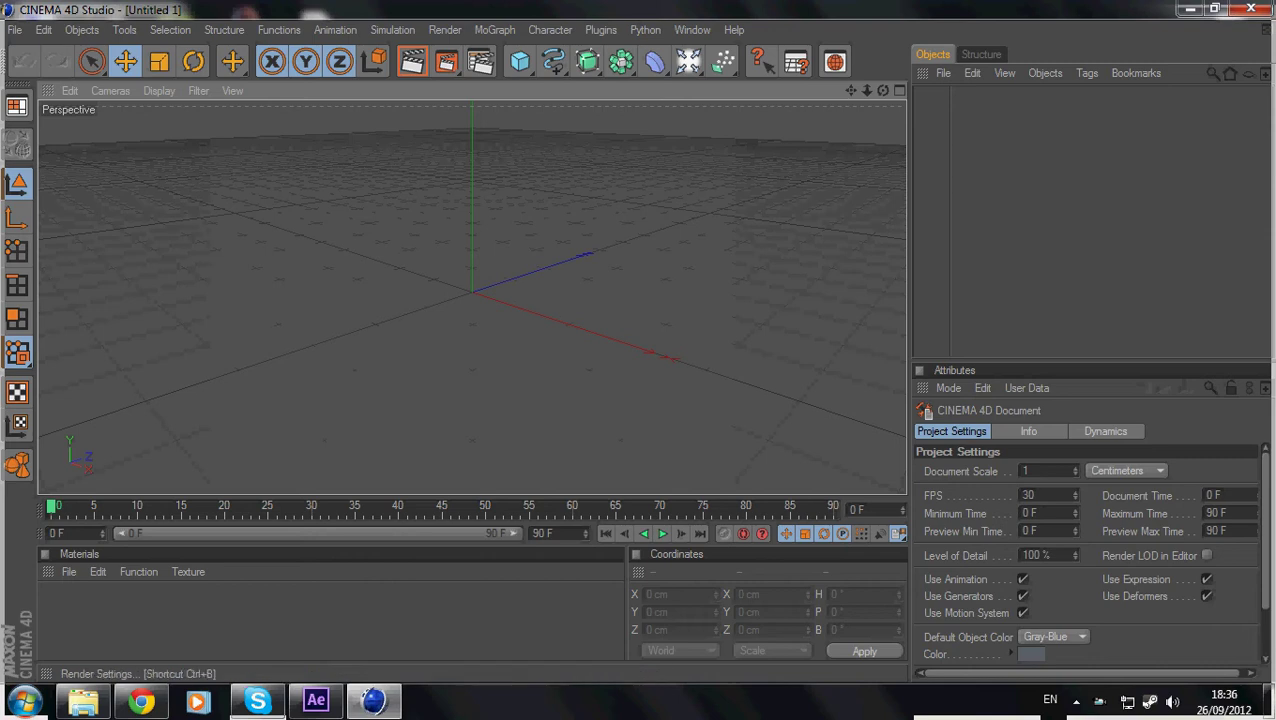
click(494, 29)
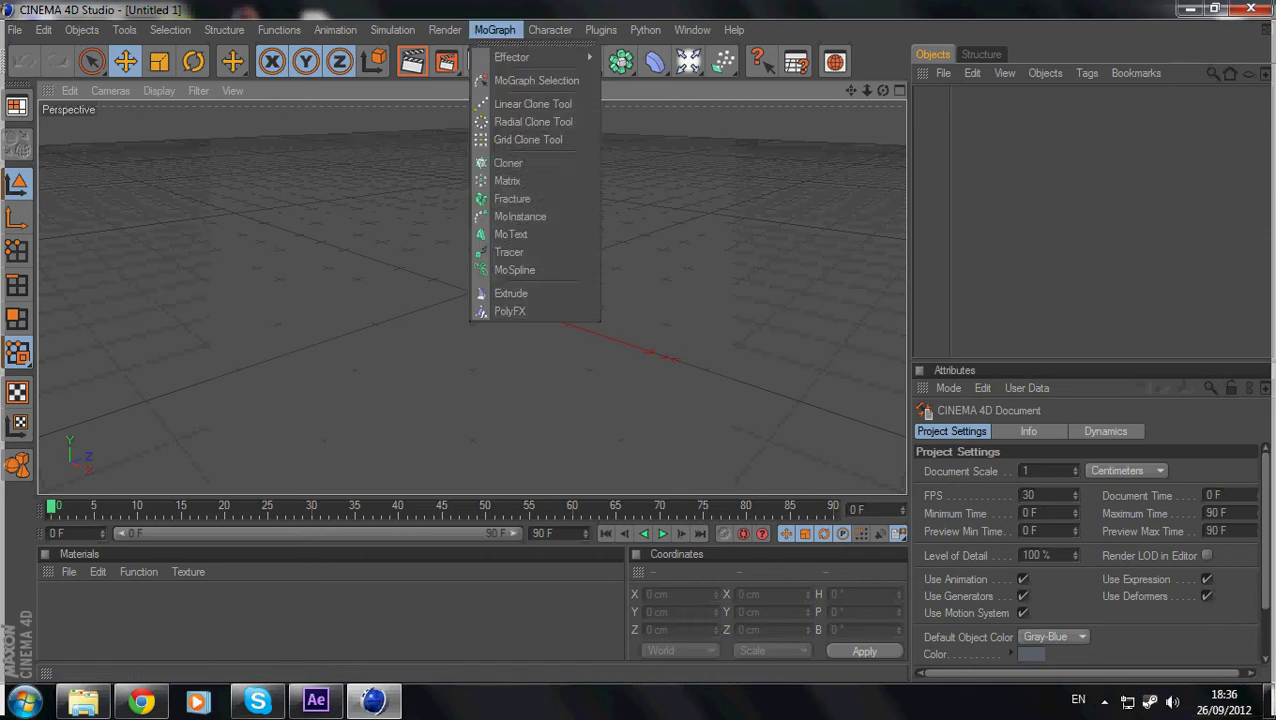
key(Escape)
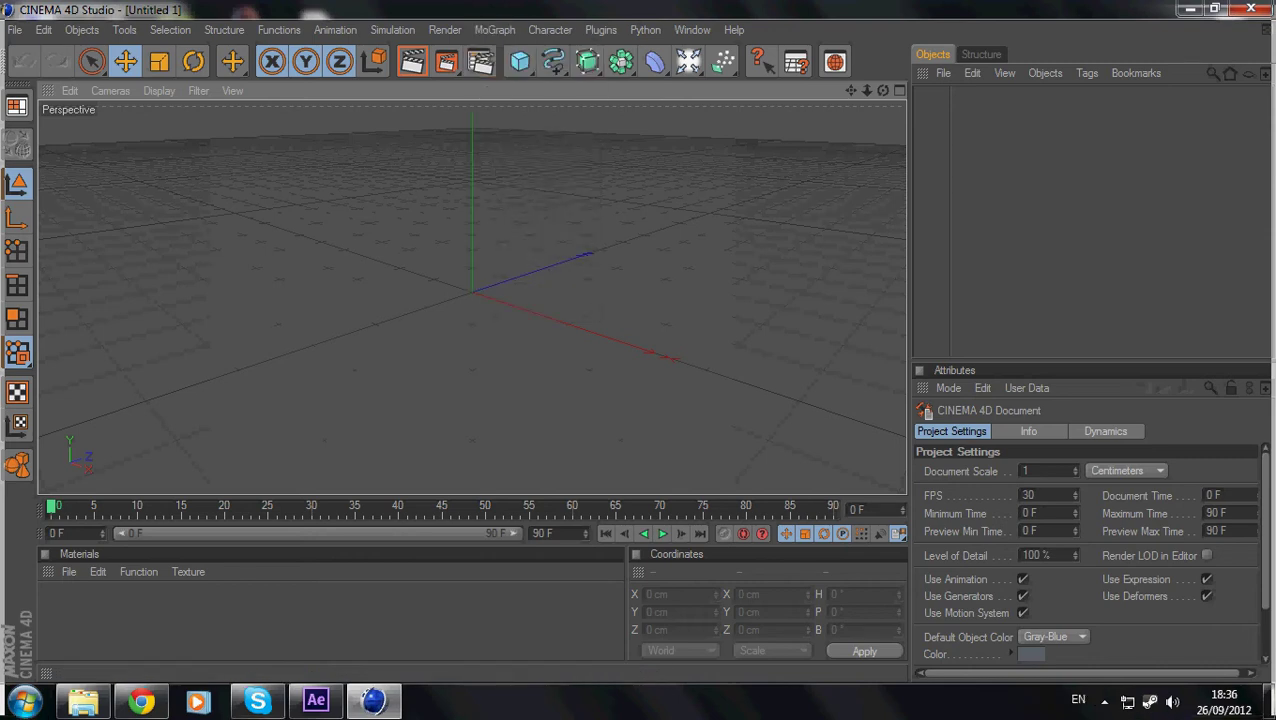
click(15, 29)
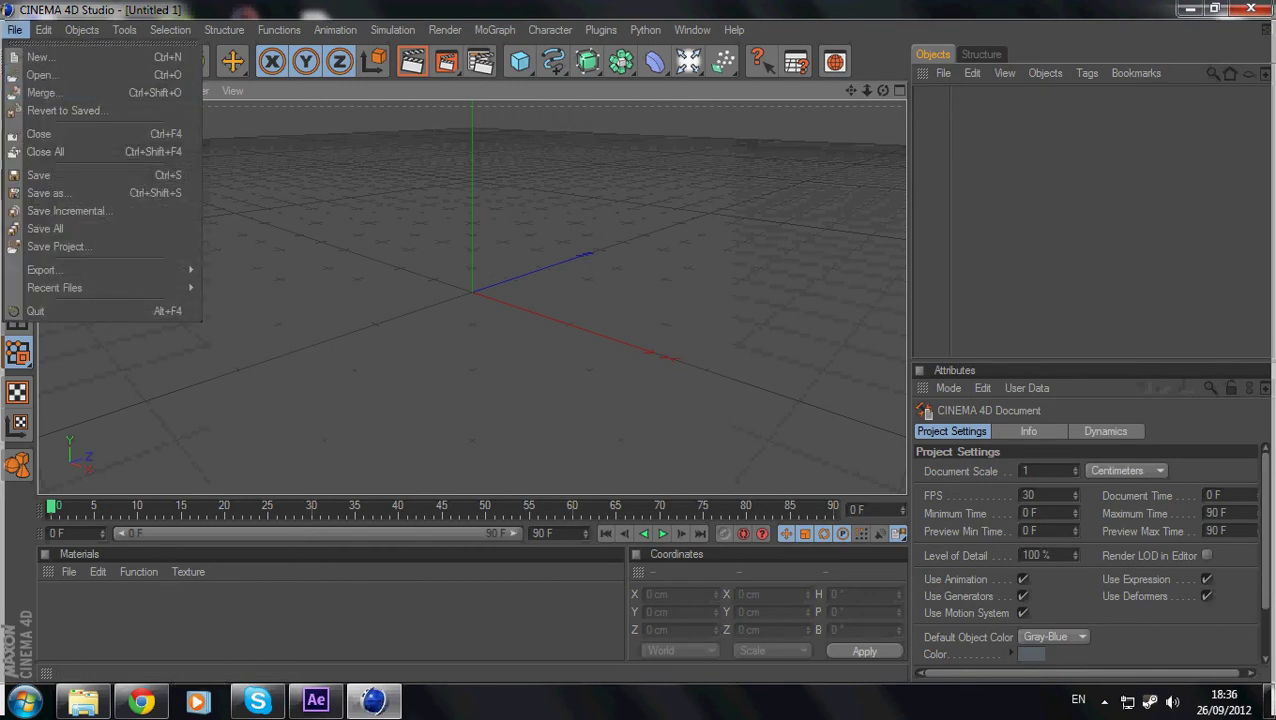
- Switch to Chrome, browse the uploads on the signed-in YouTube channel and open the DAZA Snipin background speed art video
click(141, 701)
scroll(430, 590, up, 5)
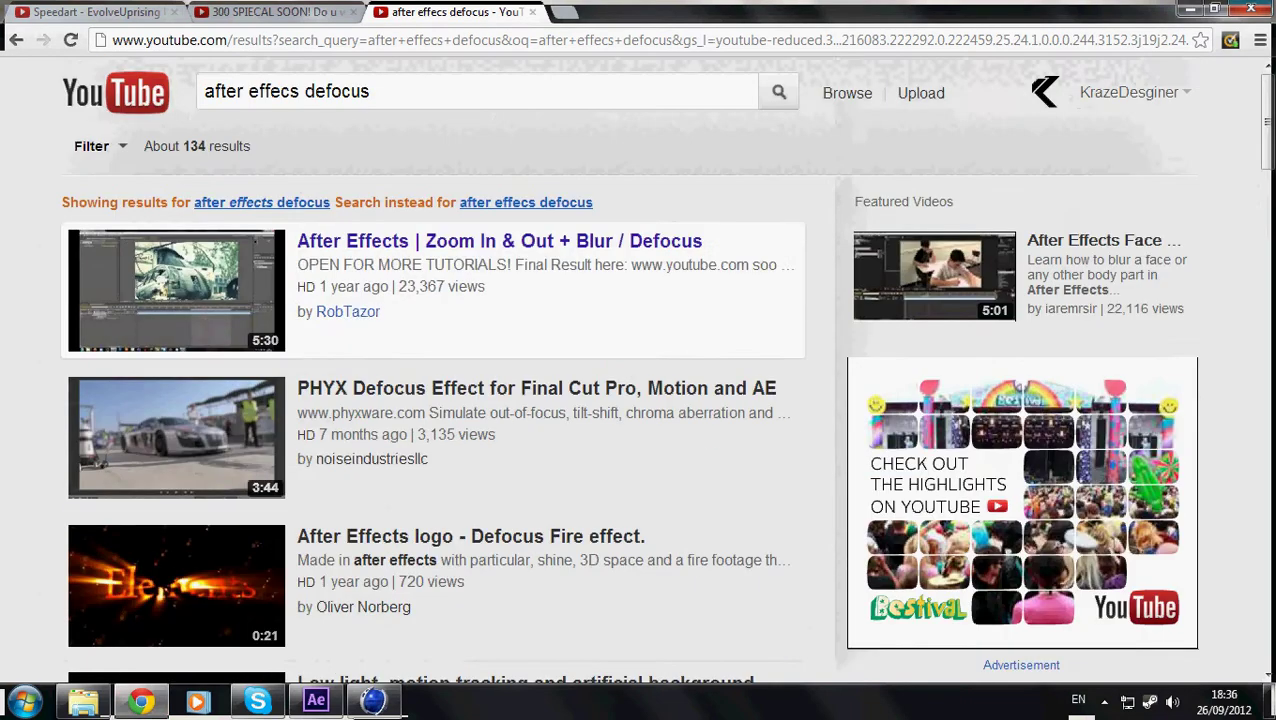
click(1128, 92)
click(1054, 151)
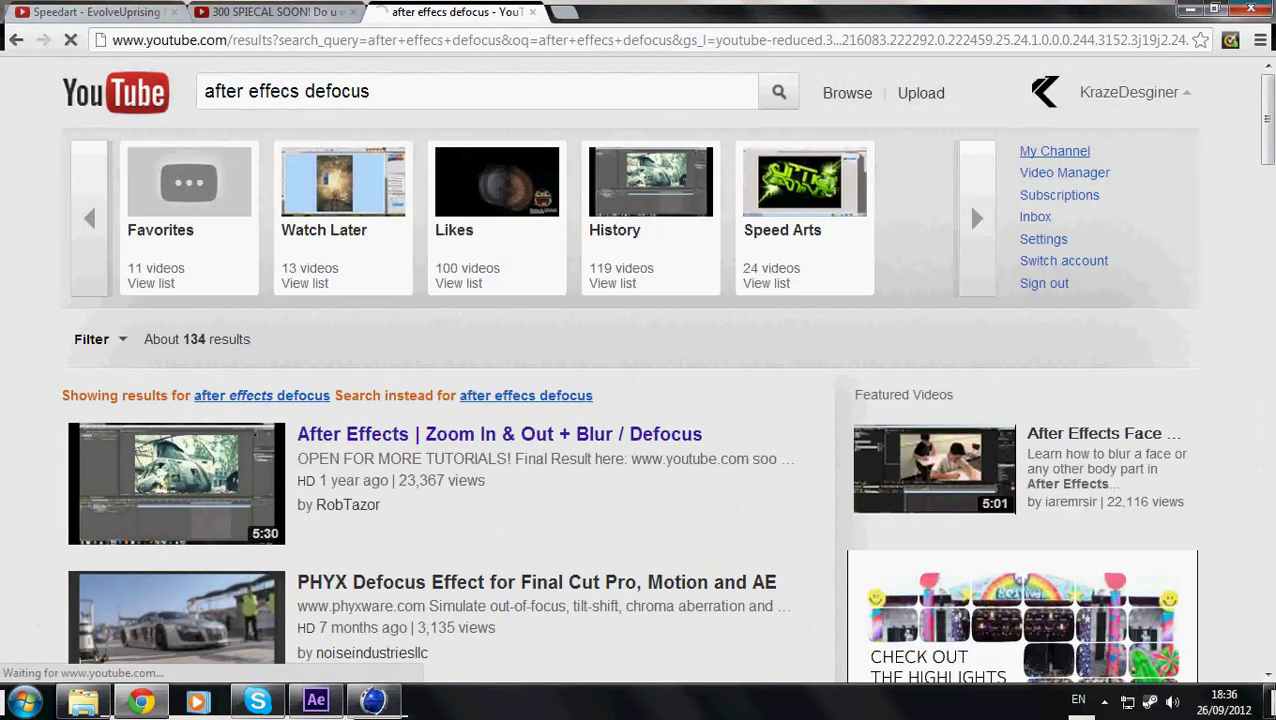
scroll(638, 400, down, 4)
scroll(640, 400, down, 4)
scroll(640, 400, up, 6)
click(254, 299)
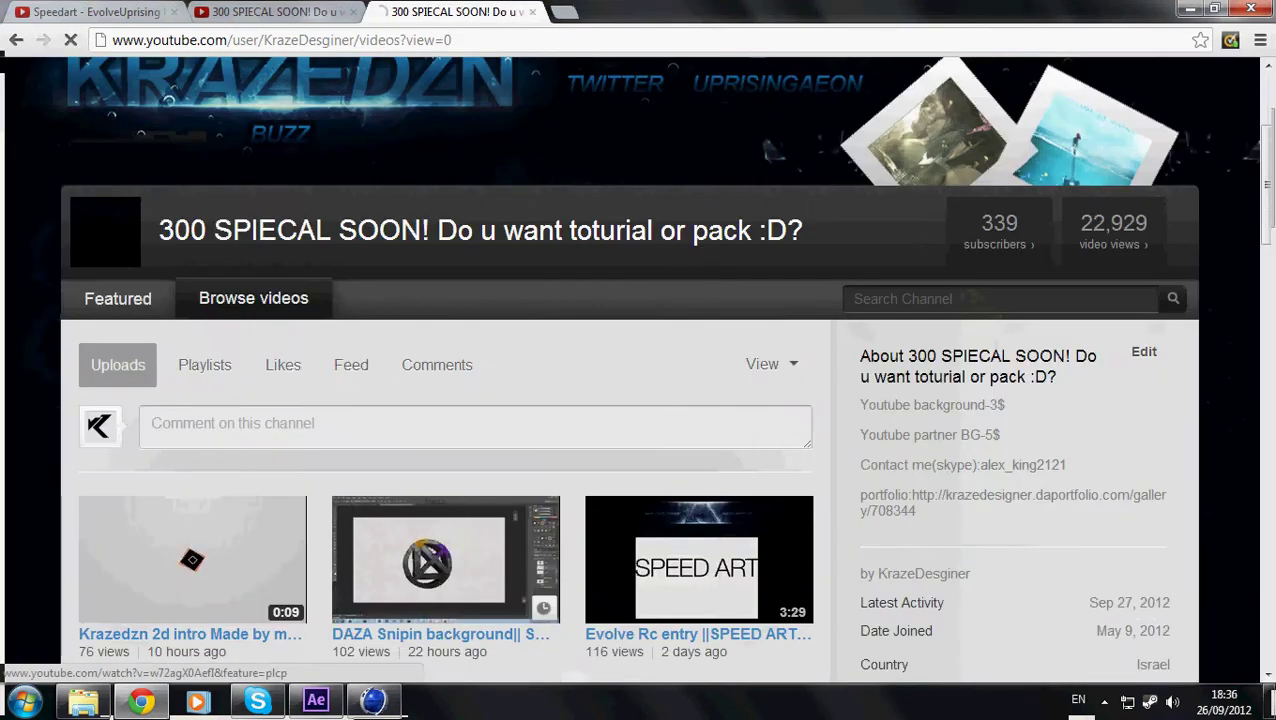
click(446, 560)
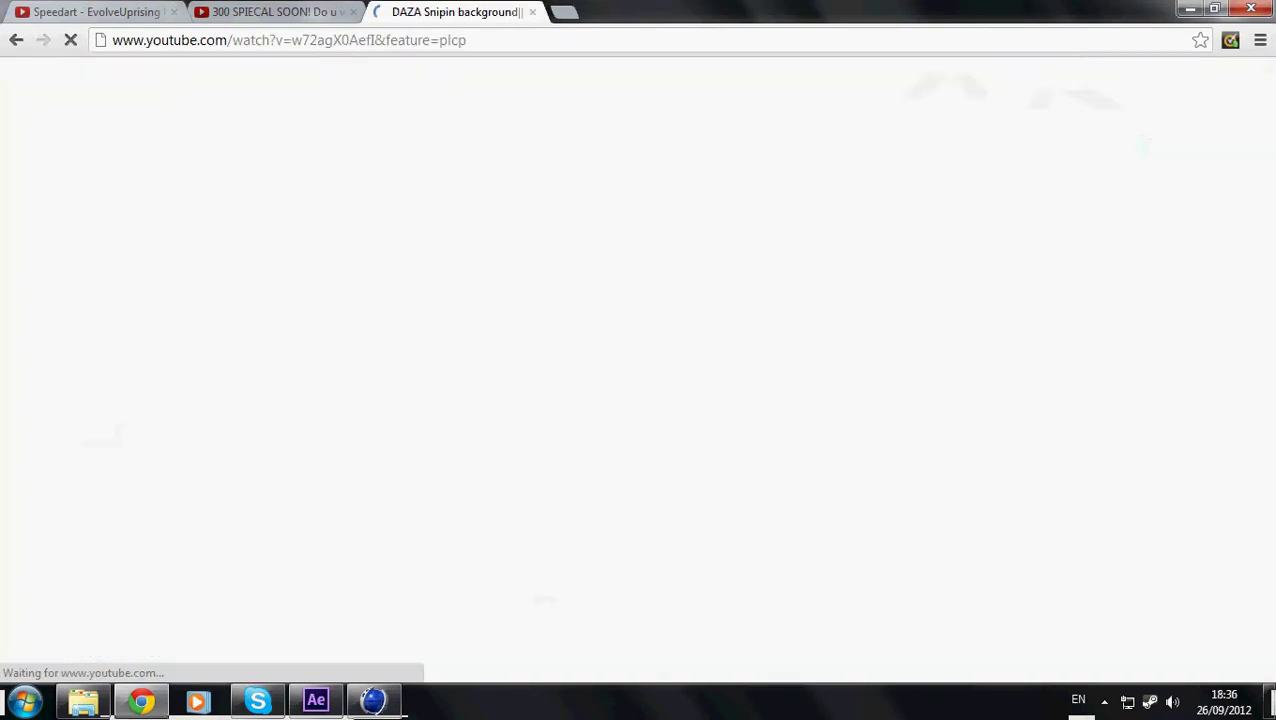
- View the final picture linked in the video's full description and close the video page
scroll(446, 400, down, 5)
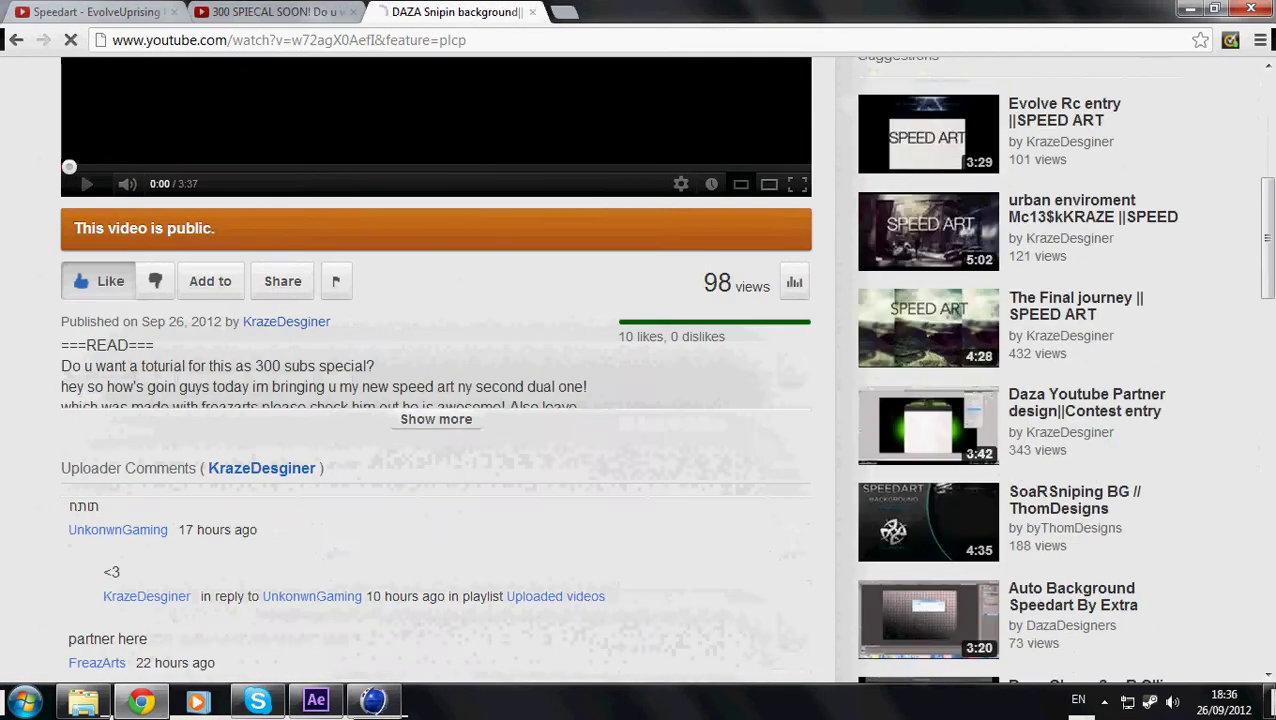
click(436, 419)
scroll(436, 400, down, 1)
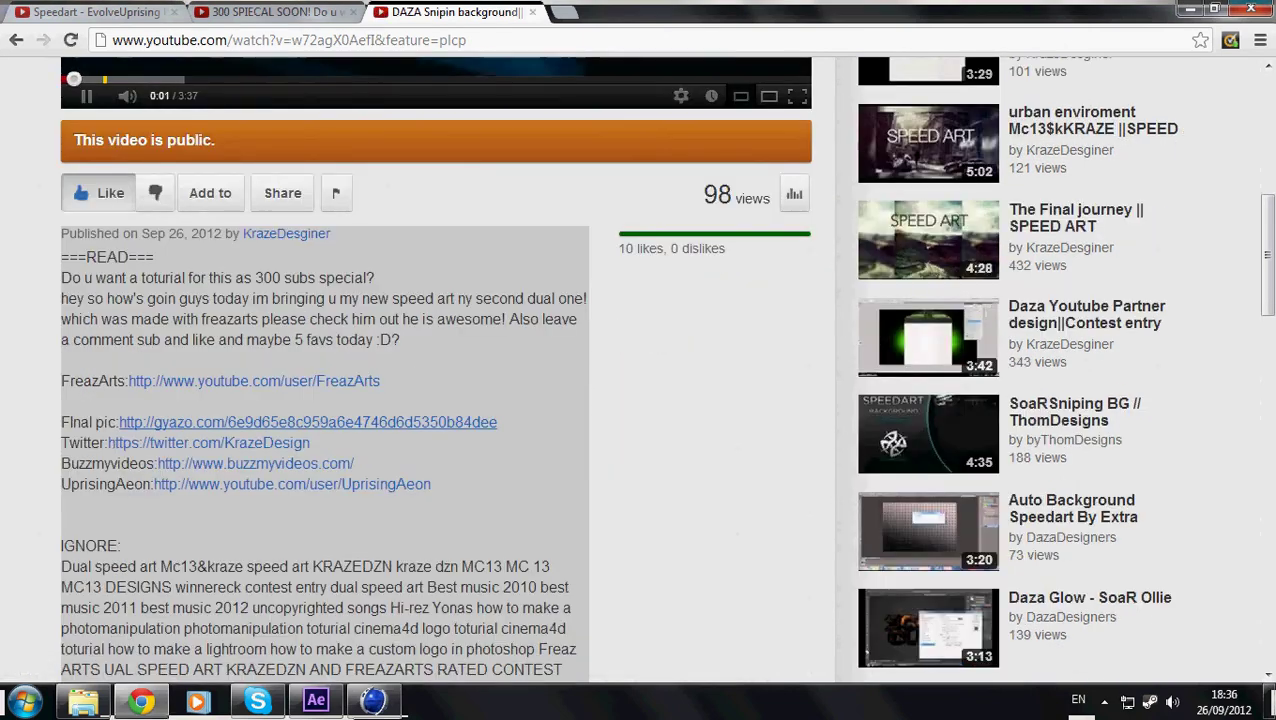
click(305, 422)
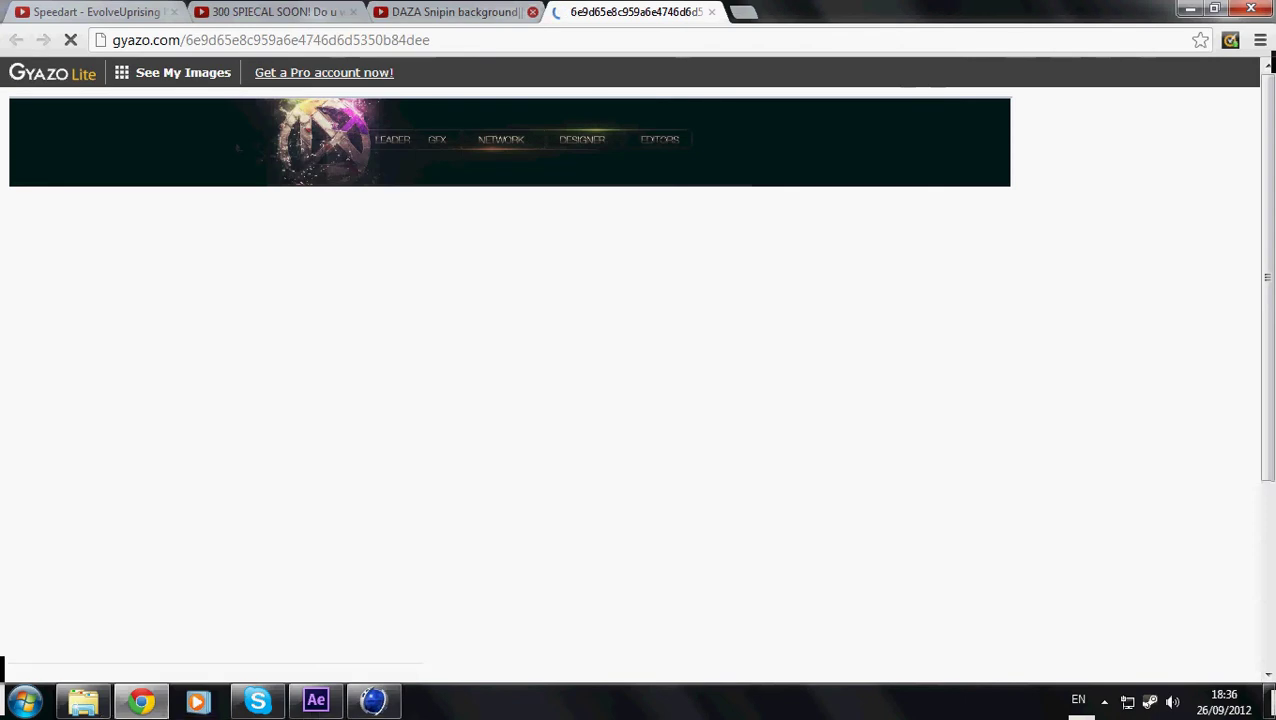
click(532, 11)
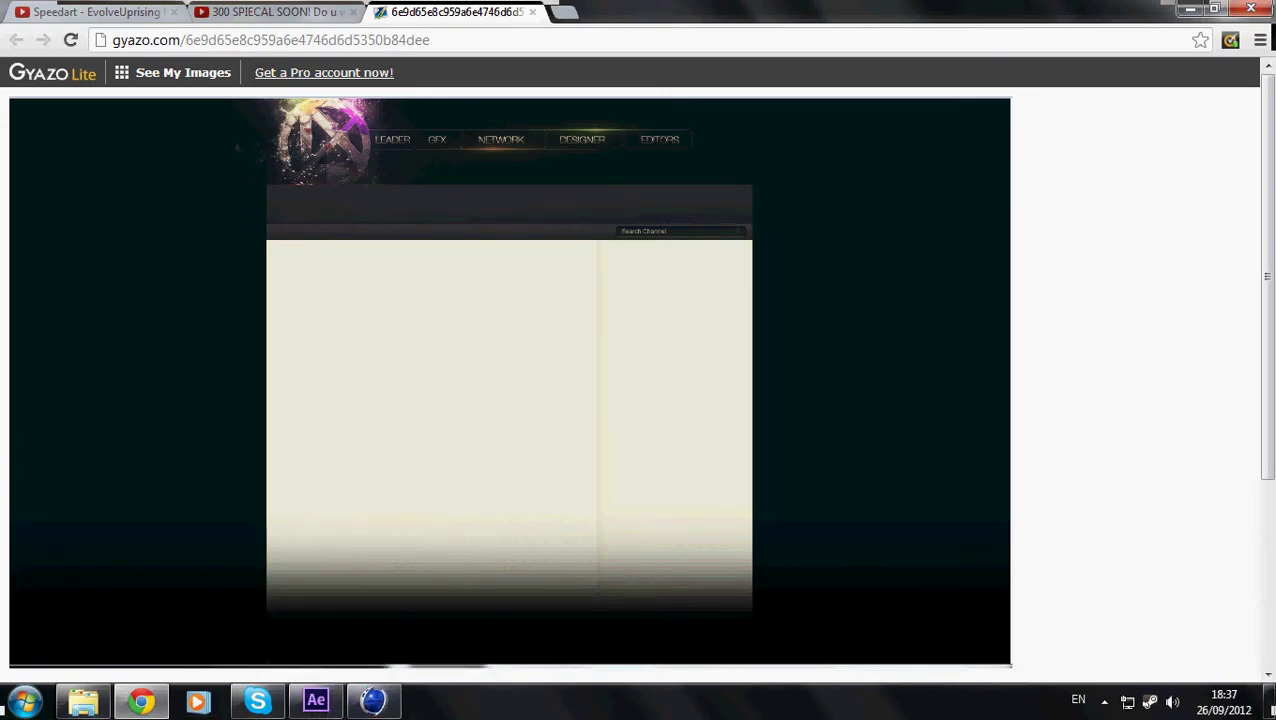
- Switch to Cinema 4D and open My Lightroom_0001 from the Photoshop textures etc > cinema4d > Lightrooms folder on Local Disk (D:)
click(373, 702)
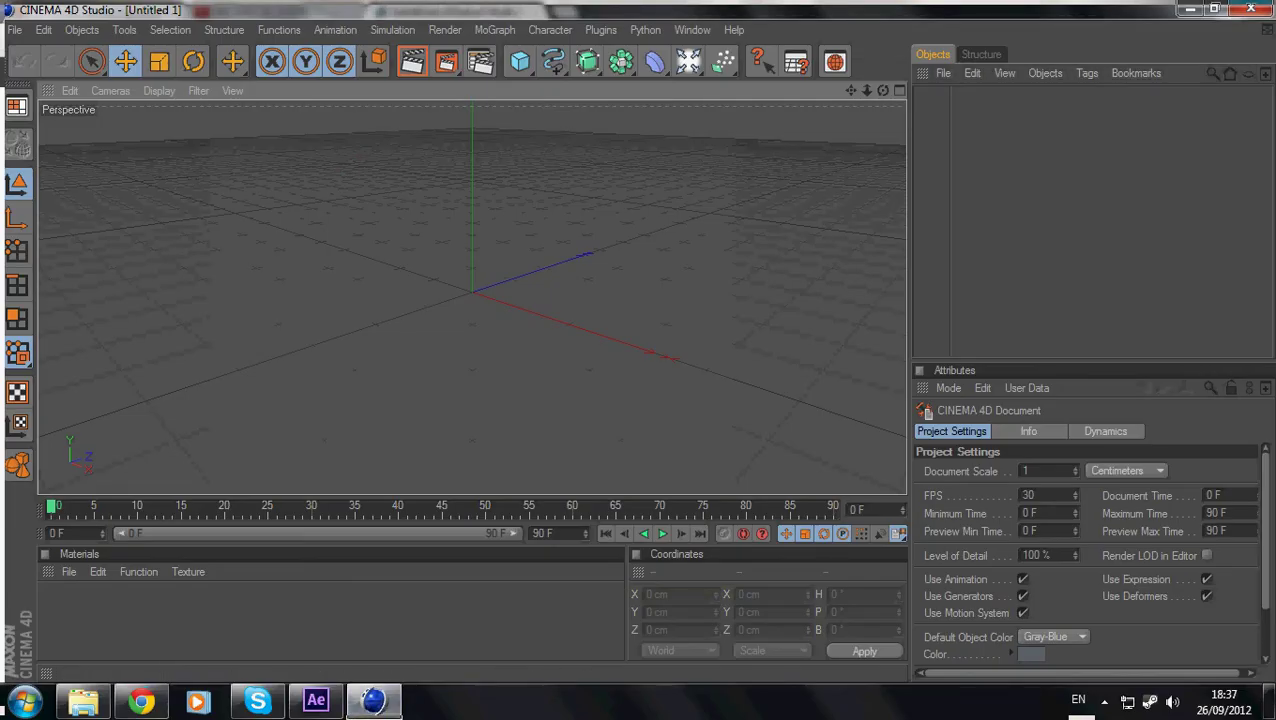
click(15, 29)
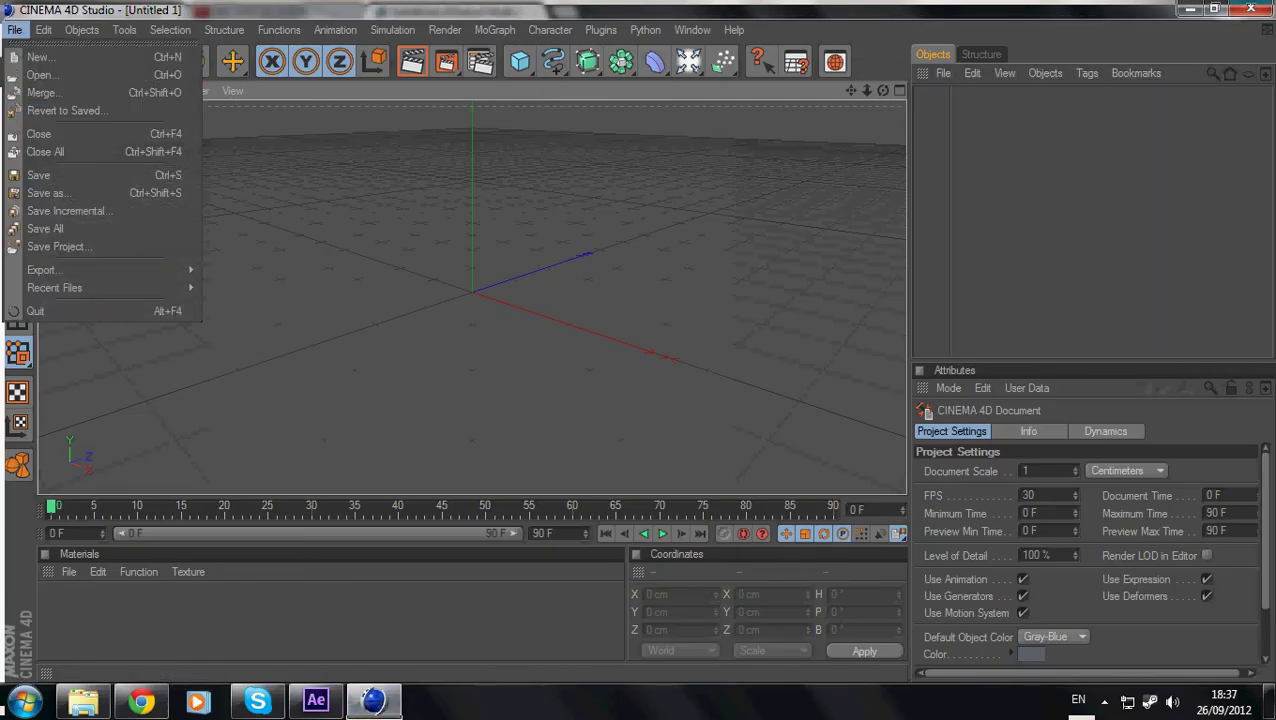
click(40, 74)
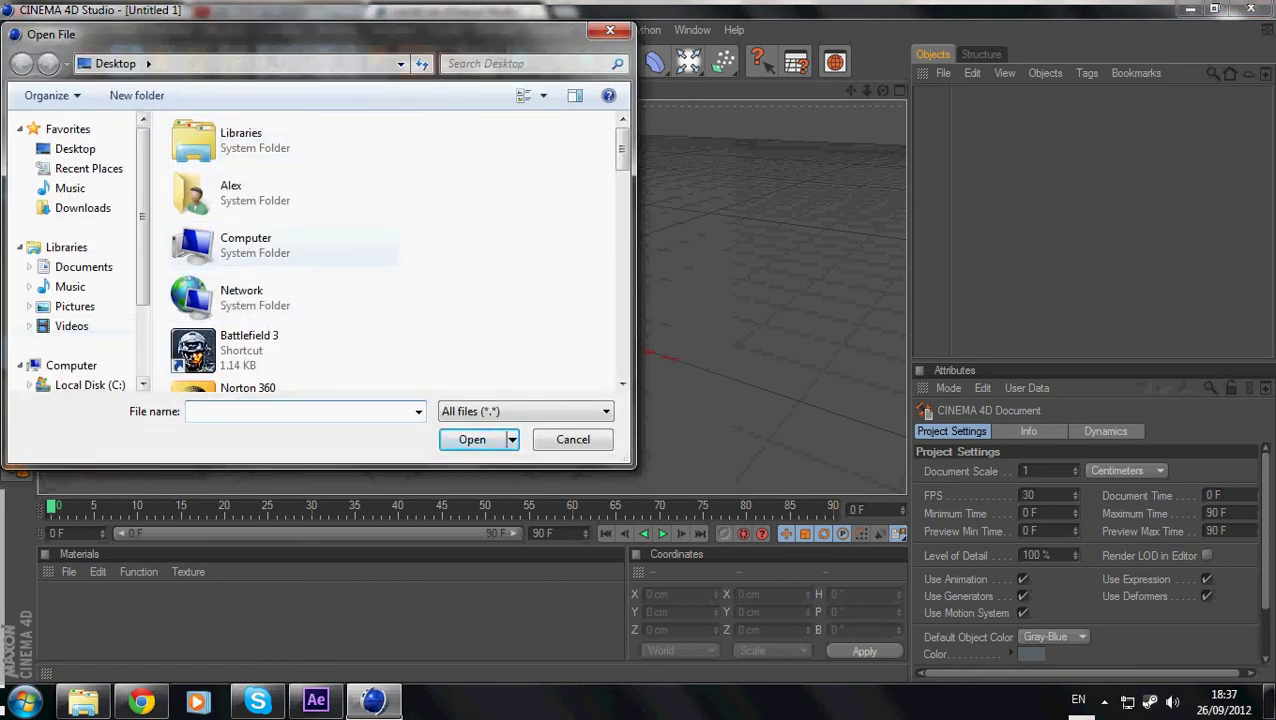
drag(143, 216, 143, 286)
click(89, 297)
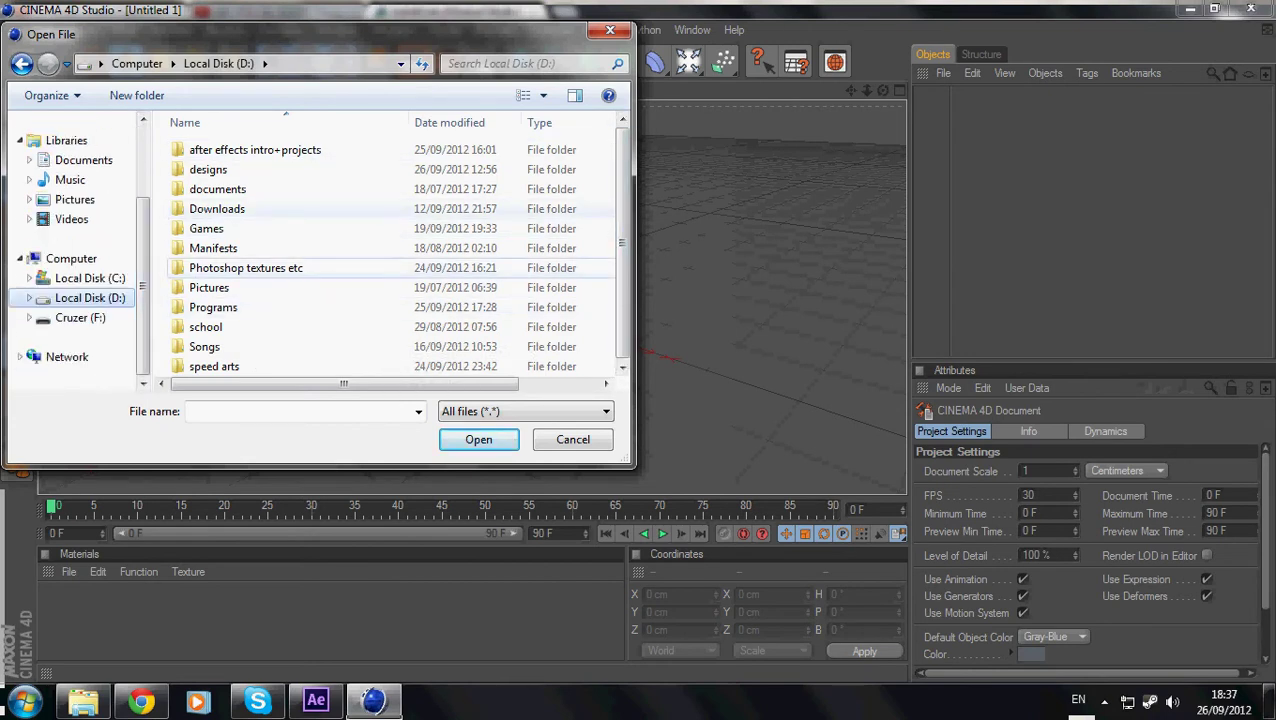
double_click(246, 267)
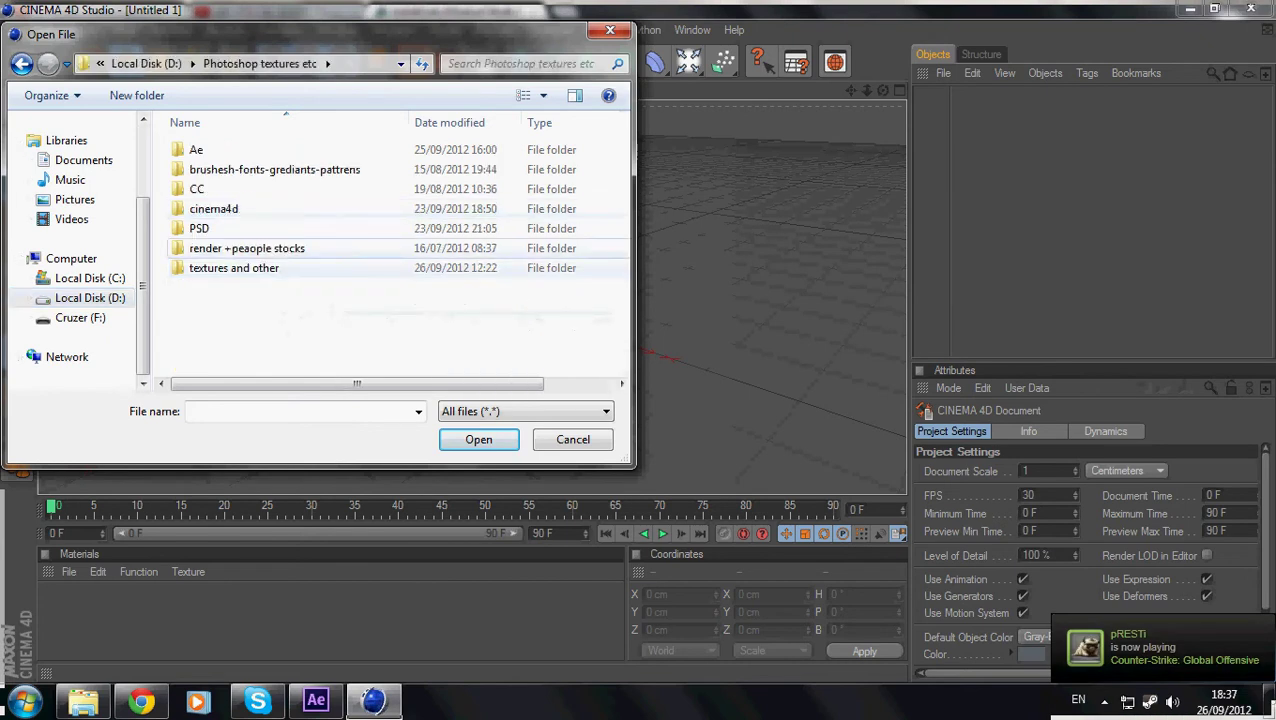
double_click(213, 208)
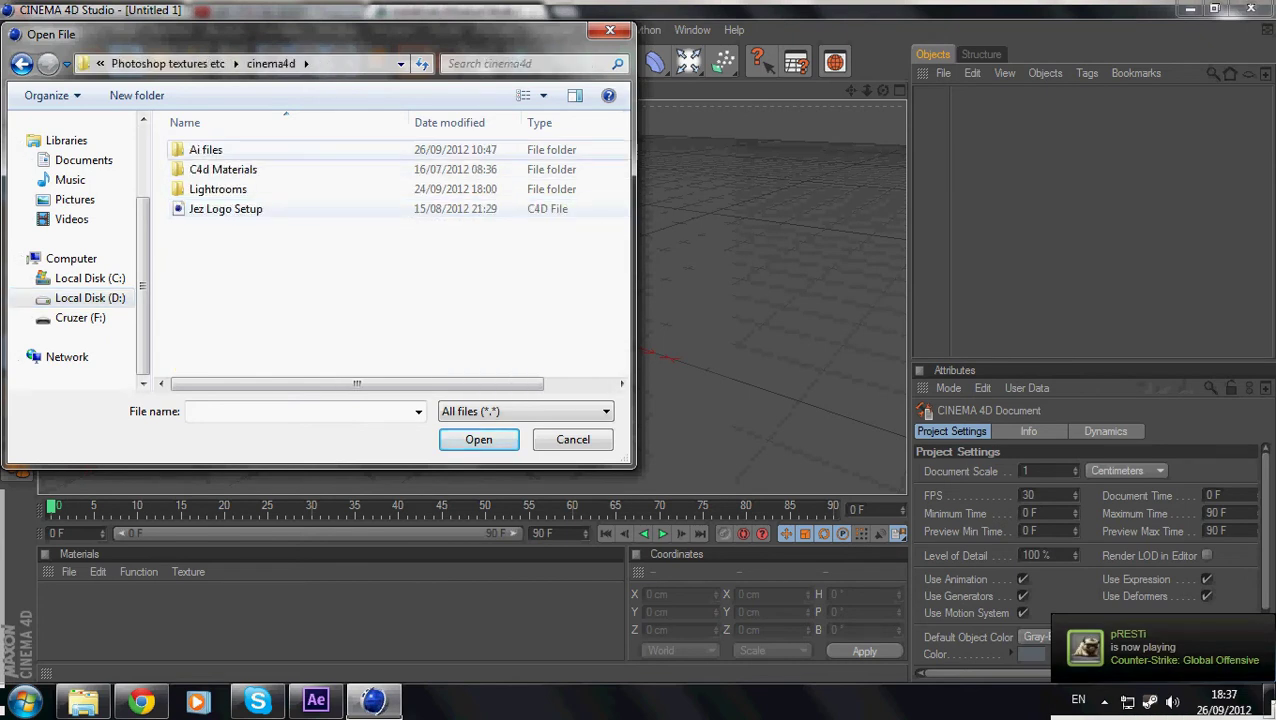
double_click(218, 189)
click(268, 287)
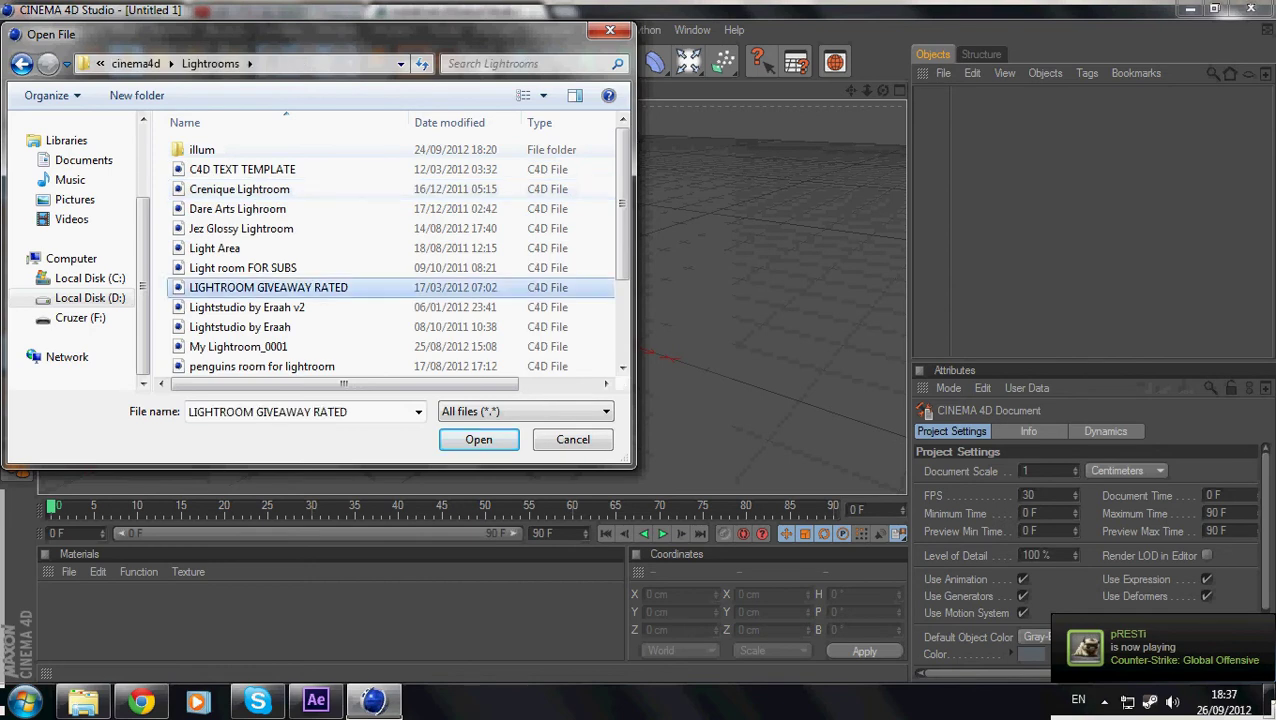
scroll(268, 287, down, 1)
scroll(268, 287, down, 2)
scroll(268, 287, up, 1)
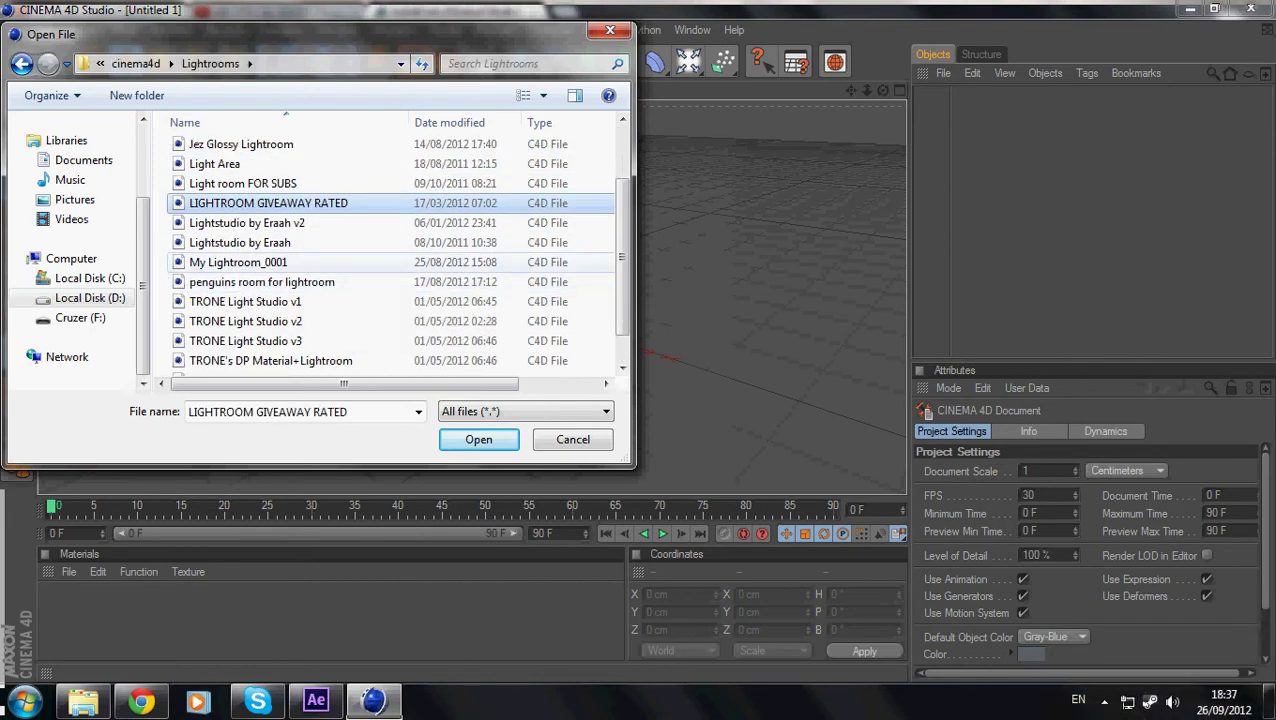
double_click(238, 265)
- Delete the letter objects z, a, e, r and f from the lightroom scene, keeping the cameras and lights
click(946, 171)
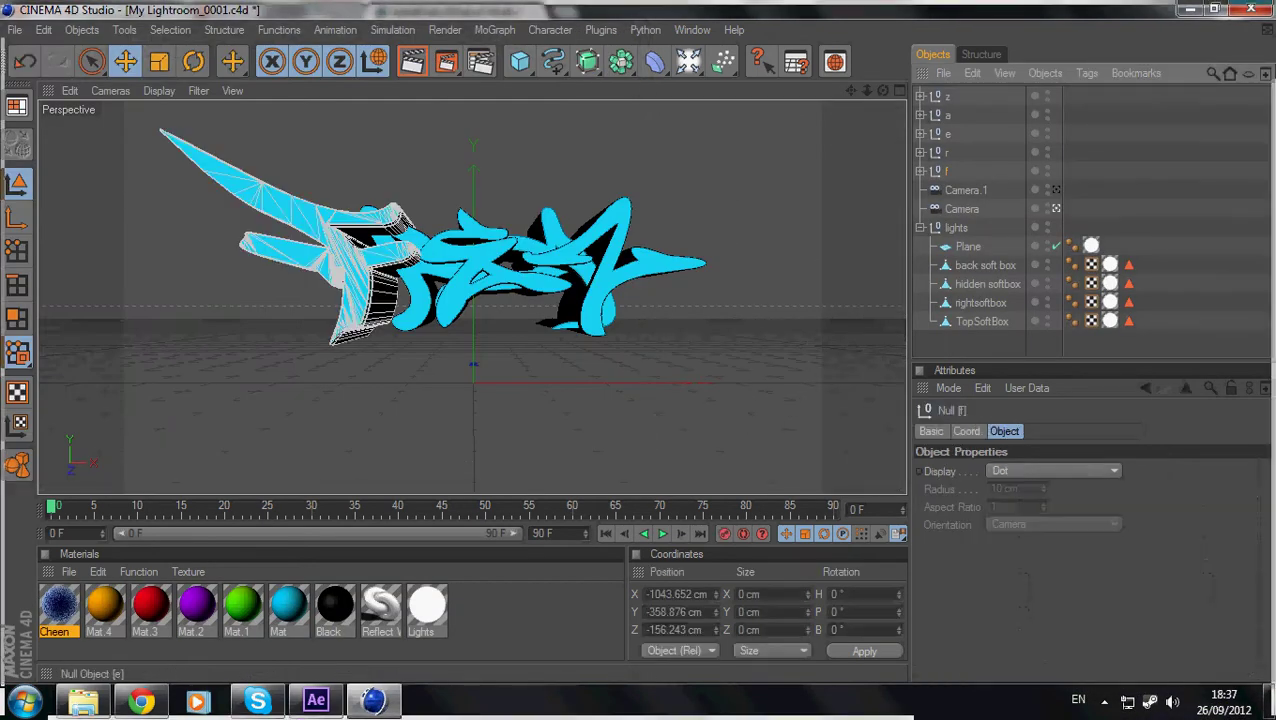
shift+click(947, 96)
key(Delete)
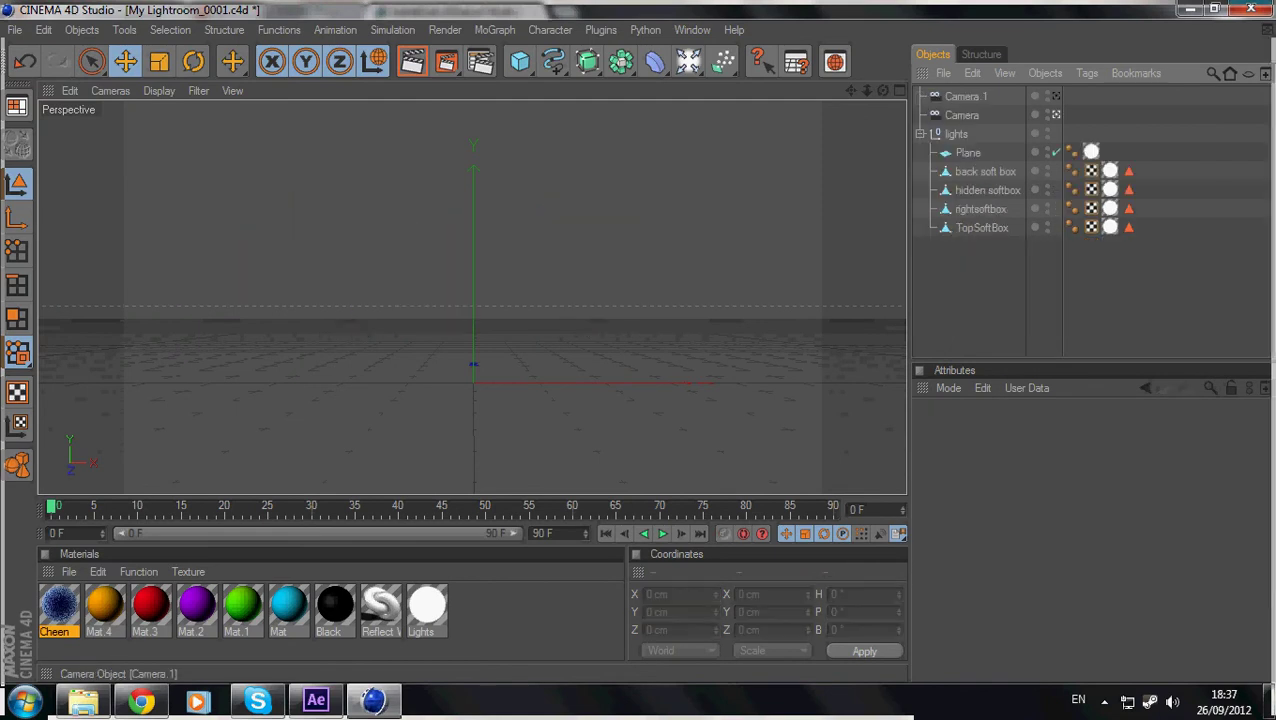
- Open tune.ai from the Ai files folder inside cinema4d, importing it at scale 1 centimeter with Connect Splines enabled
click(83, 701)
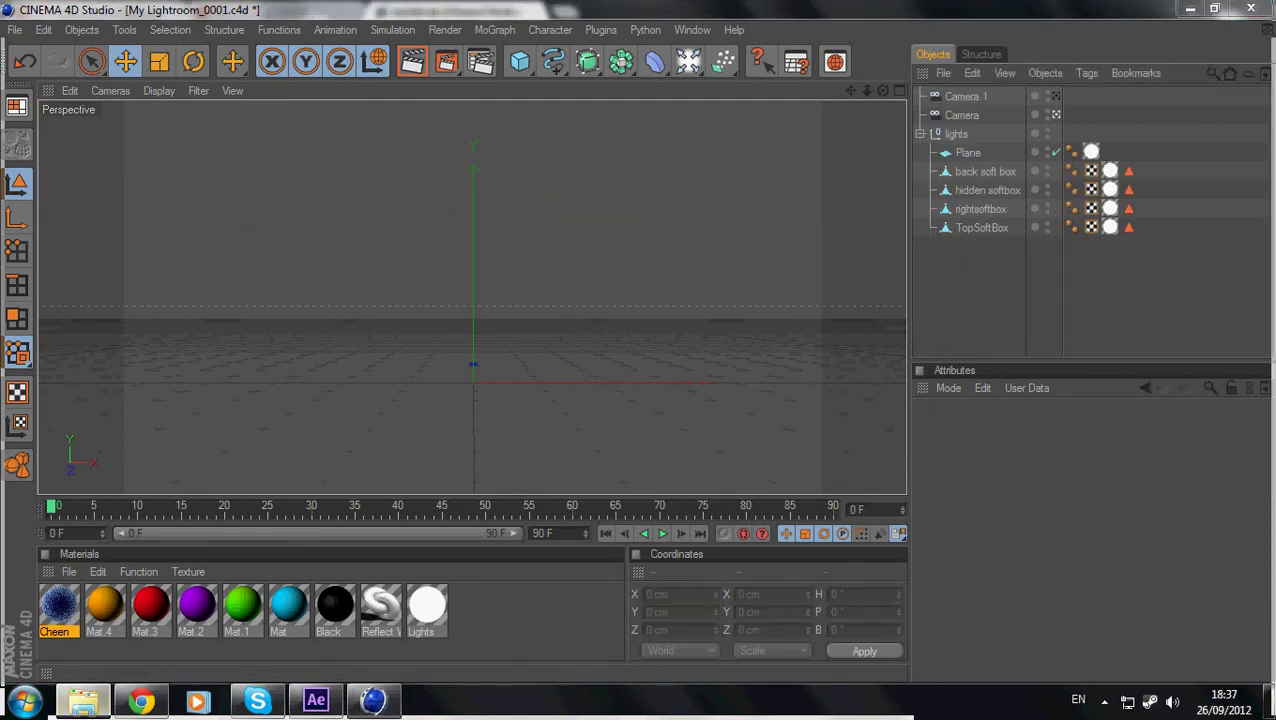
key(alt+Tab)
click(15, 29)
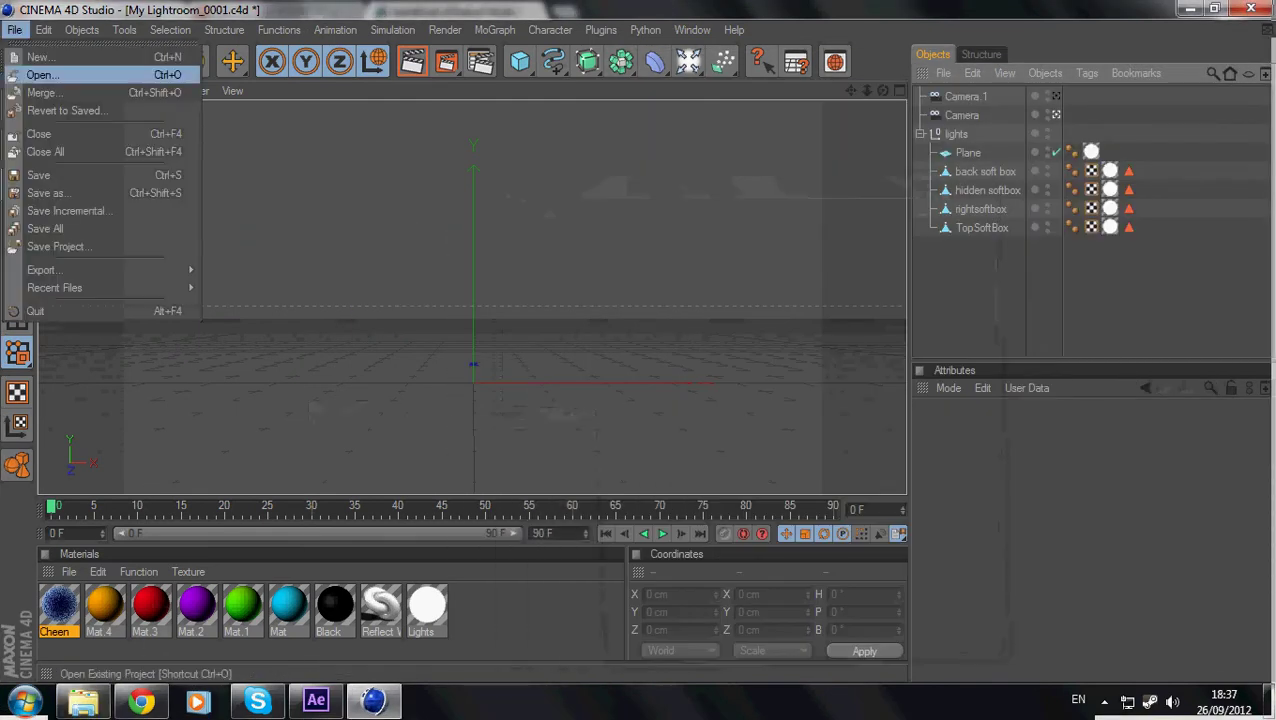
click(45, 74)
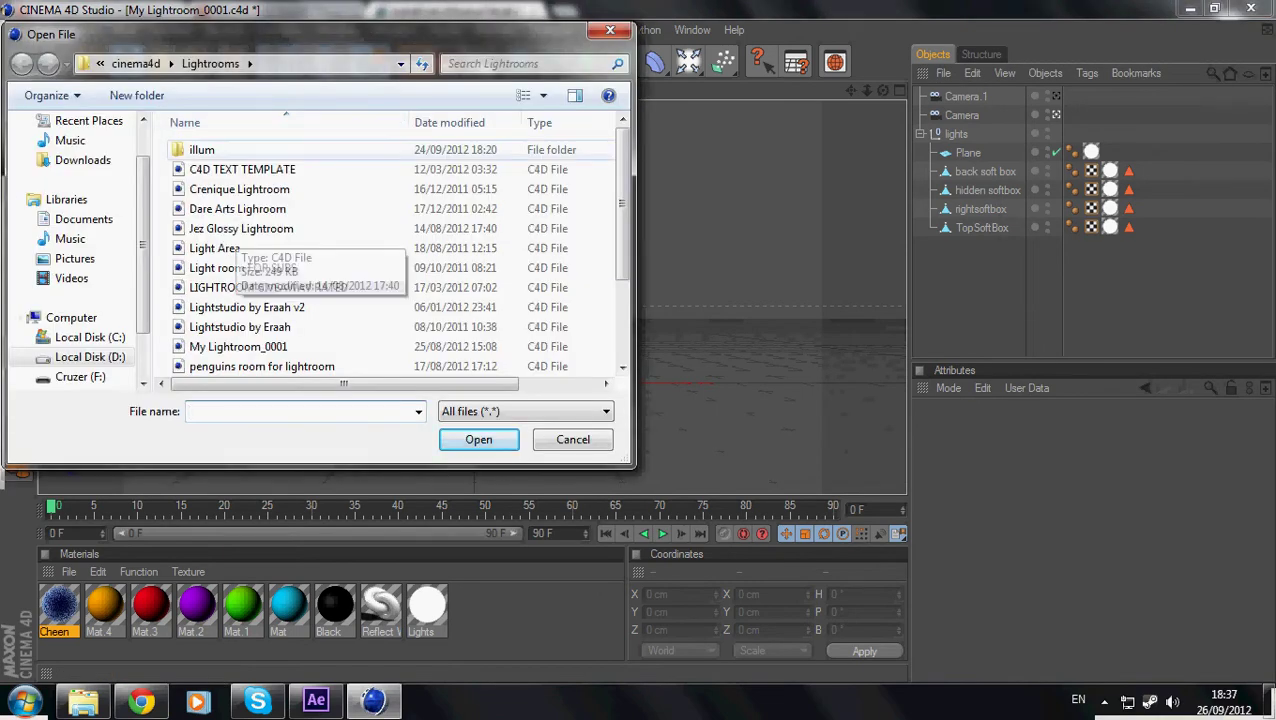
click(135, 63)
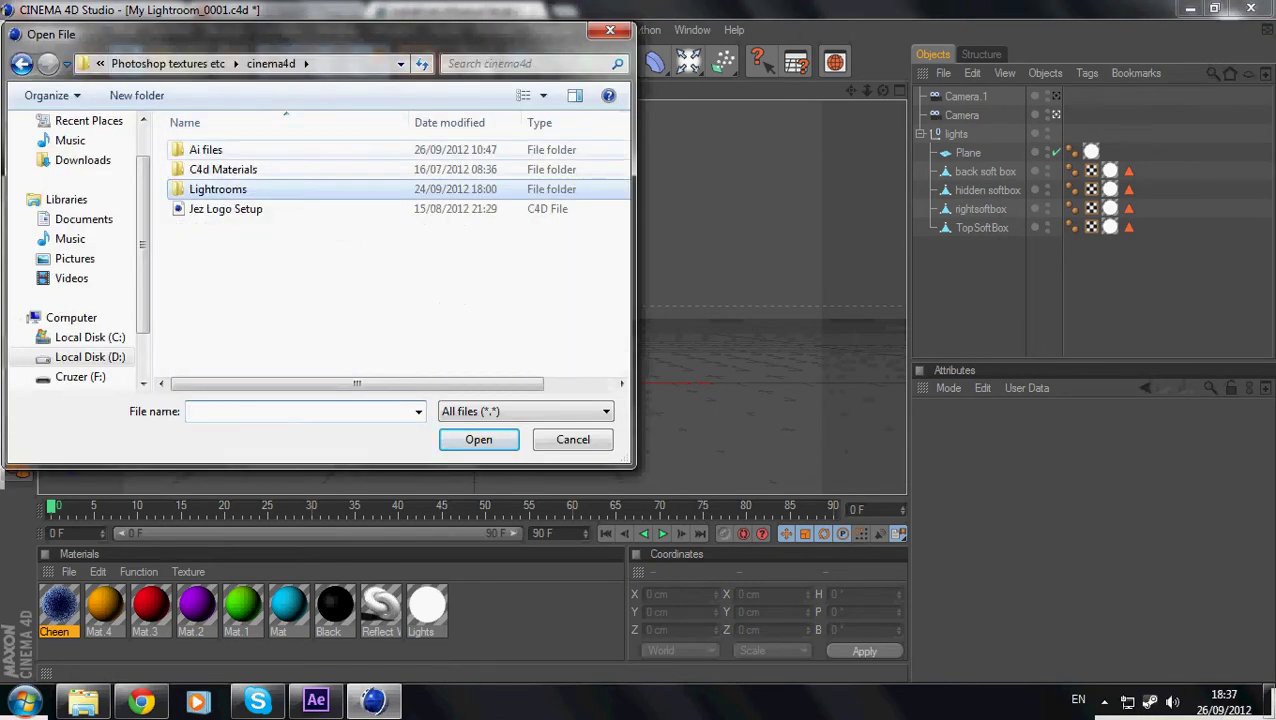
double_click(206, 149)
click(209, 307)
scroll(300, 275, down, 3)
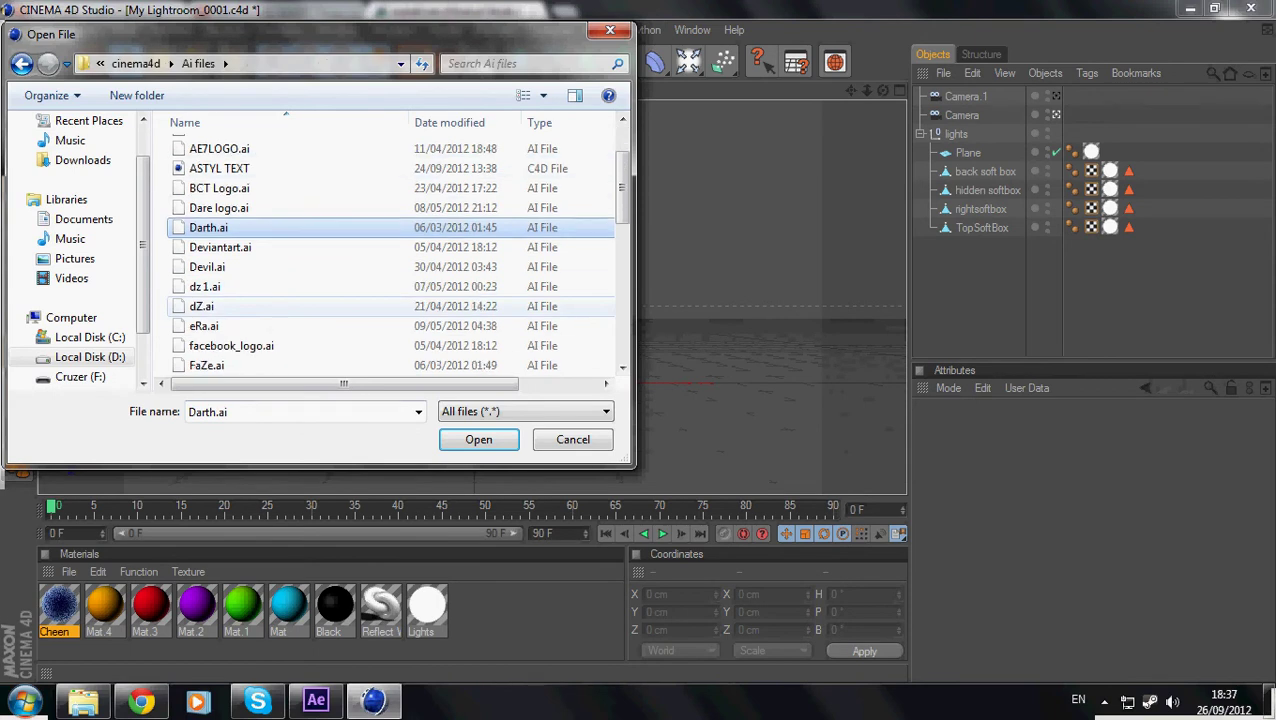
scroll(320, 270, down, 1)
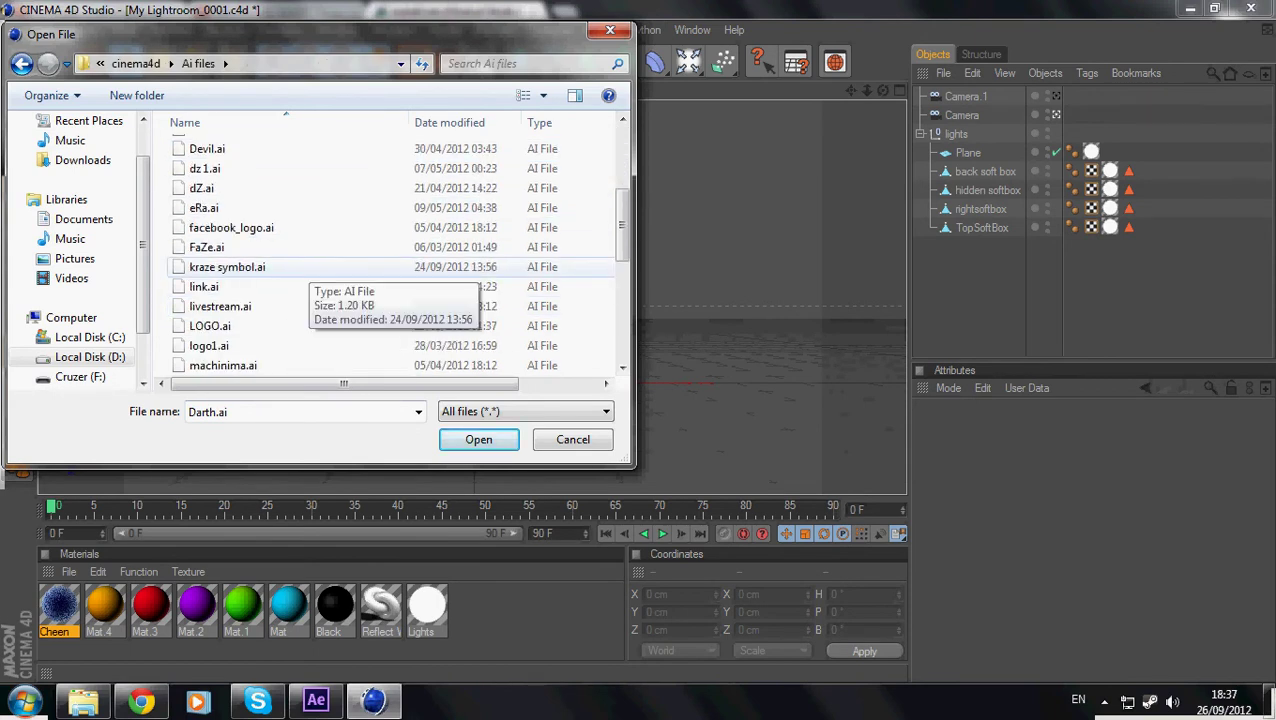
scroll(320, 270, down, 5)
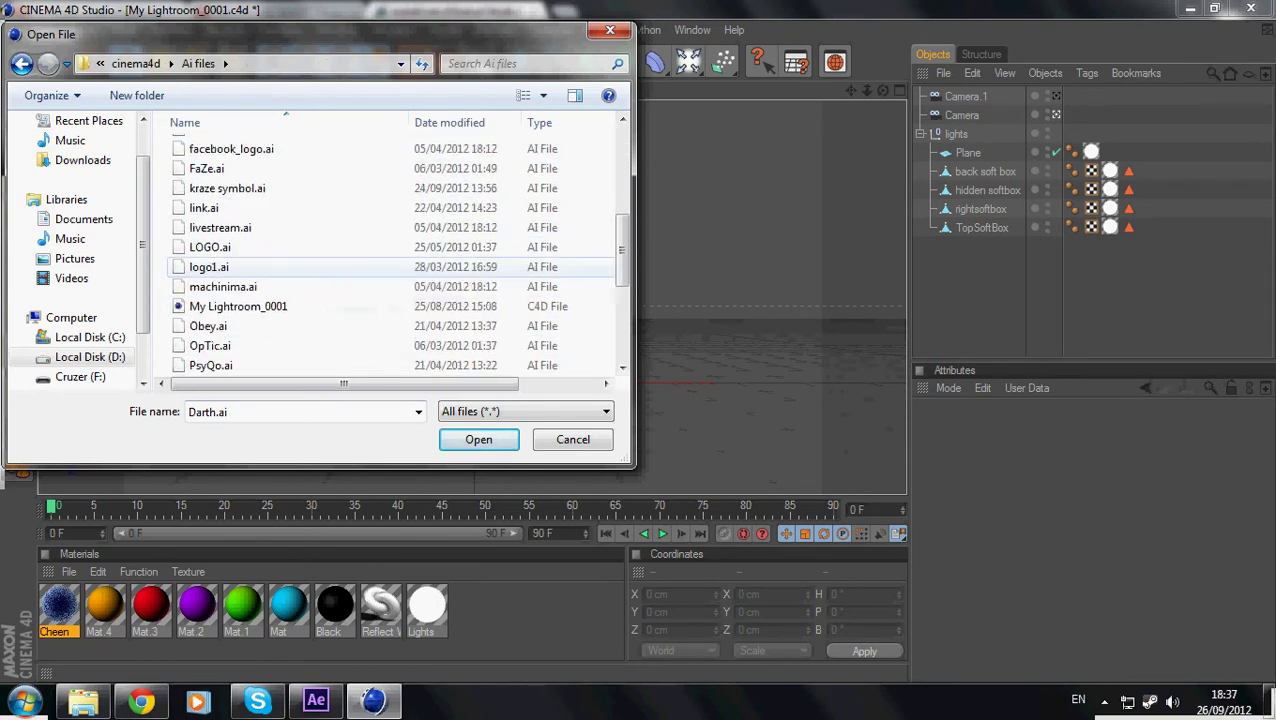
double_click(205, 267)
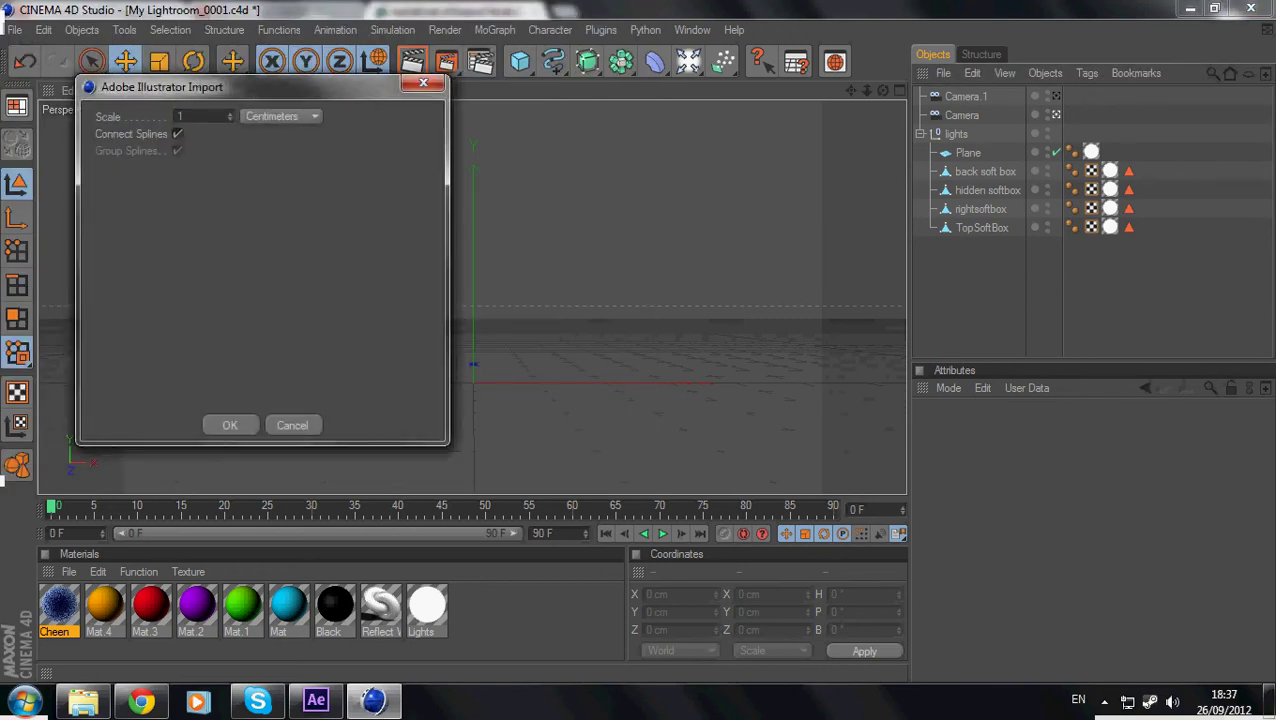
key(Return)
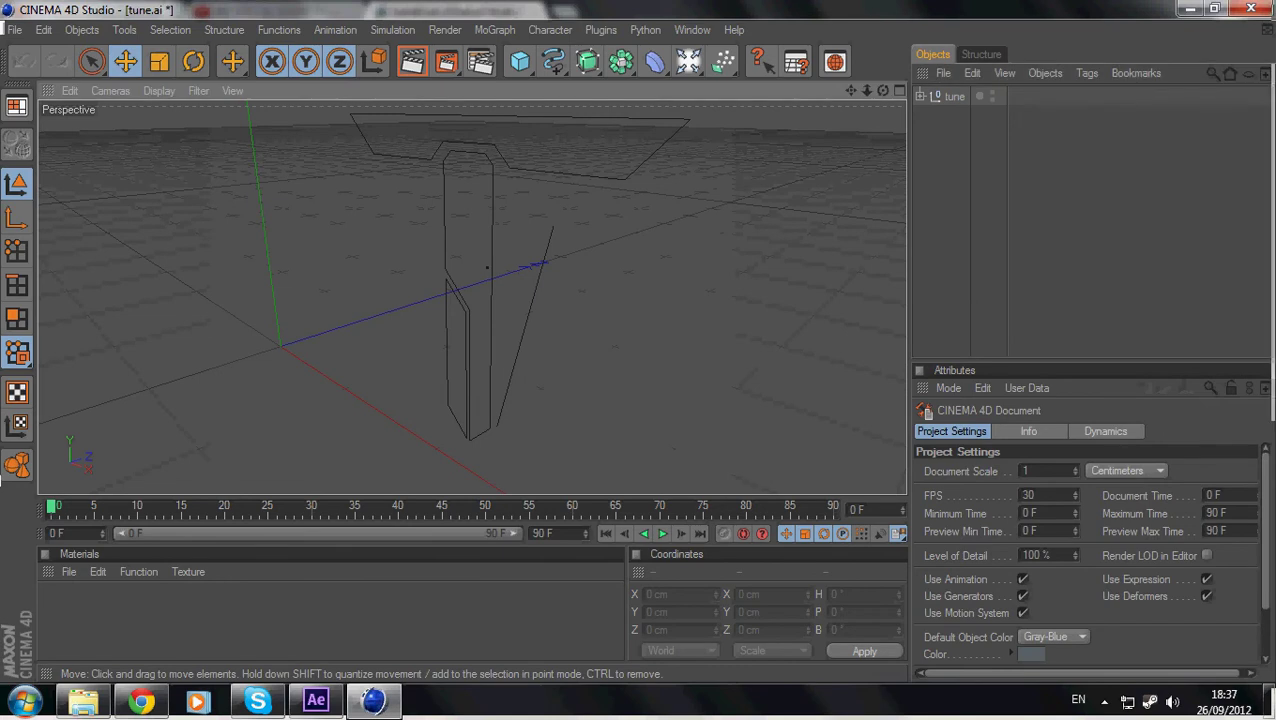
- Add an Extrude NURBS object, and take the four path splines out of the tune null, deleting the emptied null
click(587, 62)
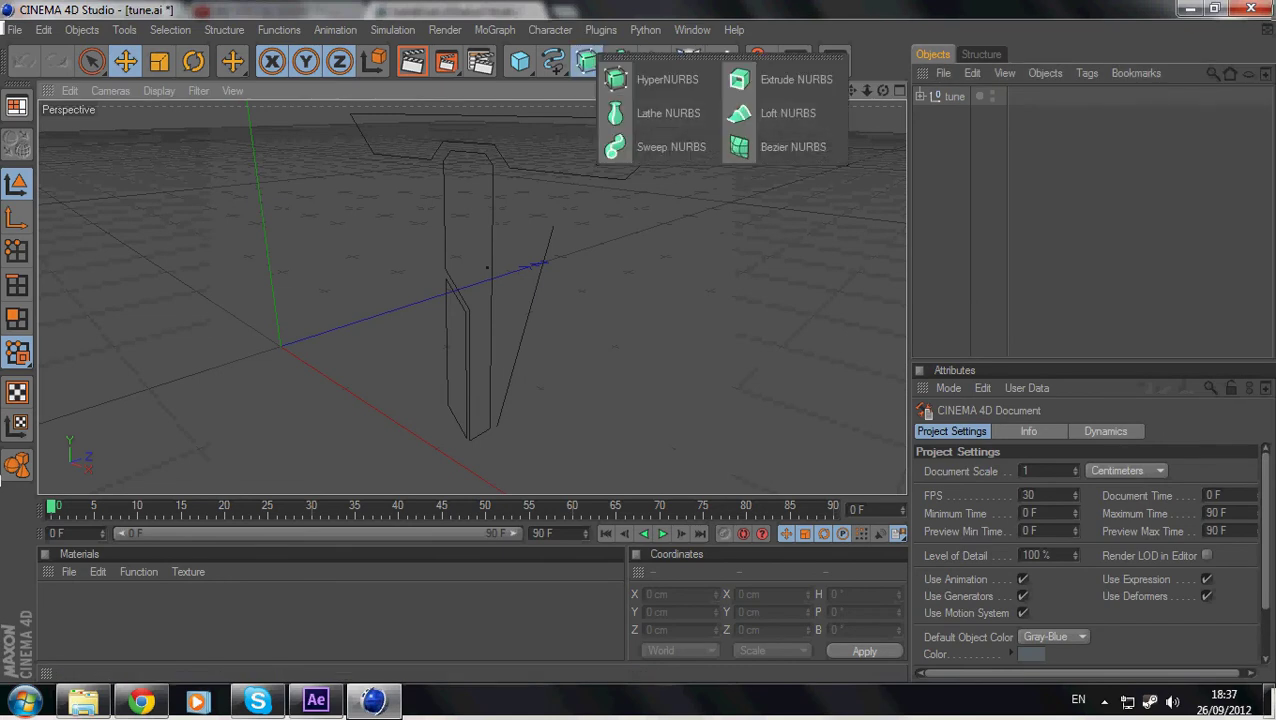
click(796, 79)
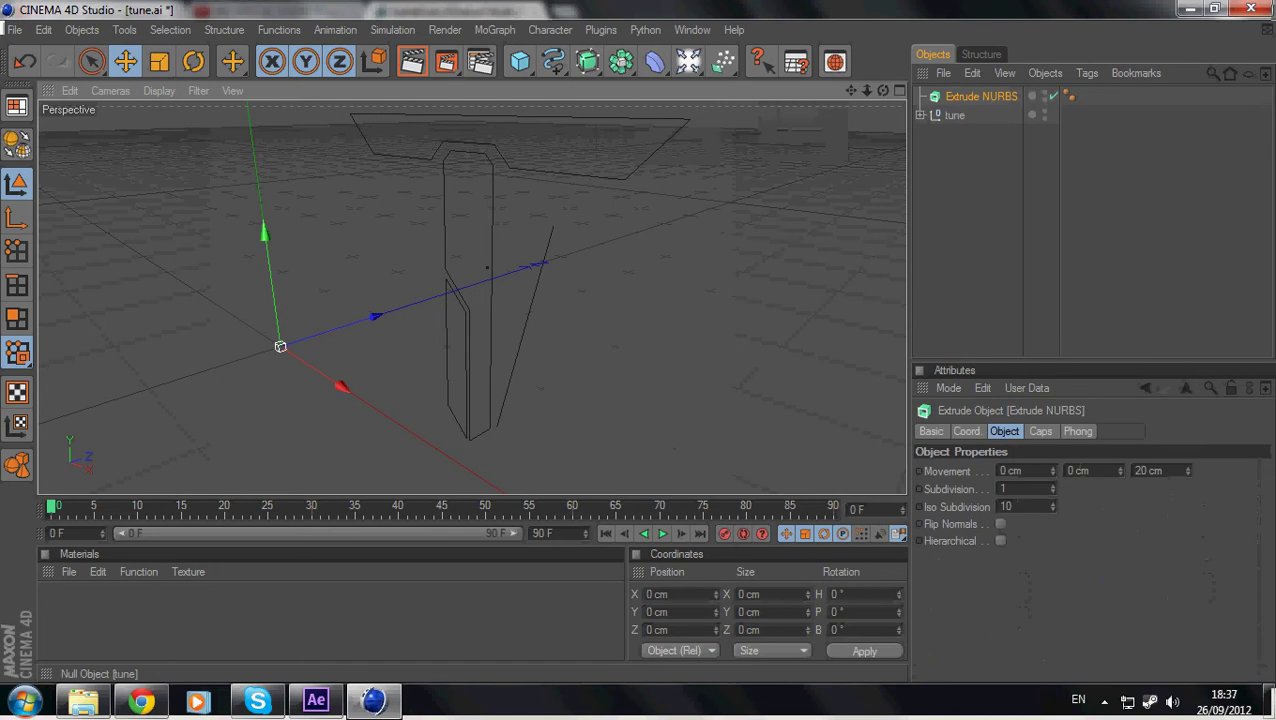
click(920, 115)
click(969, 133)
shift+click(969, 189)
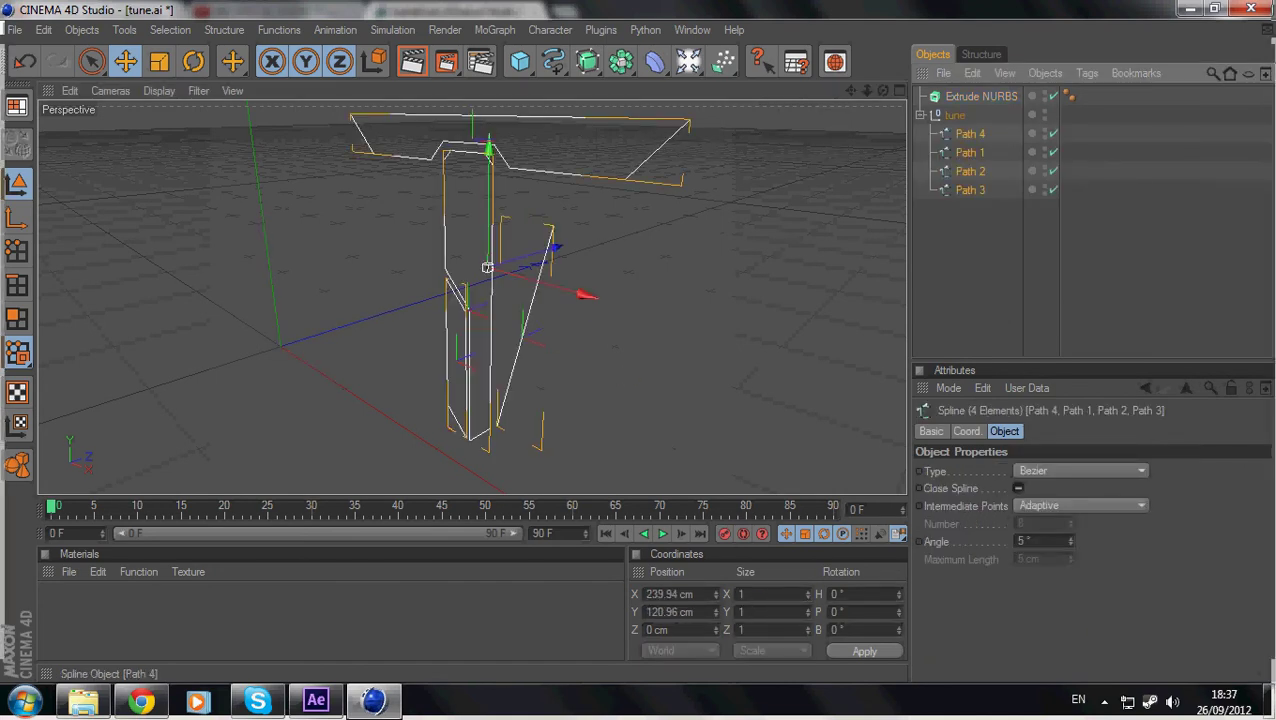
click(955, 115)
key(Delete)
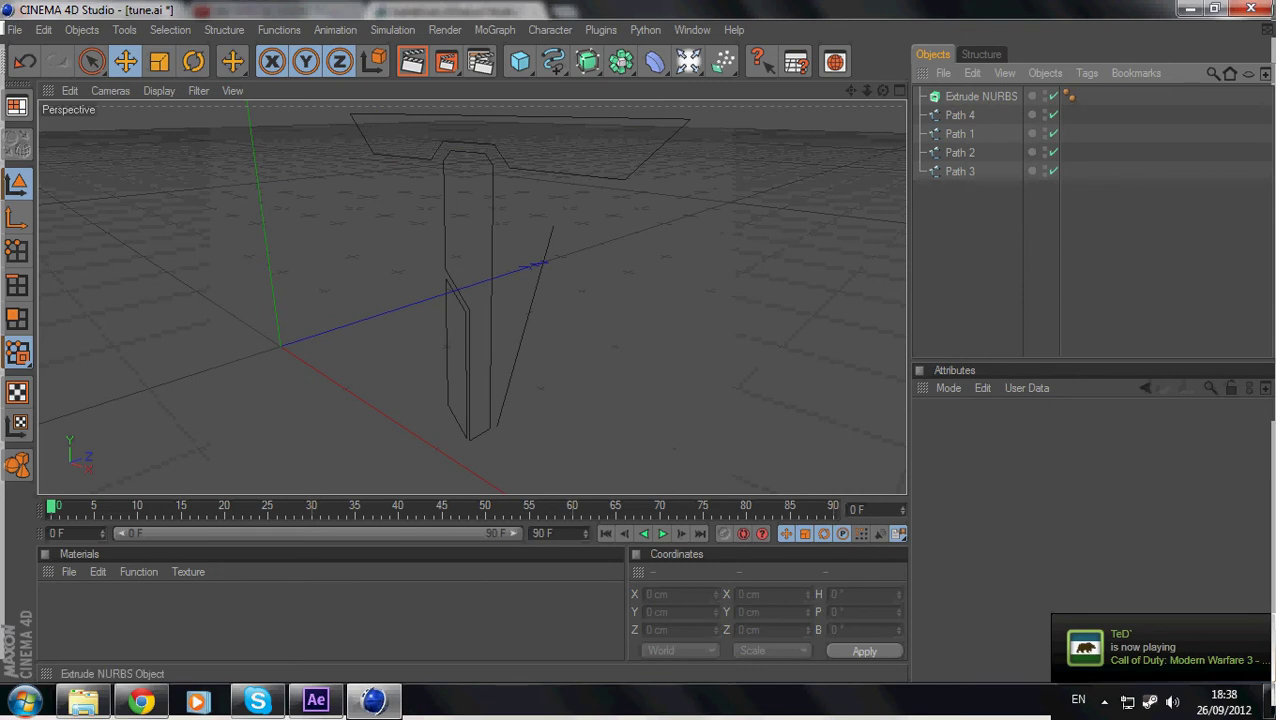
- Add three more Extrude NURBS objects and nest Path 4, Path 1 and Path 2 each in a separate one
drag(621, 61, 790, 77)
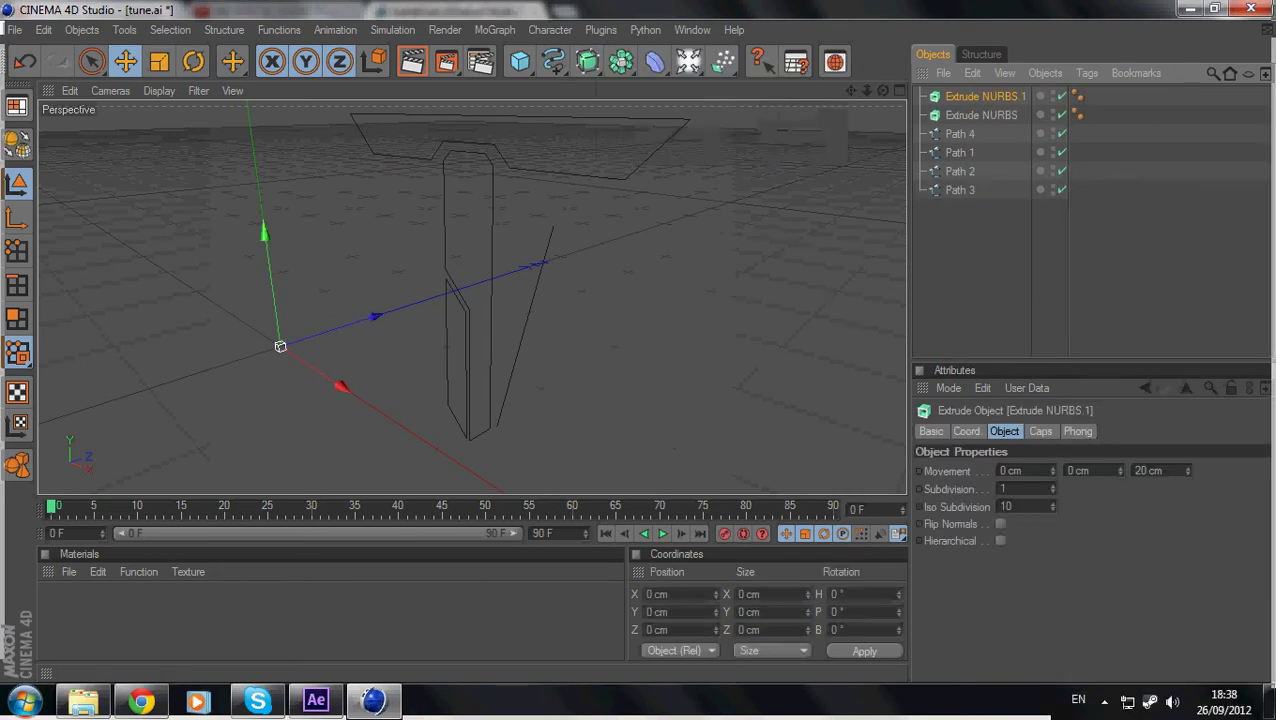
drag(621, 61, 790, 77)
drag(621, 61, 790, 77)
click(959, 171)
drag(959, 171, 985, 133)
click(959, 190)
click(959, 208)
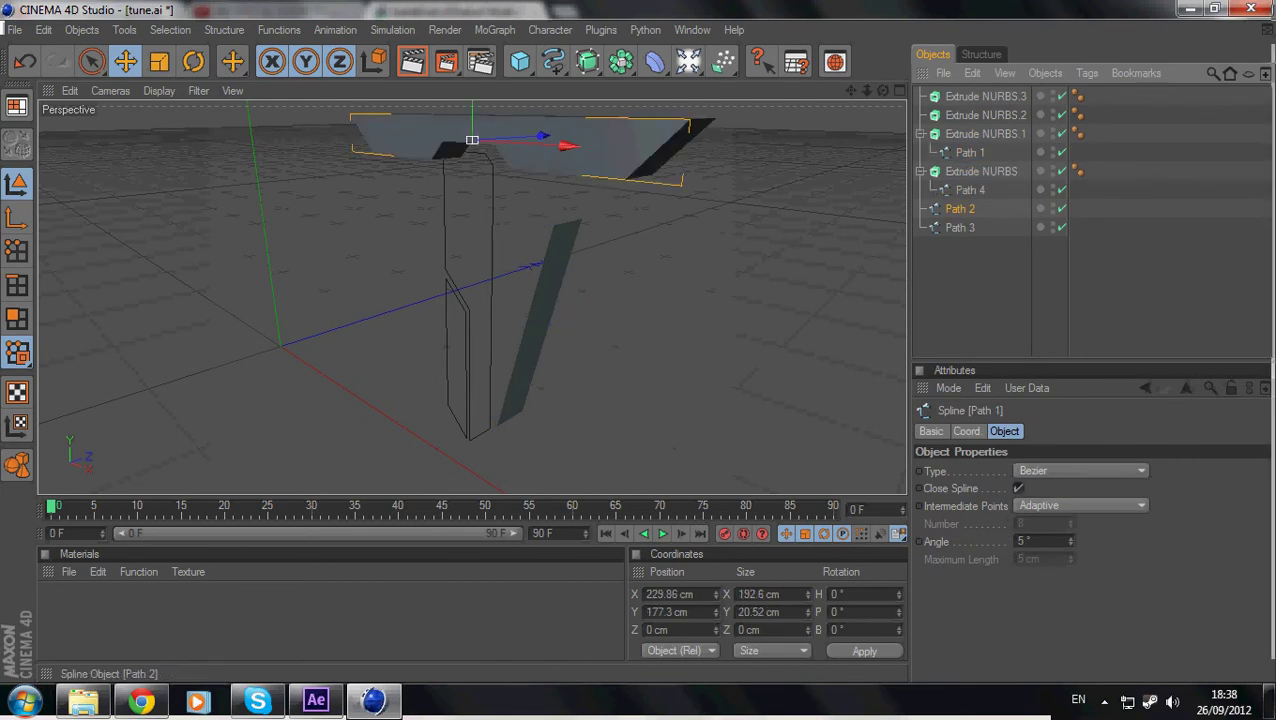
drag(959, 208, 985, 115)
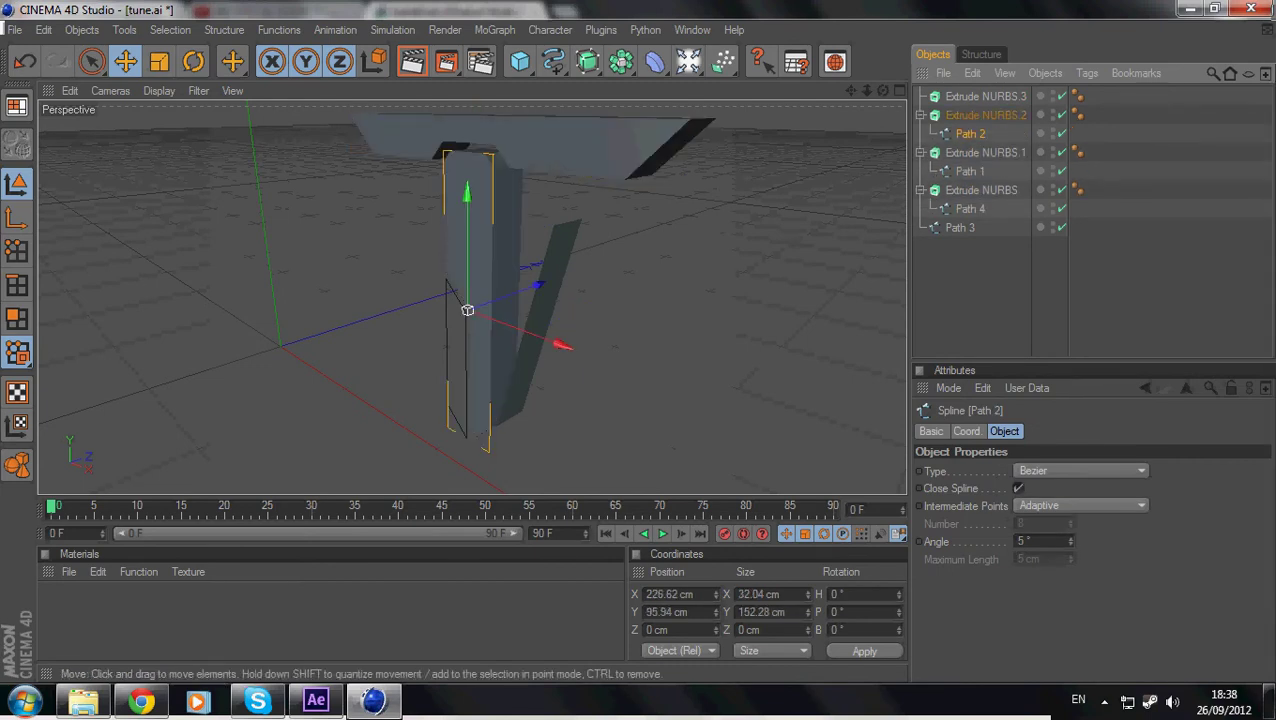
- Open My Lightroom_0001 again from the Lightrooms folder inside cinema4d, declining to use the same name and title
click(15, 29)
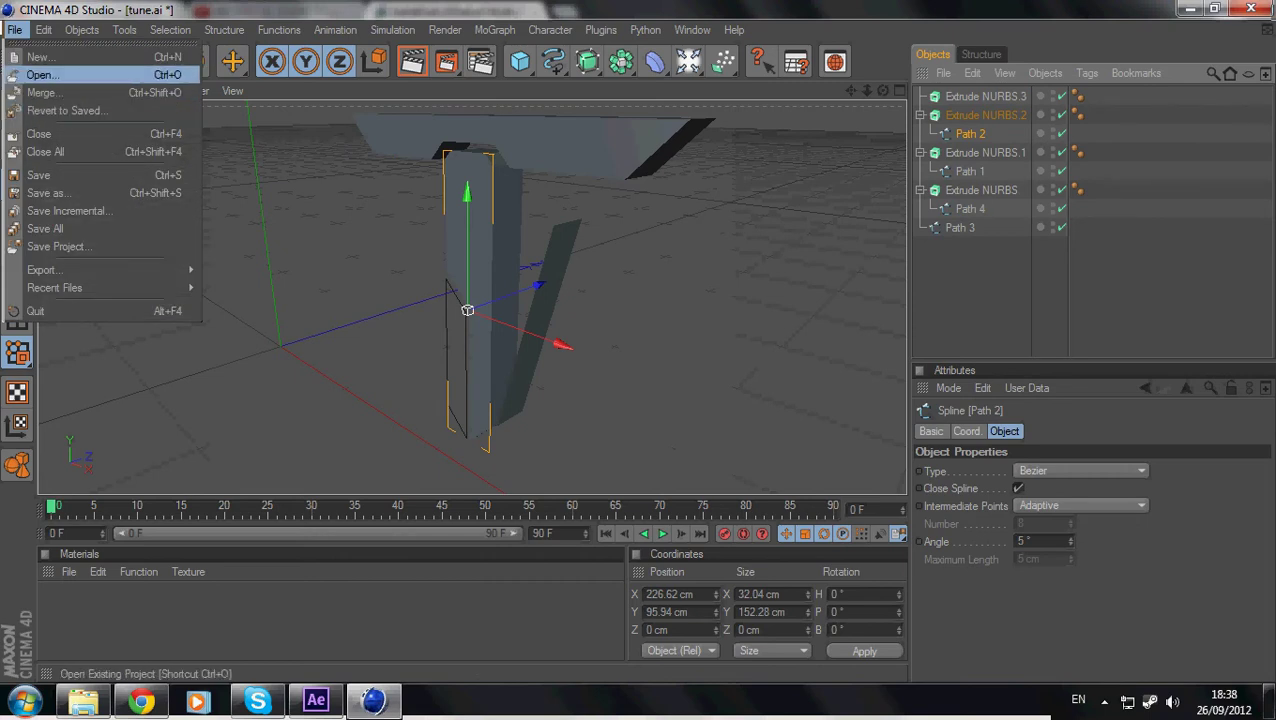
click(40, 74)
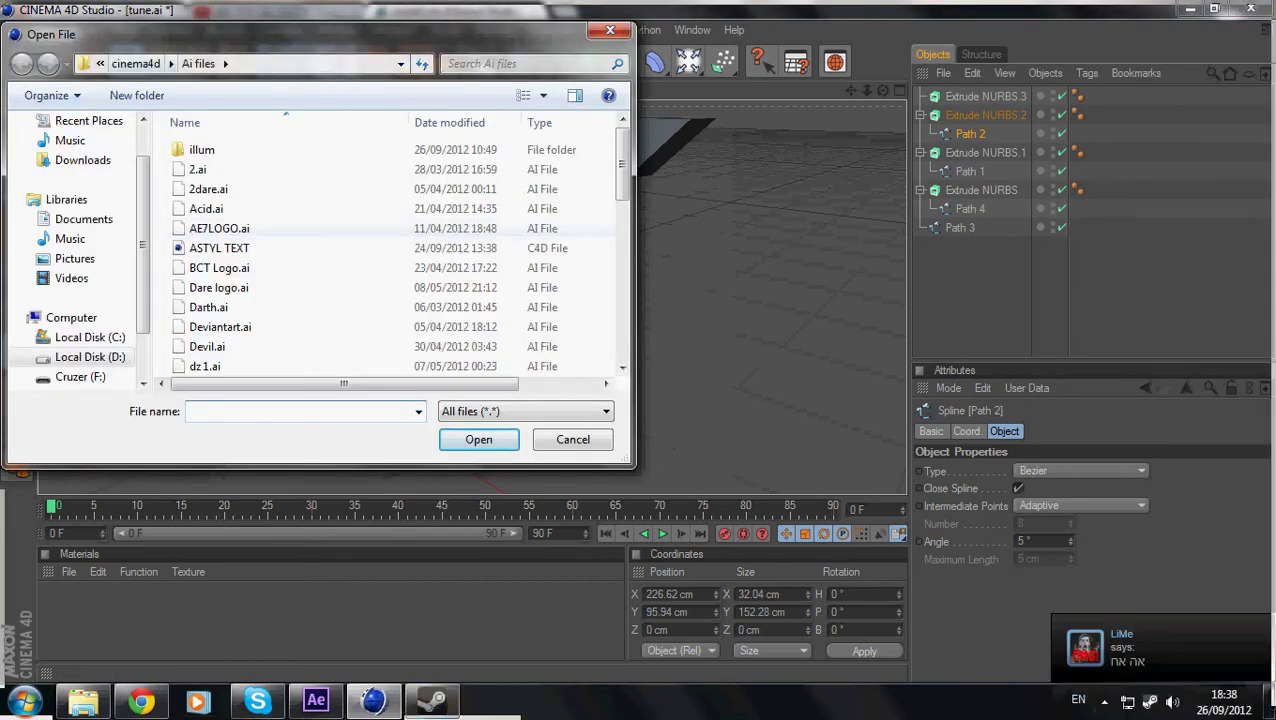
click(135, 63)
click(217, 189)
double_click(240, 189)
click(245, 378)
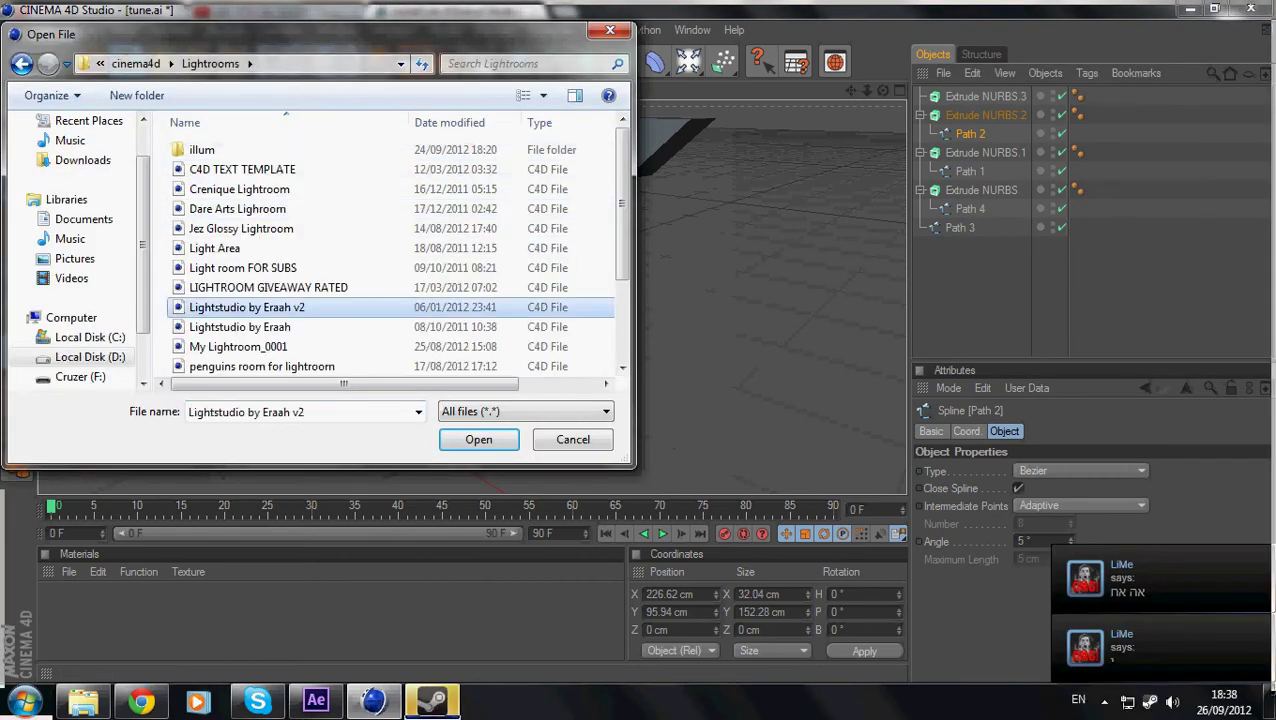
scroll(300, 330, down, 3)
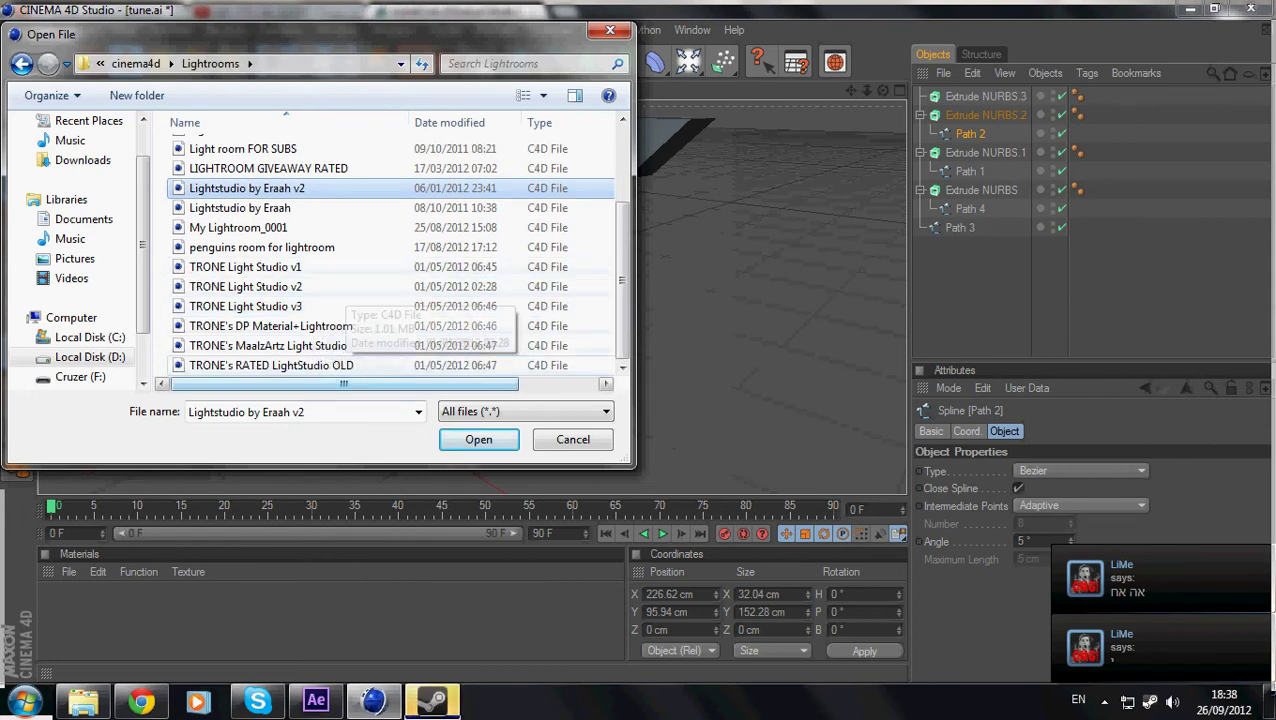
click(300, 228)
double_click(300, 228)
click(681, 413)
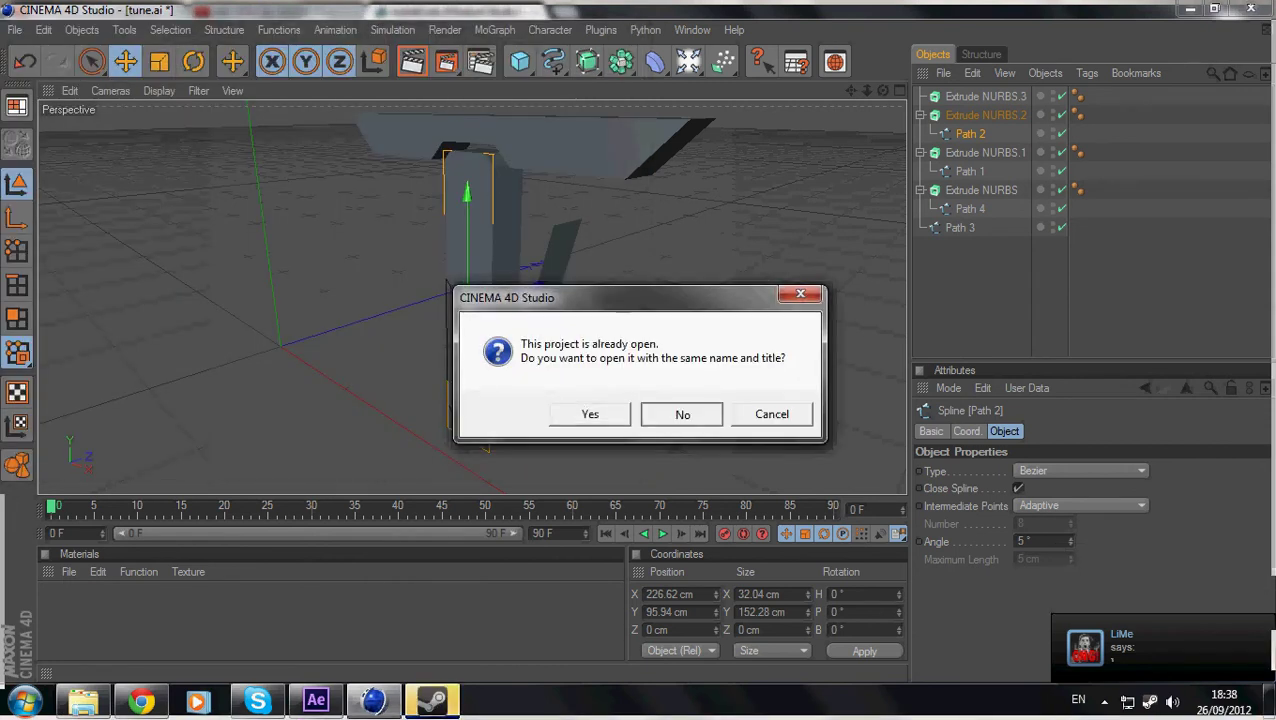
- Delete the letter nulls z, a, e, r and f from the newly opened lightroom copy
click(947, 171)
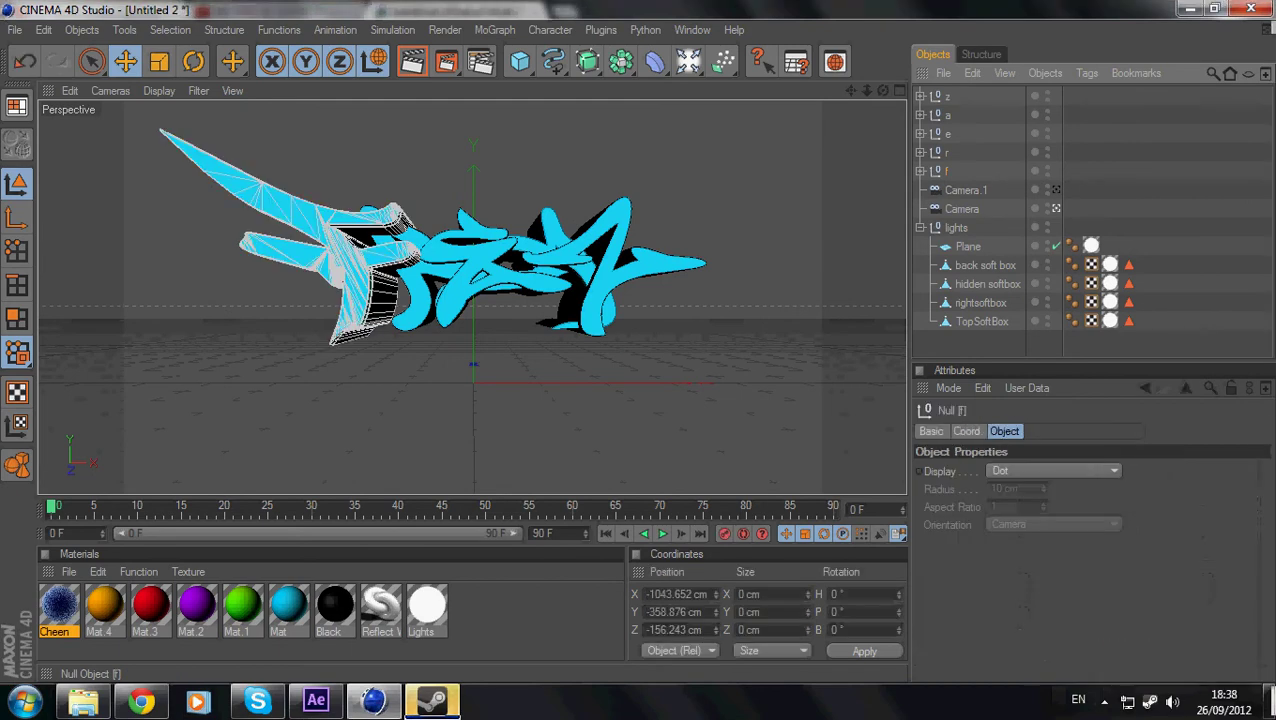
shift+click(947, 97)
key(Delete)
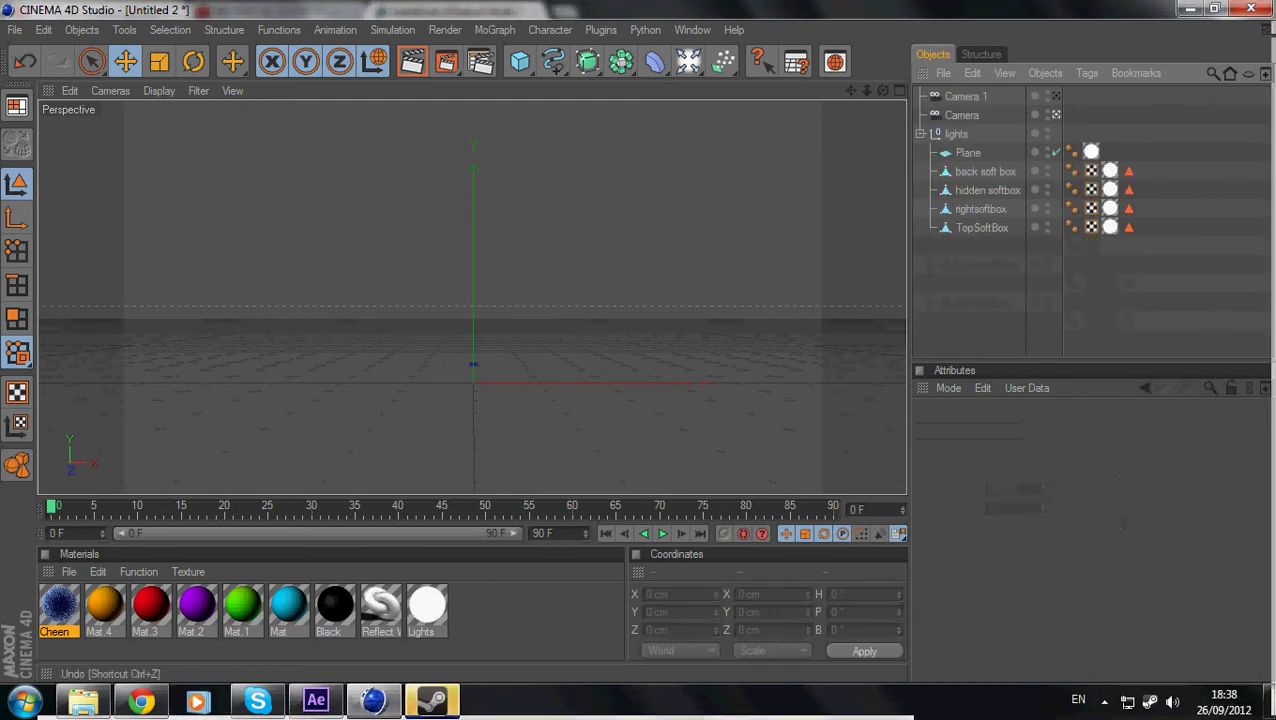
- Merge FaZe.ai from the Ai files folder inside cinema4d into the lightroom scene, accepting the import settings
click(15, 29)
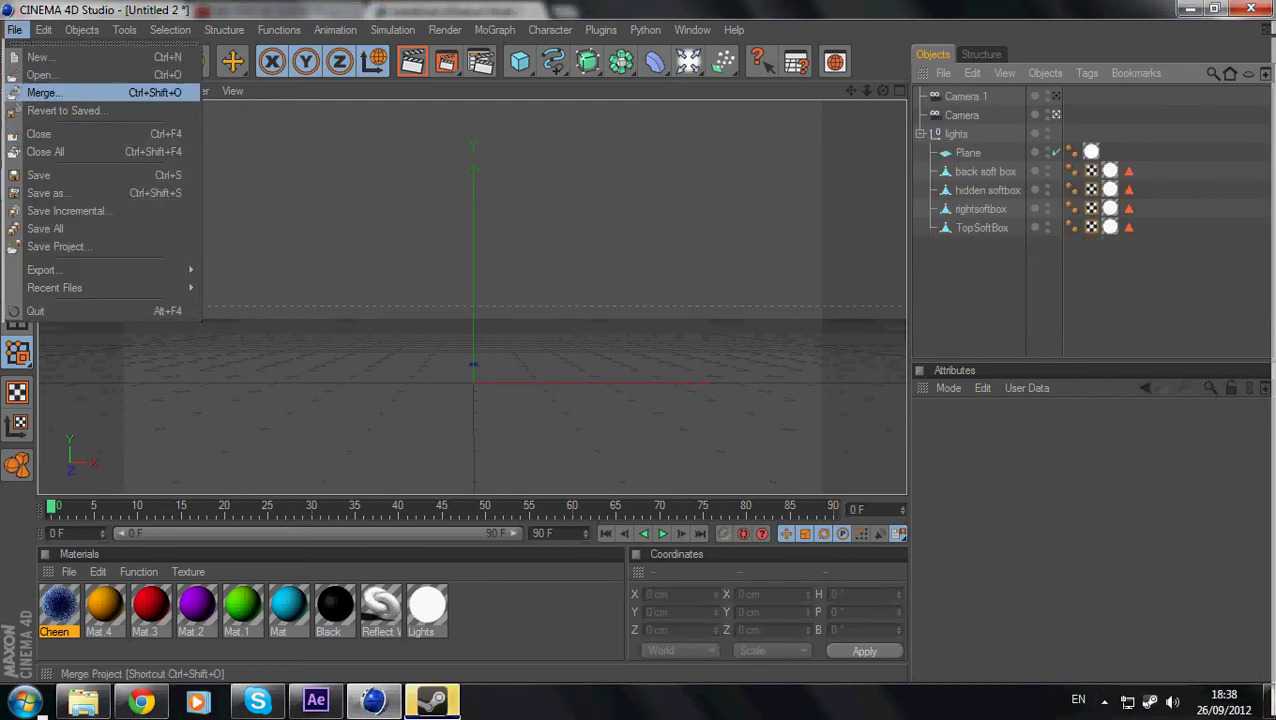
click(41, 92)
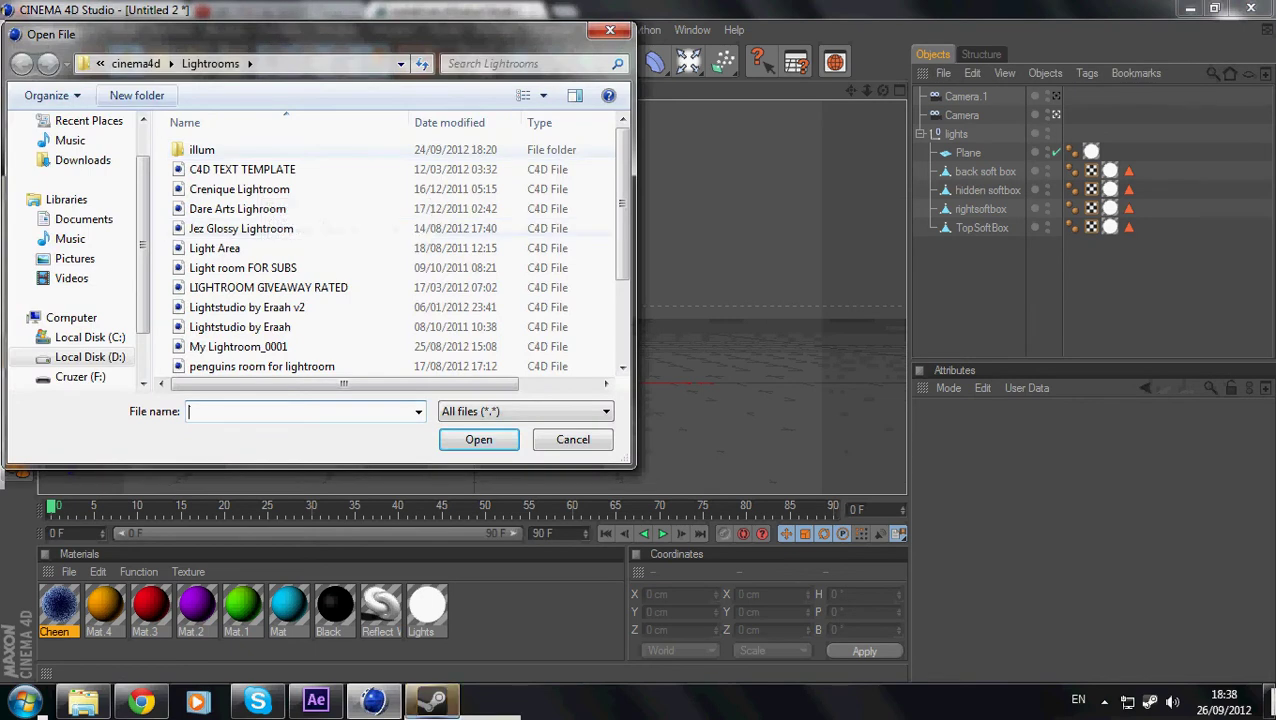
click(135, 63)
double_click(205, 149)
scroll(330, 290, down, 8)
scroll(340, 290, up, 3)
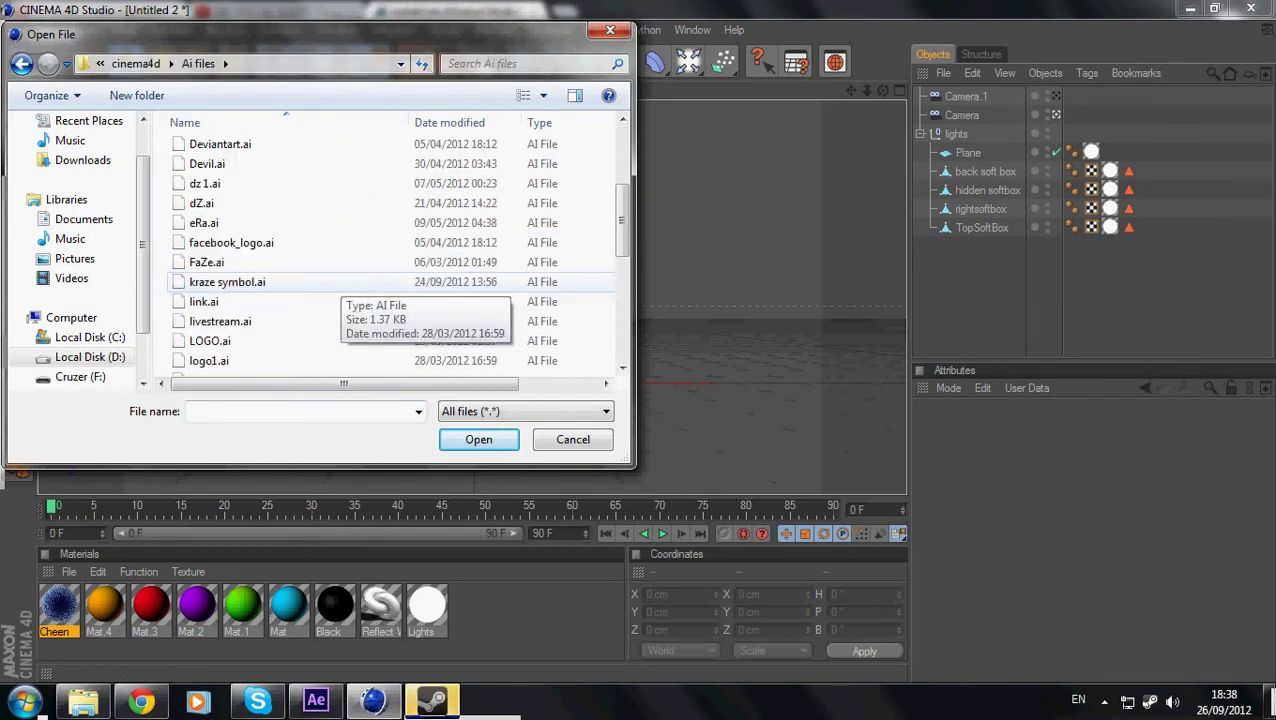
scroll(340, 280, up, 2)
scroll(340, 280, up, 2)
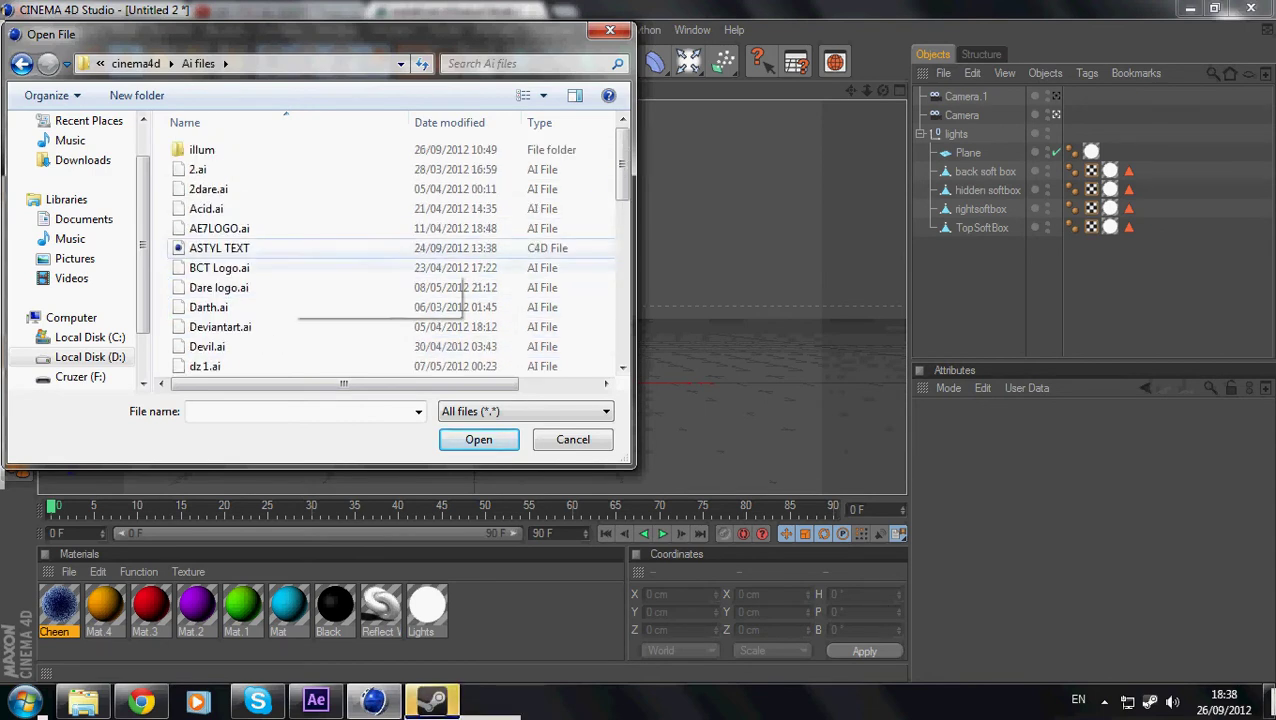
scroll(340, 228, down, 6)
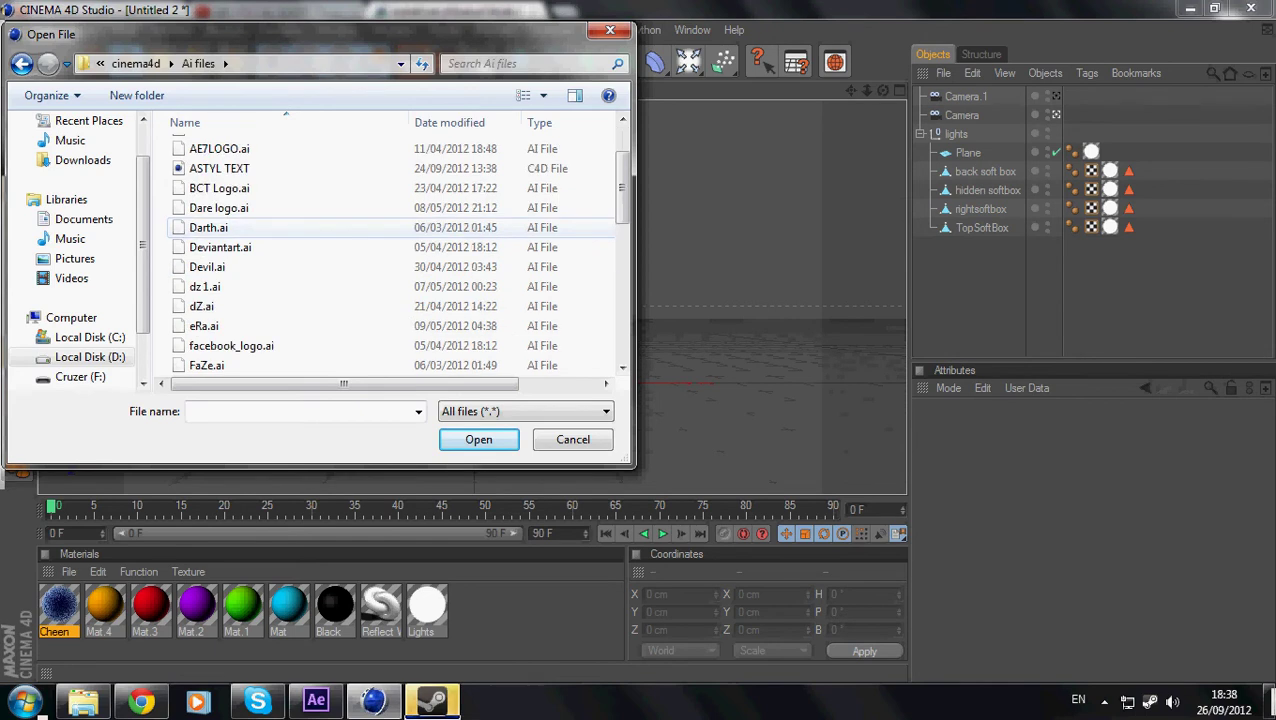
scroll(340, 228, down, 2)
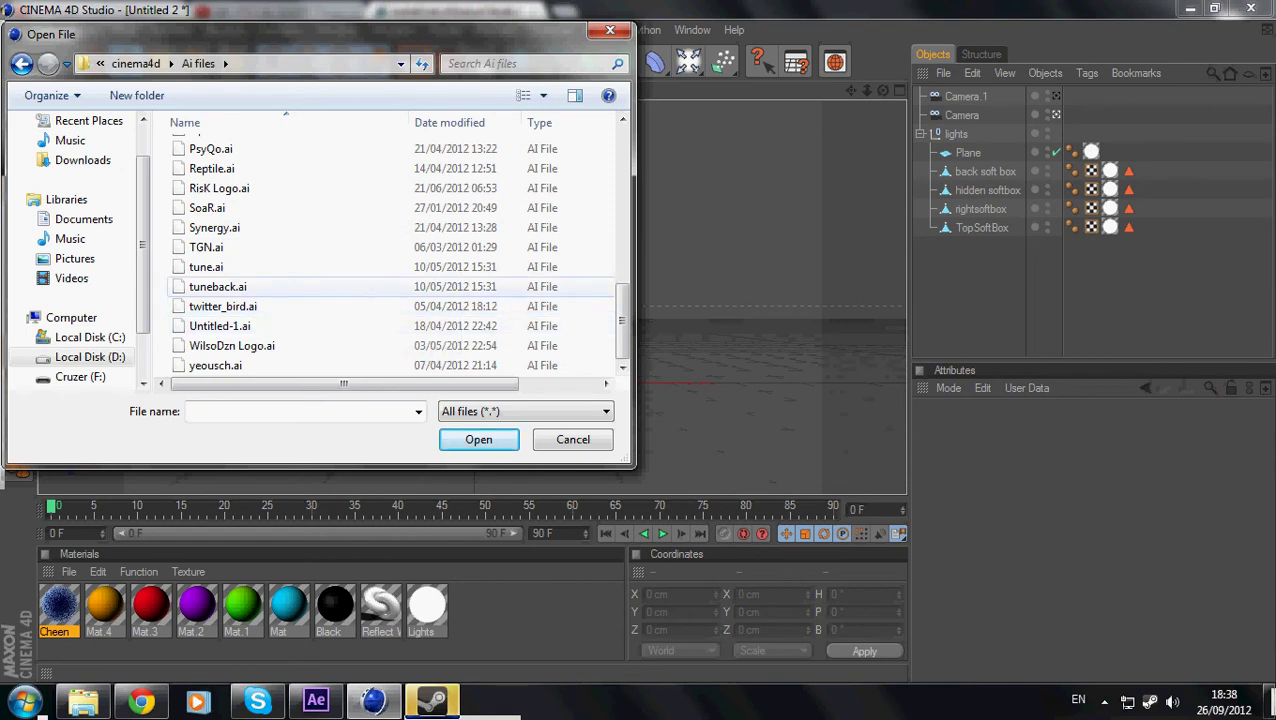
scroll(300, 294, up, 3)
scroll(230, 301, up, 3)
click(210, 262)
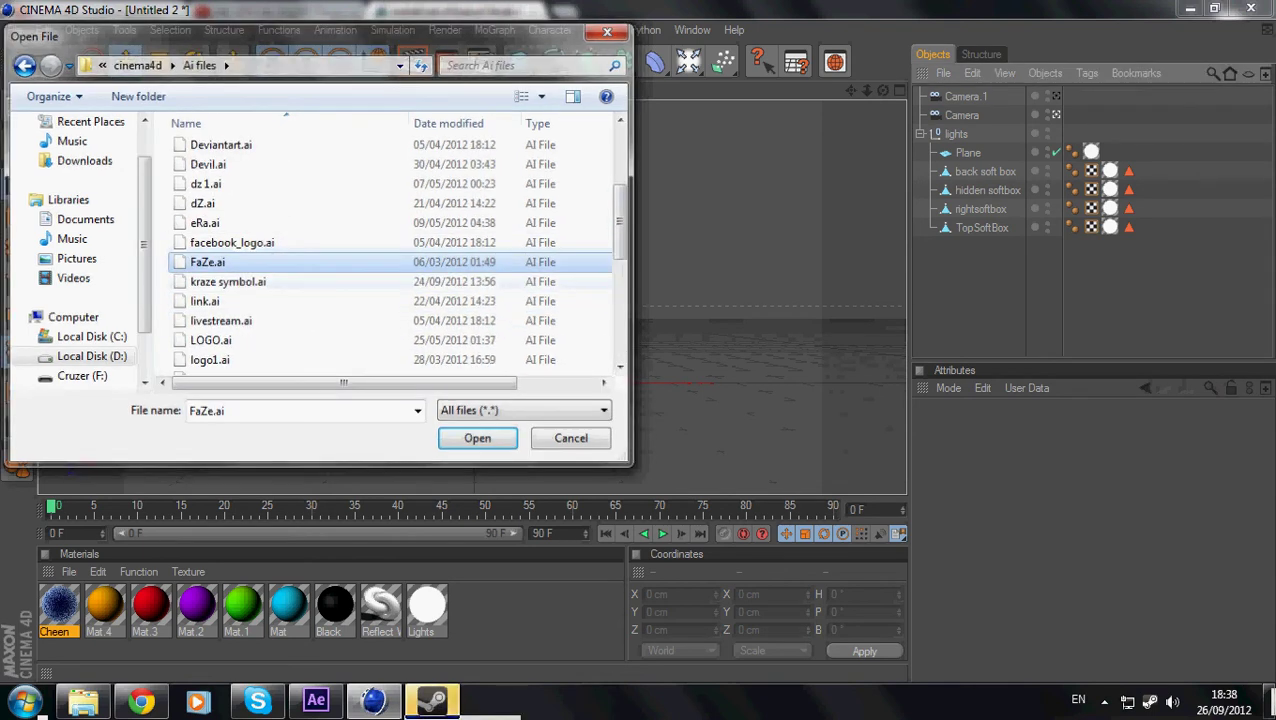
key(Return)
key(Return)
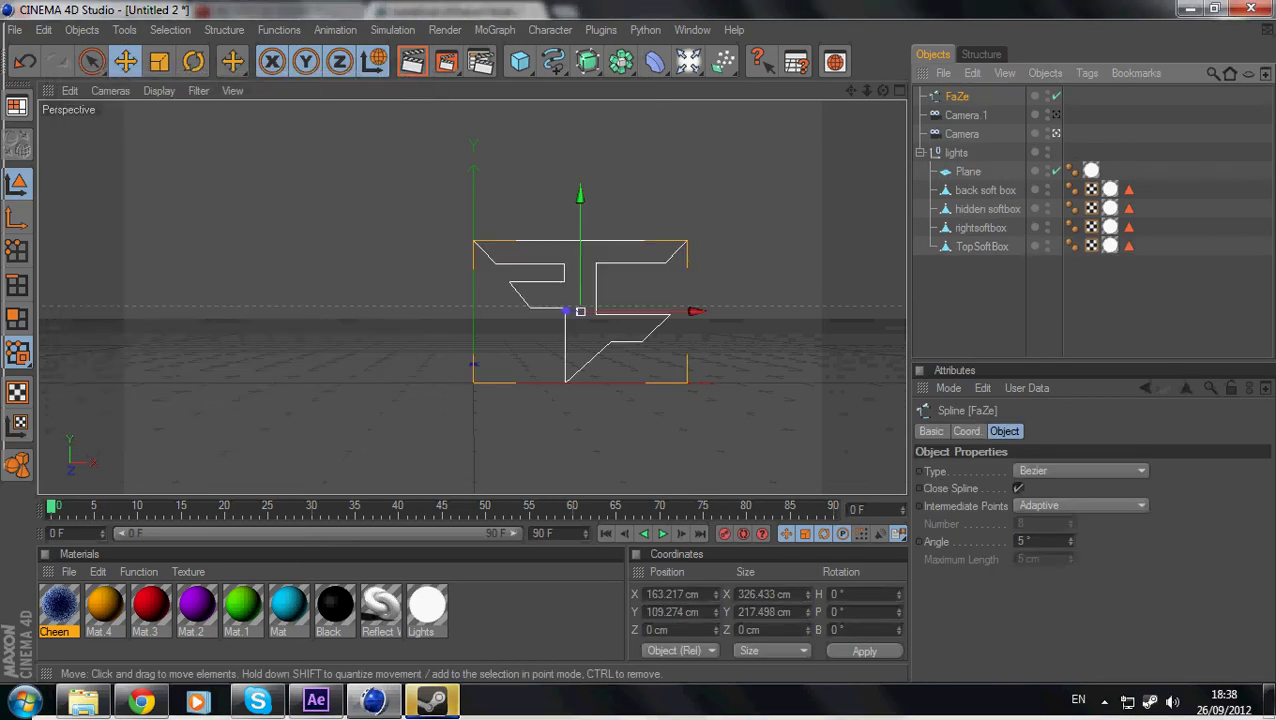
- Move the FaZe spline along X to about -23 cm and nest it in a new Extrude NURBS object
drag(672, 311, 551, 311)
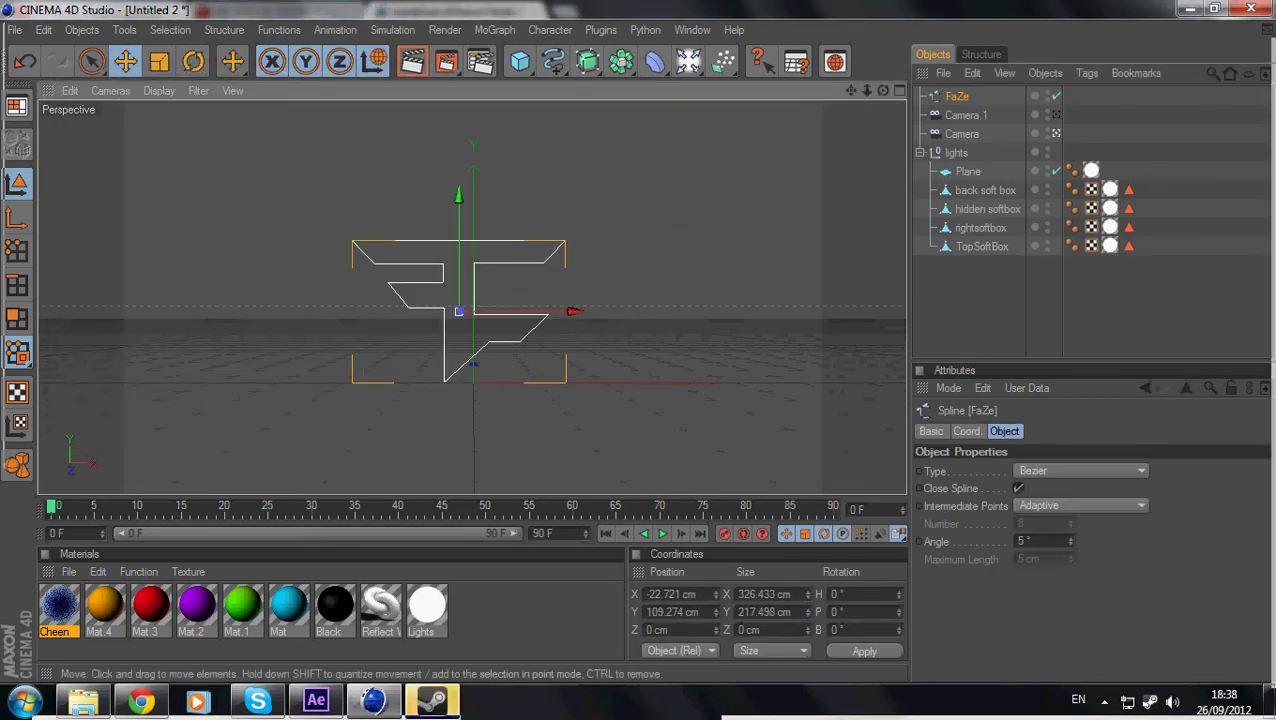
click(600, 200)
drag(587, 62, 775, 63)
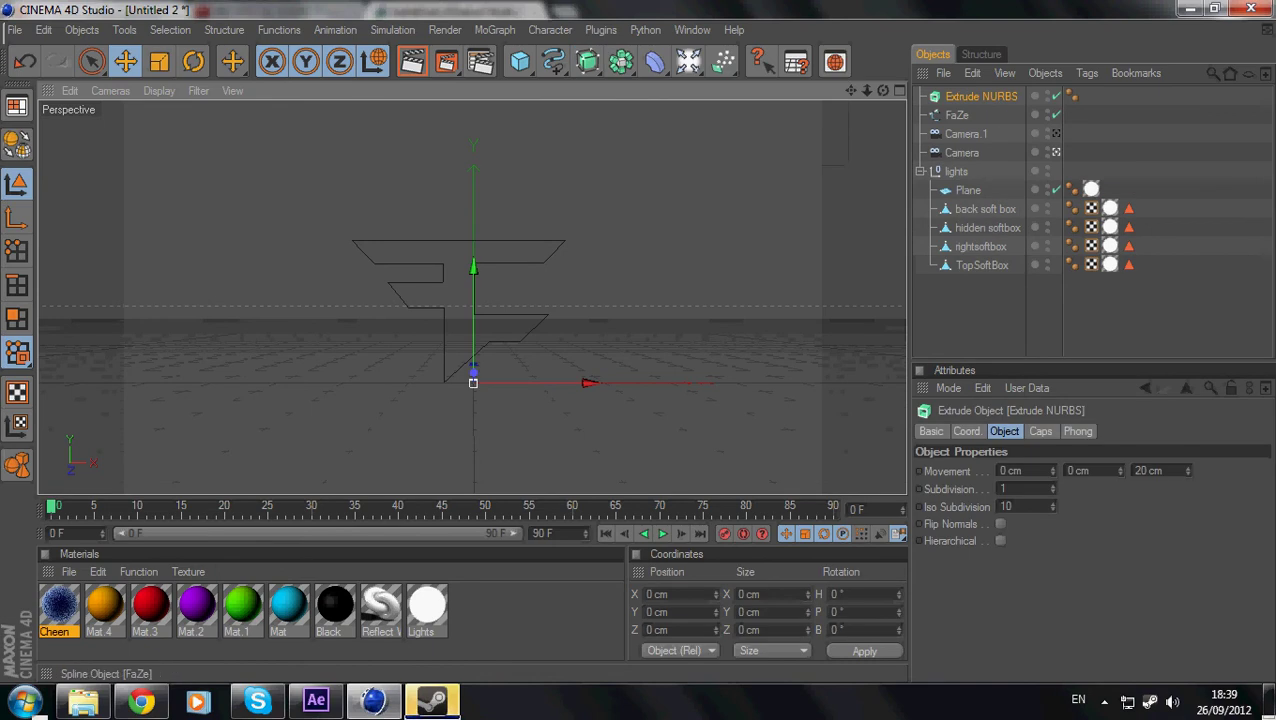
drag(957, 115, 975, 97)
click(920, 96)
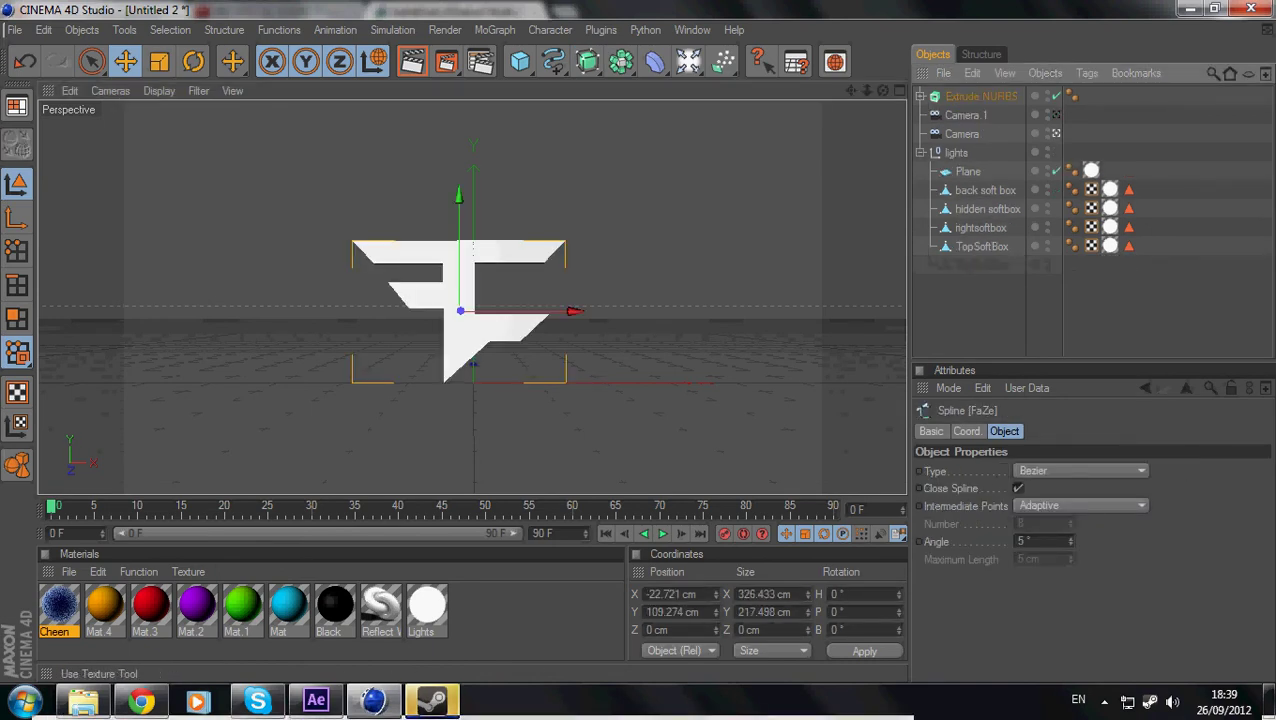
- Raise the FaZe spline to about Y 114 cm and rotate it slightly around its vertical axis
click(459, 311)
drag(459, 311, 459, 308)
scroll(459, 308, up, 5)
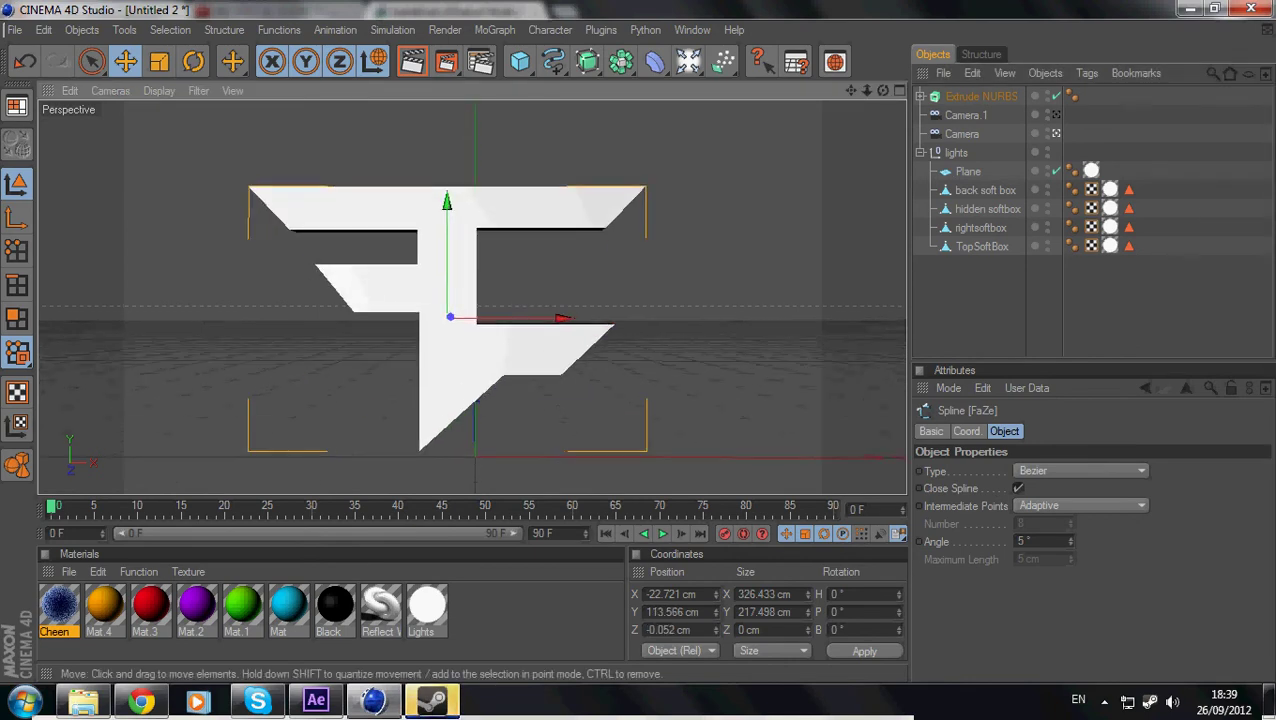
scroll(450, 318, up, 2)
scroll(445, 320, down, 1)
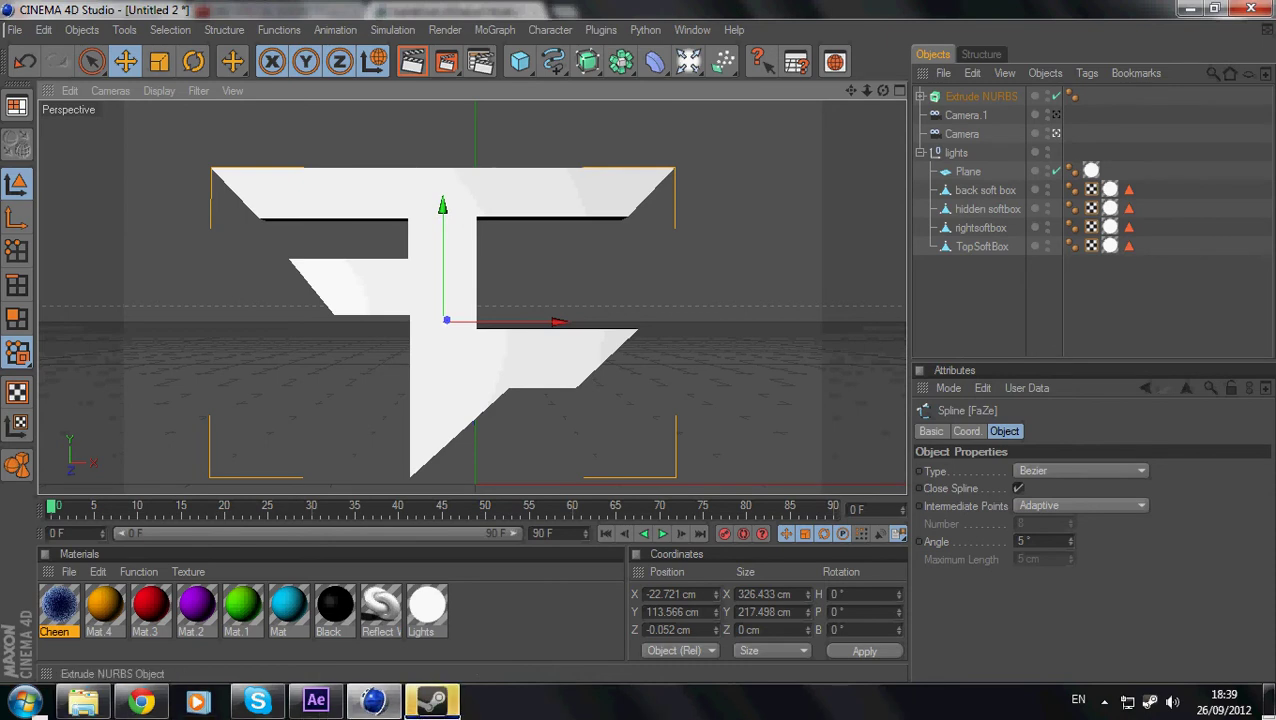
click(920, 96)
click(920, 96)
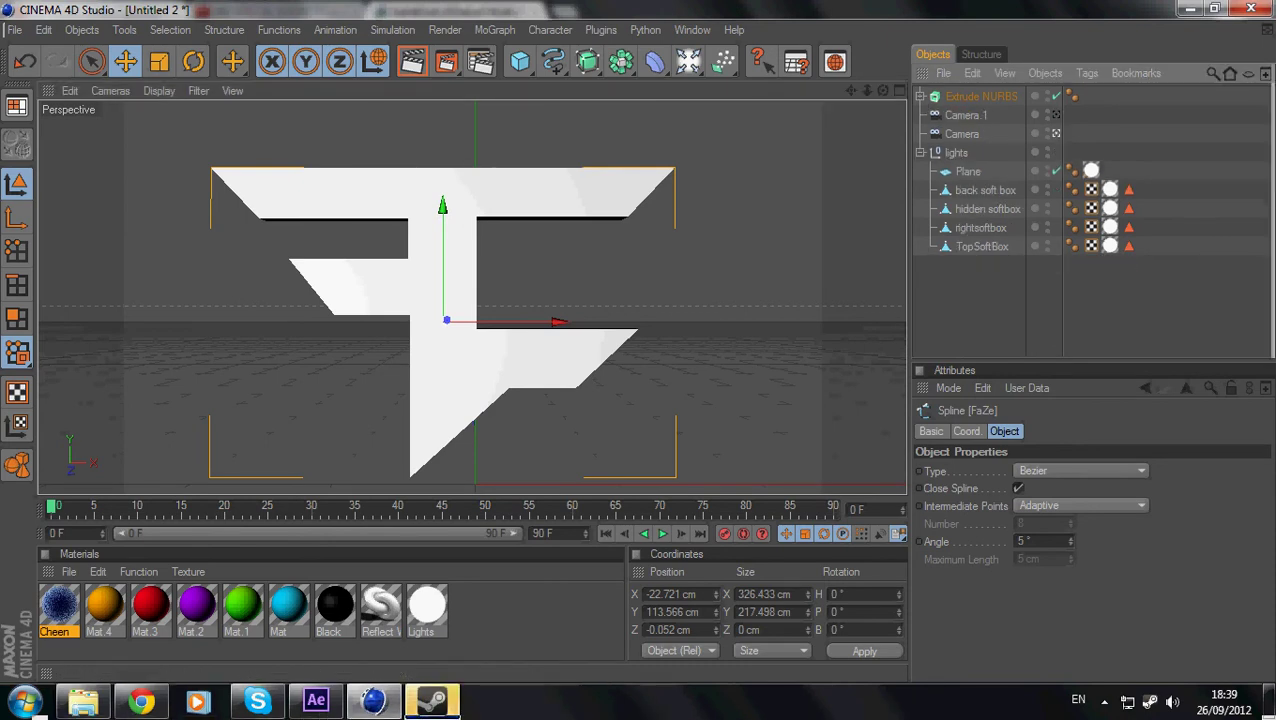
click(193, 61)
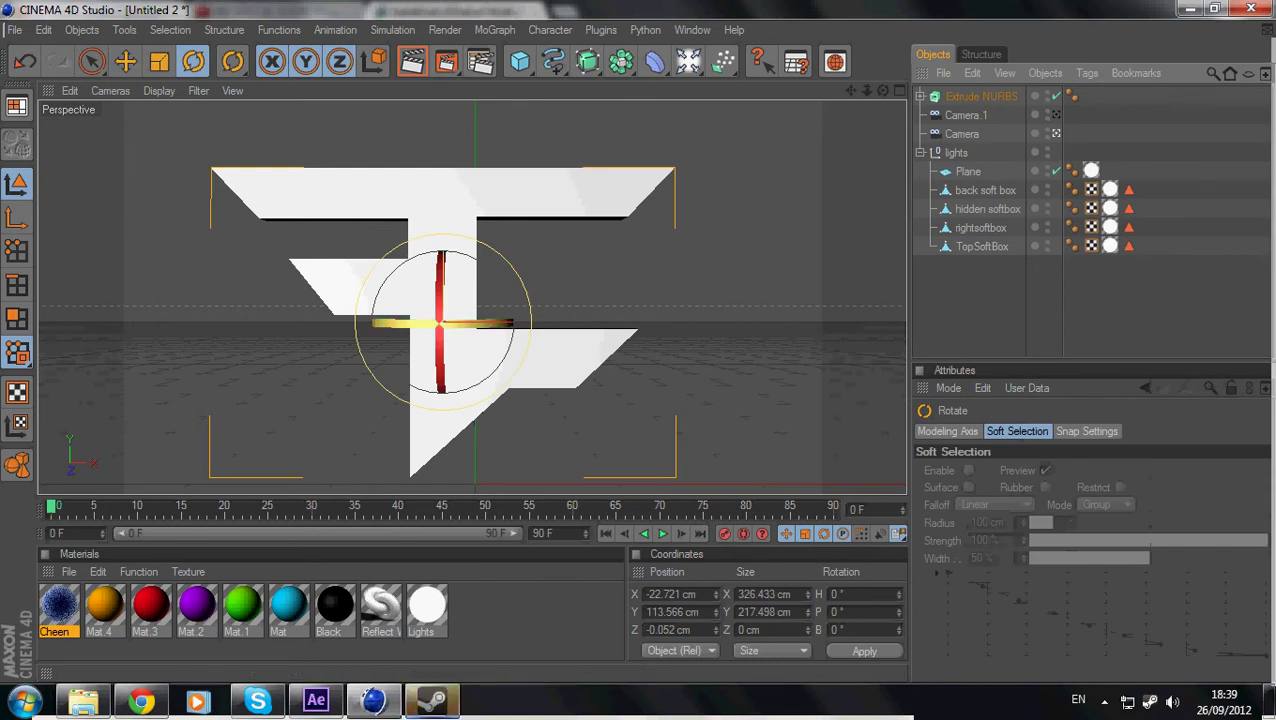
drag(520, 322, 503, 323)
- Set the Extrude NURBS object's Z movement to 200 cm
click(980, 96)
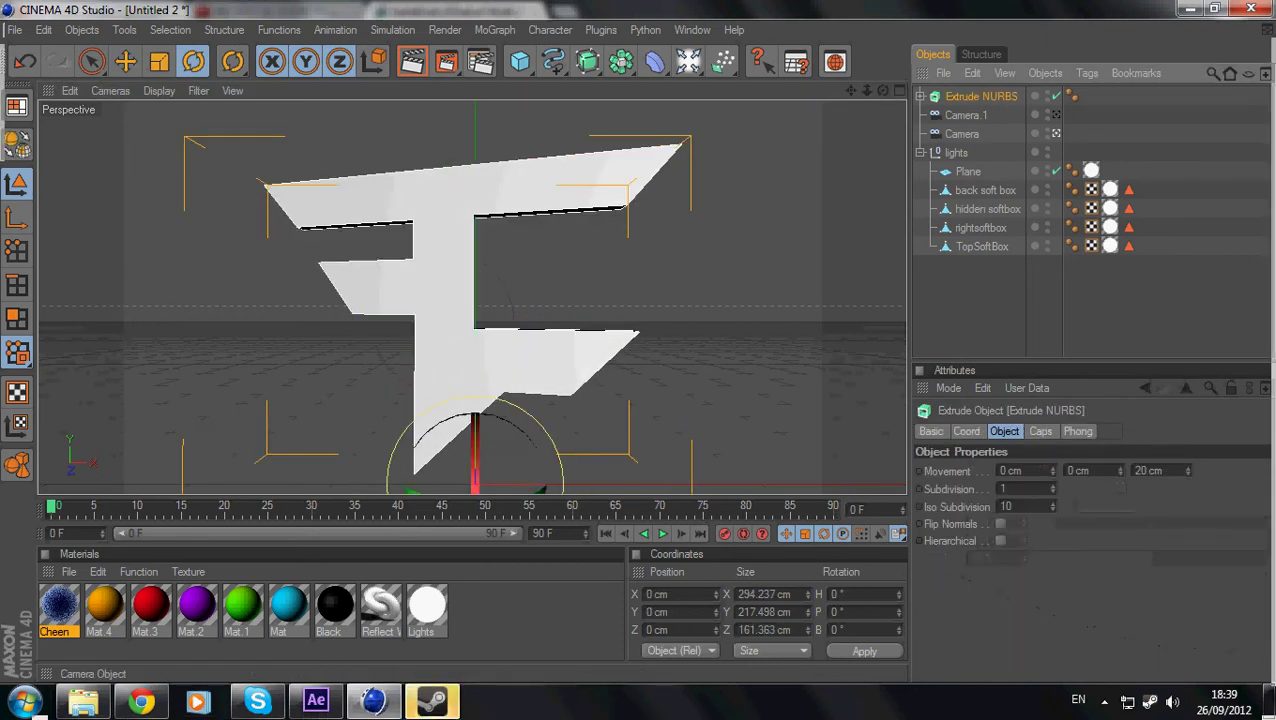
drag(1163, 470, 1155, 470)
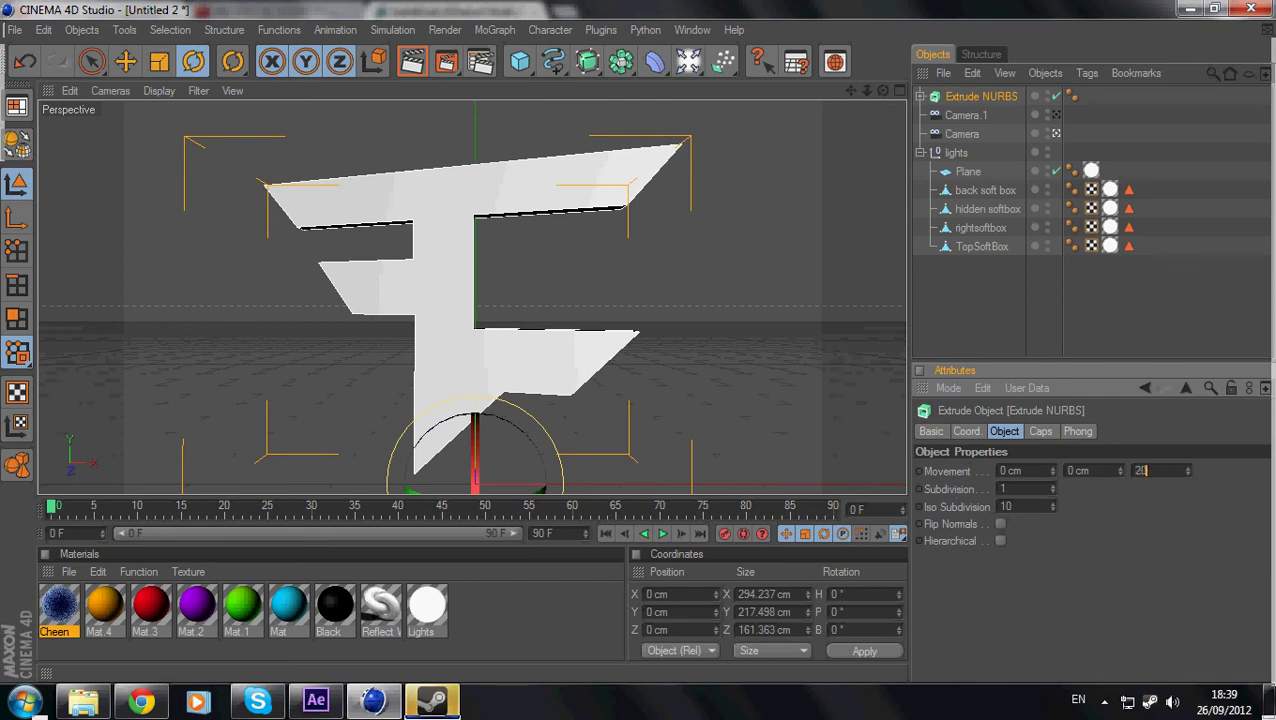
click(770, 400)
- Apply the red Mat.3 material and the Black material to the Extrude NURBS object
click(980, 96)
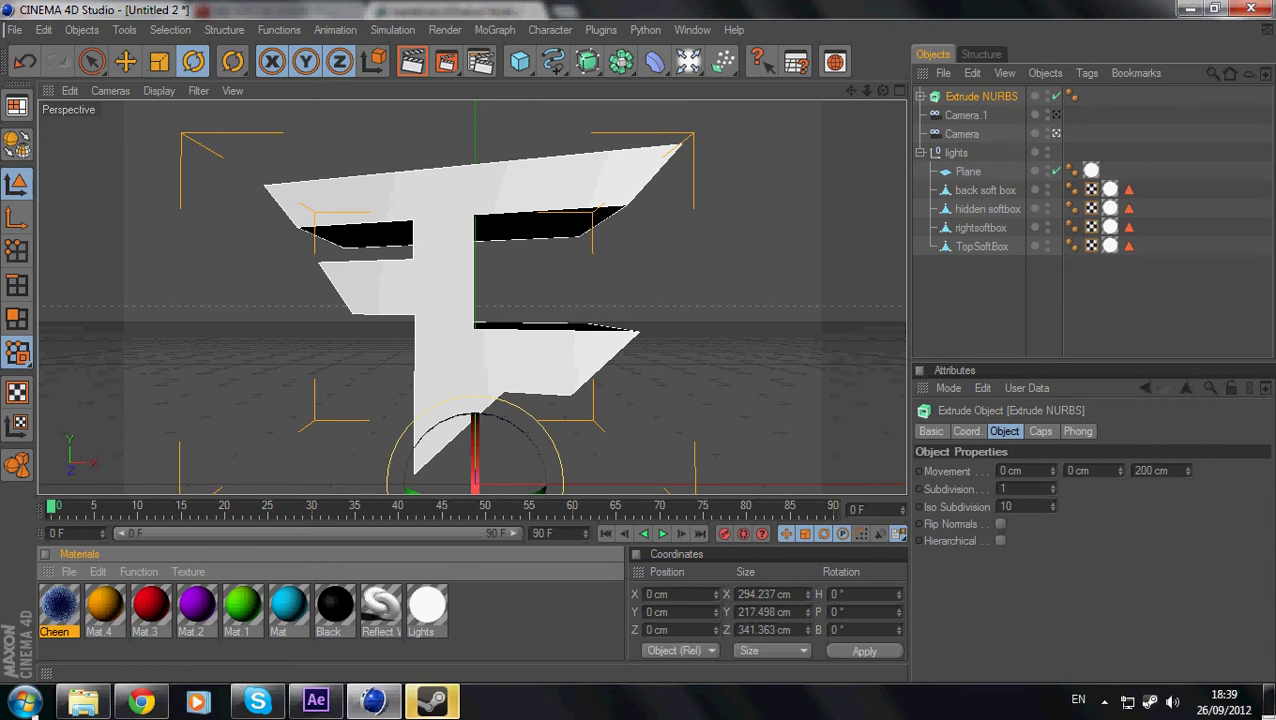
drag(151, 604, 981, 96)
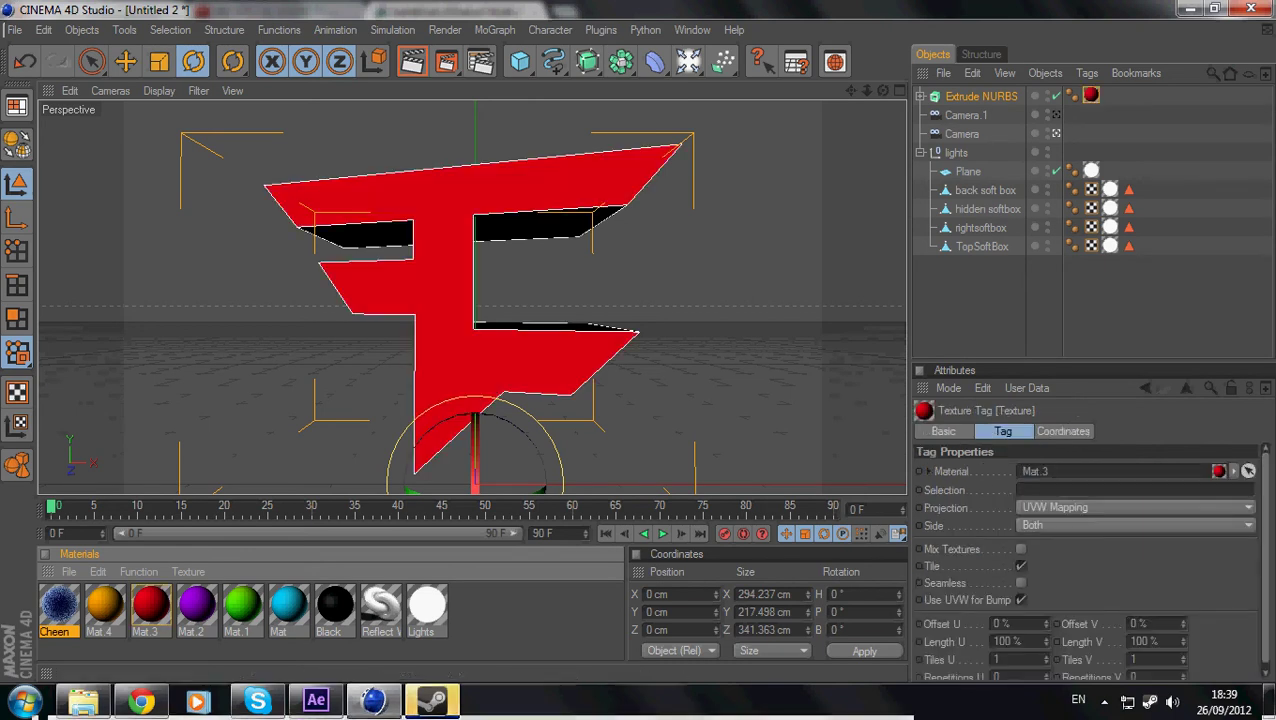
drag(334, 604, 980, 96)
- Restrict the Black texture tag to selection C1
click(1022, 490)
text(R1)
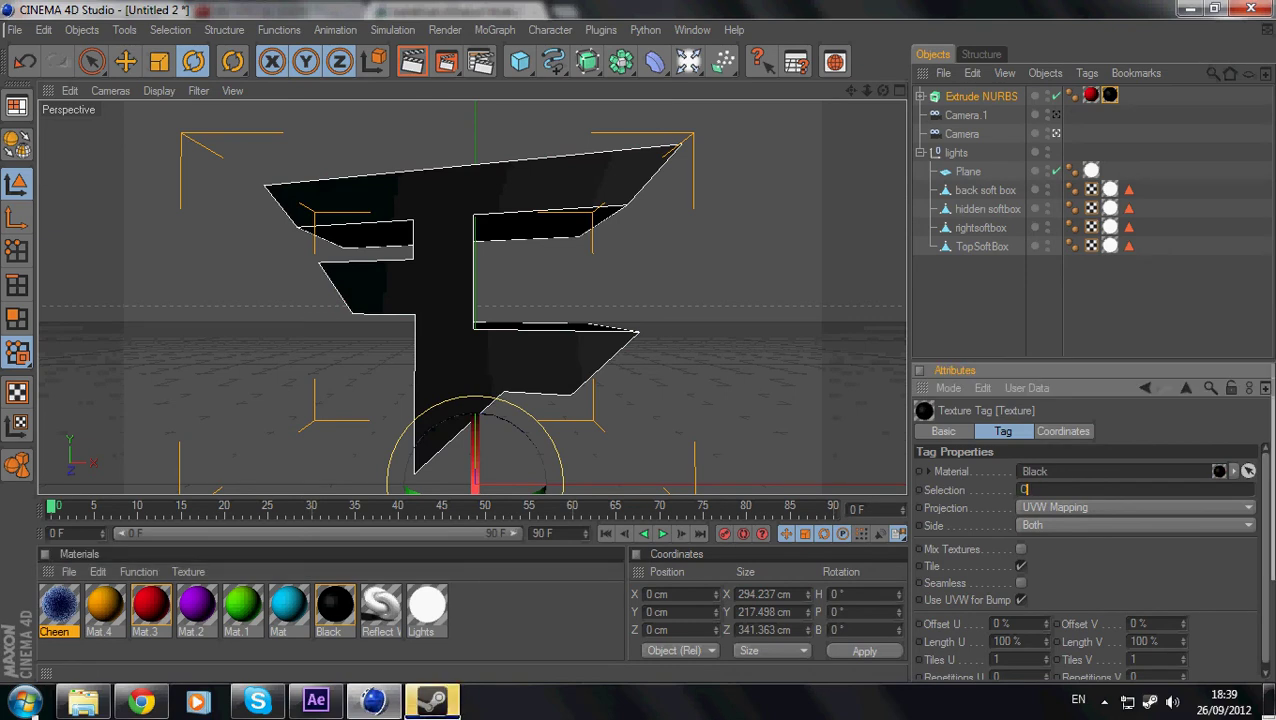
text(1)
click(790, 300)
- Set the Black texture tag's selection to R1 and start a test render of the active view
click(1110, 95)
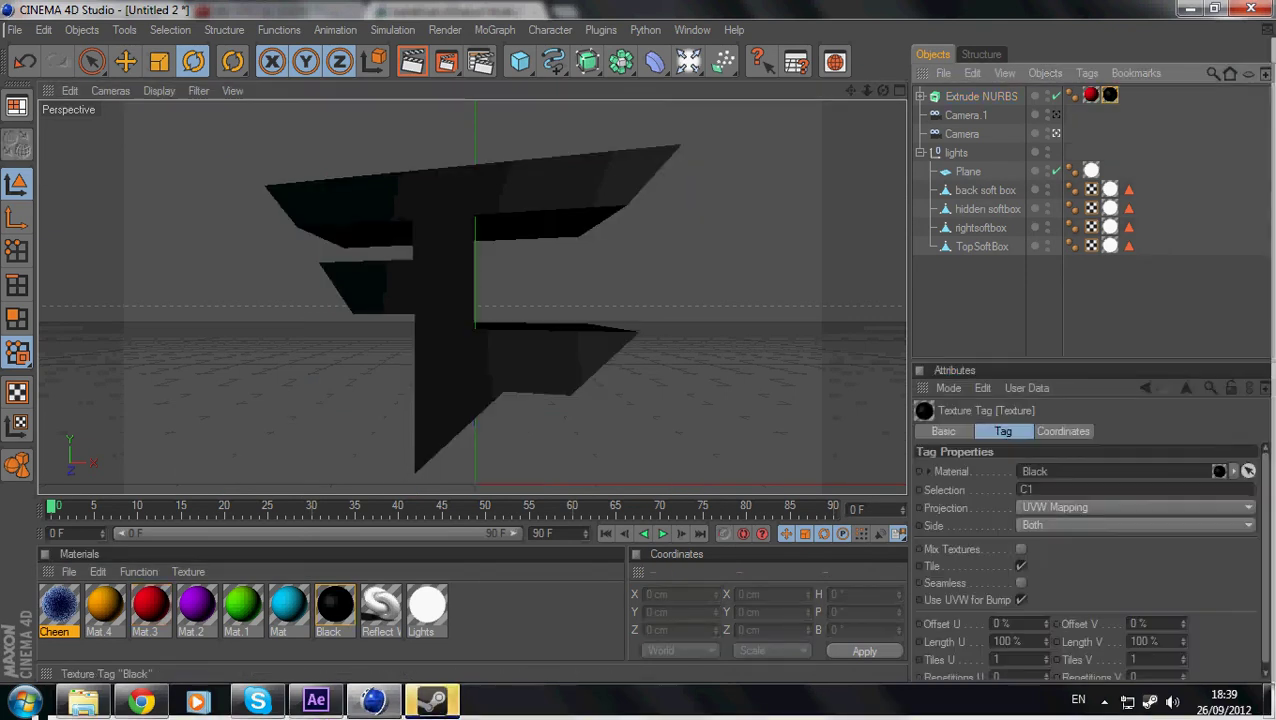
click(1110, 490)
text(R1)
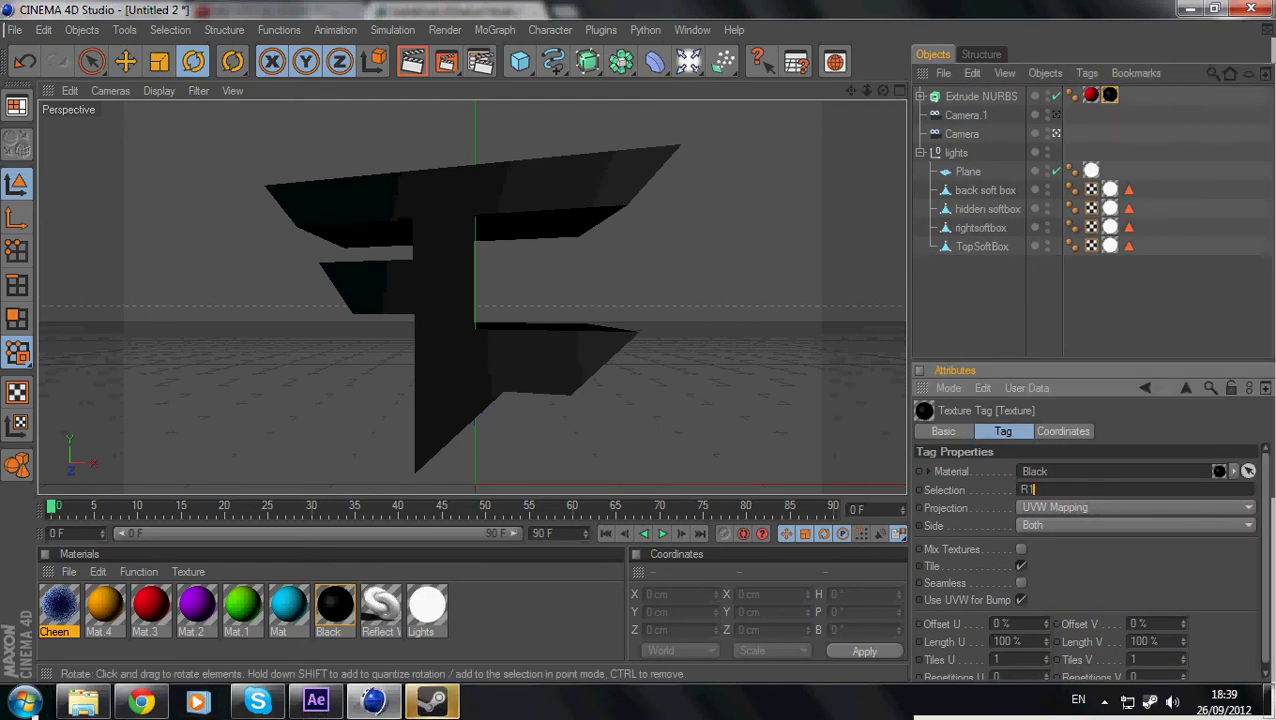
click(790, 300)
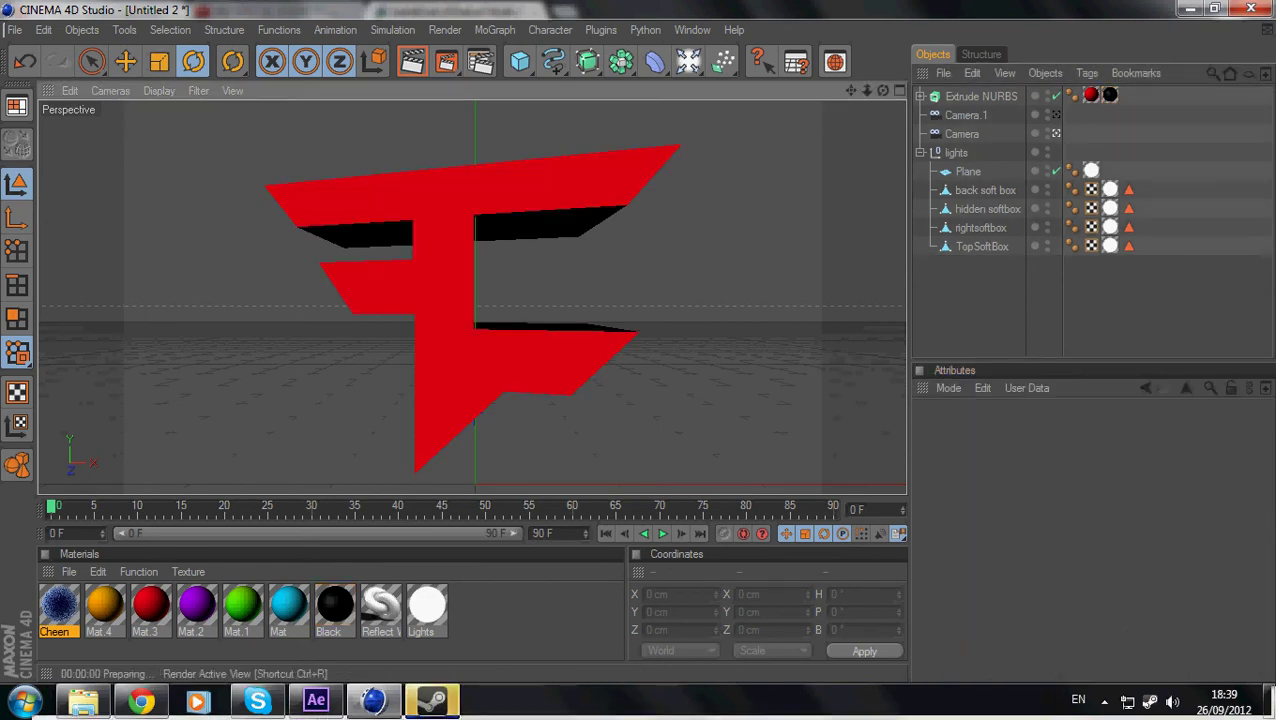
click(412, 61)
key(Escape)
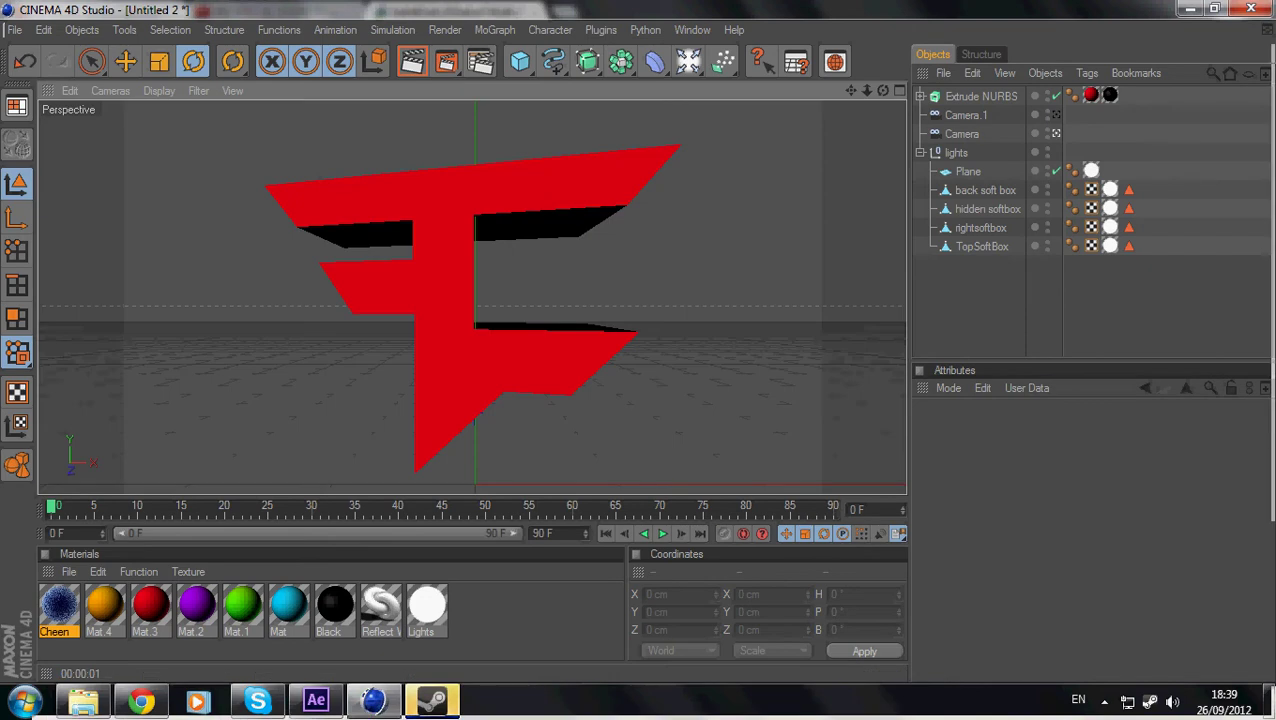
- Set the red Mat.3 texture tag's selection to R1 and check the Black texture tag's selection
click(1091, 95)
click(1130, 490)
text(C1)
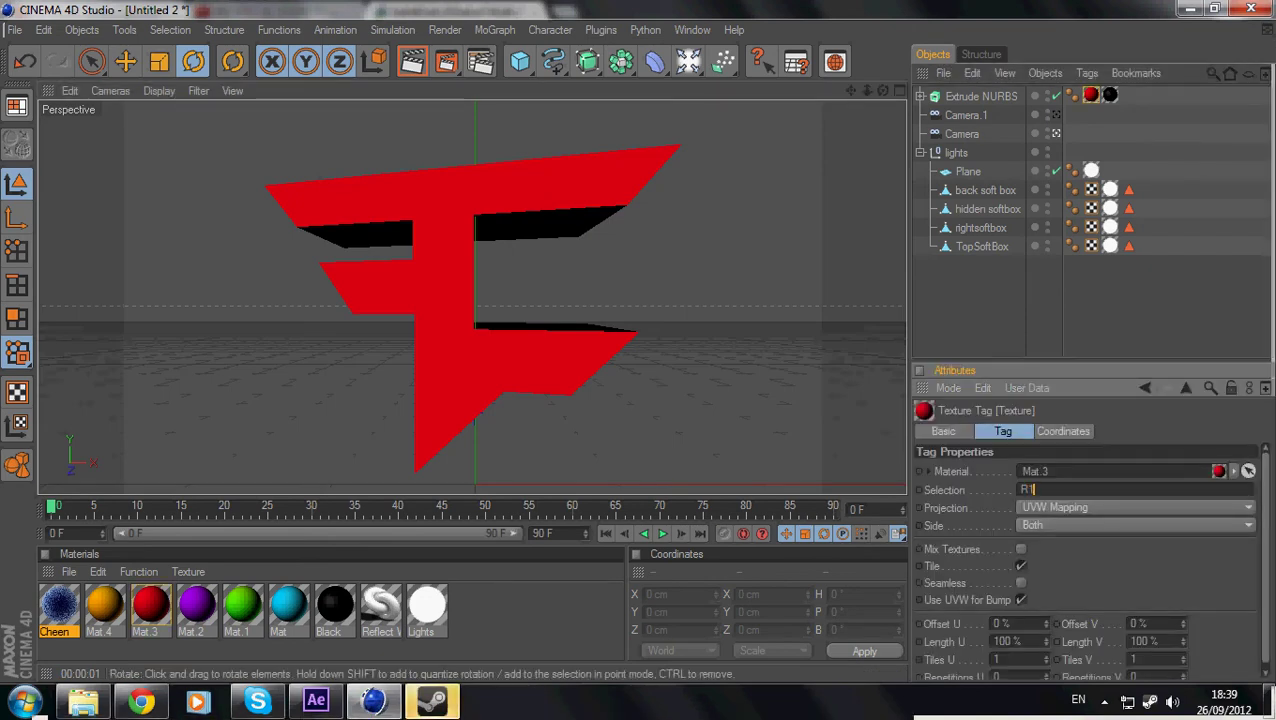
click(790, 300)
click(1110, 95)
double_click(1028, 490)
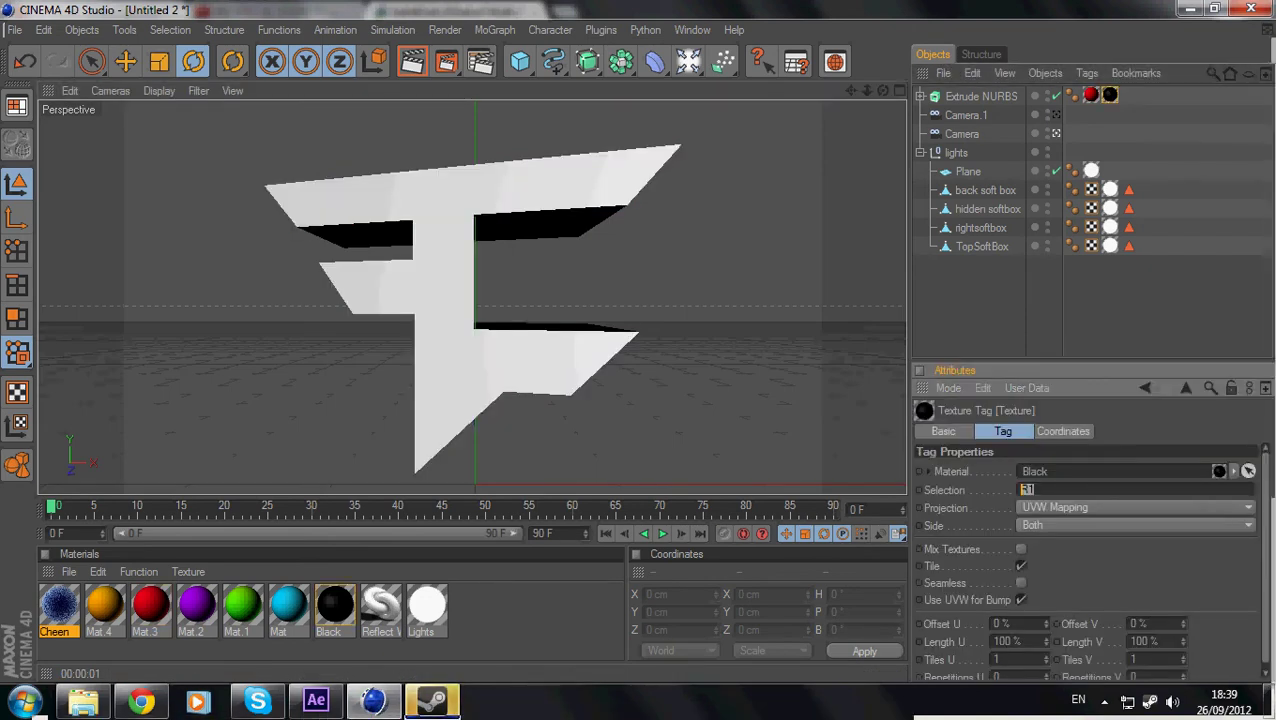
click(790, 300)
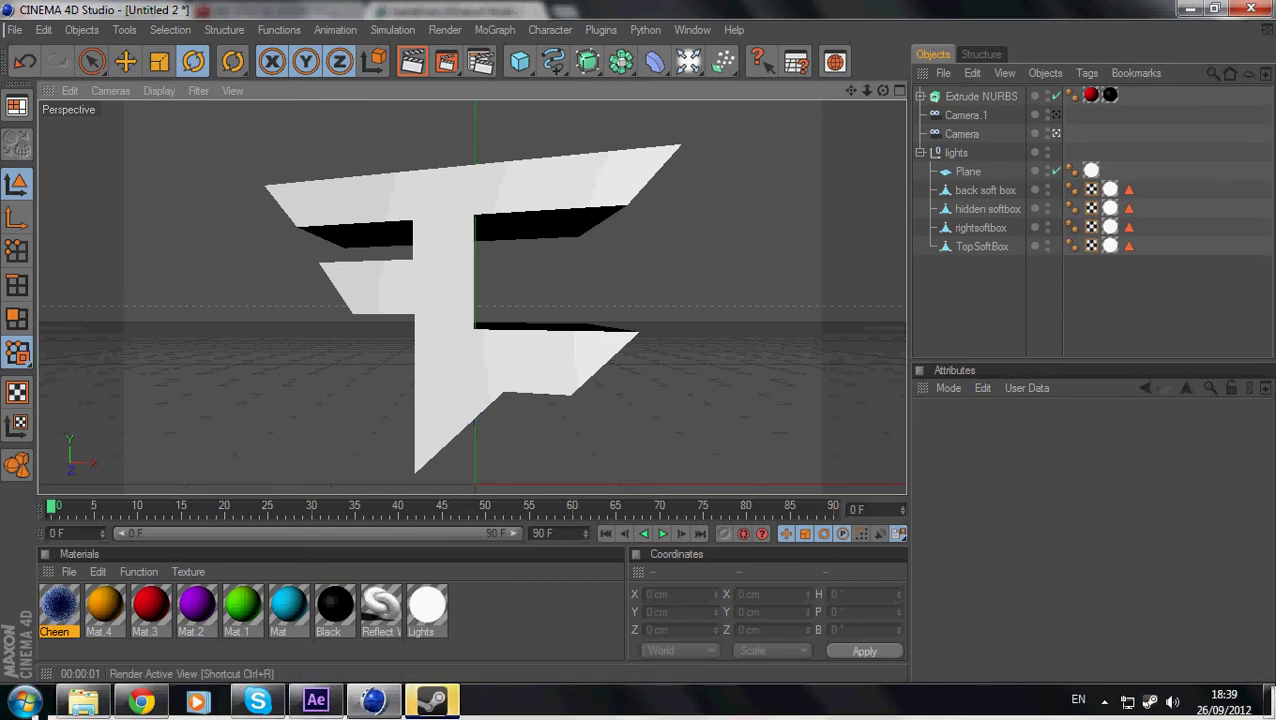
- Test-render the active view and disable the Cel Renderer effect in the render settings
click(412, 61)
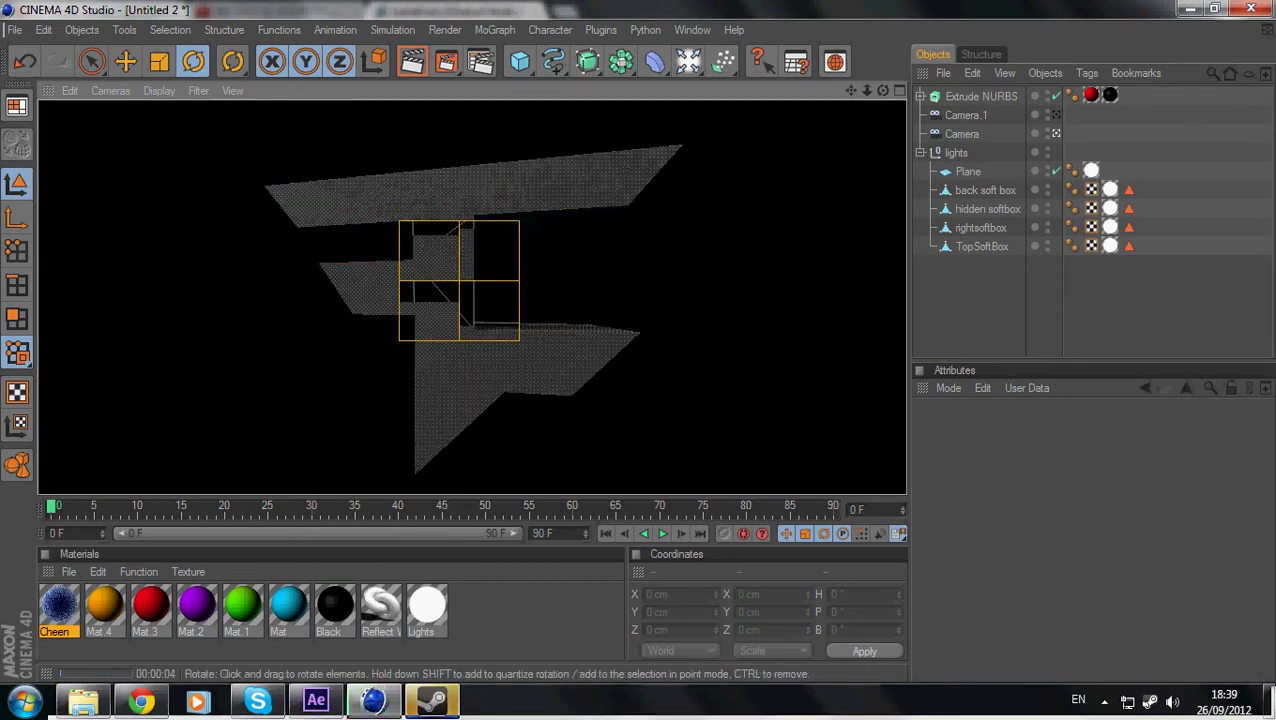
key(Escape)
key(ctrl+b)
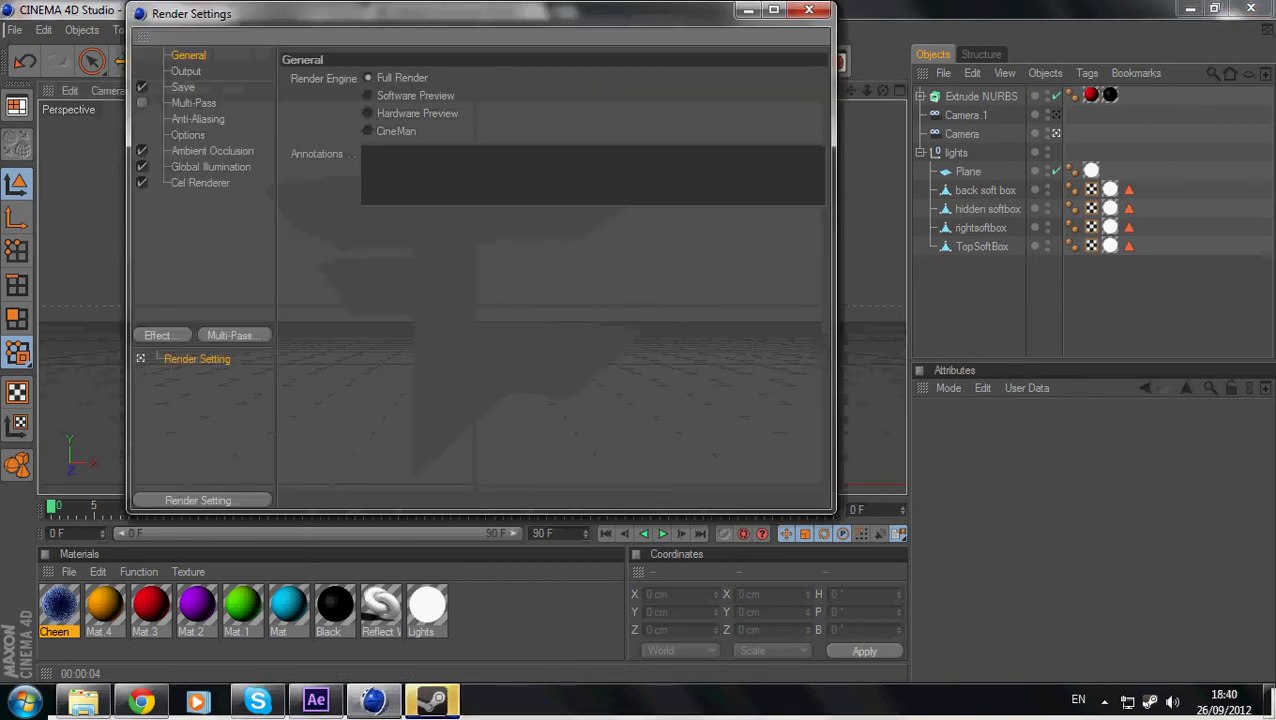
click(809, 10)
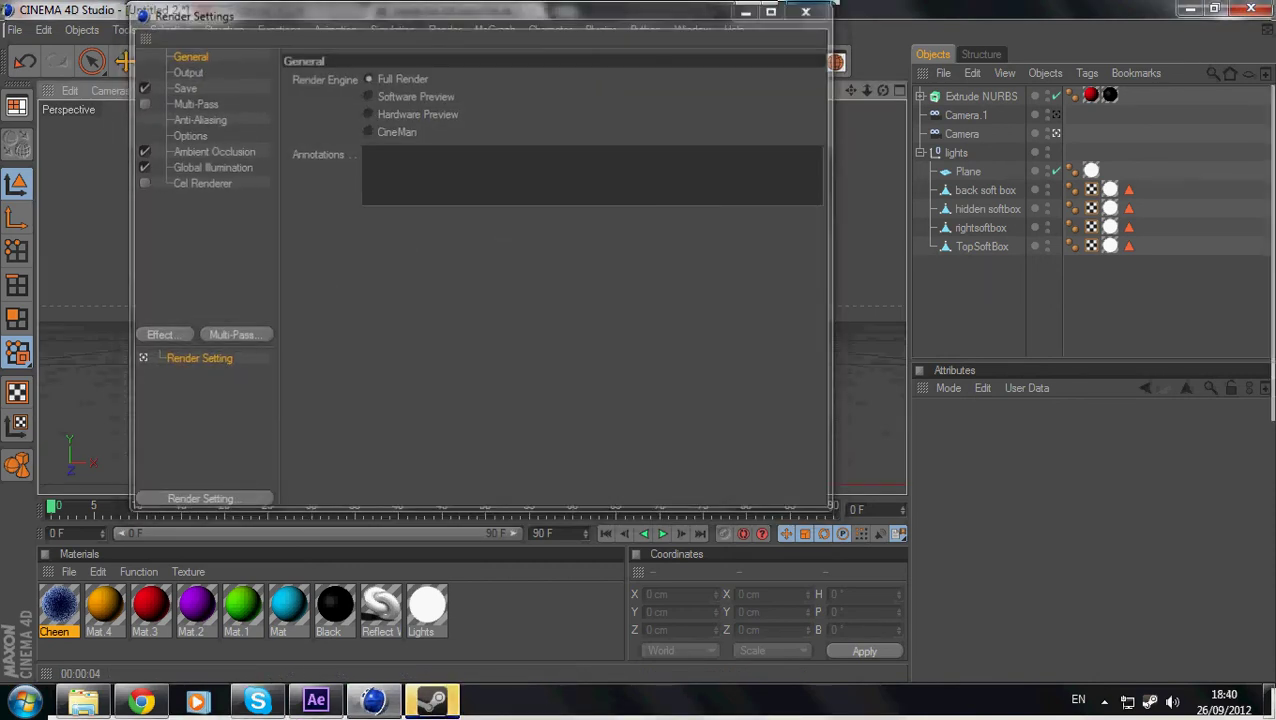
- Restrict the Mat.3 texture tag to selection C1 and run a test render of the active view
click(1091, 95)
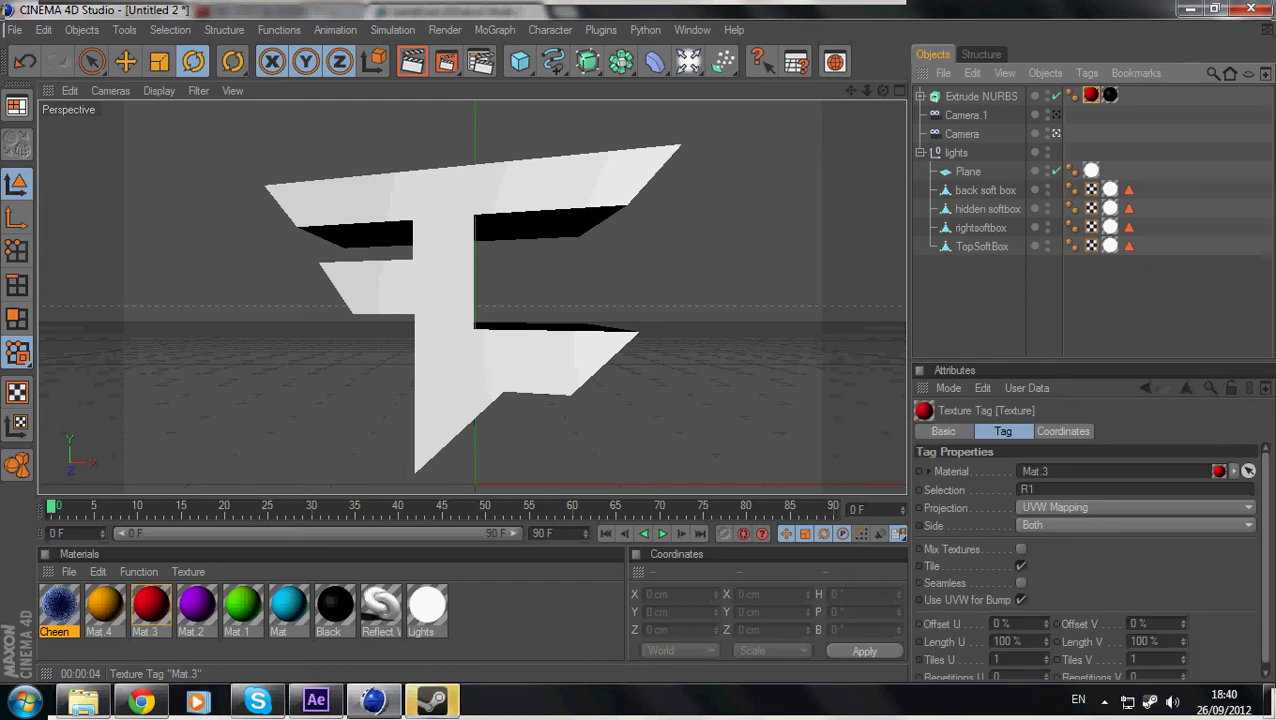
drag(1038, 489, 1019, 489)
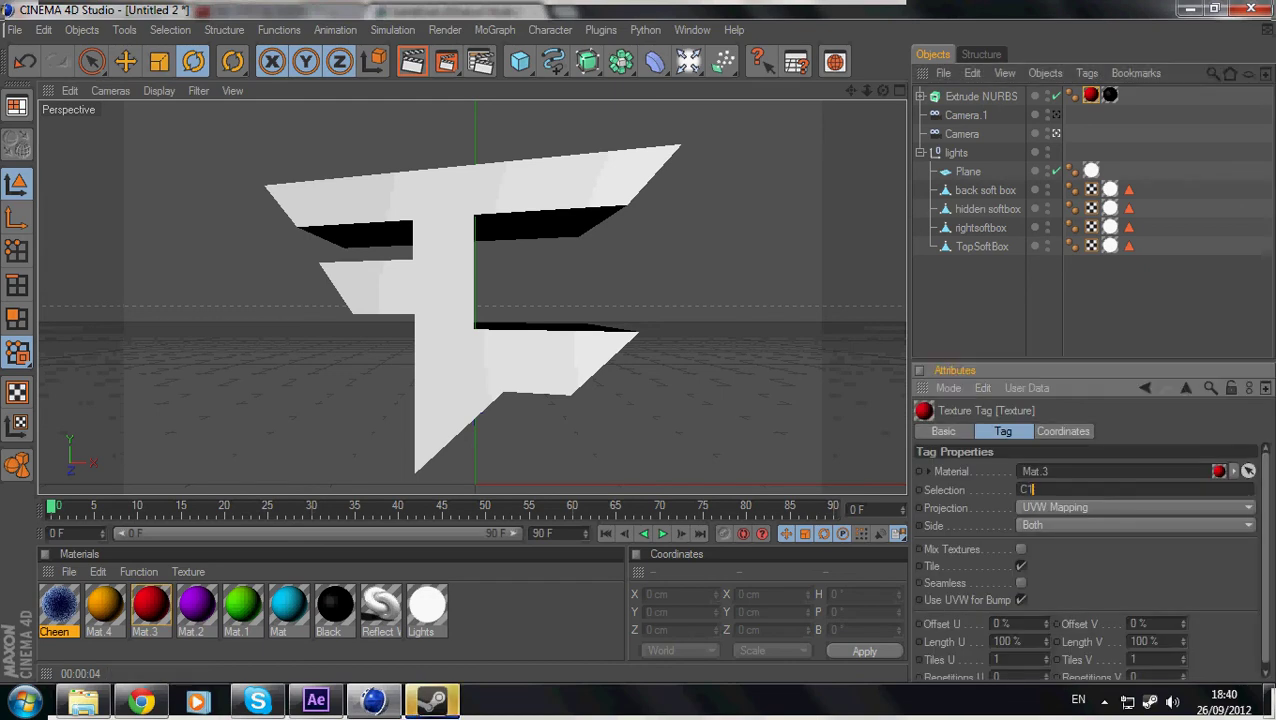
click(1020, 308)
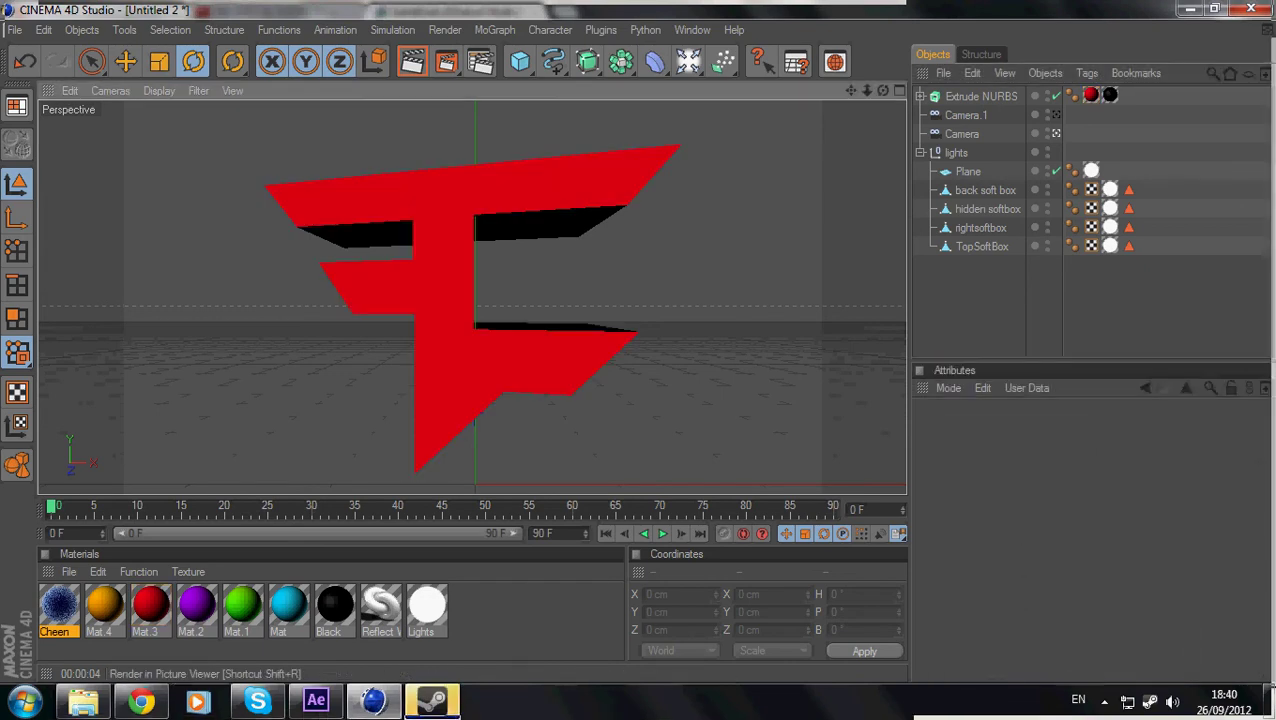
click(412, 62)
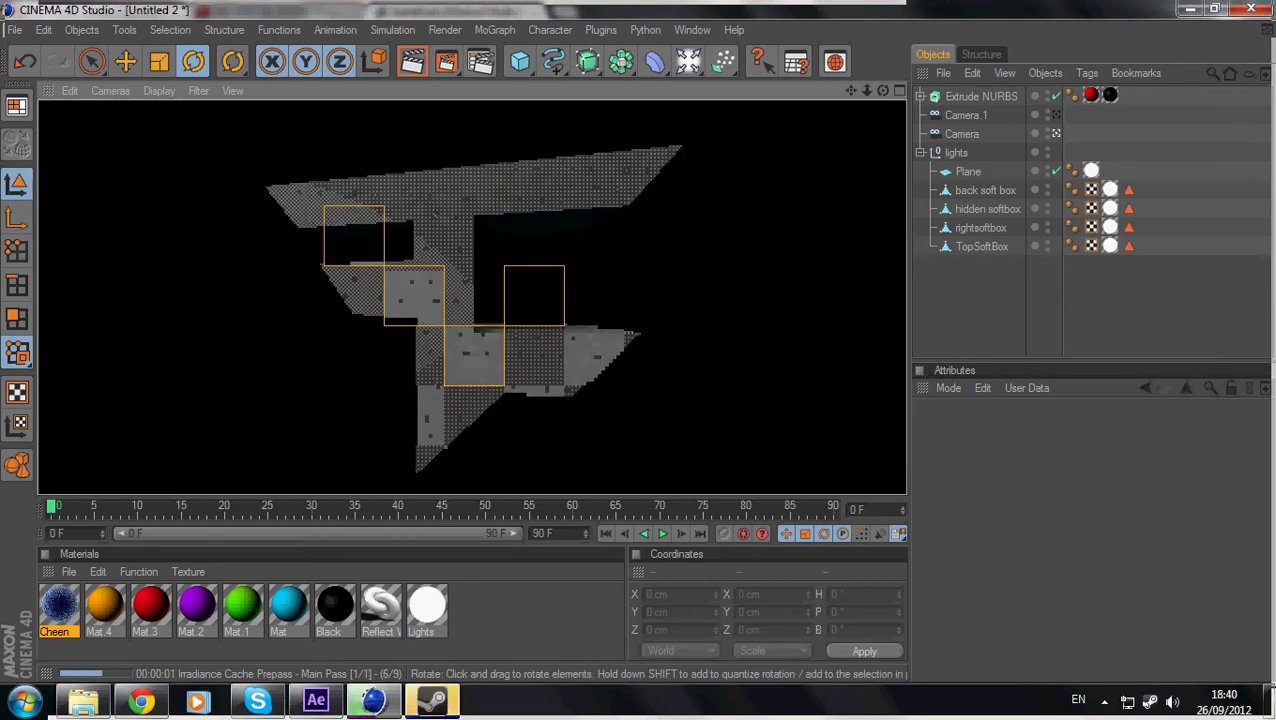
key(Escape)
- Collapse the lights null and make a duplicate of it in the object list
click(980, 96)
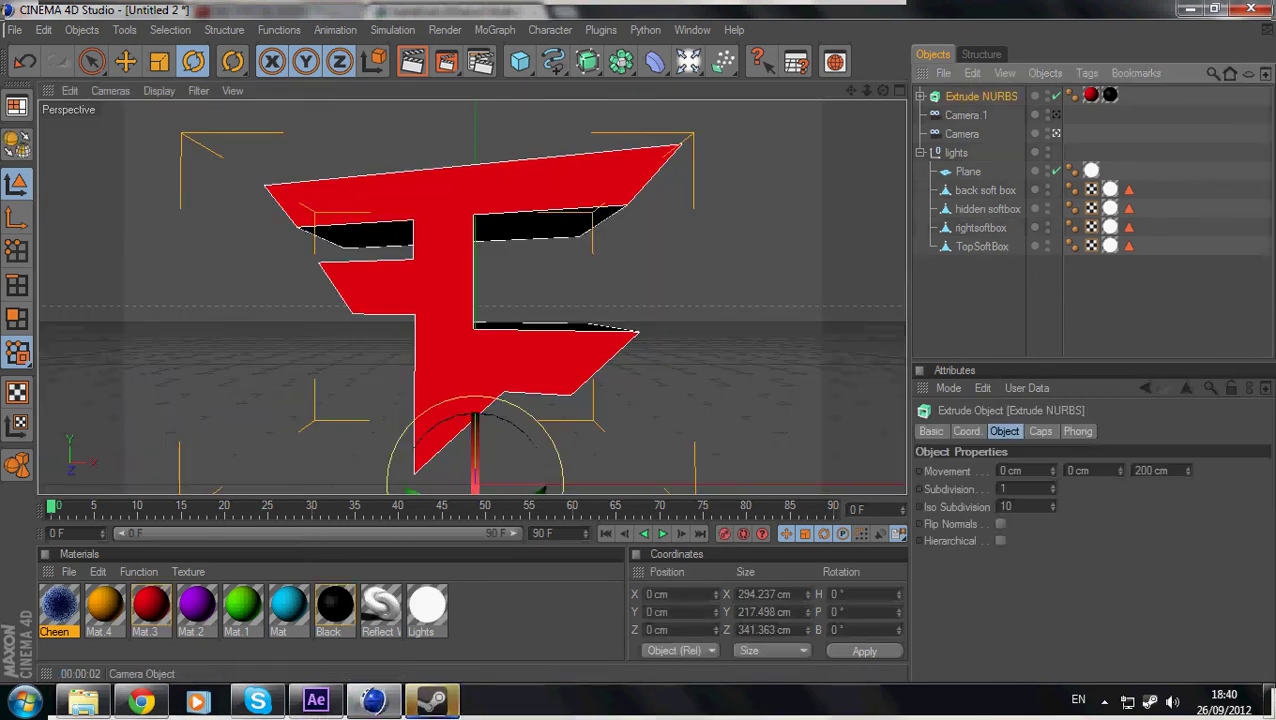
click(125, 61)
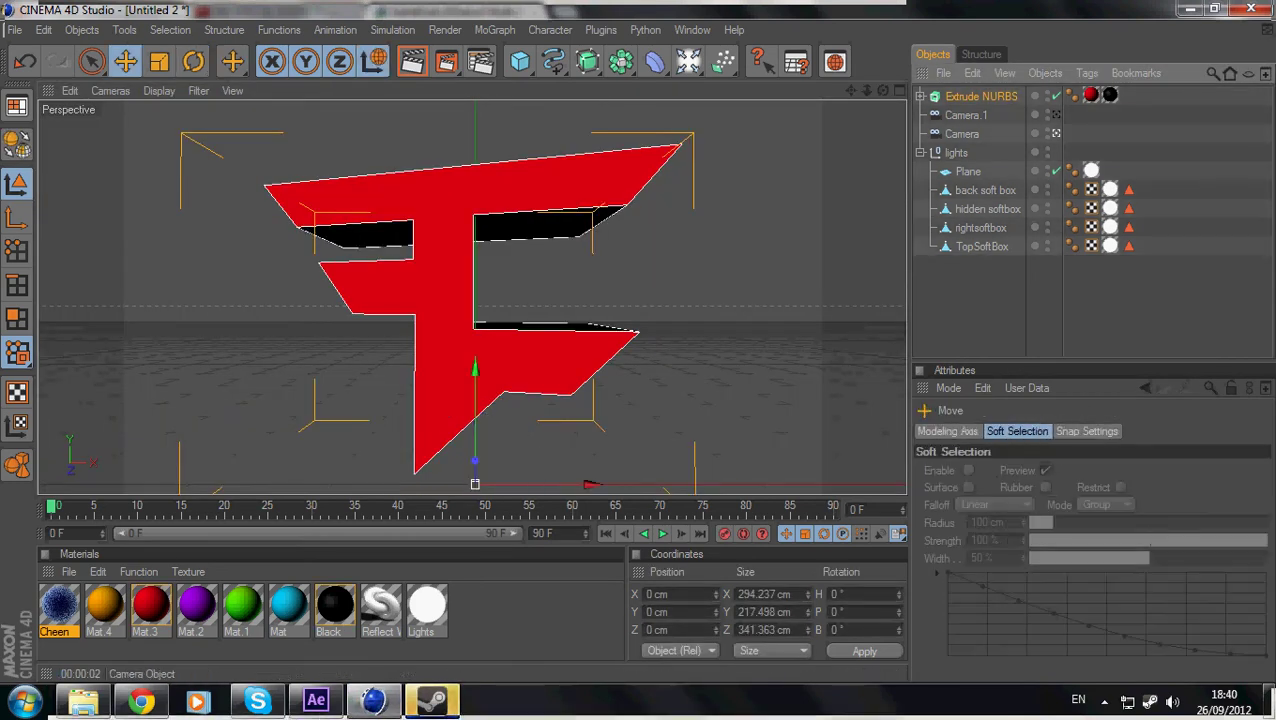
click(956, 152)
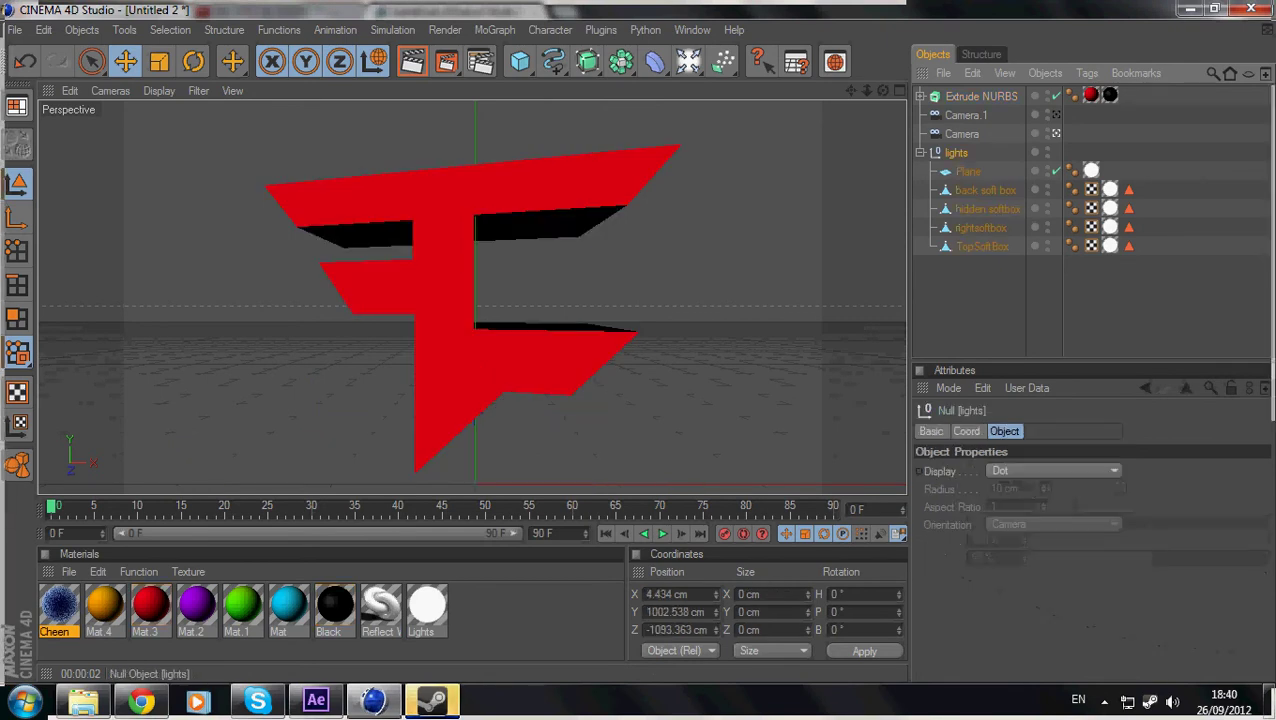
click(985, 290)
click(920, 152)
click(956, 152)
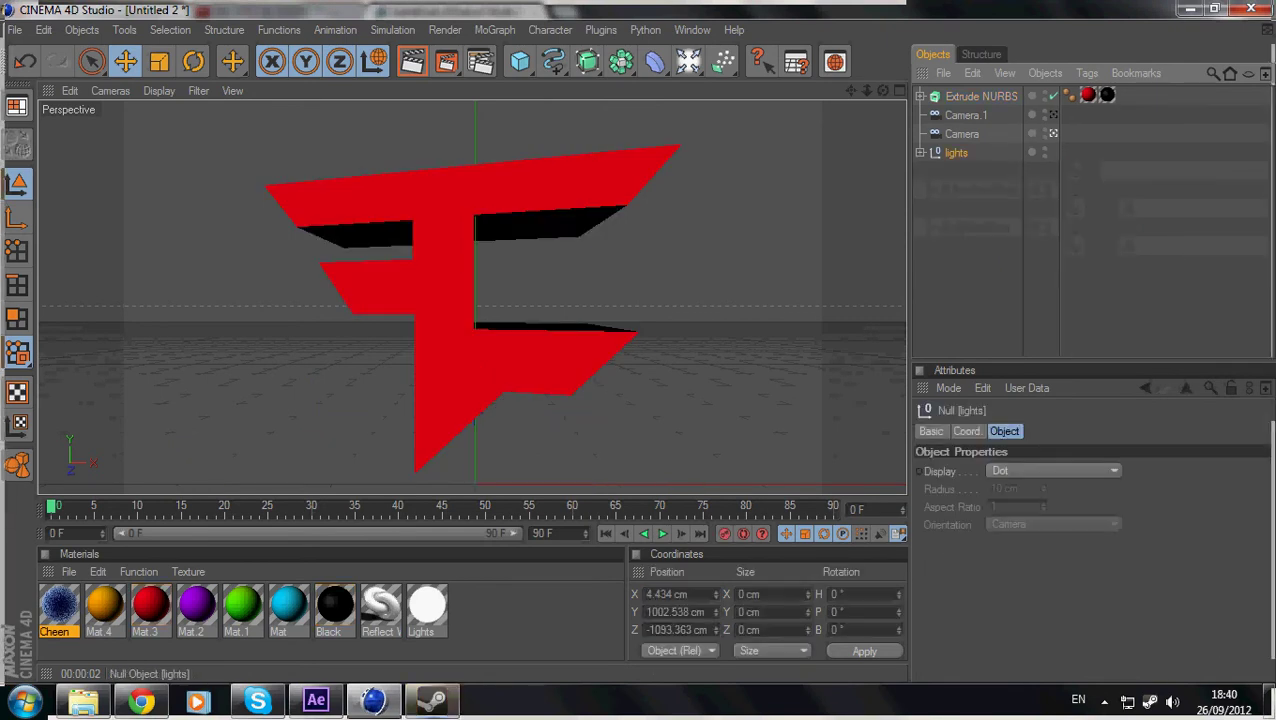
key(ctrl+c)
key(ctrl+v)
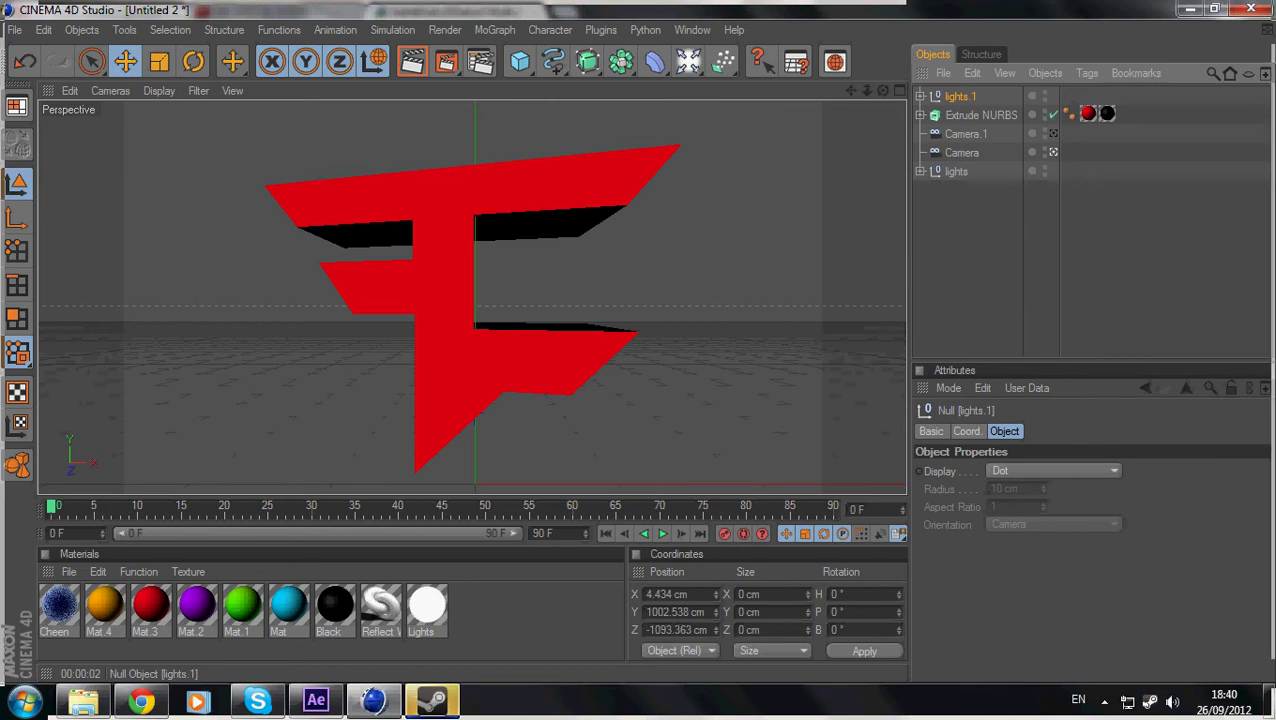
- Delete the plane and all four softboxes from inside the duplicated lights null
click(985, 290)
click(920, 96)
click(968, 115)
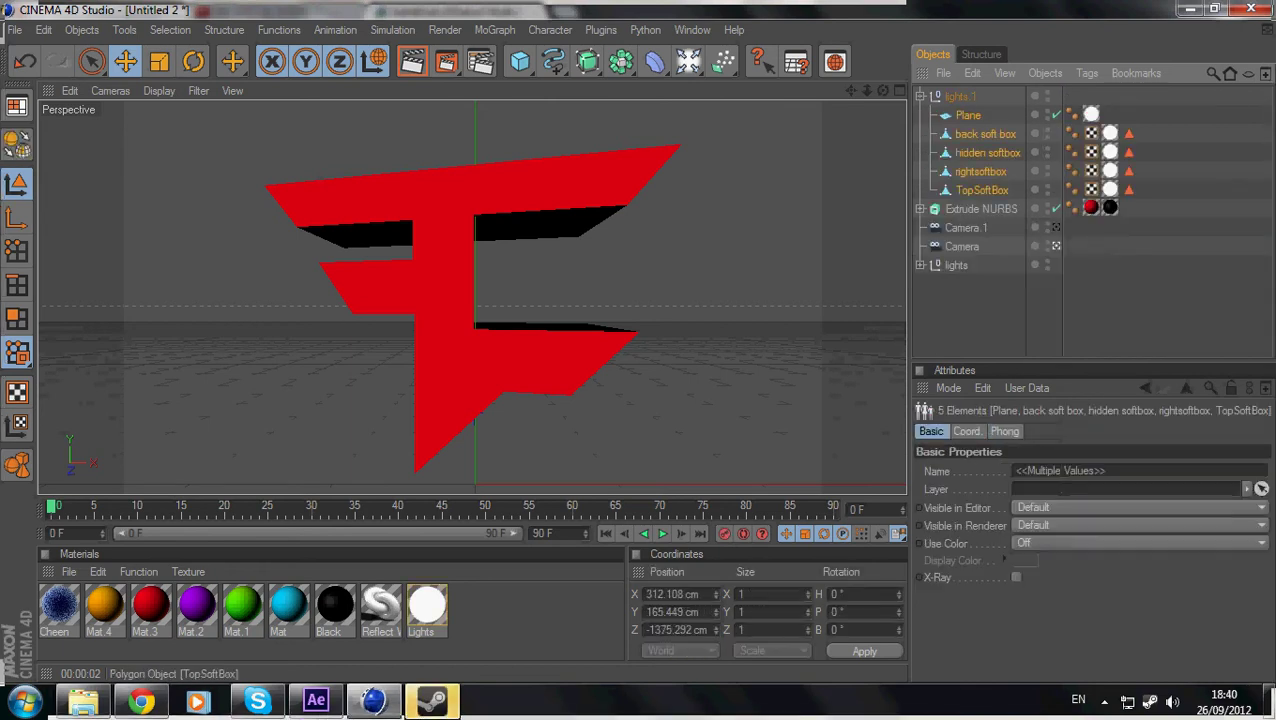
shift+click(982, 190)
key(Delete)
- Rename the emptied null as faze and nest the Extrude NURBS object under it
double_click(962, 96)
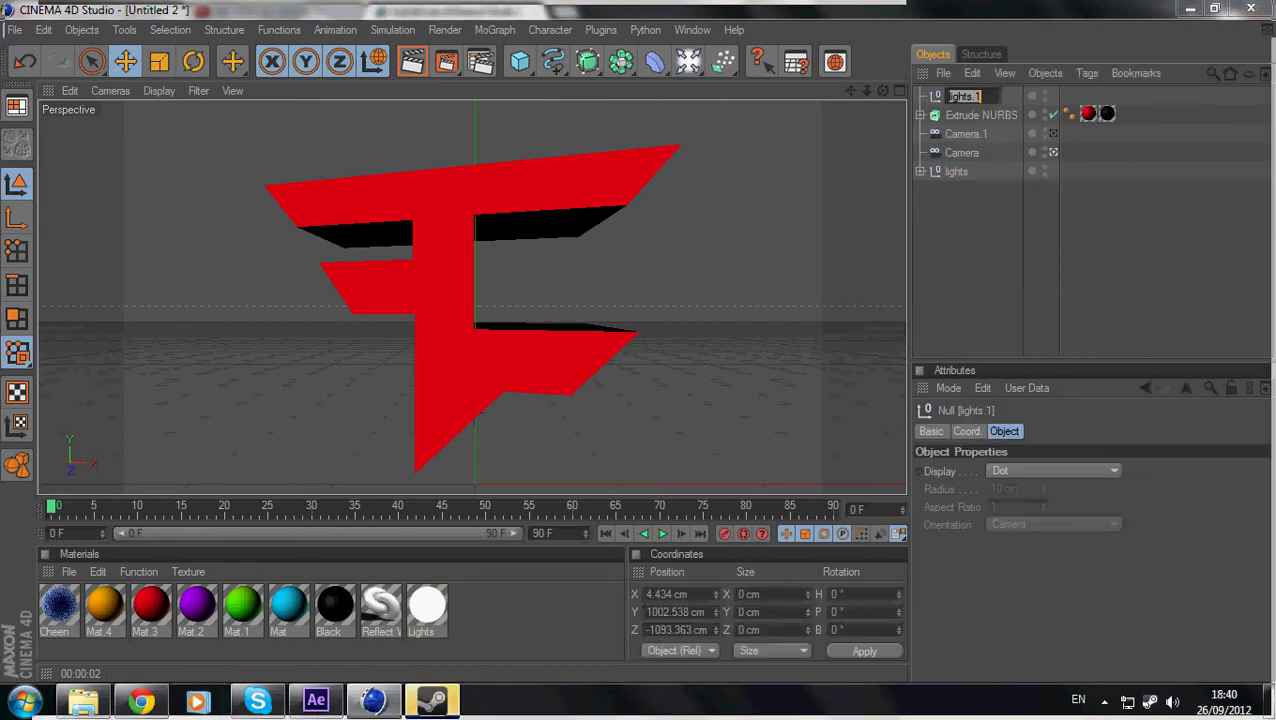
key(BackSpace)
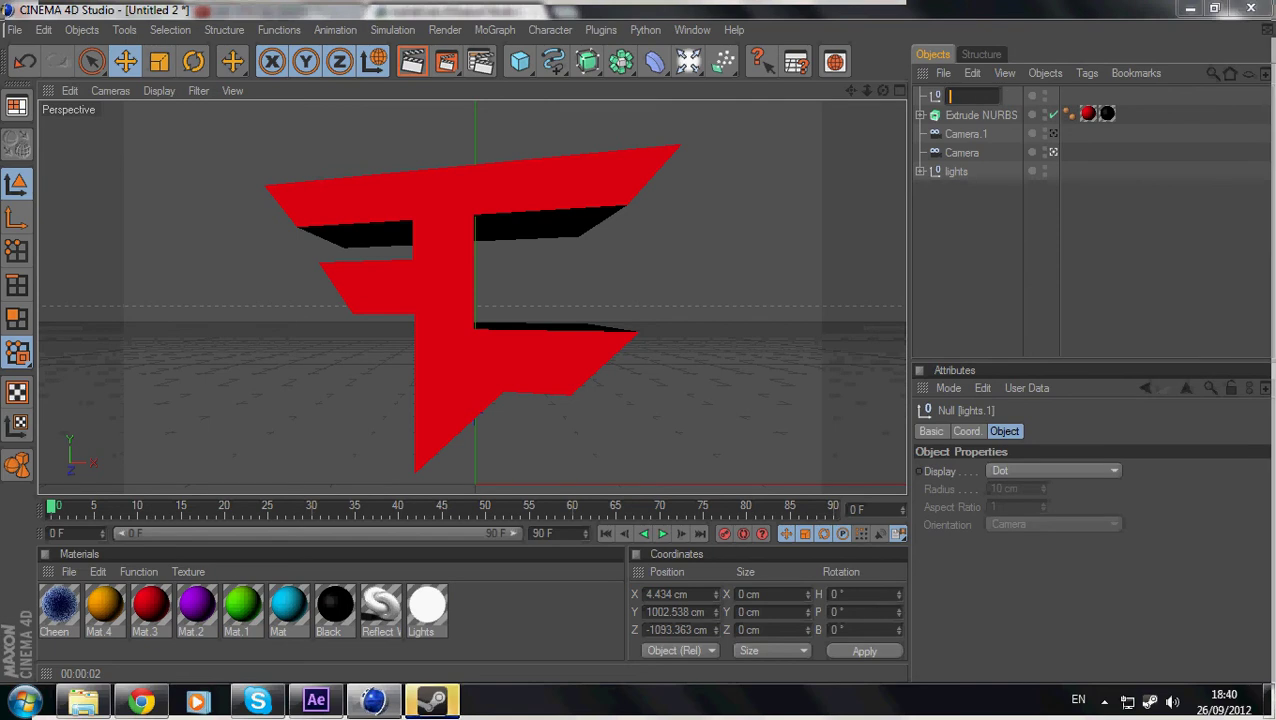
text(faze)
key(Return)
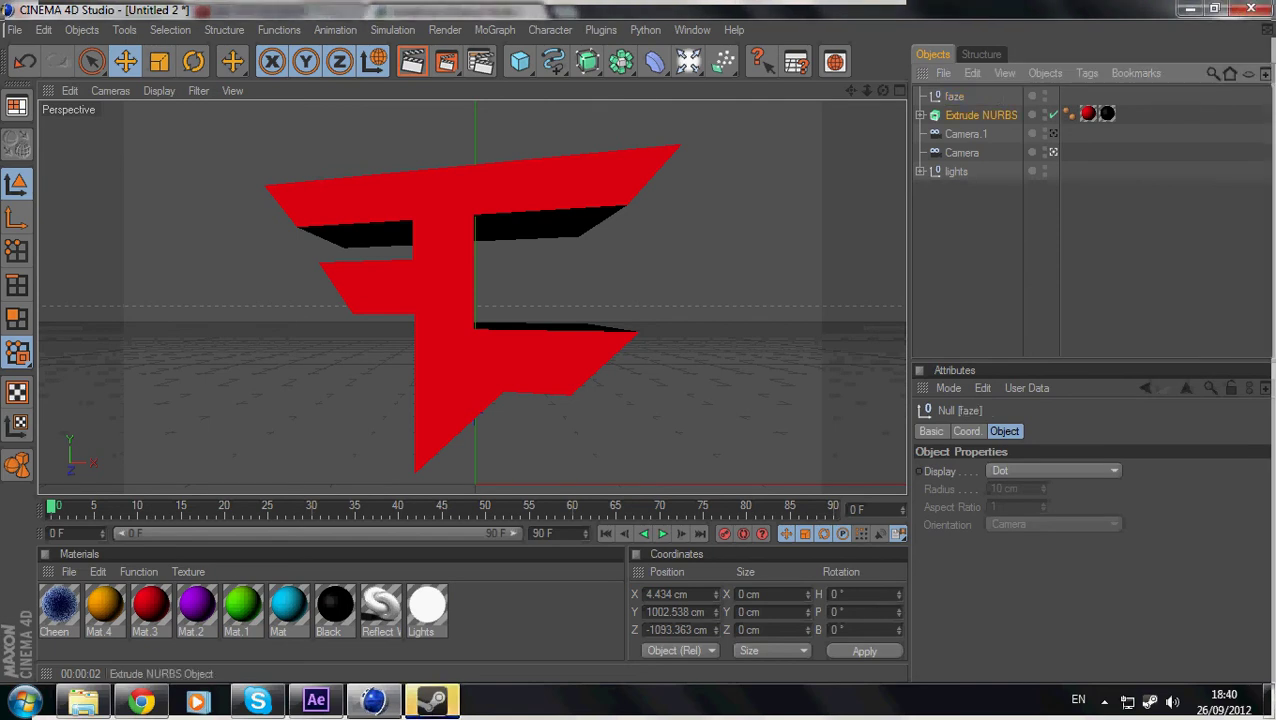
drag(981, 115, 955, 96)
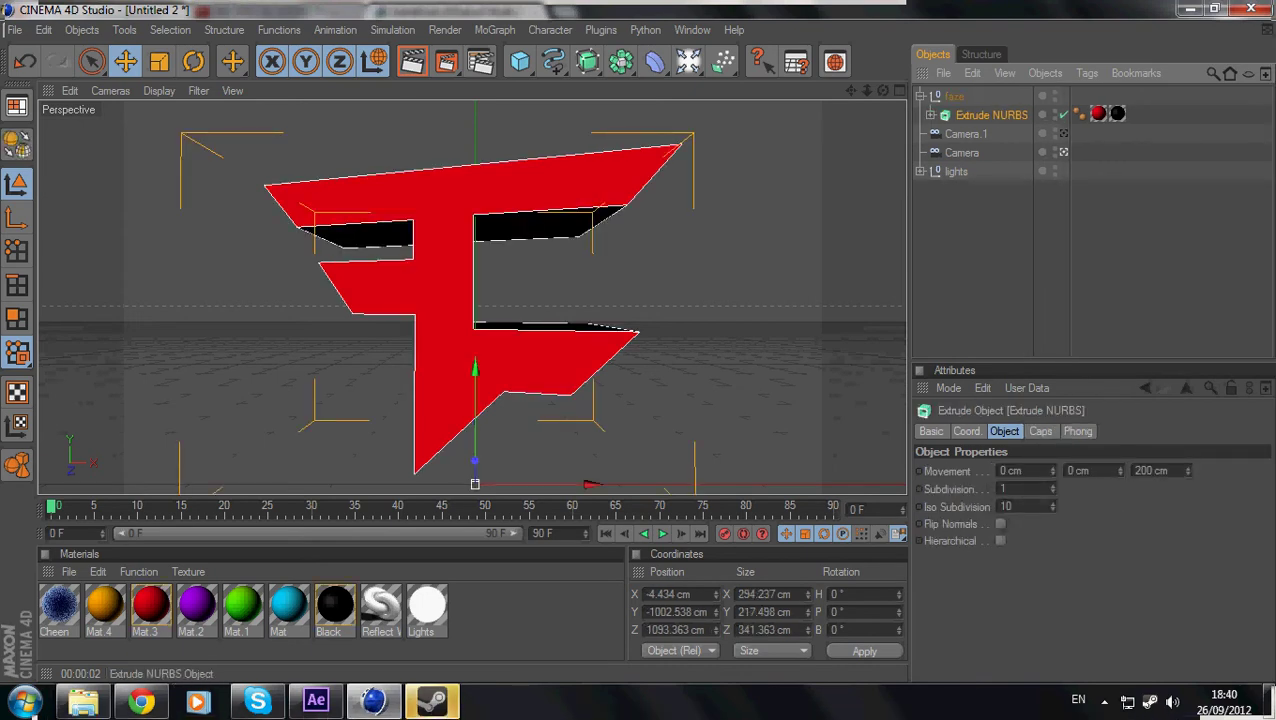
- Break the Extrude NURBS object into 45 random pieces with the Thrausi plugin
click(600, 29)
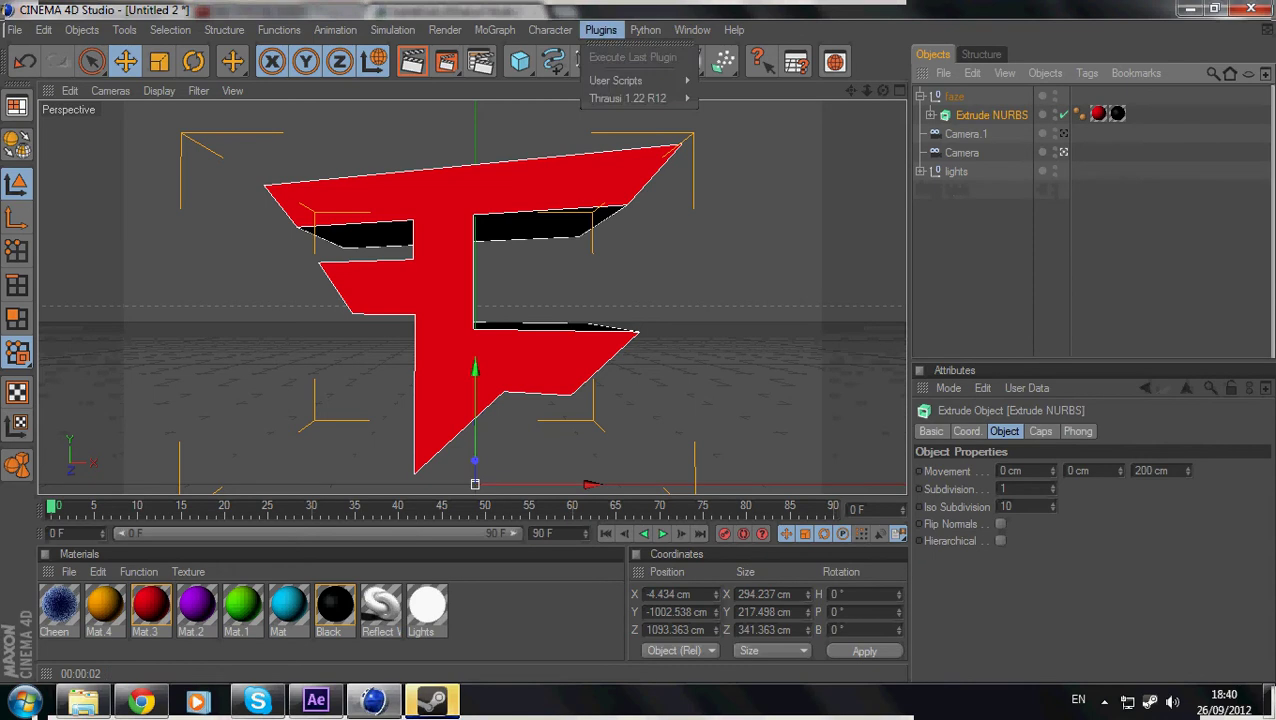
mouse_move(628, 98)
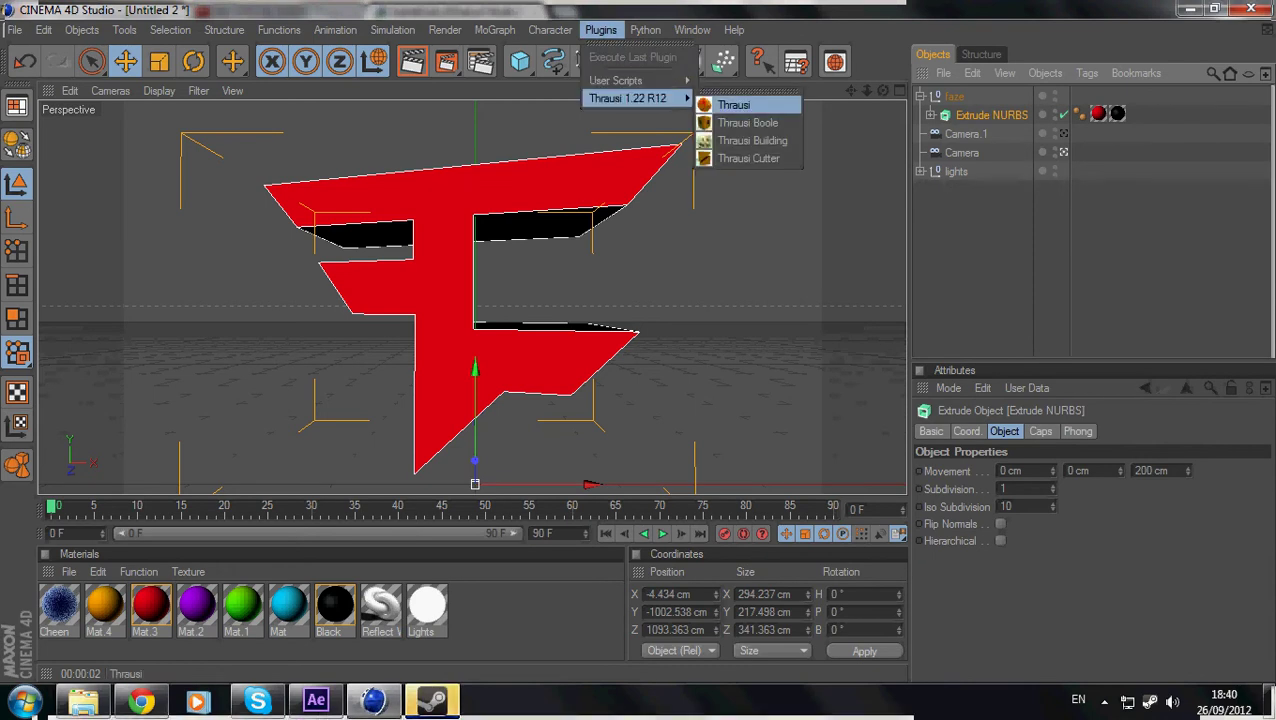
click(735, 105)
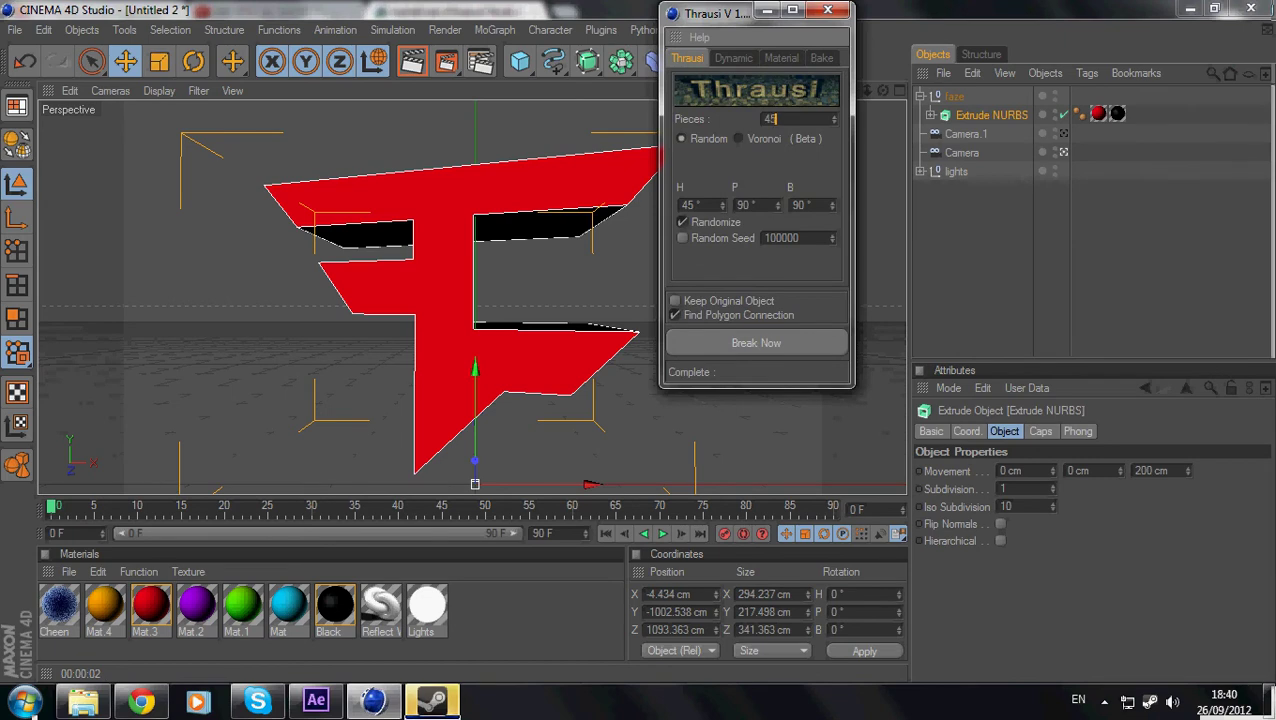
click(755, 342)
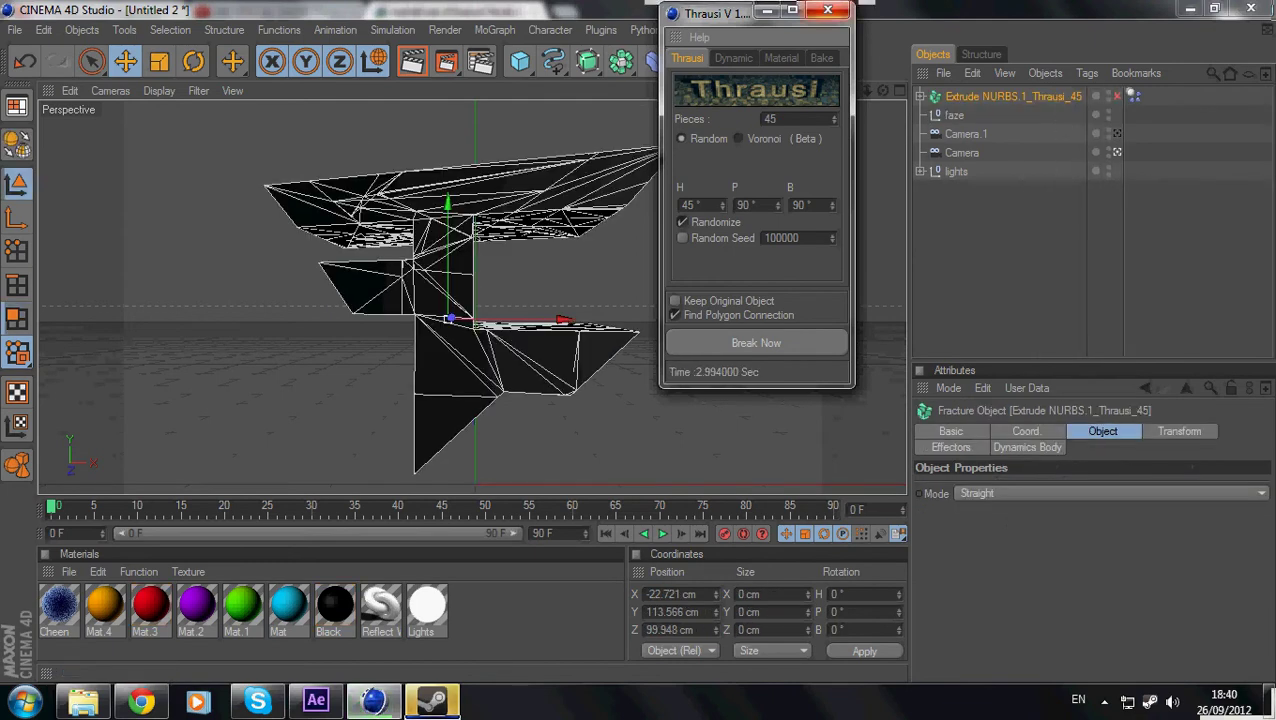
click(827, 10)
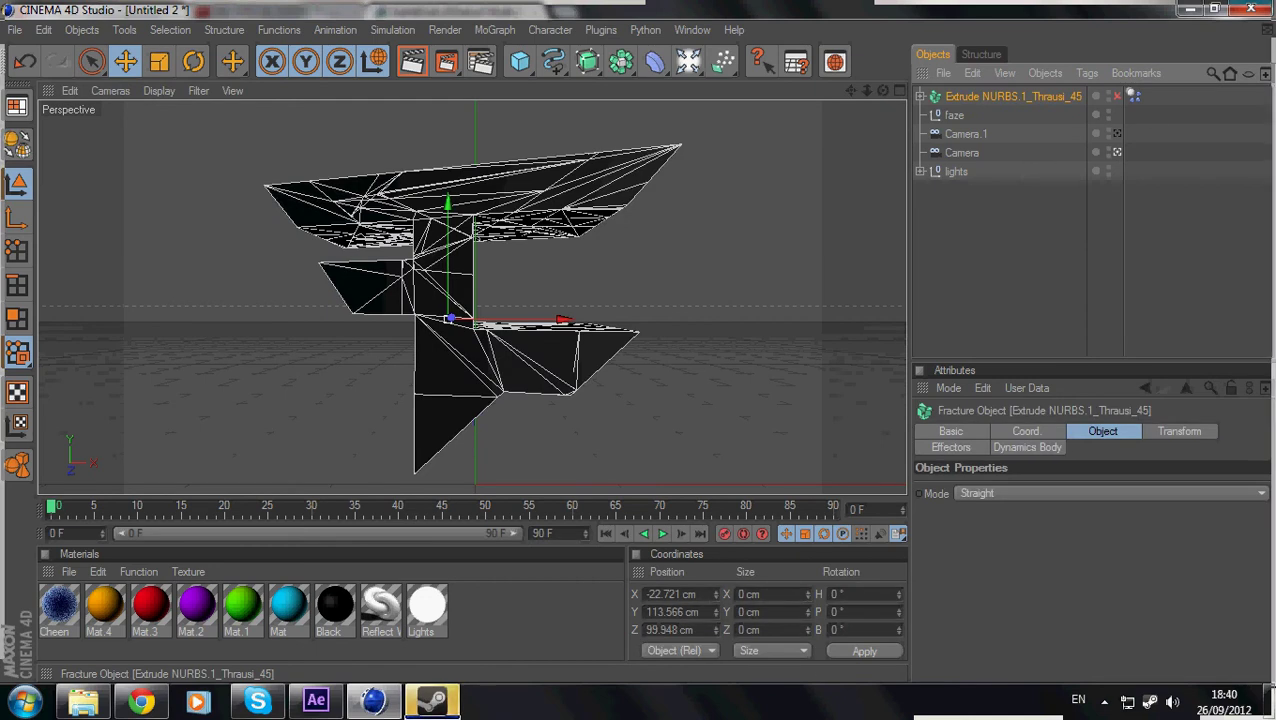
- Nest the Thrausi fracture object under the faze null
drag(1012, 96, 954, 115)
click(1010, 255)
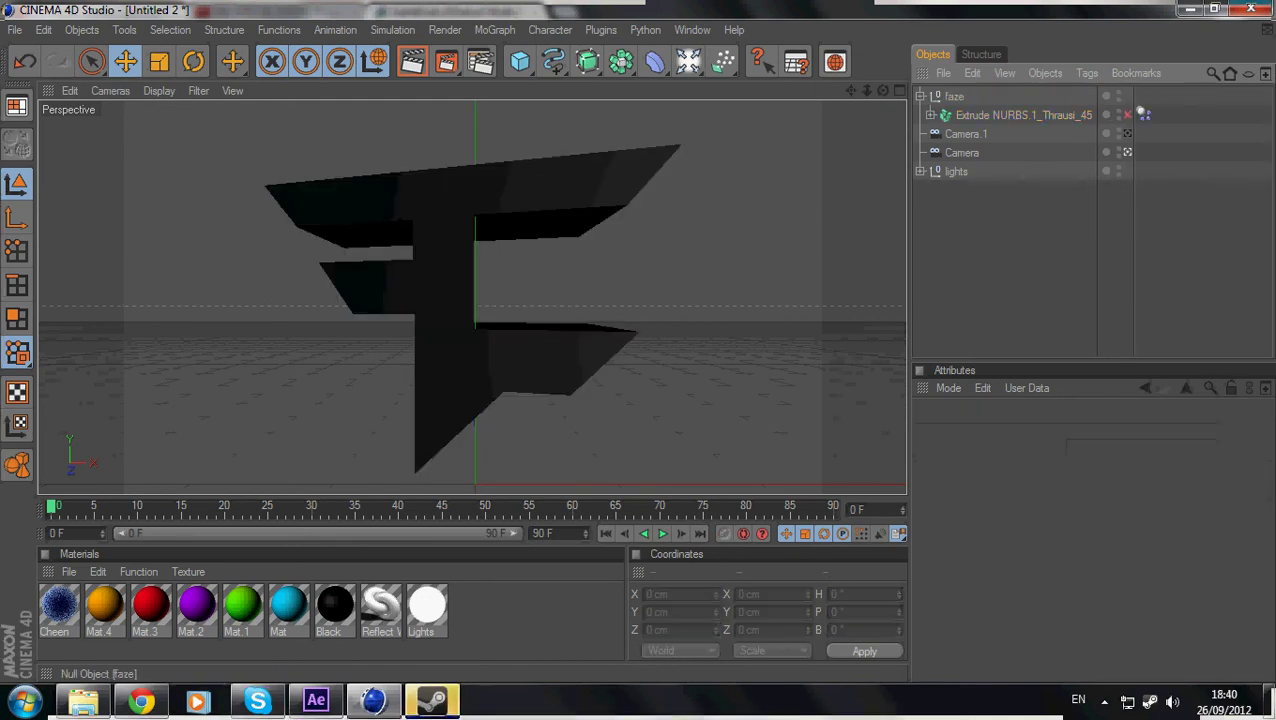
click(920, 96)
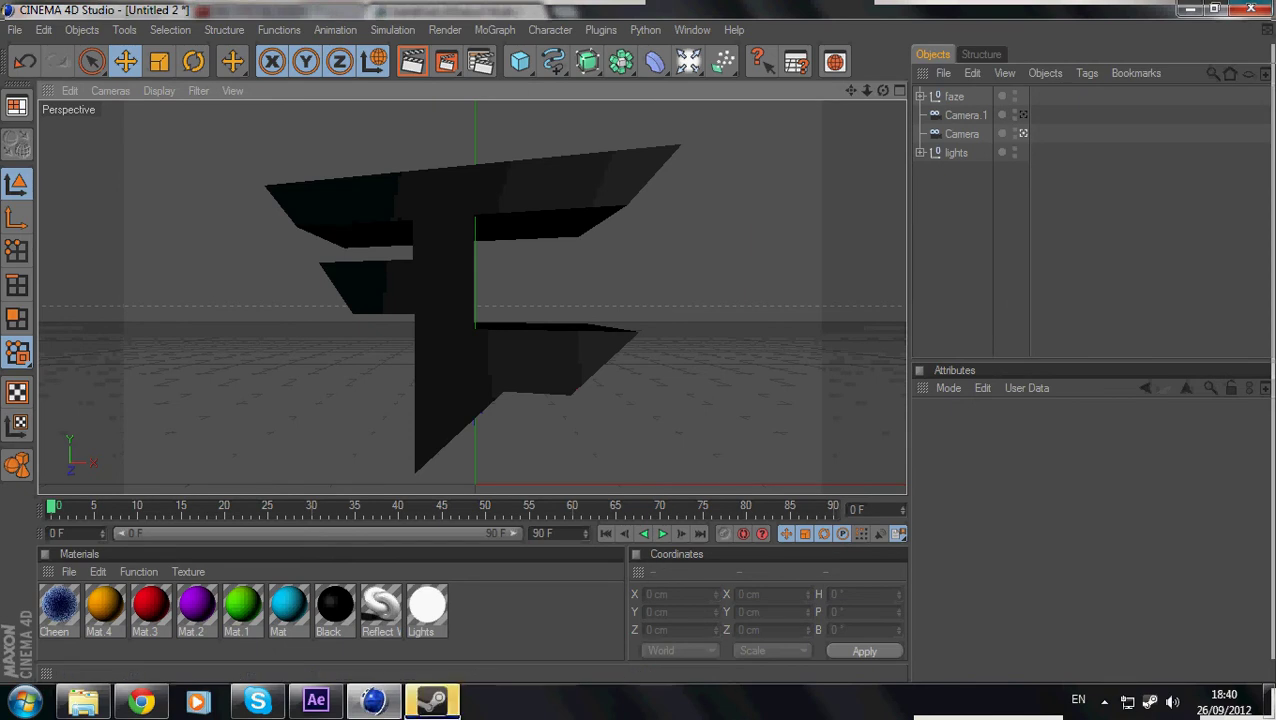
click(920, 96)
- Add a MoGraph Random effector with the fracture object selected and nest it under the faze null
click(1012, 115)
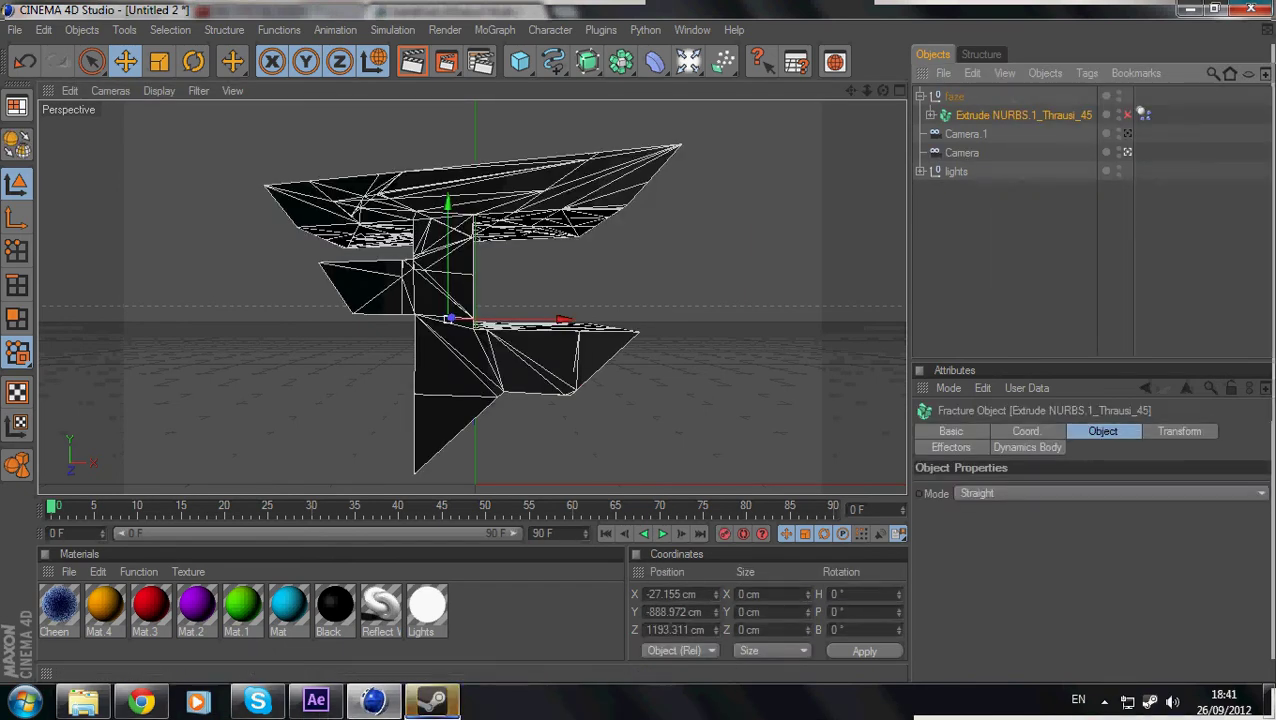
click(494, 29)
mouse_move(535, 57)
click(652, 176)
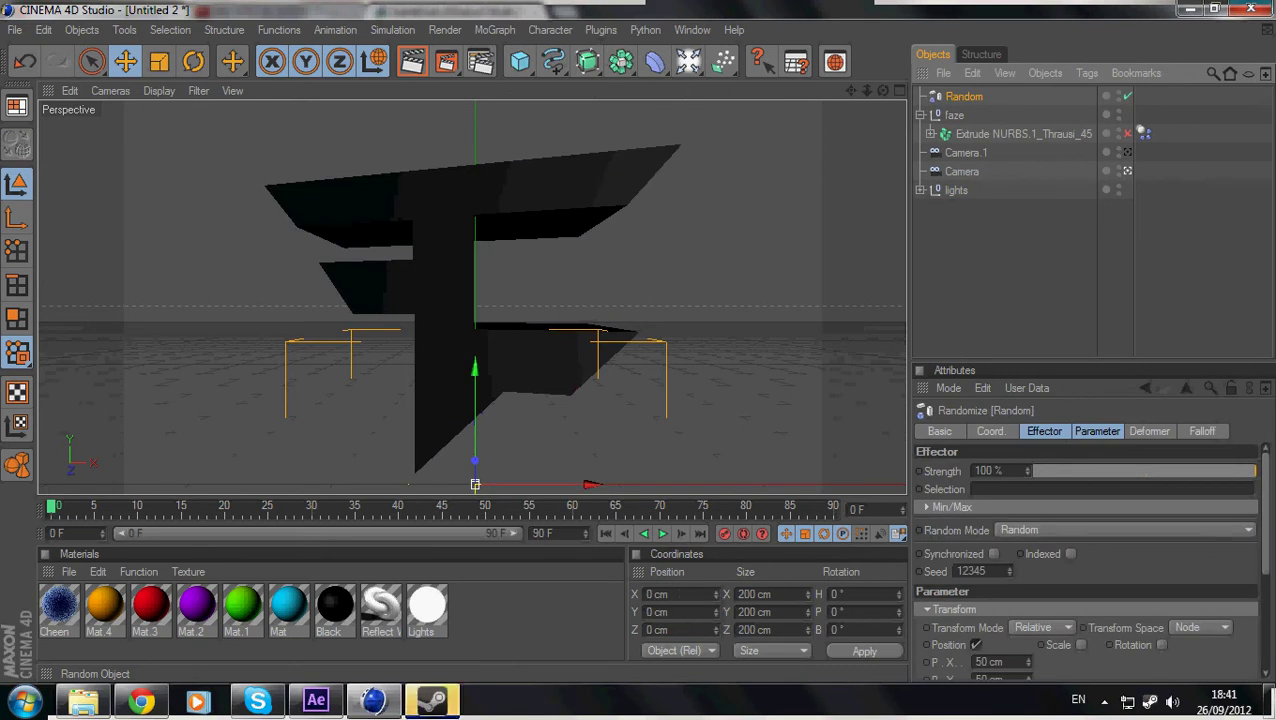
drag(963, 96, 954, 115)
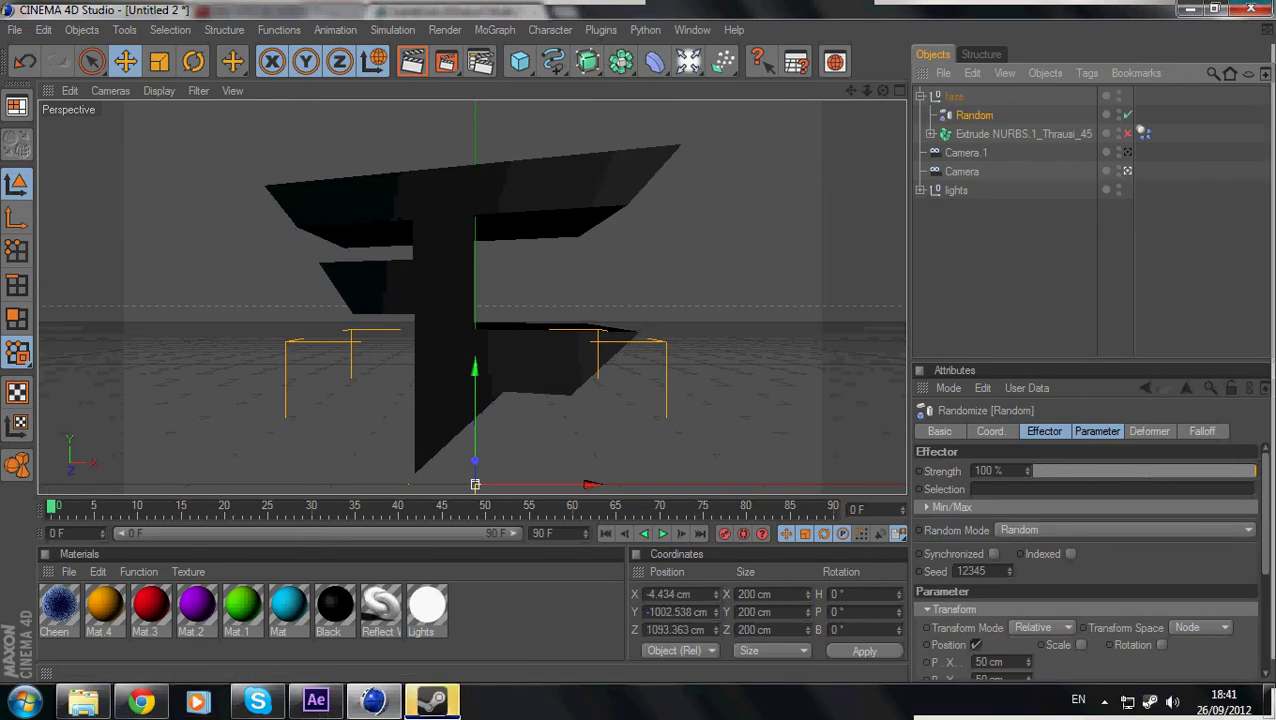
- Set the Random effector's deformation mode to Point
click(1149, 431)
click(1015, 470)
click(1005, 522)
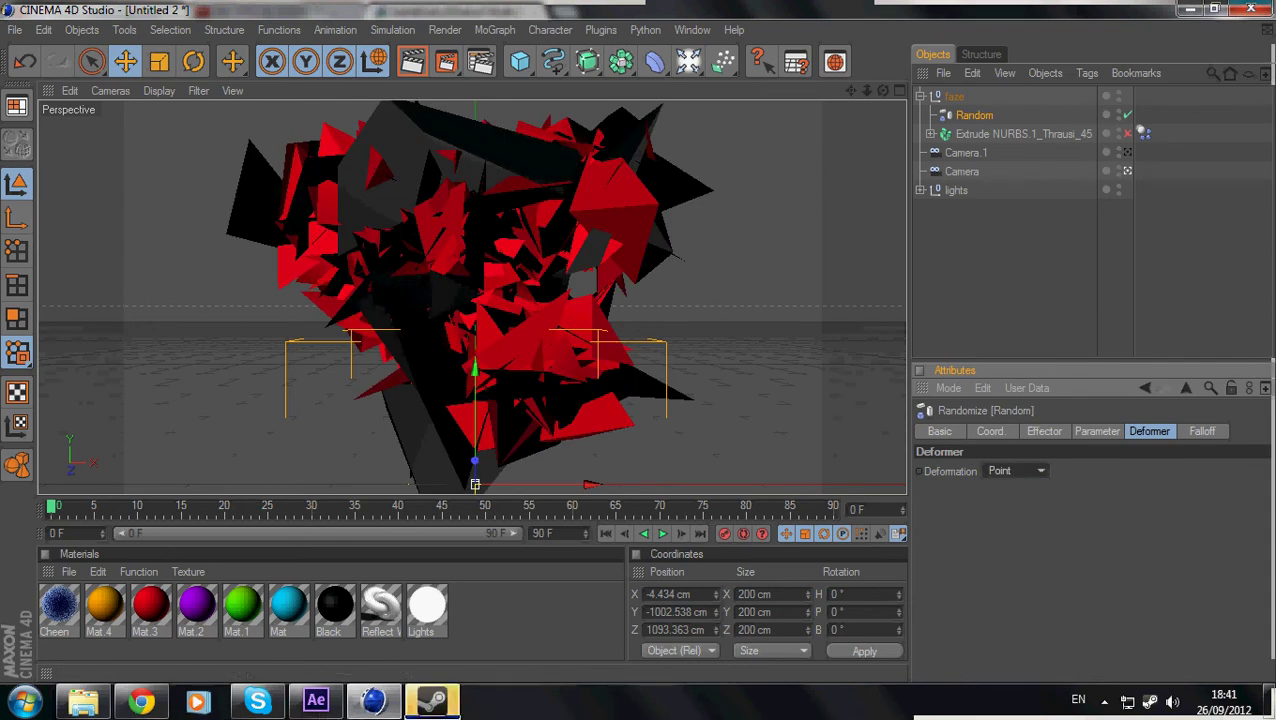
- Set the Random effector's falloff weight to 8% and look through its parameter and effector settings
click(1202, 431)
drag(1266, 505, 1040, 505)
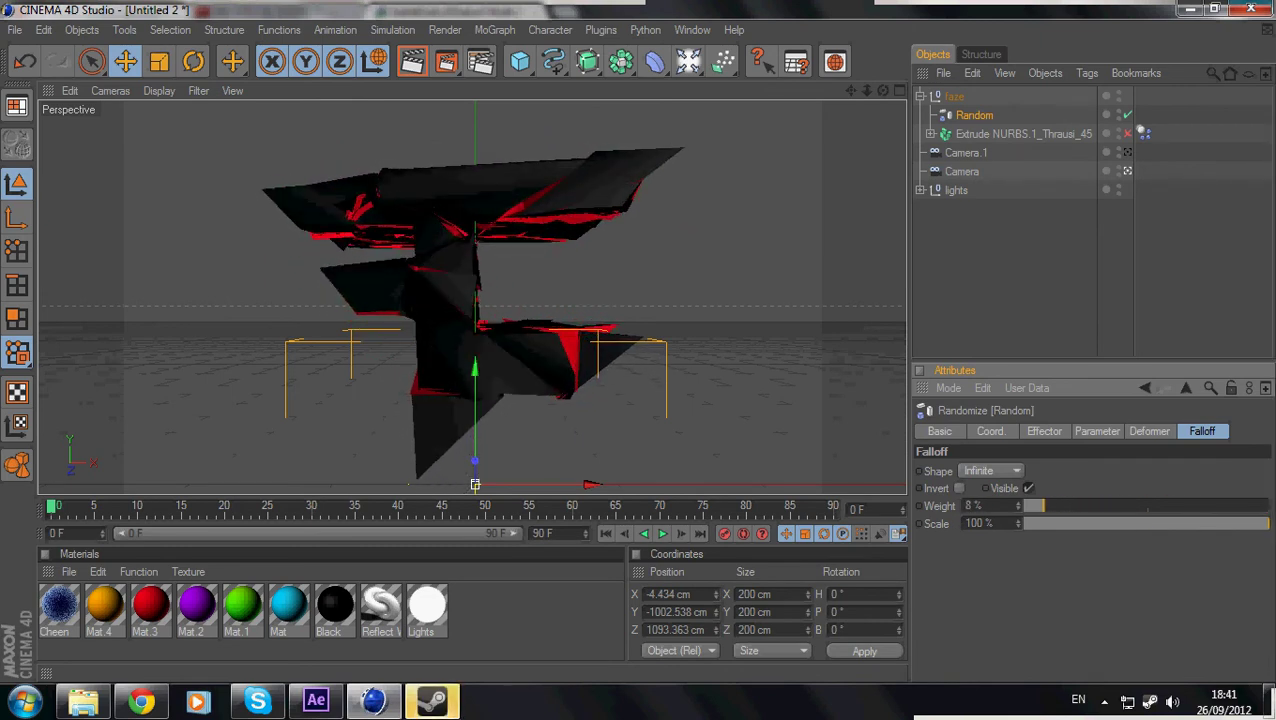
key(Return)
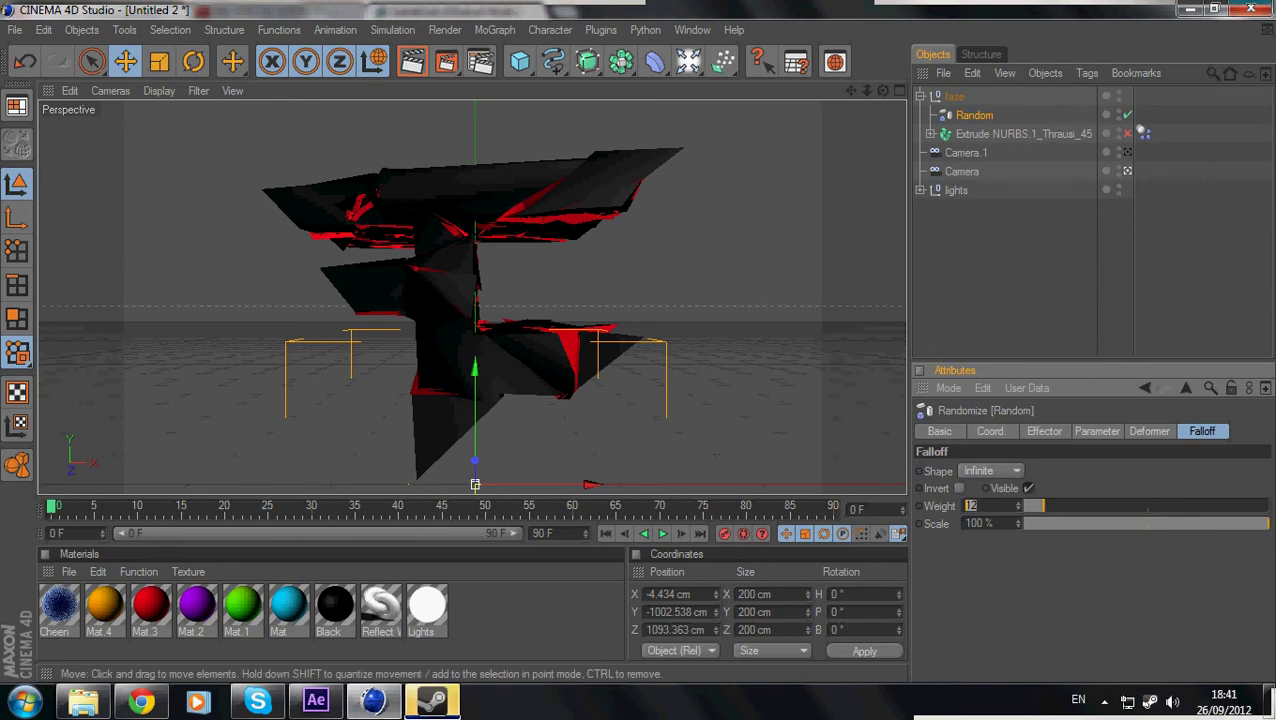
key(Return)
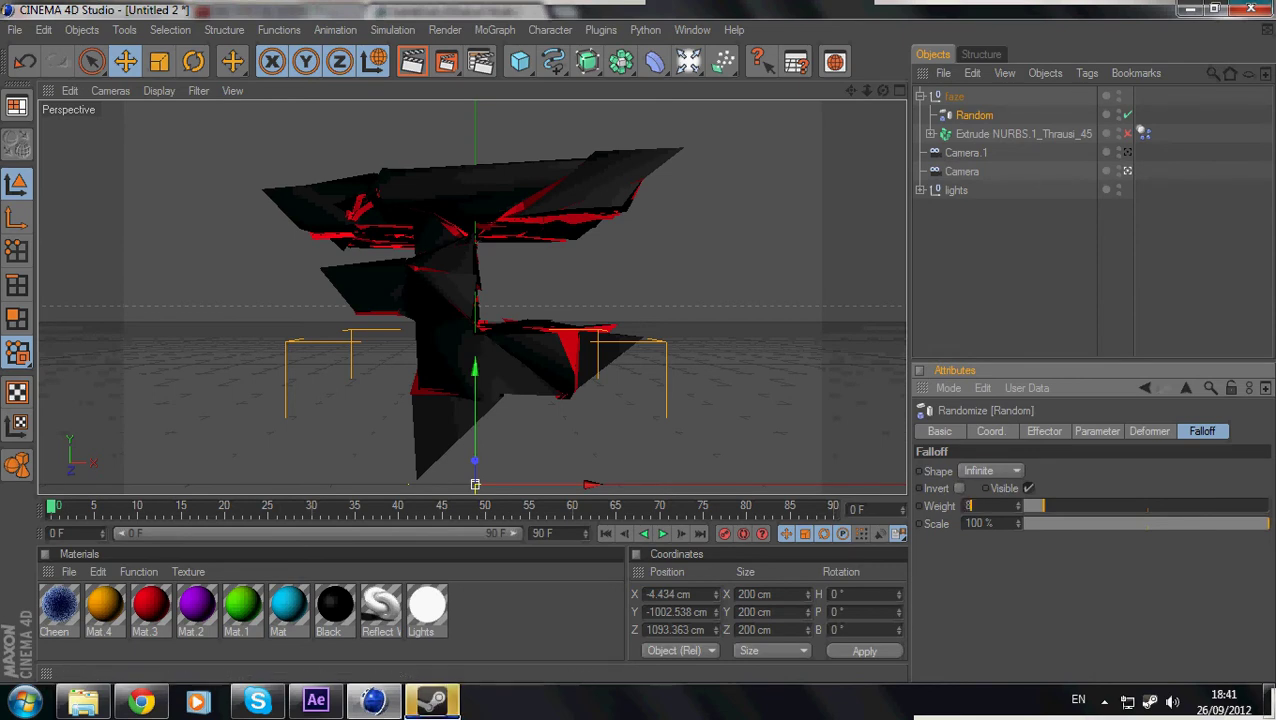
click(1096, 431)
click(1043, 431)
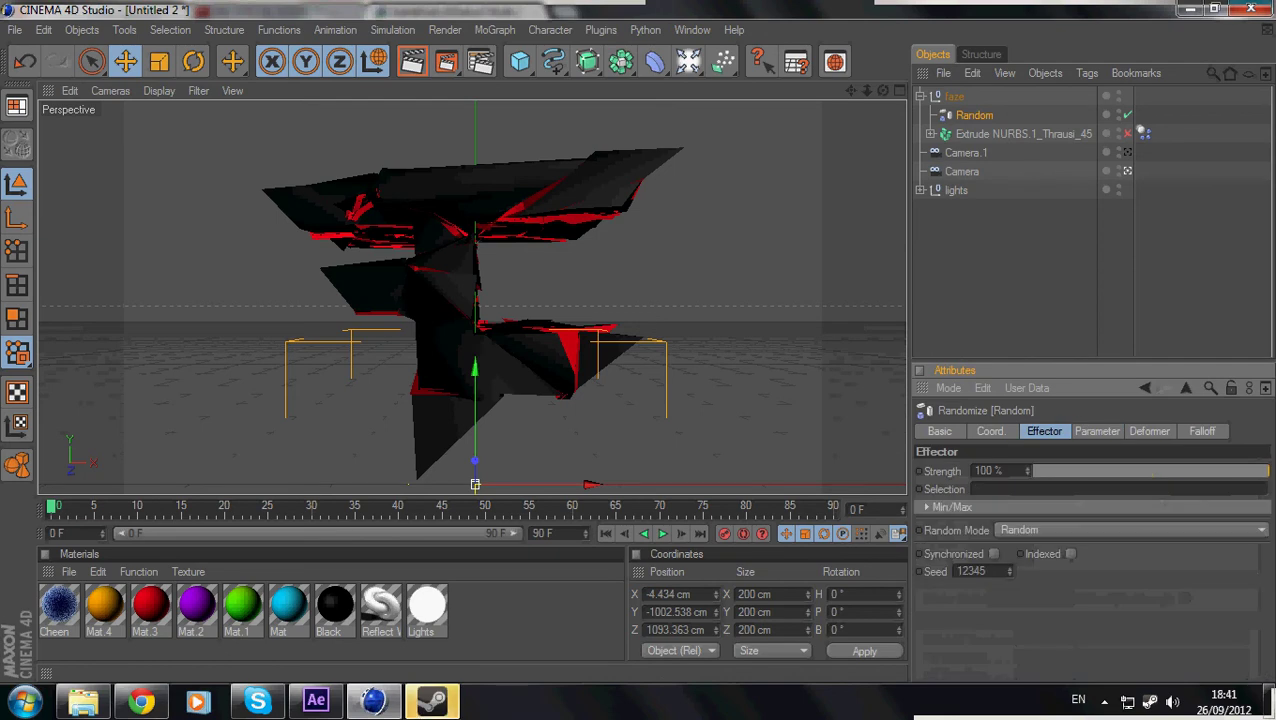
- Set the Random effector's strength to 33% and nest a duplicate of it under the faze null
drag(1264, 470, 1111, 471)
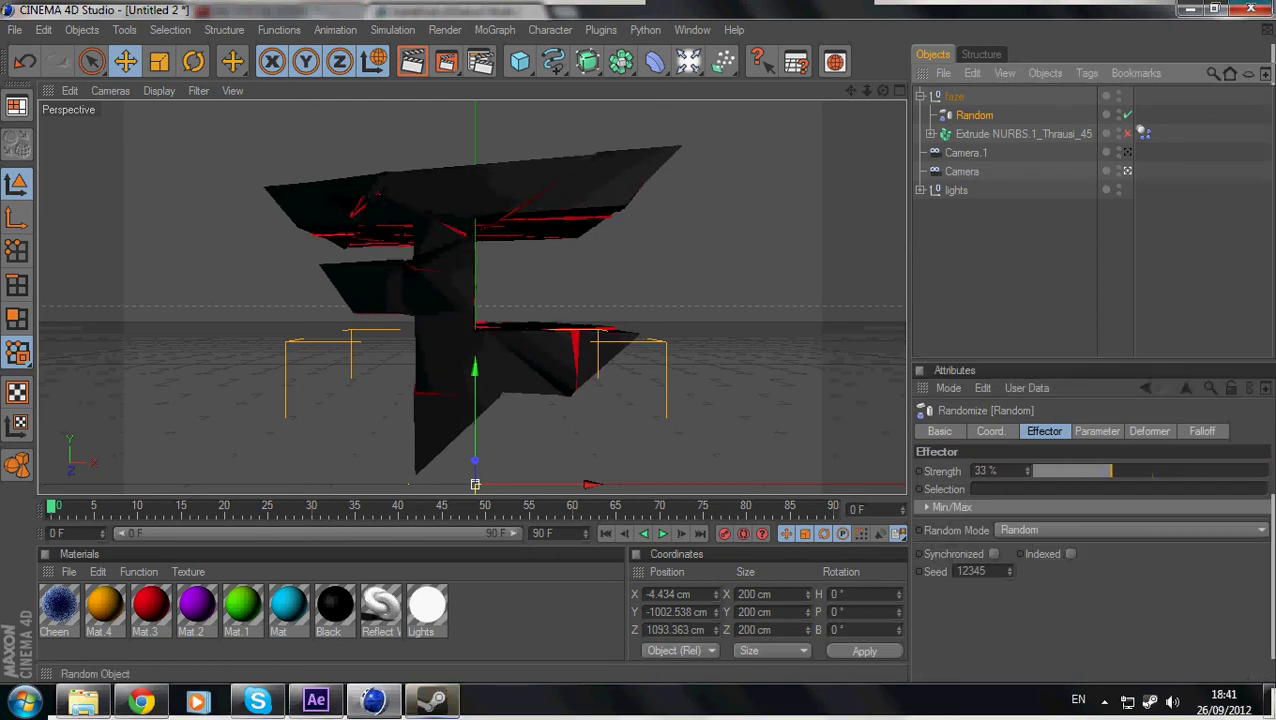
key(ctrl+v)
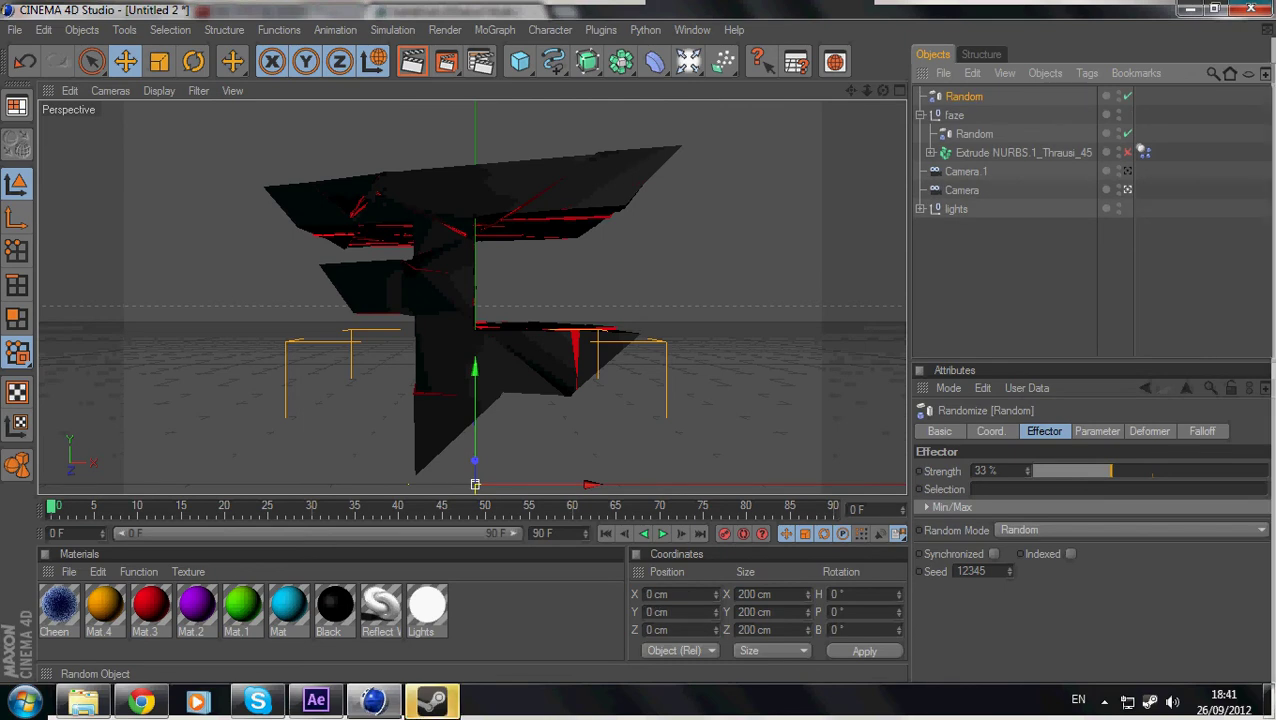
drag(964, 97, 955, 115)
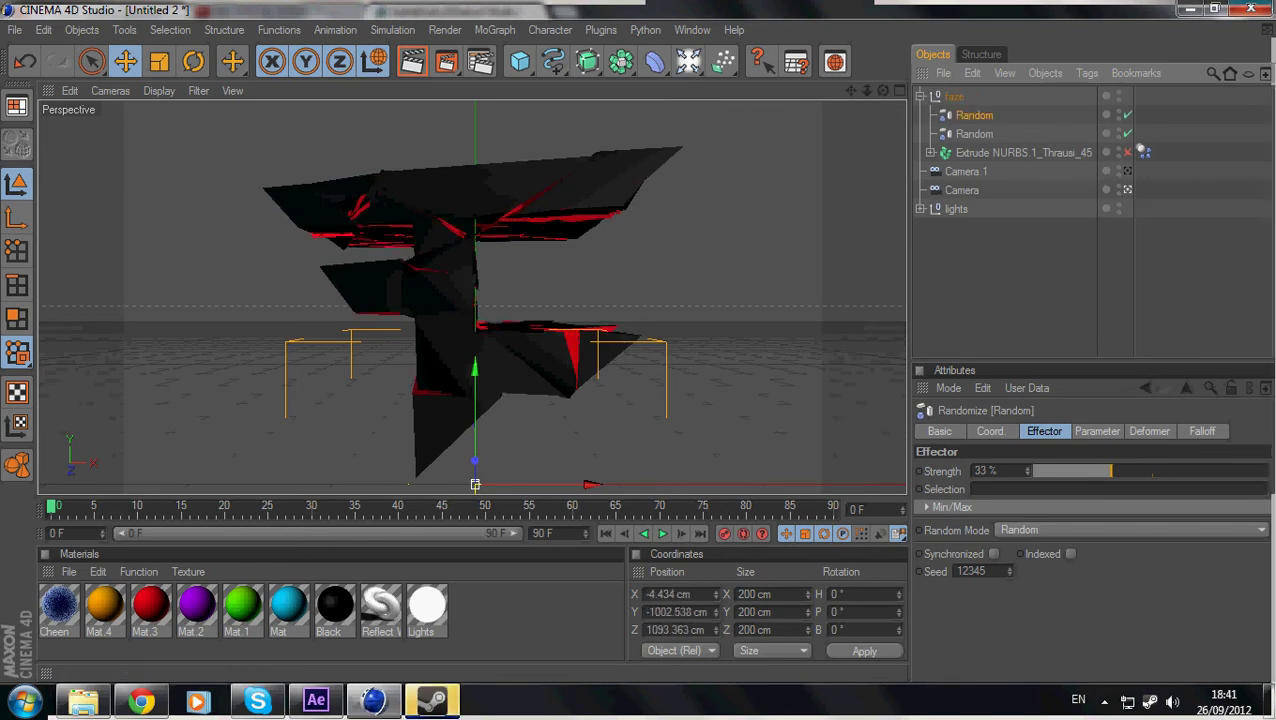
- Set the duplicated Random effector's deformation mode to Polygon and its strength to 25%
click(1148, 431)
click(1015, 471)
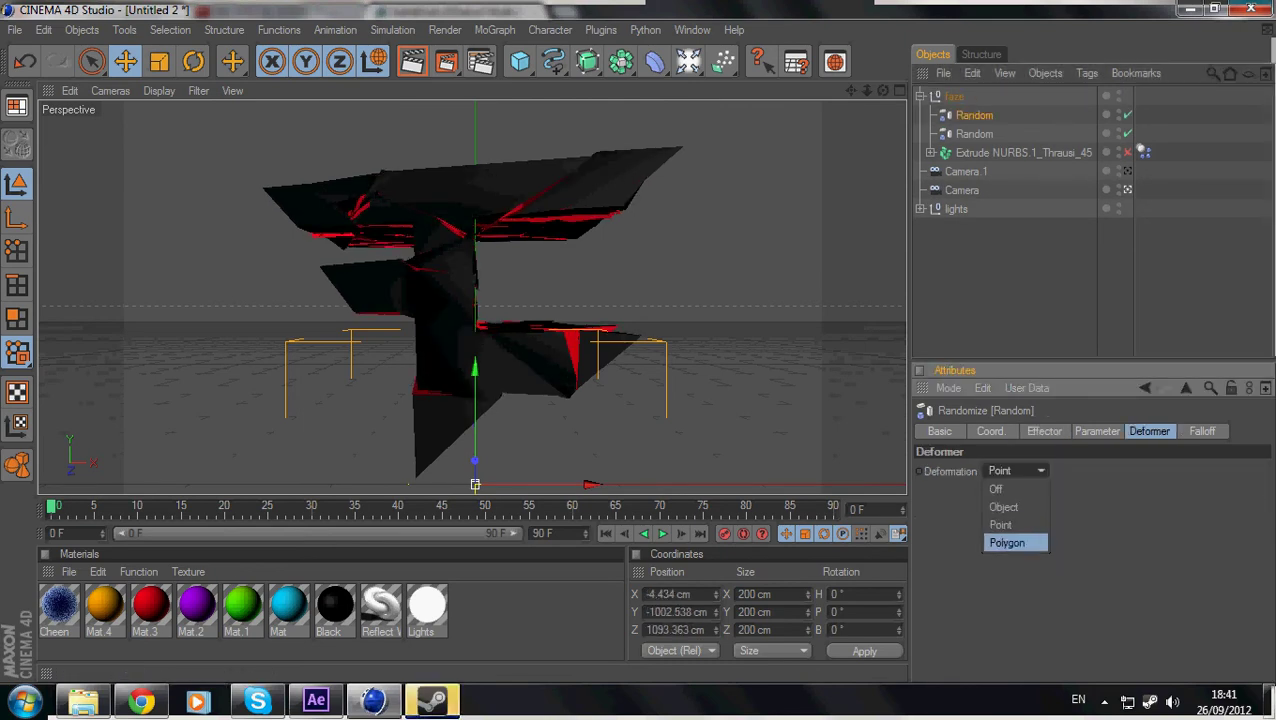
click(1007, 543)
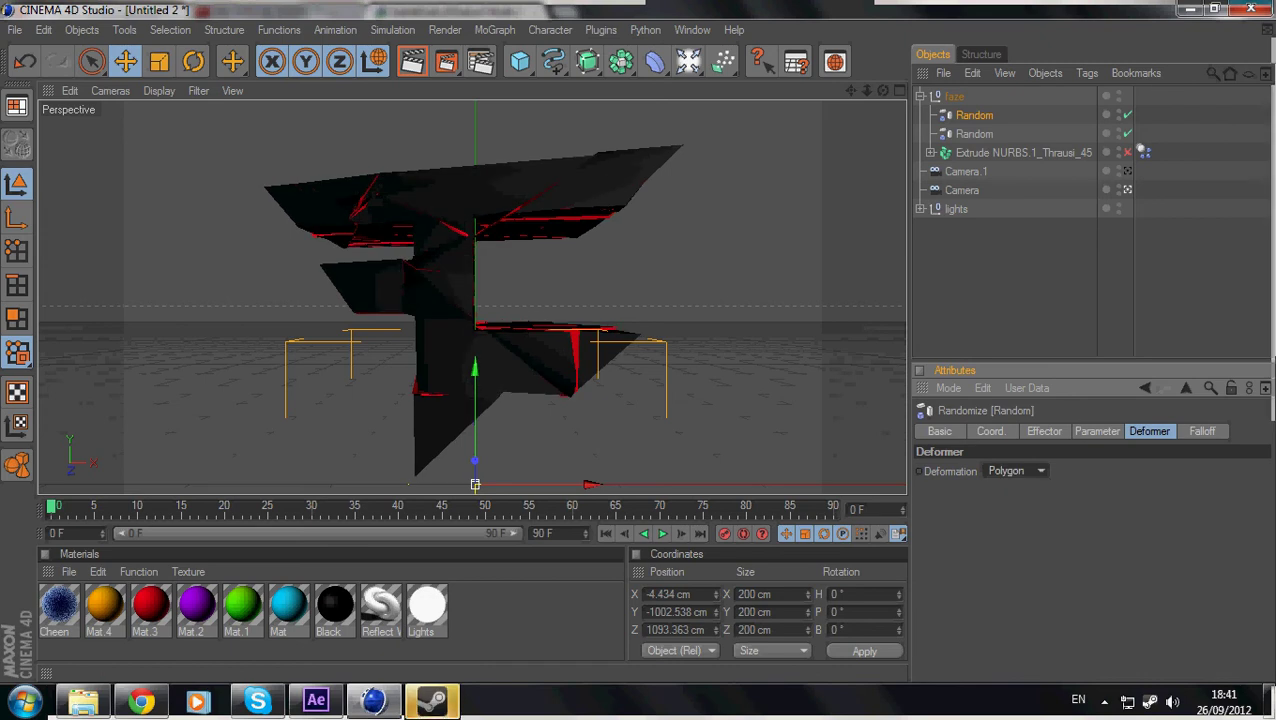
click(1202, 431)
drag(1041, 506, 1092, 471)
click(1044, 431)
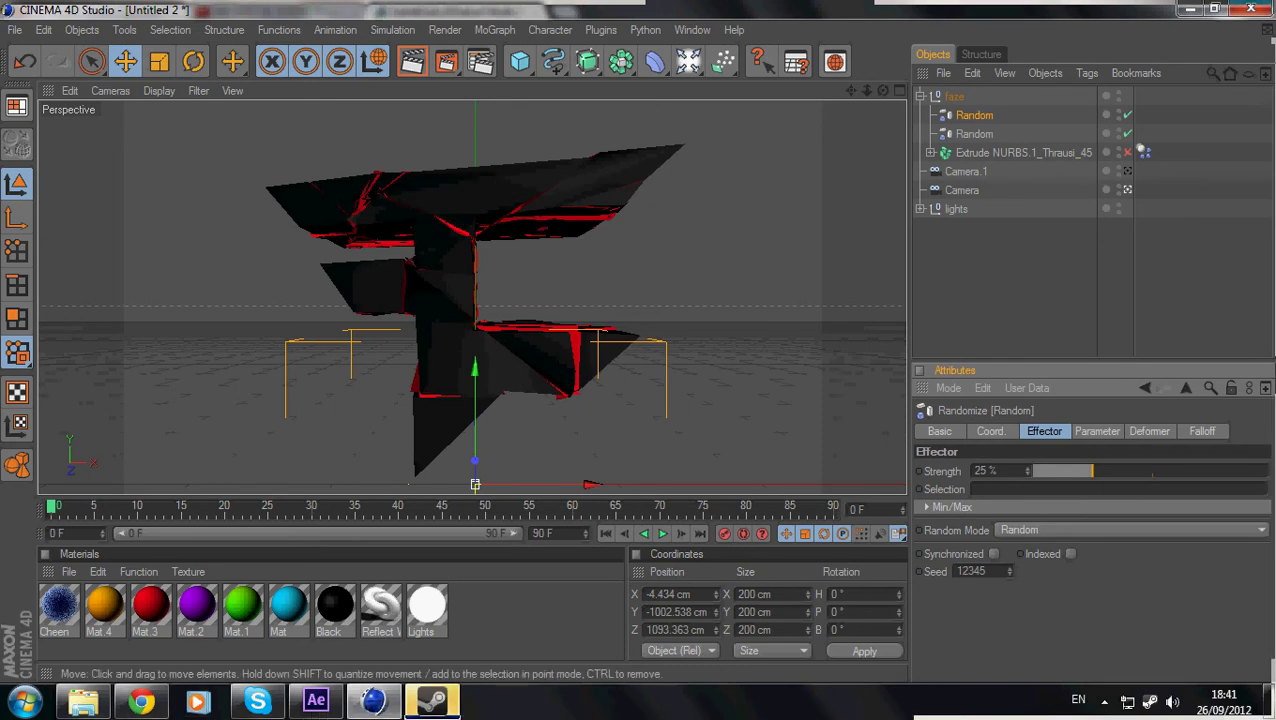
- Deselect everything and run a test render of the deformed logo in the viewport
key(ctrl+shift+a)
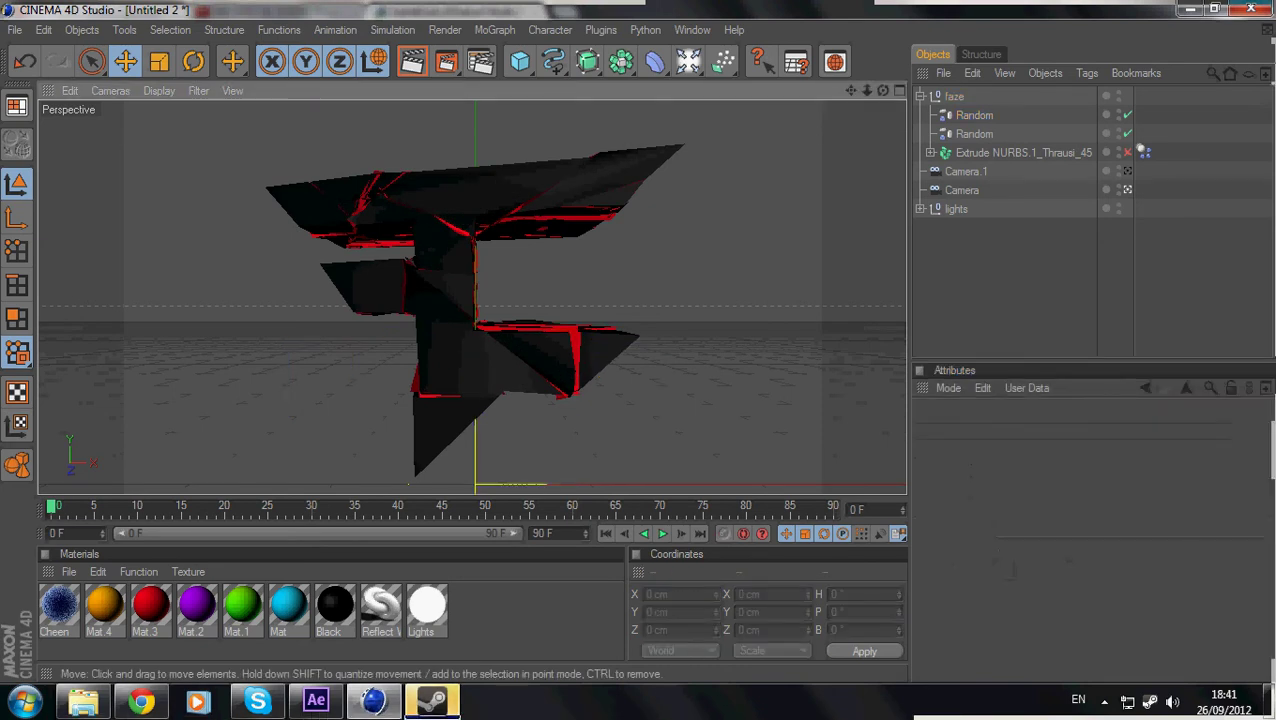
key(ctrl+r)
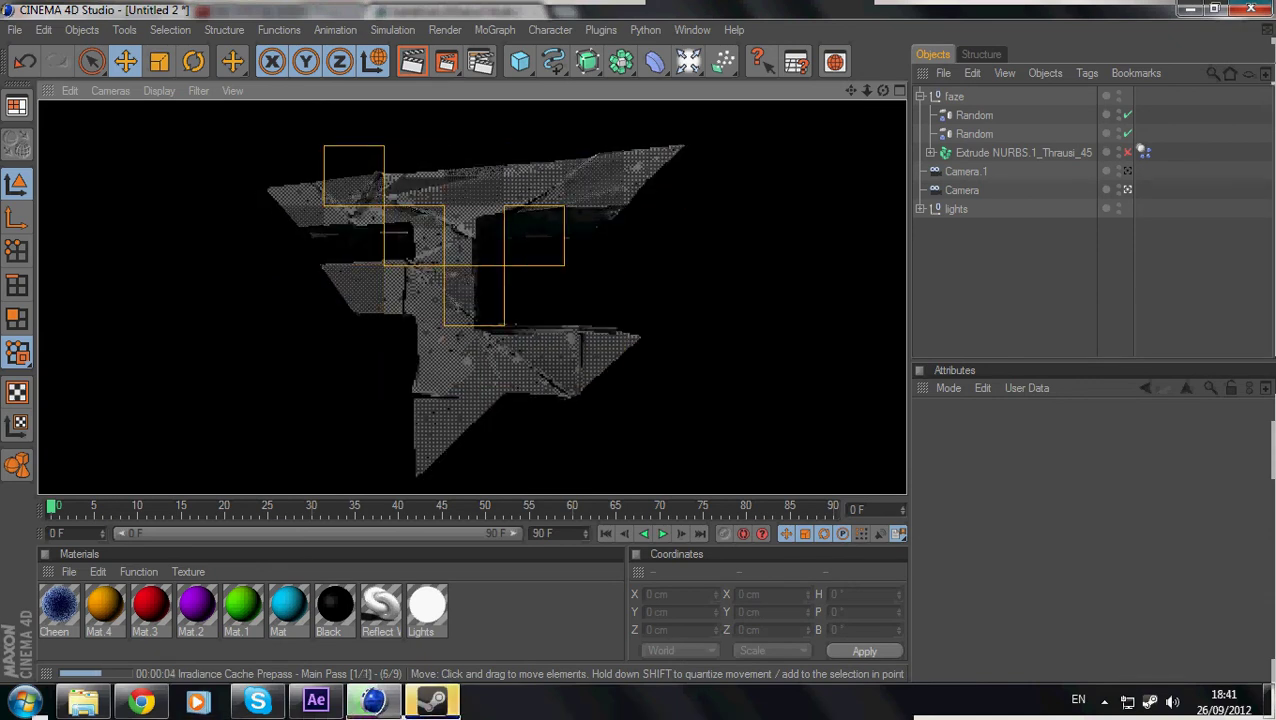
key(Escape)
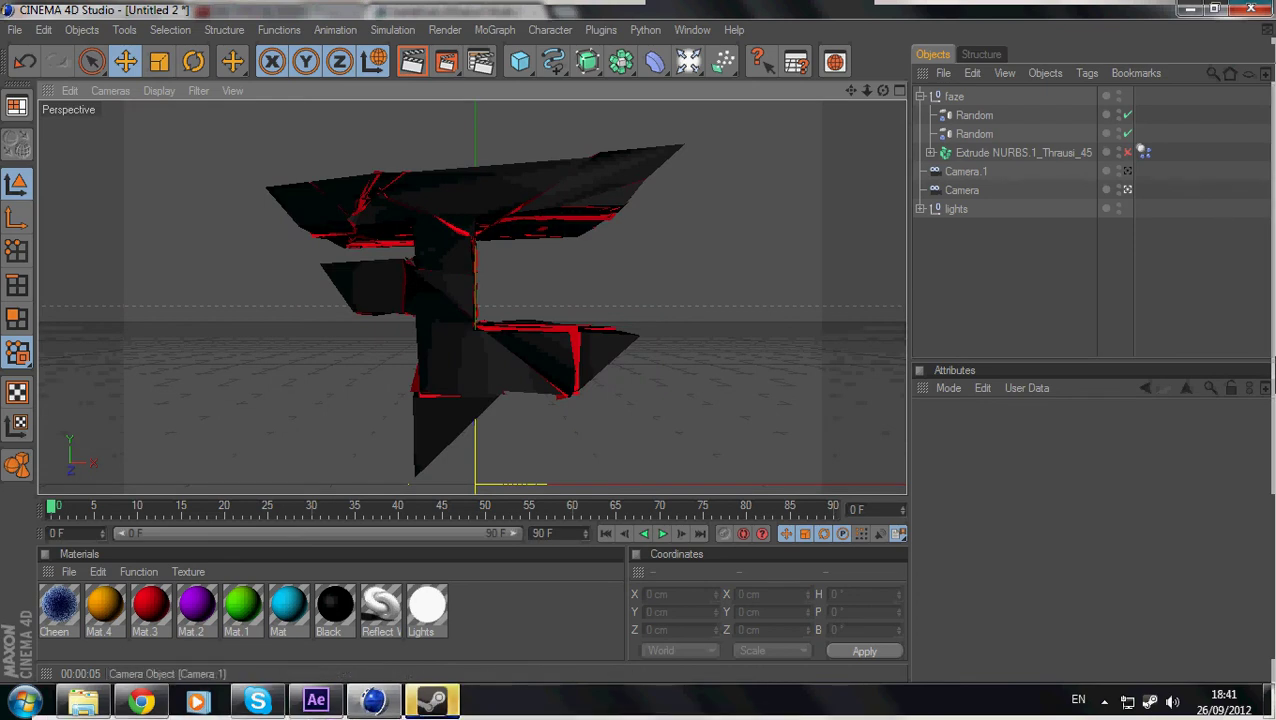
- Expand the Thrausi fracture object and apply the green Mat.1 material to several front pieces of the logo
click(930, 152)
click(985, 208)
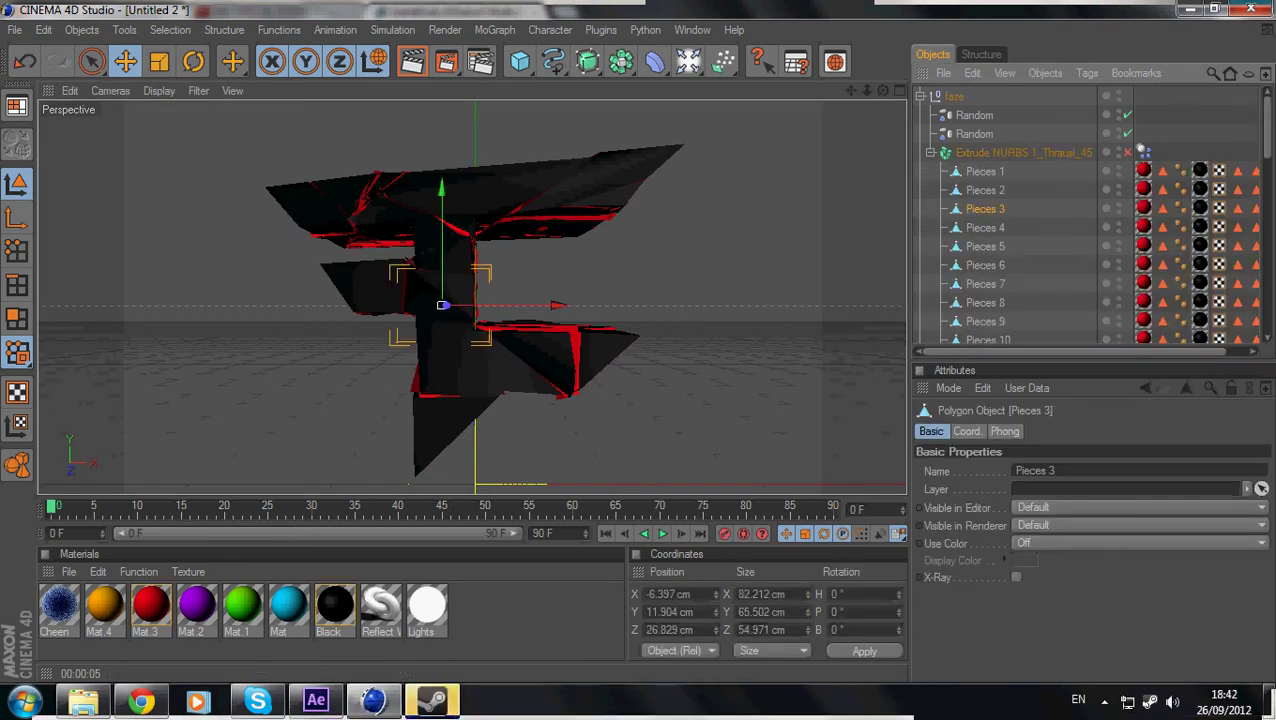
drag(241, 605, 480, 340)
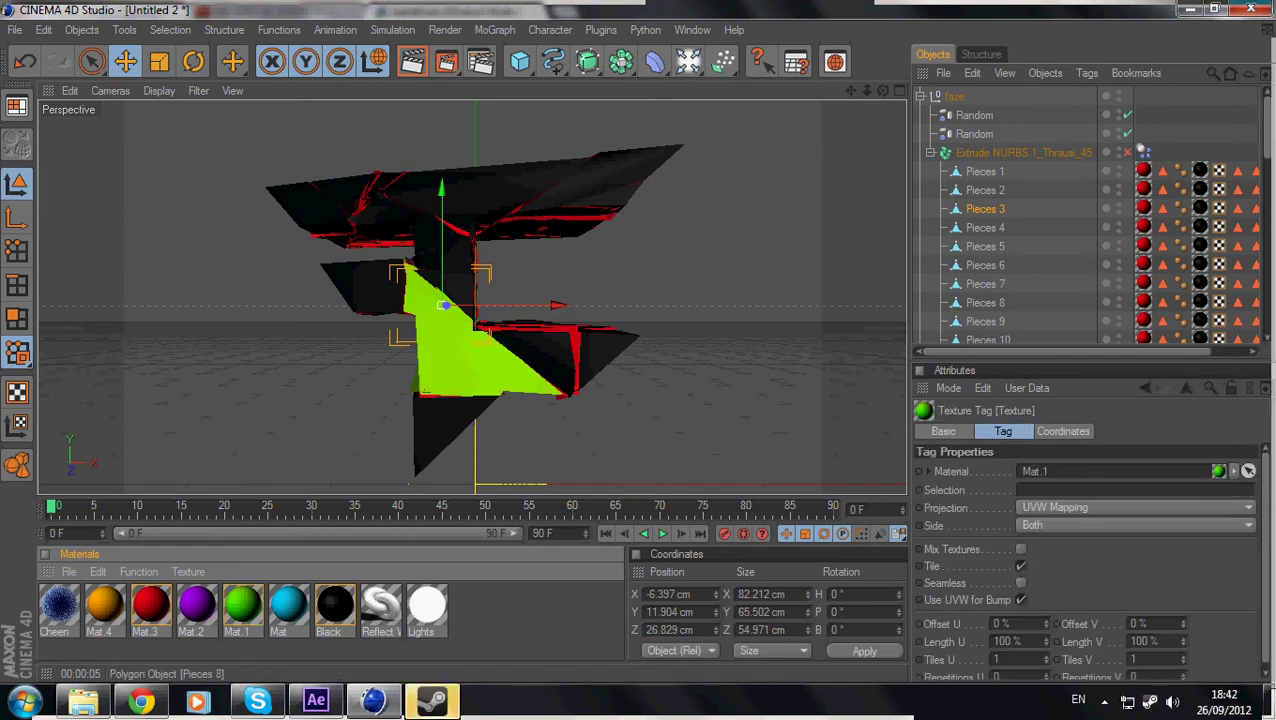
click(985, 321)
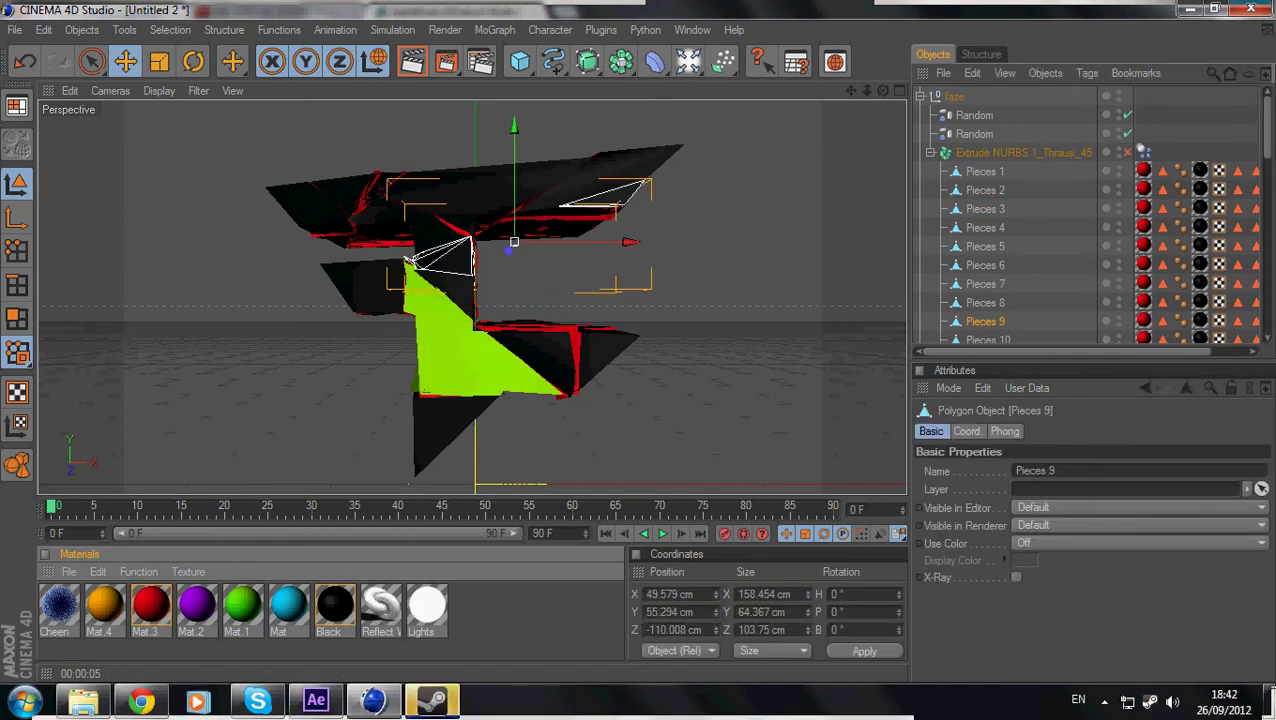
drag(241, 605, 470, 190)
drag(241, 605, 440, 425)
key(ctrl+z)
key(ctrl+y)
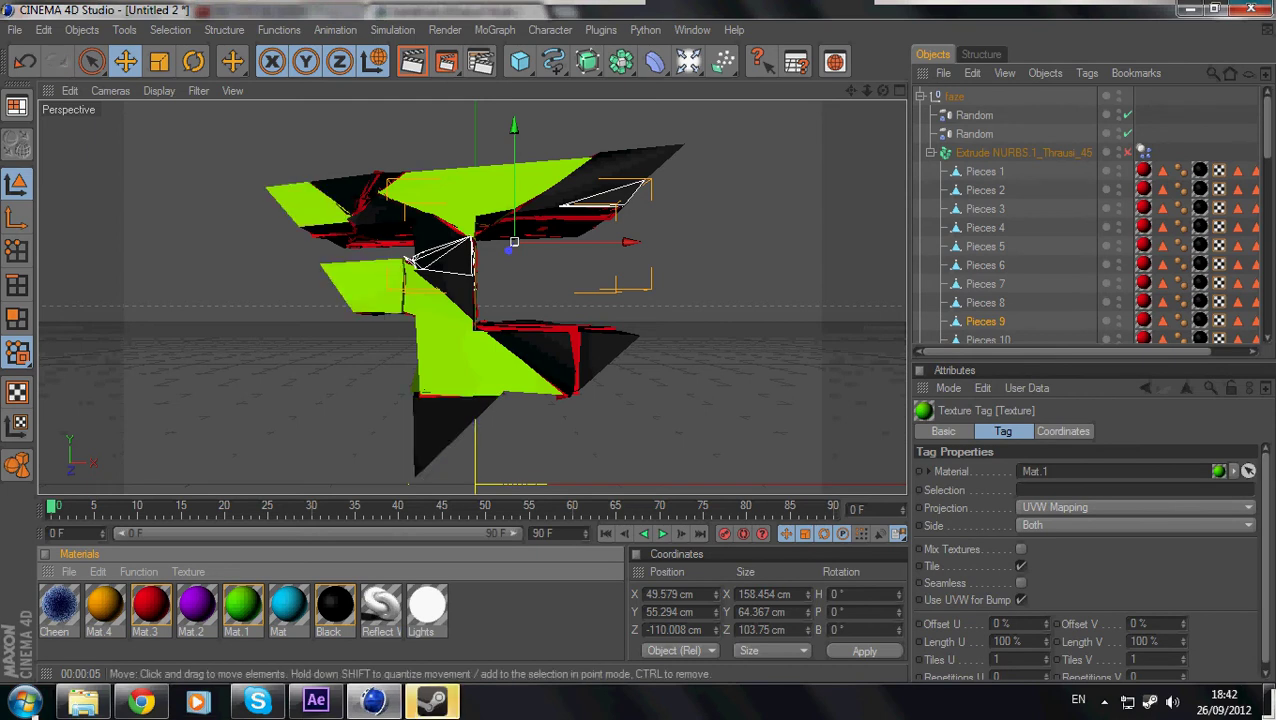
key(ctrl+z)
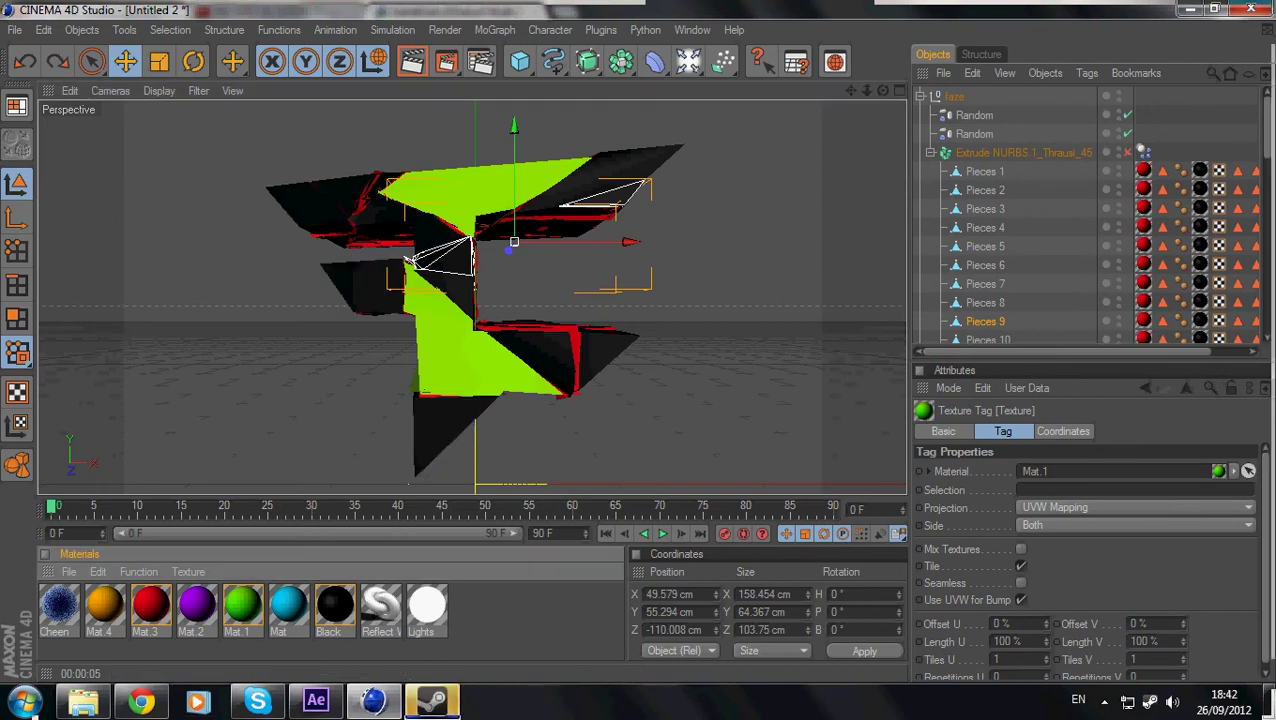
key(ctrl+y)
- Turn off Ambient Occlusion and Global Illumination, and set the render to save as a PNG named fazeclan on the Desktop
click(480, 62)
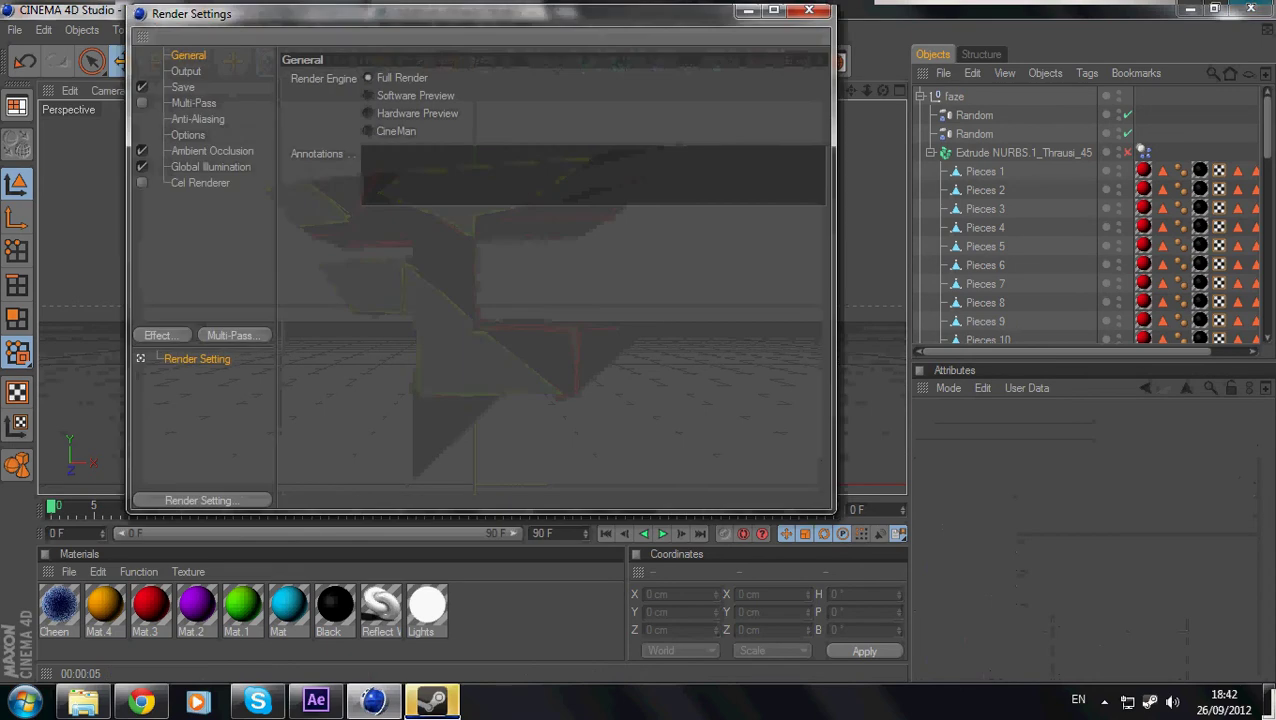
click(808, 10)
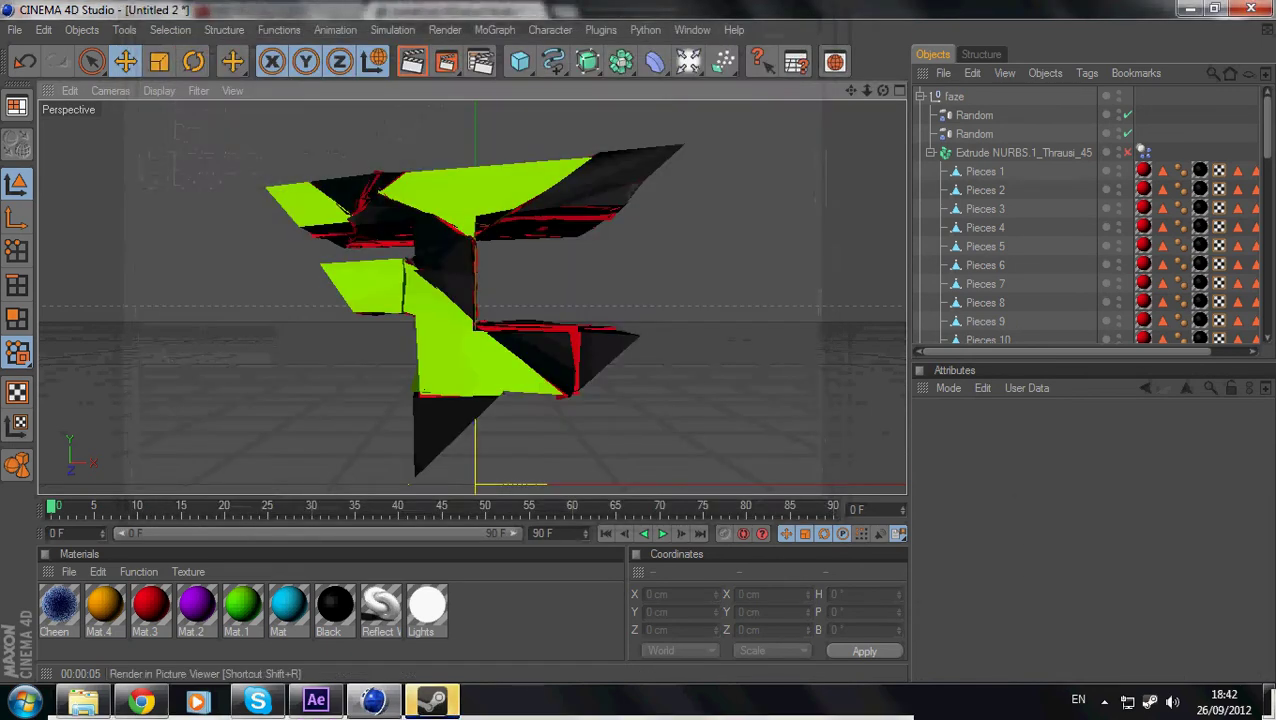
click(480, 62)
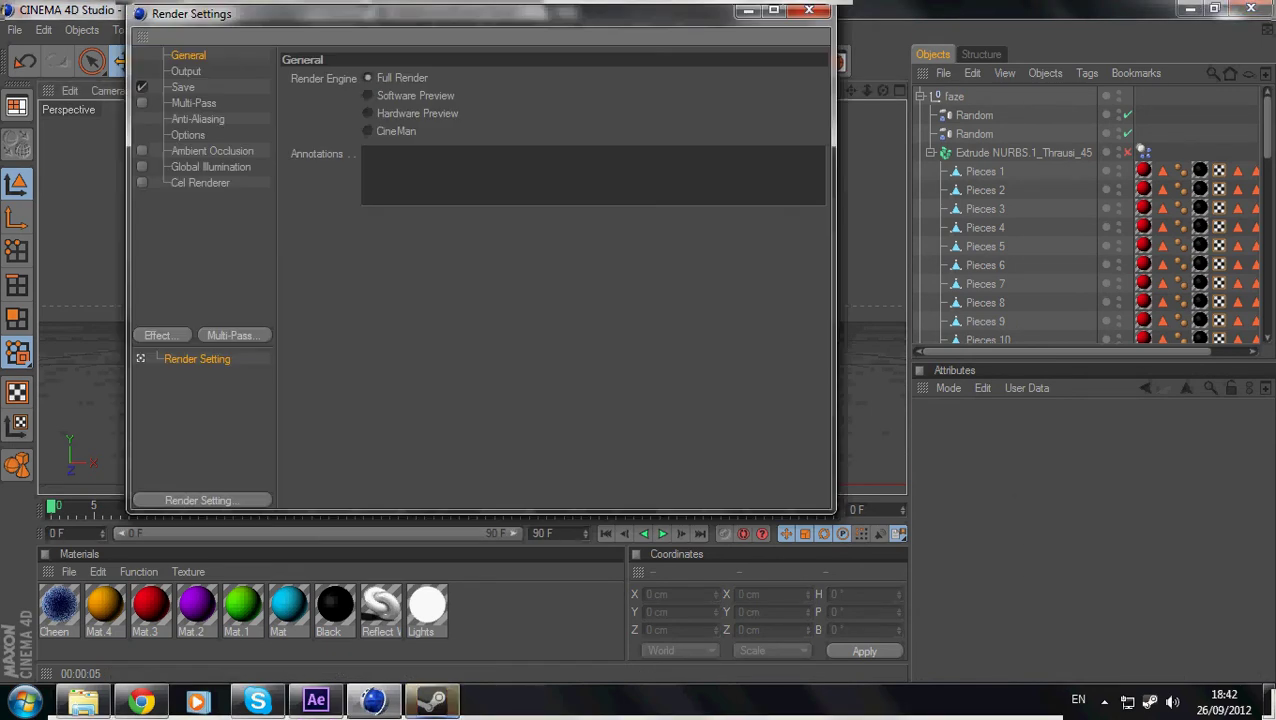
click(183, 87)
click(583, 131)
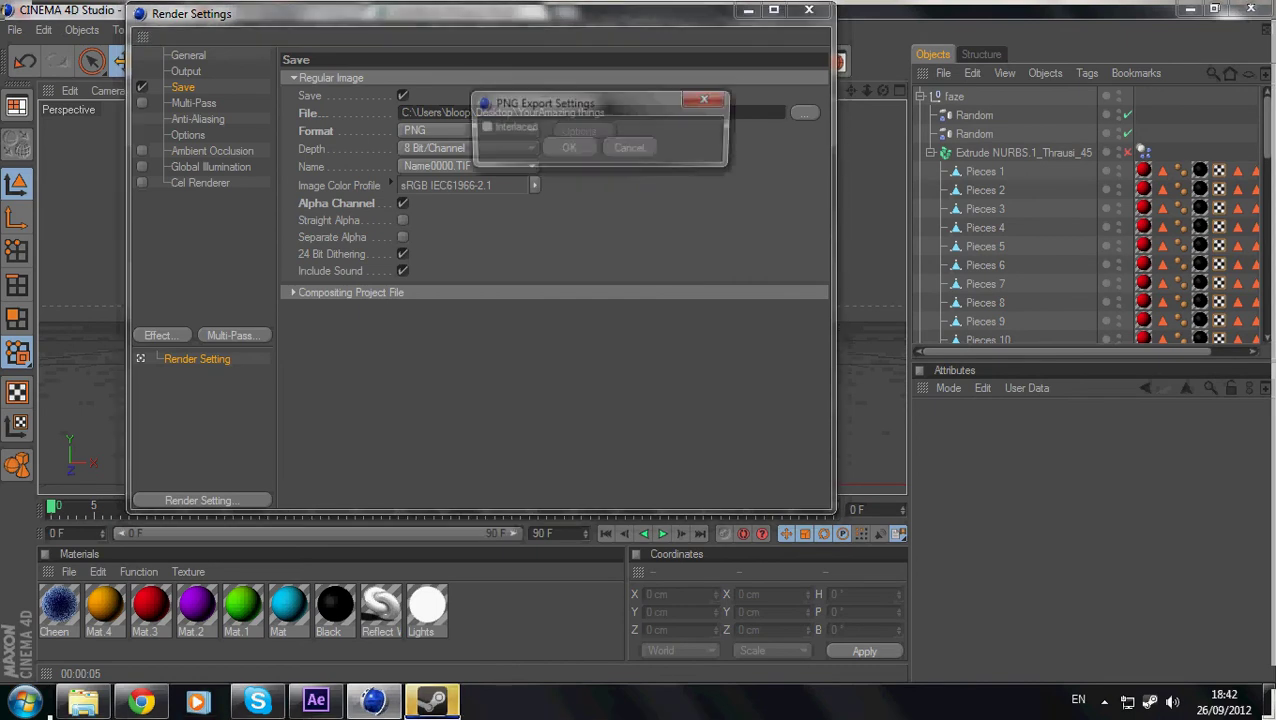
click(567, 148)
click(804, 112)
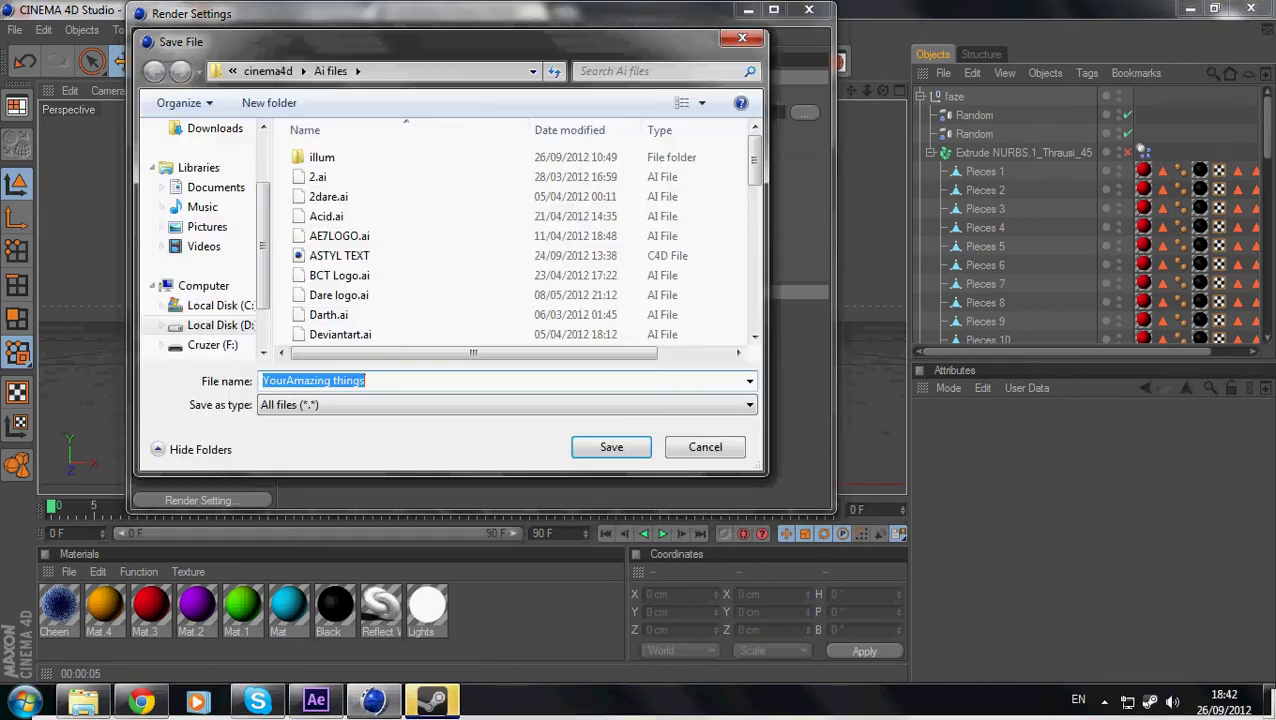
scroll(207, 240, up, 2)
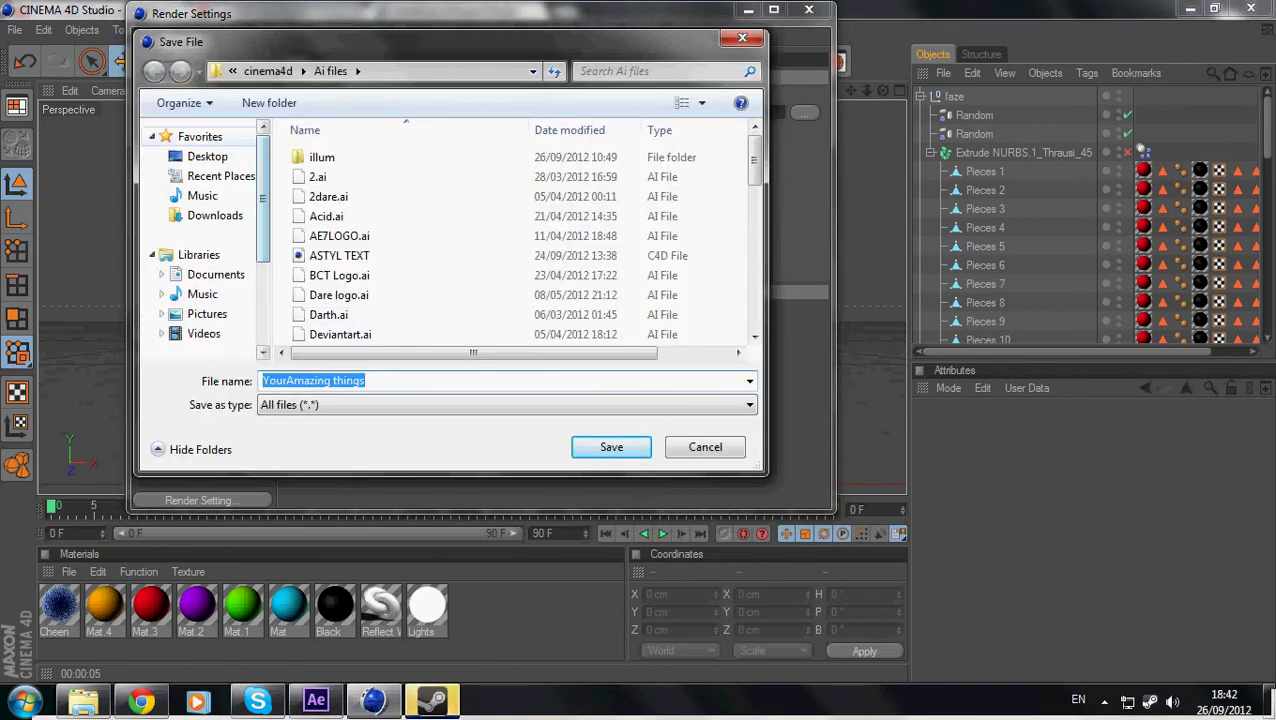
click(207, 156)
text(fazeclan)
key(Return)
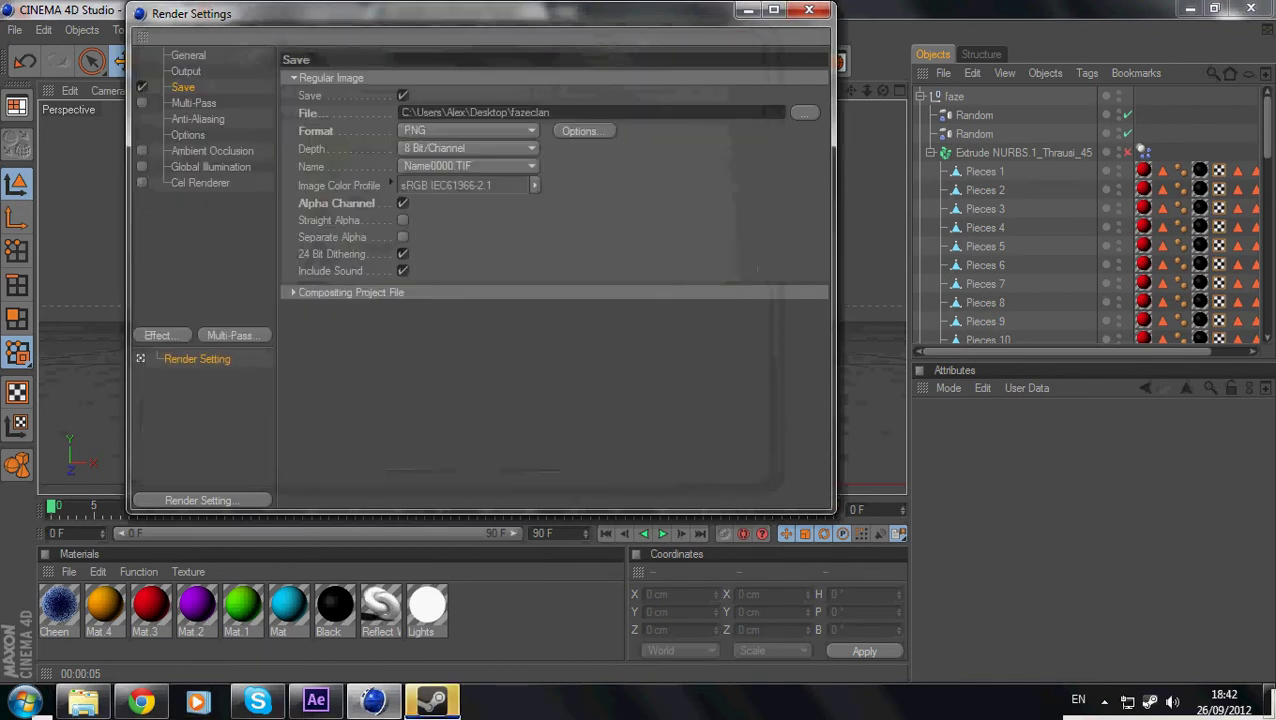
- Close the render settings and render the logo to the picture viewer
click(808, 10)
click(425, 61)
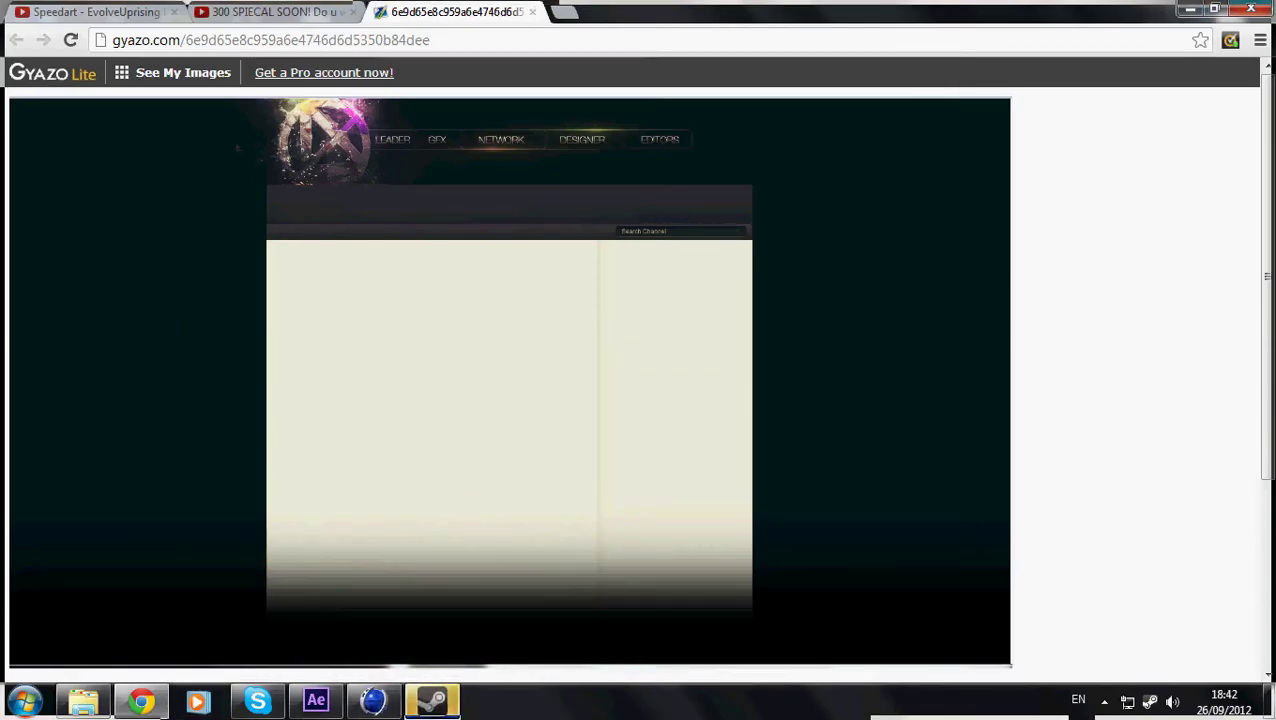
- Close the Gyazo reference page and empty the Recycle Bin on the desktop
key(ctrl+w)
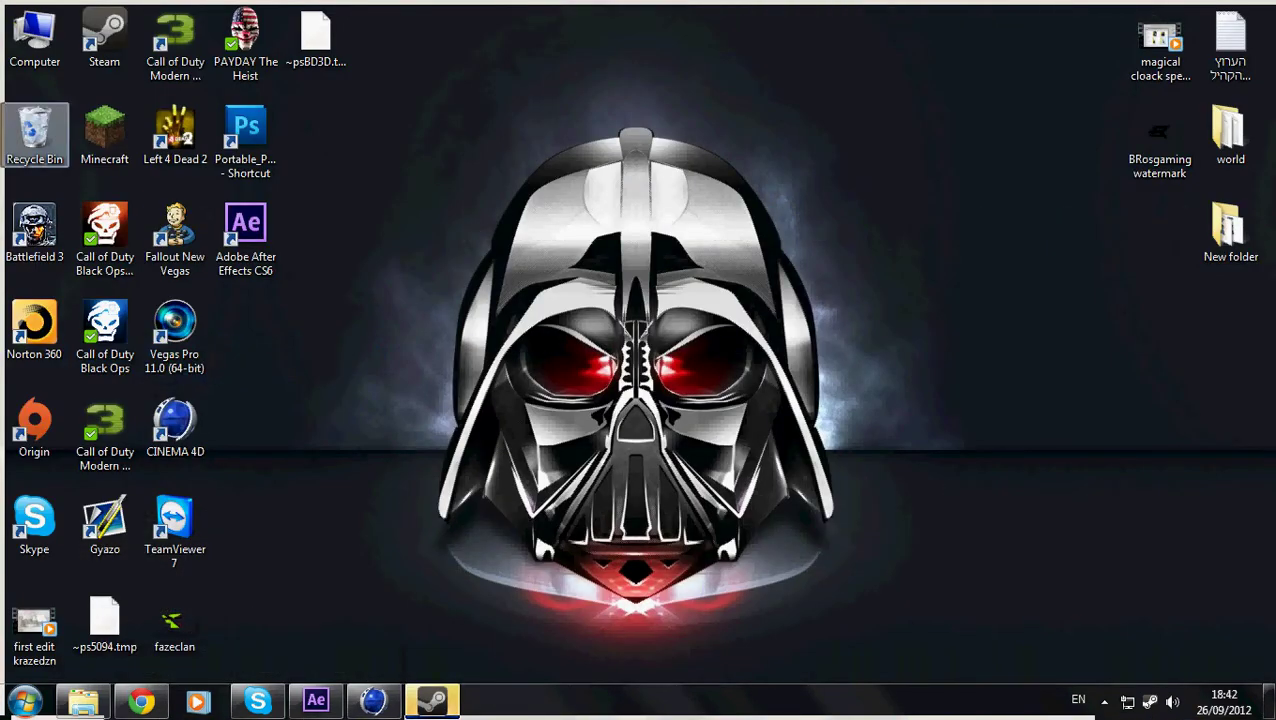
right_click(36, 114)
click(112, 146)
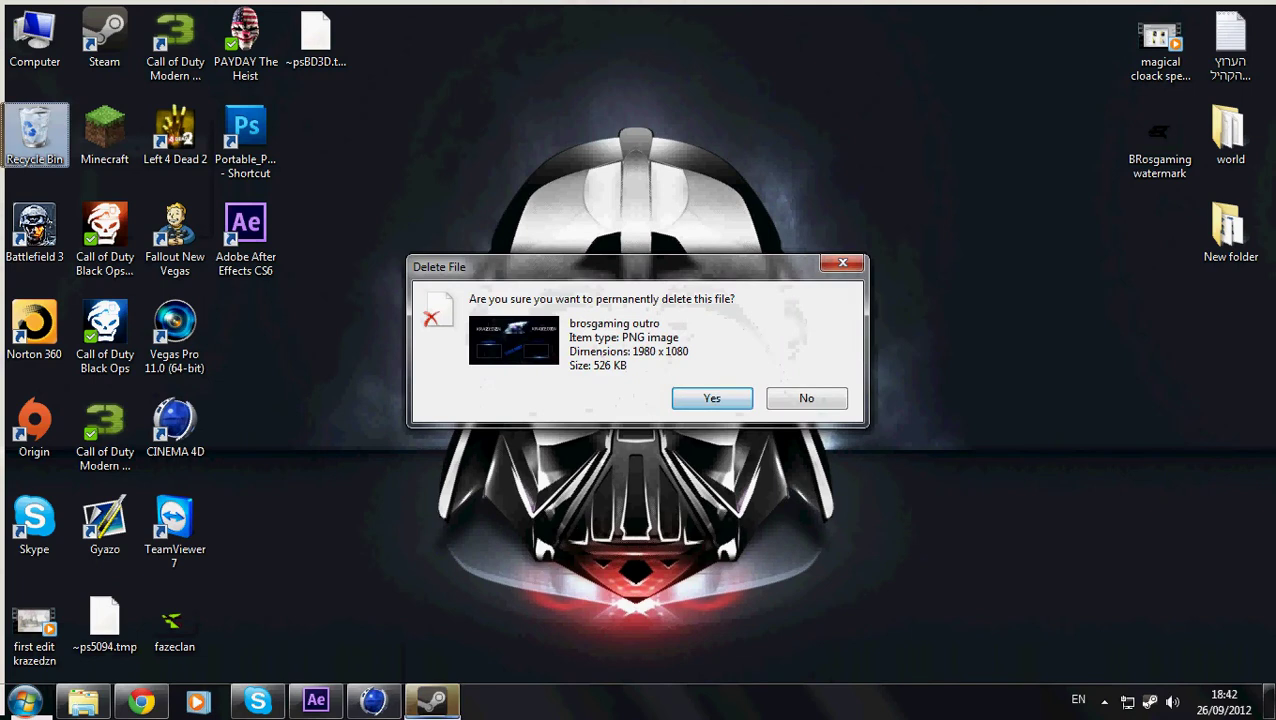
key(Return)
- Launch Portable Photoshop CS5 from the desktop and close Steam
double_click(246, 135)
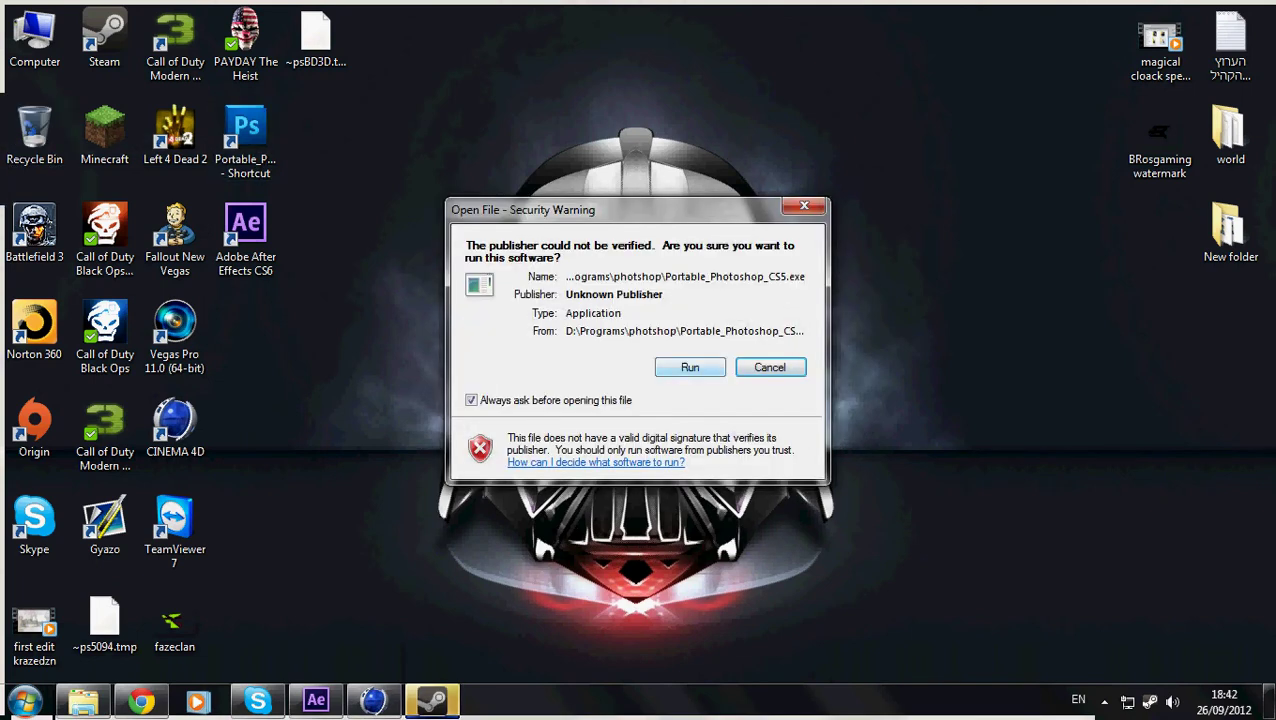
click(688, 366)
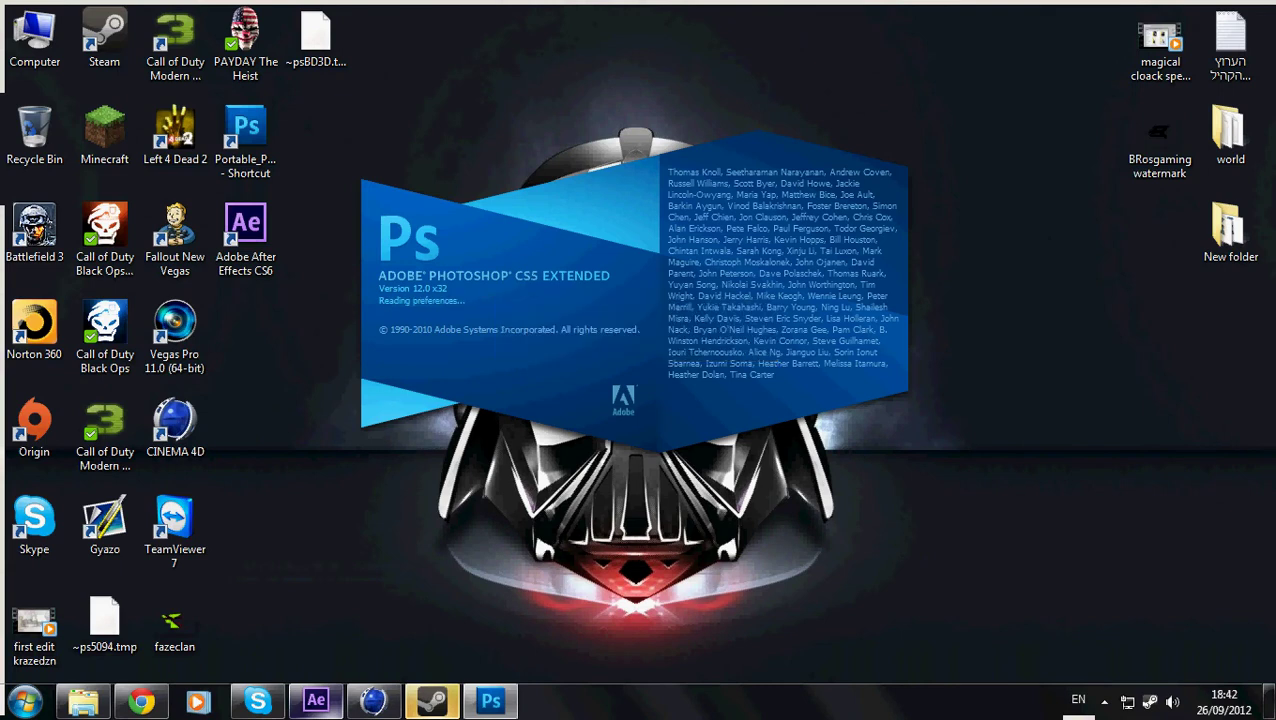
mouse_move(316, 701)
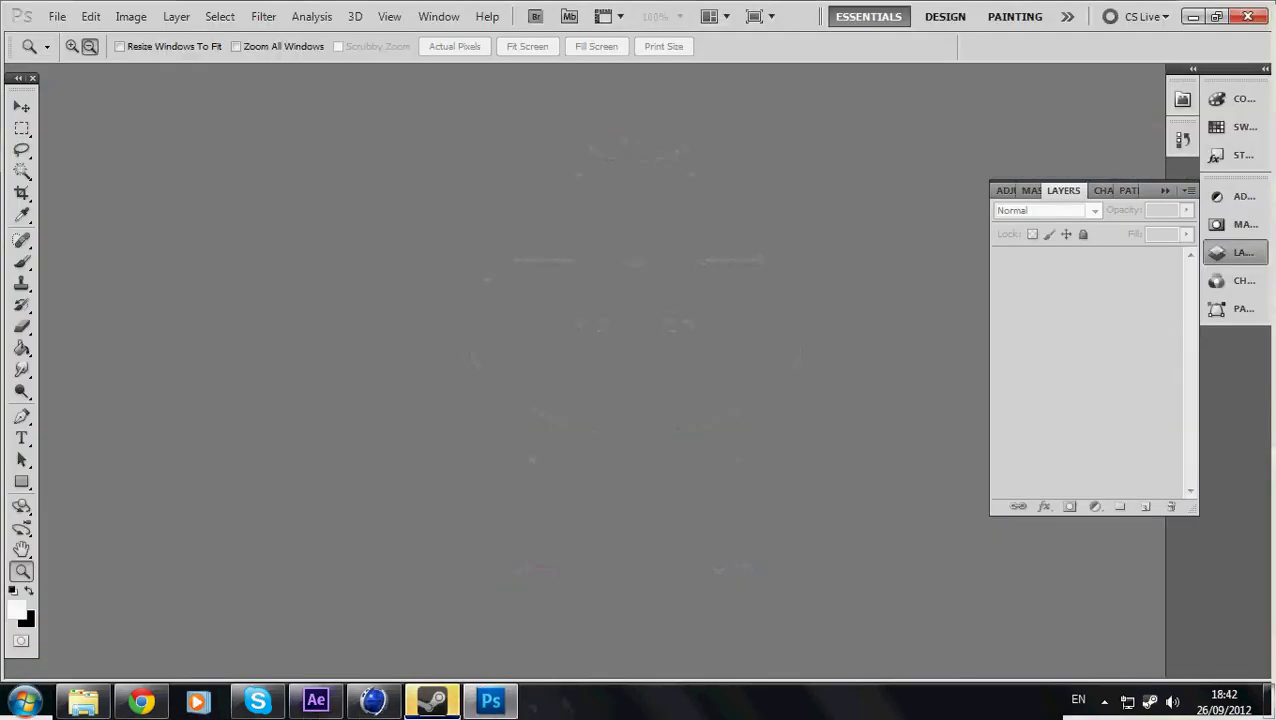
click(432, 700)
click(936, 317)
- Find the MDC New YouTube Partner Template by searching "mdc" in the Photoshop textures etc\PSD folder, and open it in Photoshop
click(83, 700)
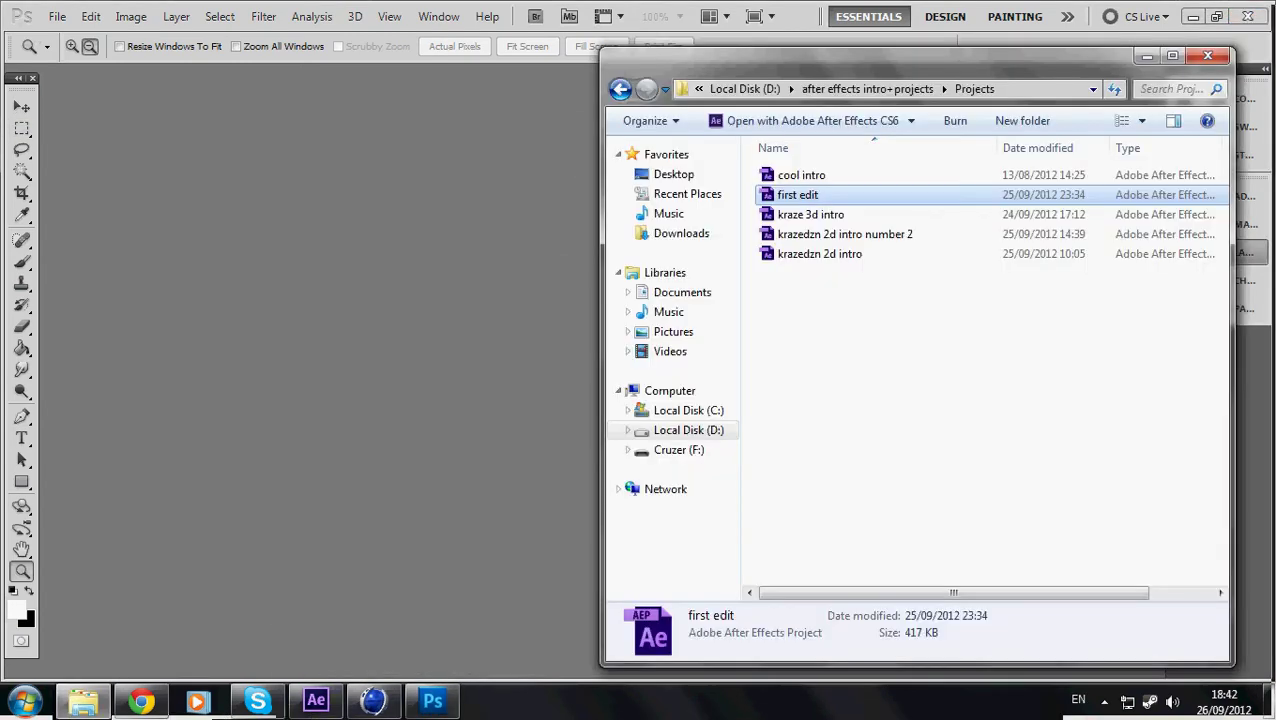
click(620, 89)
click(620, 89)
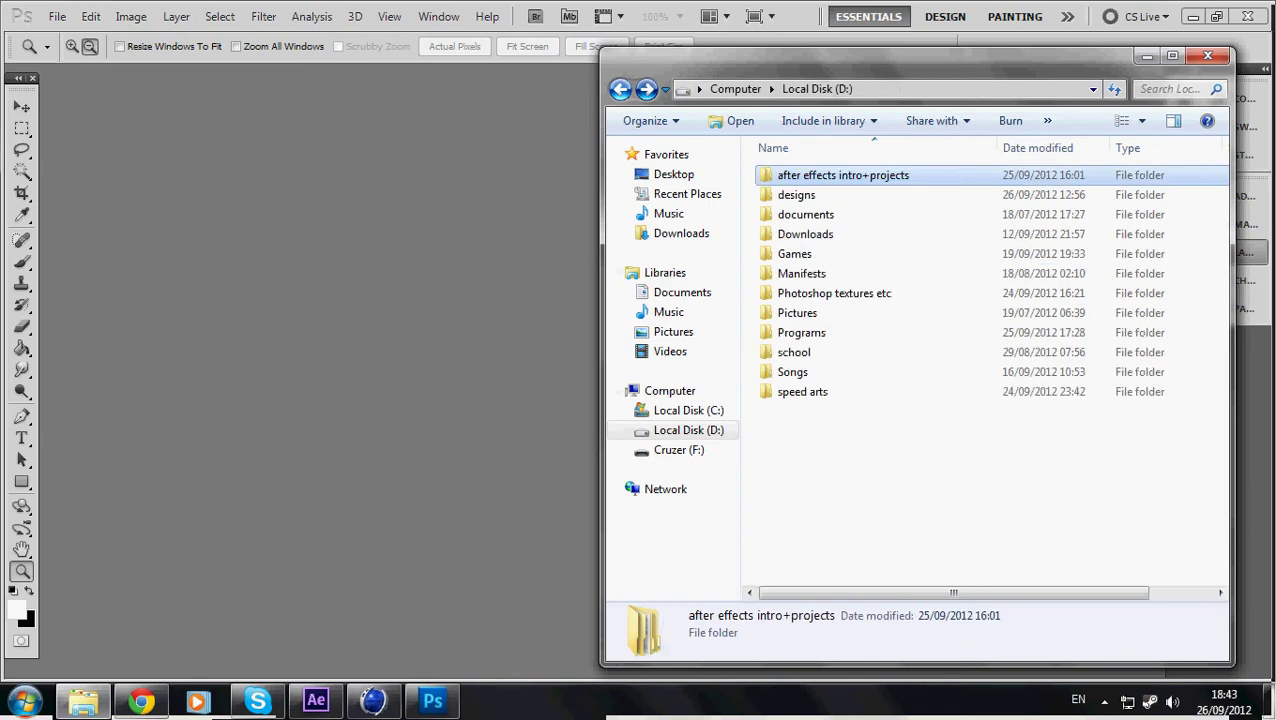
double_click(820, 293)
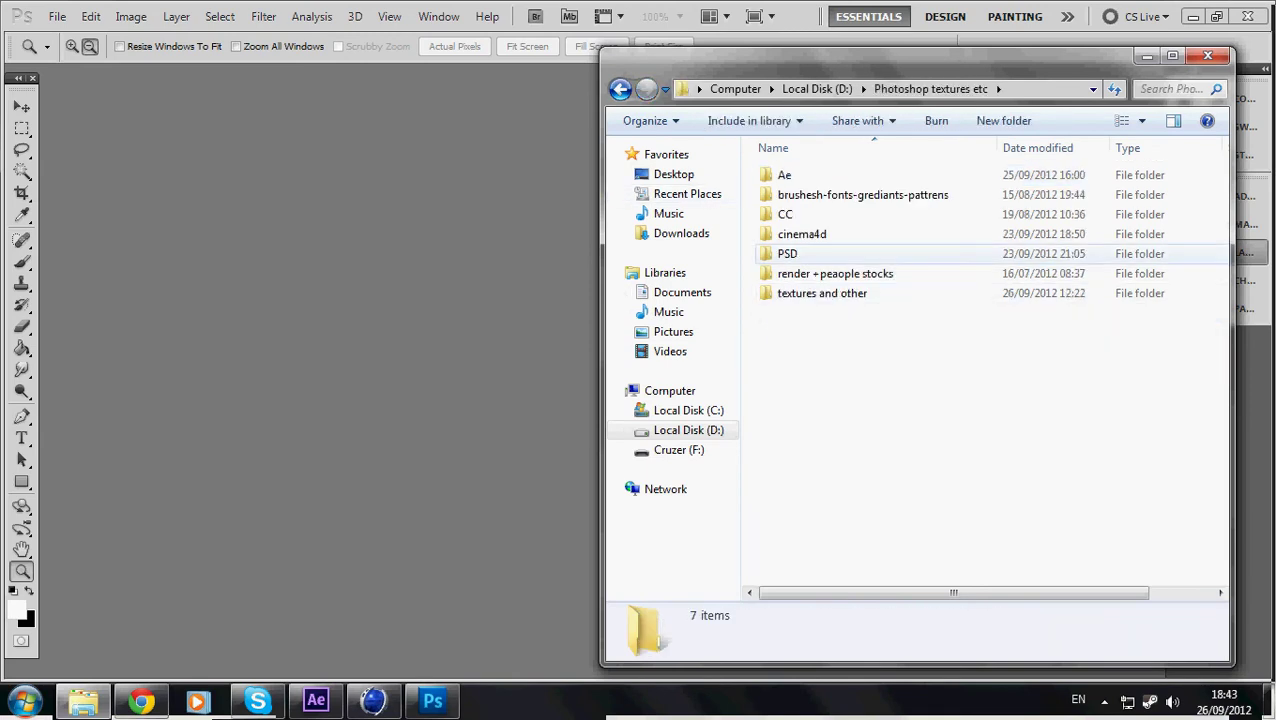
double_click(800, 253)
click(1170, 89)
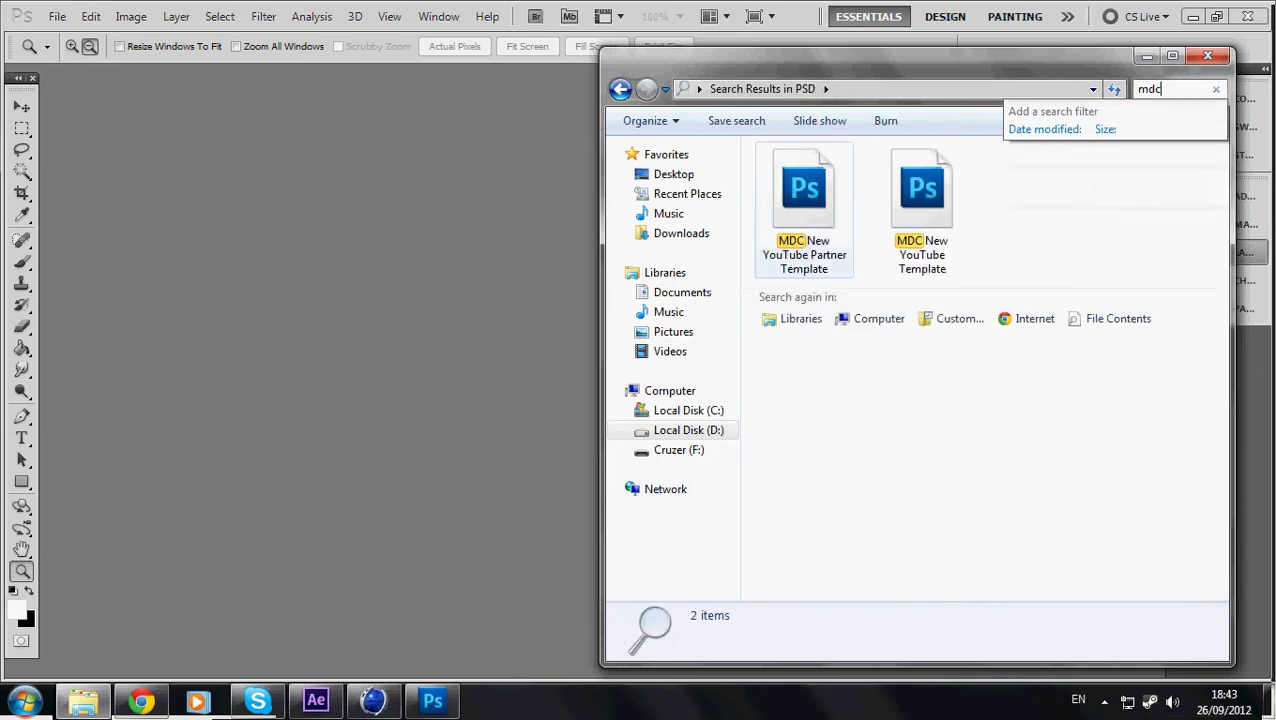
click(803, 200)
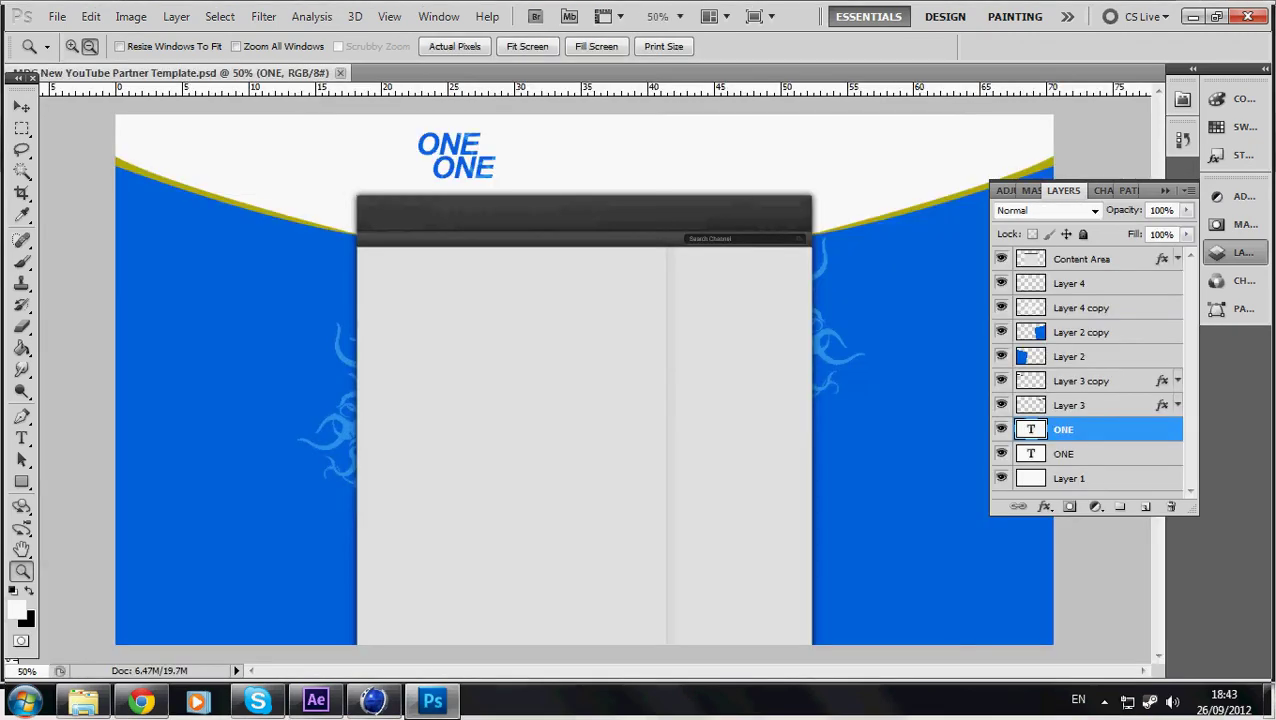
- Delete all template layers between Content Area and Layer 1, including both ONE text layers
click(1110, 283)
shift+click(1110, 454)
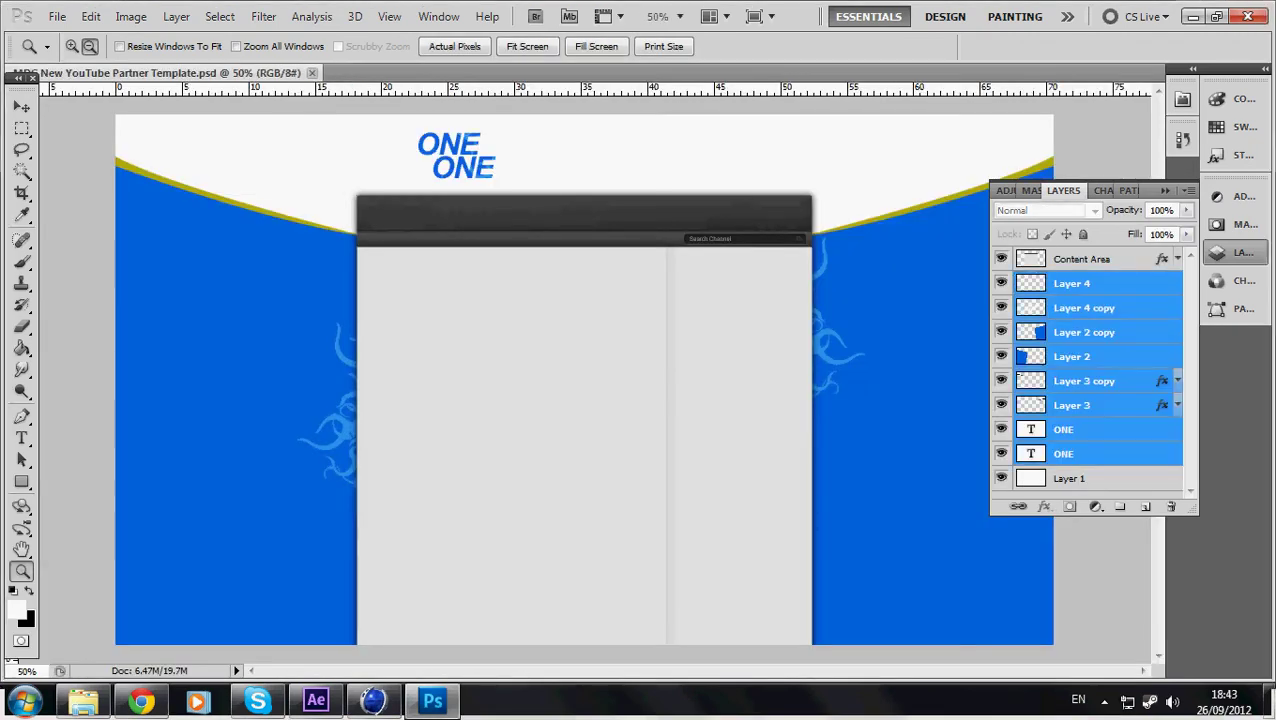
key(Delete)
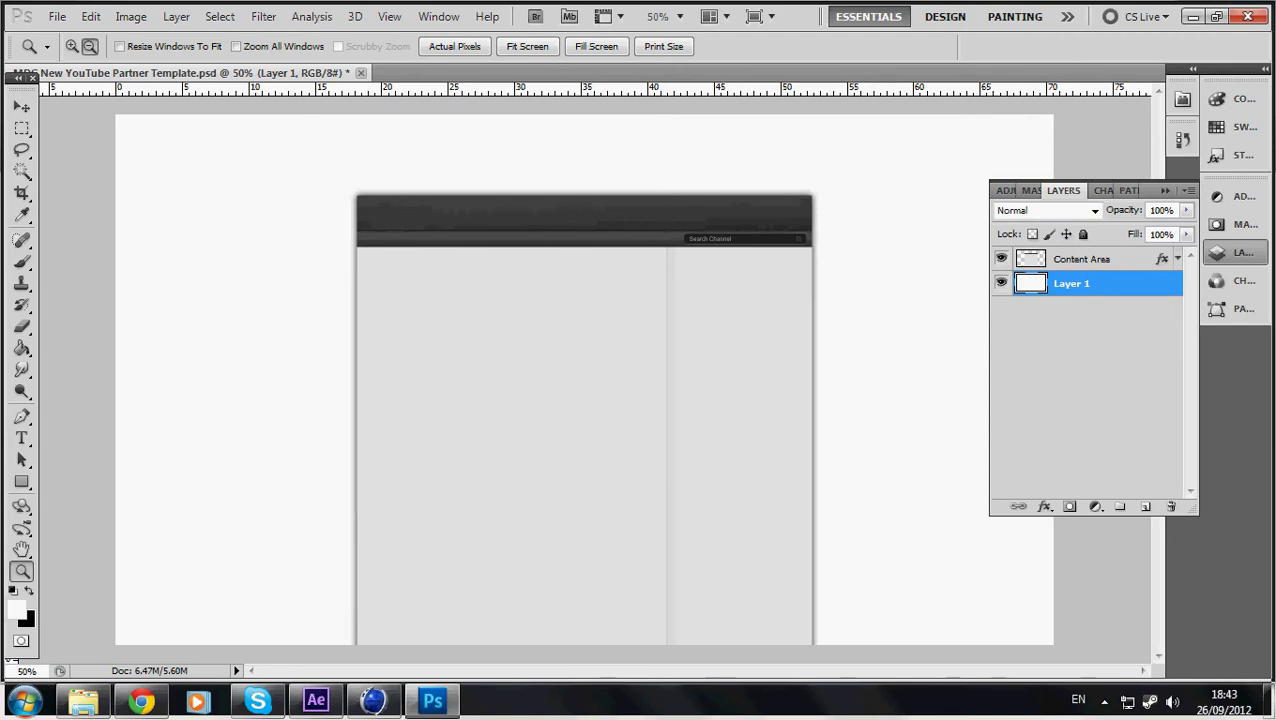
- Fill Layer 1 with black using the Paint Bucket
key(r)
key(g)
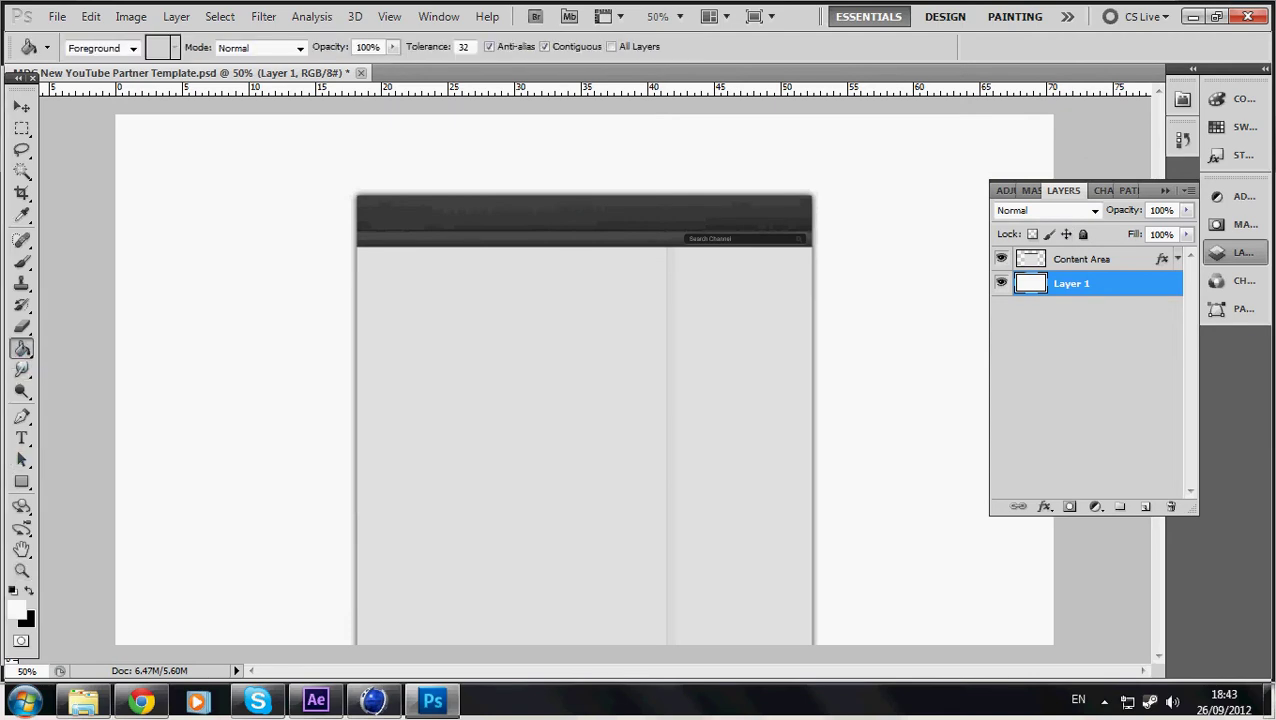
click(180, 325)
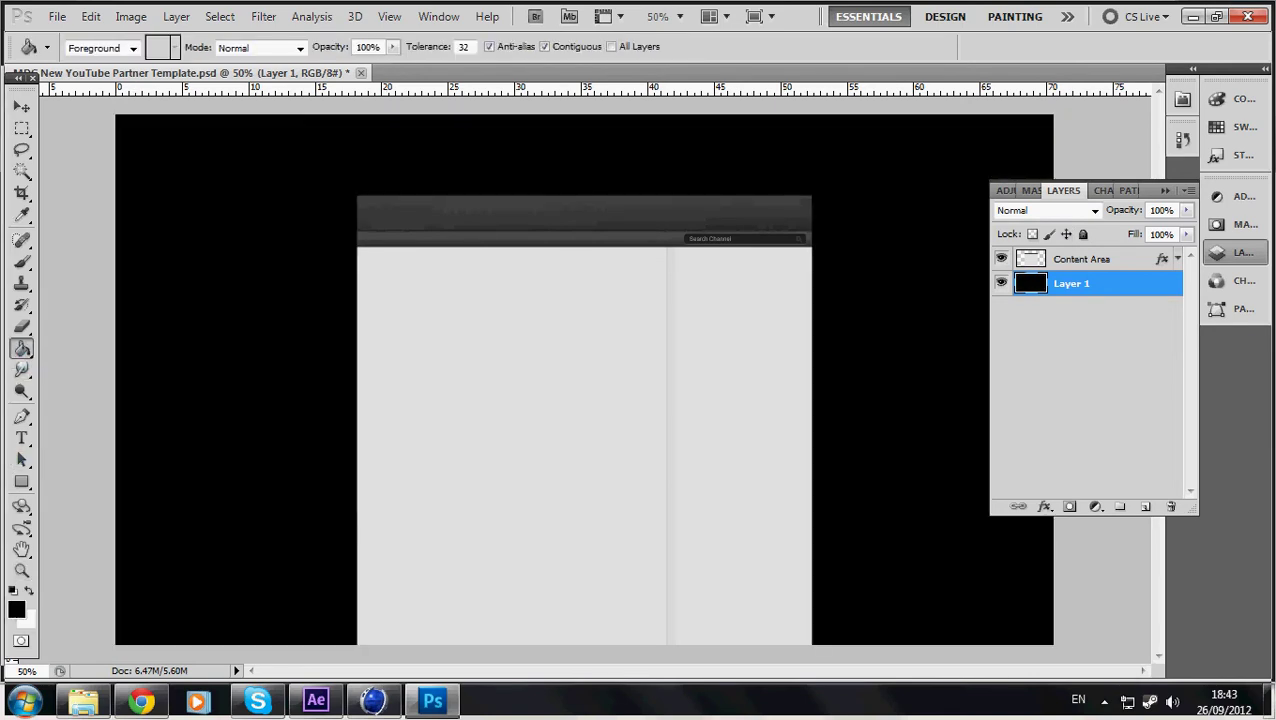
key(v)
- Browse to the Desktop folder in Windows Explorer and locate the fazeclan PNG render
click(84, 700)
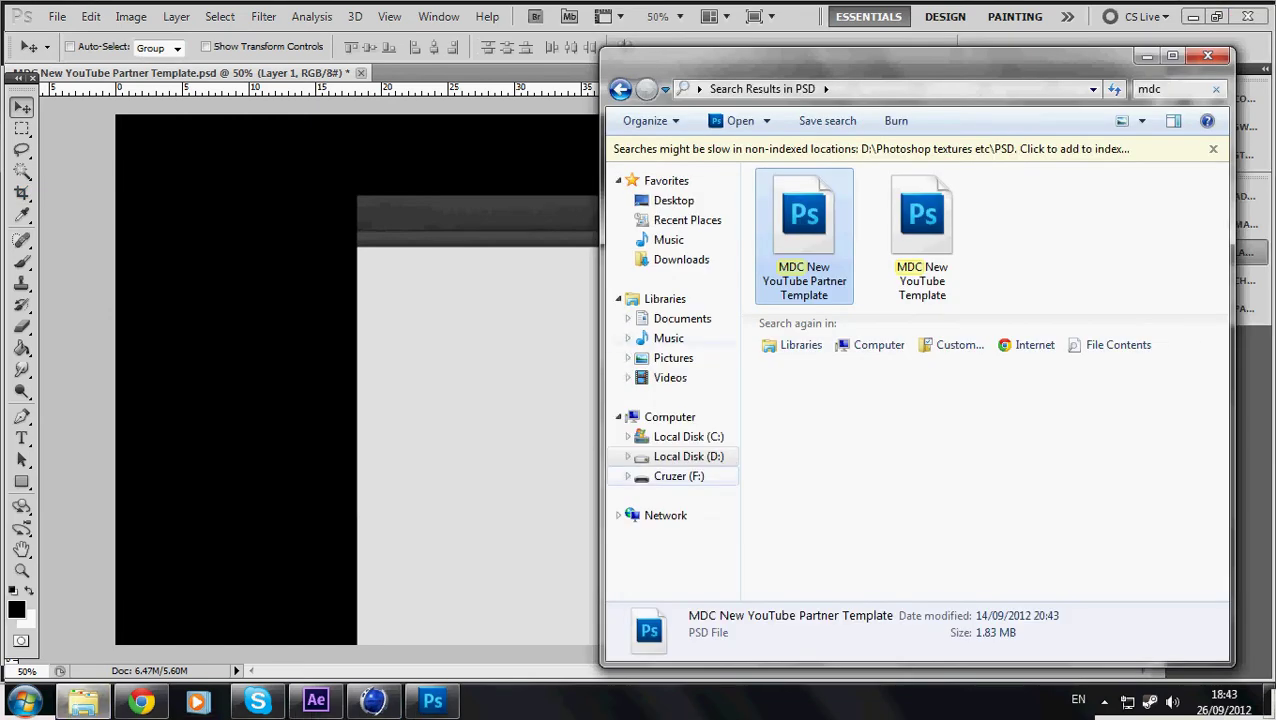
click(688, 430)
click(797, 312)
click(673, 174)
click(843, 270)
click(842, 375)
scroll(870, 370, down, 10)
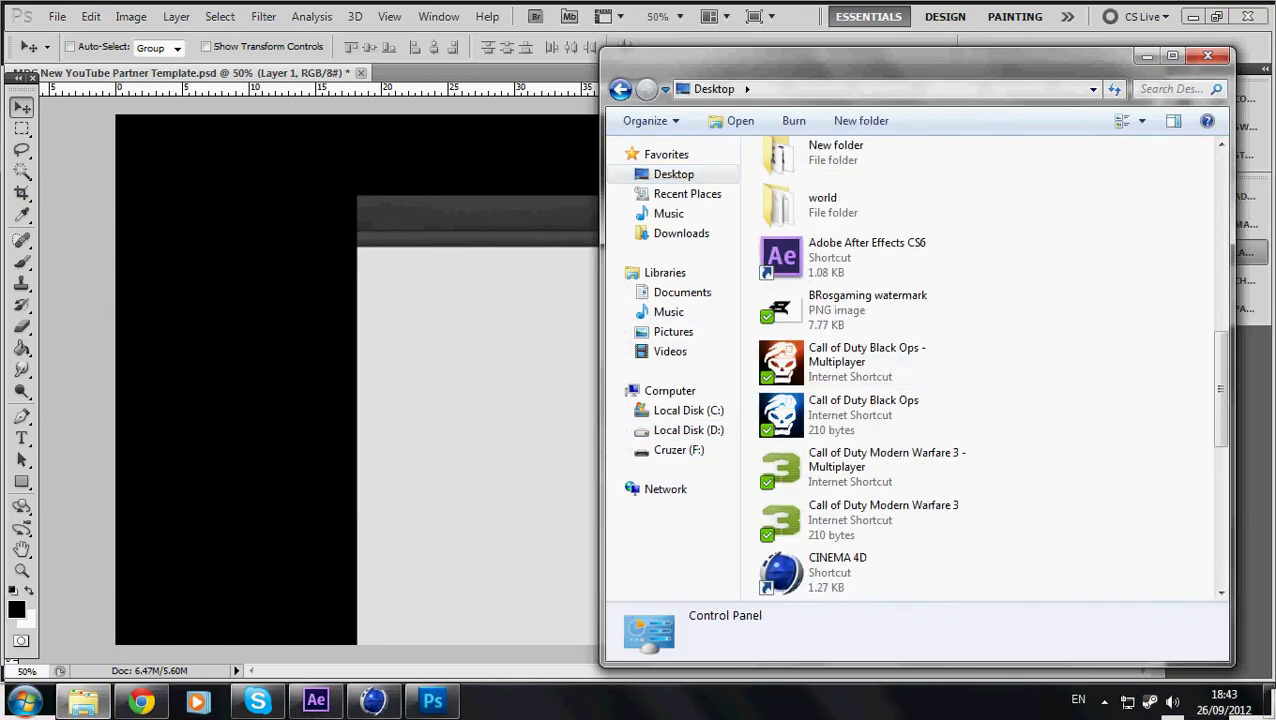
scroll(850, 415, down, 1)
- Place the fazeclan render in the YouTube template, partly off the canvas beside the content area
drag(840, 416, 500, 410)
drag(583, 378, 304, 456)
drag(604, 288, 405, 399)
drag(367, 478, 343, 460)
key(Return)
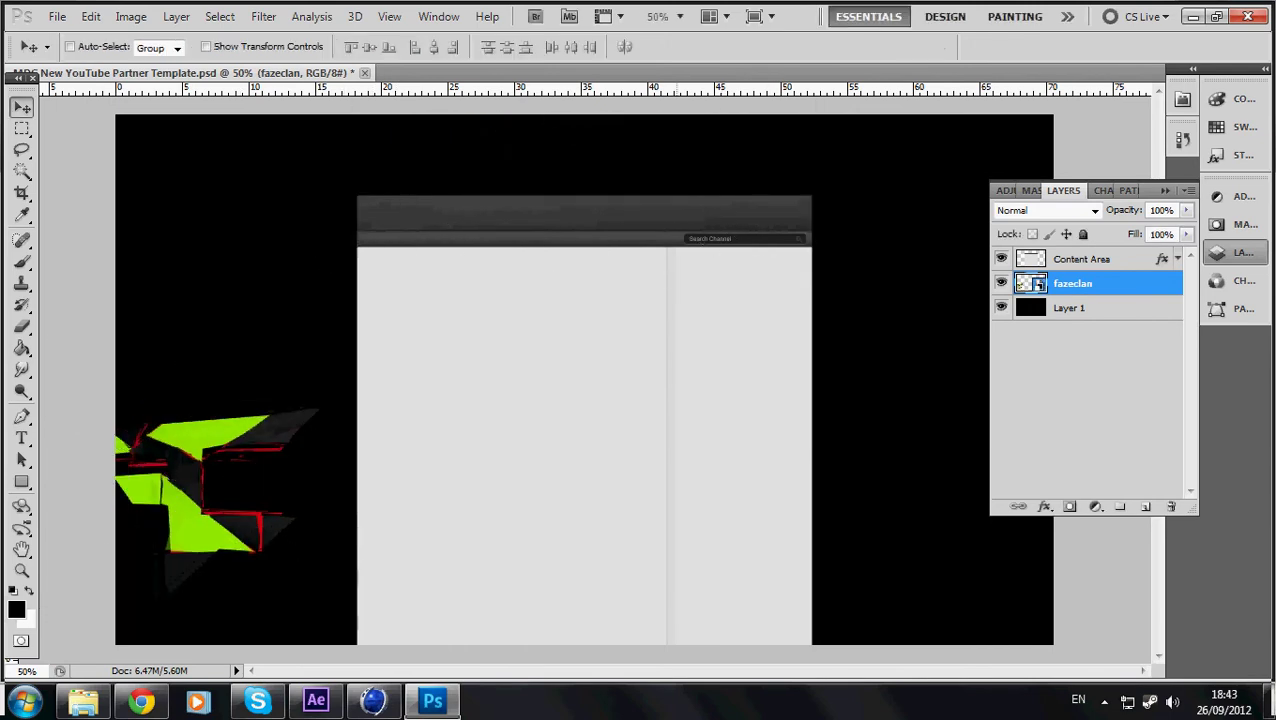
- Create a new 1980 x 1080 pixel RGB document with transparent background contents
click(55, 16)
click(74, 36)
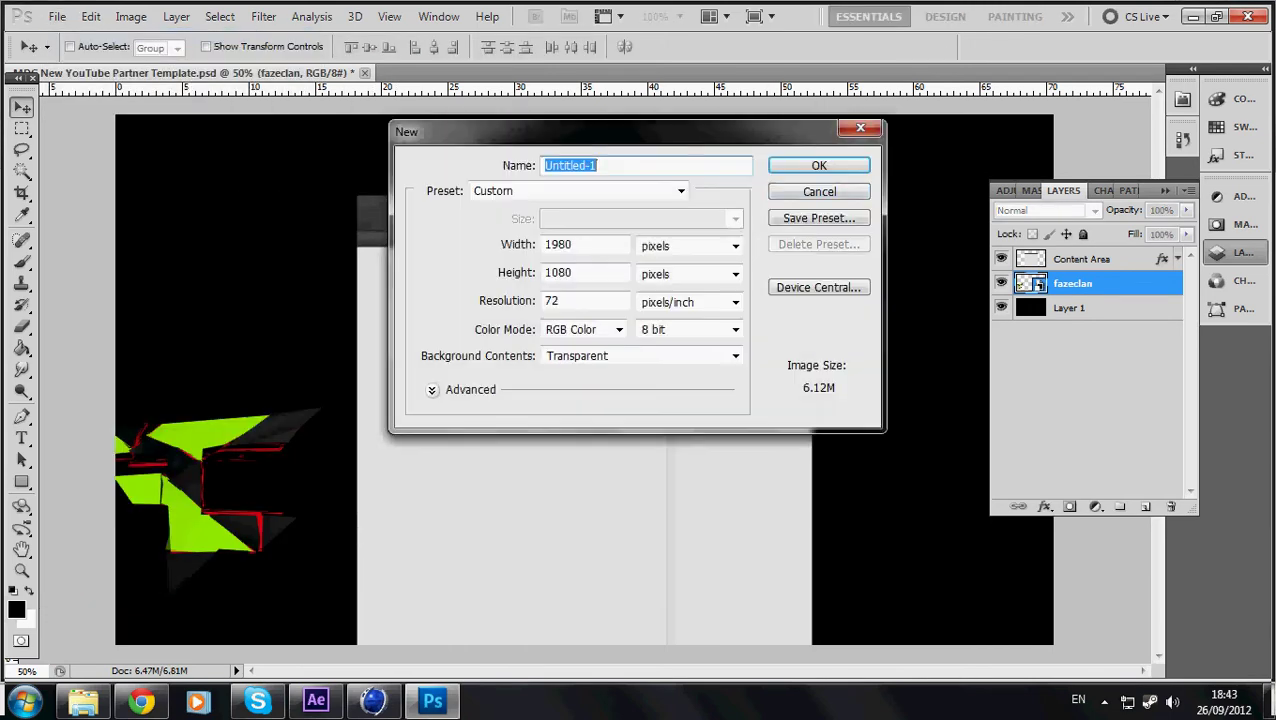
click(818, 191)
click(819, 166)
- Place the fazeclan PNG in the new document, rotated about -9.87 degrees, and rasterize its layer
click(83, 701)
drag(832, 414, 400, 390)
drag(905, 195, 869, 144)
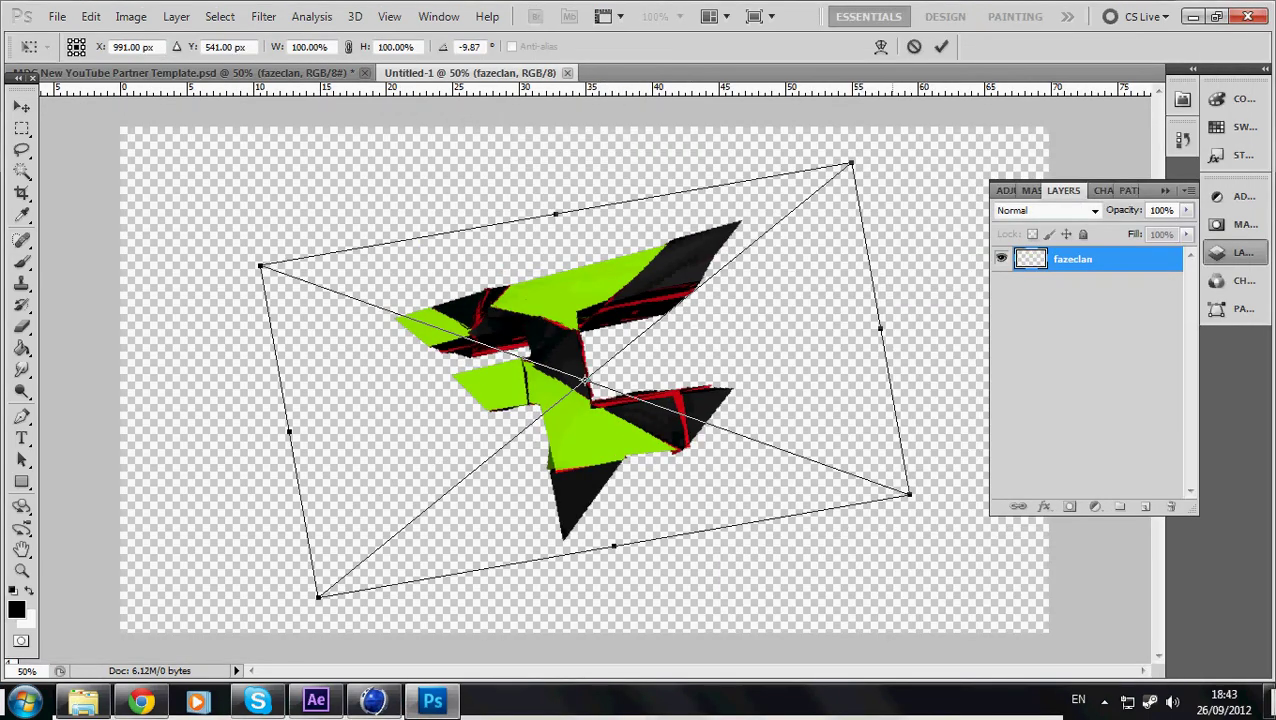
click(941, 47)
right_click(1130, 259)
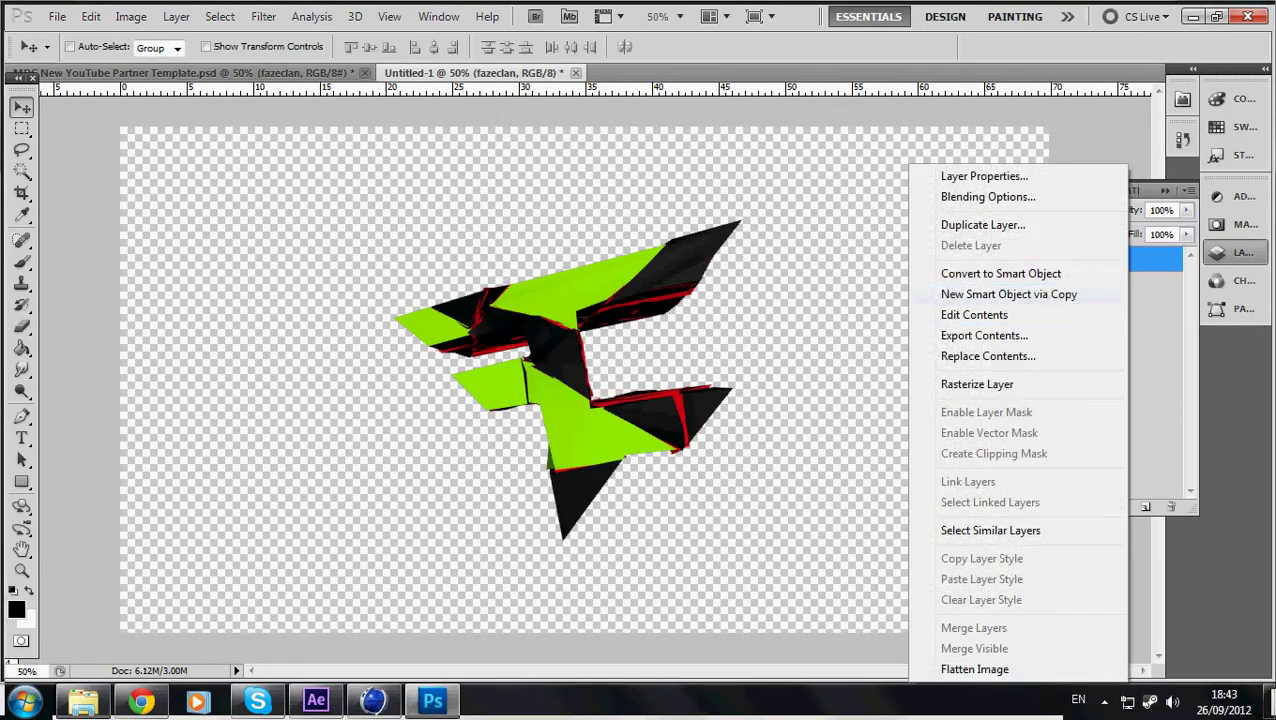
click(977, 384)
right_click(1092, 259)
click(940, 262)
click(765, 454)
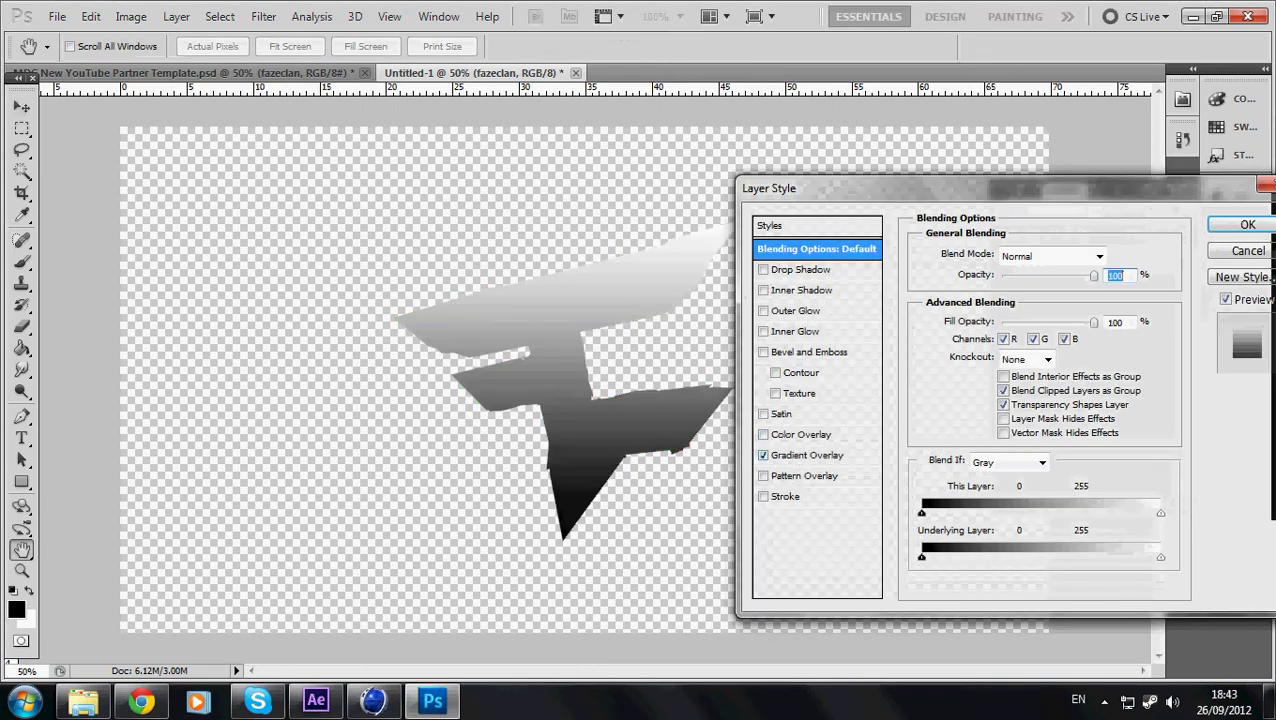
click(1050, 254)
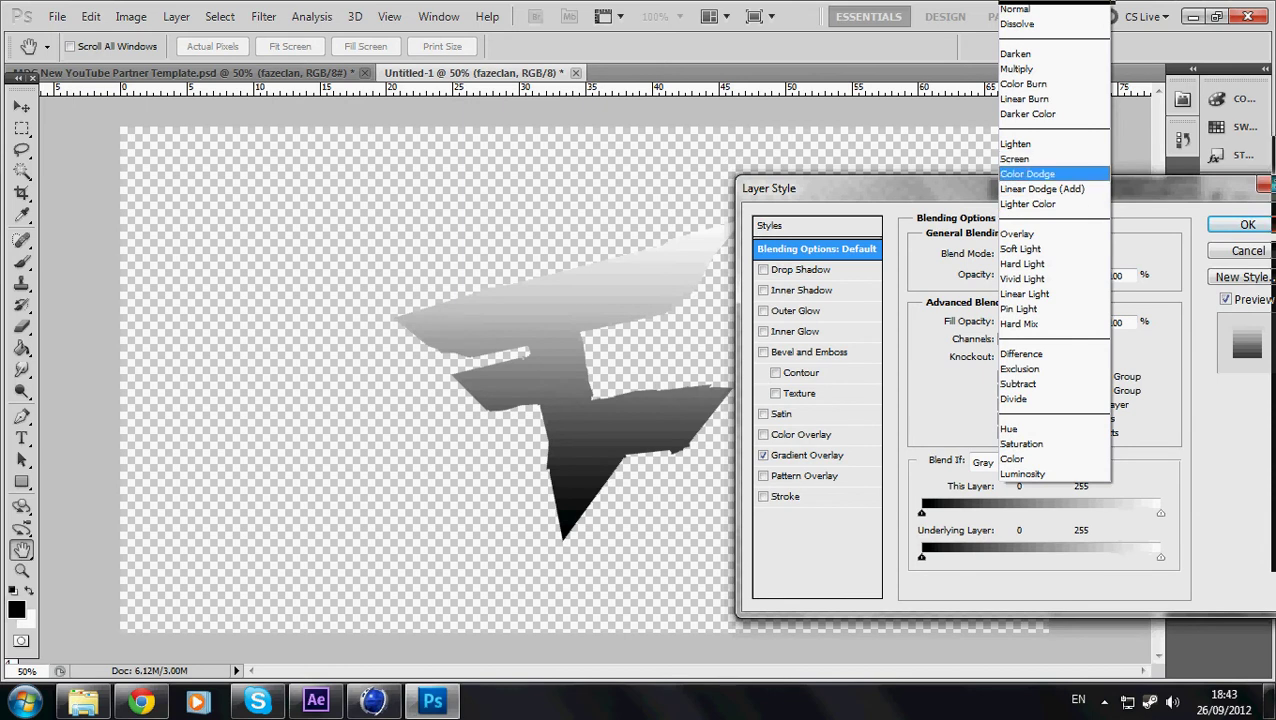
click(1016, 69)
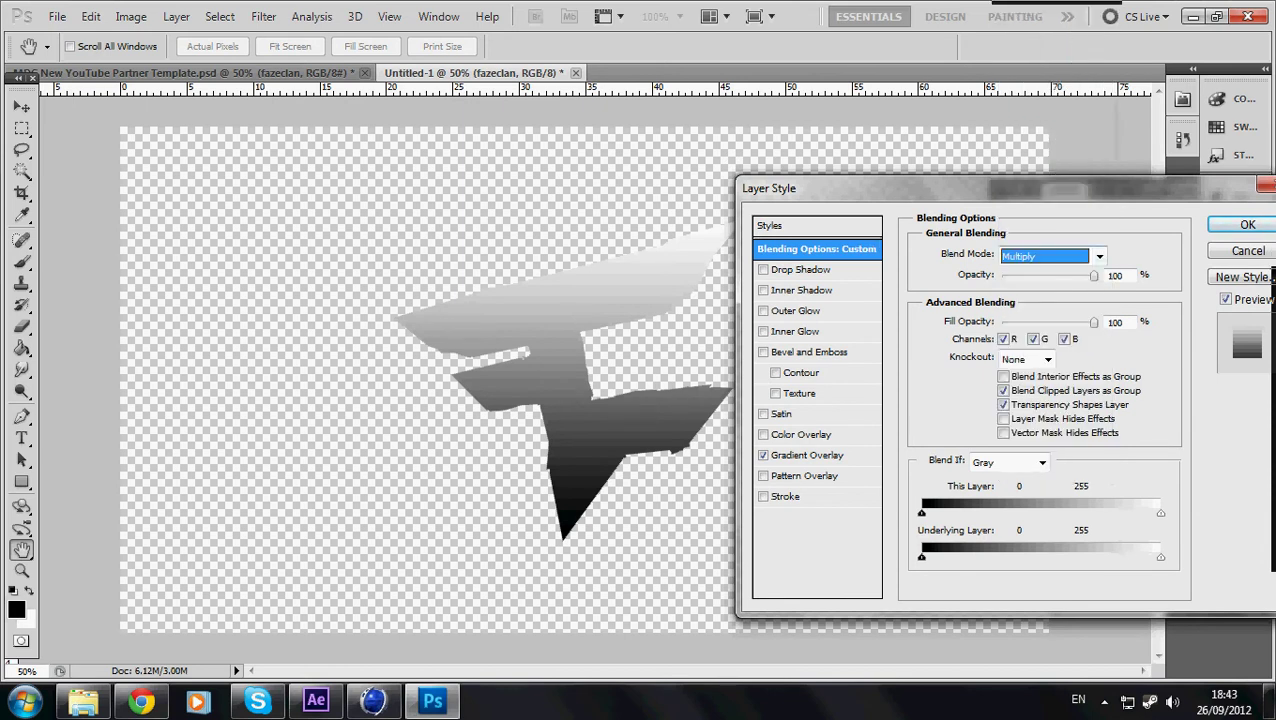
drag(1094, 276, 1040, 276)
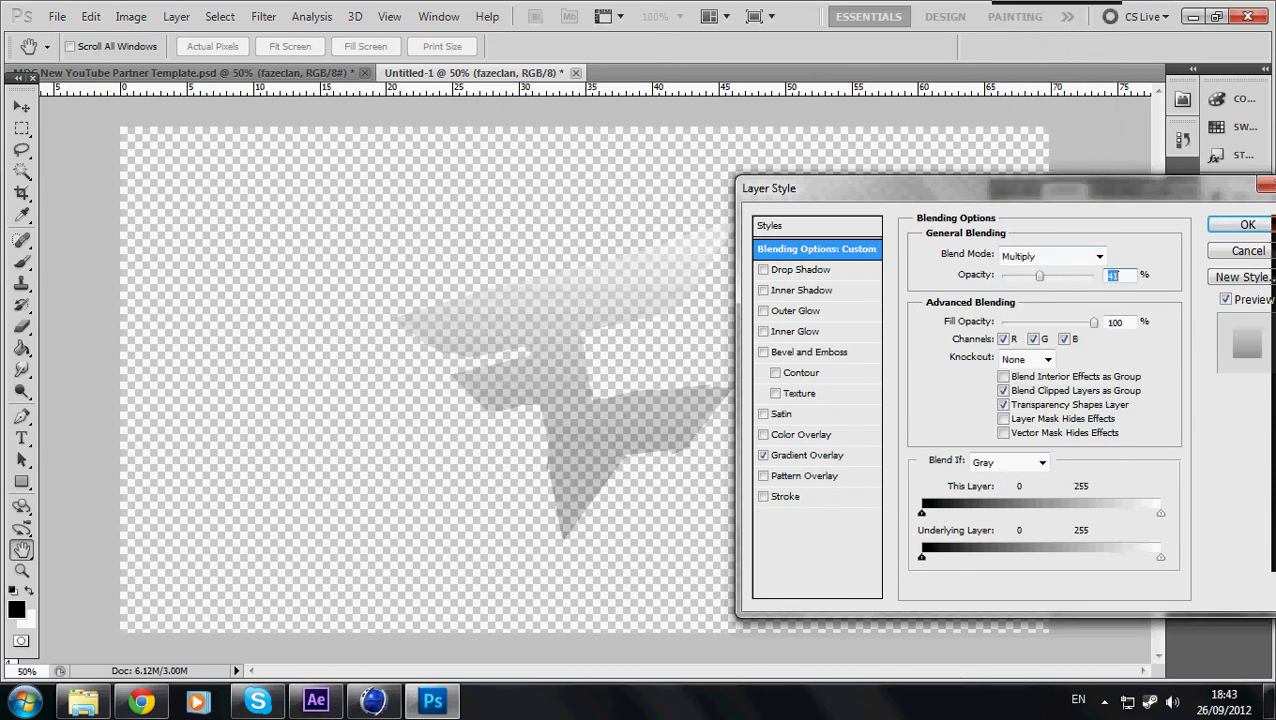
click(1262, 251)
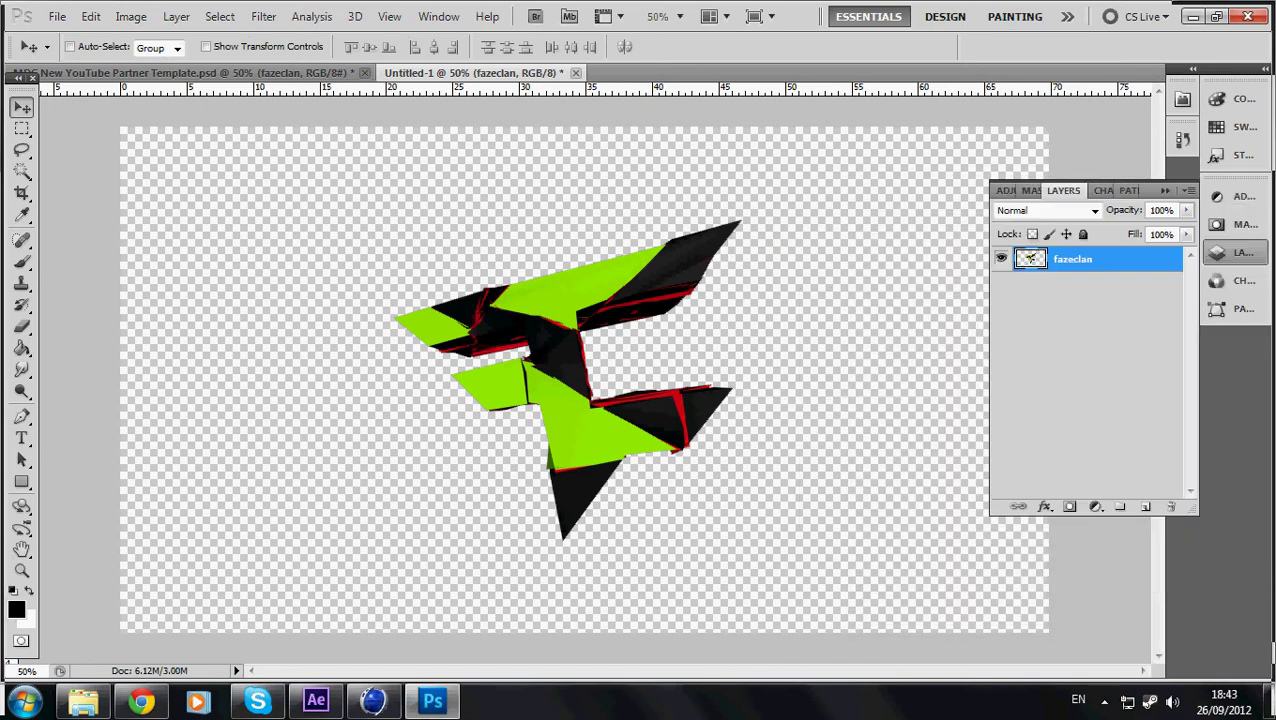
- Add a Gradient Overlay to the fazeclan layer with Multiply blend mode and 65% opacity
right_click(1100, 259)
click(965, 256)
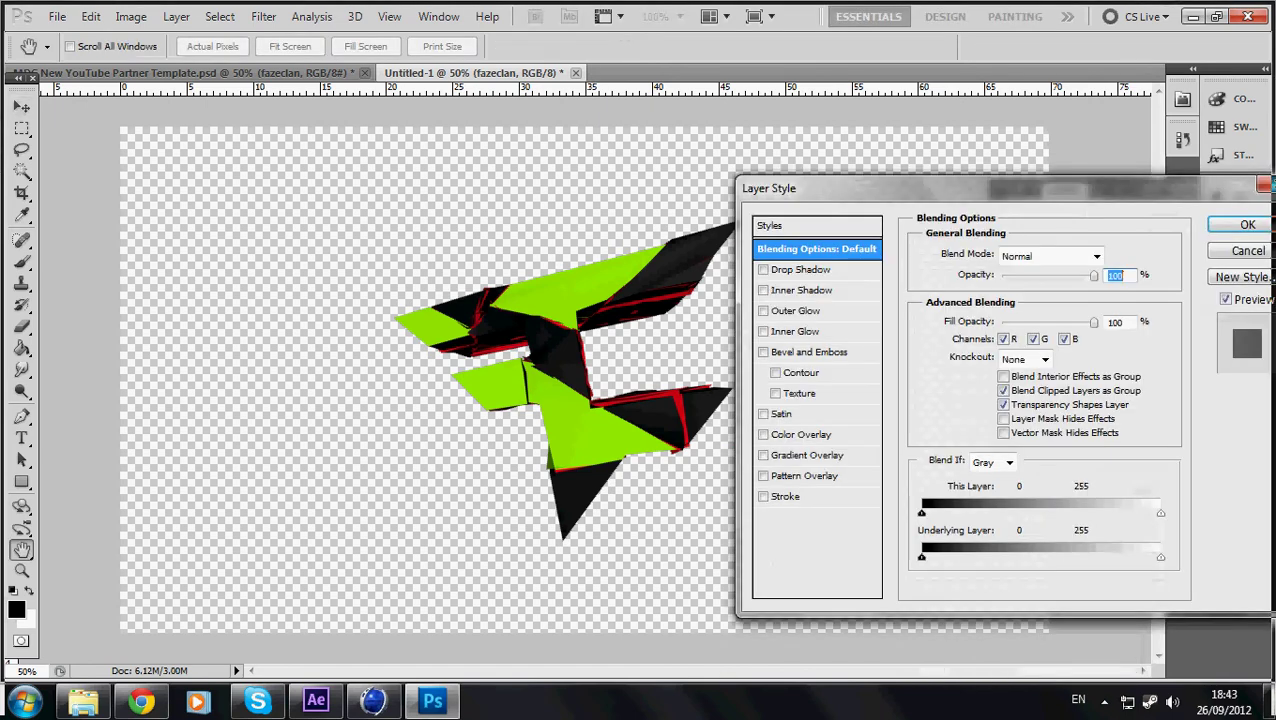
click(763, 455)
click(811, 455)
click(1040, 254)
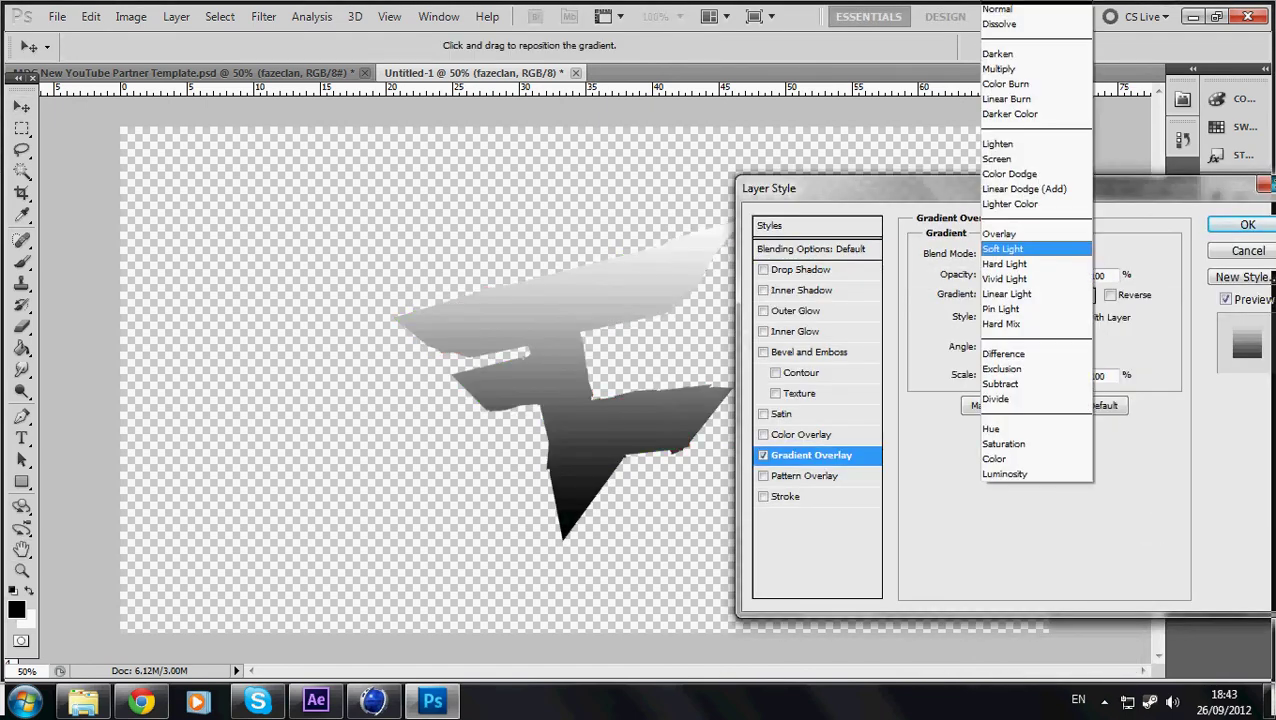
click(1000, 69)
mouse_move(1076, 275)
mouse_down()
mouse_move(1016, 275)
mouse_move(1057, 275)
mouse_move(1044, 275)
mouse_up()
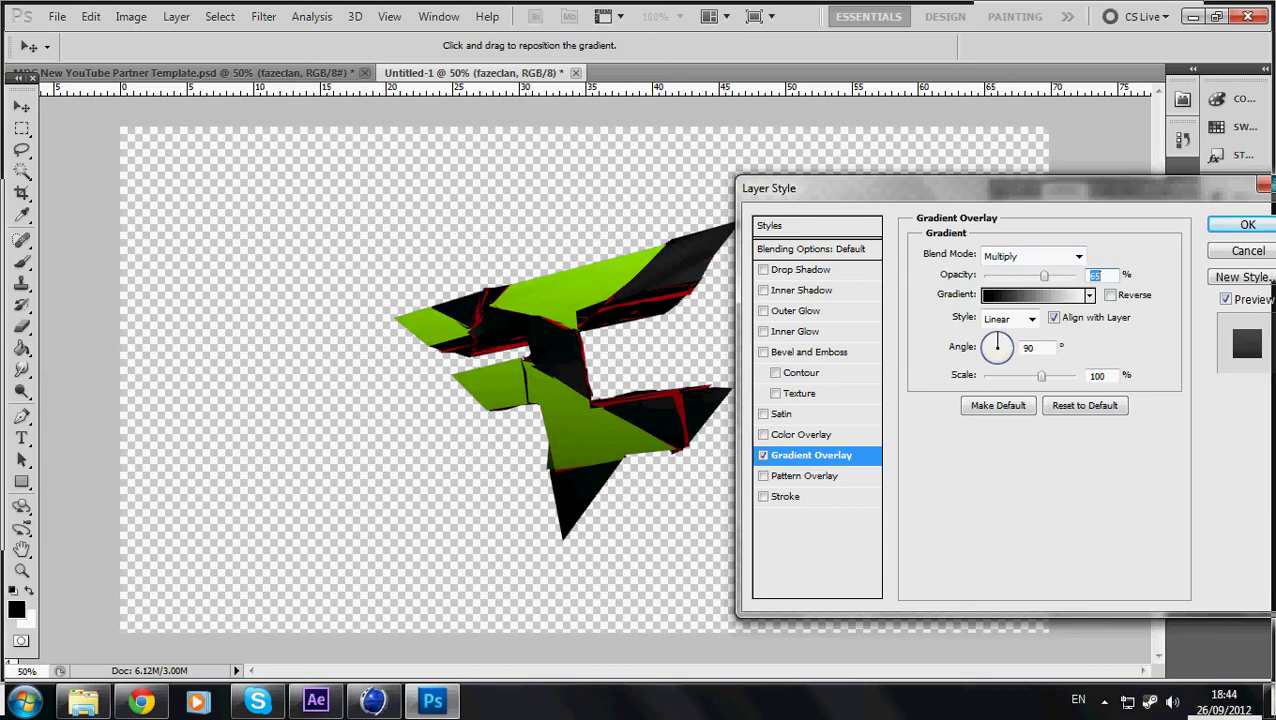
click(763, 496)
click(786, 496)
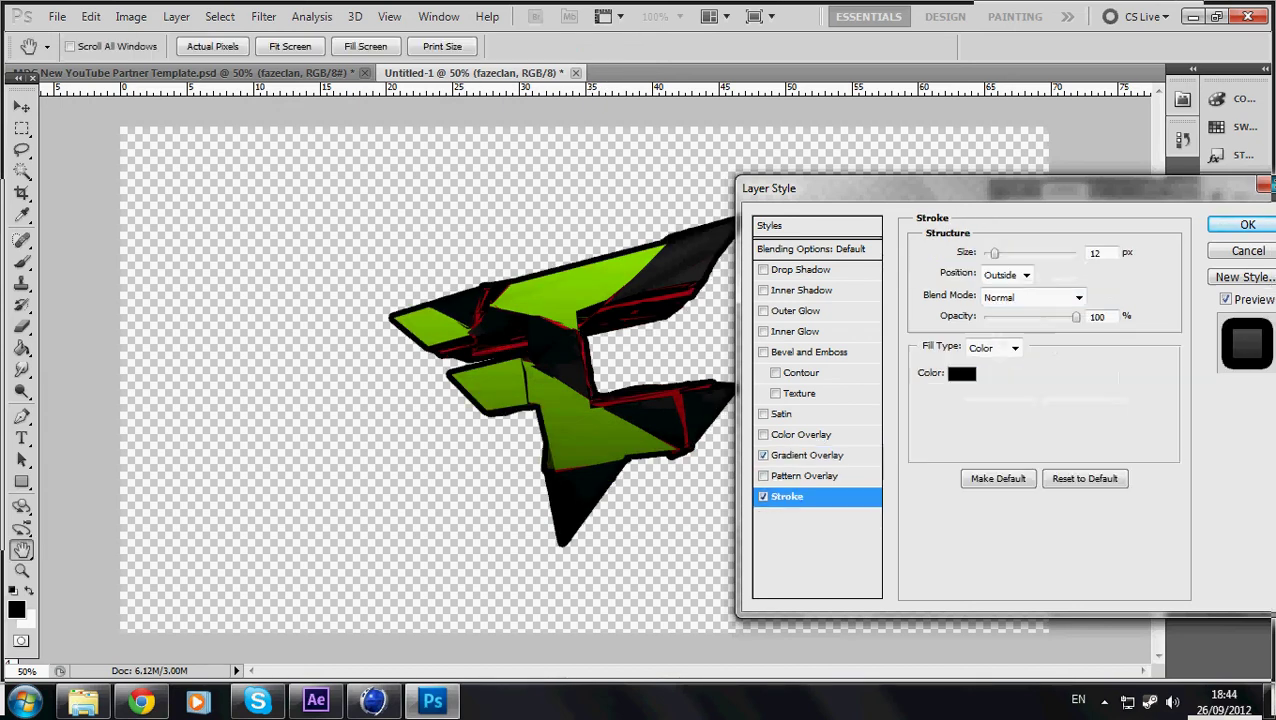
click(763, 496)
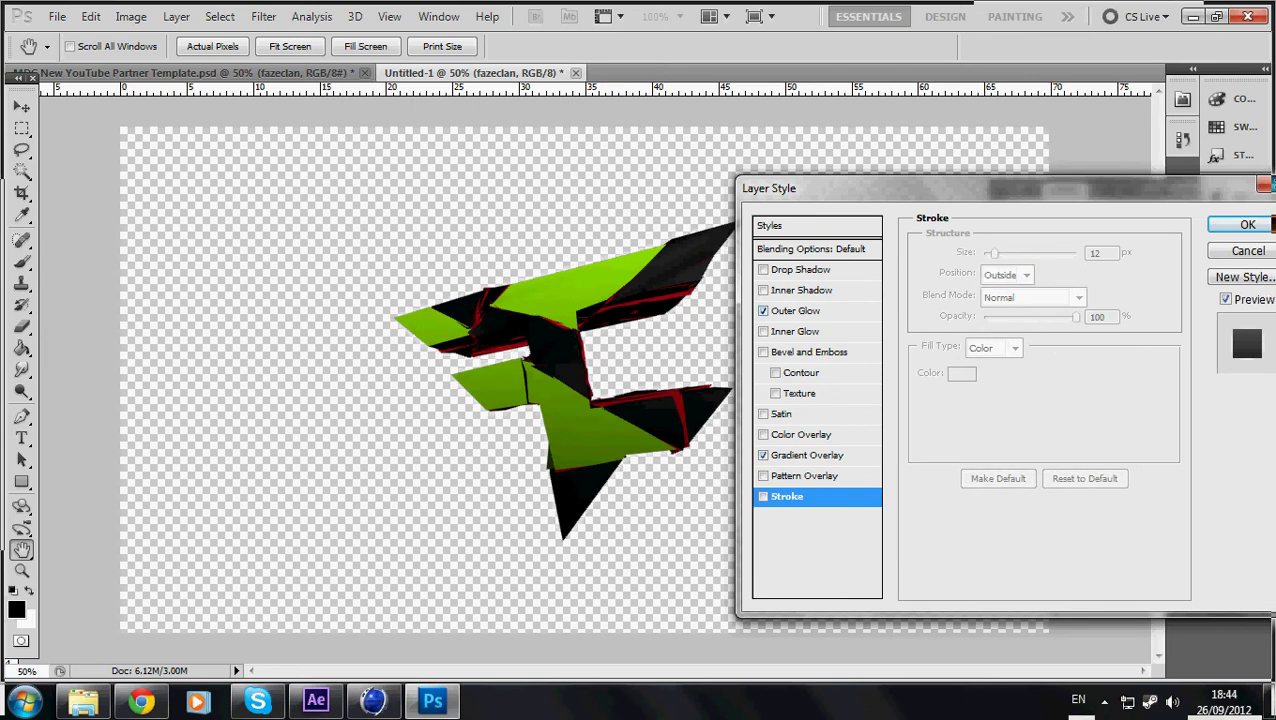
- Add an Inner Shadow to the logo with distance 0 px and size about 62 px, and apply the layer style
click(763, 290)
click(803, 290)
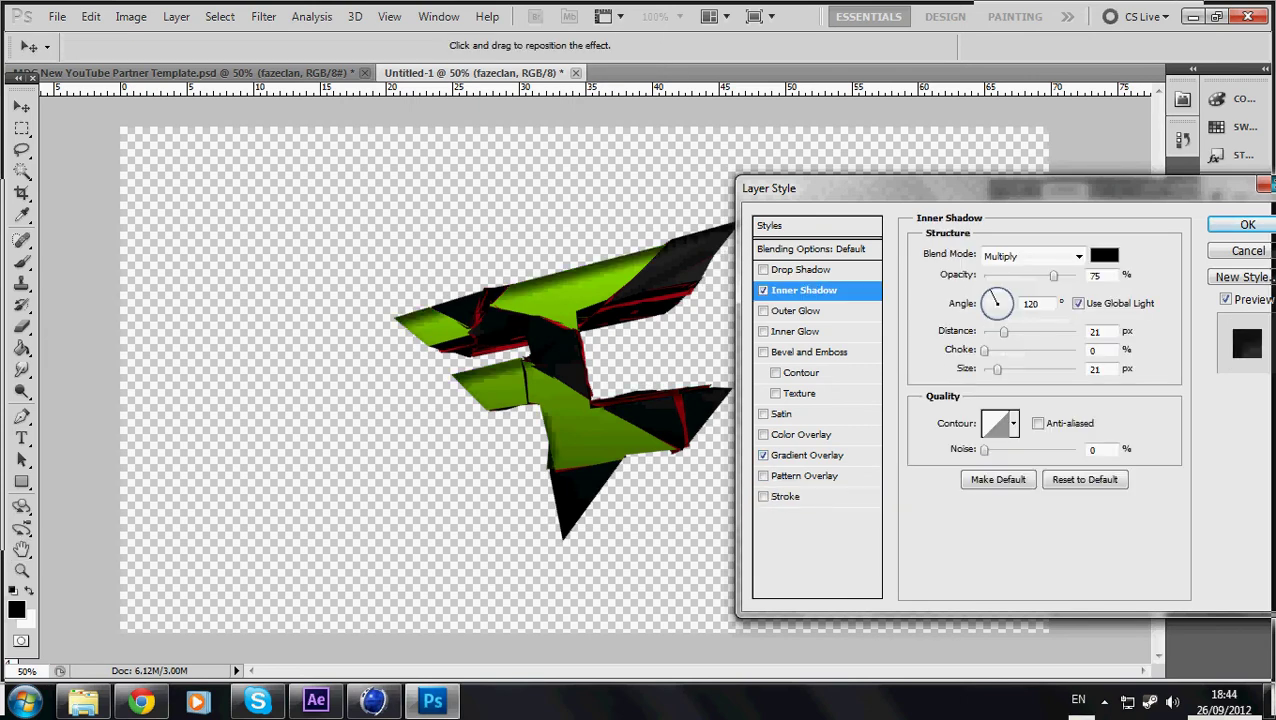
drag(1004, 331, 984, 331)
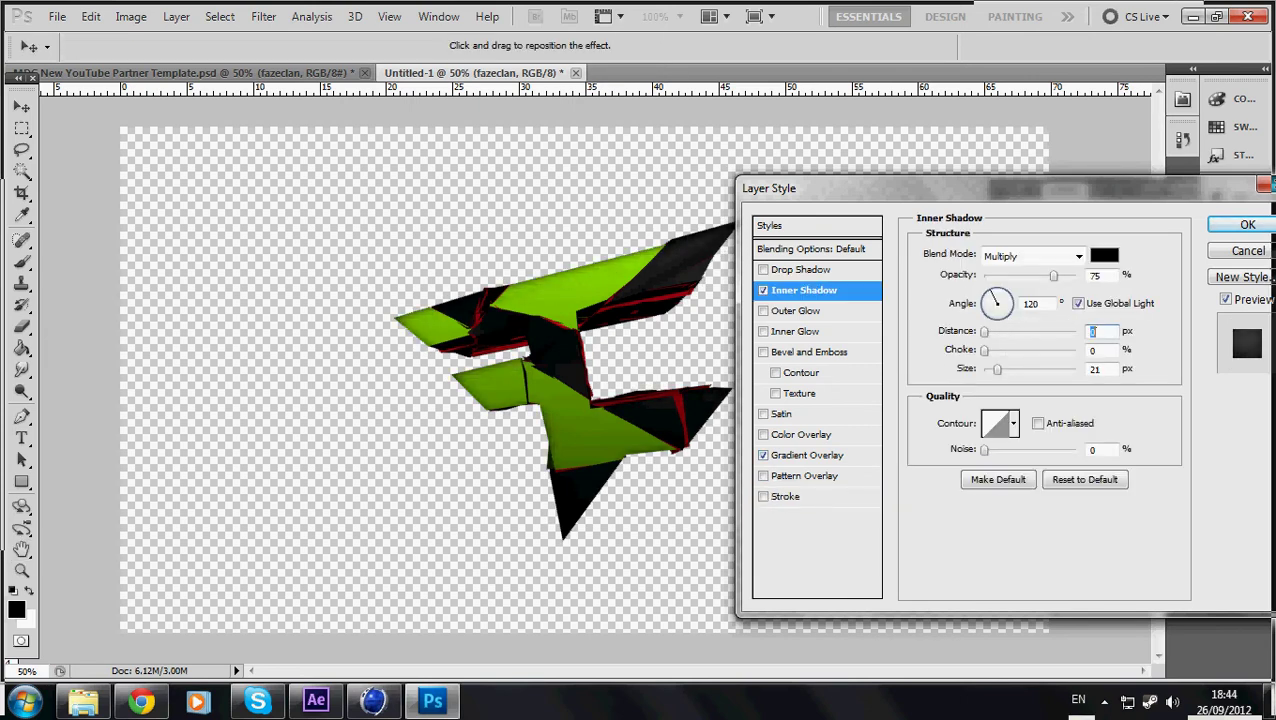
drag(1005, 369, 1011, 369)
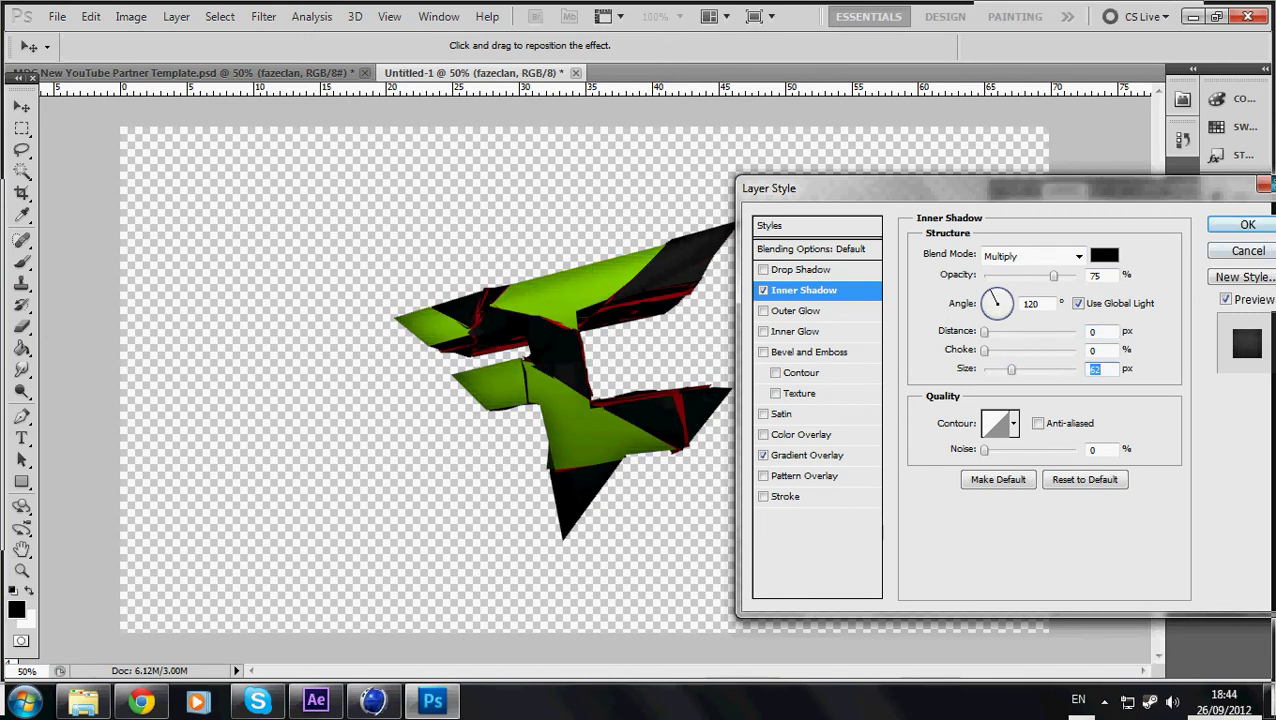
key(Return)
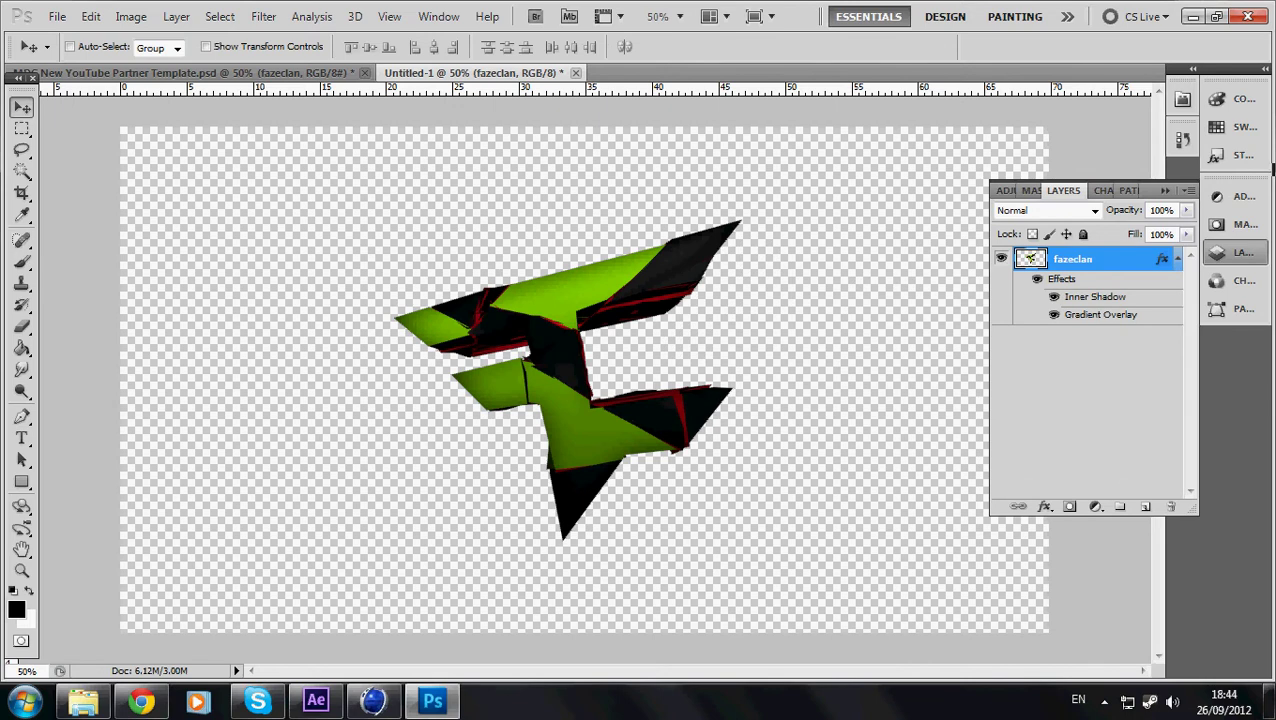
- Copy the styled logo into the YouTube template and delete the fazeclan layer placed there earlier
click(1177, 258)
drag(560, 380, 720, 215)
click(1085, 307)
key(Delete)
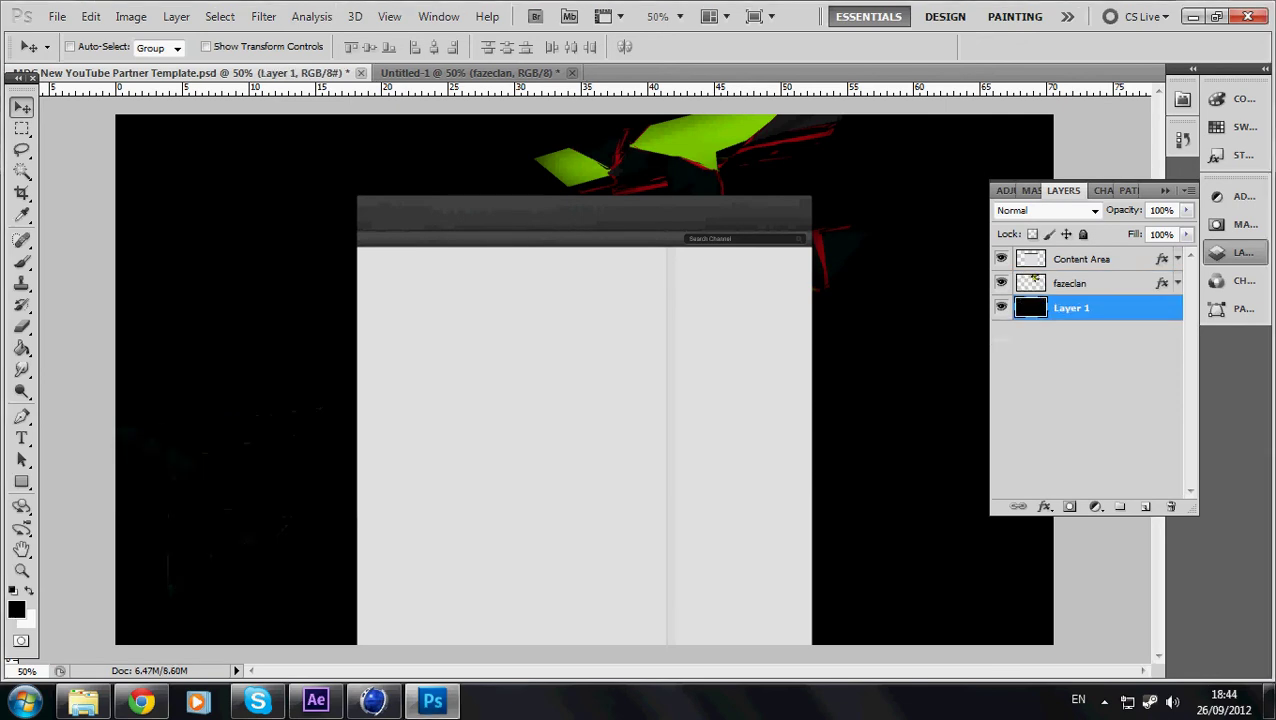
- Switch to Cinema 4D and render the logo as cel line art in the Picture Viewer, overwriting the fazeclan PNG
click(373, 701)
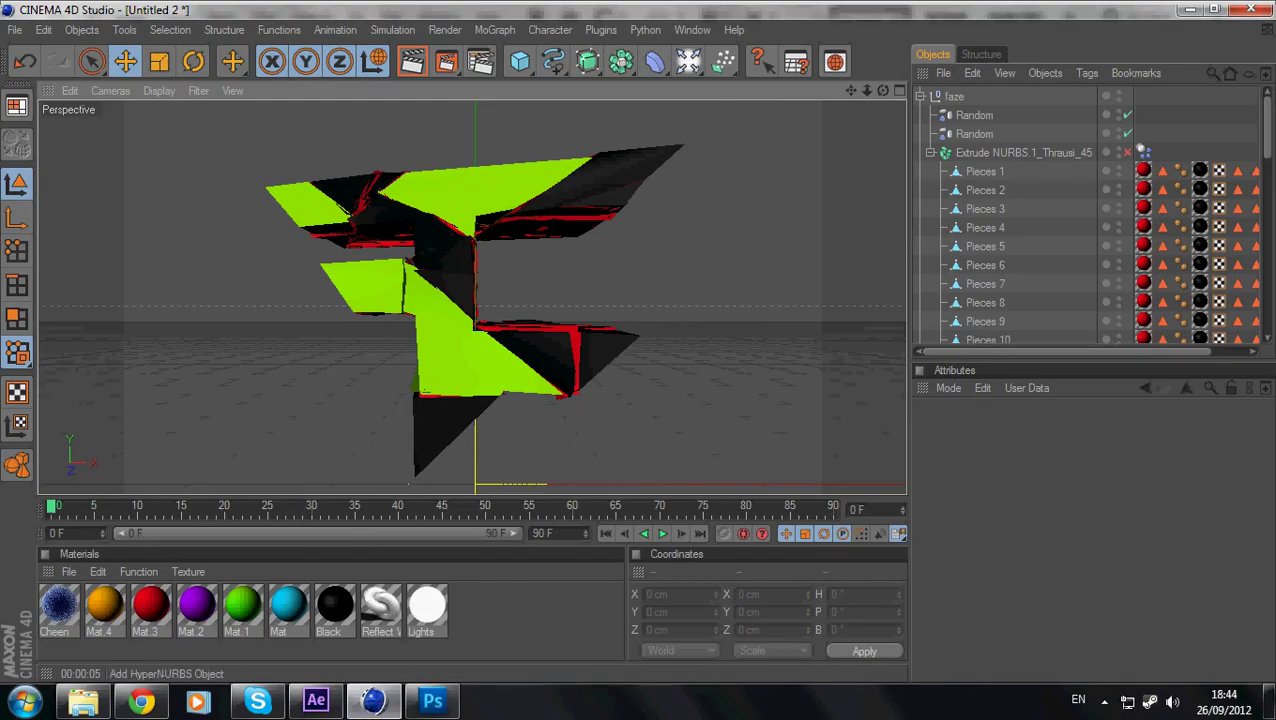
key(ctrl+b)
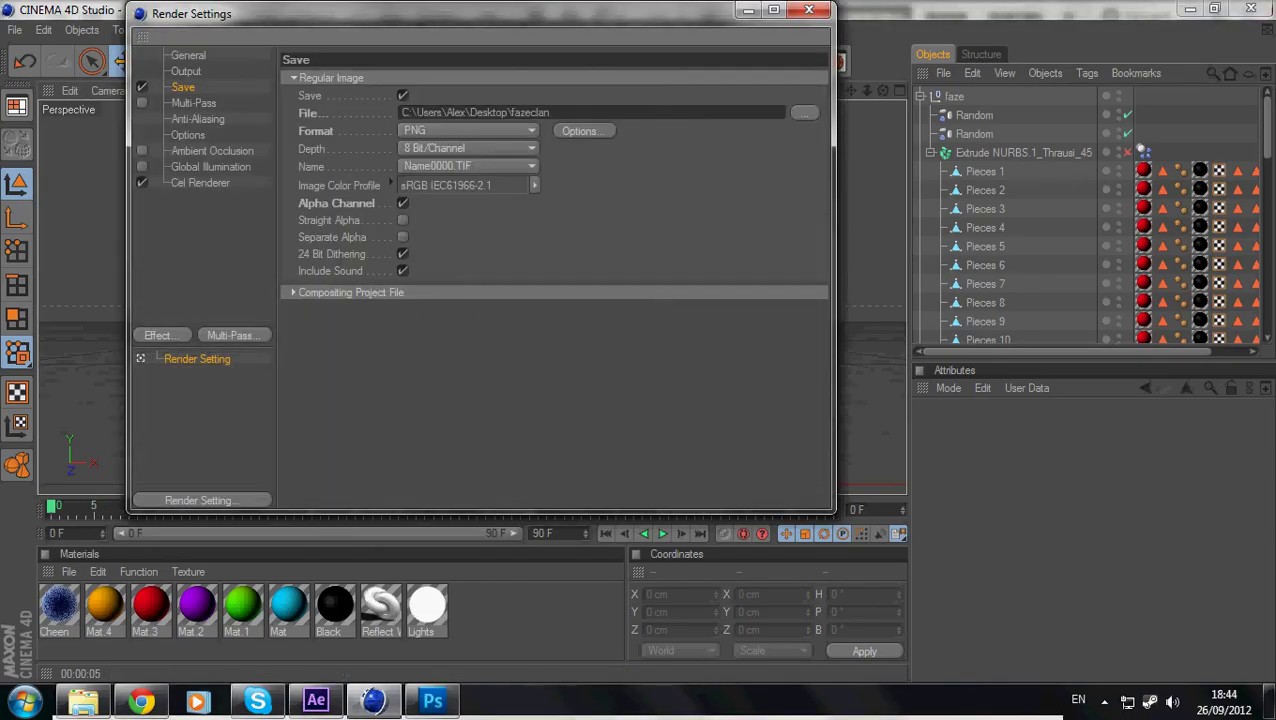
click(809, 10)
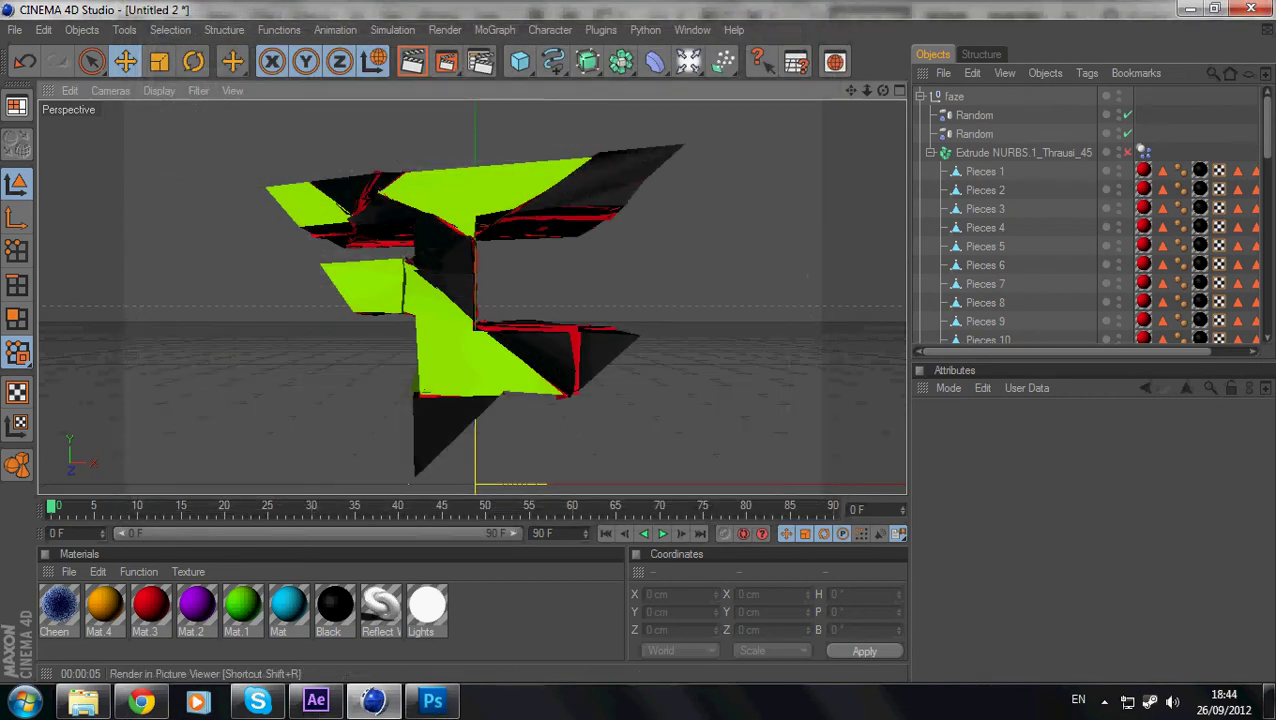
key(shift+r)
key(Return)
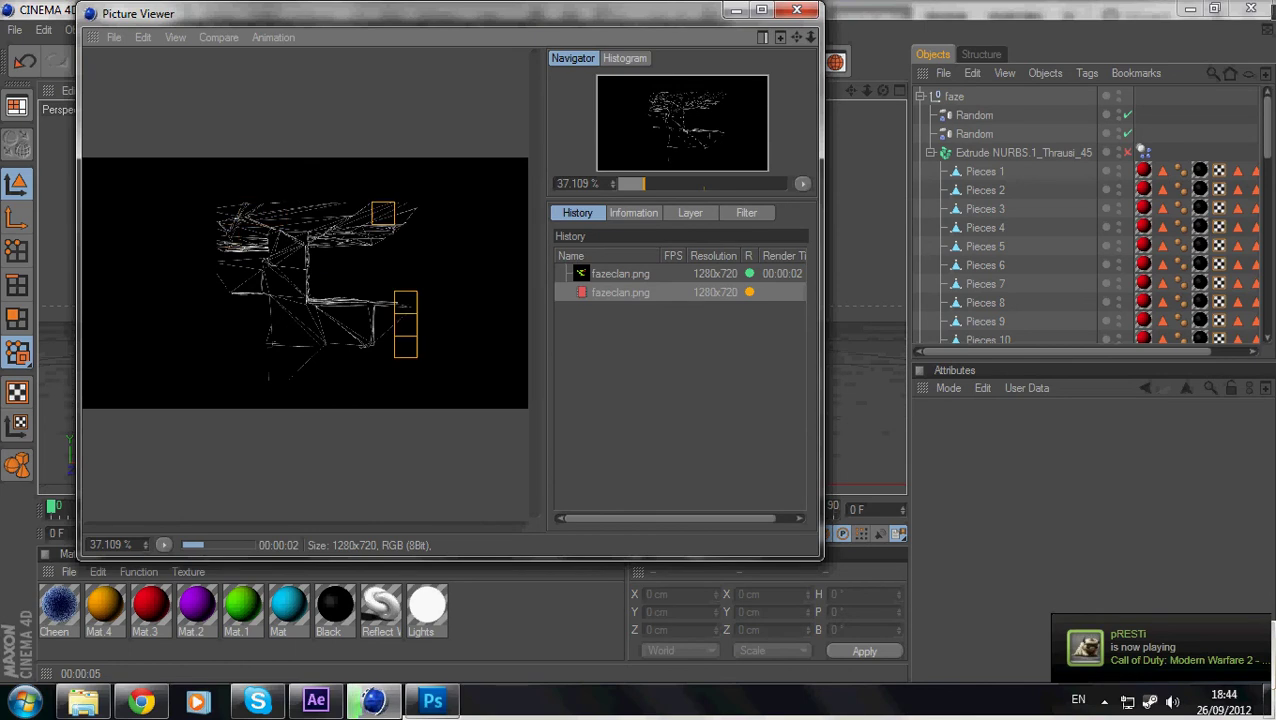
click(797, 10)
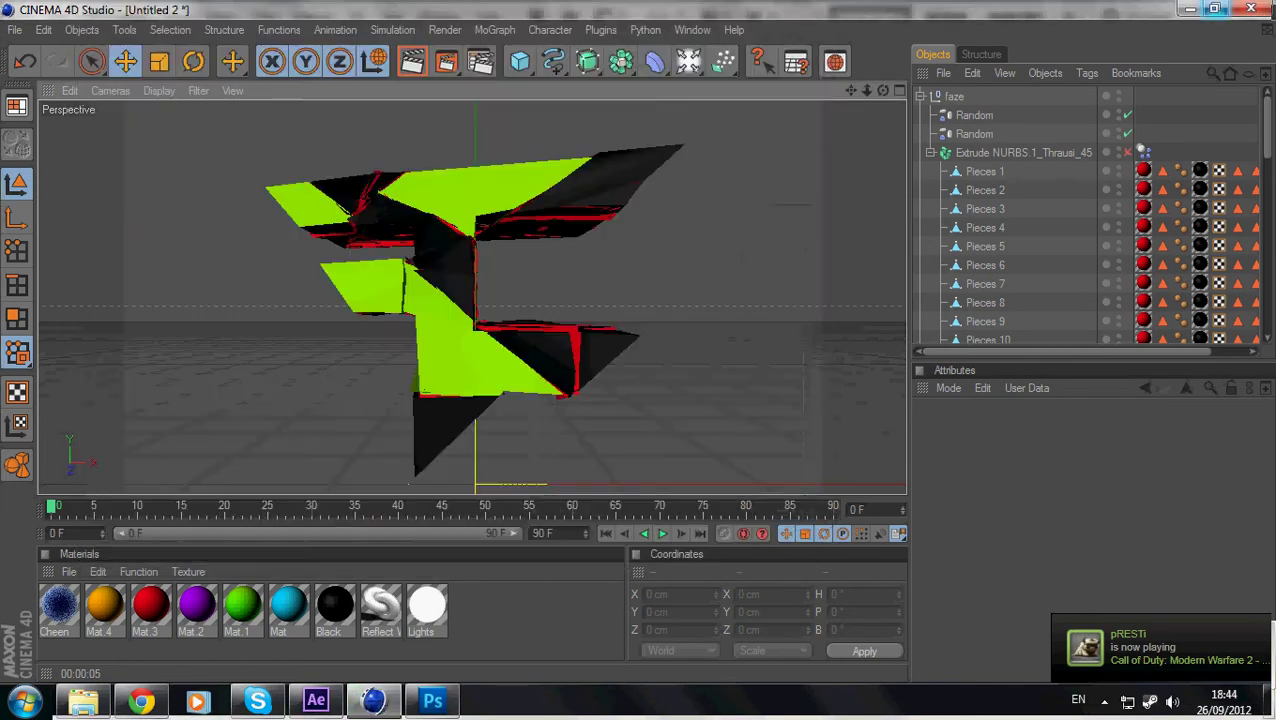
click(1189, 9)
- Return to Photoshop and delete the copied fazeclan logo layer from the YouTube template
click(83, 700)
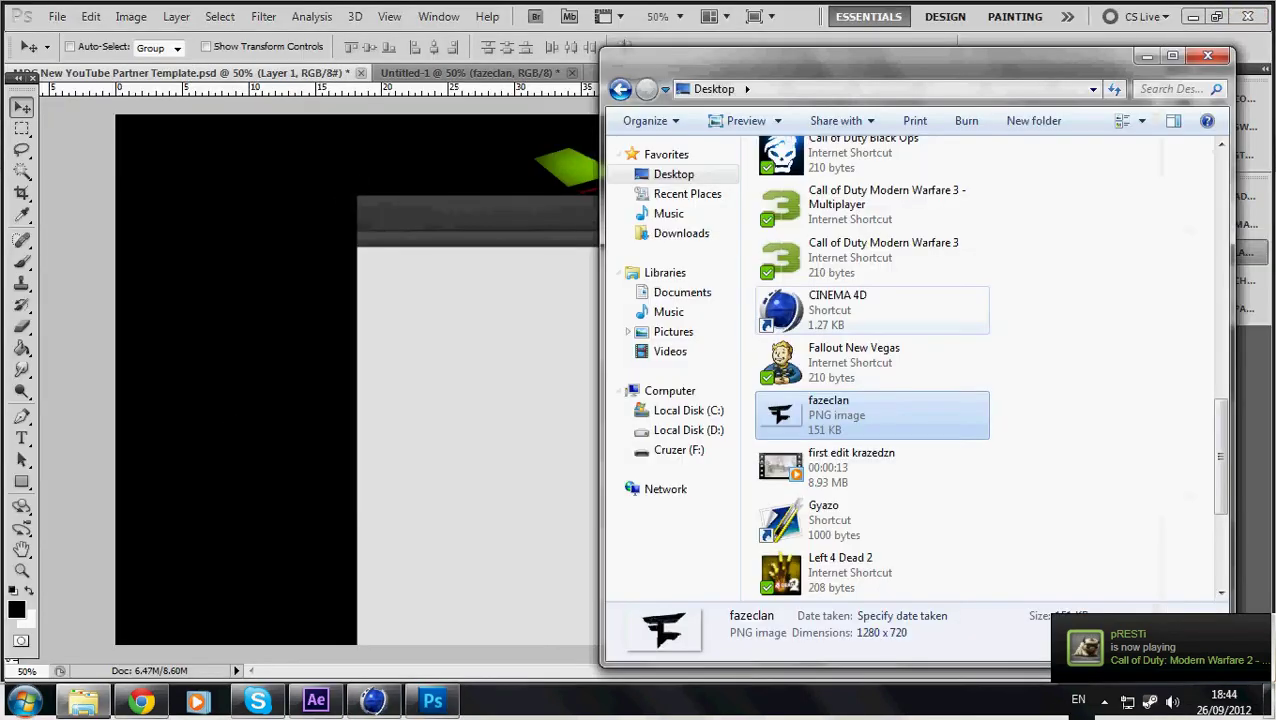
click(1146, 55)
click(1100, 283)
key(Delete)
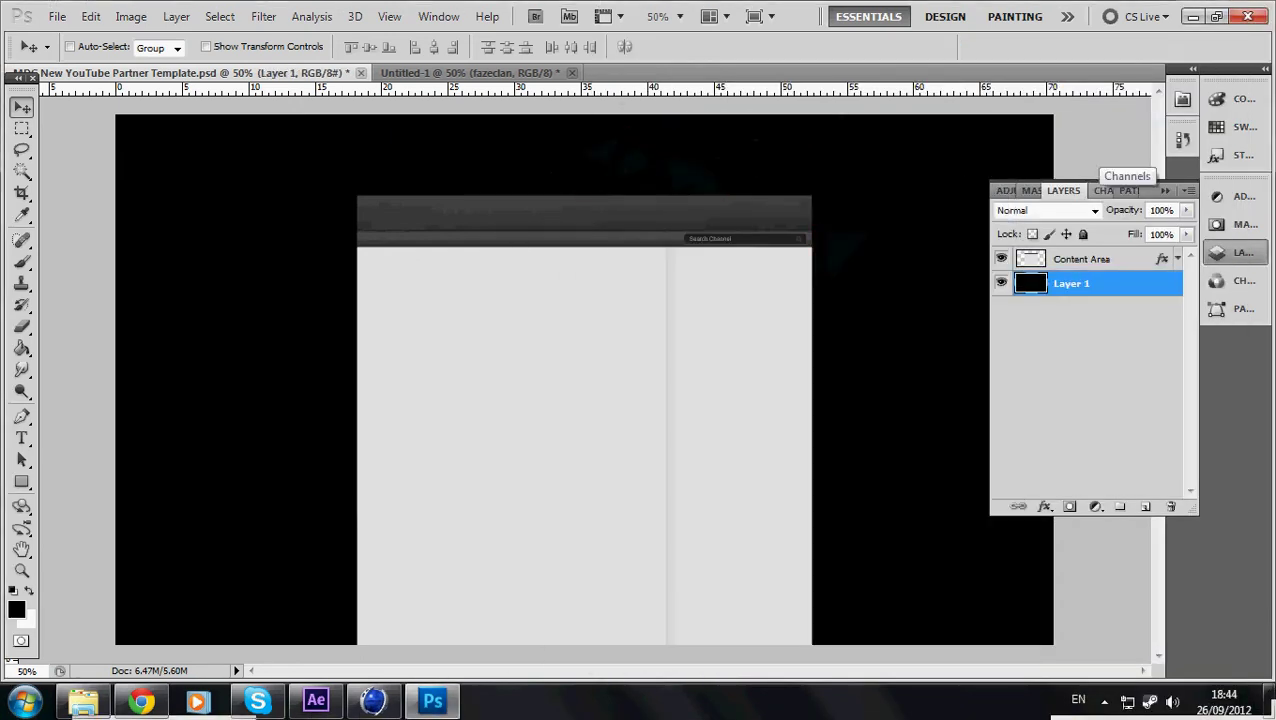
- Place the re-rendered fazeclan PNG from the Desktop into Untitled-1 above the styled logo
click(470, 72)
click(83, 700)
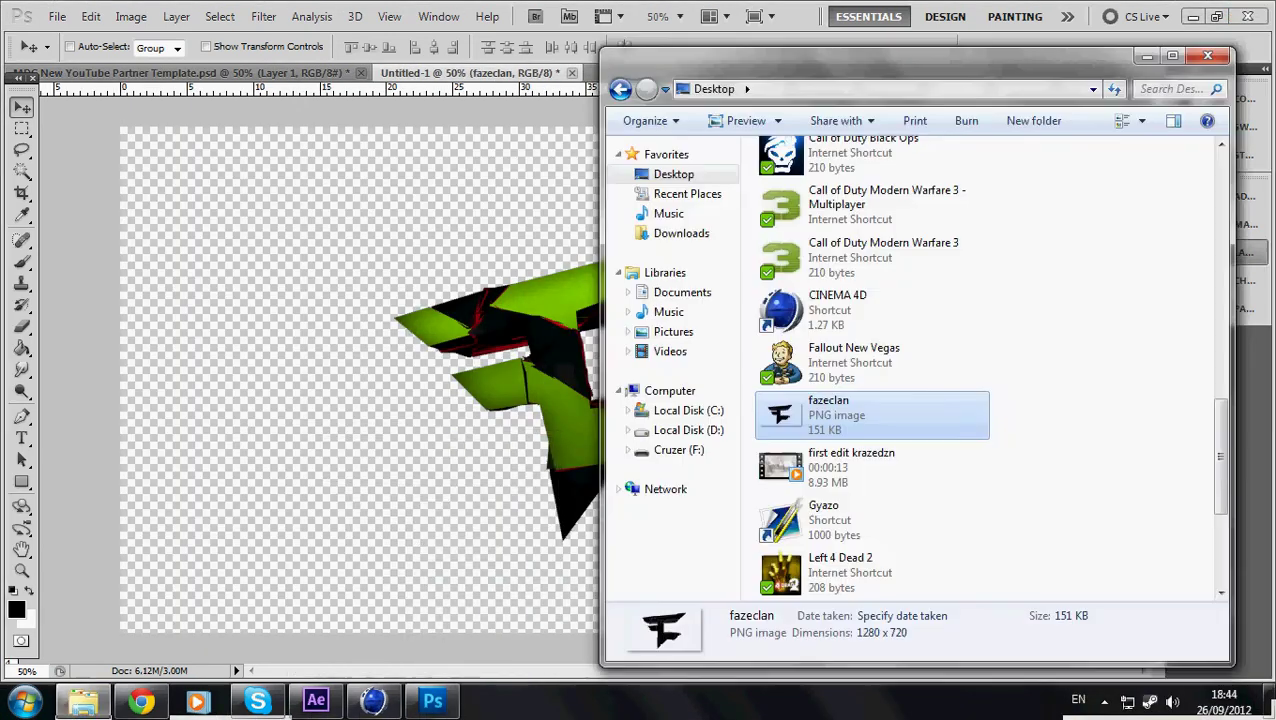
click(860, 467)
scroll(860, 470, down, 5)
scroll(860, 470, up, 3)
click(860, 318)
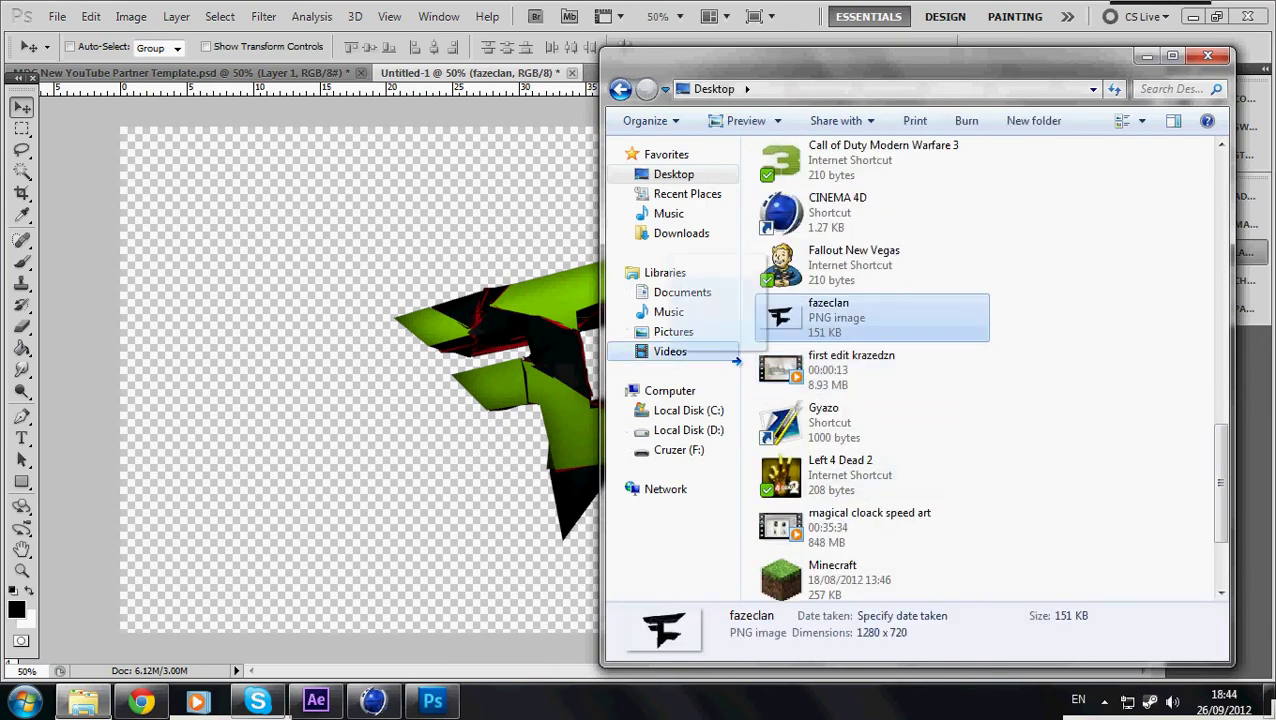
drag(860, 318, 480, 340)
- Rotate the placed line render about -11.26 degrees, commit it, and nudge it up to line up with the logo beneath
mouse_move(600, 380)
mouse_down()
mouse_move(583, 357)
mouse_move(583, 374)
mouse_up()
drag(900, 560, 931, 492)
drag(739, 430, 755, 437)
key(Right)
key(Right)
key(Right)
key(Left)
key(Left)
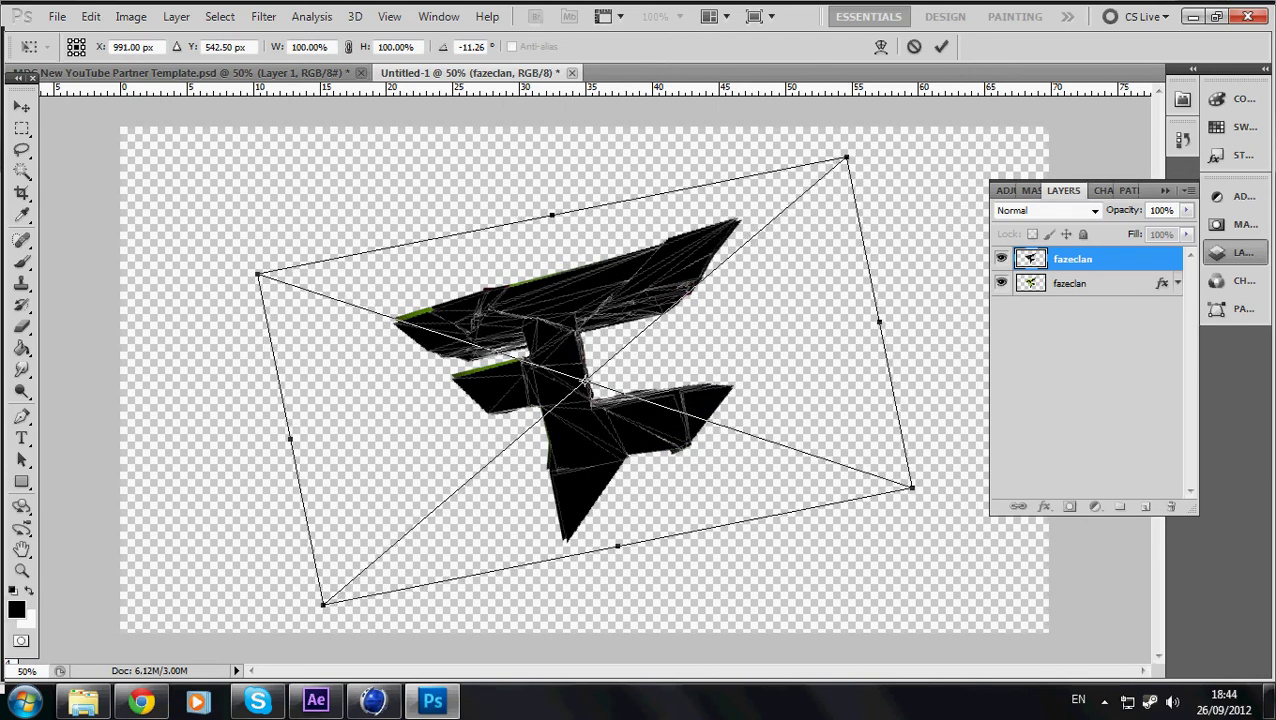
click(941, 46)
key(Up)
key(Up)
key(Up)
key(Up)
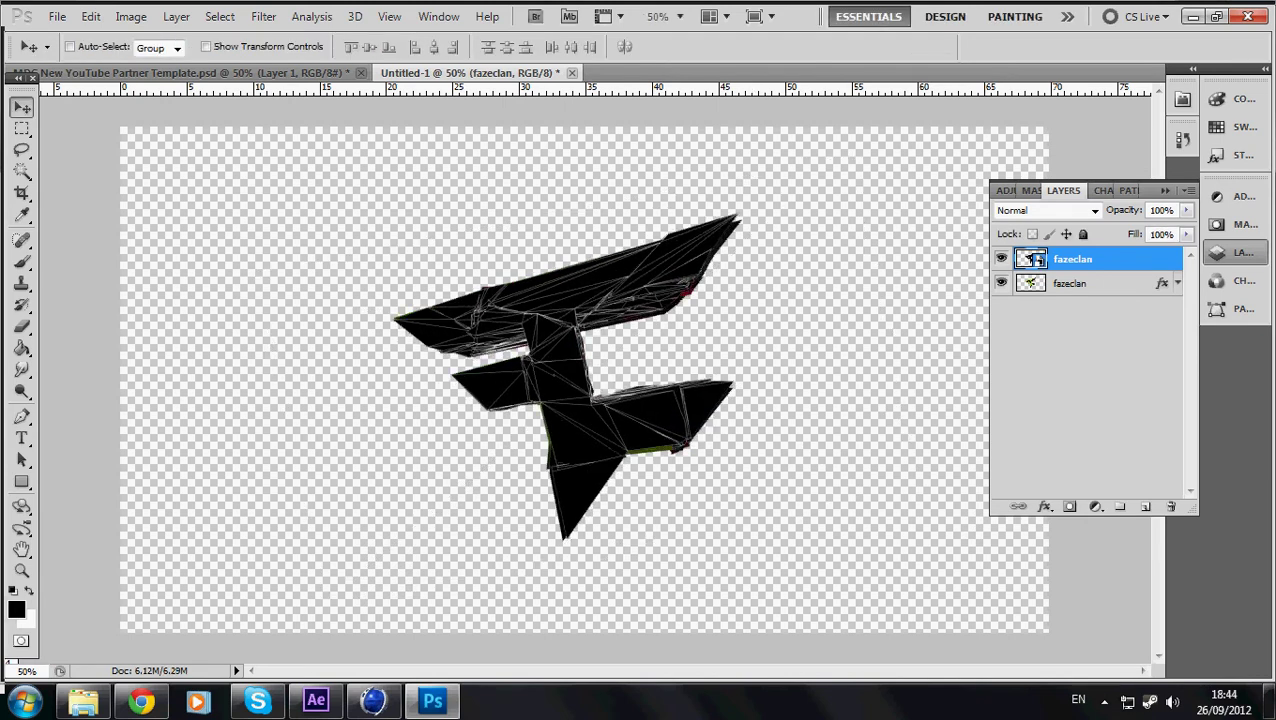
- Set the upper fazeclan line-render layer's blend mode to Screen and its opacity to 45%
click(1047, 210)
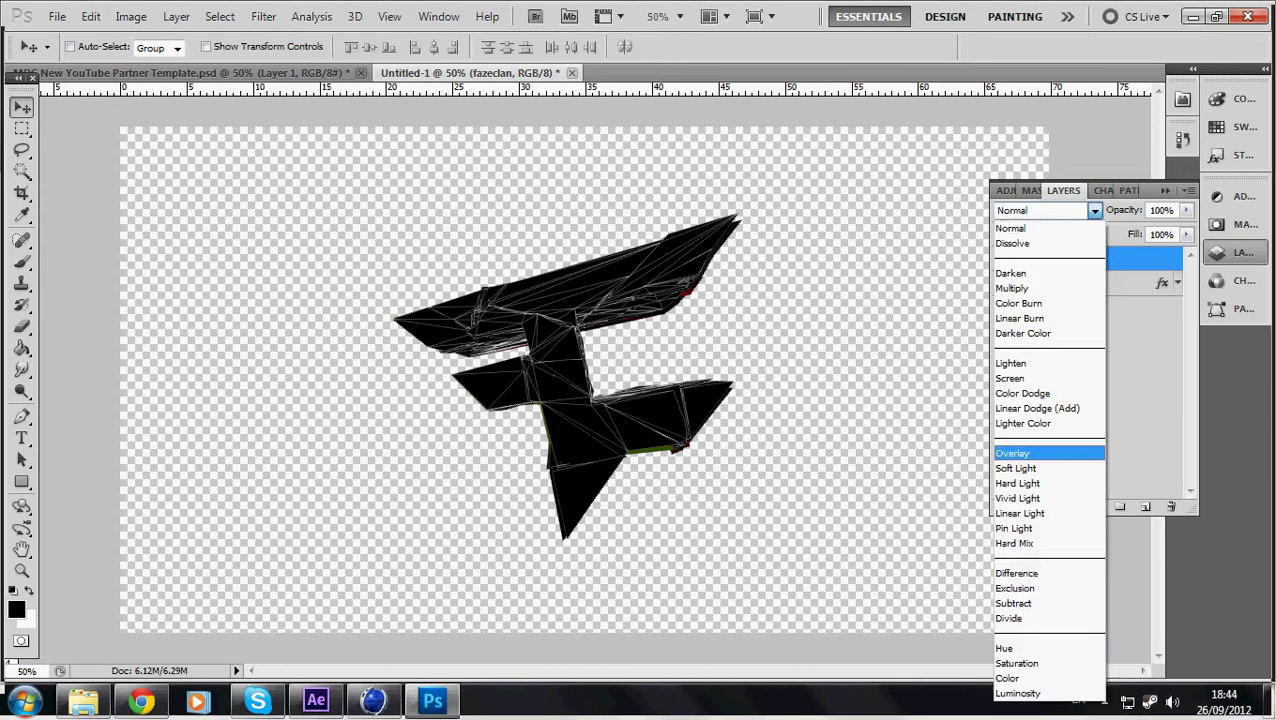
click(1030, 538)
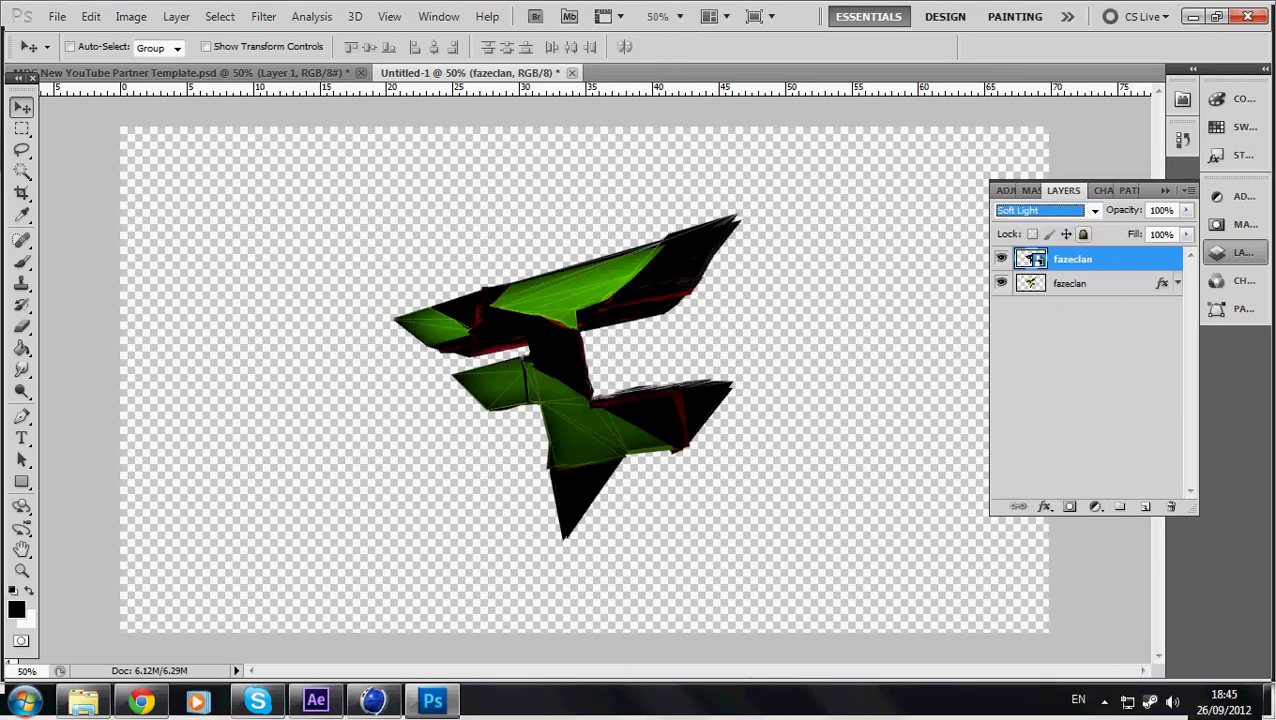
click(1094, 210)
click(1012, 378)
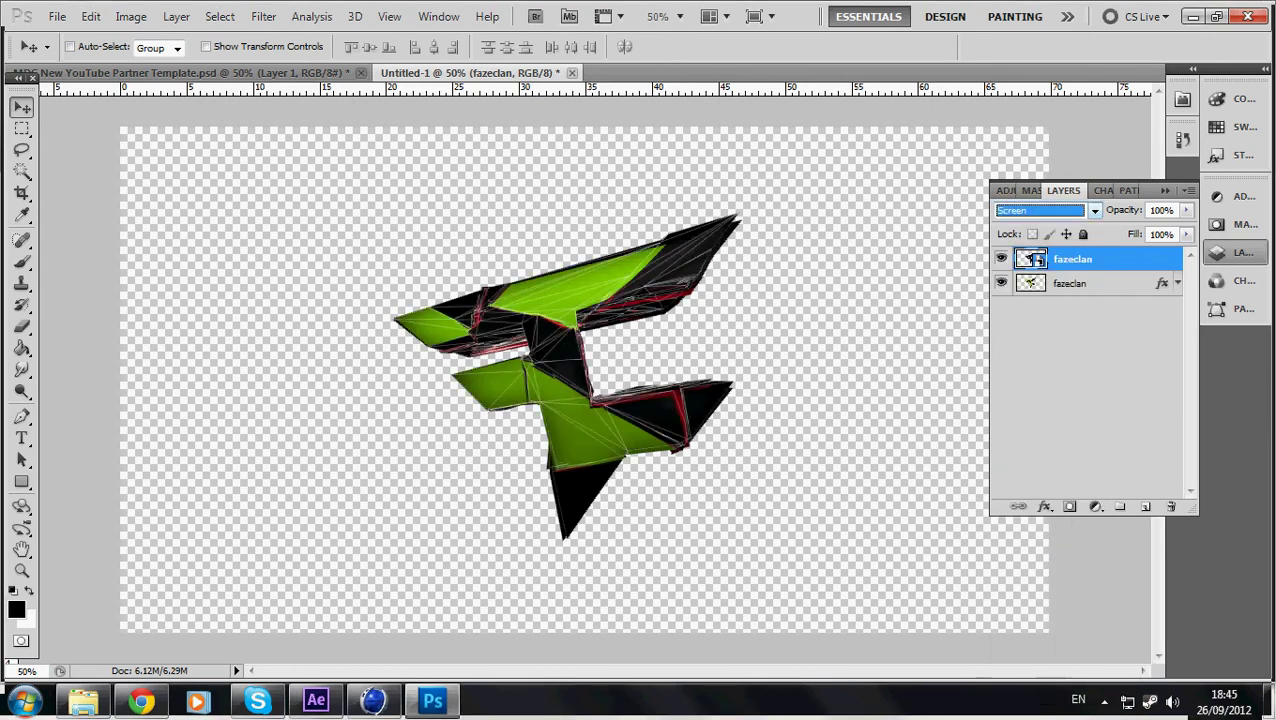
key(Tab)
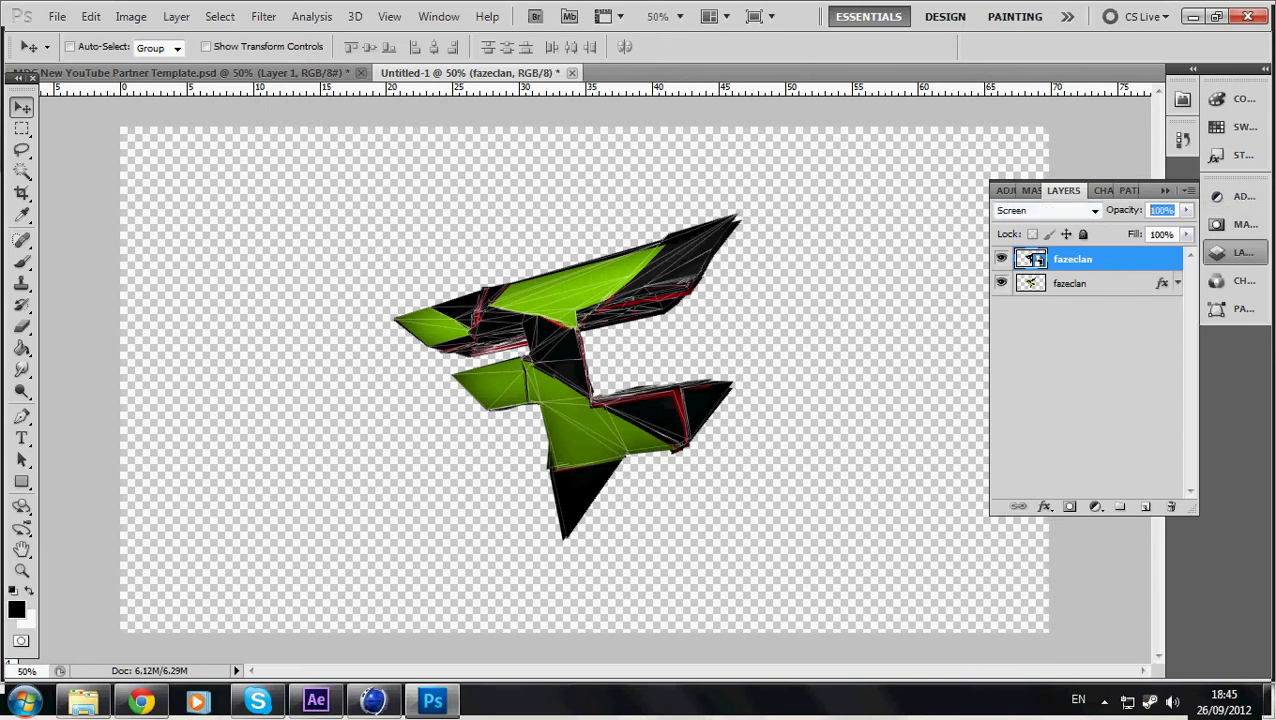
text(45)
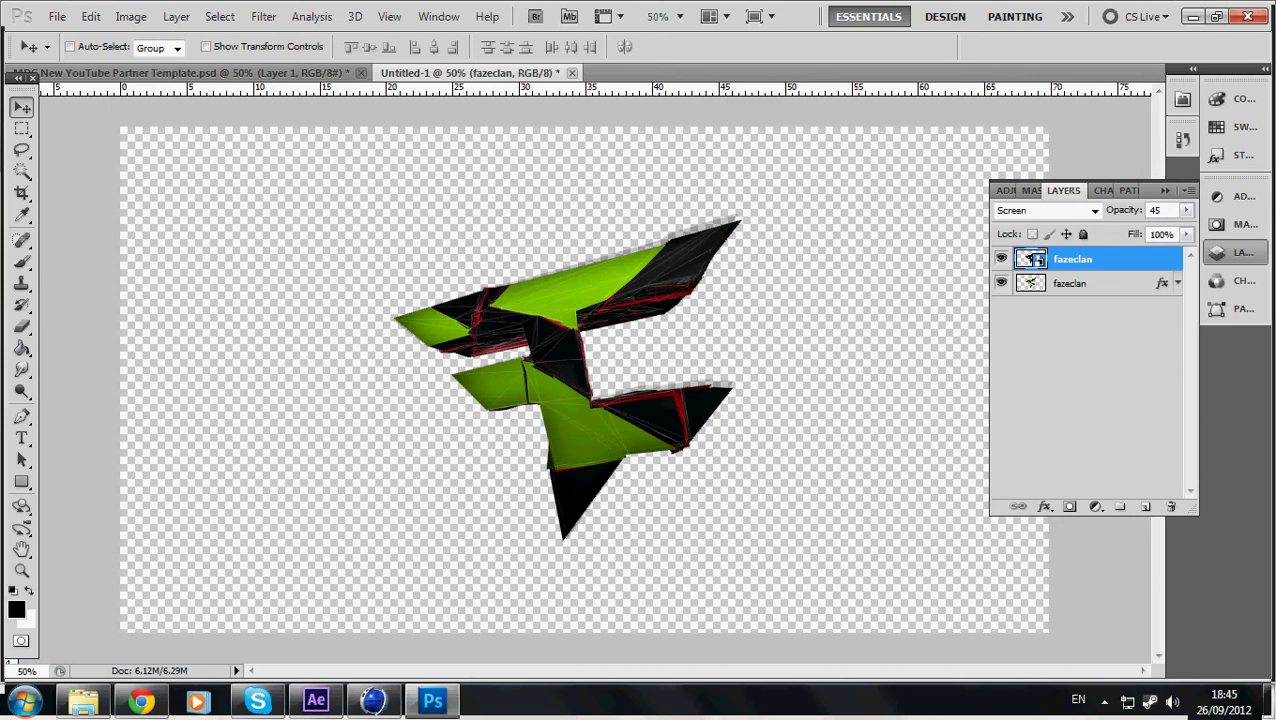
- Merge the two fazeclan layers and copy the merged logo into the YouTube template beside the content area
shift+click(1100, 283)
key(ctrl+e)
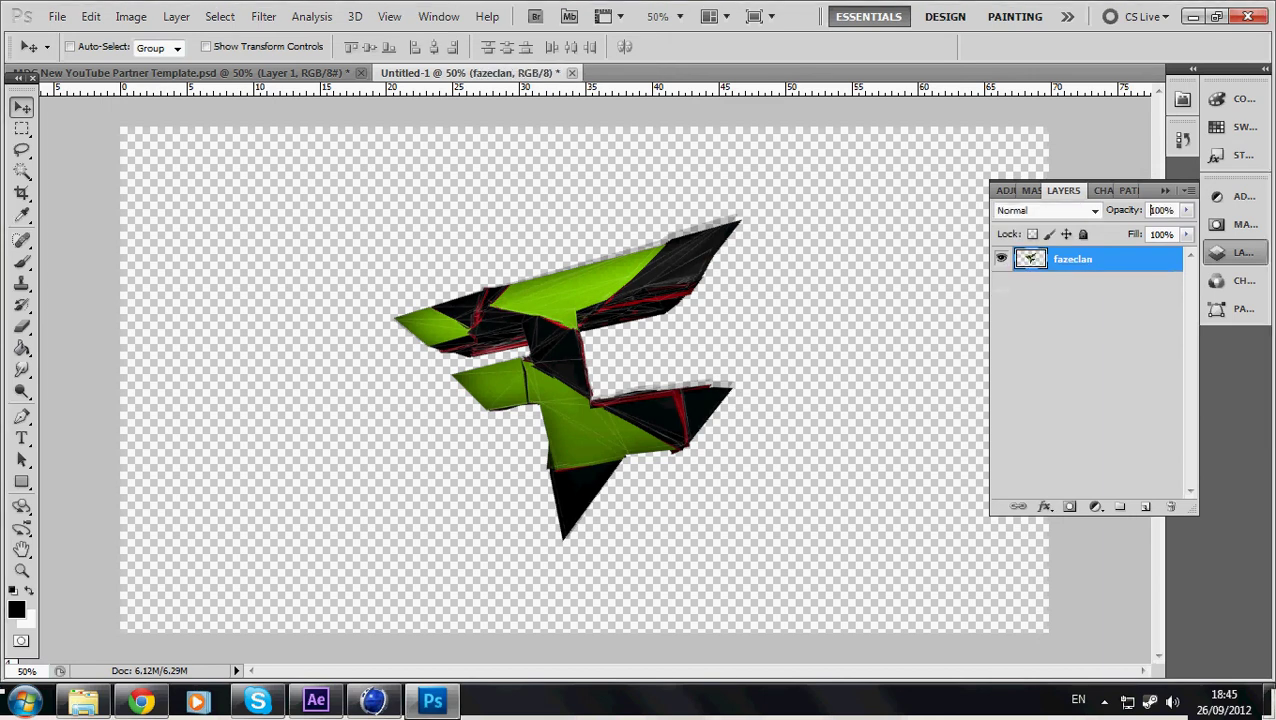
drag(600, 420, 619, 143)
drag(525, 120, 165, 335)
- Scale the copied logo to about 49.92%, rotate it about -13.25 degrees, and place it above the left part of the content area
key(ctrl+t)
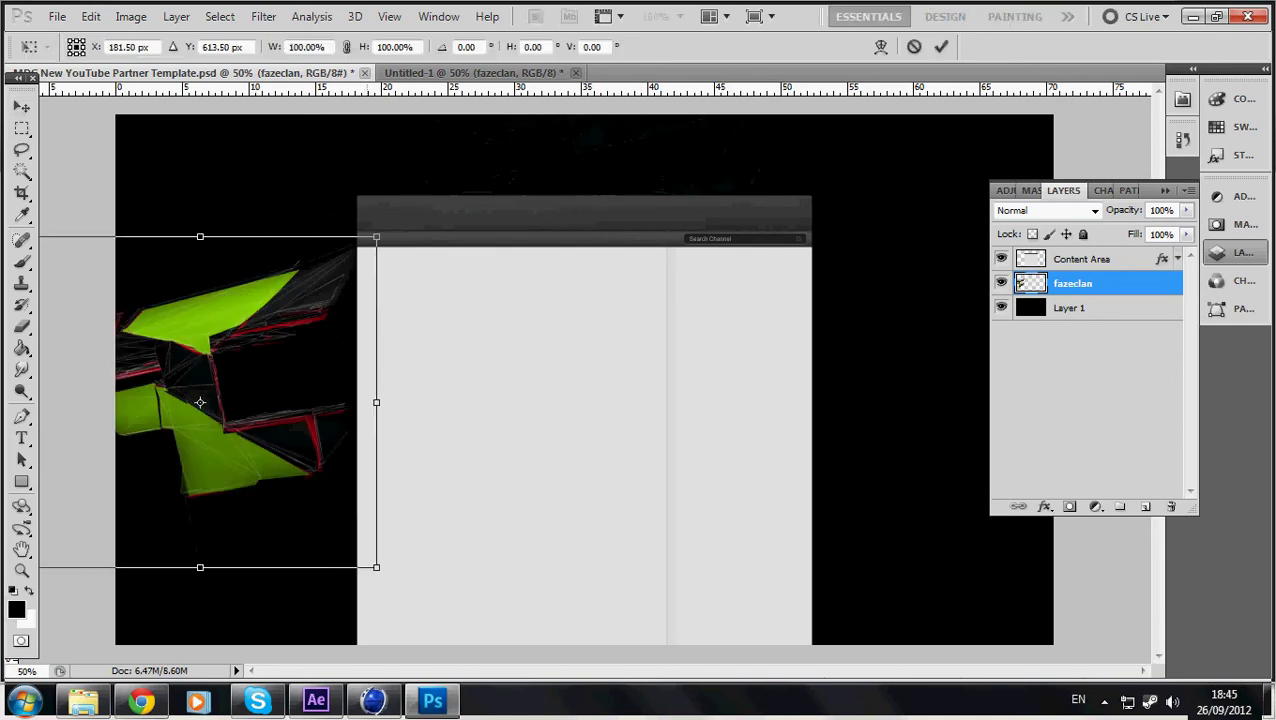
drag(376, 236, 236, 368)
drag(216, 410, 679, 118)
drag(698, 275, 663, 241)
drag(625, 165, 660, 185)
drag(712, 272, 729, 247)
drag(650, 170, 412, 155)
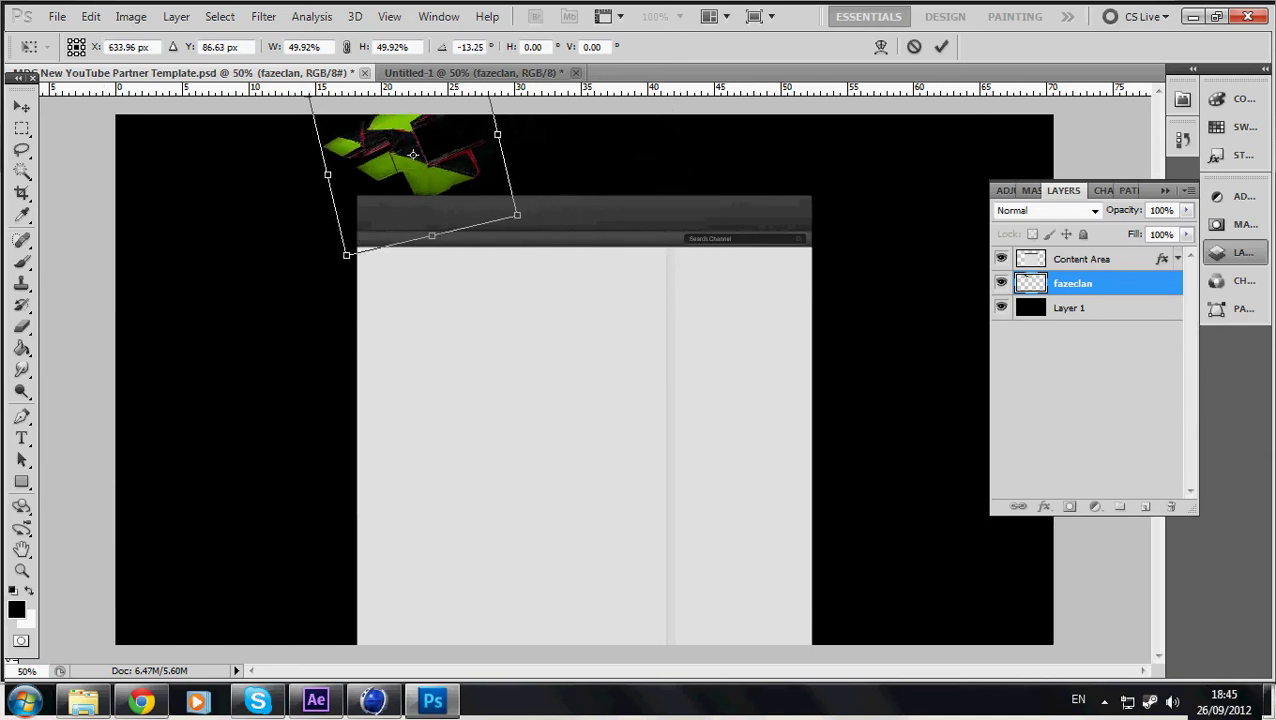
key(z)
key(Return)
- Transform the logo again to about 67.14% scale and 3.79 degrees rotation, fitting it just above the content area's upper-left corner
key(ctrl+minus)
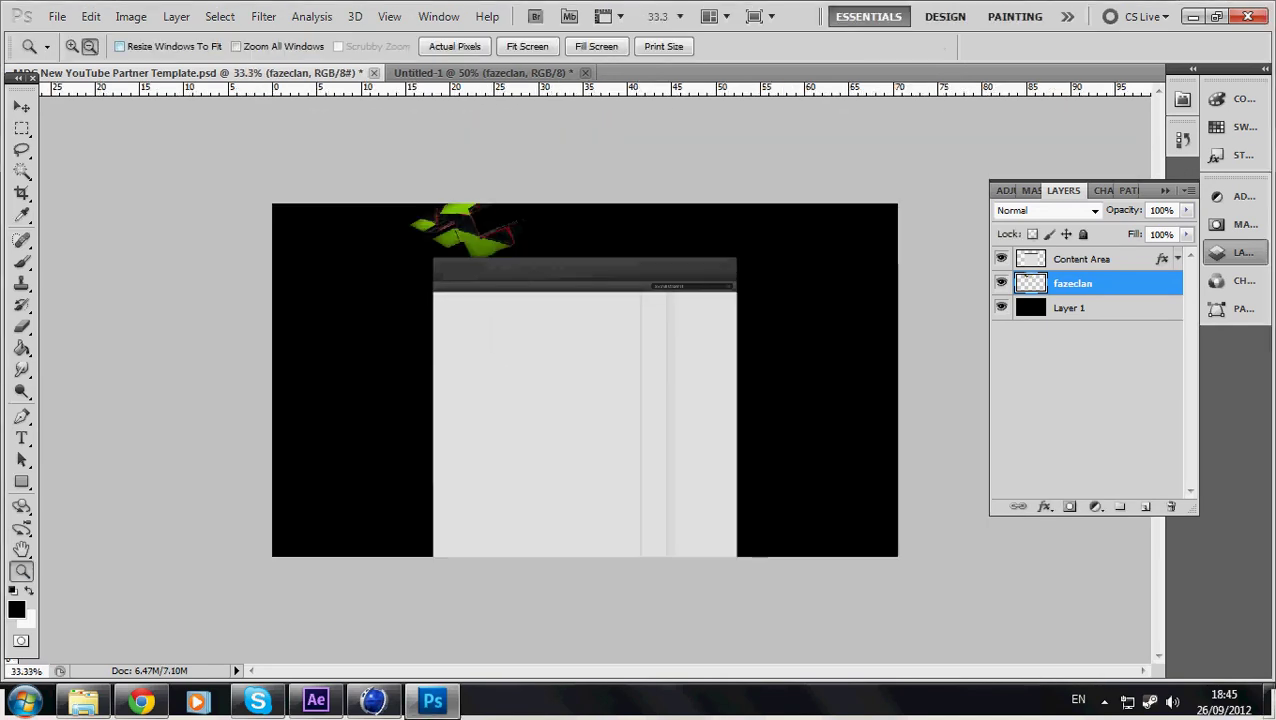
key(ctrl+plus)
key(ctrl+plus)
key(v)
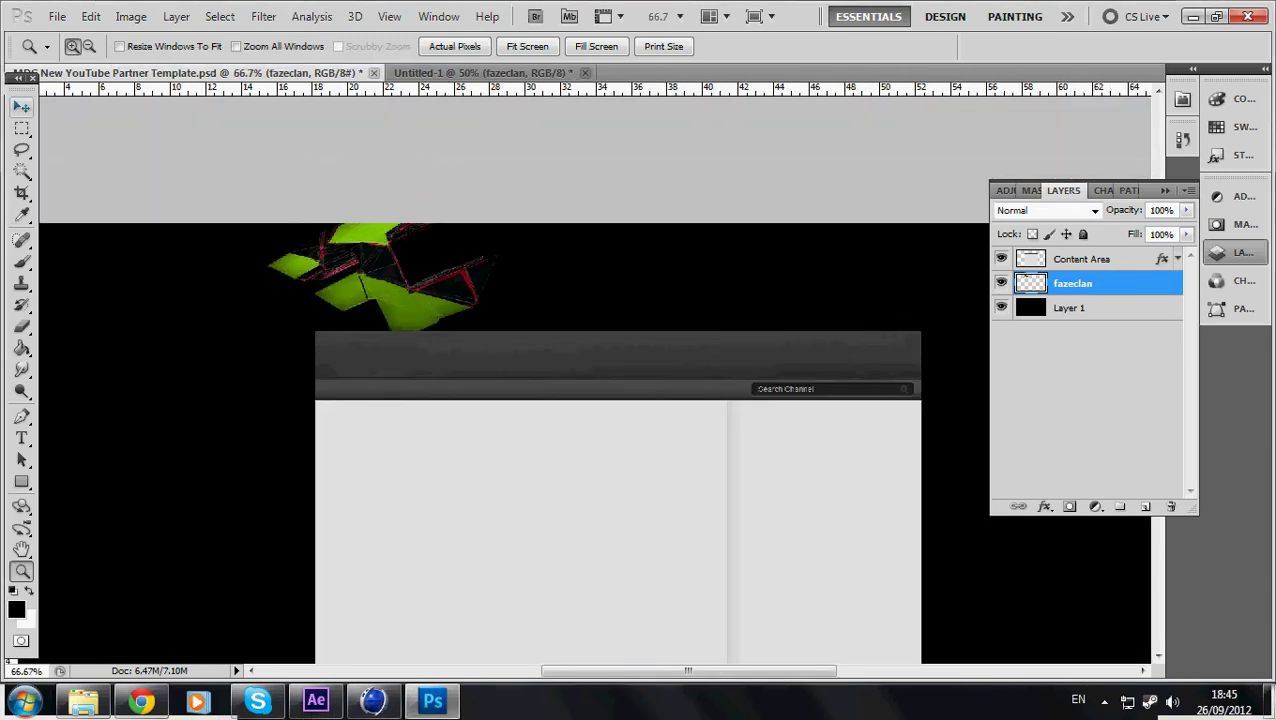
key(ctrl+t)
drag(474, 169, 424, 224)
drag(370, 282, 384, 243)
drag(455, 172, 461, 178)
drag(360, 266, 363, 278)
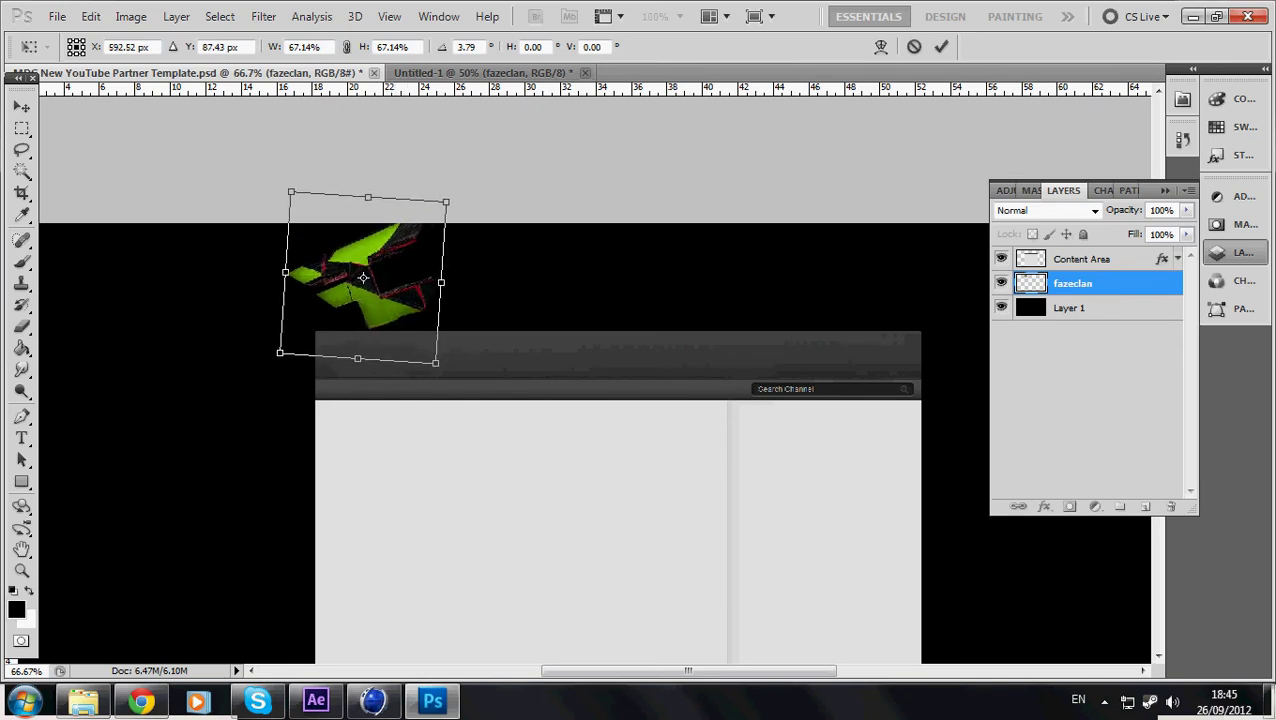
key(Return)
- Open the Optical Flares folder inside Photoshop textures etc, textures and other on Local Disk (D:), and search it for blue
click(83, 701)
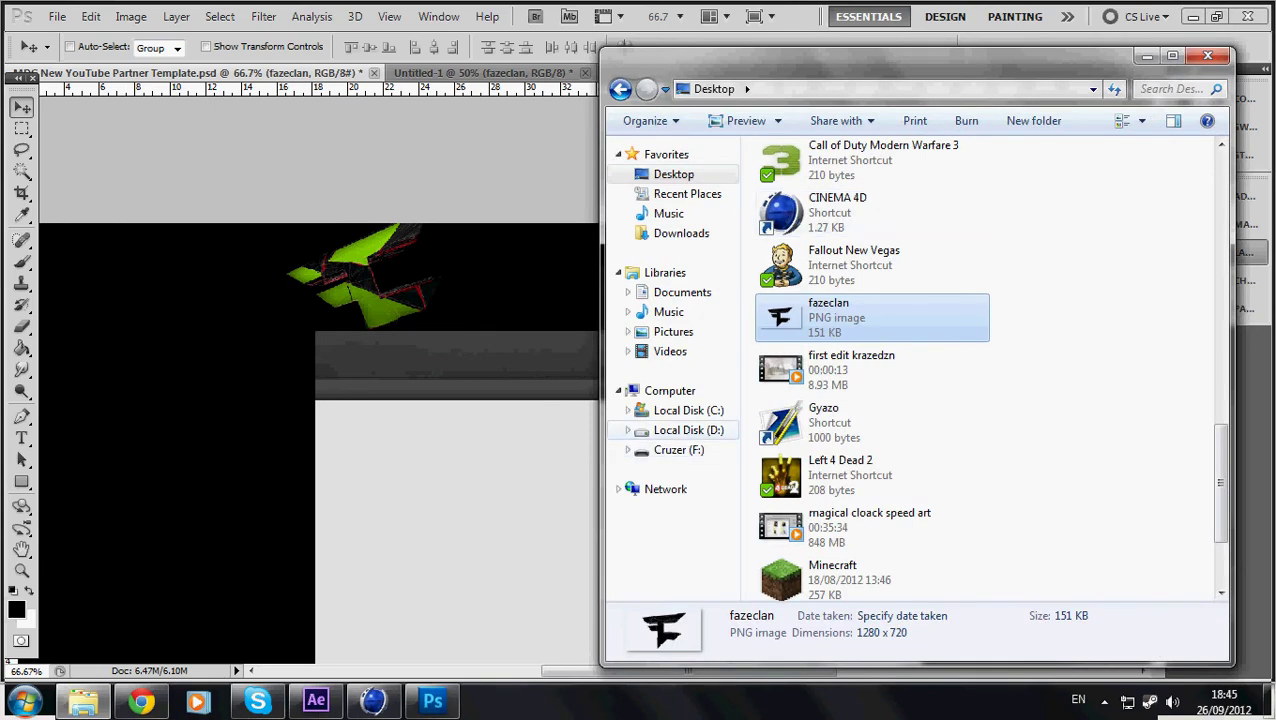
click(688, 430)
double_click(830, 293)
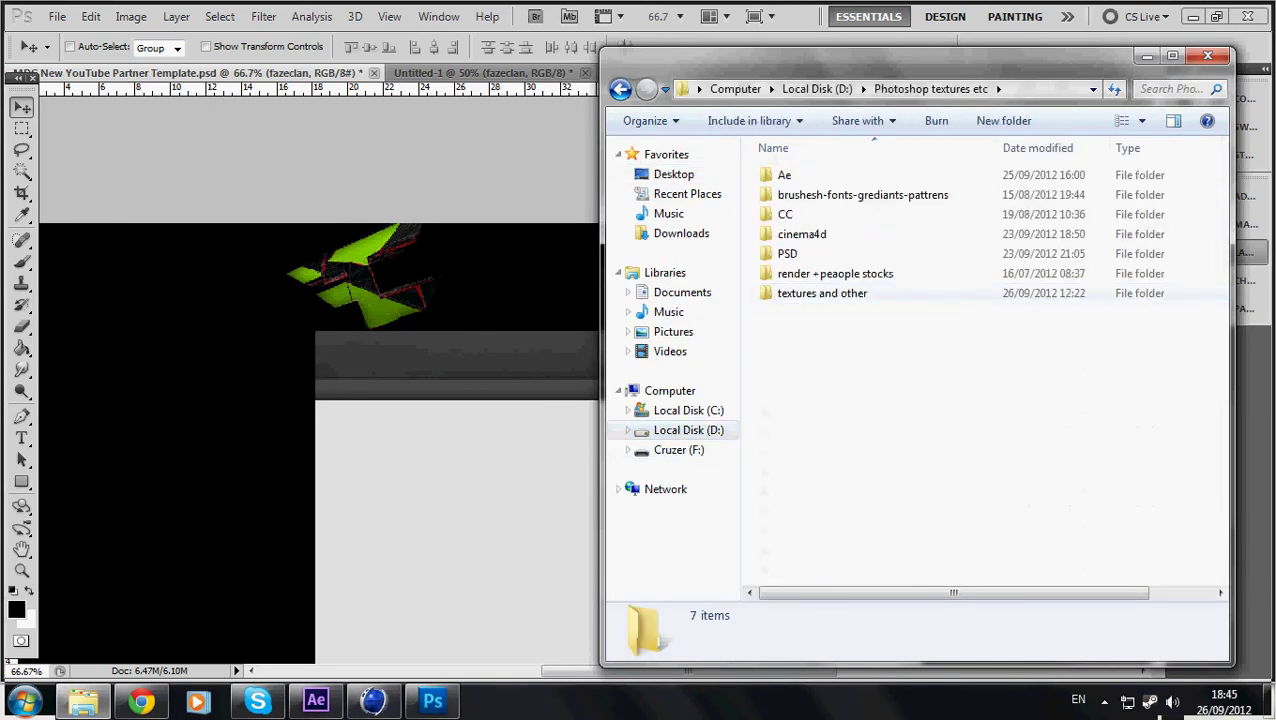
double_click(830, 293)
scroll(865, 397, down, 1)
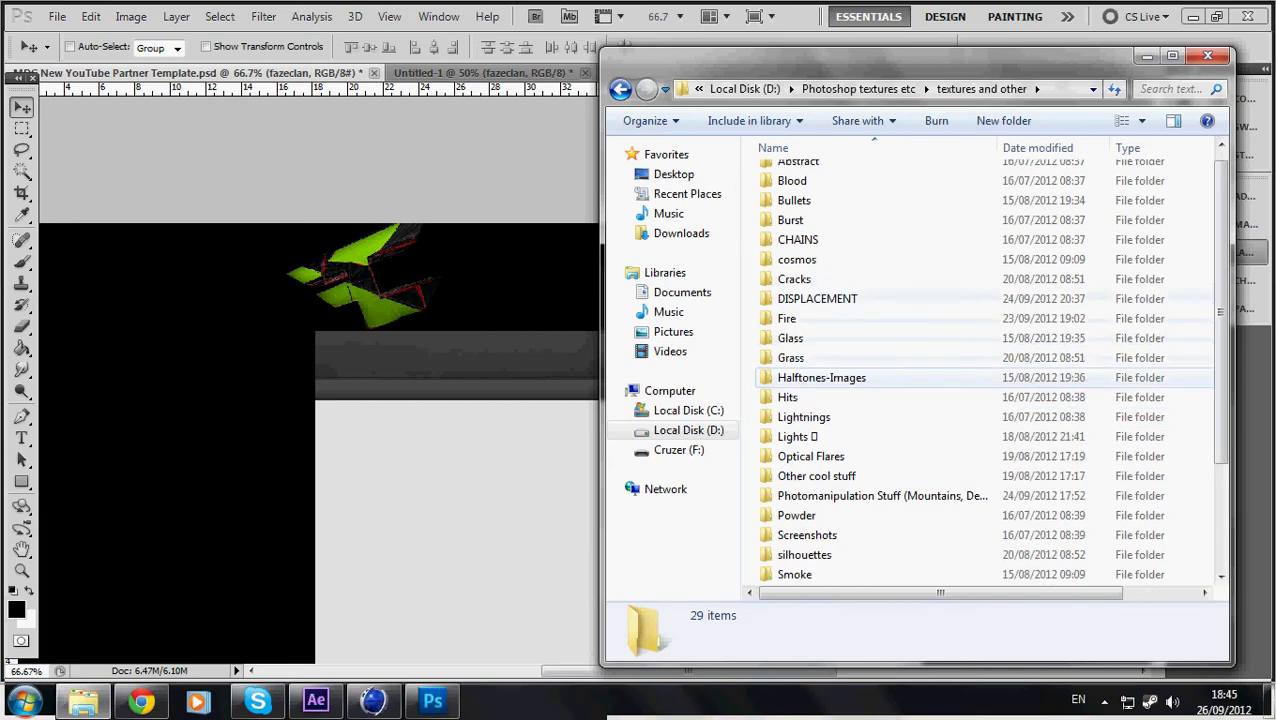
double_click(865, 397)
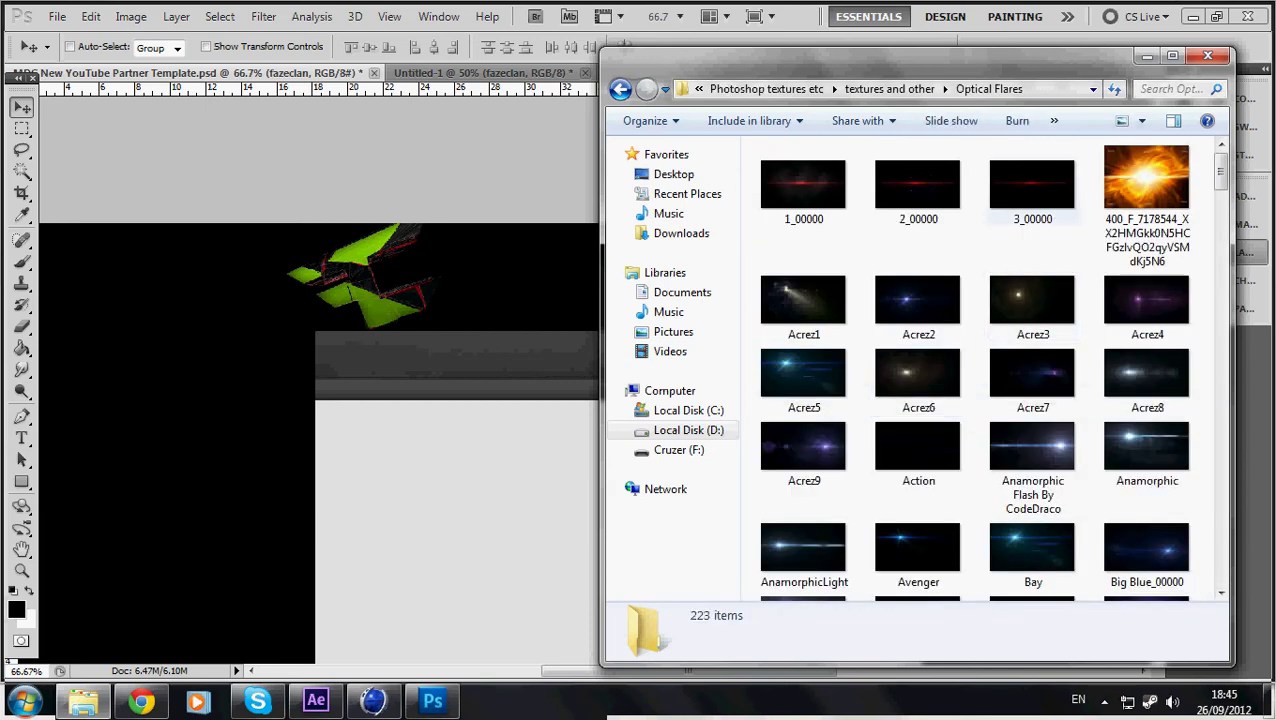
click(1160, 89)
text(blue)
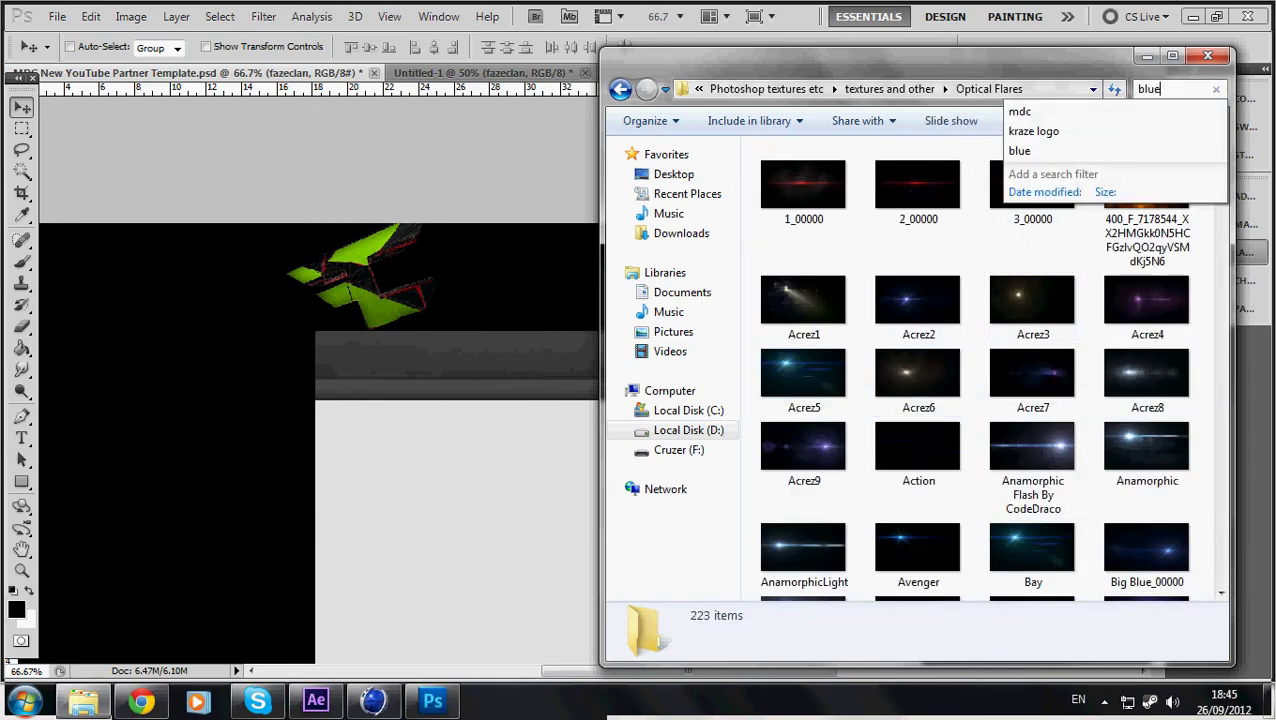
- Place the Blue flare image into the YouTube template, rotate it into a steeper diagonal streak, and commit it
click(803, 180)
drag(803, 197, 241, 132)
drag(955, 560, 1050, 197)
key(Return)
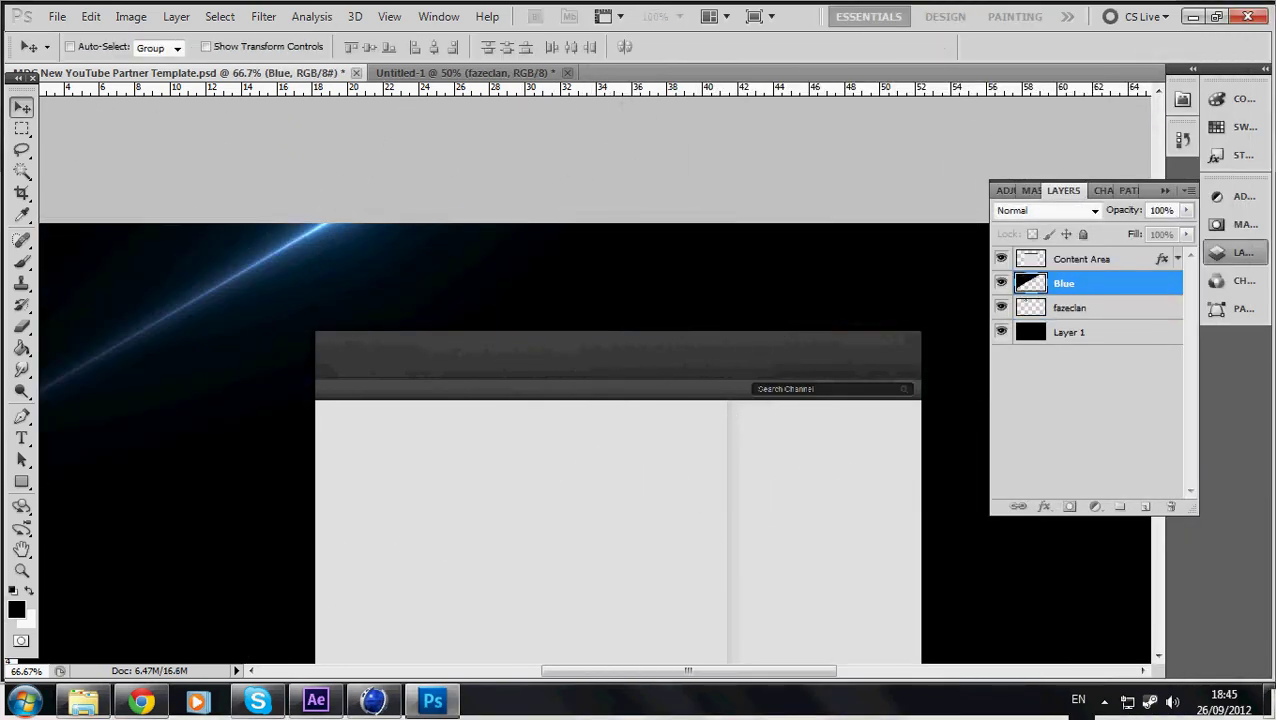
- Rasterize the Blue flare layer and set its blend mode to Screen
right_click(1038, 286)
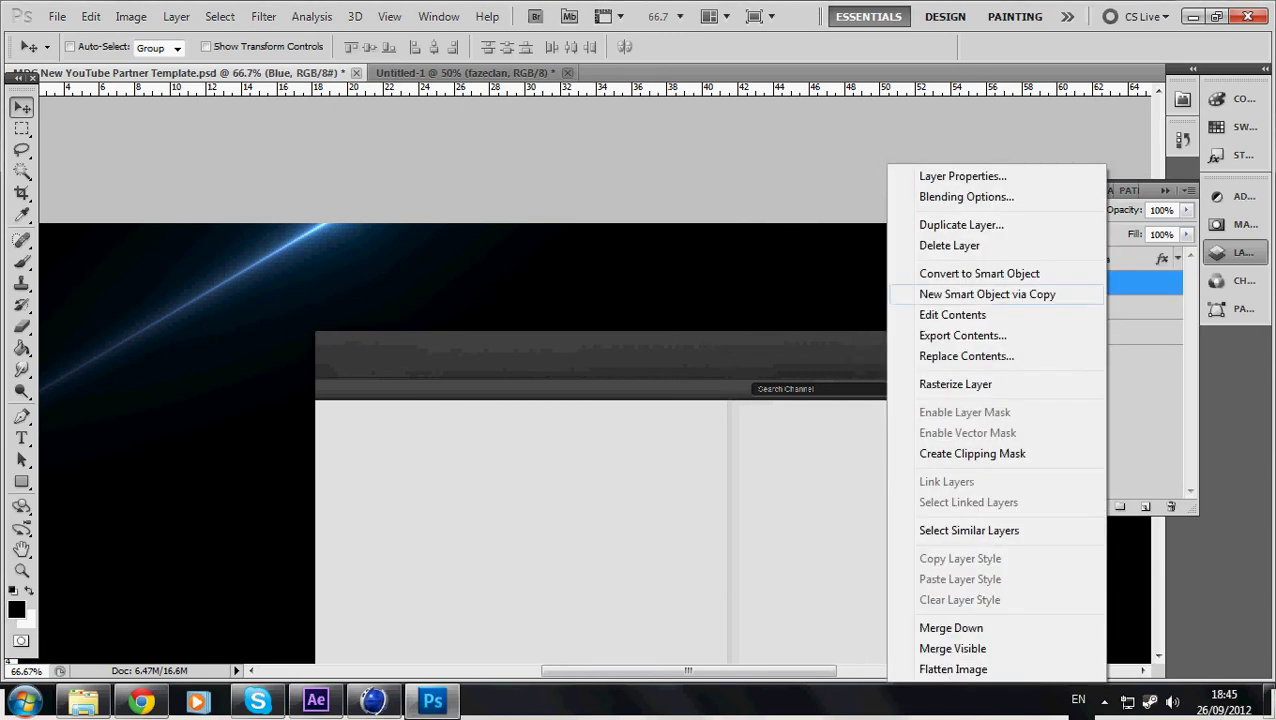
click(1040, 384)
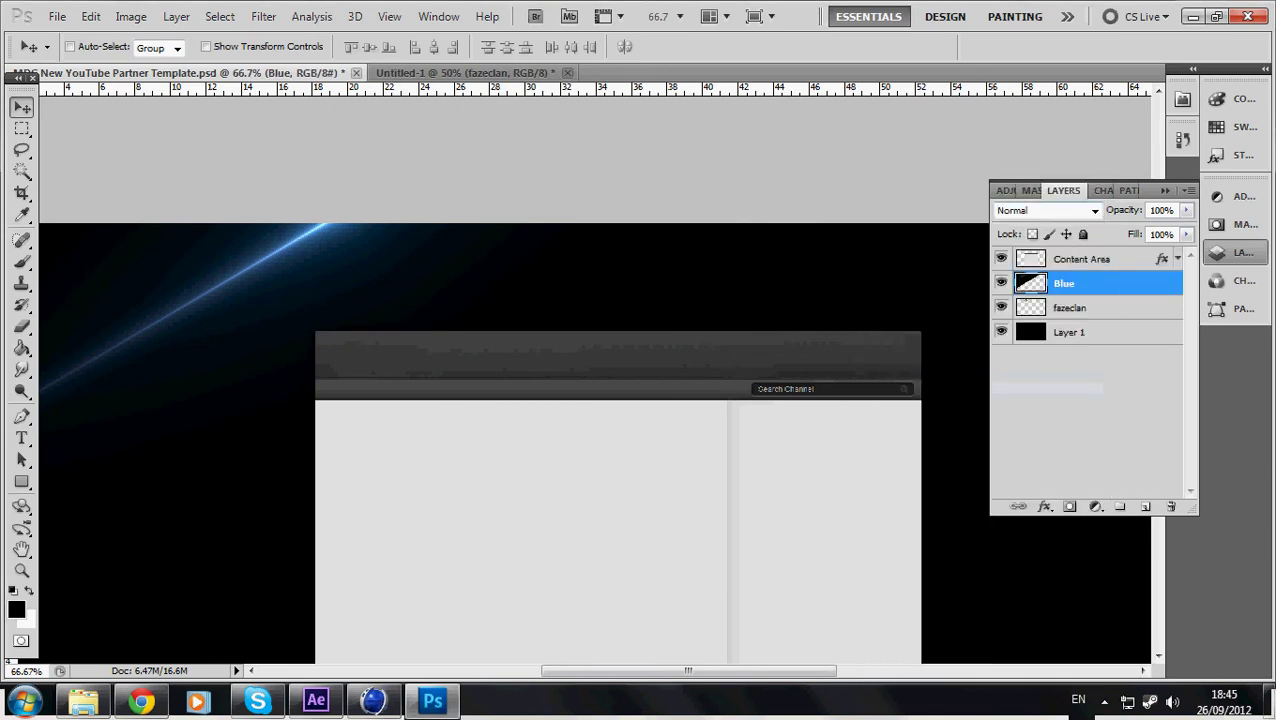
click(1045, 210)
click(1020, 378)
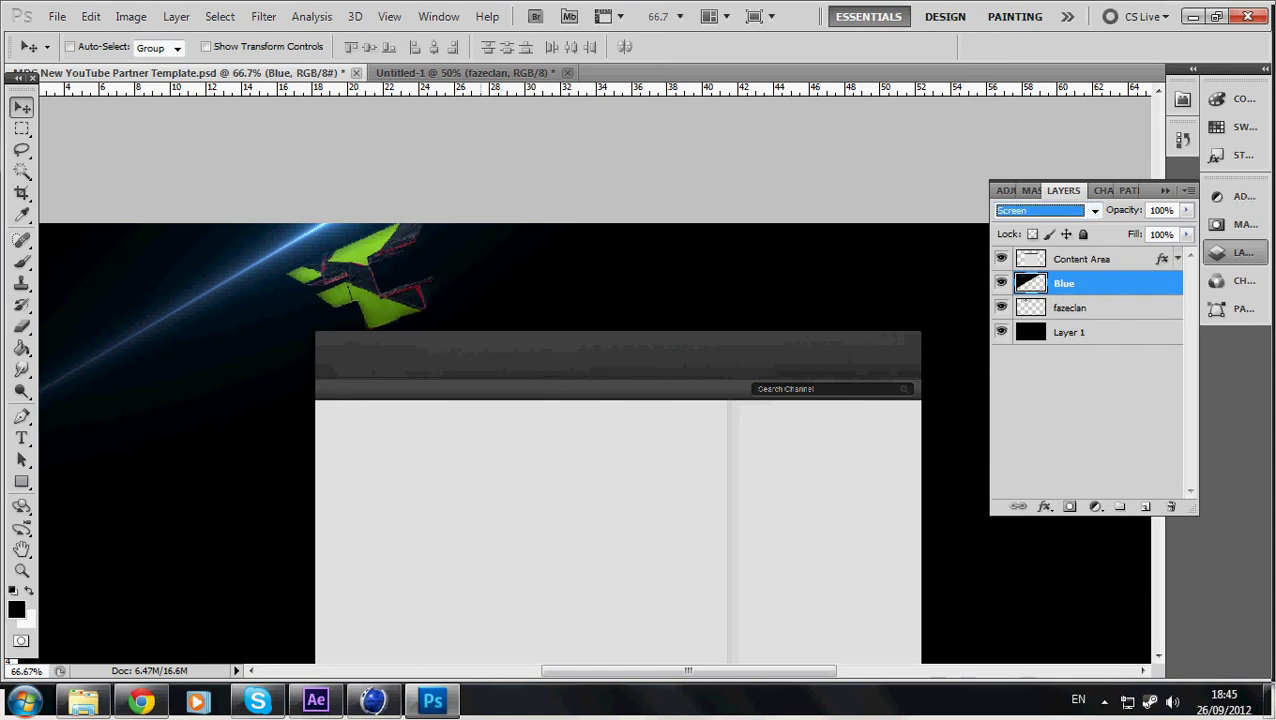
- Move the flare onto the logo's upper edge and rotate it about 8.62 degrees to follow that edge
drag(230, 280, 230, 309)
key(ctrl+t)
drag(1080, 545, 1078, 678)
drag(327, 228, 340, 226)
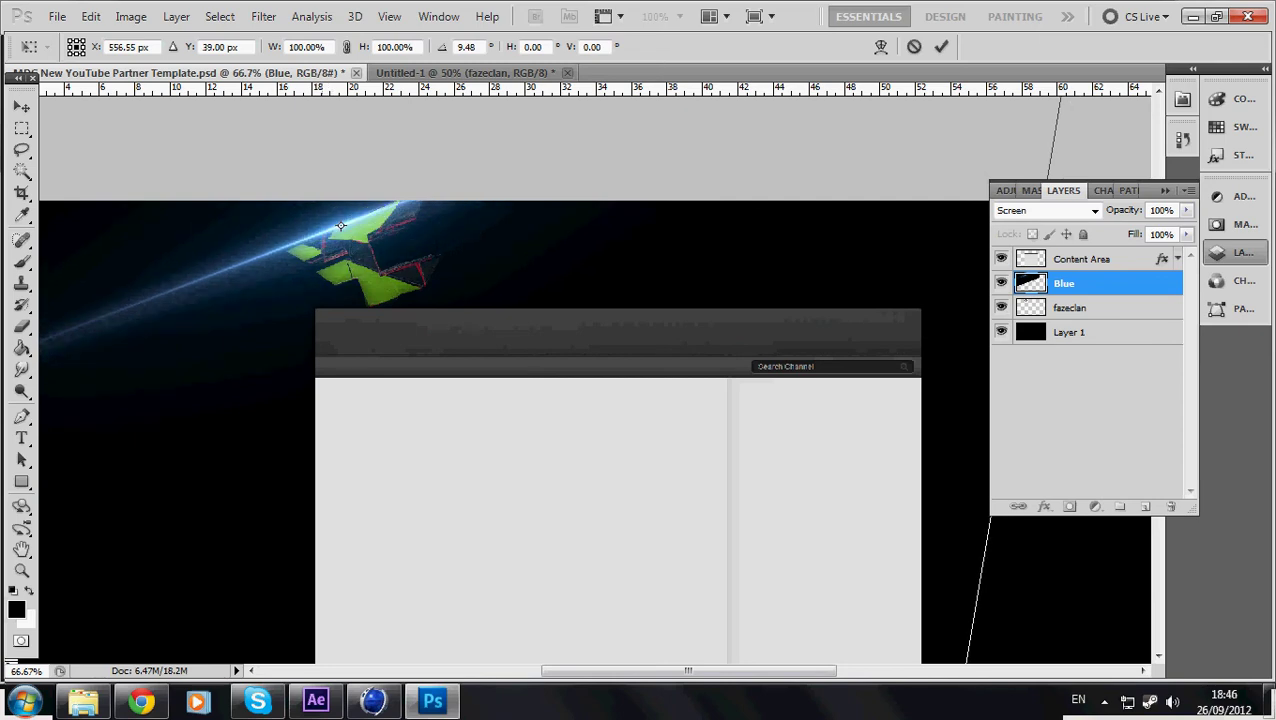
drag(1080, 600, 1085, 589)
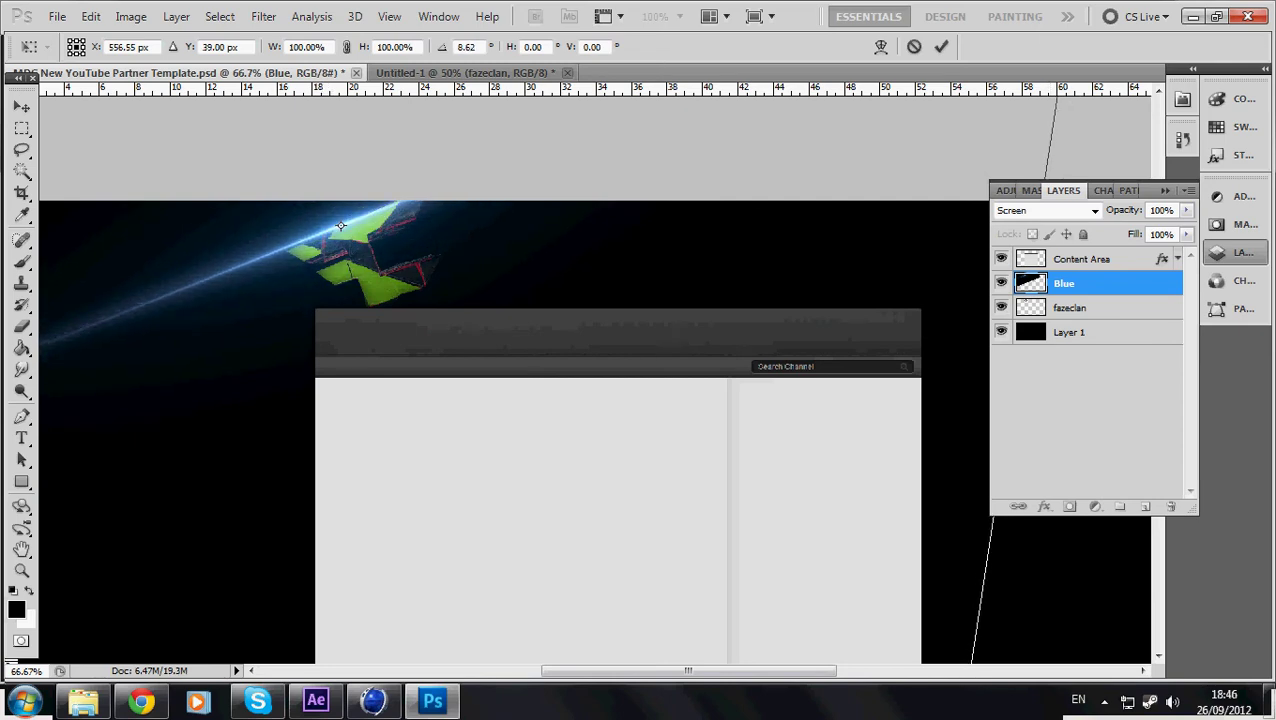
key(Return)
- Shift the Blue flare layer's hue to -106 with Hue/Saturation to match the green logo
right_click(1084, 283)
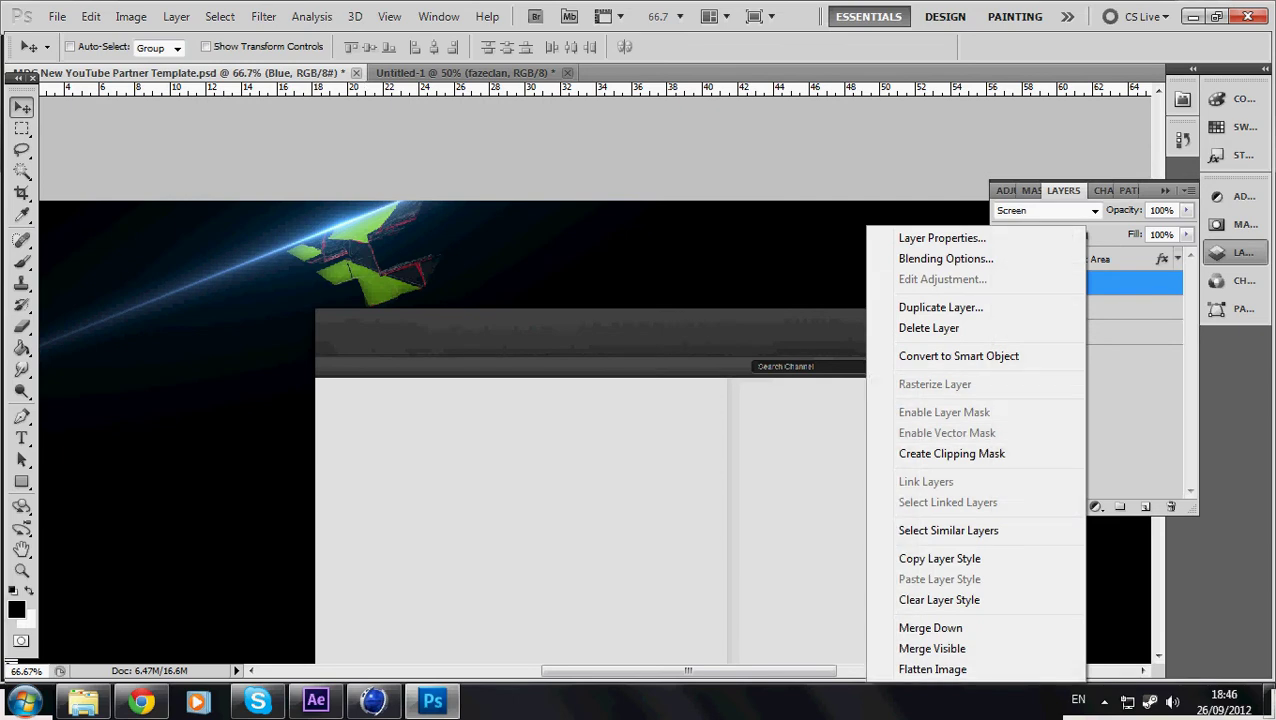
key(Escape)
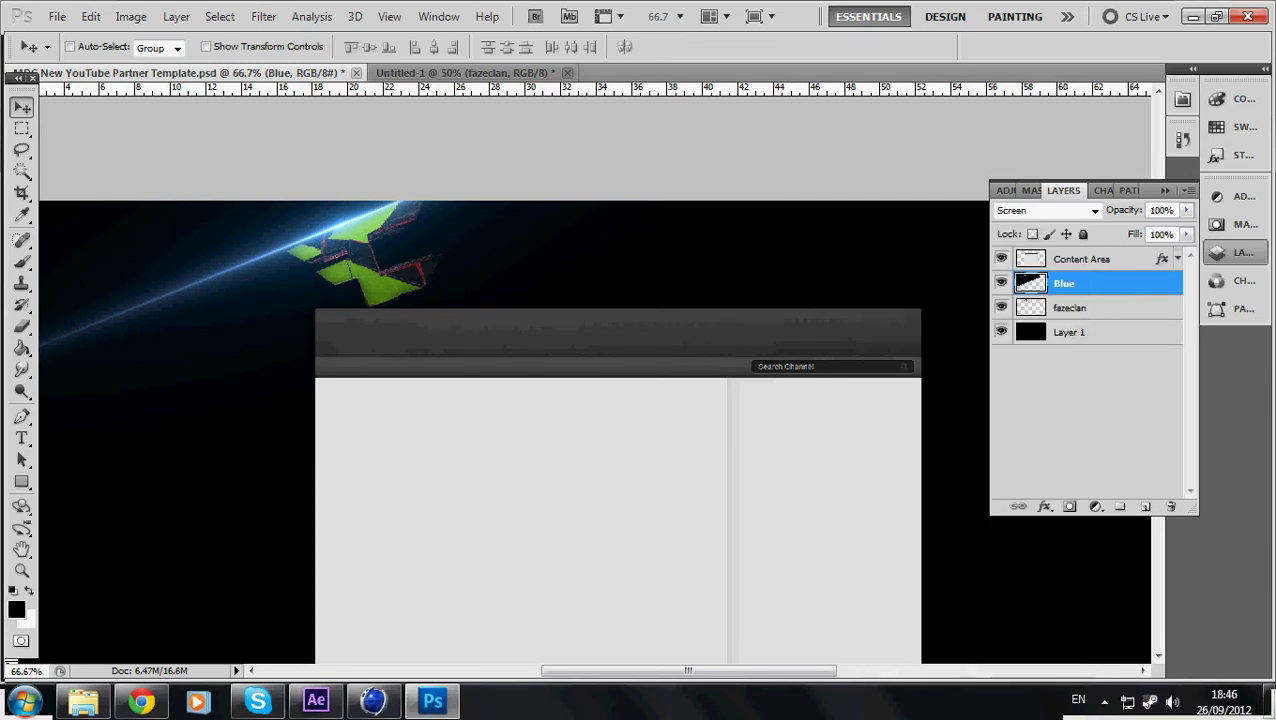
key(ctrl+u)
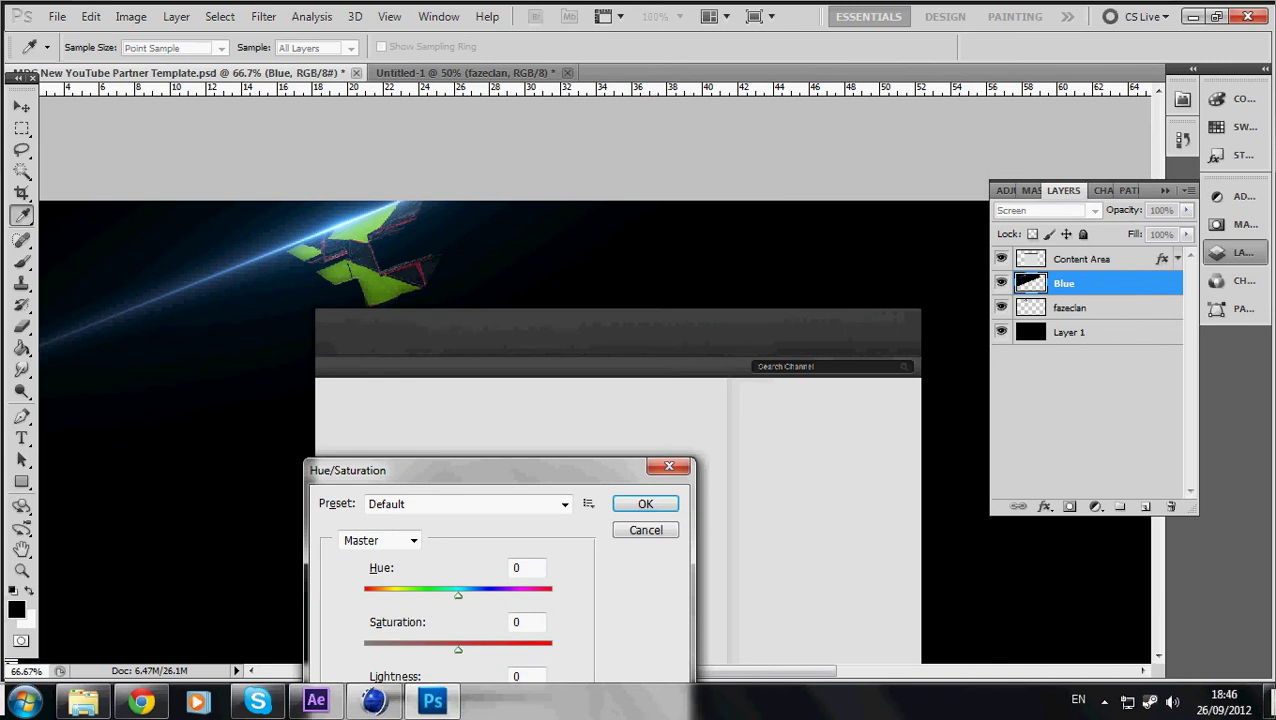
drag(666, 258, 598, 258)
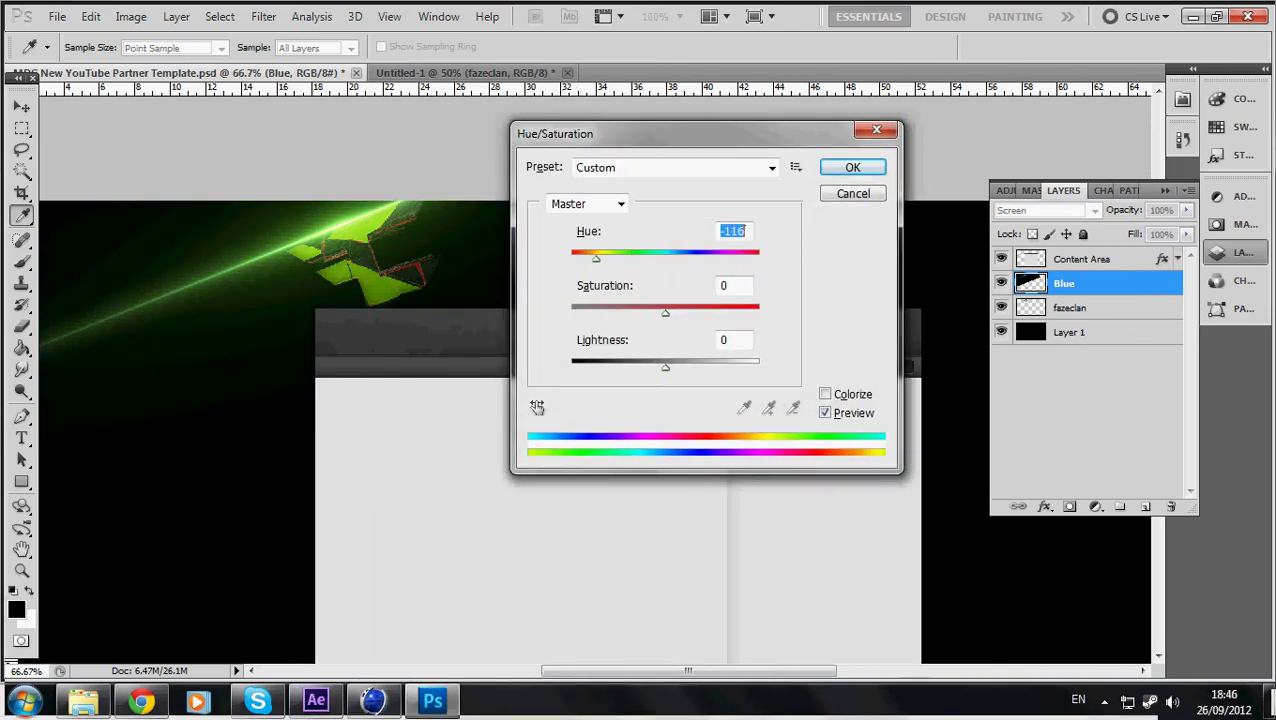
key(Up)
key(Up)
key(Up)
key(Up)
key(Up)
key(Up)
key(Up)
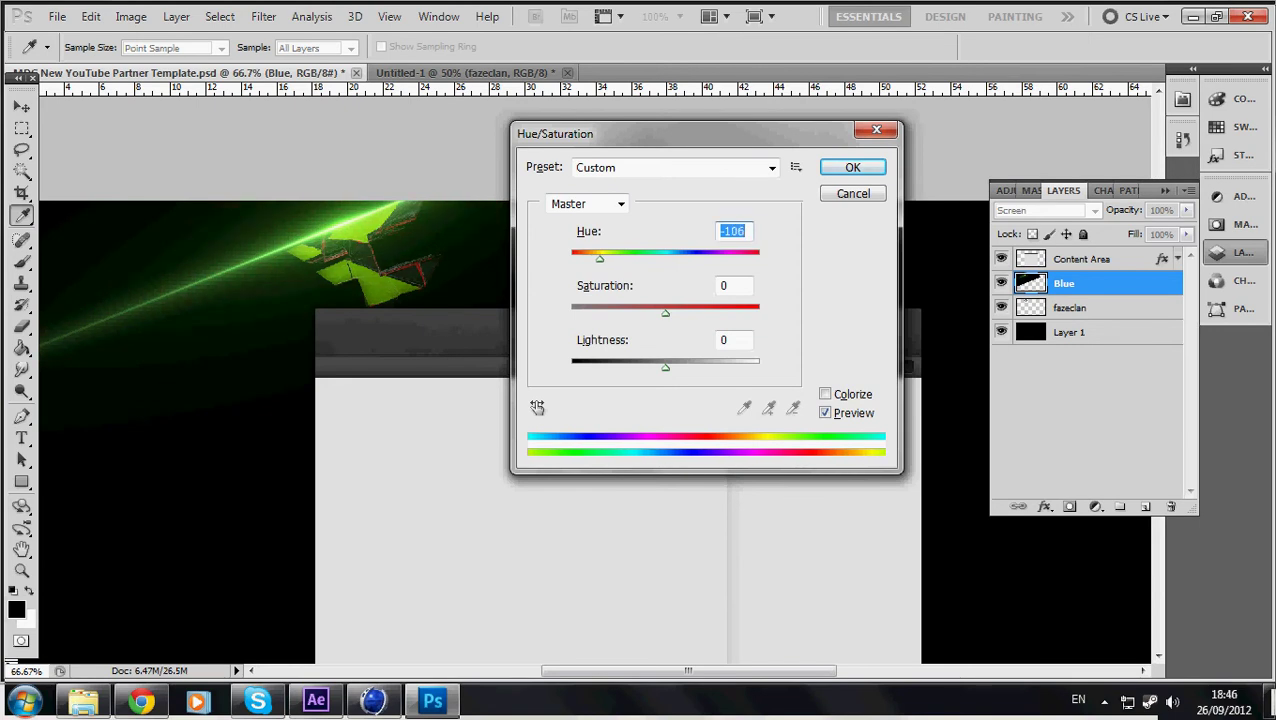
key(Return)
- Erase the flare's streak and surrounding glow with a 360 px soft eraser, keeping only the light around the logo, and undo the last dab
key(e)
click(193, 314)
click(195, 314)
click(220, 318)
click(226, 316)
click(226, 312)
click(236, 300)
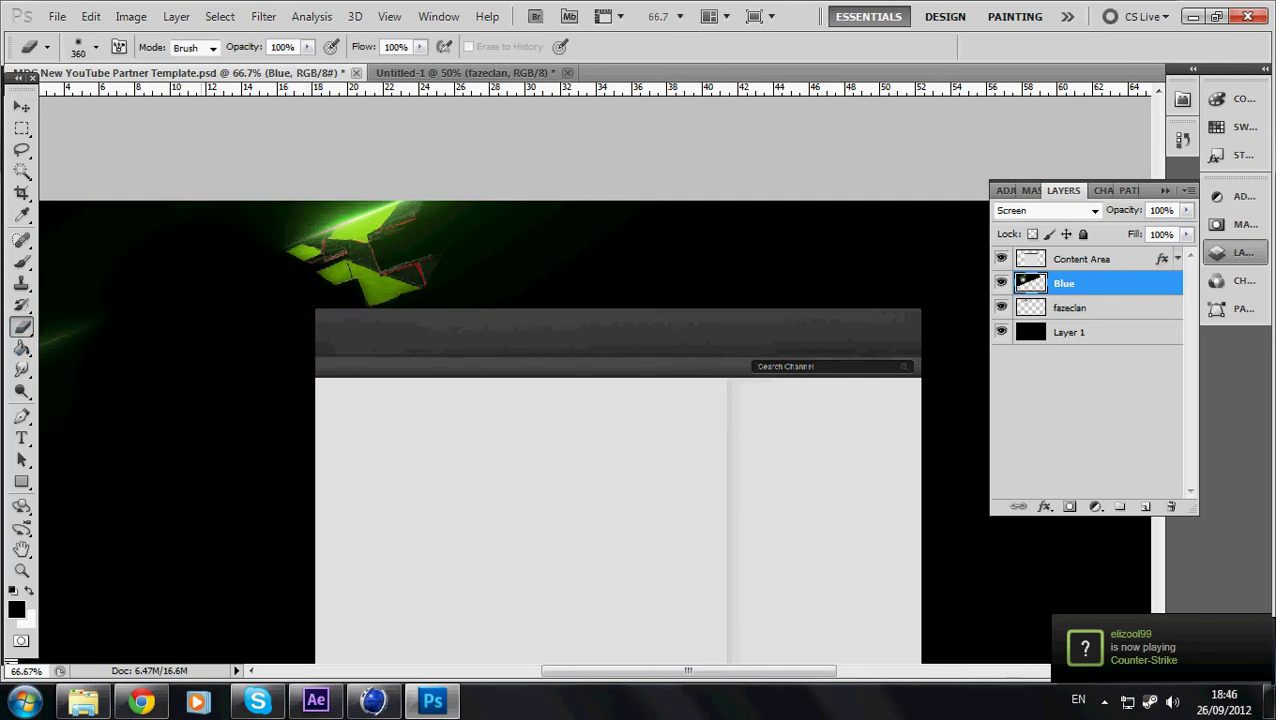
click(80, 336)
click(445, 180)
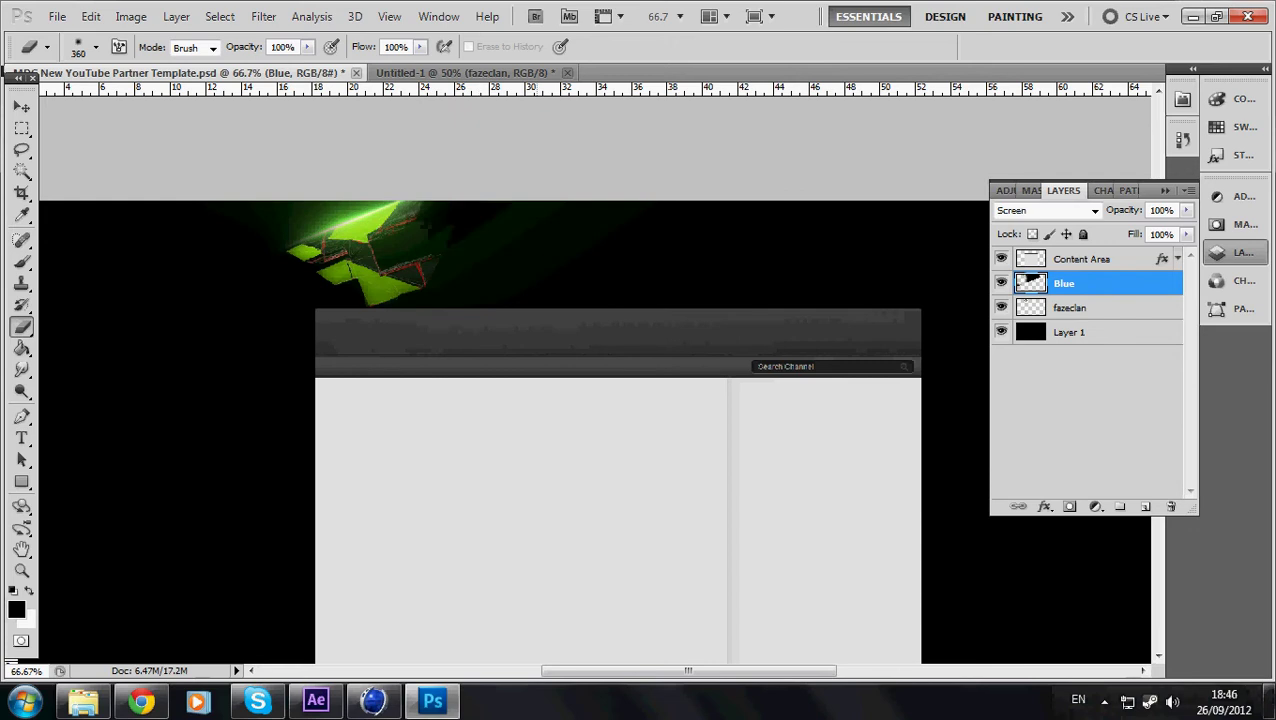
click(492, 282)
click(330, 160)
click(328, 150)
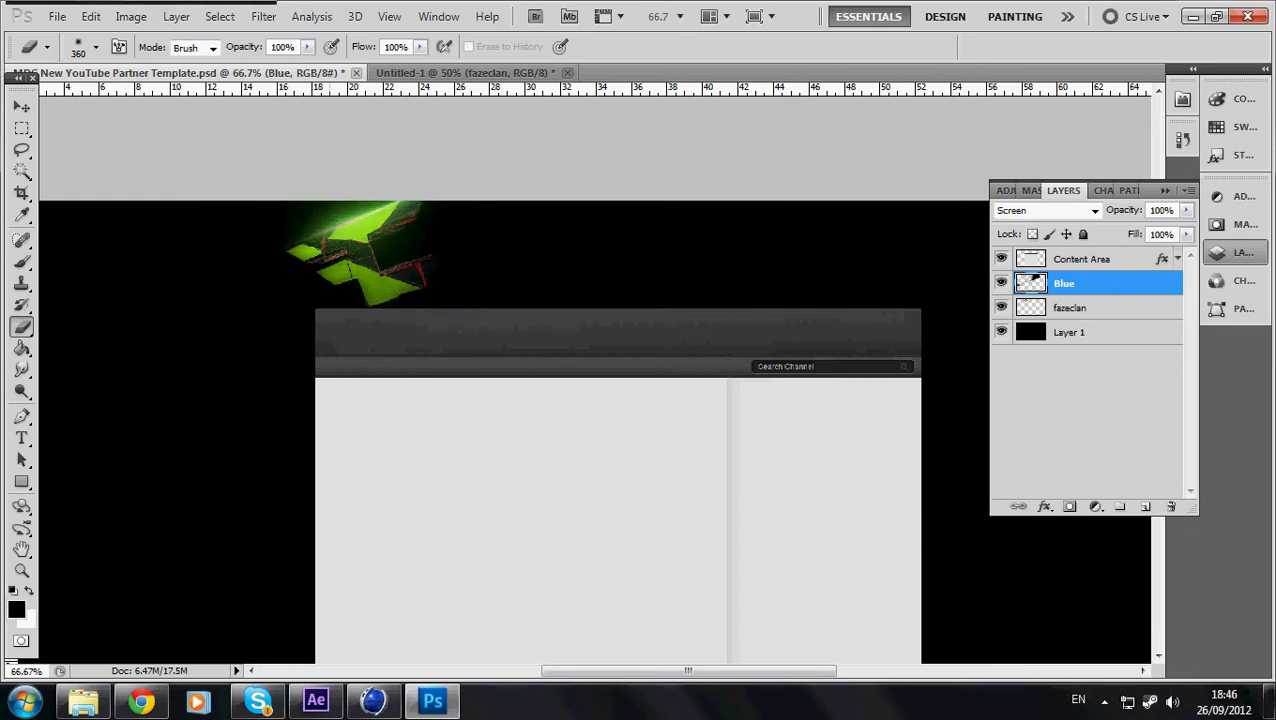
key(ctrl+z)
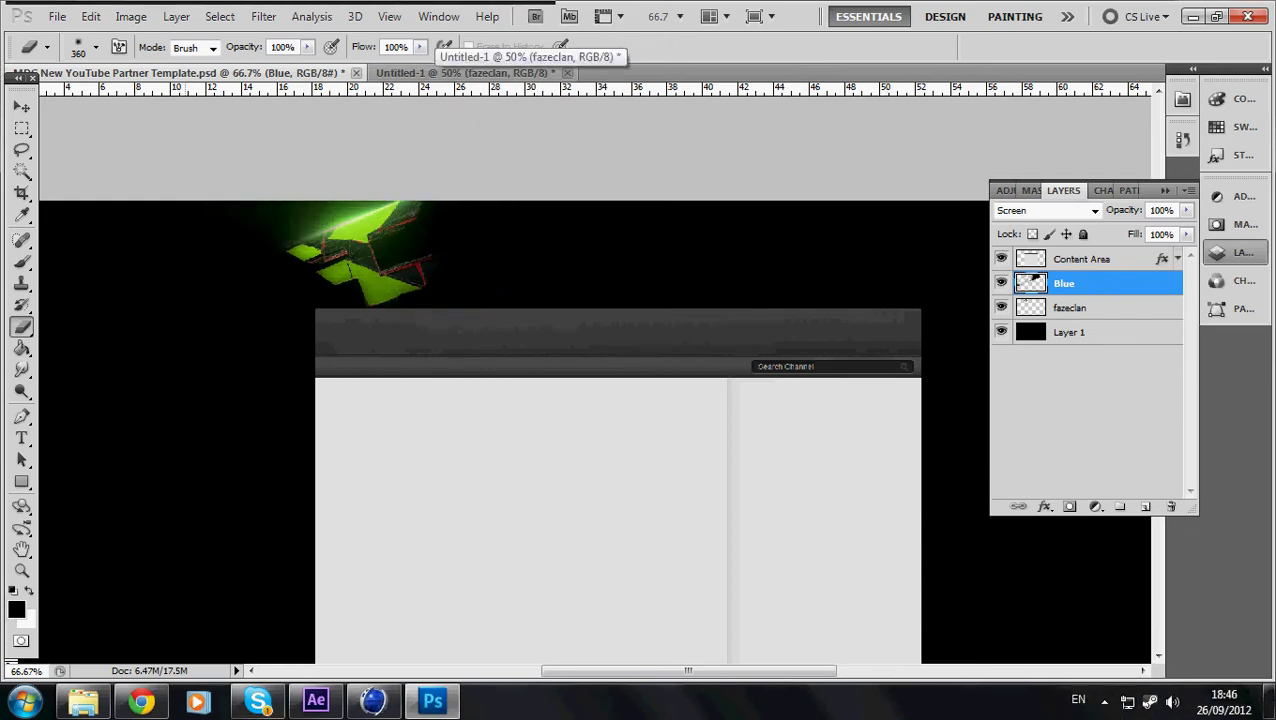
- Set the flare layer's blend mode to Linear Dodge (Add) and erase a little more of its leftover glow
click(1047, 210)
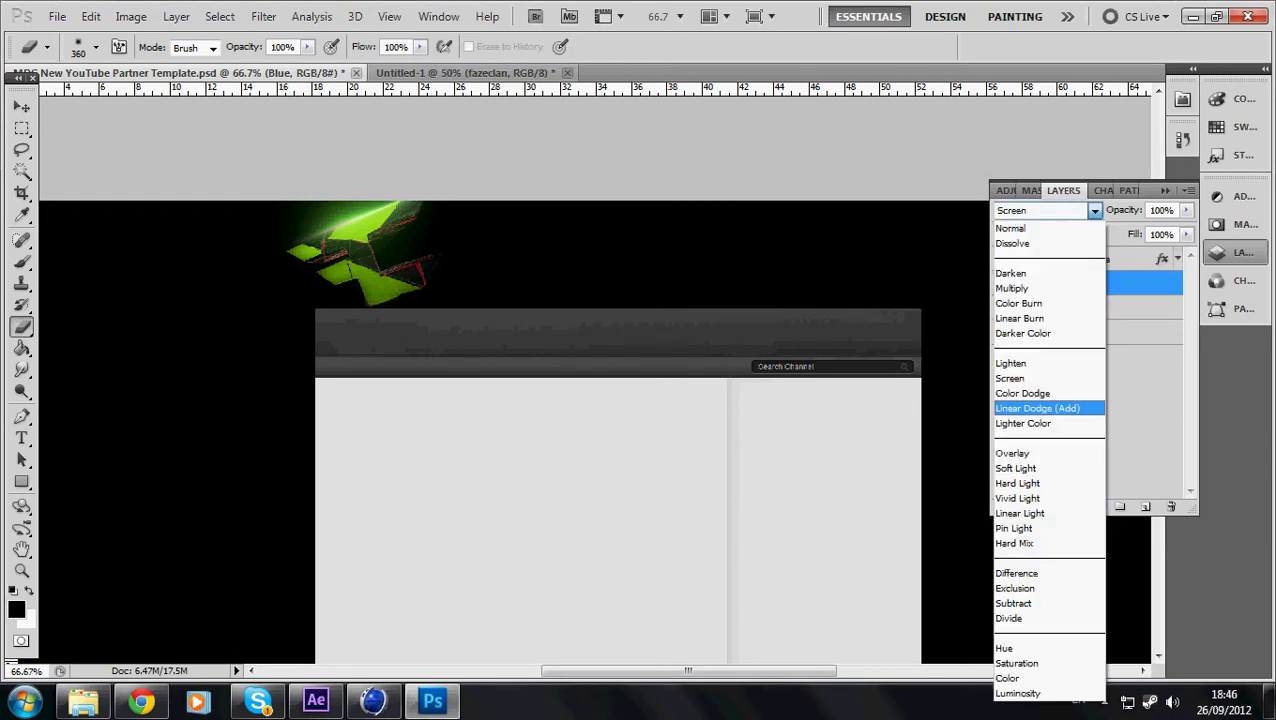
click(1037, 408)
key(v)
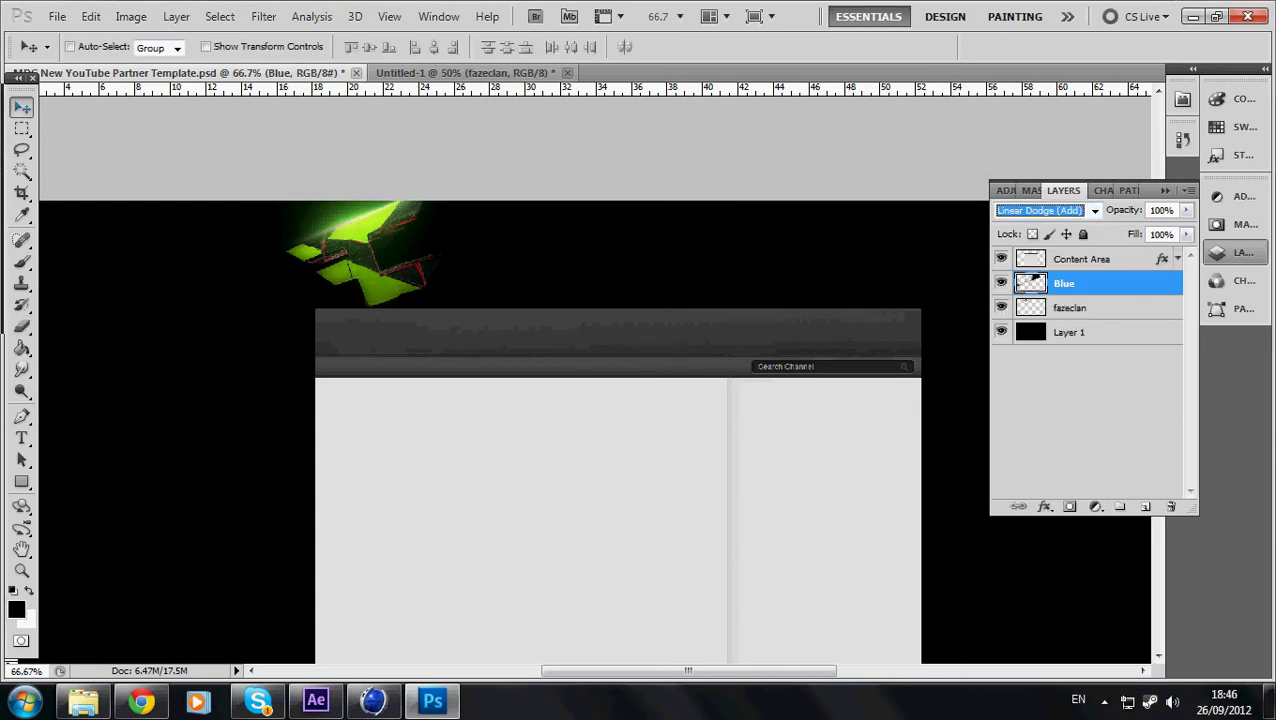
key(Up)
key(Down)
key(Up)
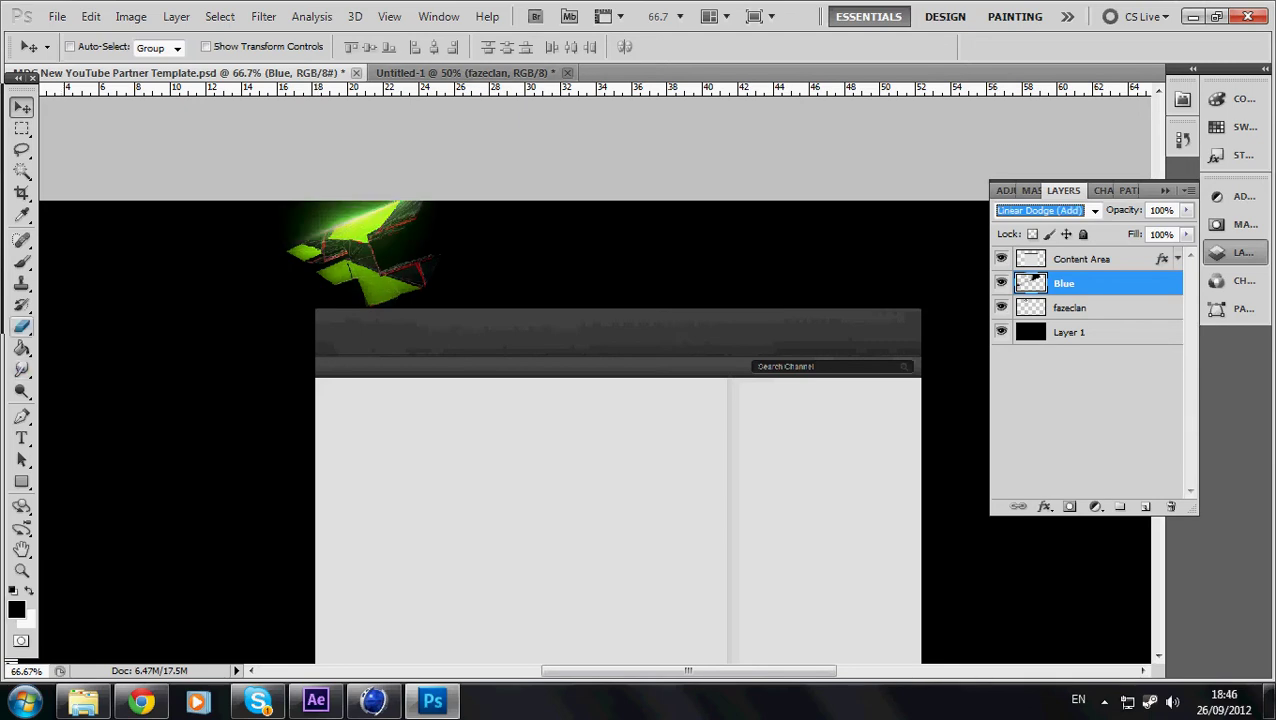
key(e)
key(v)
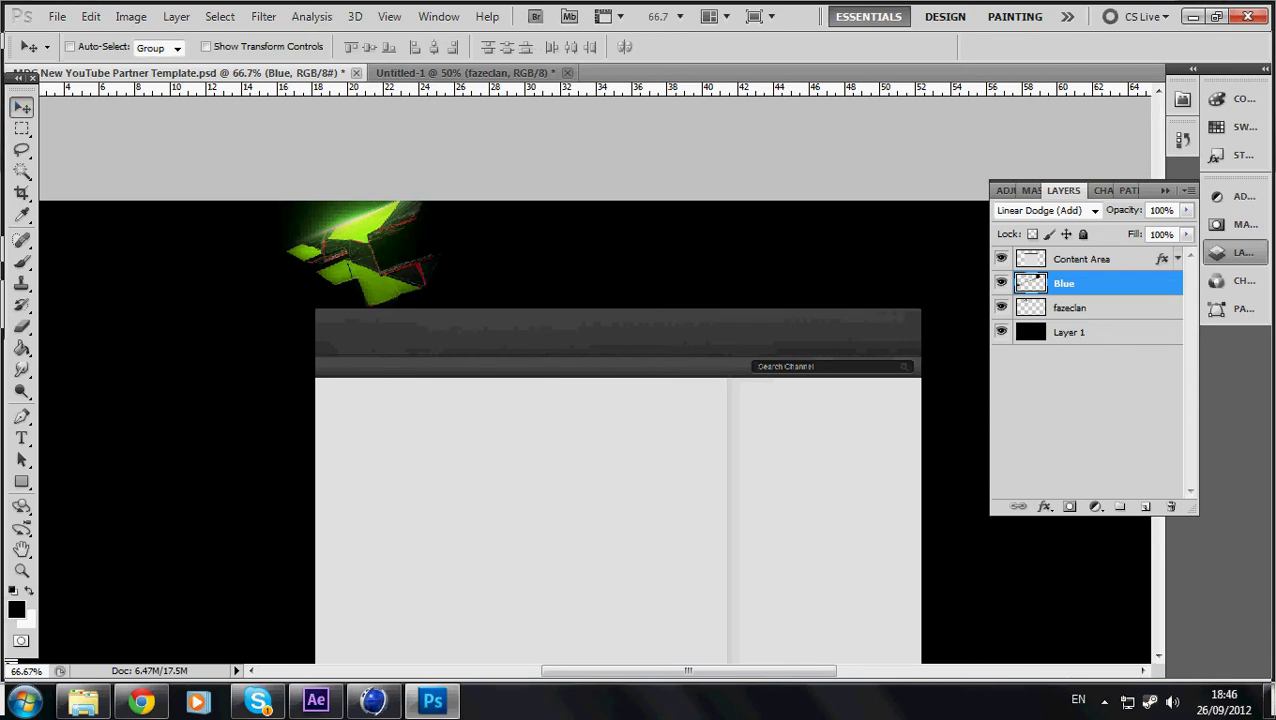
- Duplicate the Blue flare layer, then rotate the copy about 93.32 degrees and position it on the logo's lower edge
click(83, 700)
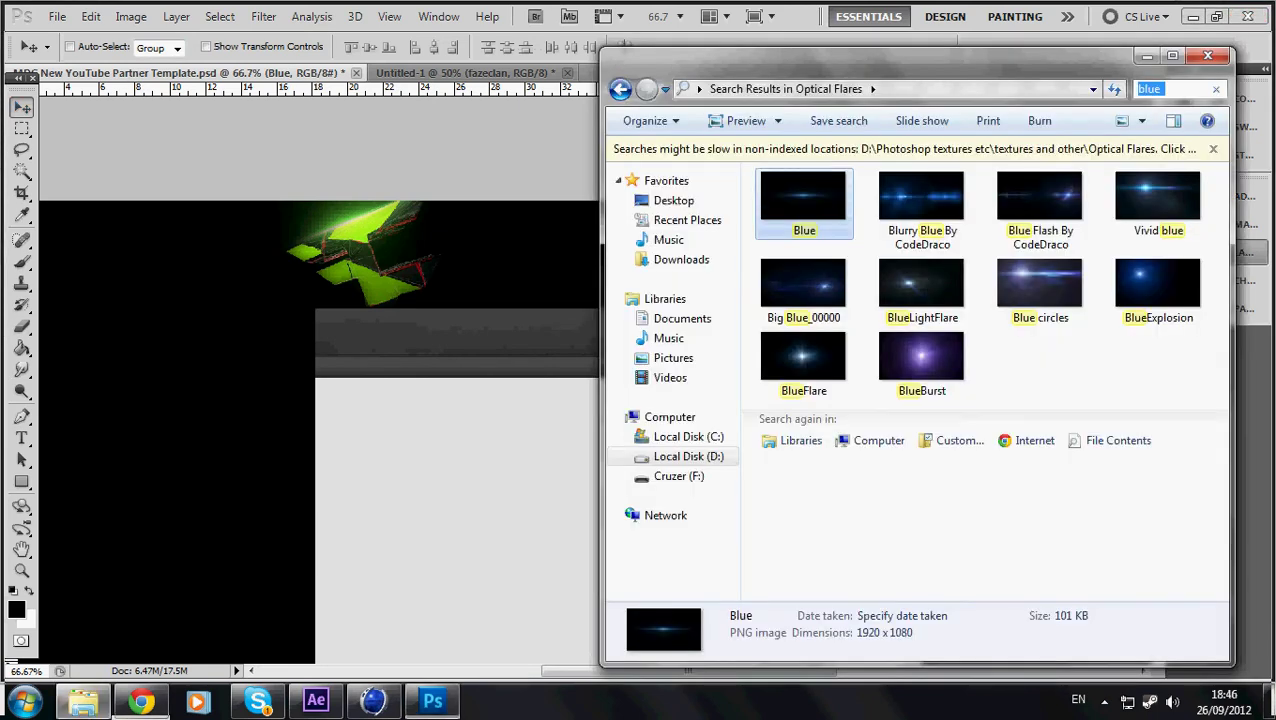
key(alt+Tab)
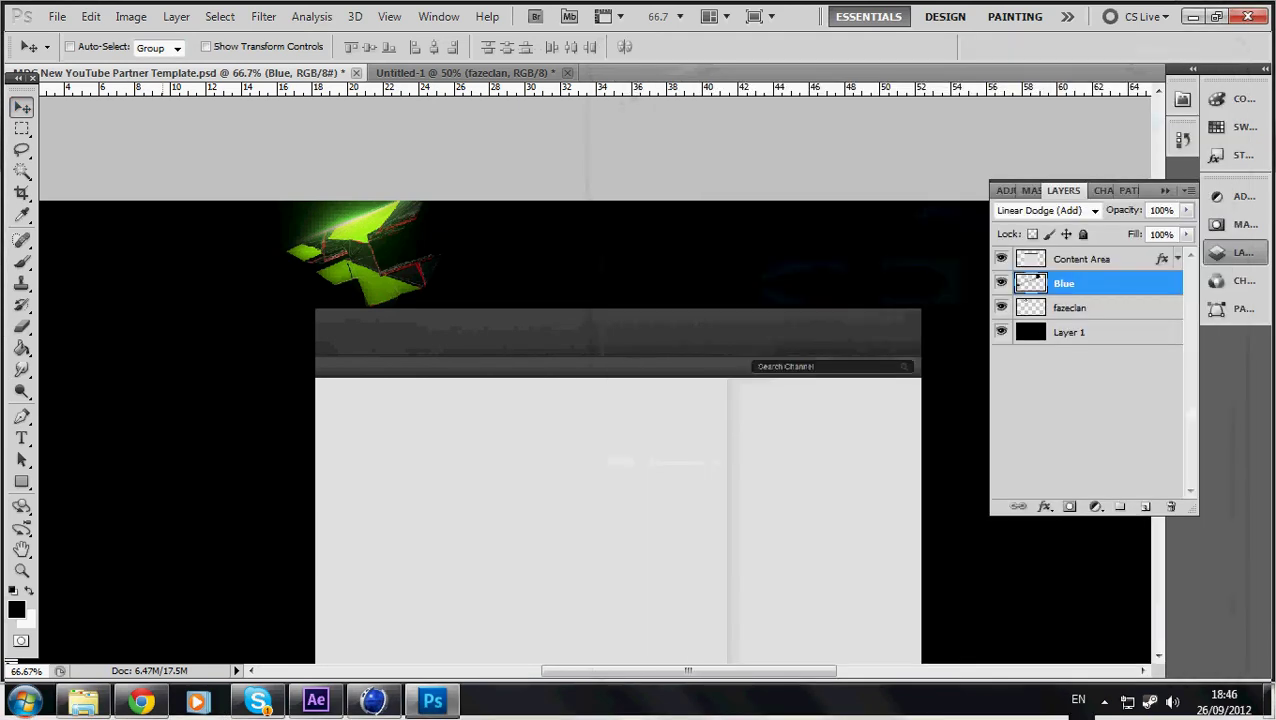
key(ctrl+j)
key(ctrl+t)
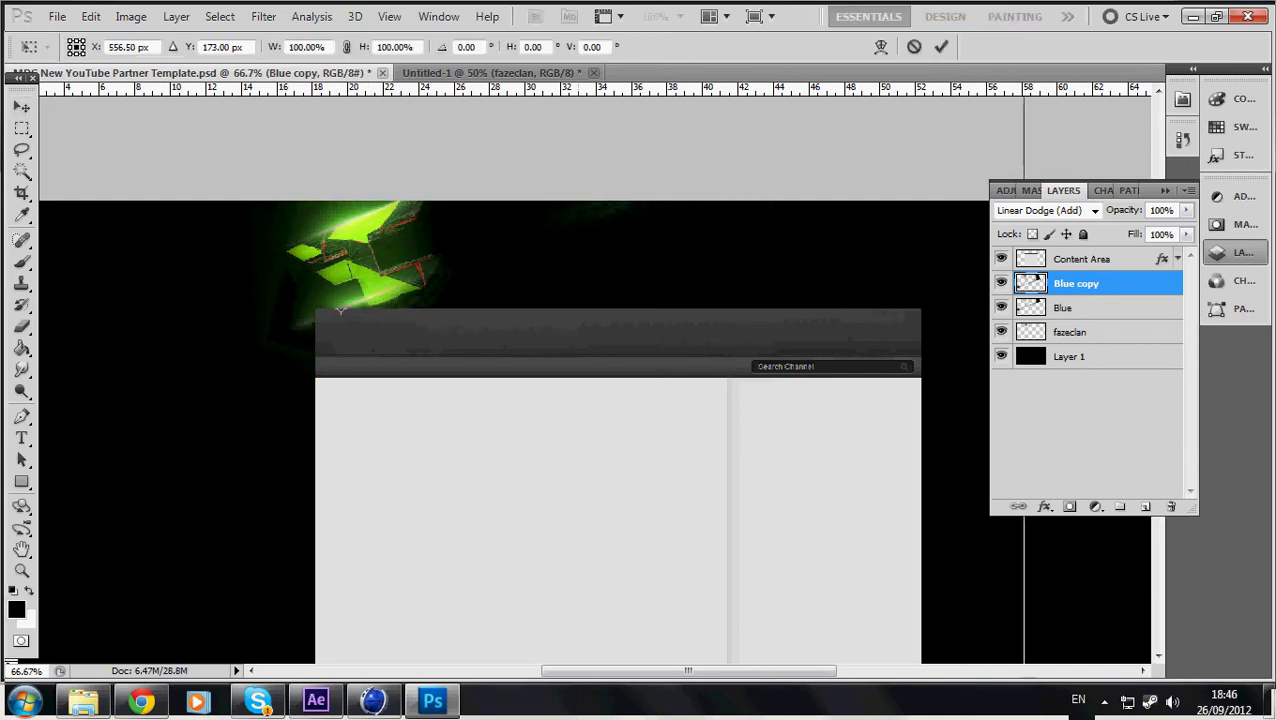
drag(1088, 588, 363, 658)
drag(400, 560, 374, 438)
drag(328, 50, 363, 159)
drag(1120, 586, 786, 660)
drag(935, 664, 845, 665)
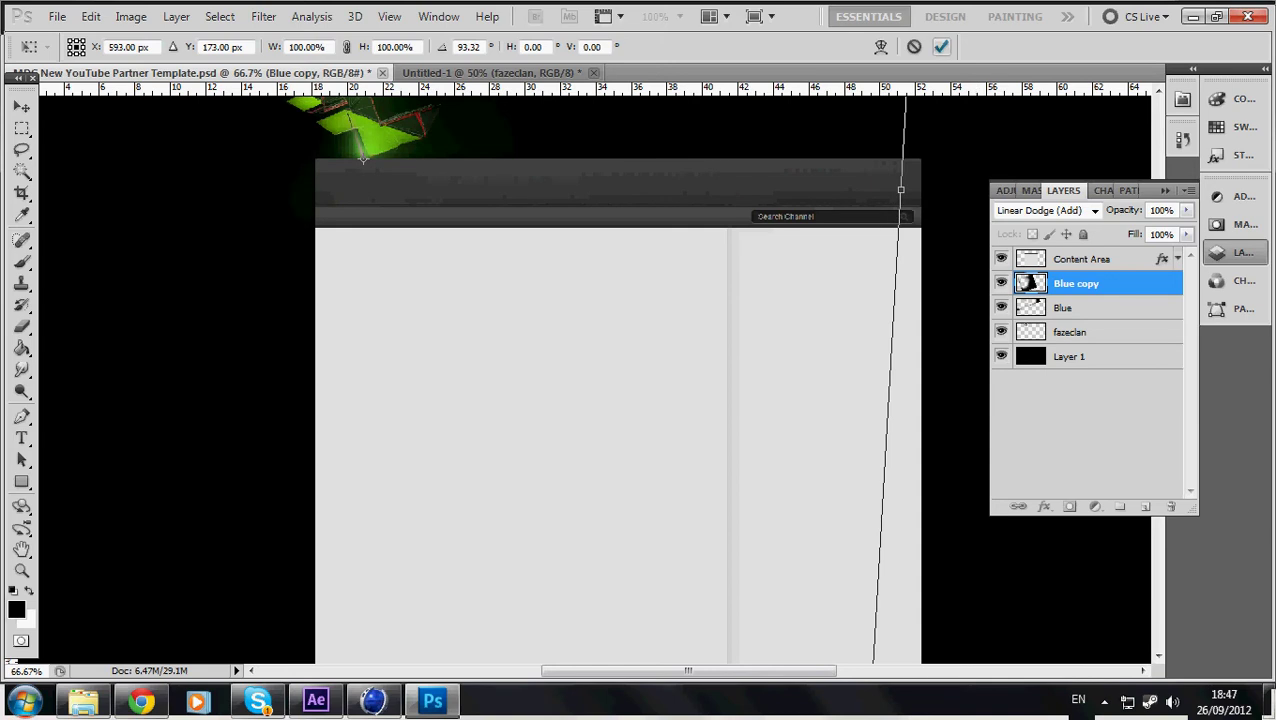
key(Return)
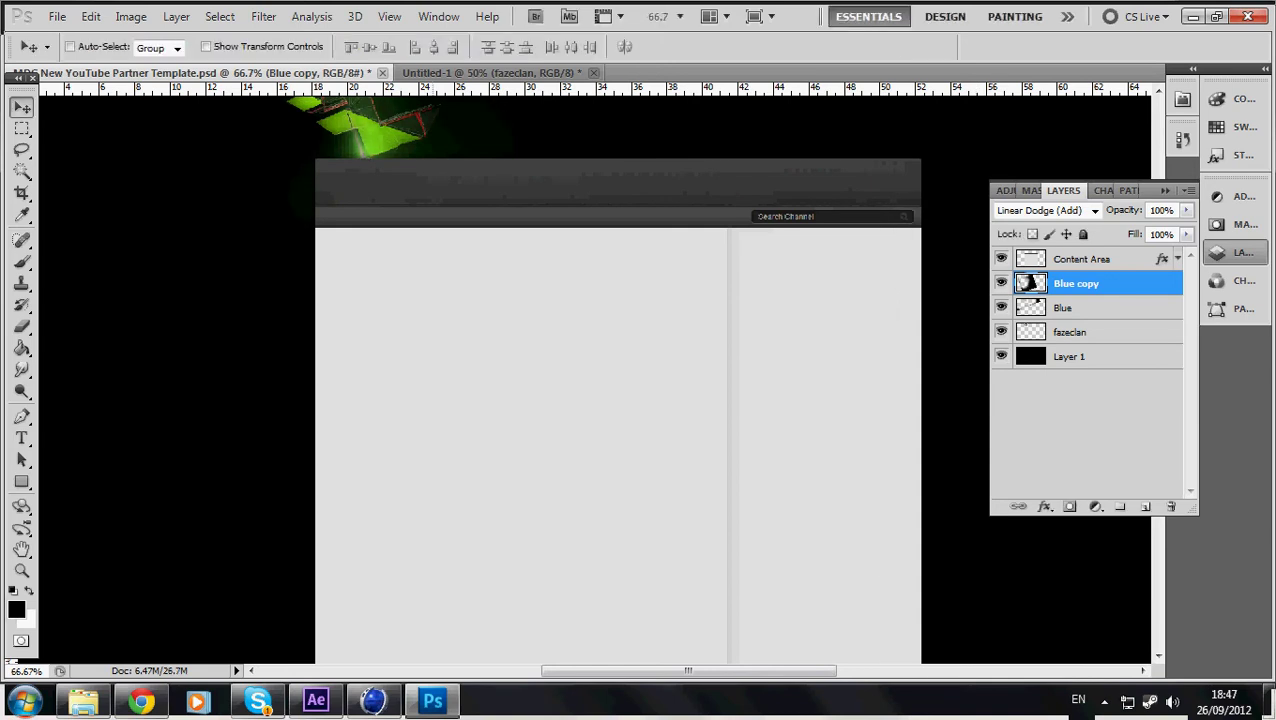
- Erase the copied flare's excess glow to the right of and below the logo
scroll(595, 380, up, 3)
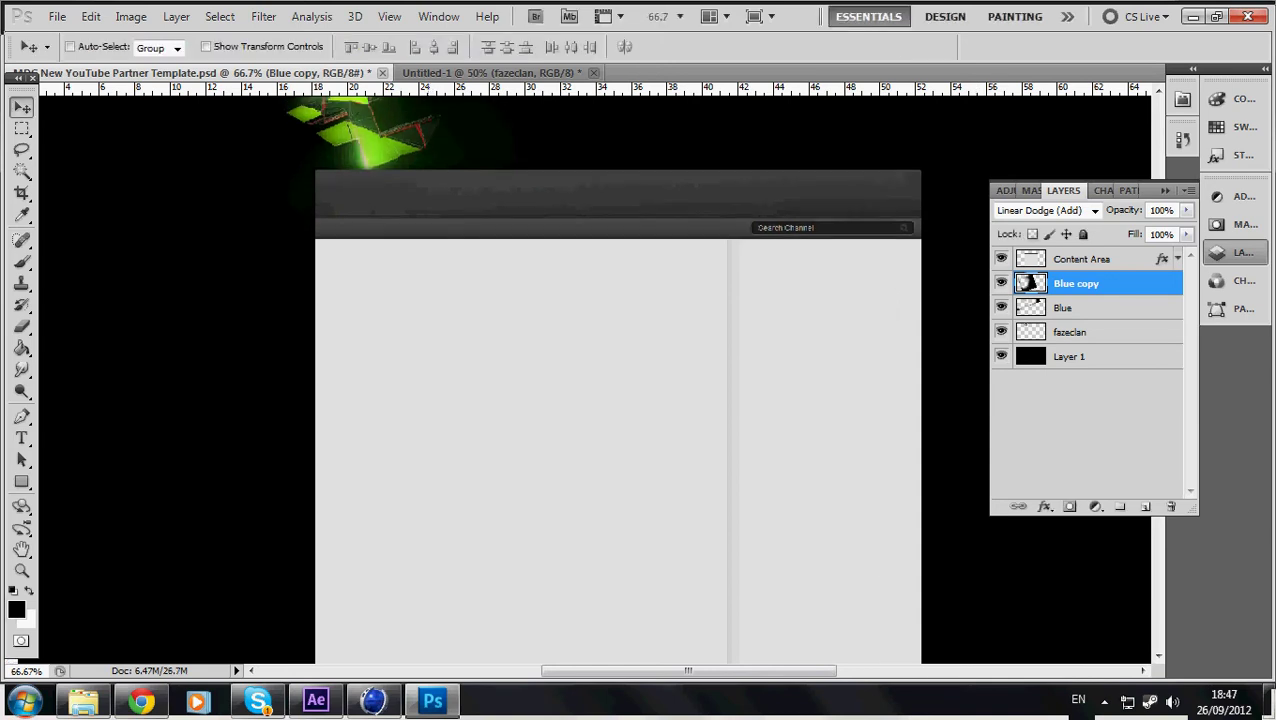
scroll(595, 380, up, 3)
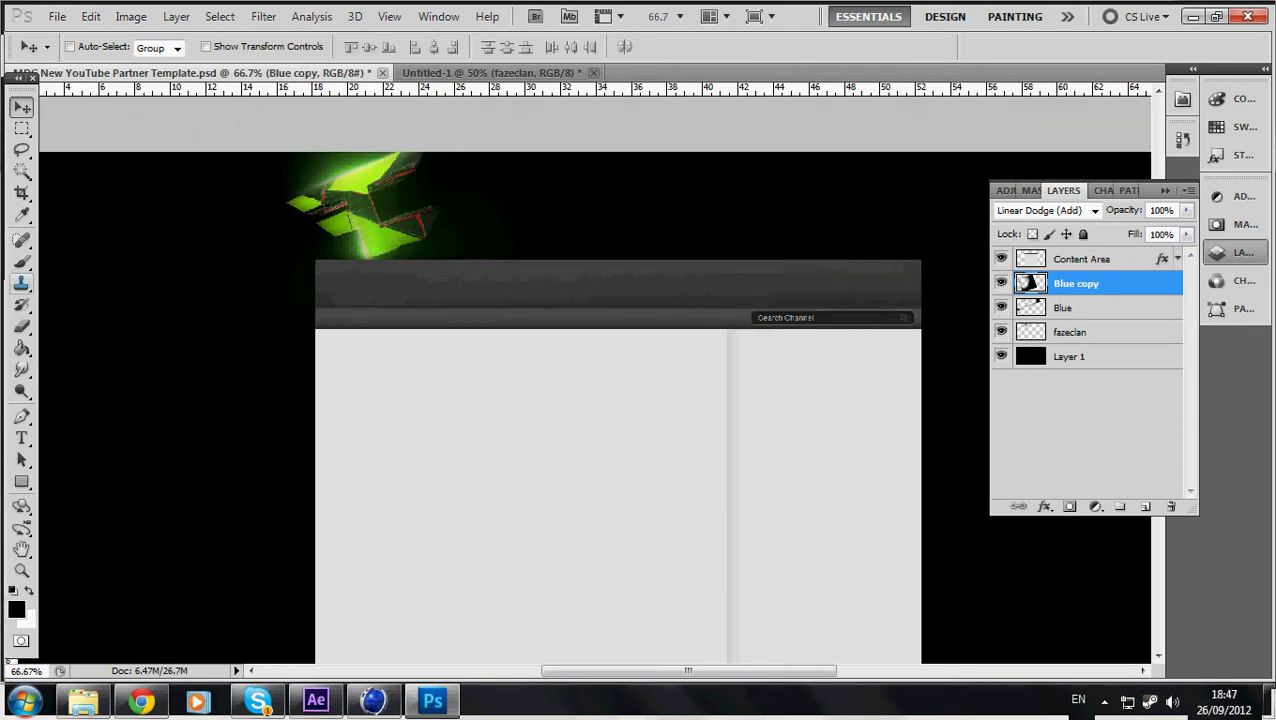
click(21, 326)
drag(500, 250, 360, 320)
- Switch to the Explorer window with the blue optical flare search results to pick another flare
click(21, 107)
click(83, 700)
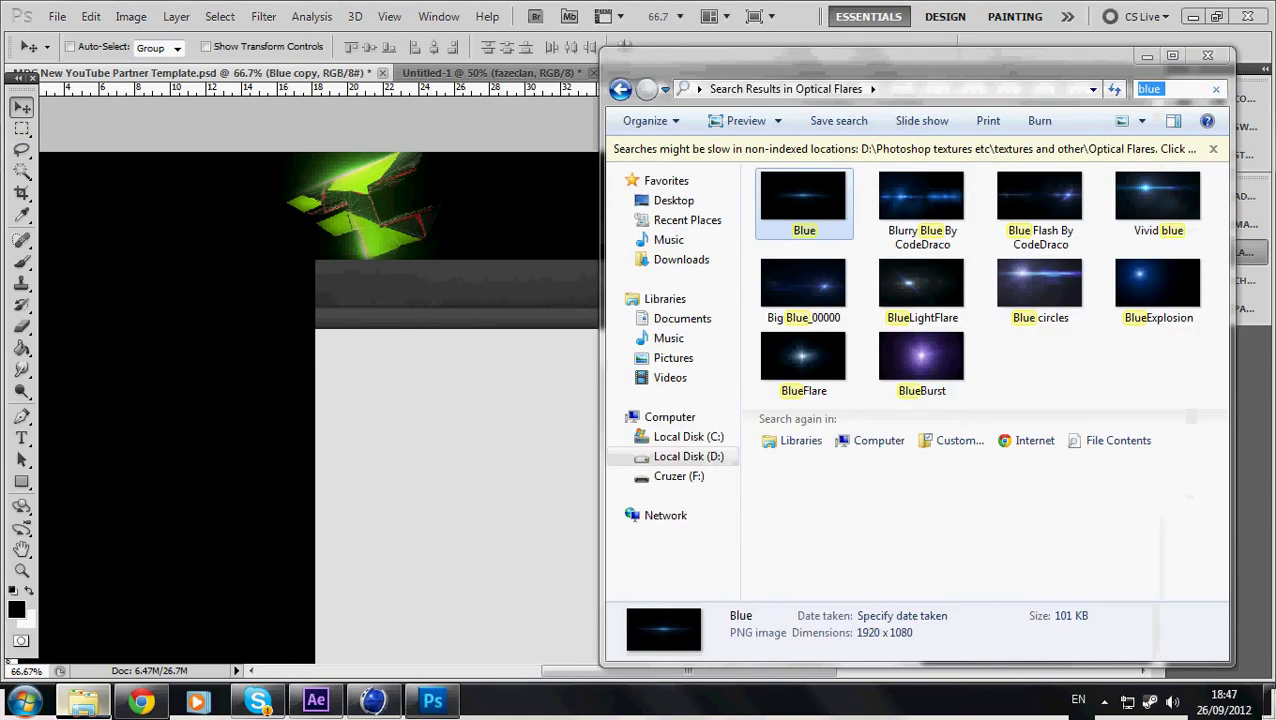
- Open the textures and other folder inside Photoshop textures etc on Local Disk (D:)
click(688, 456)
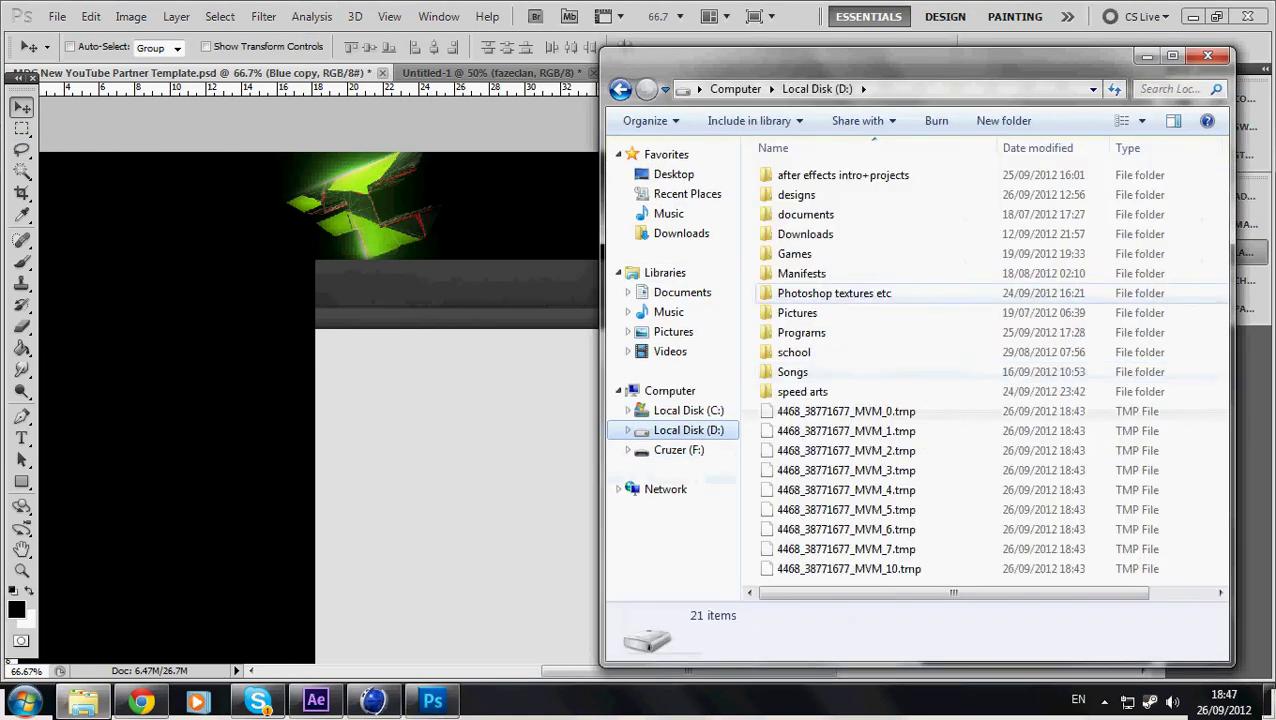
double_click(830, 293)
double_click(822, 293)
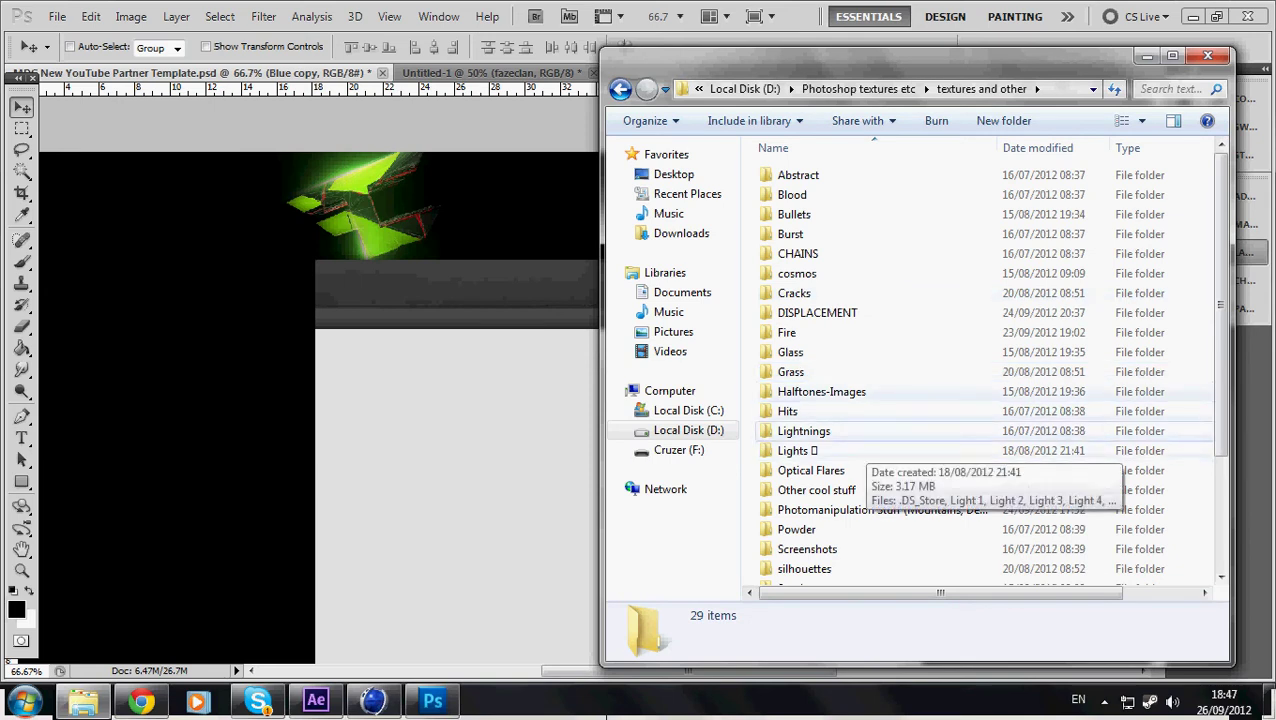
scroll(920, 478, down, 2)
scroll(920, 478, down, 1)
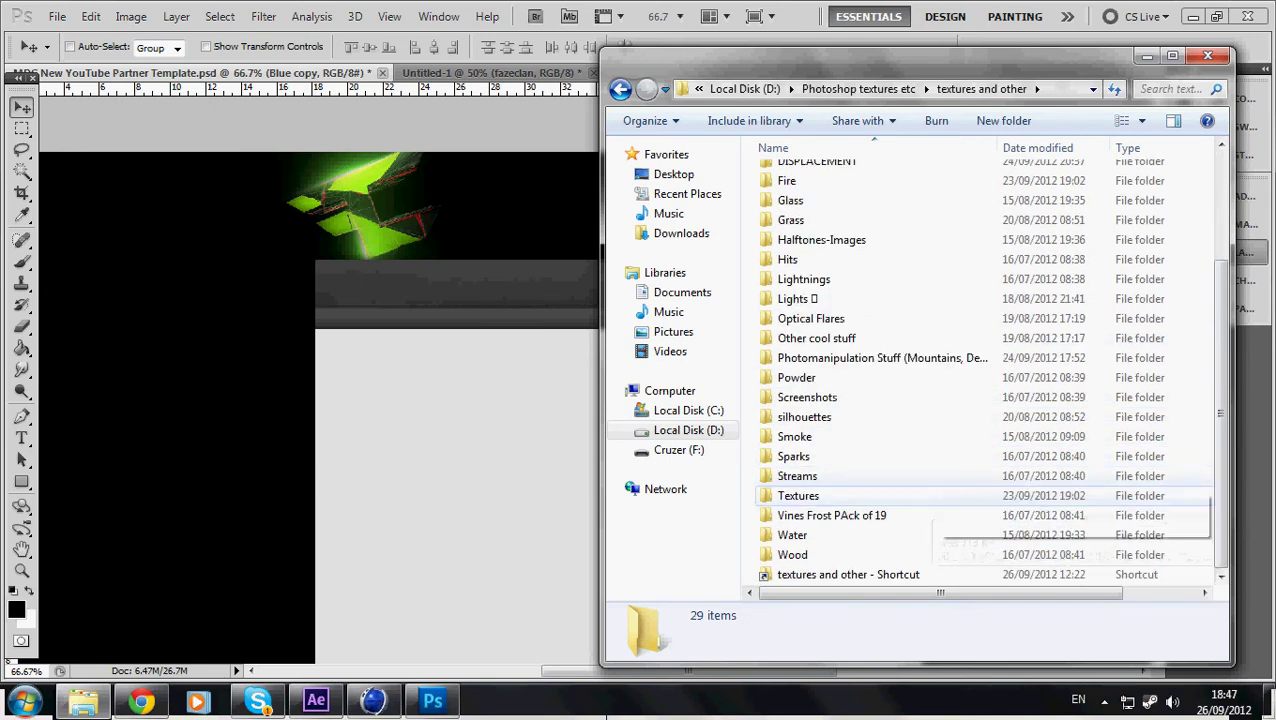
- Look through the Textures and Vines Frost PAck of 19 folders for a suitable overlay image
double_click(880, 495)
scroll(915, 305, down, 10)
scroll(1030, 330, down, 15)
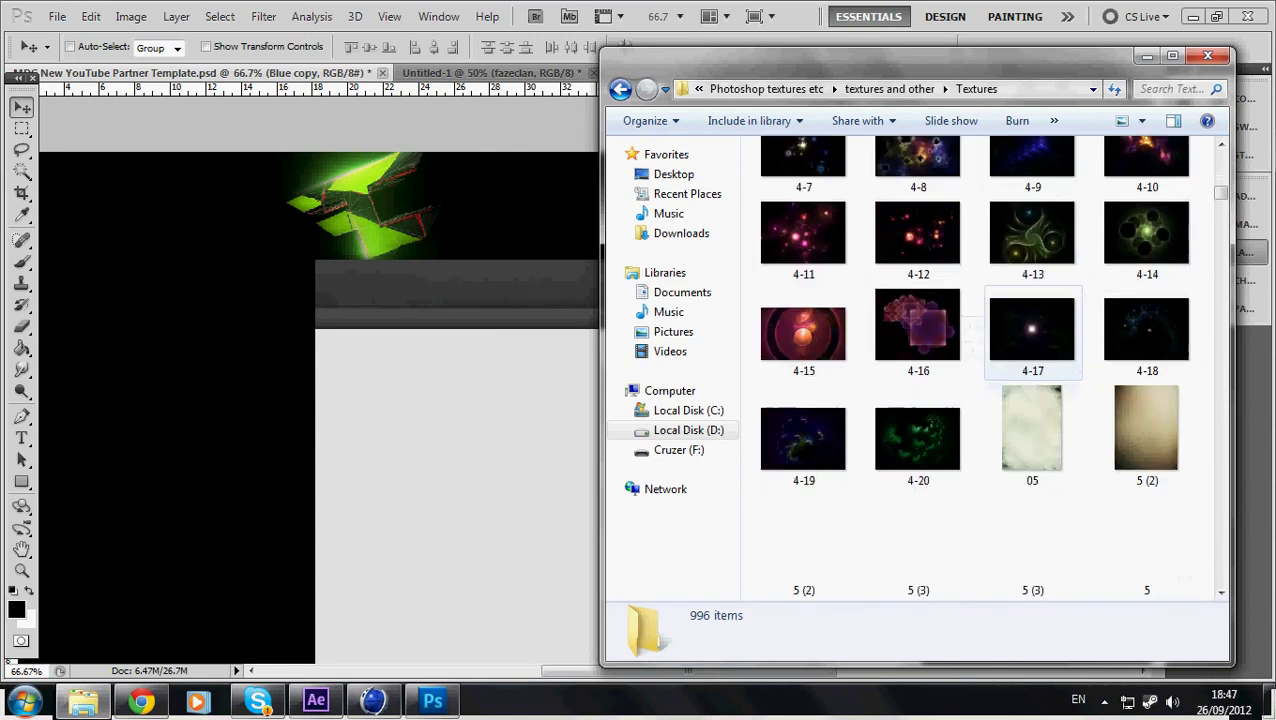
scroll(1032, 320, down, 10)
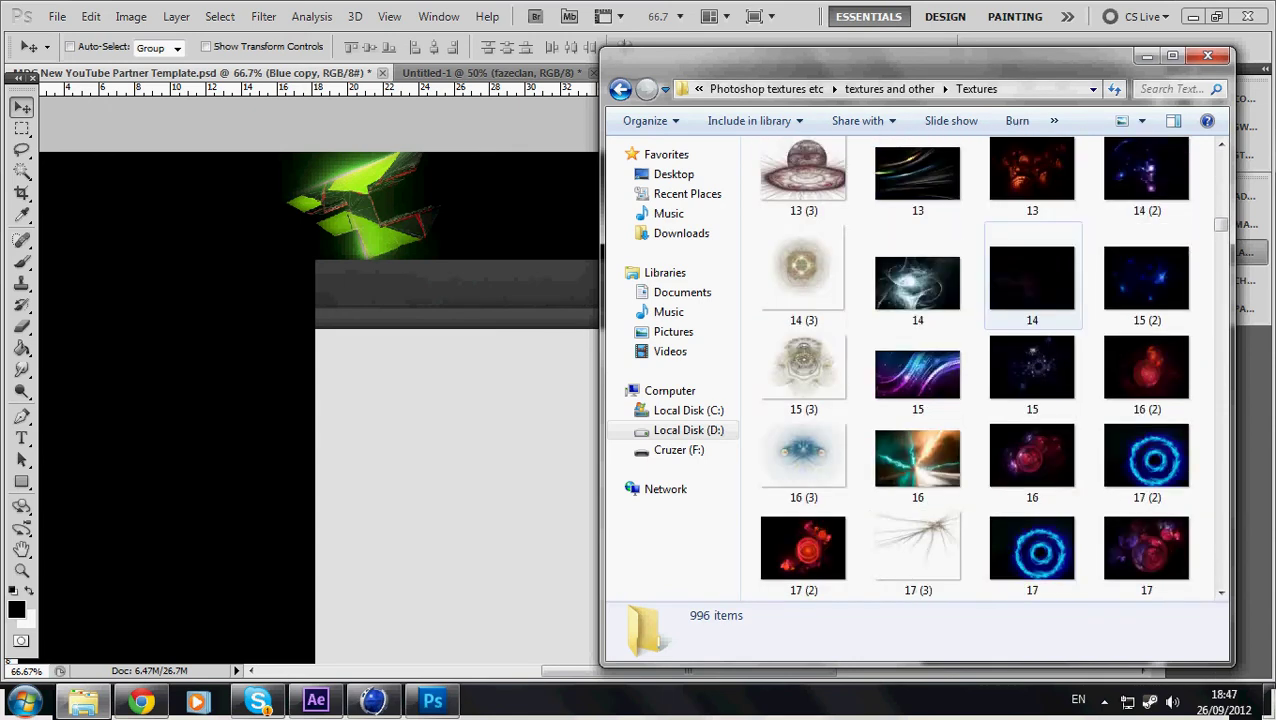
scroll(1032, 330, down, 8)
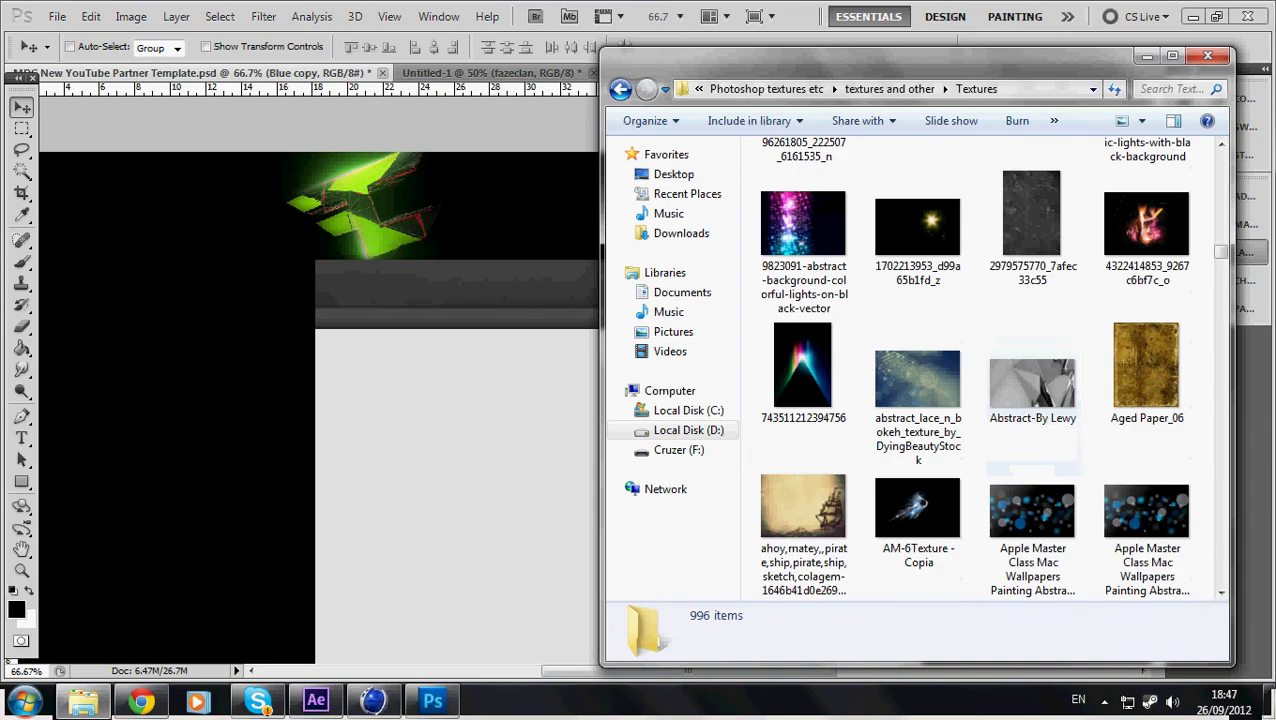
click(620, 89)
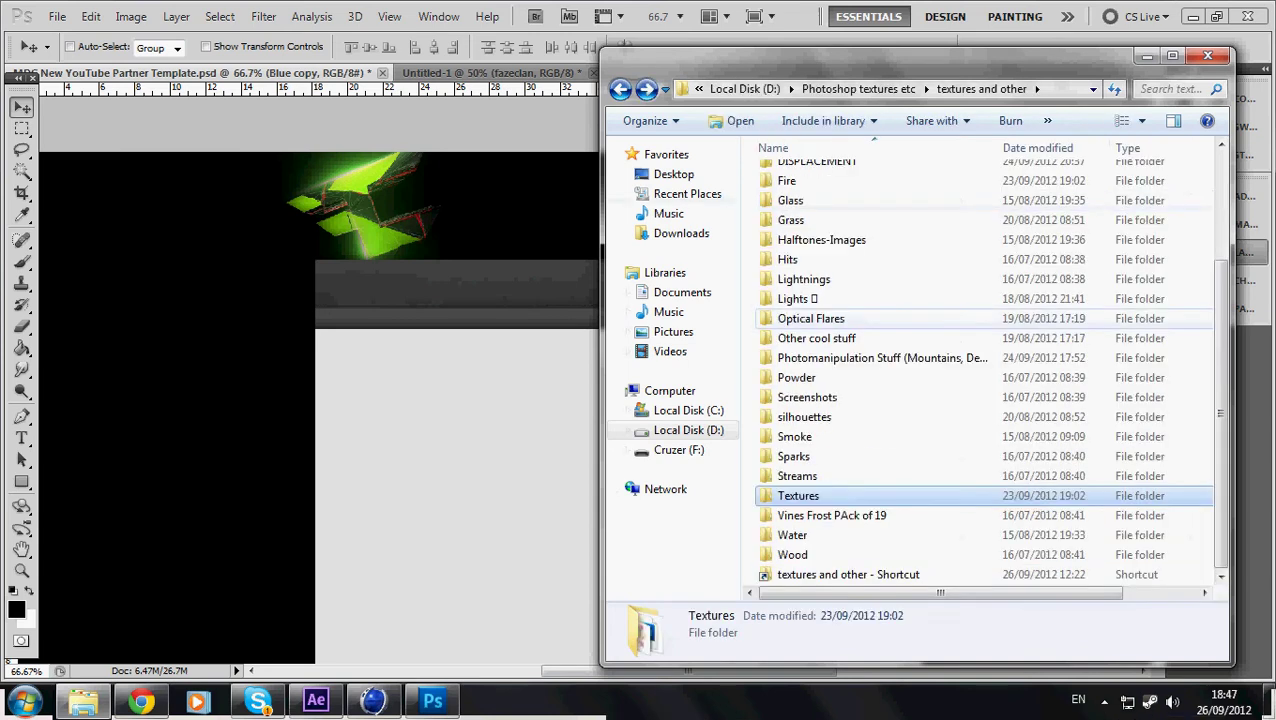
double_click(831, 515)
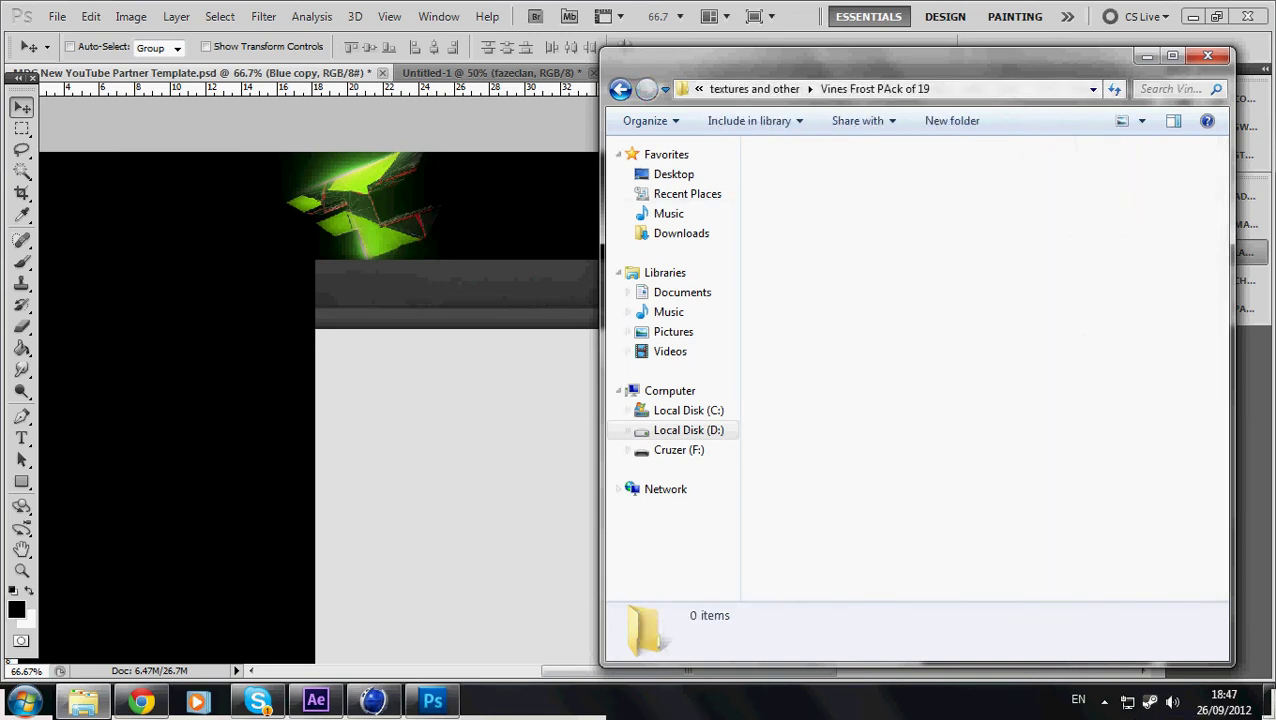
key(BackSpace)
- Place 002_800x600 from the Water folder into the template, scaled to about 216% and positioned over the green logo
key(Down)
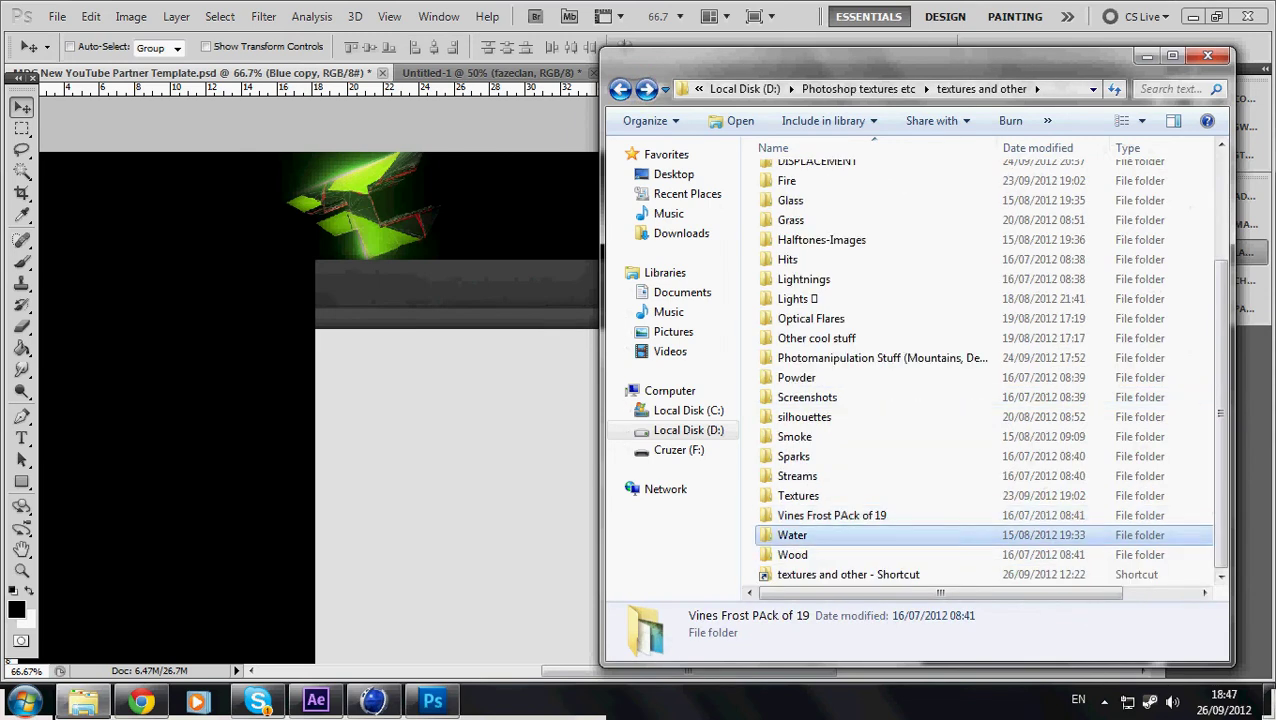
key(Return)
drag(917, 198, 584, 380)
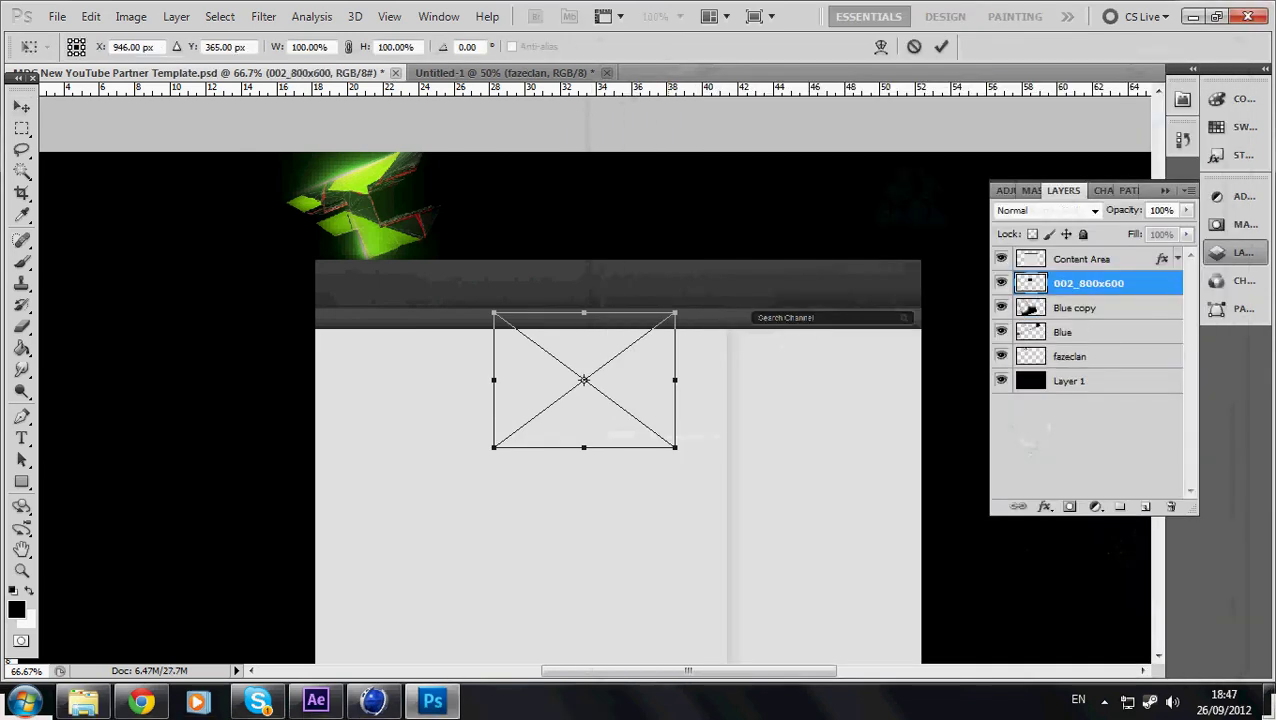
drag(675, 313, 883, 156)
drag(700, 260, 435, 157)
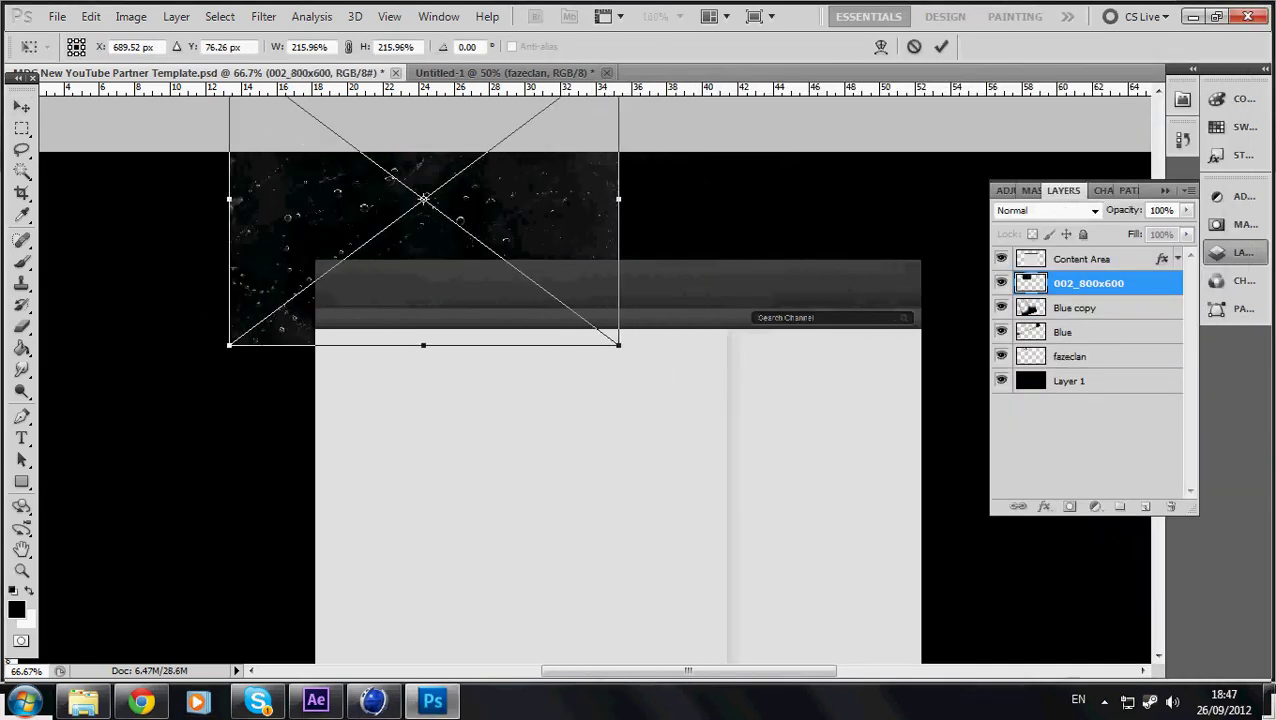
key(Return)
- Set the 002_800x600 layer's blend mode to Screen and erase its outer parts with the 360 px eraser, leaving droplets around the logo
click(1094, 210)
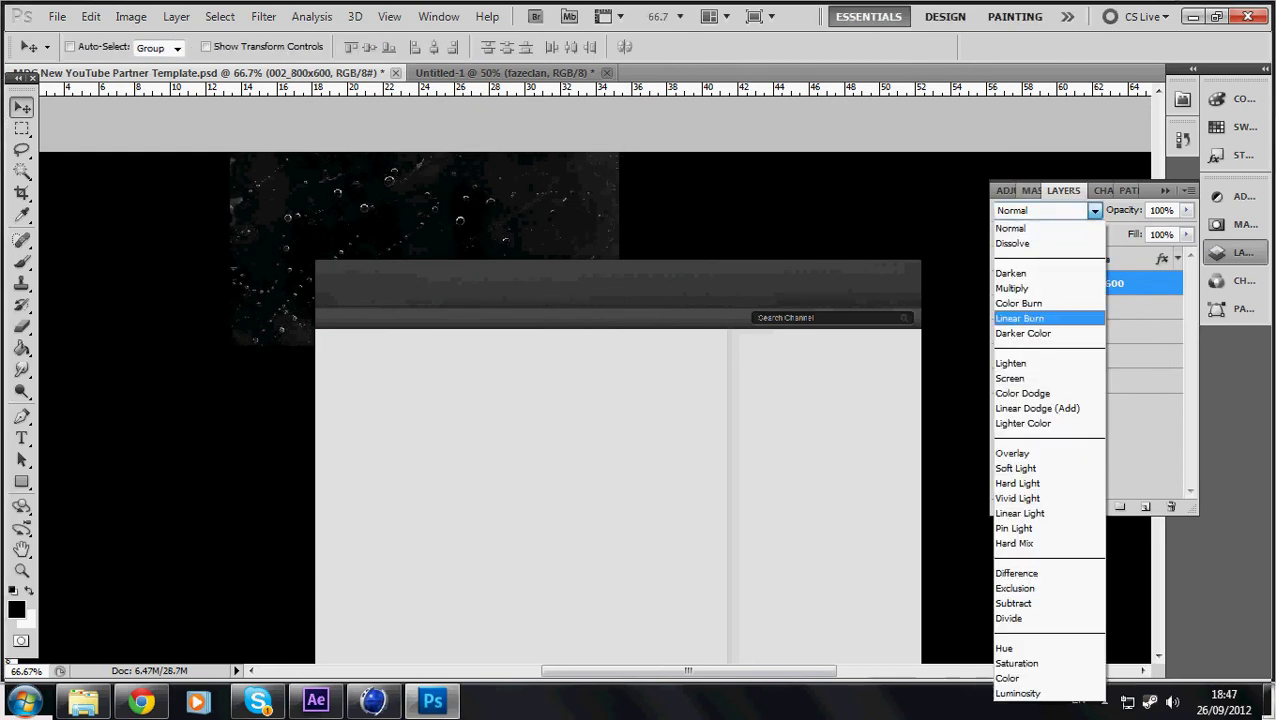
click(1010, 378)
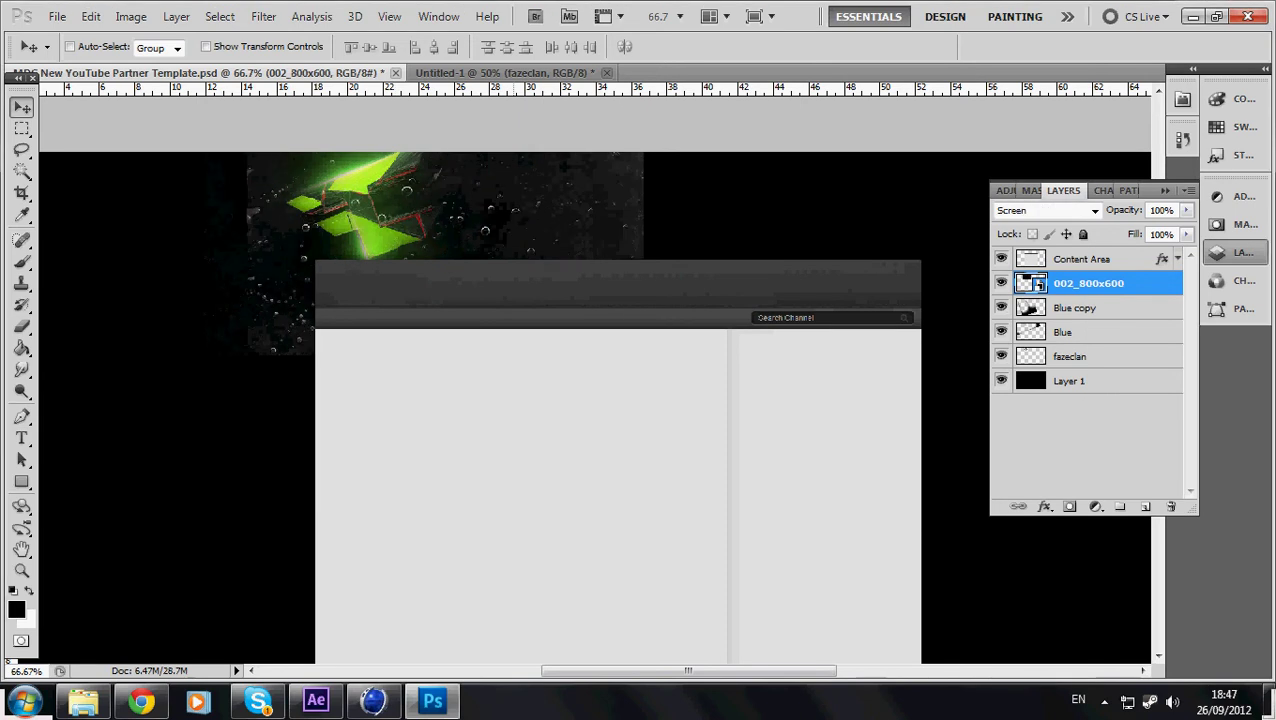
click(22, 326)
click(660, 205)
click(577, 285)
drag(662, 205, 617, 205)
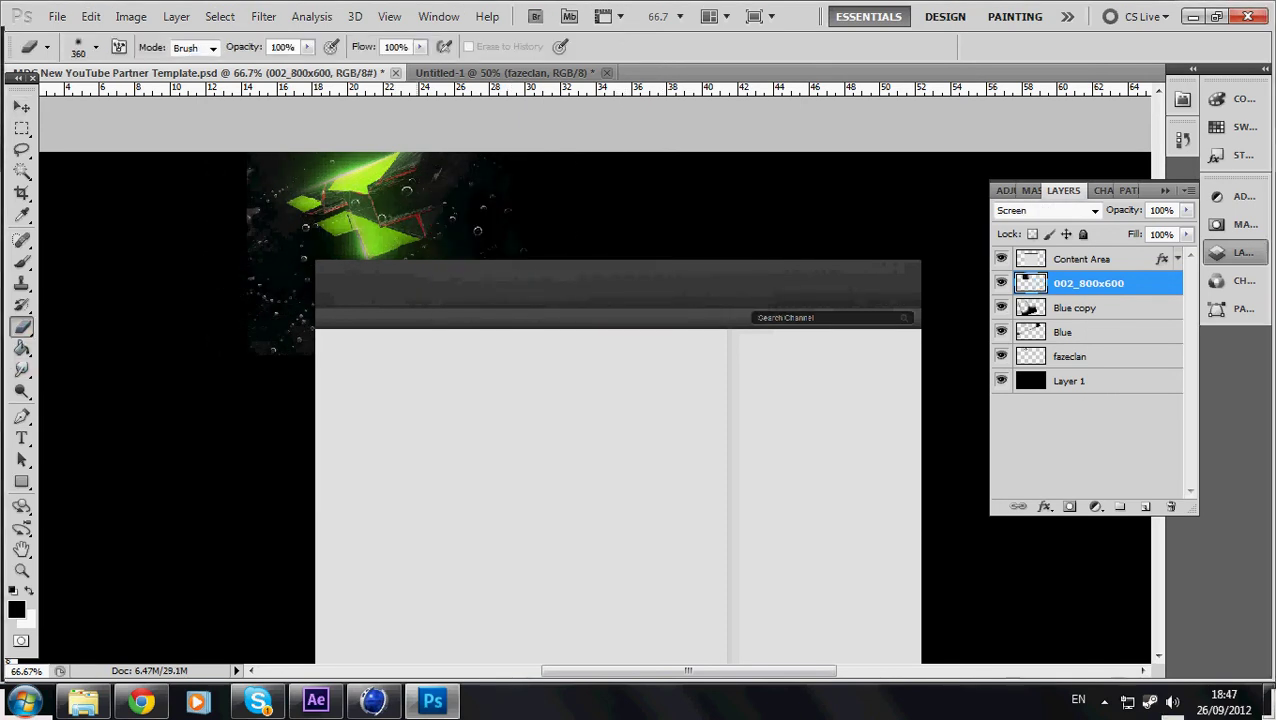
drag(198, 200, 200, 300)
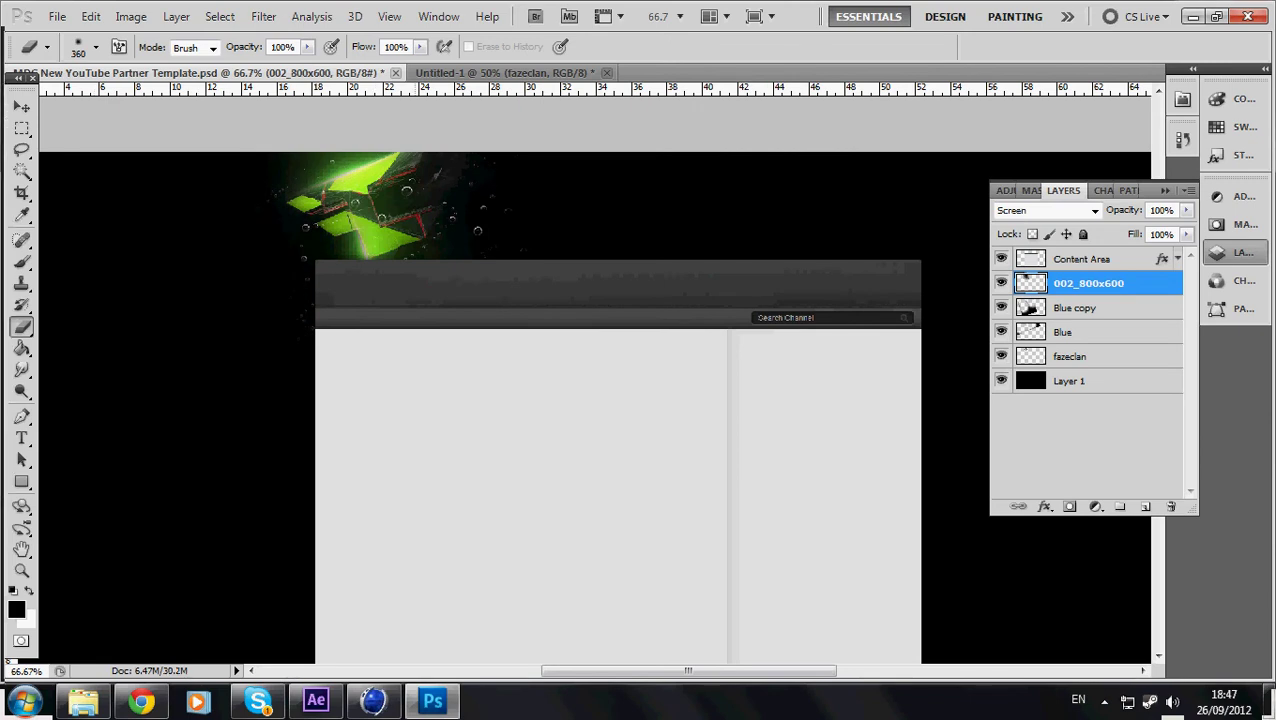
- Open Rain1 from the Water folder and move its rain layer into the YouTube partner template over the logo
click(22, 106)
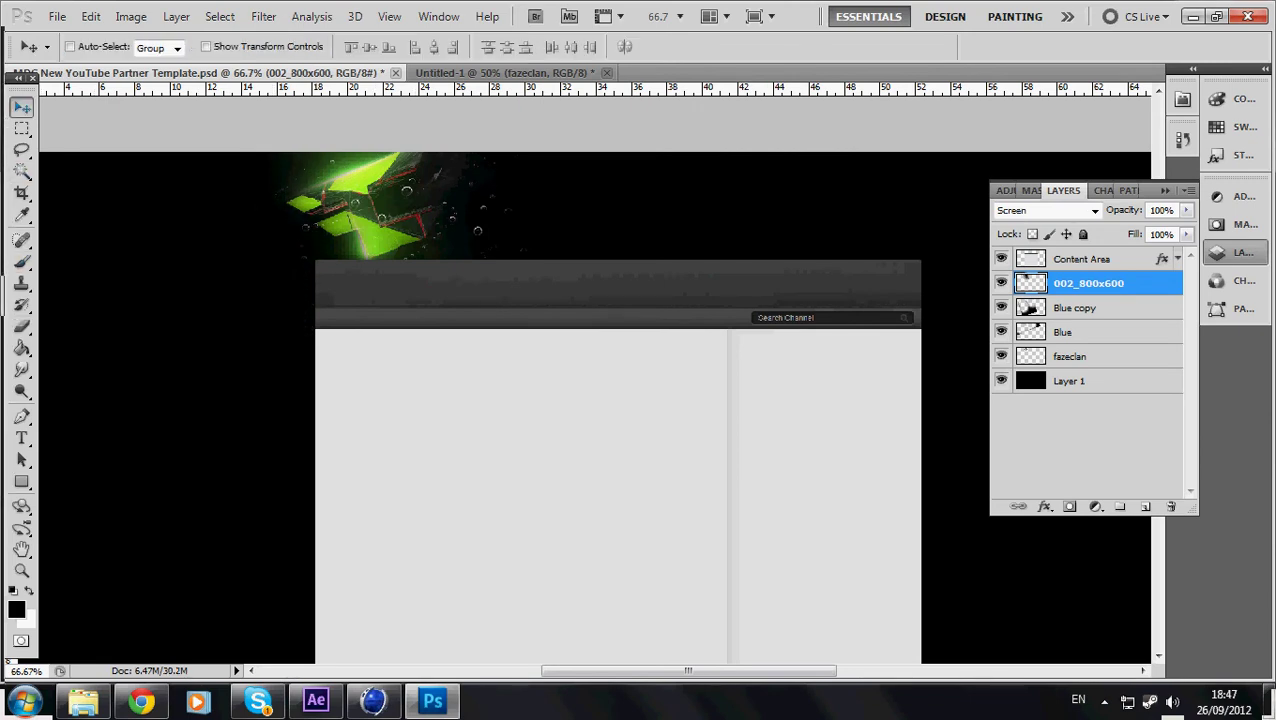
click(83, 701)
scroll(917, 330, down, 2)
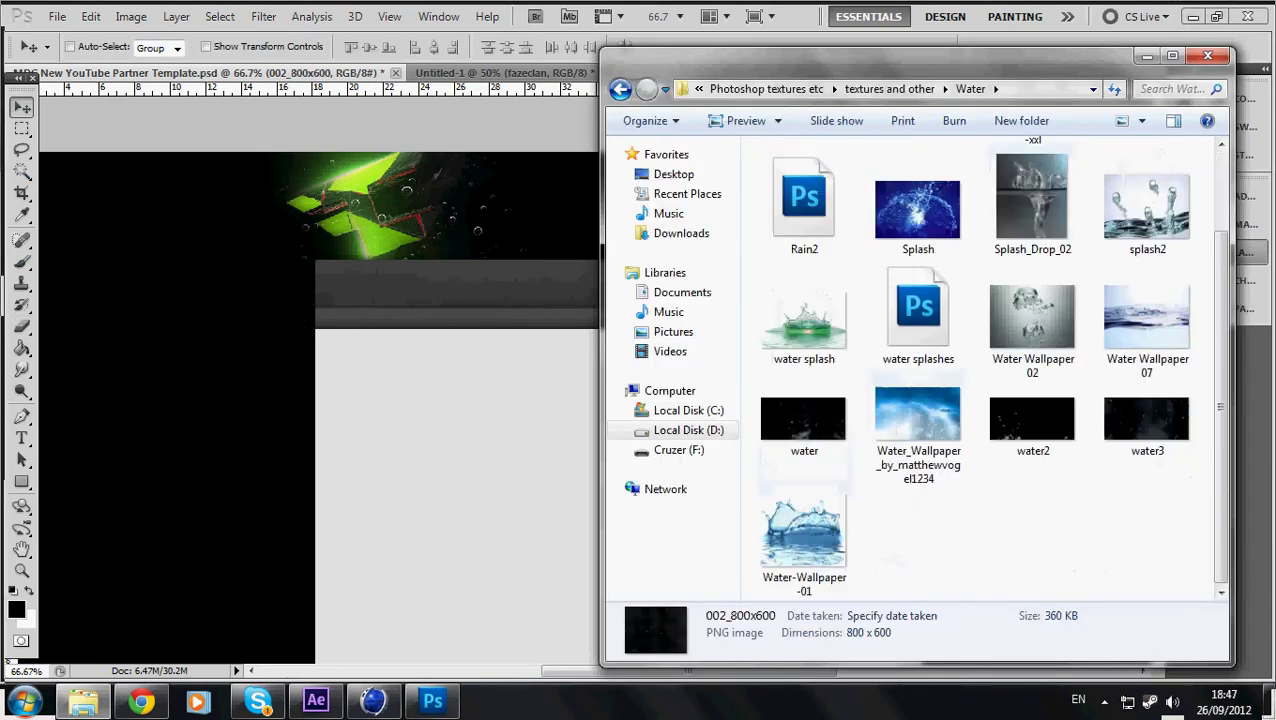
scroll(804, 205, up, 1)
double_click(1144, 190)
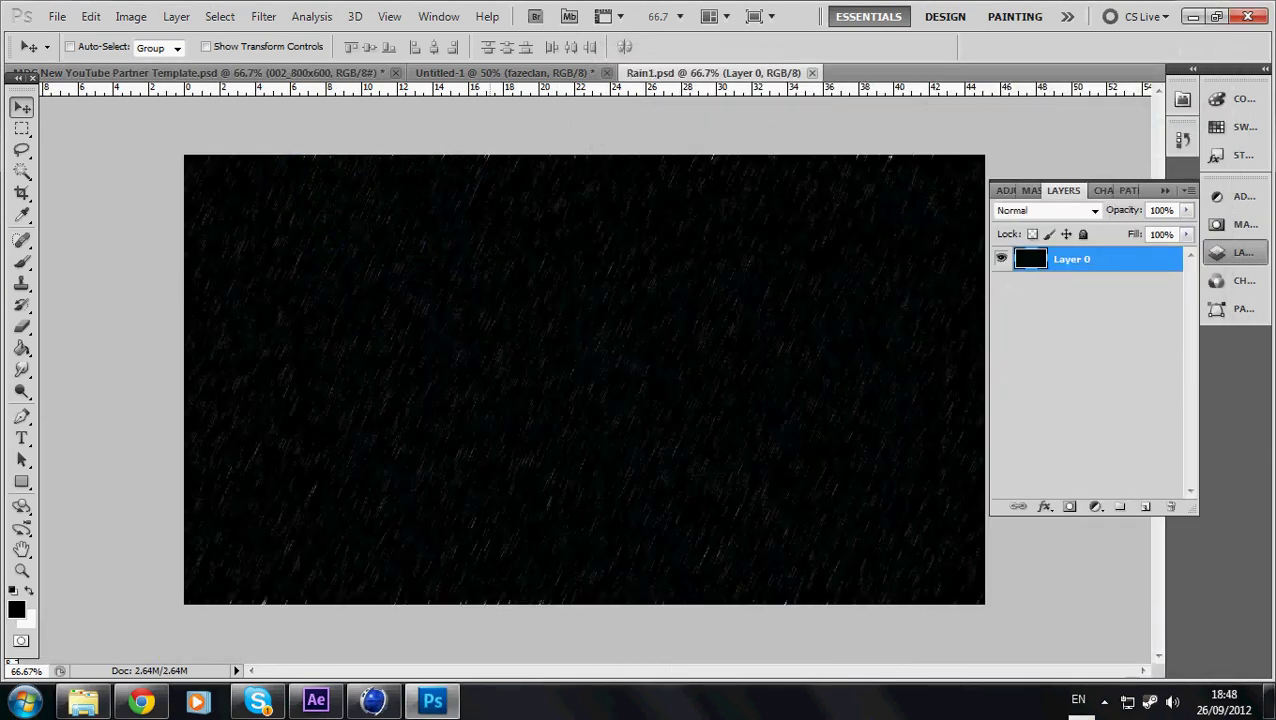
mouse_move(291, 210)
mouse_down()
mouse_move(205, 73)
mouse_move(205, 135)
mouse_move(300, 200)
mouse_up()
- Set the rain layer's blend mode to Screen and erase the rain outside the logo area
click(1045, 210)
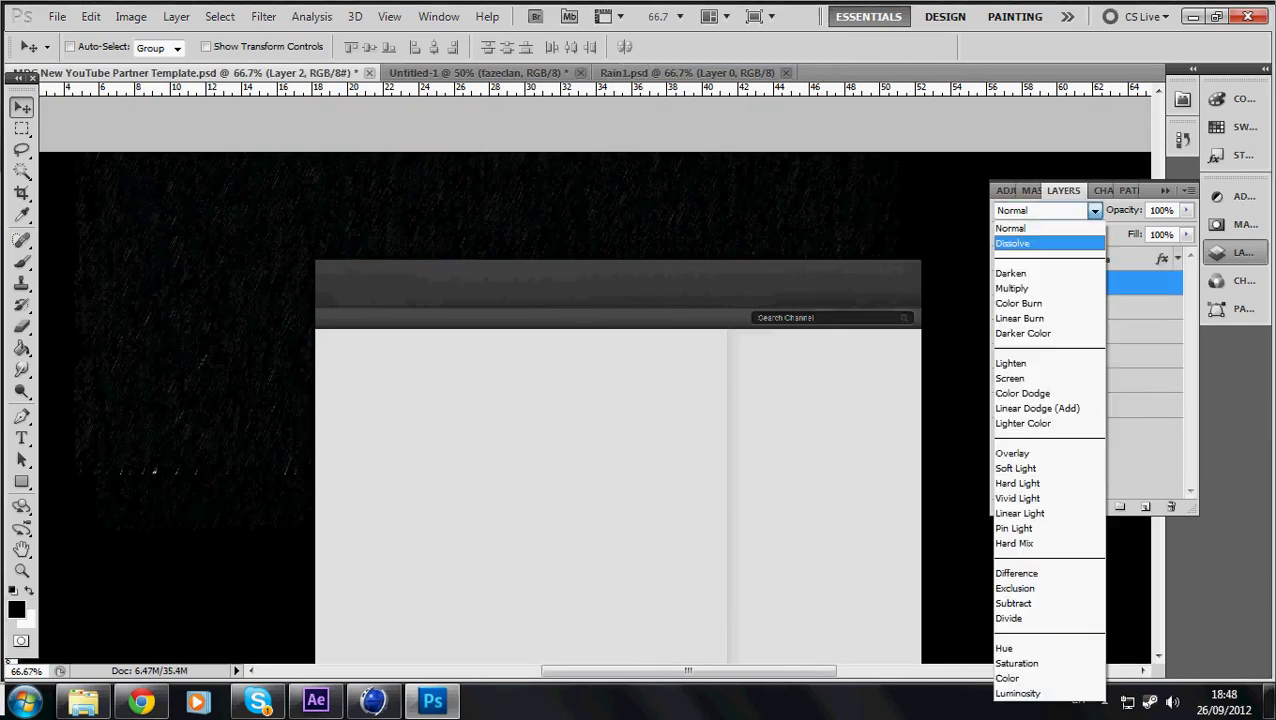
click(1040, 378)
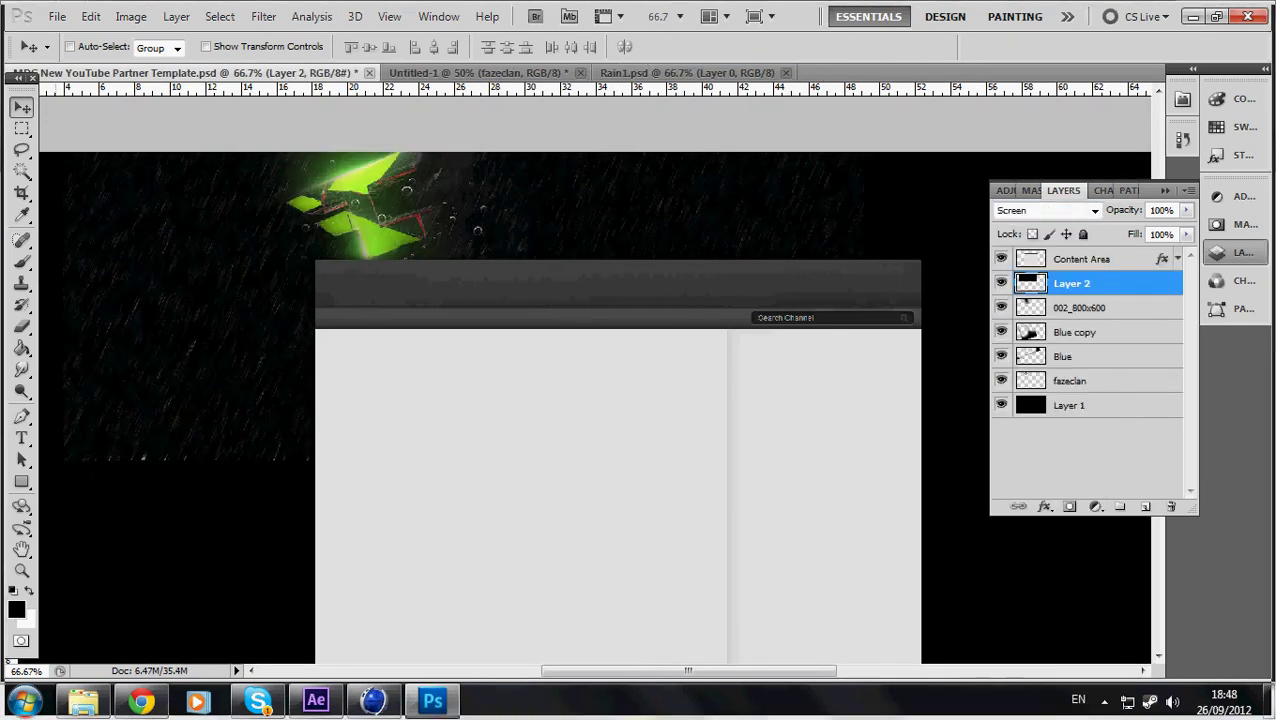
key(e)
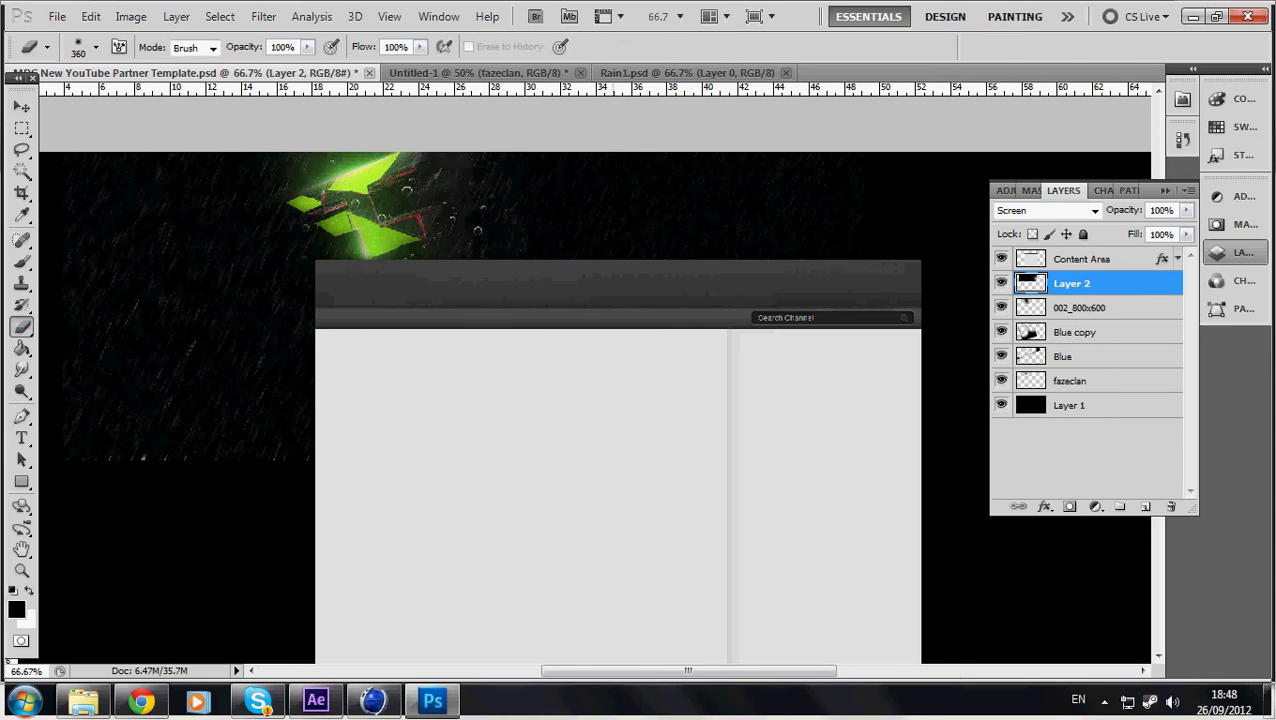
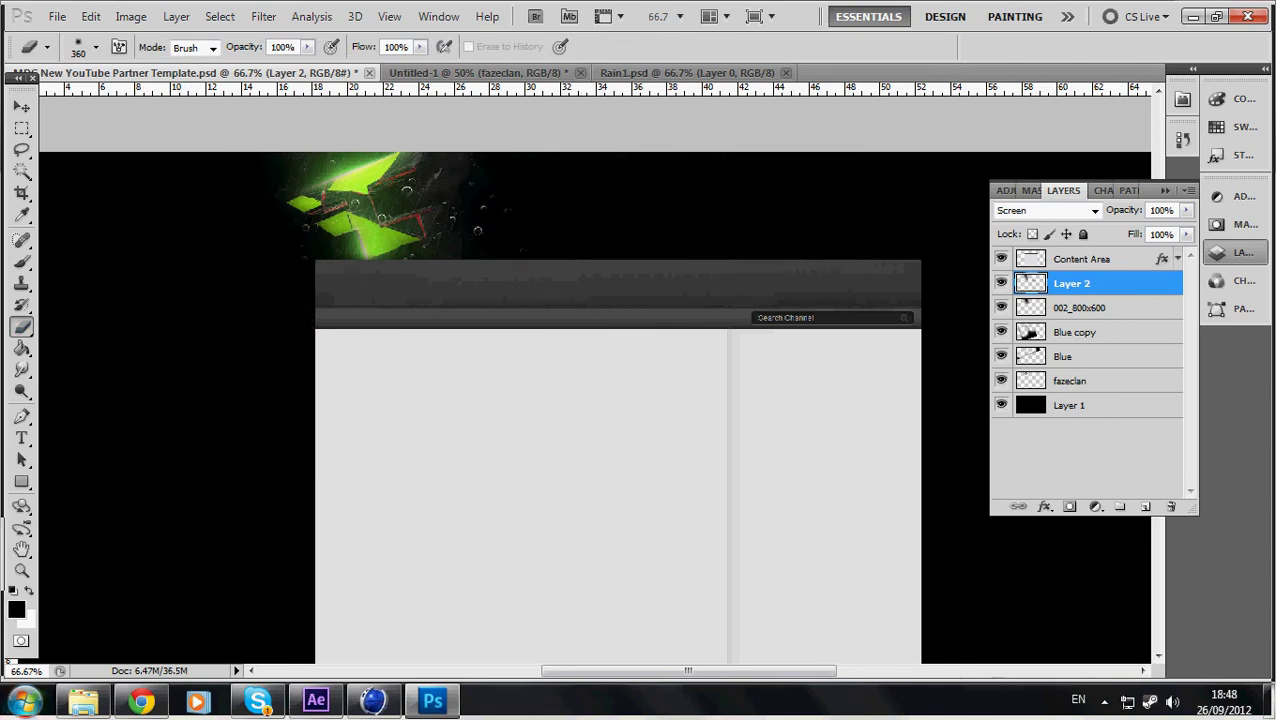
- Place the pink nebula texture 6 from the Textures folder into the template, shifted up over the logo area
click(83, 700)
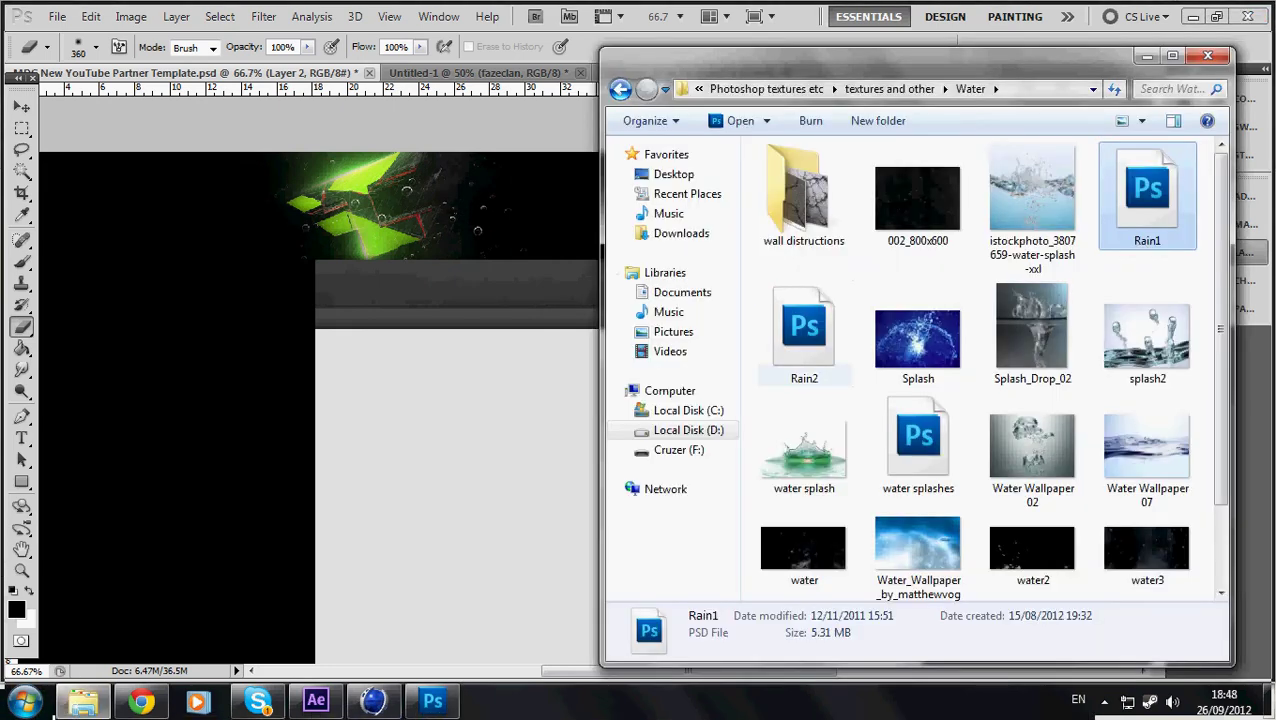
key(BackSpace)
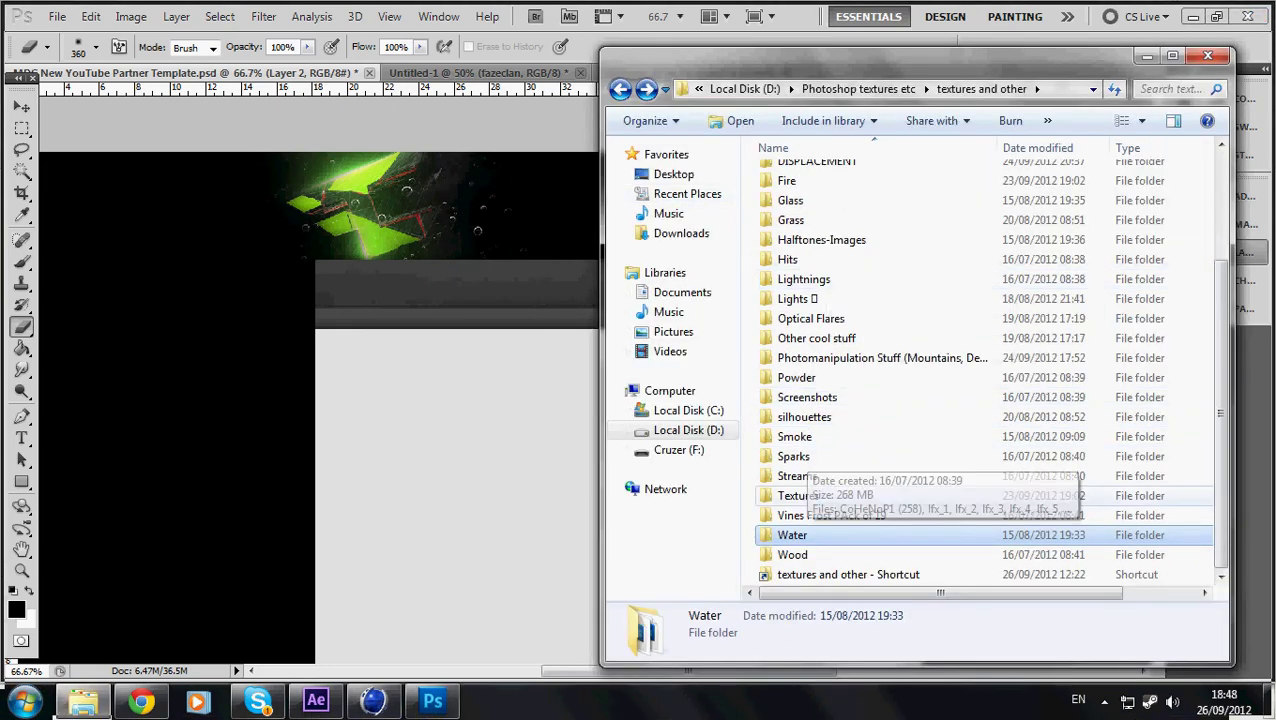
double_click(797, 495)
scroll(917, 455, down, 15)
scroll(917, 455, down, 20)
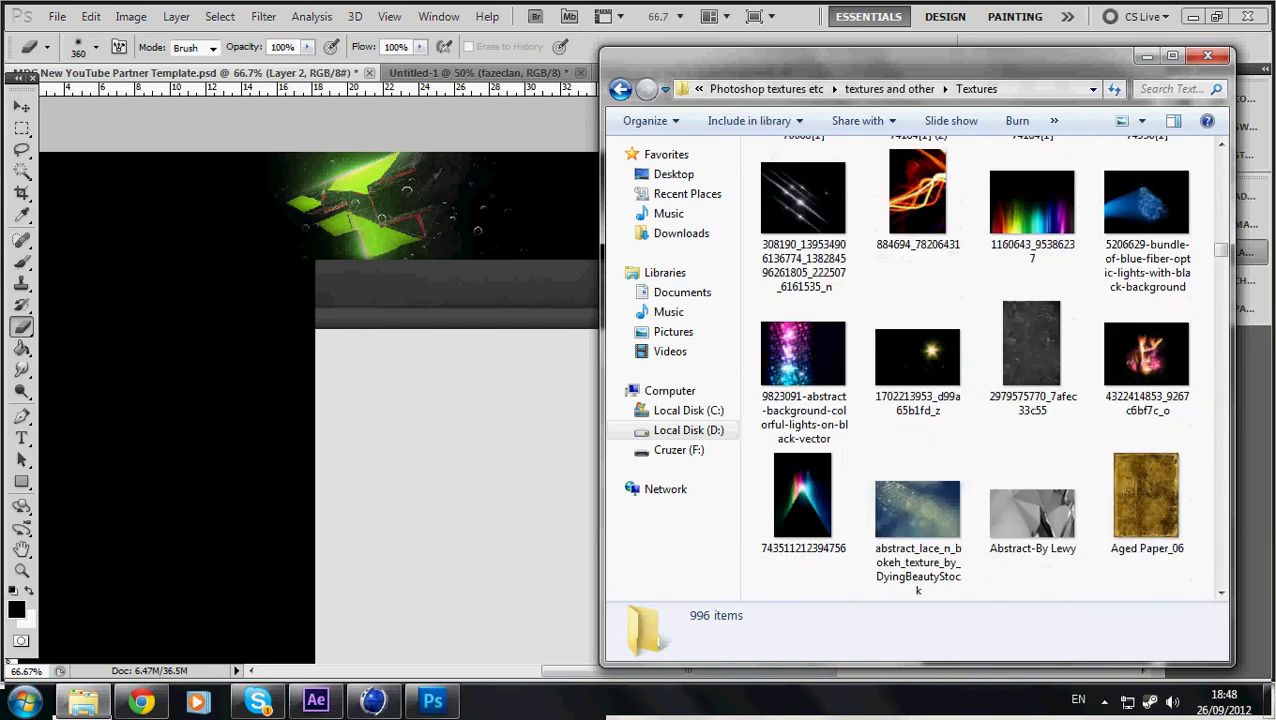
scroll(917, 455, down, 10)
scroll(917, 455, up, 8)
scroll(917, 420, up, 15)
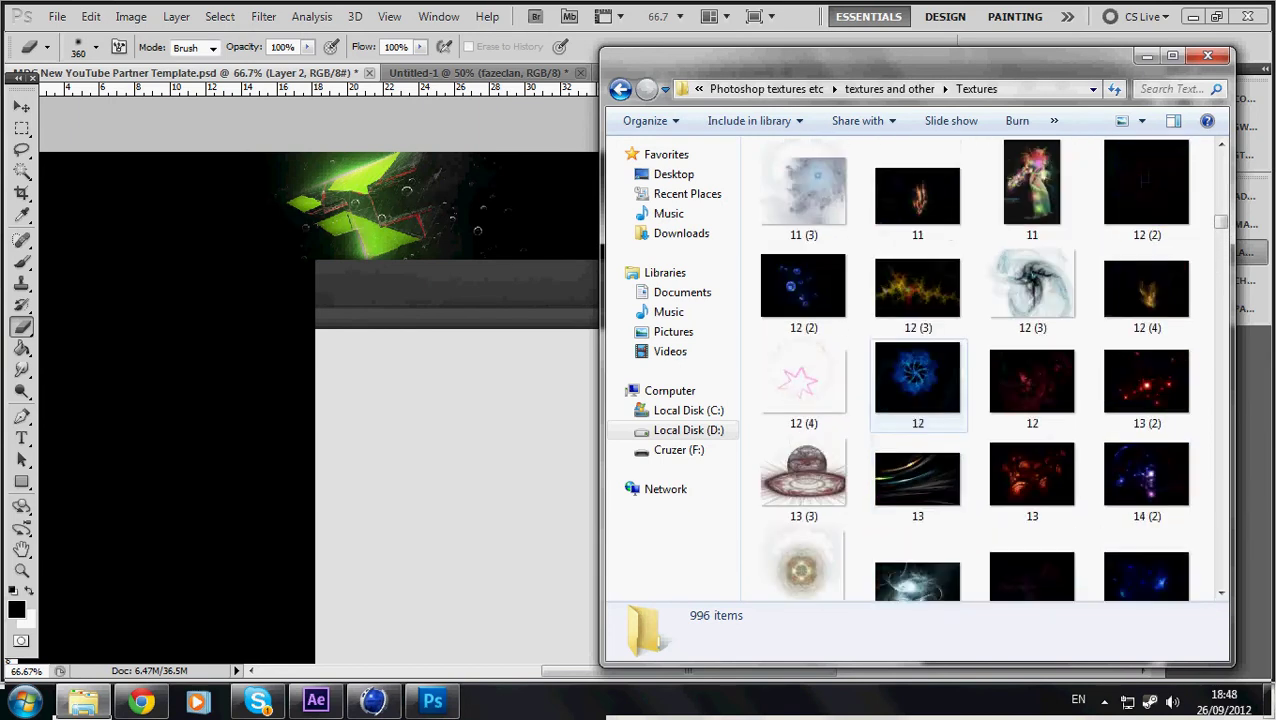
scroll(917, 420, up, 10)
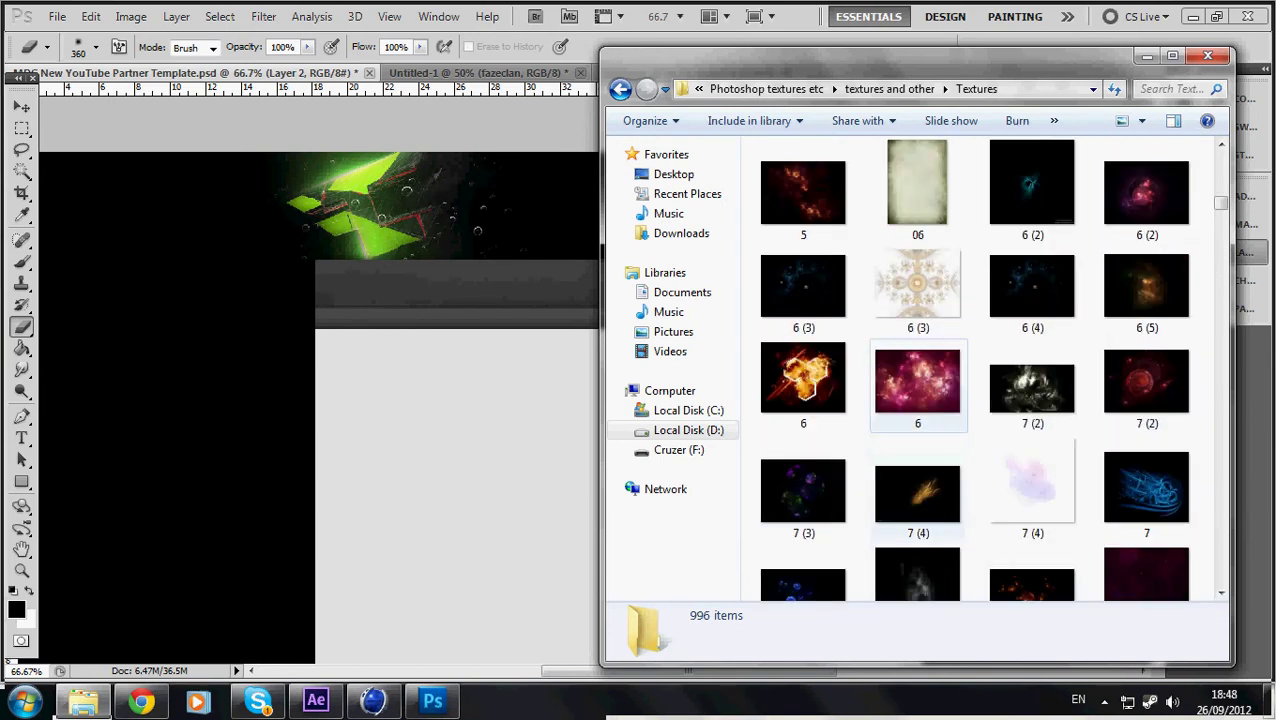
drag(917, 385, 450, 400)
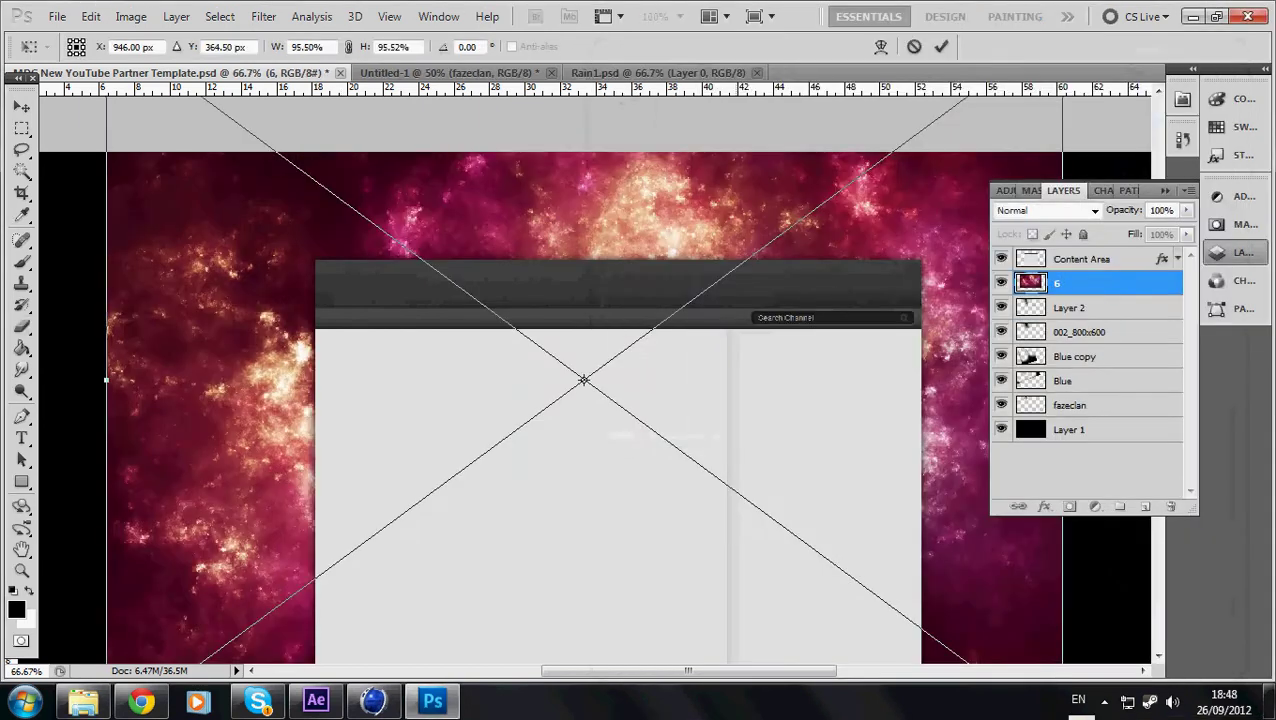
drag(583, 380, 444, 256)
key(Return)
- Rasterize the nebula texture layer and shift its hue to green with Hue/Saturation
key(b)
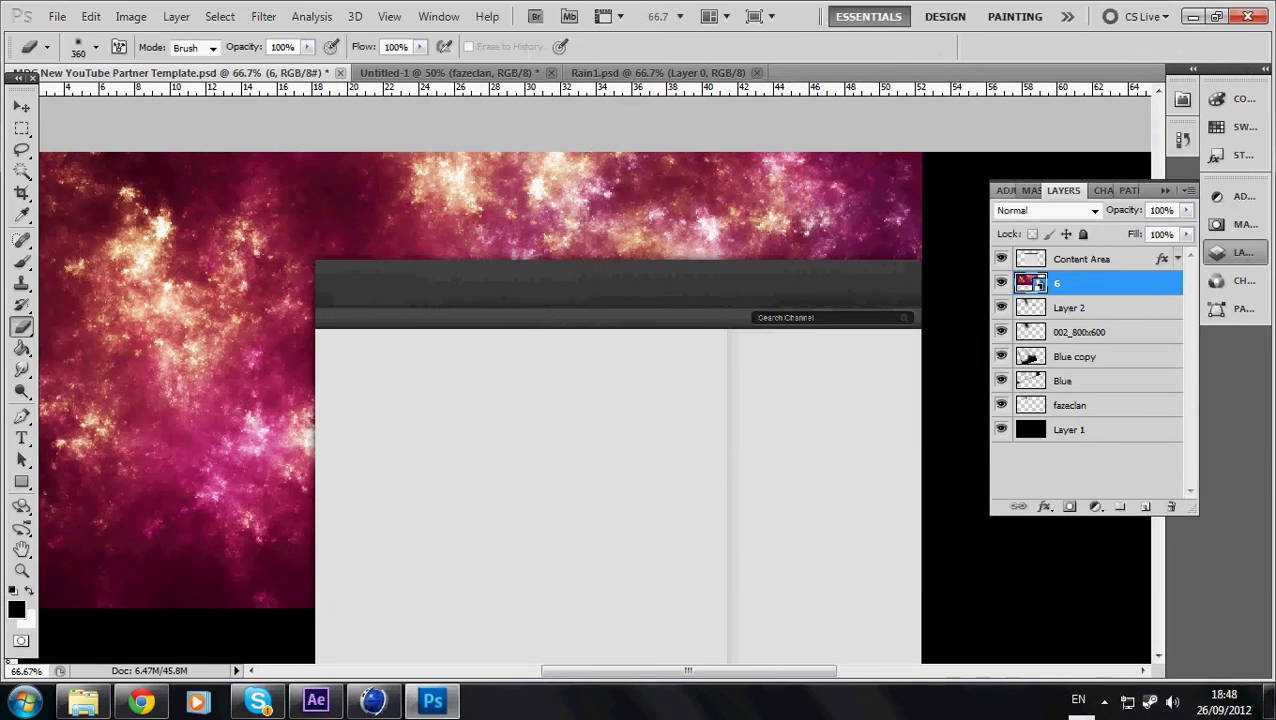
right_click(1108, 283)
click(1000, 381)
key(k)
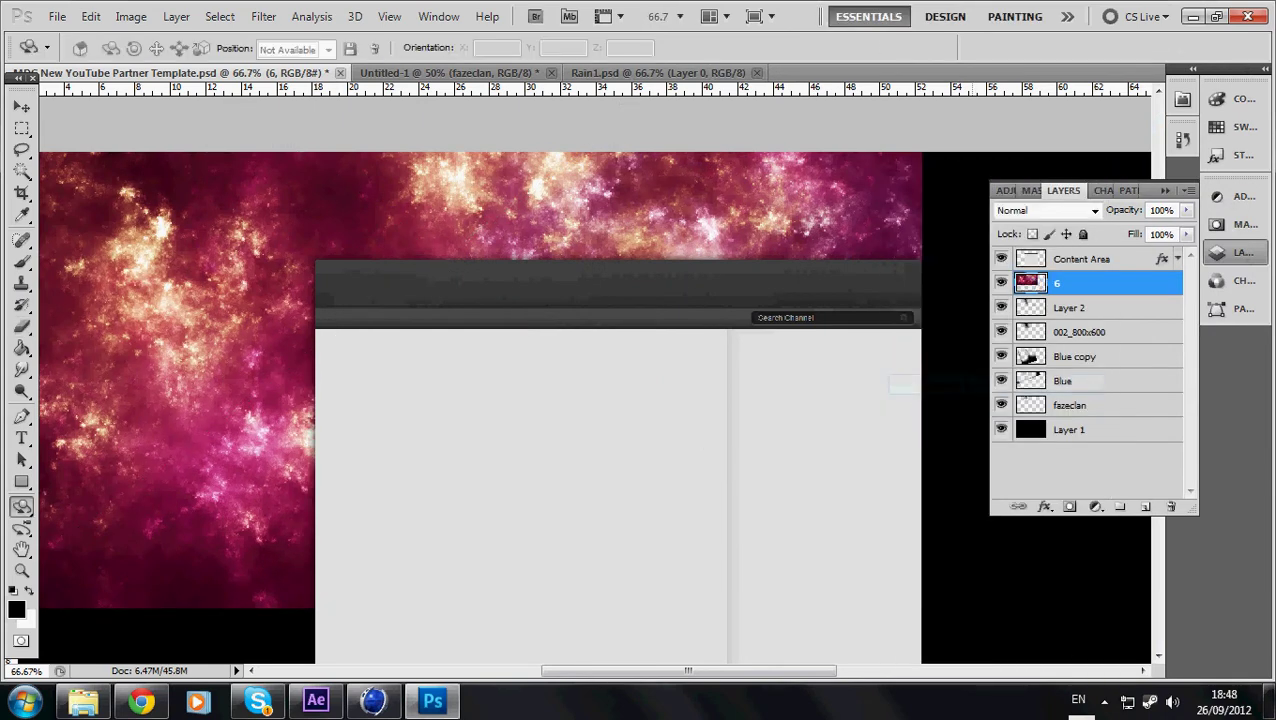
key(ctrl+u)
drag(666, 259, 743, 259)
key(Return)
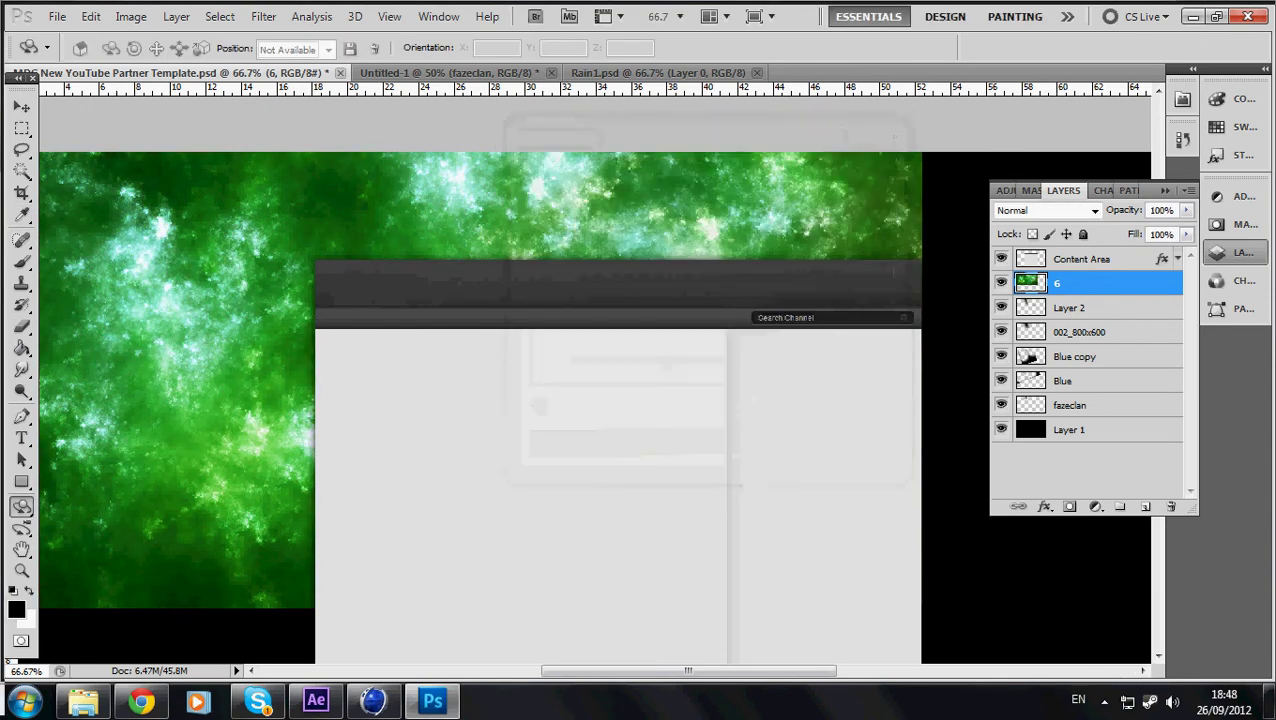
- Set the green nebula layer's blend mode to Screen
click(1094, 210)
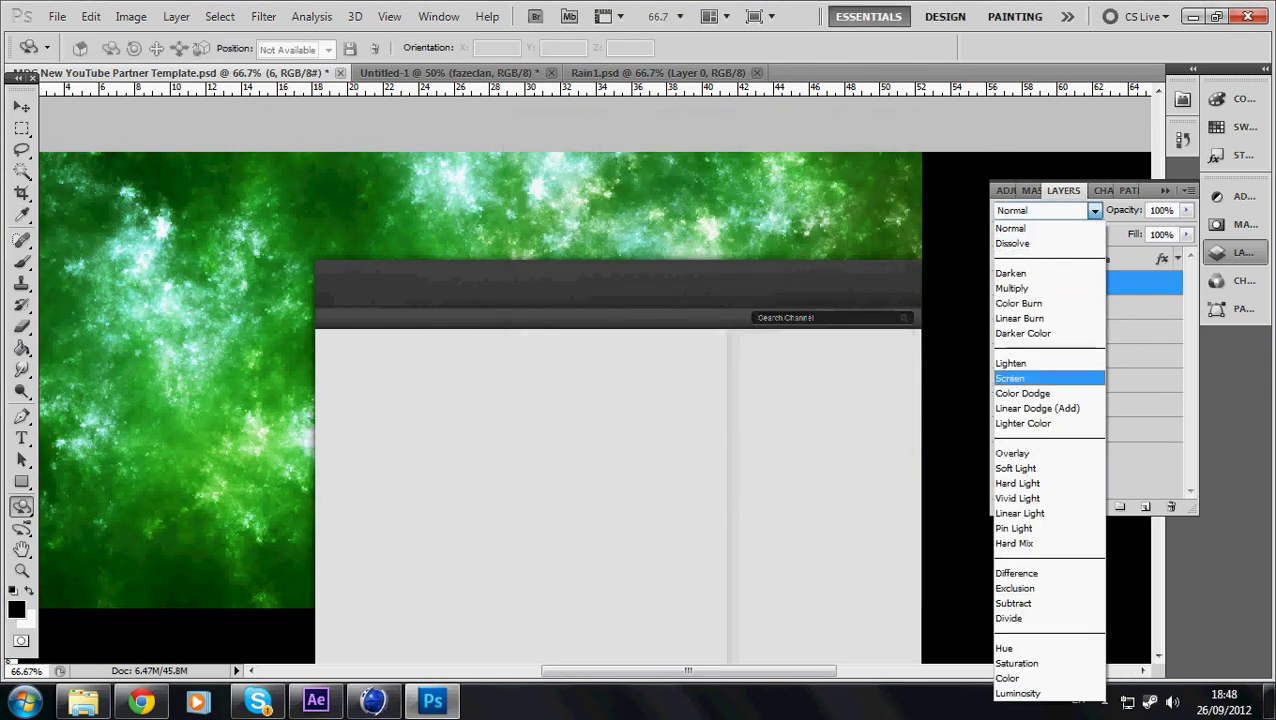
click(1040, 378)
key(Return)
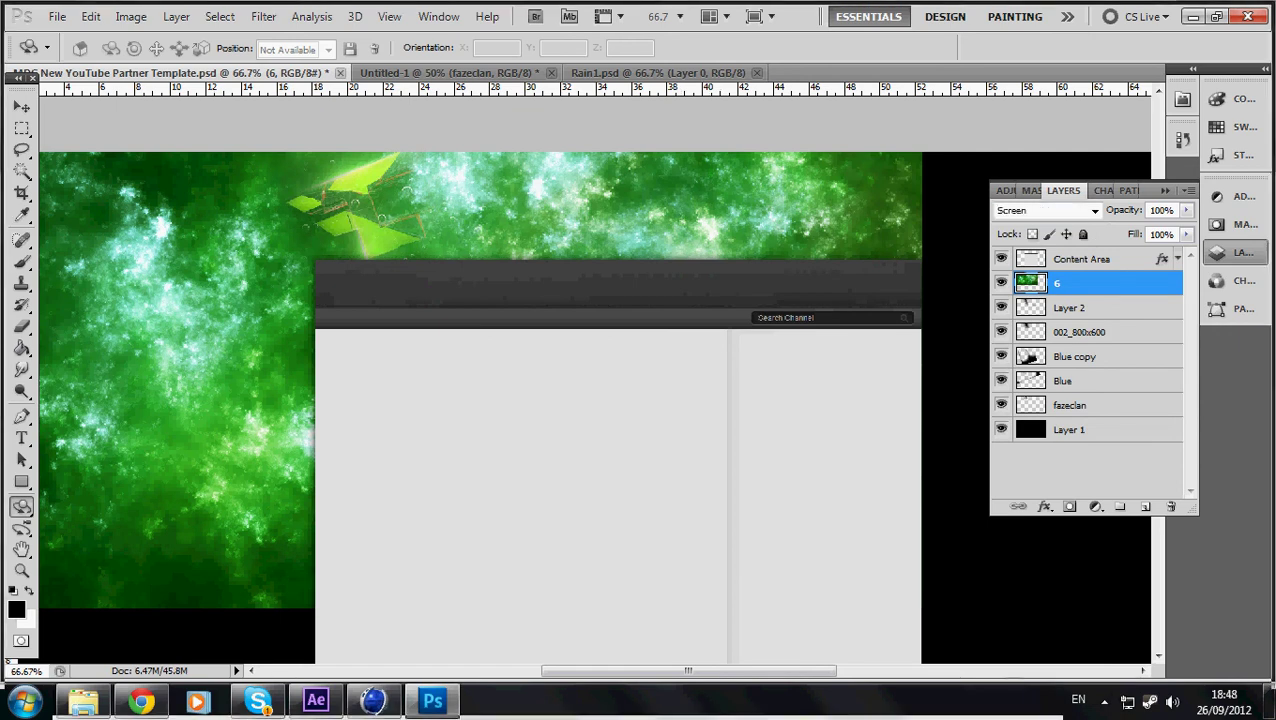
- Reorder the nebula layer directly beneath the fazeclan layer and shift the texture slightly to the right on the canvas
key(v)
drag(1075, 283, 1075, 417)
drag(200, 450, 240, 444)
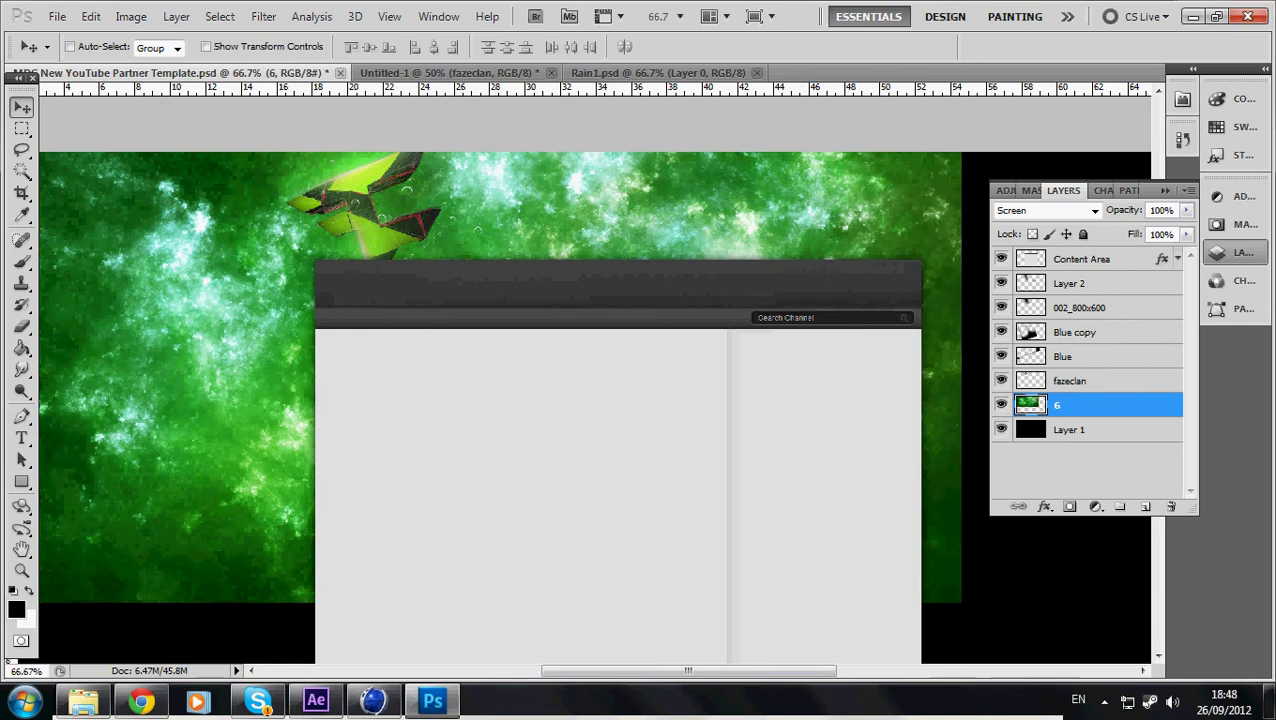
- Erase the nebula texture across the background with the 360 px eraser, leaving only a faint green glow around the logo
click(21, 326)
click(972, 478)
mouse_move(965, 490)
mouse_down()
mouse_move(840, 215)
mouse_move(490, 190)
mouse_up()
mouse_move(285, 595)
mouse_down()
mouse_move(100, 495)
mouse_move(80, 355)
mouse_up()
mouse_move(120, 250)
mouse_down()
mouse_move(180, 200)
mouse_move(310, 195)
mouse_move(220, 260)
mouse_move(200, 430)
mouse_move(270, 280)
mouse_move(190, 240)
mouse_move(230, 290)
mouse_up()
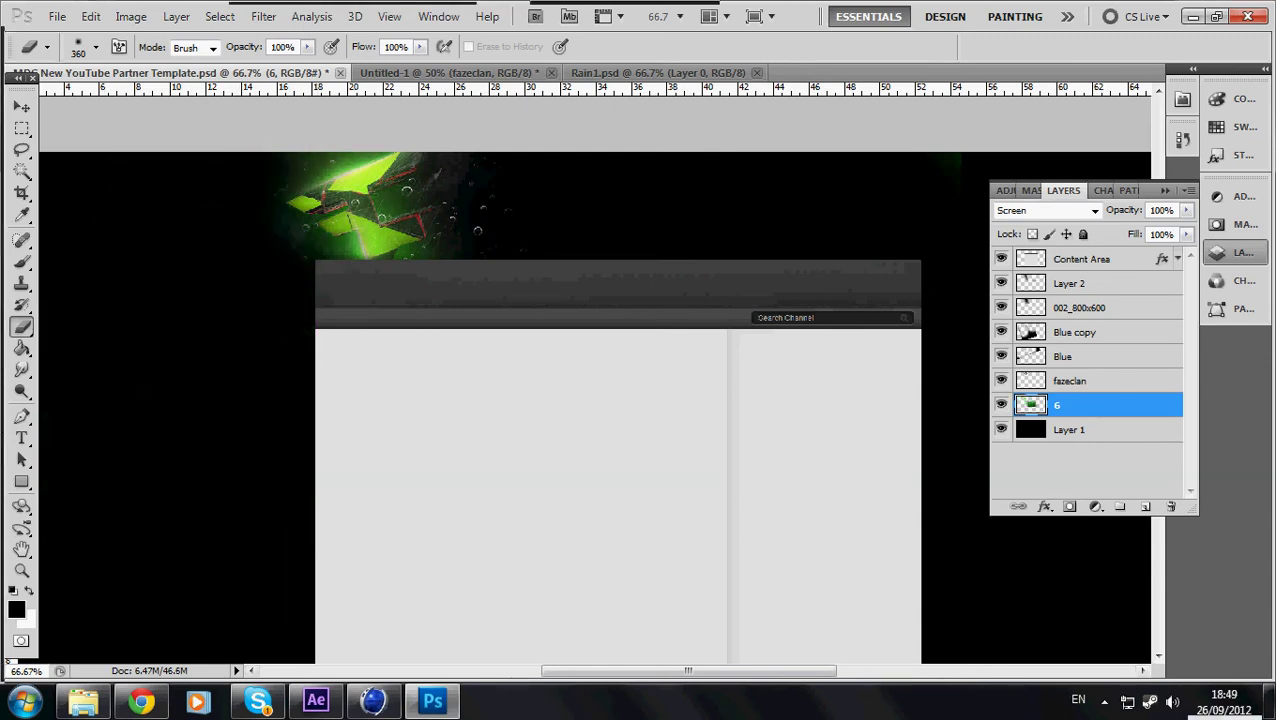
- Place the pink nebula texture 6 from the Textures folder above the green nebula layer and rasterize it
key(m)
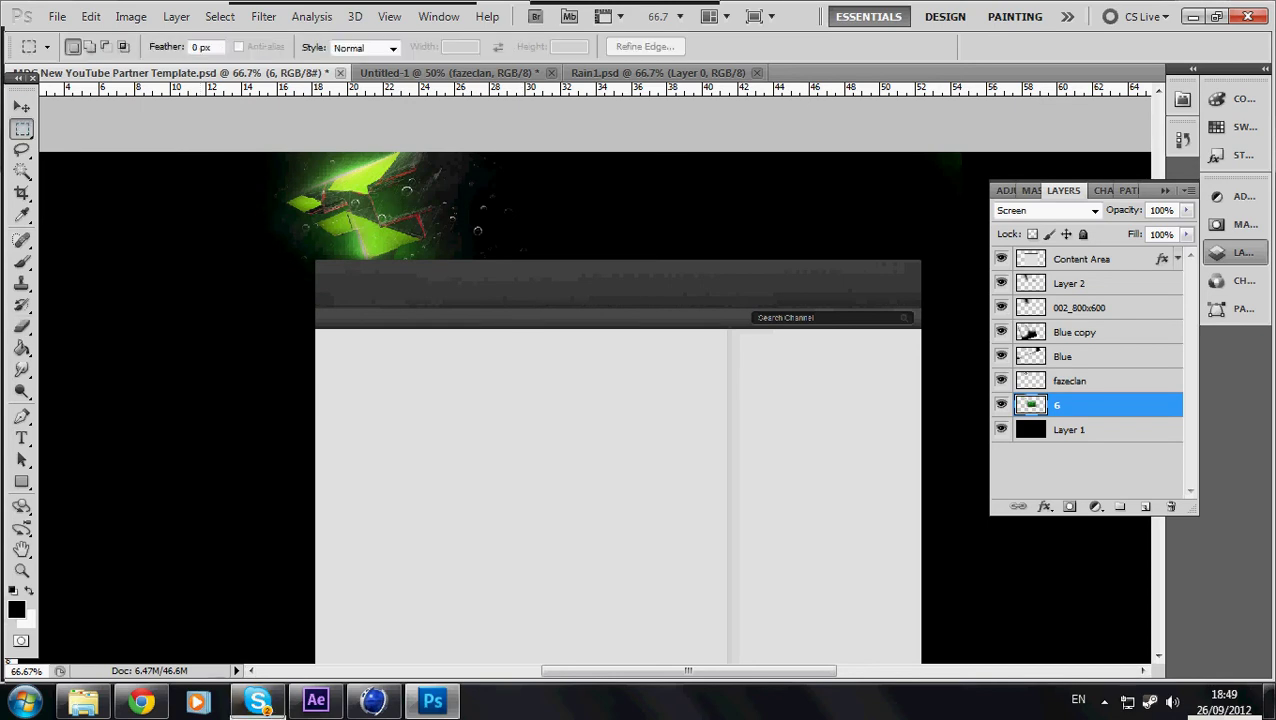
click(83, 701)
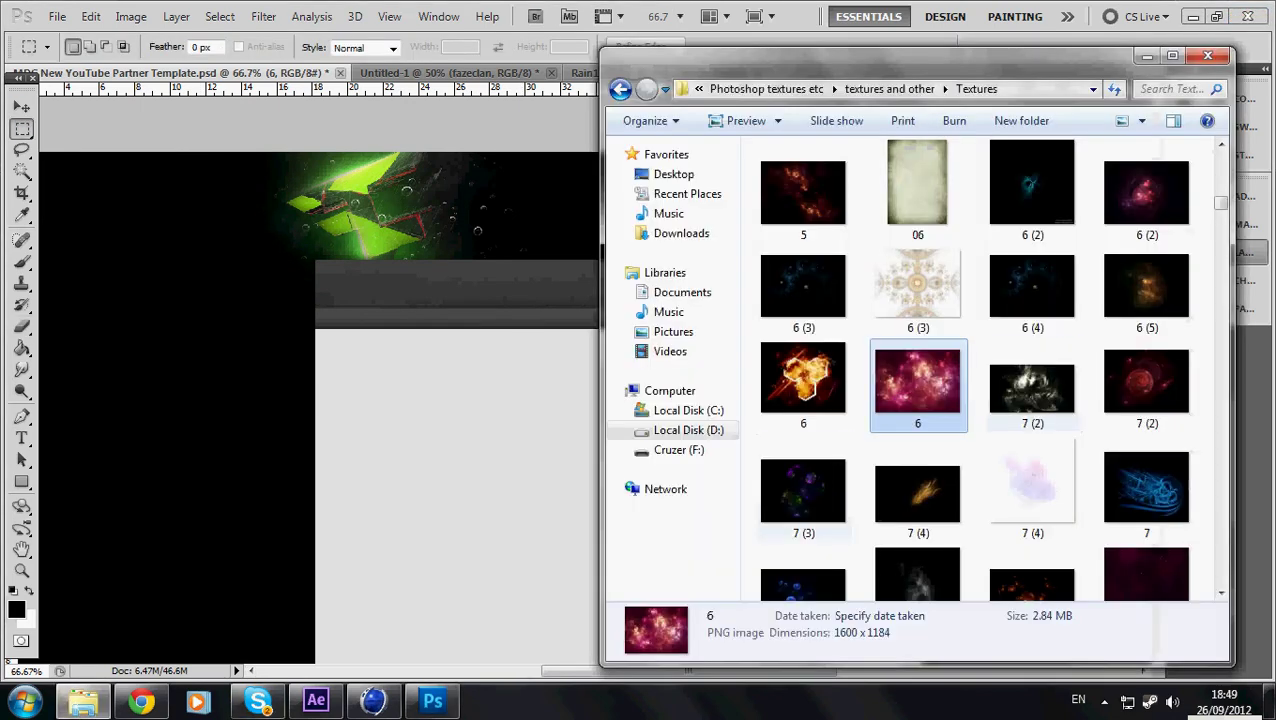
drag(917, 385, 505, 341)
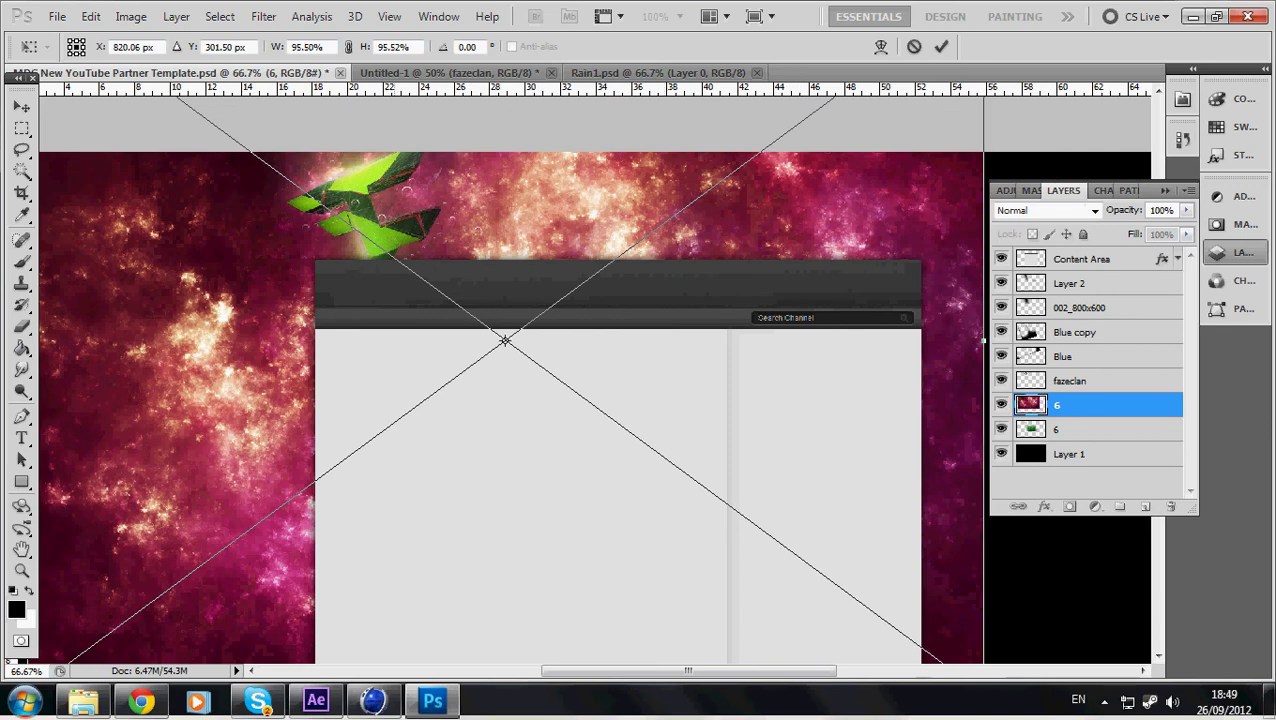
key(Return)
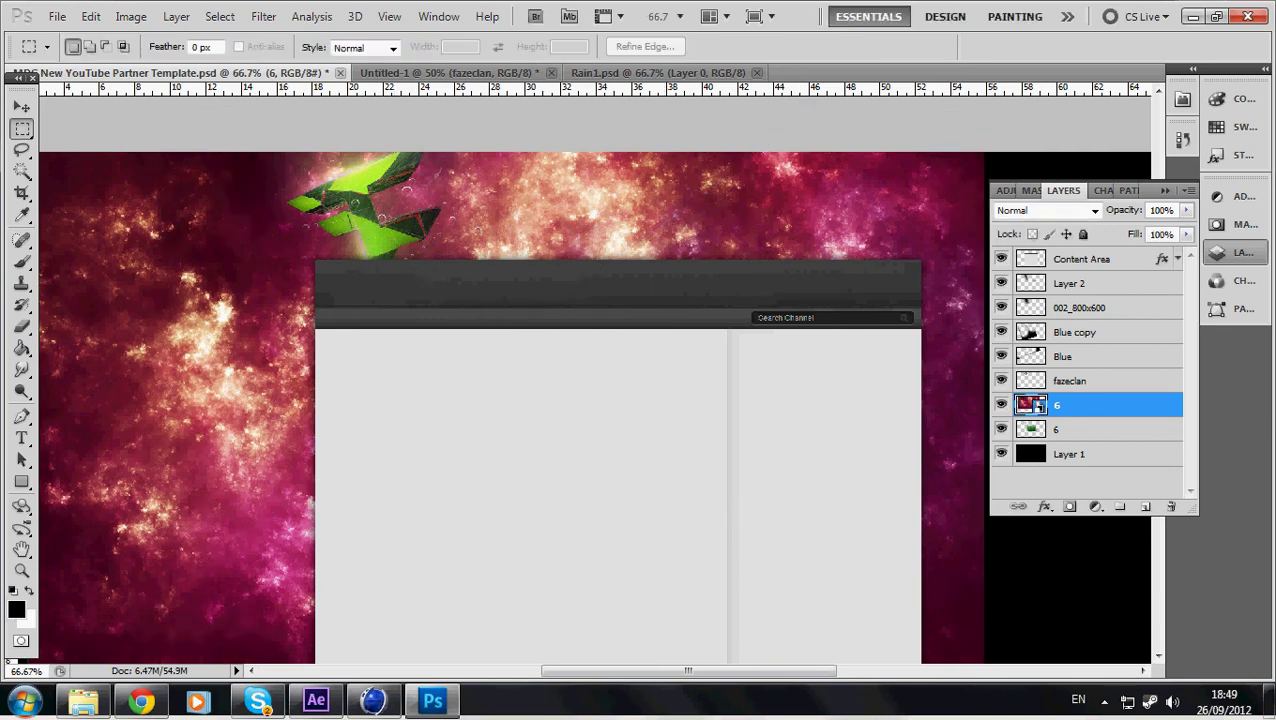
right_click(1100, 405)
click(908, 384)
- Shift the new nebula layer's hue to +17 with Hue/Saturation and set its blend mode to Screen
key(ctrl+u)
mouse_move(670, 259)
mouse_down()
mouse_move(760, 259)
mouse_move(578, 259)
mouse_move(692, 259)
mouse_move(653, 259)
mouse_move(680, 259)
mouse_up()
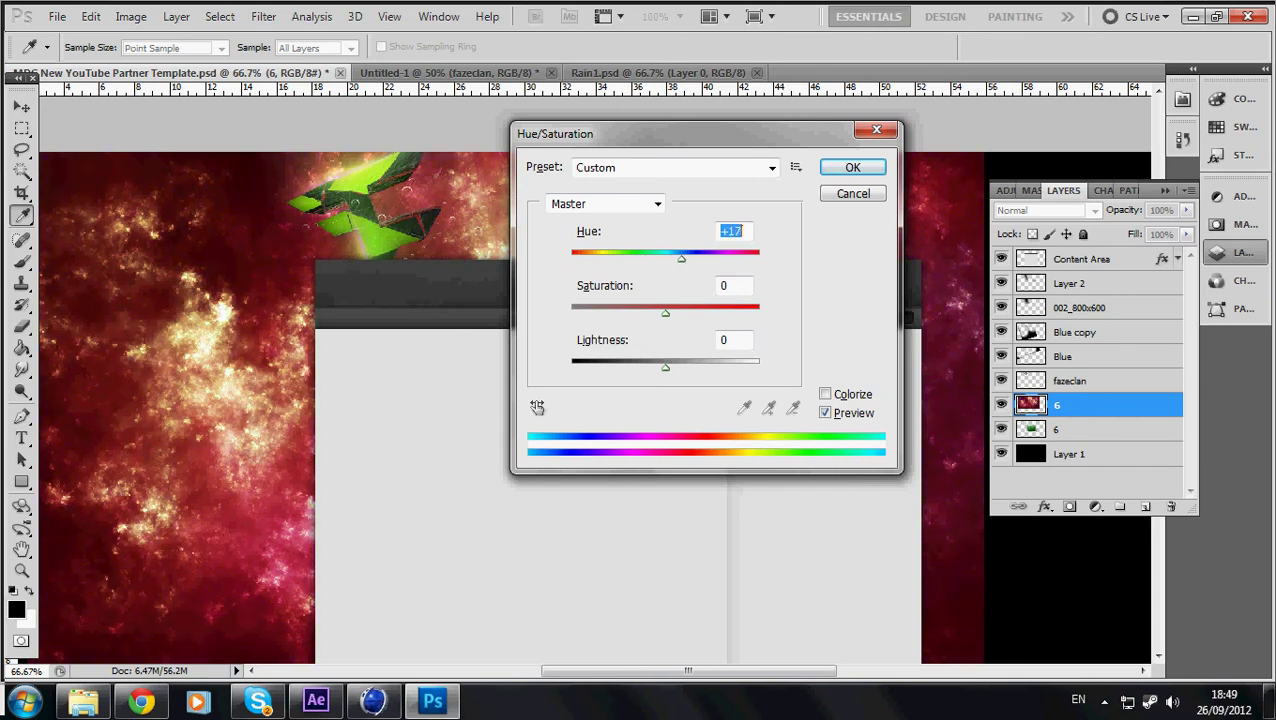
key(Return)
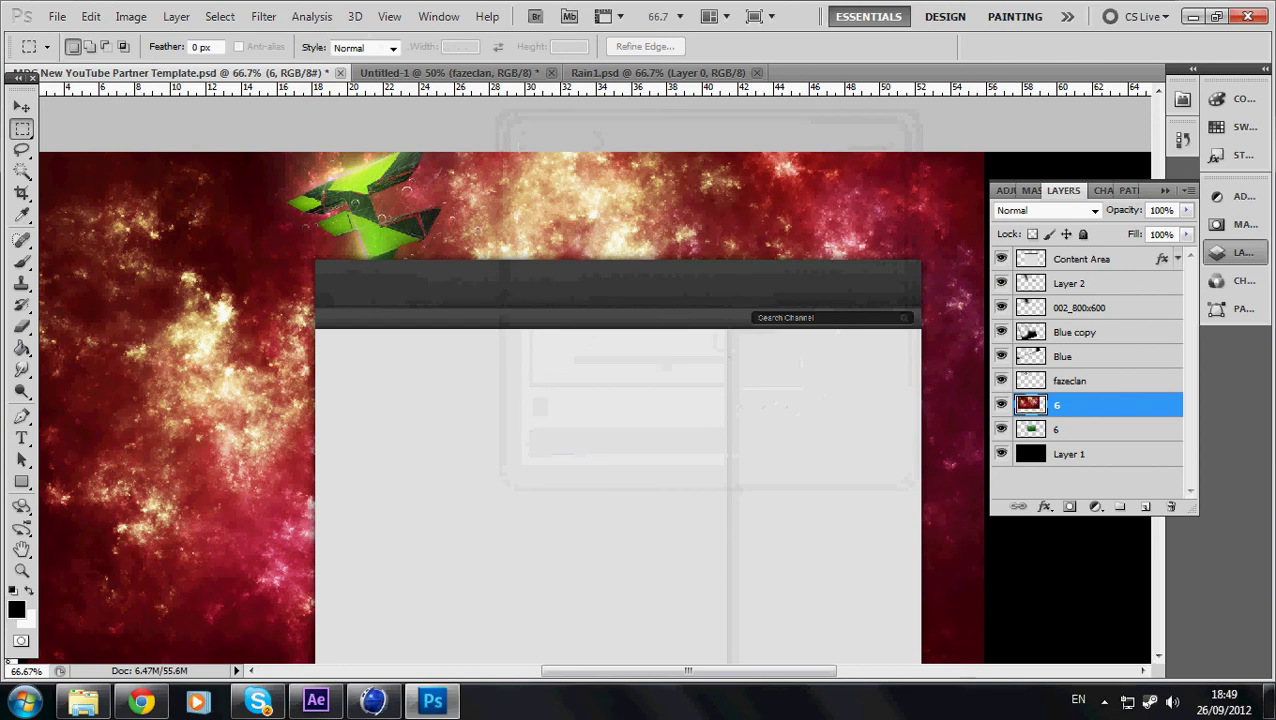
click(1046, 210)
click(1014, 377)
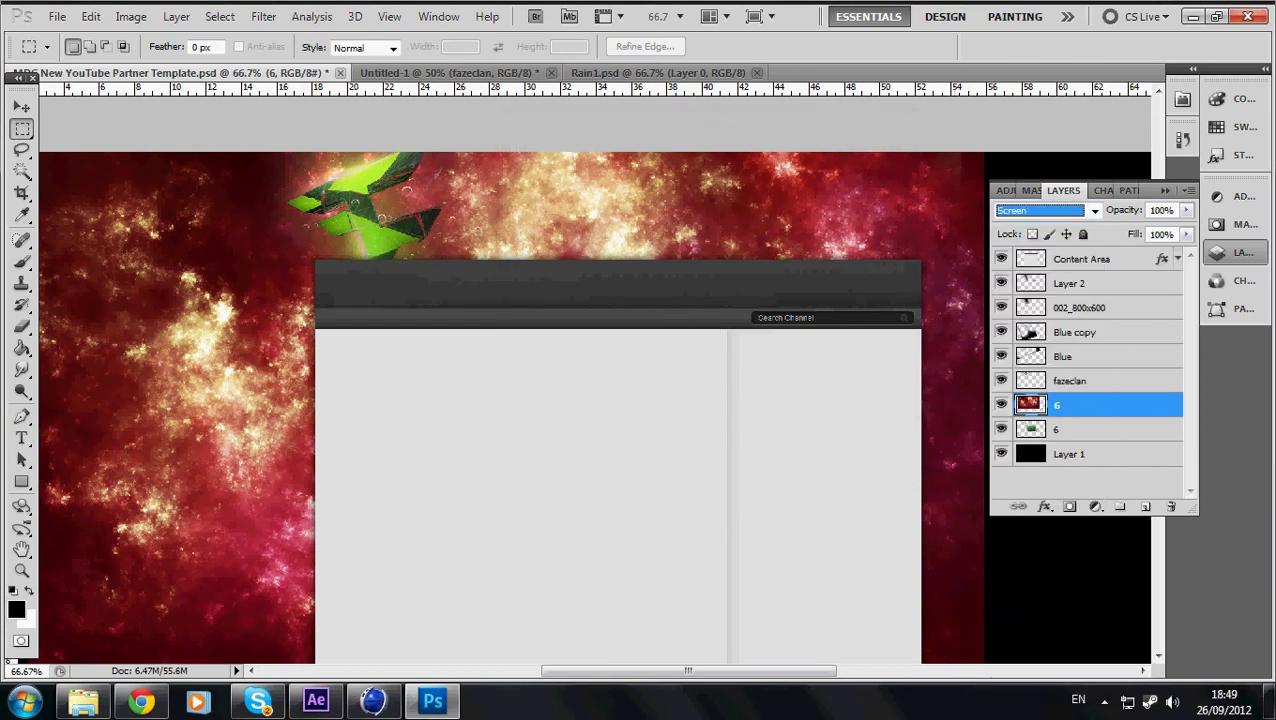
- Move the red nebula layer beneath the green one and erase it with the 360 px eraser, leaving only a faint tint around the logo
scroll(590, 375, down, 2)
key(e)
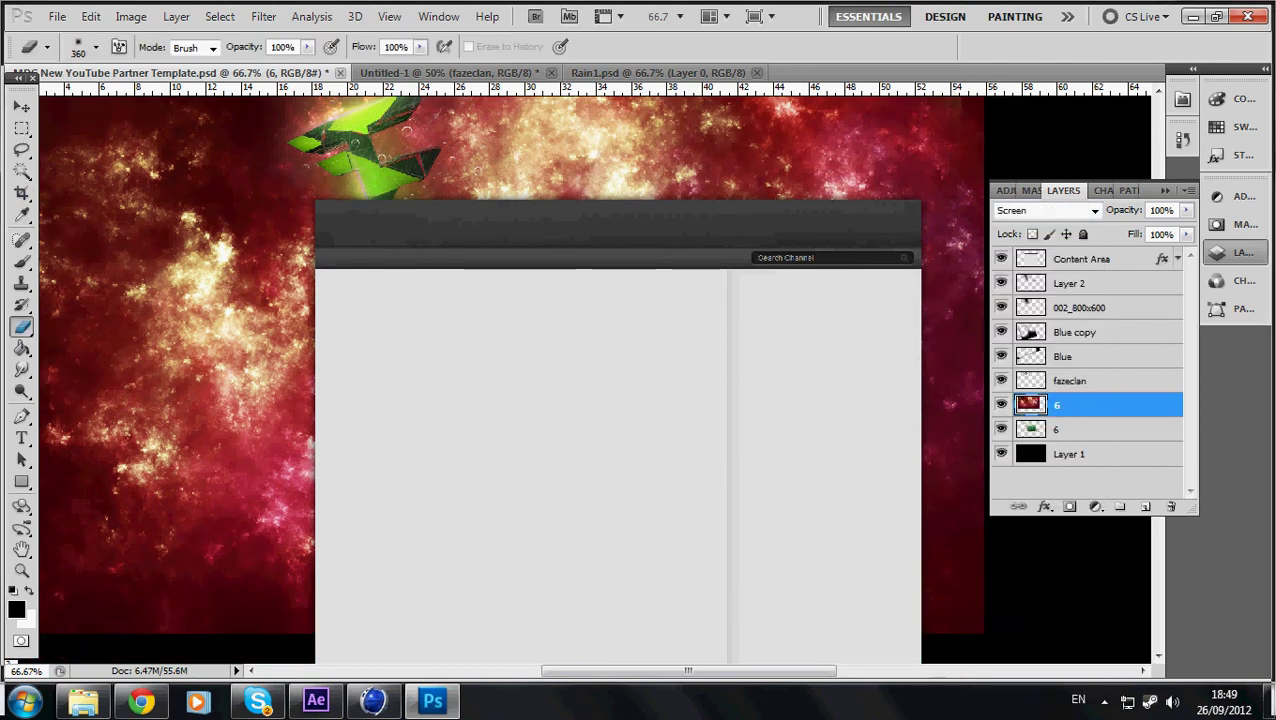
drag(950, 530, 950, 250)
drag(1090, 405, 1090, 439)
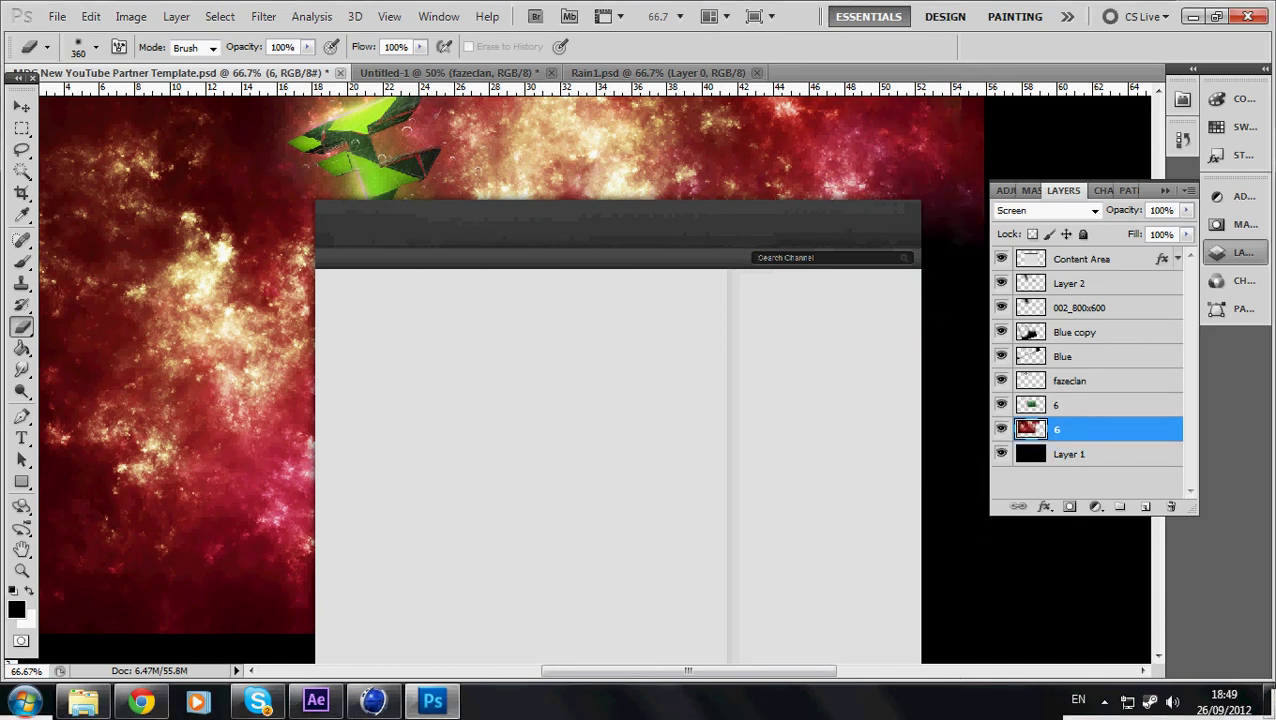
mouse_move(898, 124)
mouse_down()
mouse_move(570, 118)
mouse_move(300, 545)
mouse_move(115, 565)
mouse_move(80, 440)
mouse_move(105, 180)
mouse_move(135, 240)
mouse_up()
mouse_move(230, 250)
mouse_down()
mouse_move(200, 360)
mouse_move(250, 270)
mouse_move(340, 180)
mouse_up()
click(554, 180)
click(486, 152)
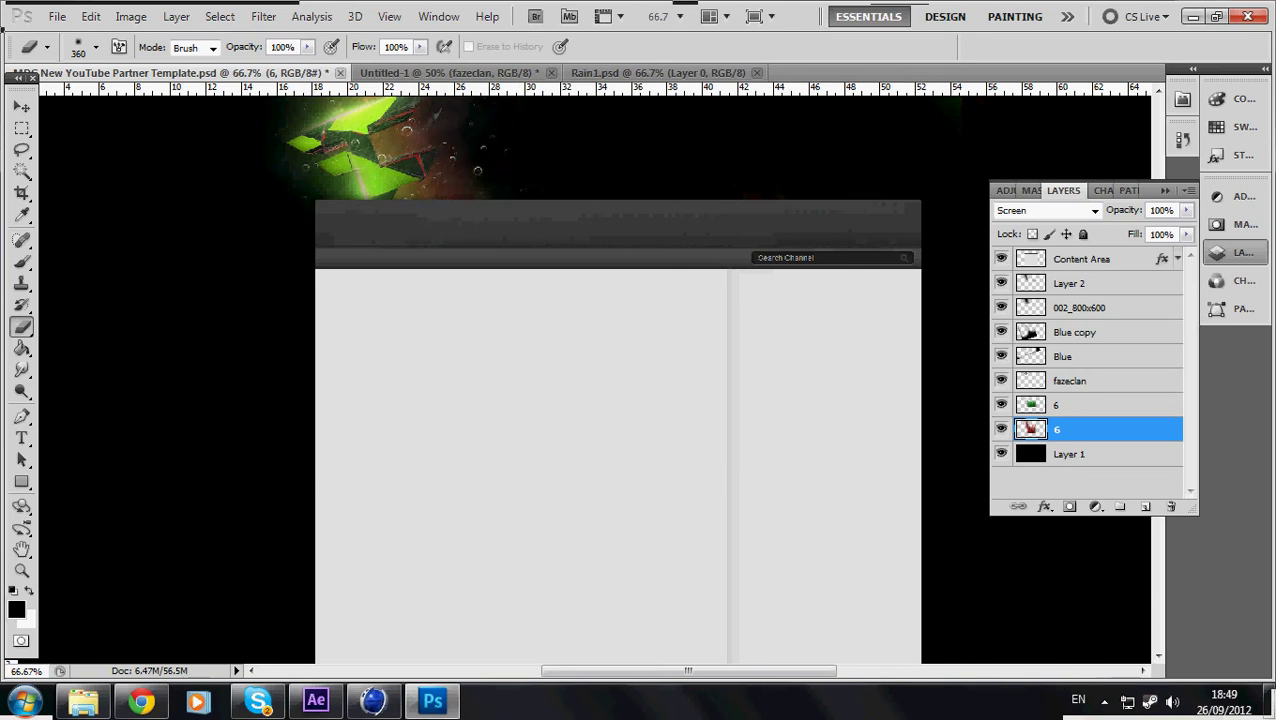
click(518, 180)
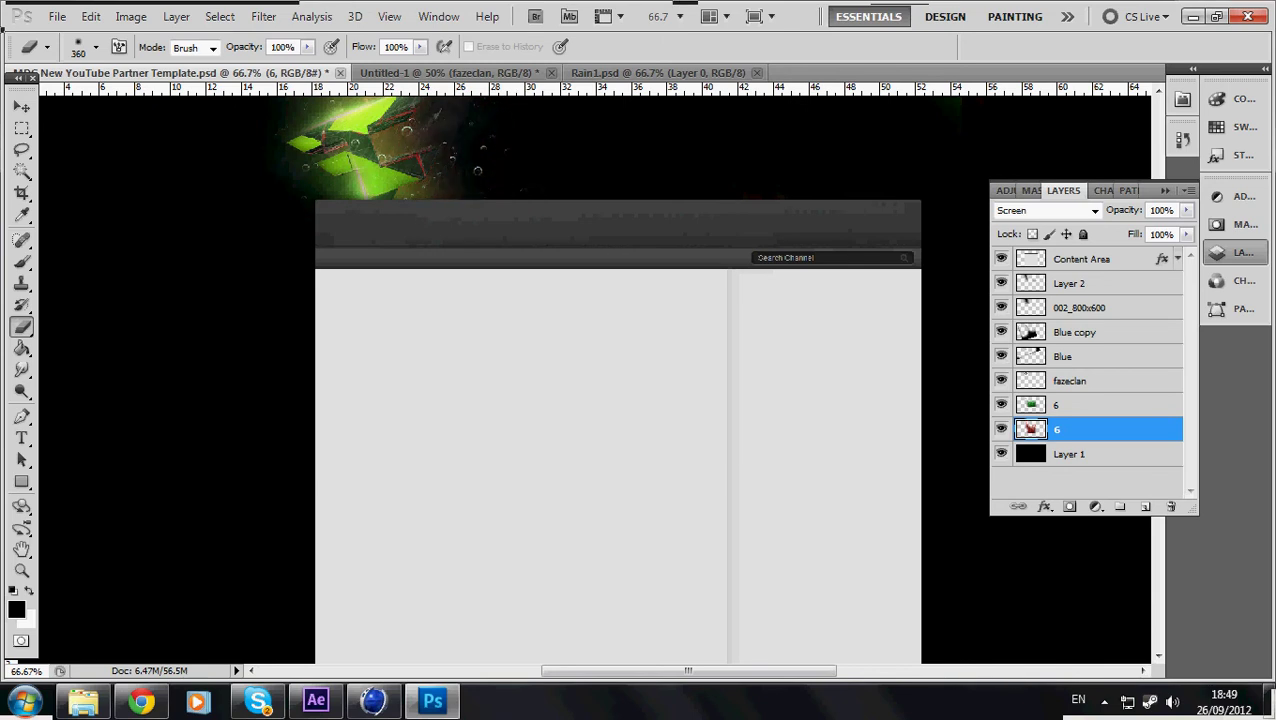
- Browse the Textures folder and the DISPLACEMENT folder for further material to use on the logo
key(v)
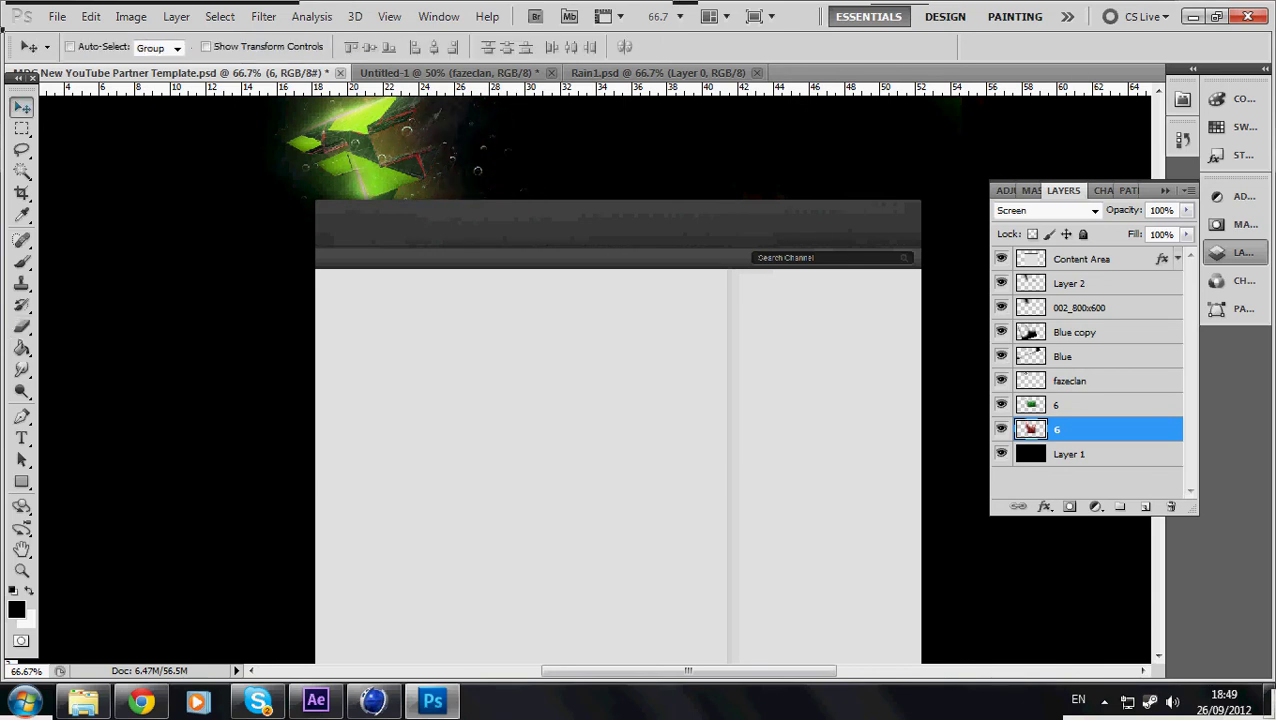
scroll(600, 380, up, 3)
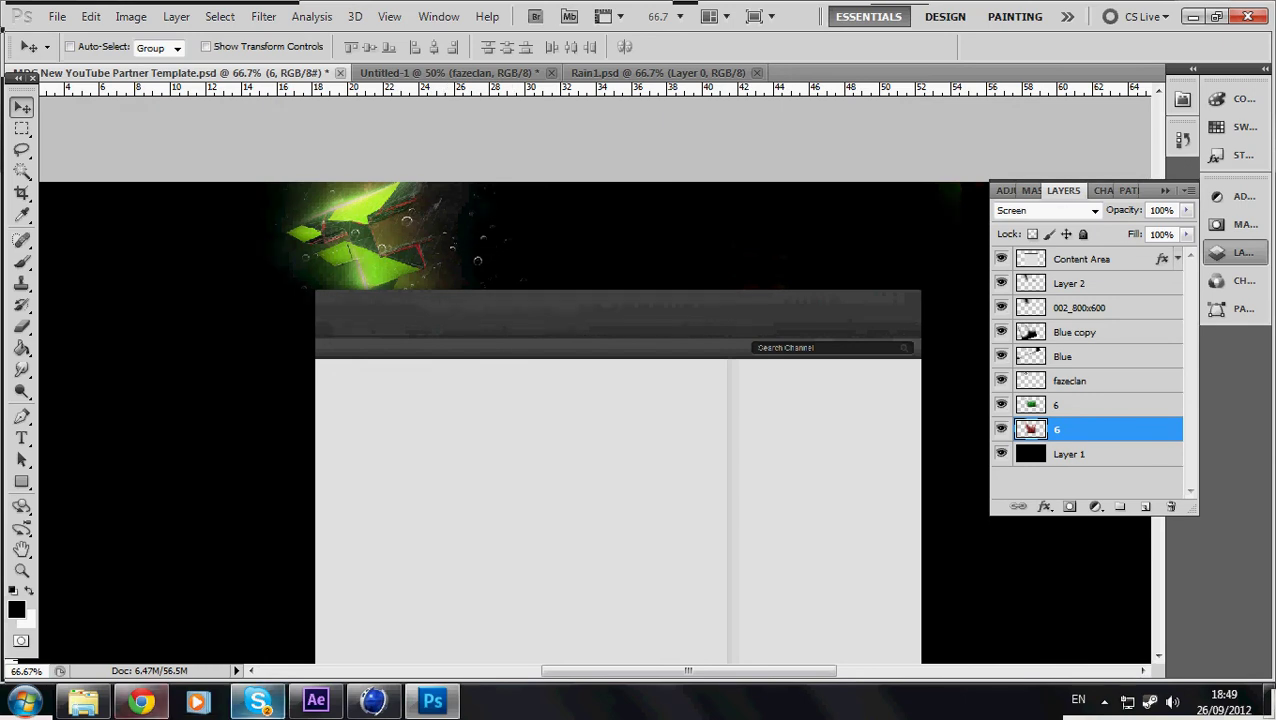
mouse_move(258, 700)
click(83, 700)
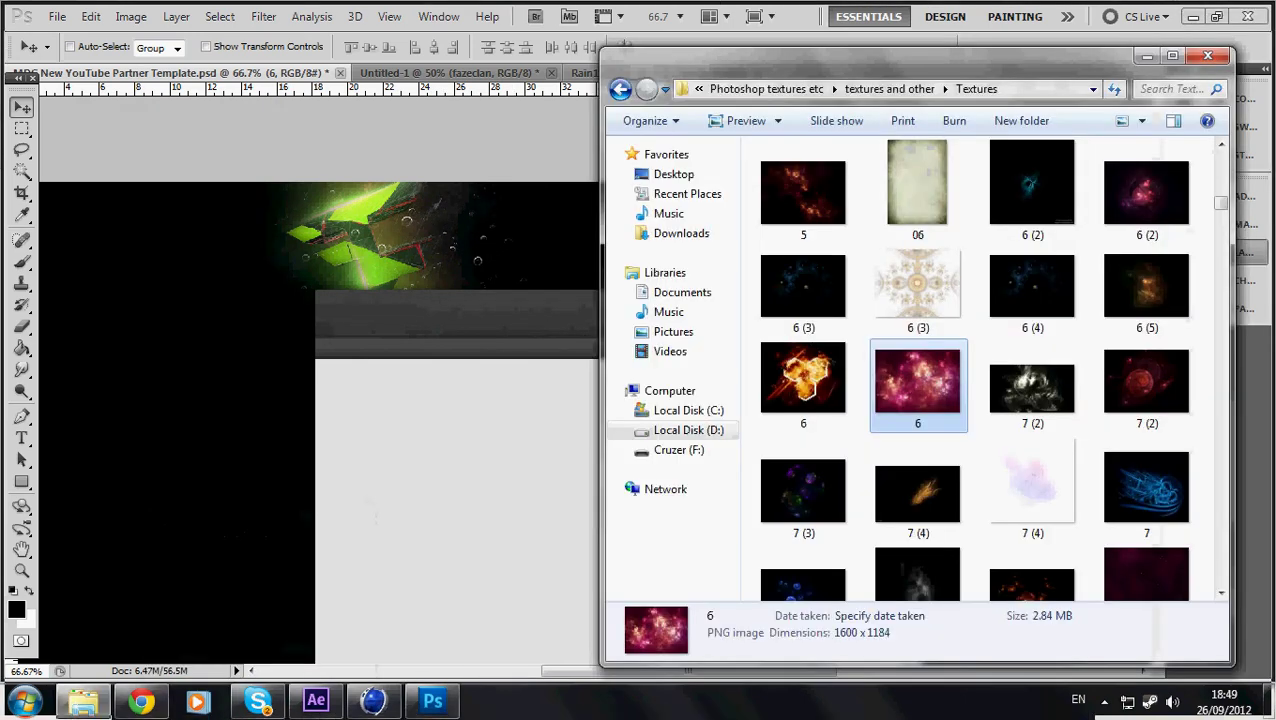
scroll(917, 385, up, 15)
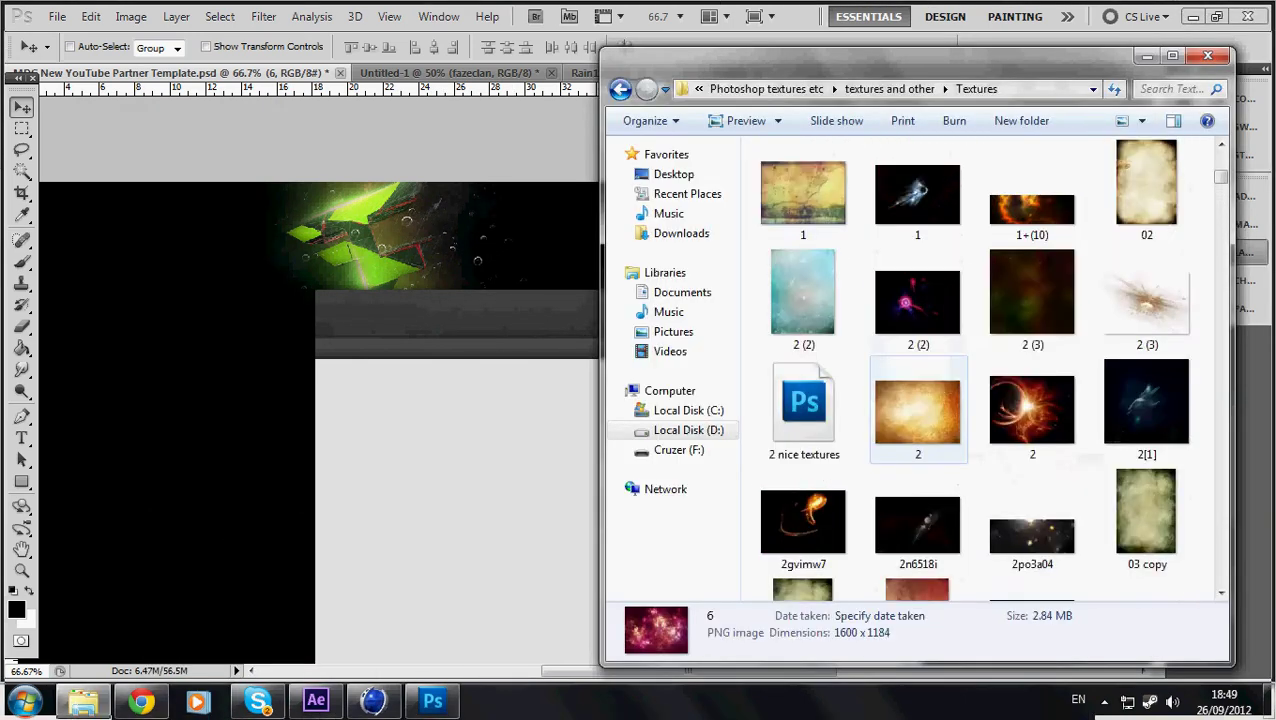
scroll(917, 385, up, 5)
click(500, 400)
click(22, 327)
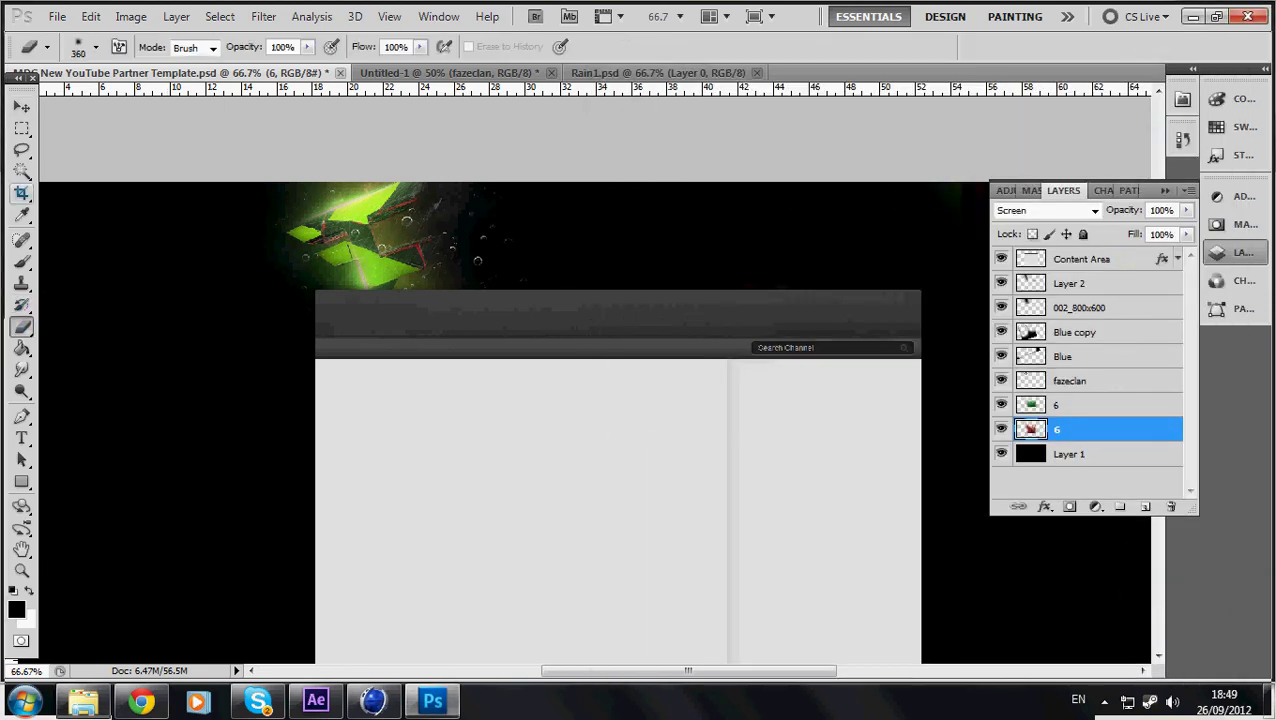
click(22, 107)
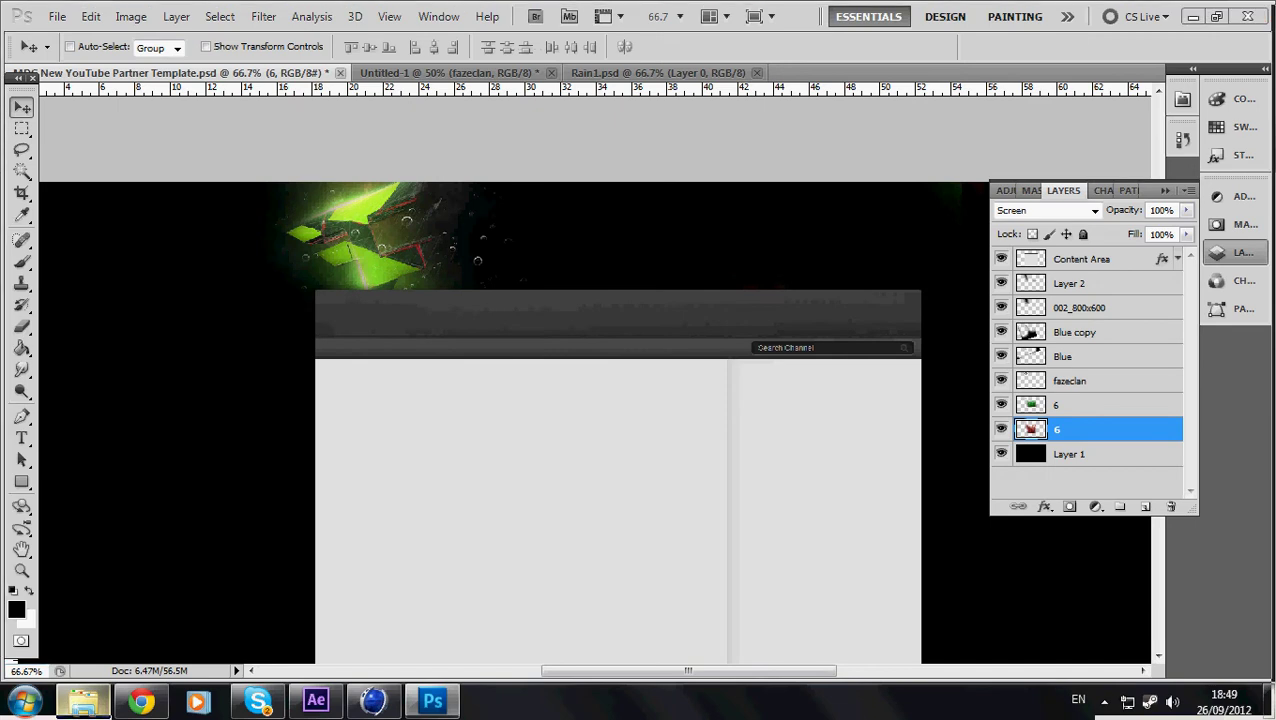
click(83, 700)
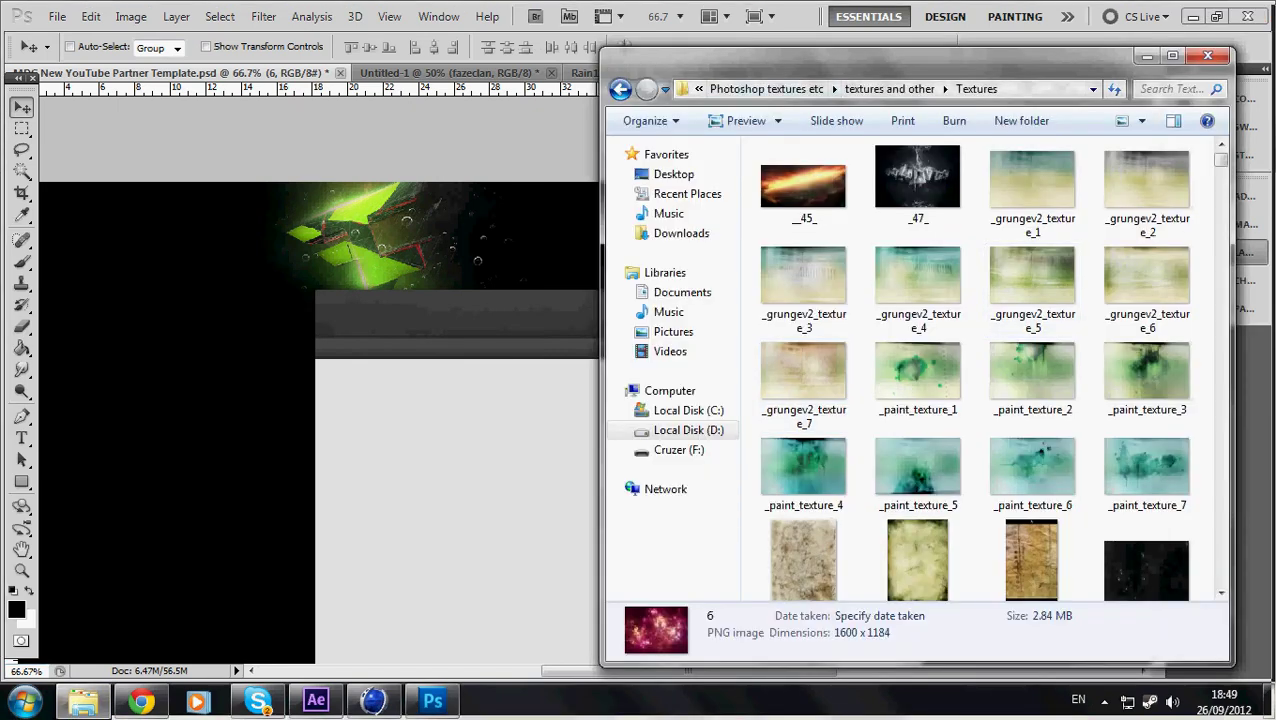
click(620, 89)
scroll(932, 420, down, 2)
scroll(932, 400, up, 4)
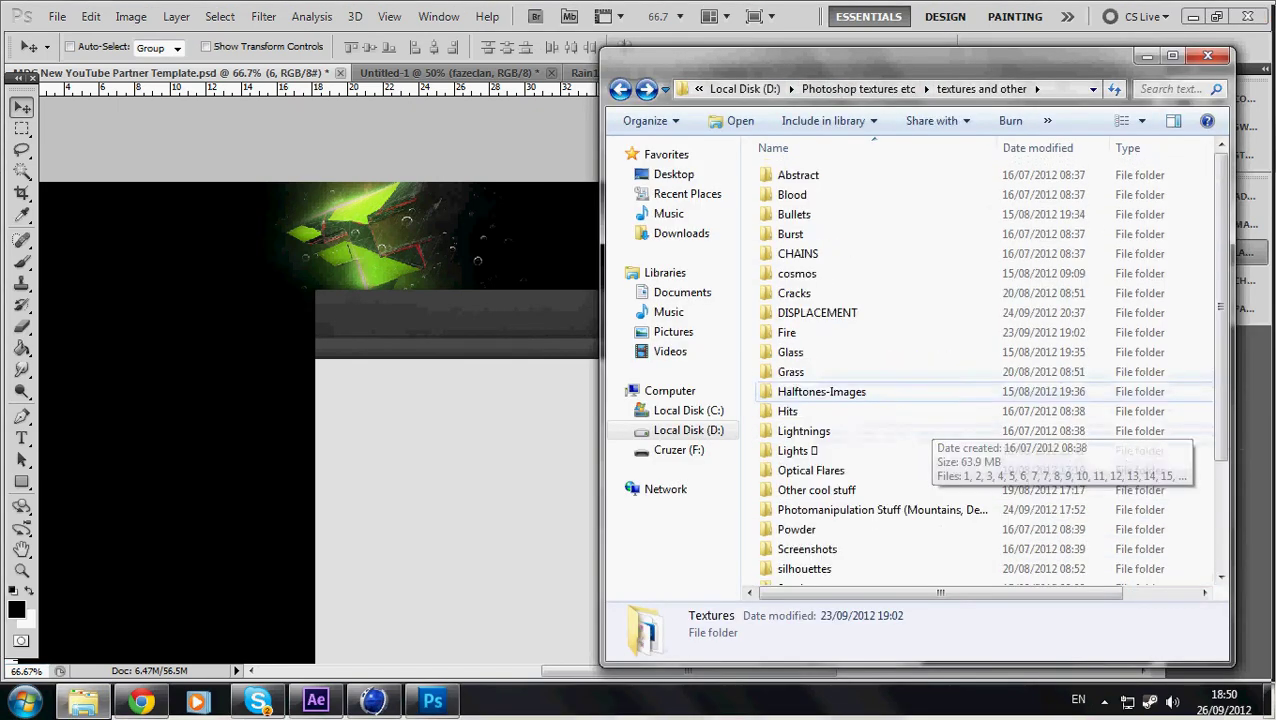
double_click(817, 313)
click(1146, 55)
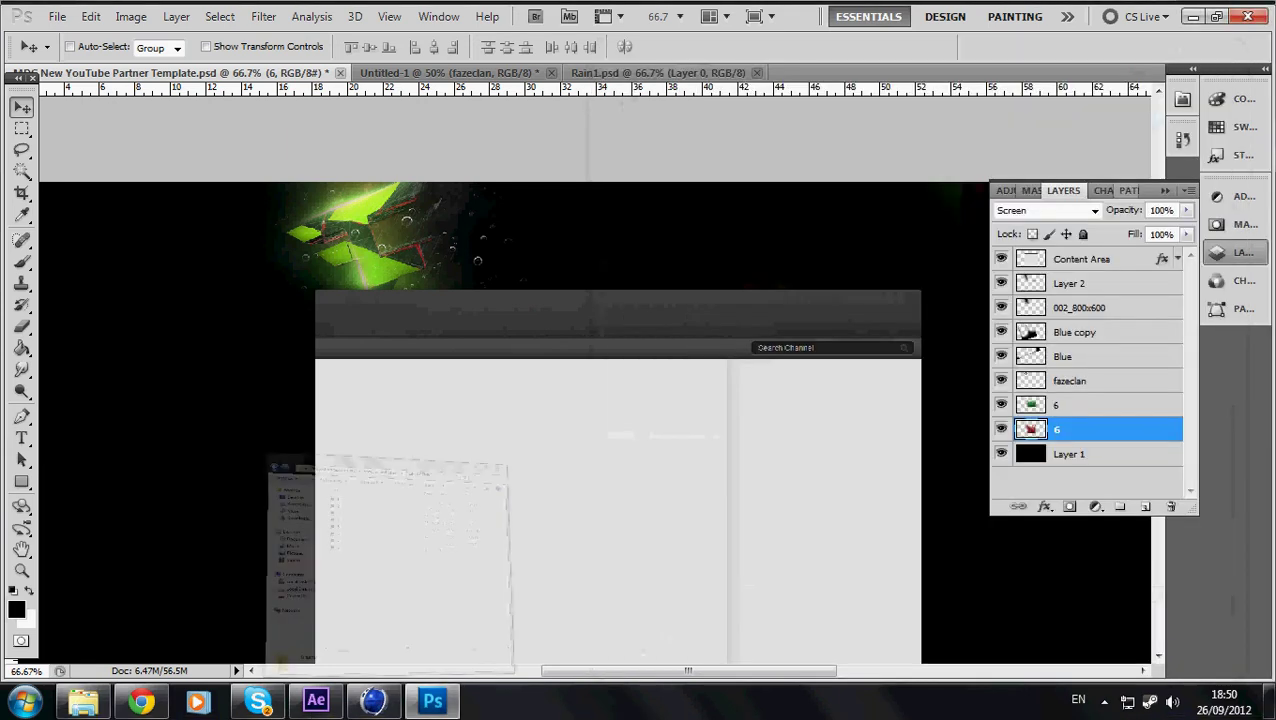
- Duplicate the fazeclan layer and place the copy directly beneath the original
scroll(595, 380, up, 4)
scroll(595, 380, down, 7)
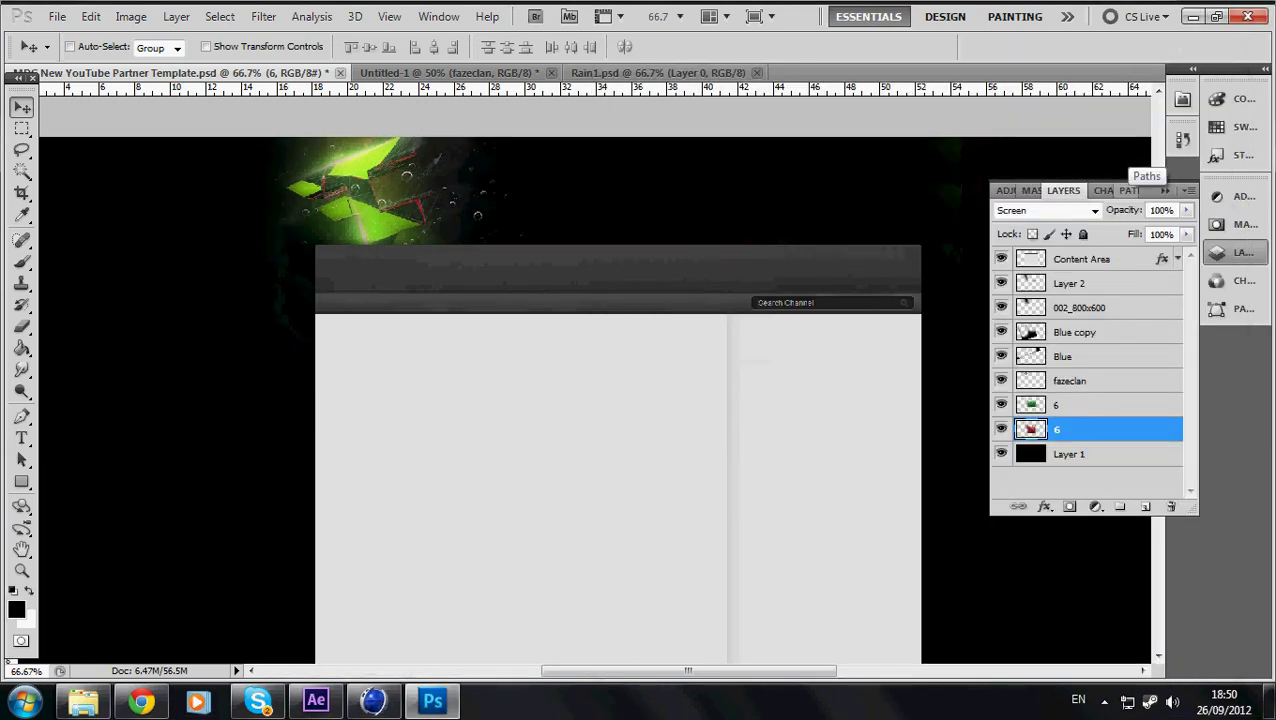
scroll(595, 380, down, 2)
click(1085, 381)
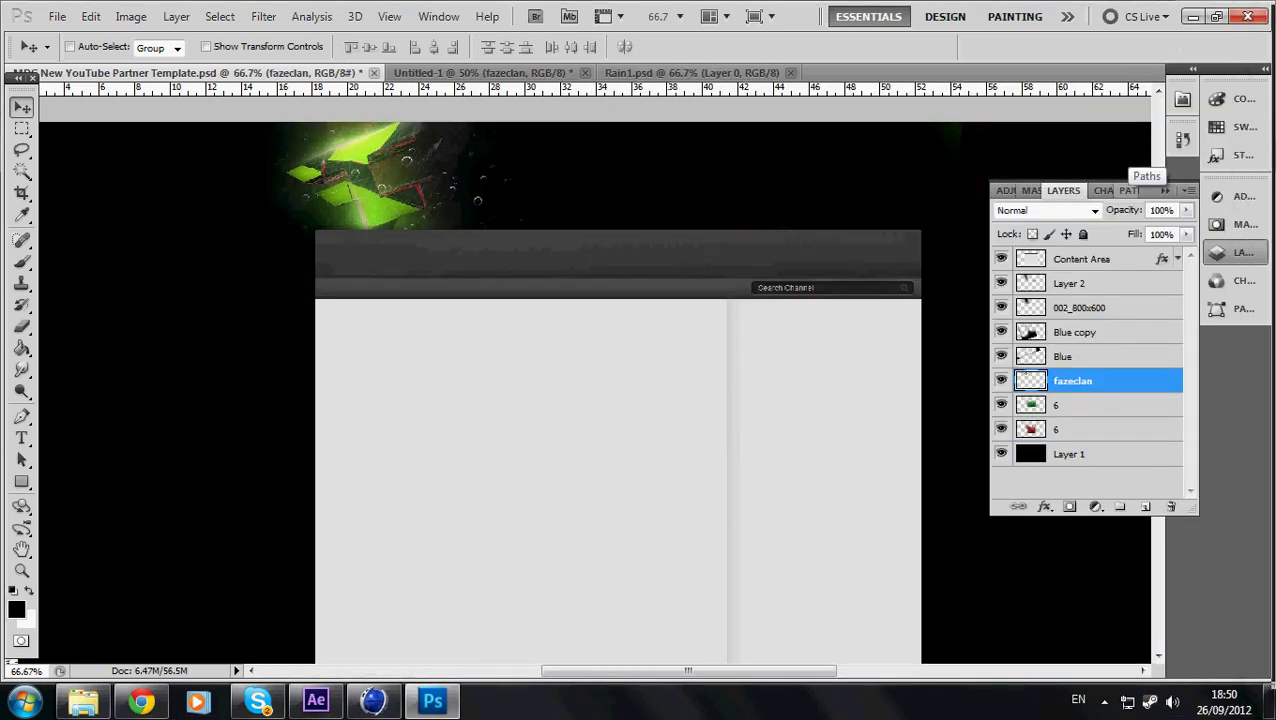
key(ctrl+j)
drag(1085, 381, 1085, 416)
click(1085, 430)
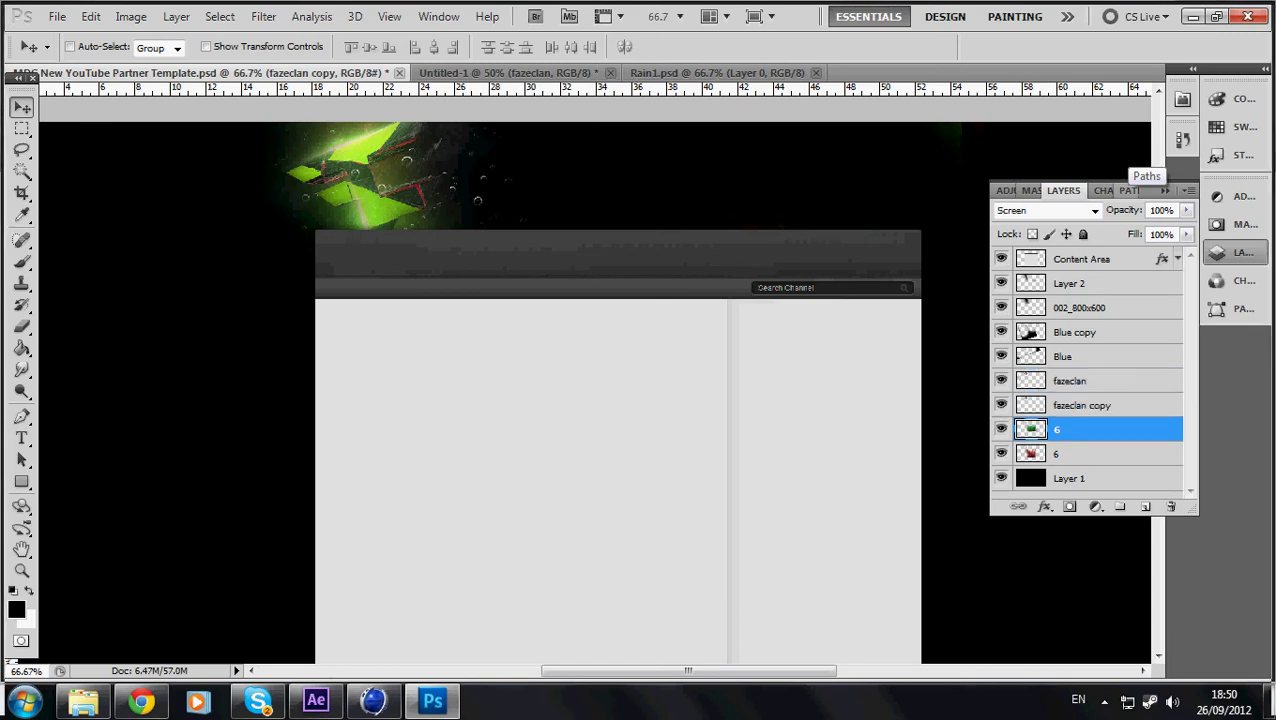
click(1085, 405)
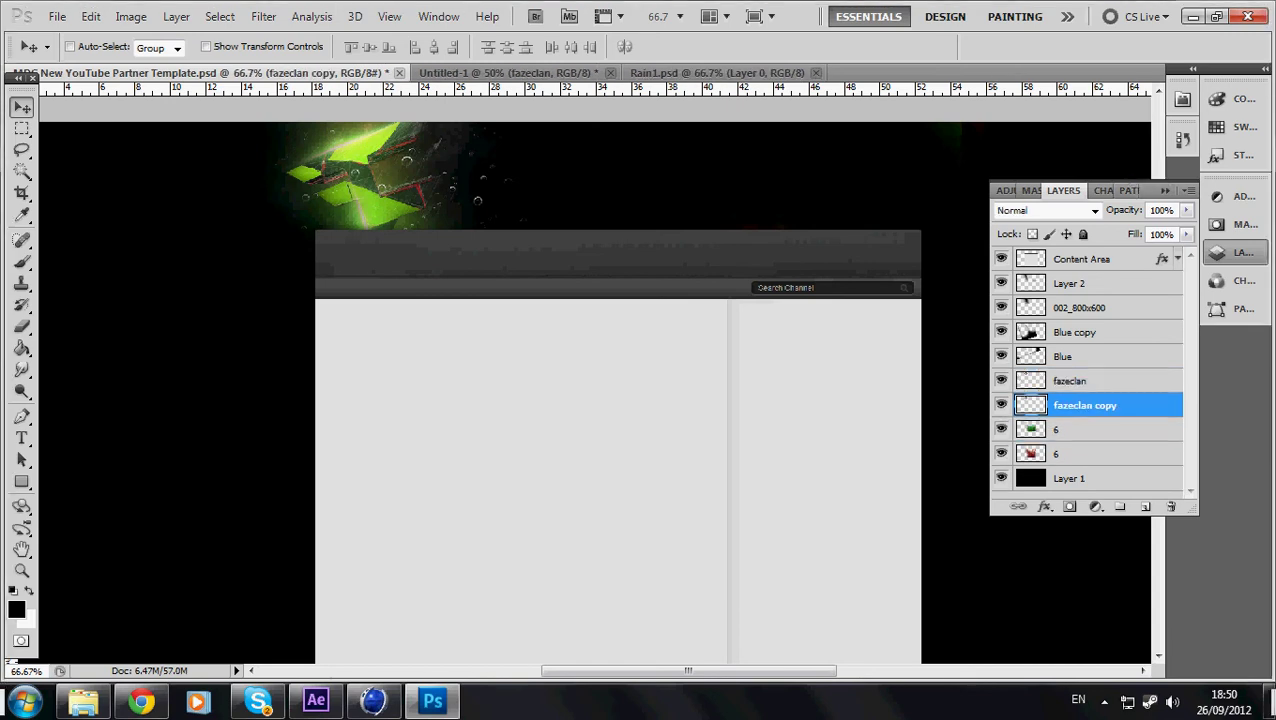
- Apply the Displace filter to the fazeclan copy using displacement map 8 from the DISPLACEMENT folder
click(263, 16)
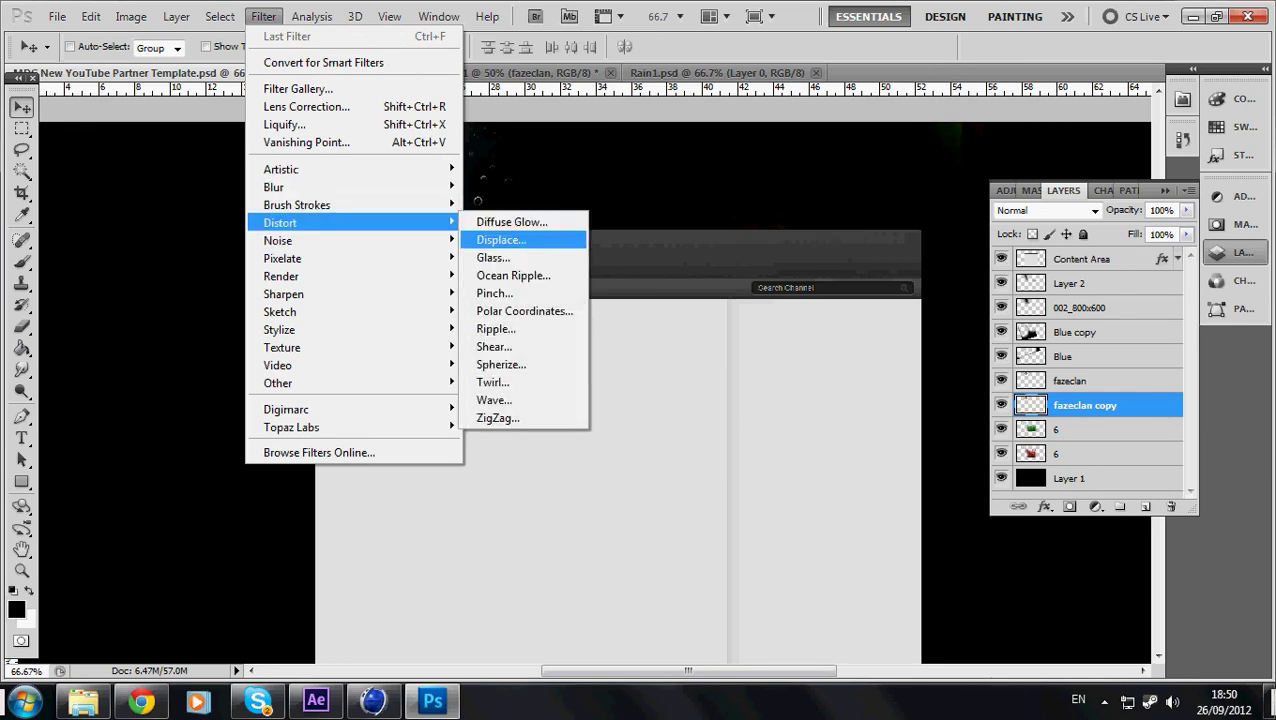
click(501, 240)
key(Return)
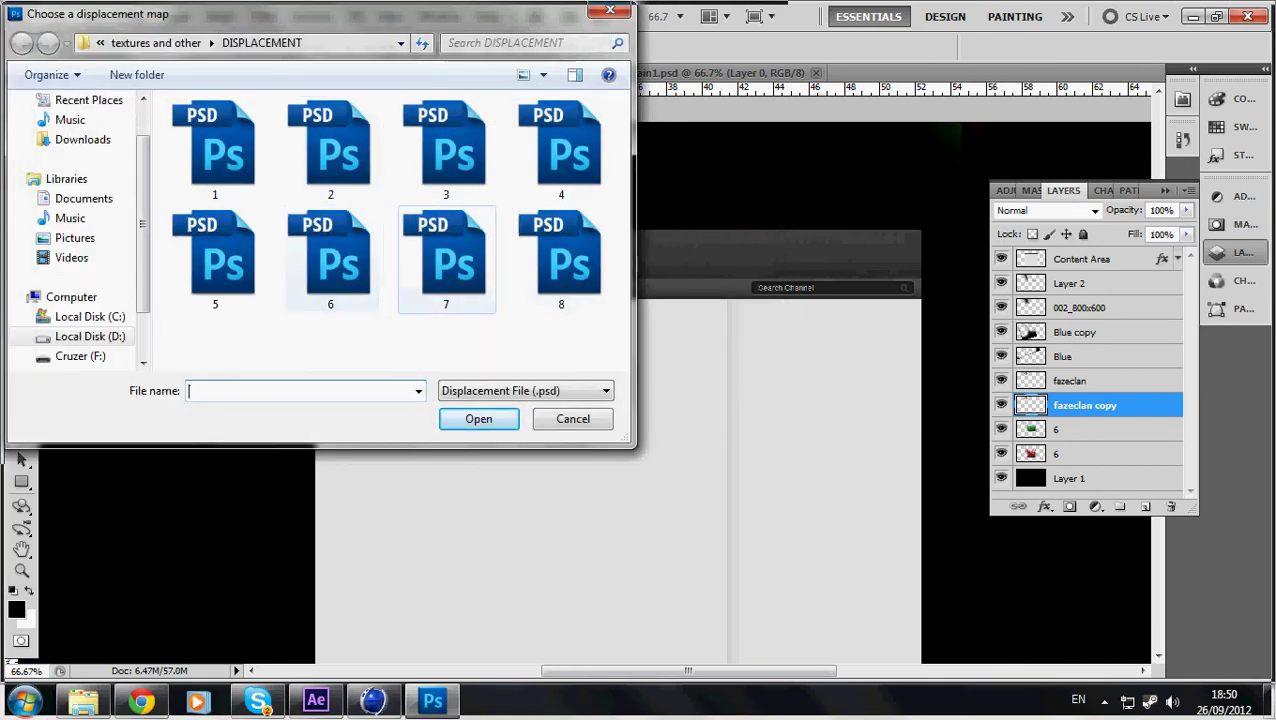
double_click(561, 255)
- Try moving the displaced logo copy down and to the left of the original logo, and undo the move
drag(372, 175, 208, 255)
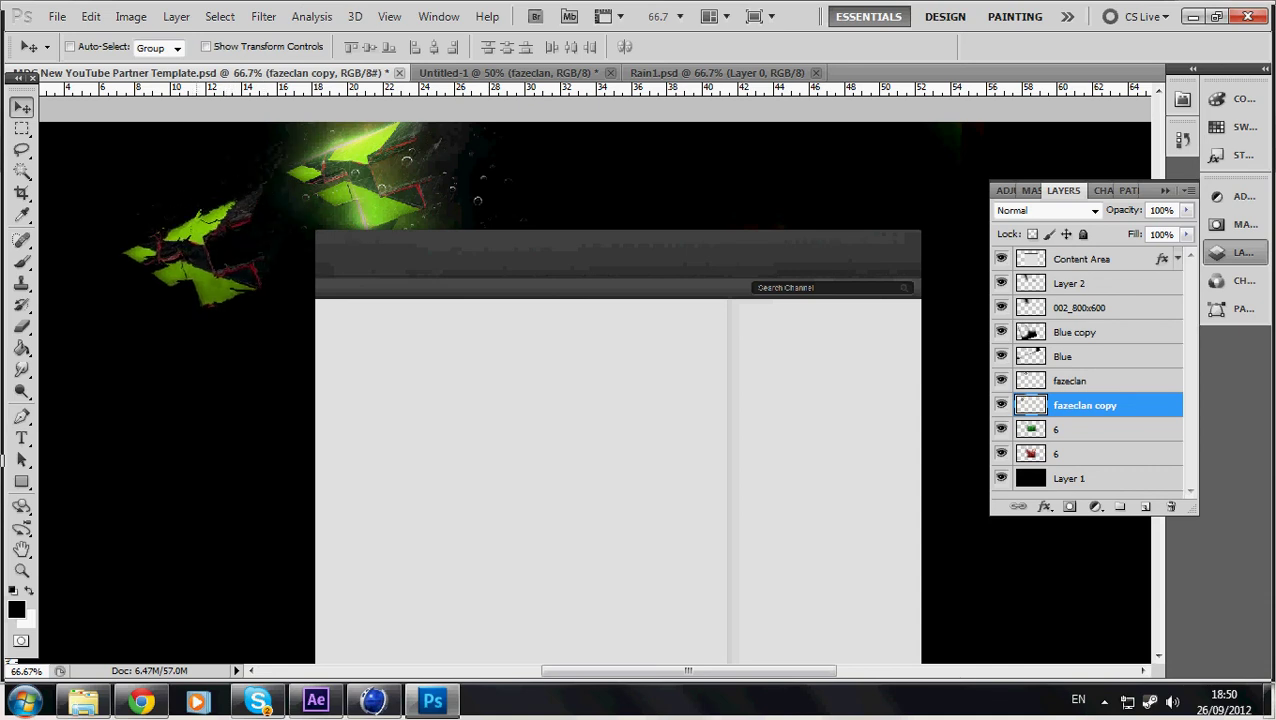
key(ctrl+alt+z)
key(ctrl+alt+z)
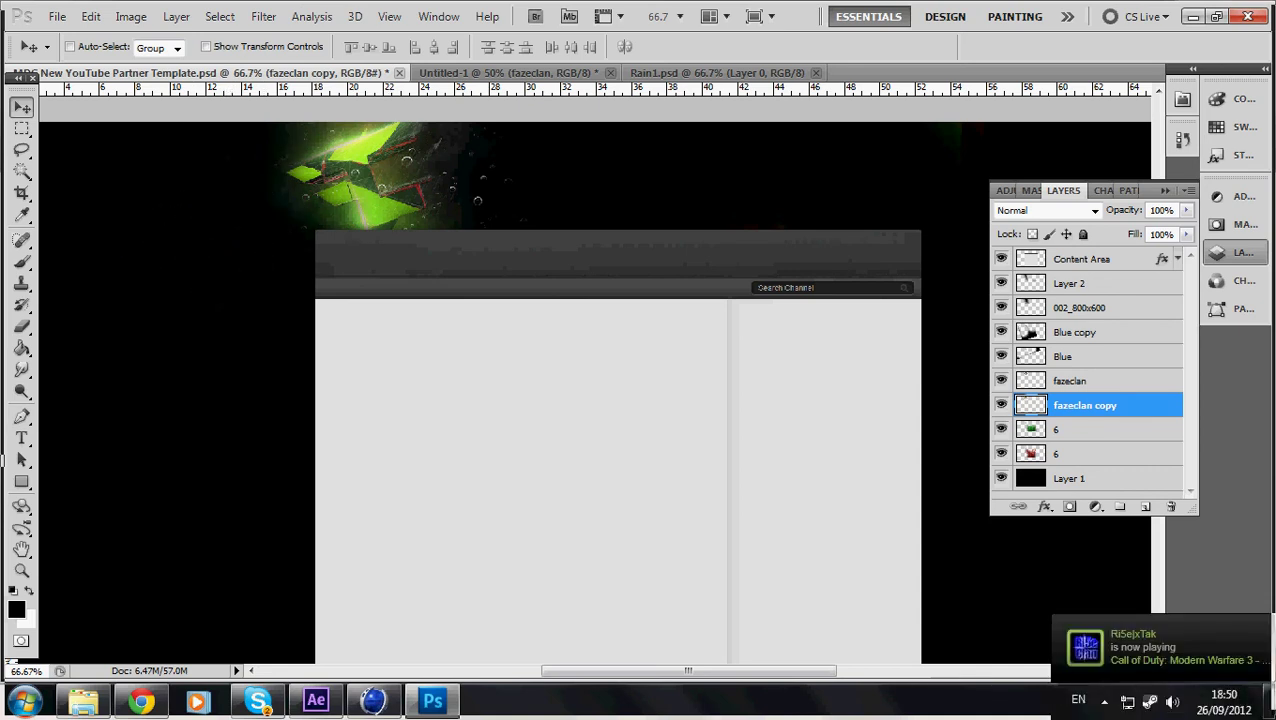
- Bring the fazeclan copy above the fazeclan layer and nudge it into alignment over the original logo
key(ctrl+bracketright)
drag(401, 178, 391, 180)
key(Left)
key(Left)
key(Left)
key(Down)
key(Down)
key(Down)
key(Down)
key(Down)
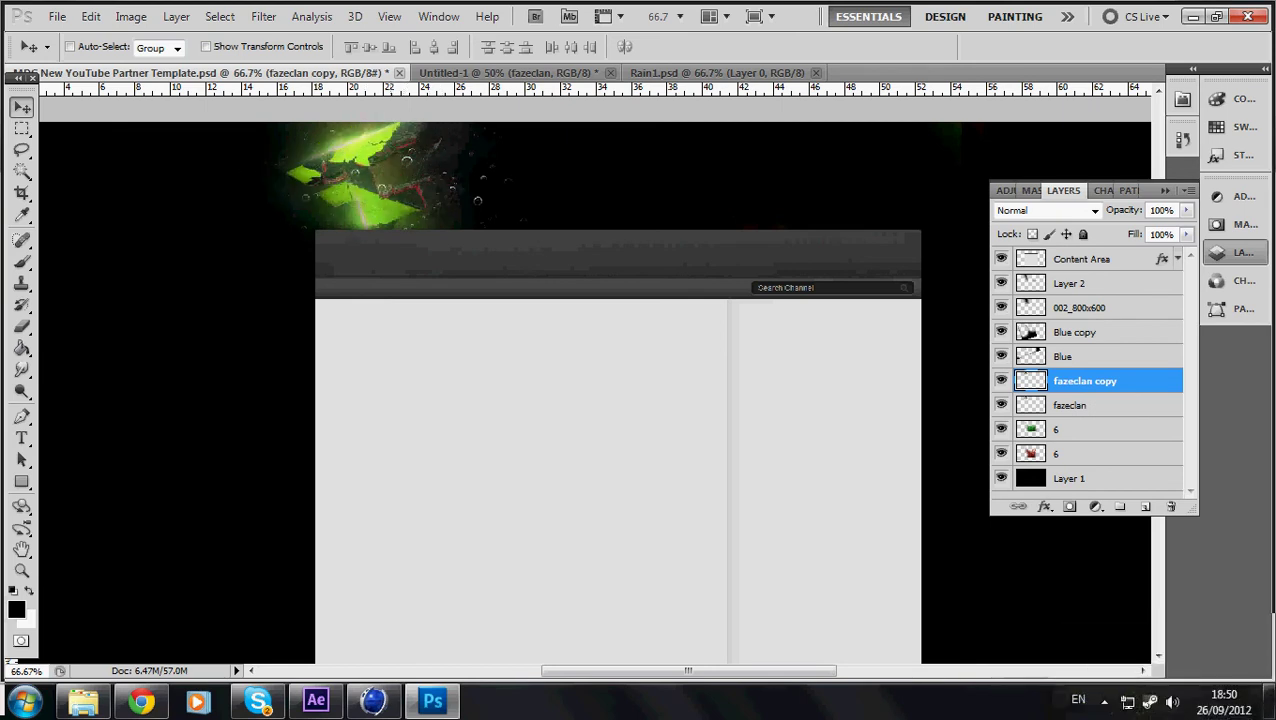
- Set the fazeclan copy layer's opacity to 75%
click(1161, 210)
text(45)
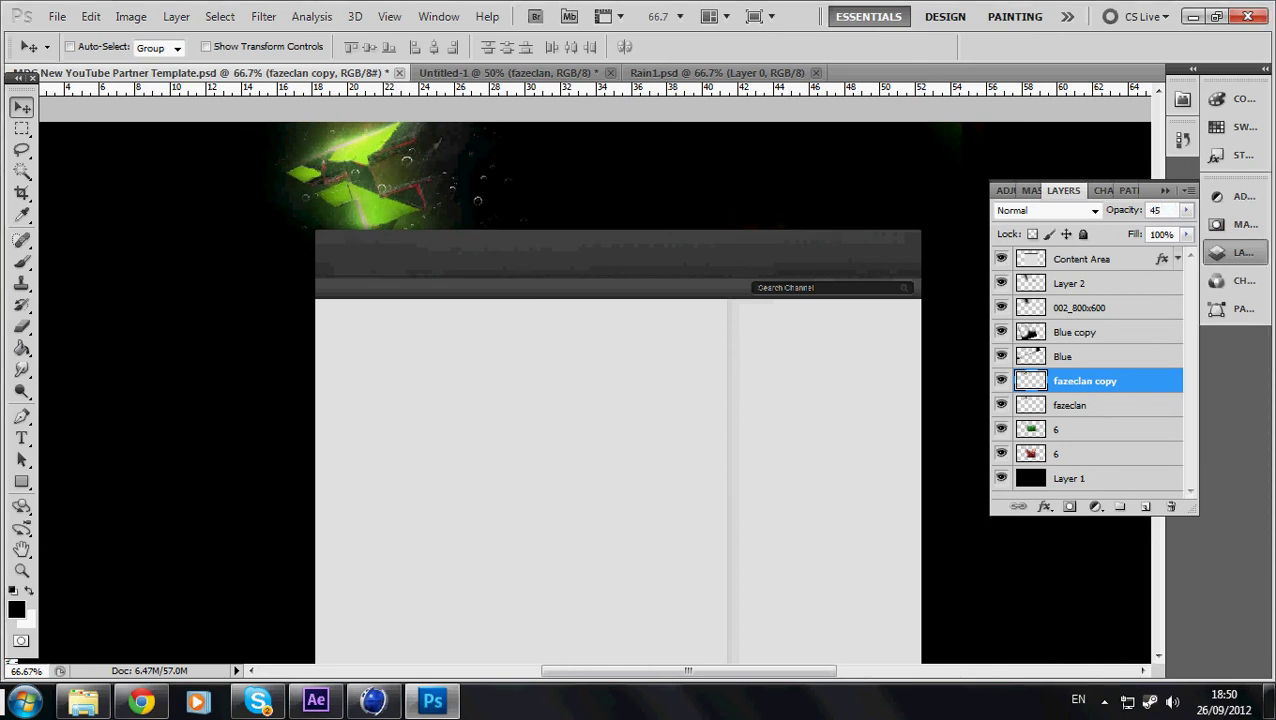
text(75)
key(Return)
key(Return)
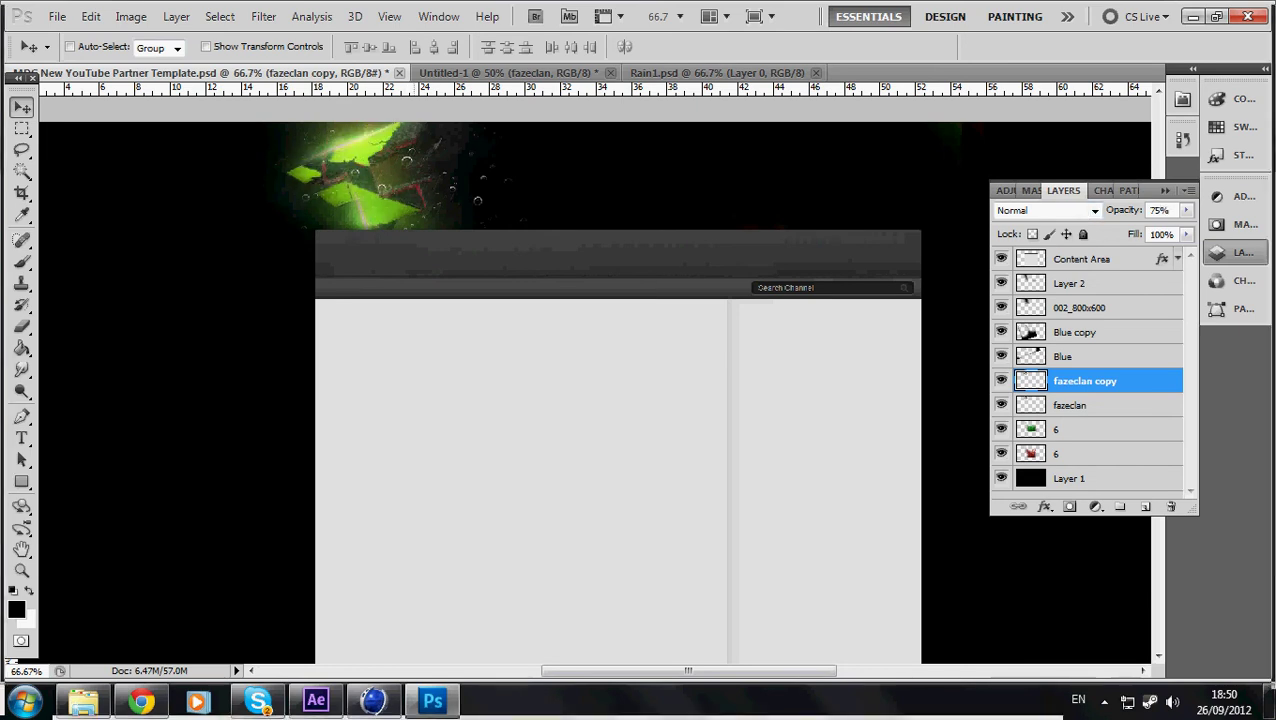
- Erase parts of the displaced logo copy with a soft 114 px eraser and select the fazeclan layer
click(22, 326)
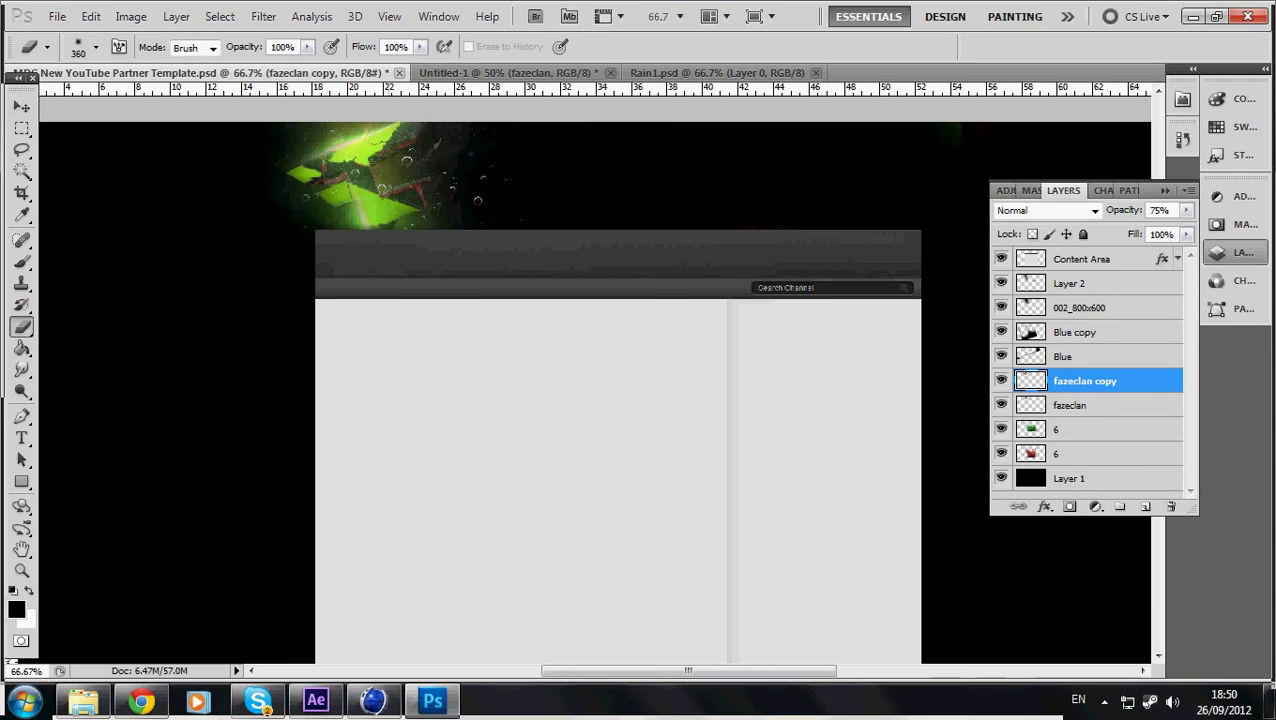
right_click(472, 308)
drag(638, 344, 585, 344)
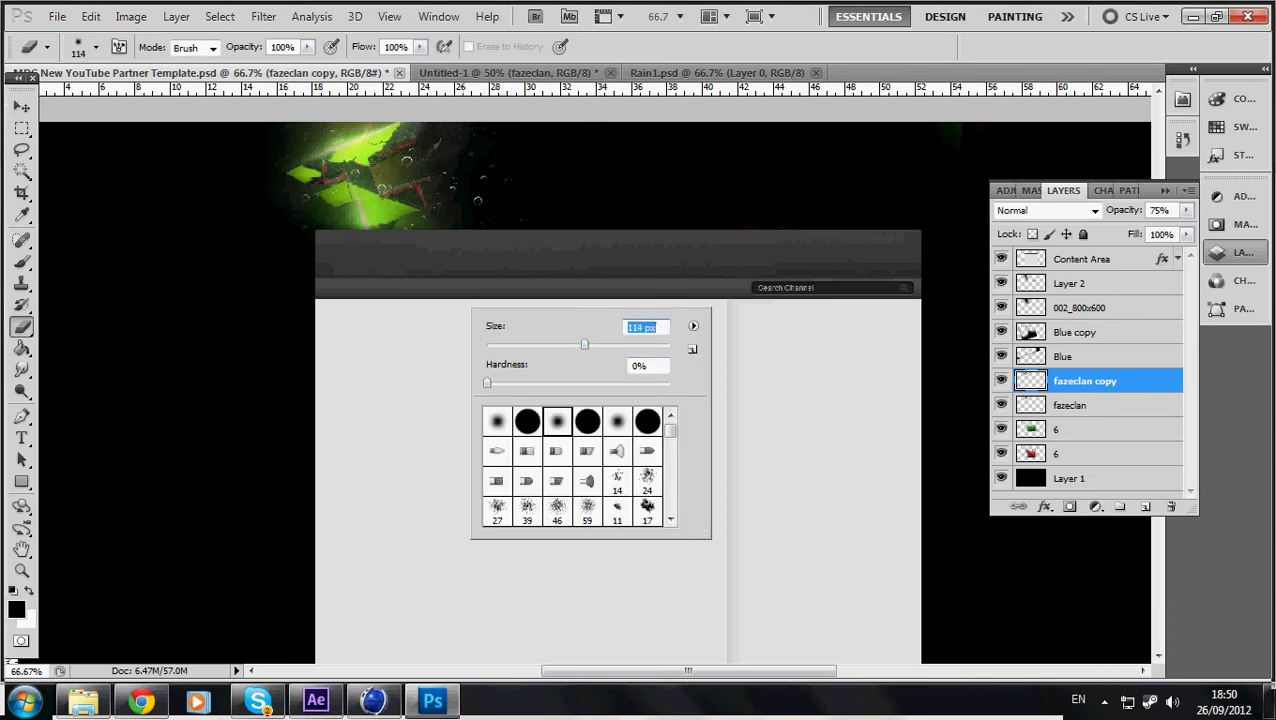
key(Return)
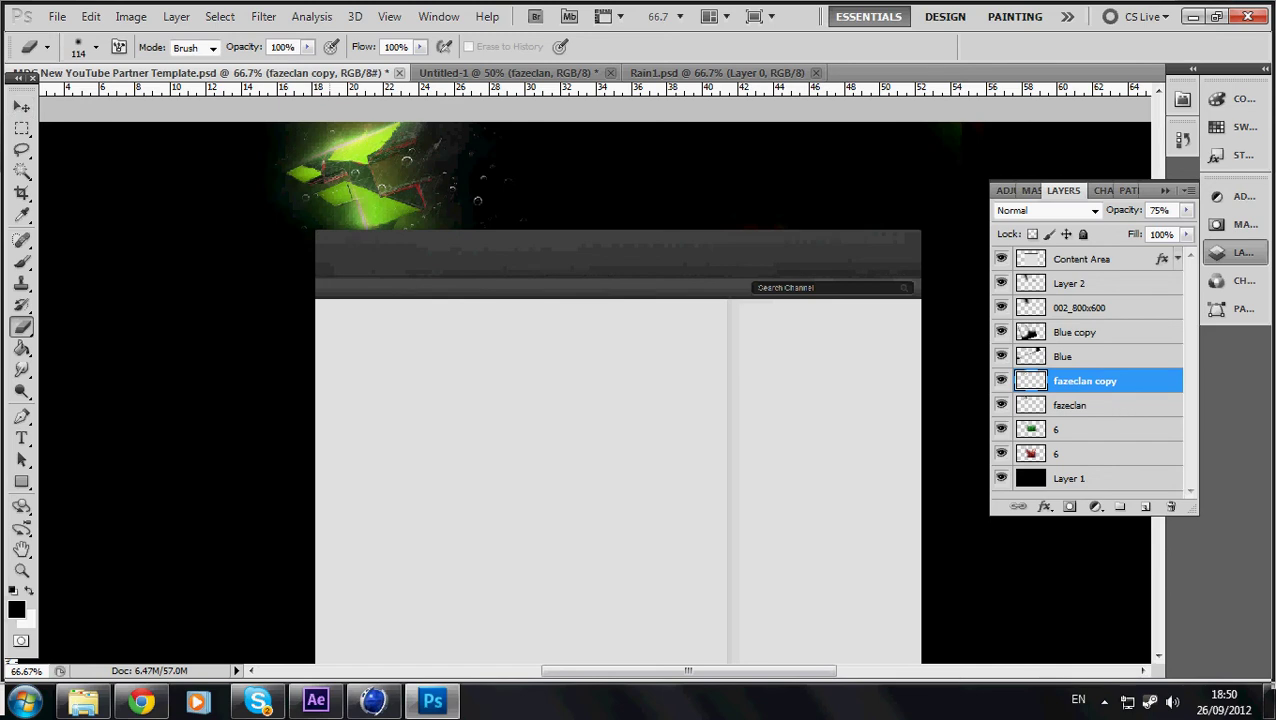
key(v)
click(1098, 405)
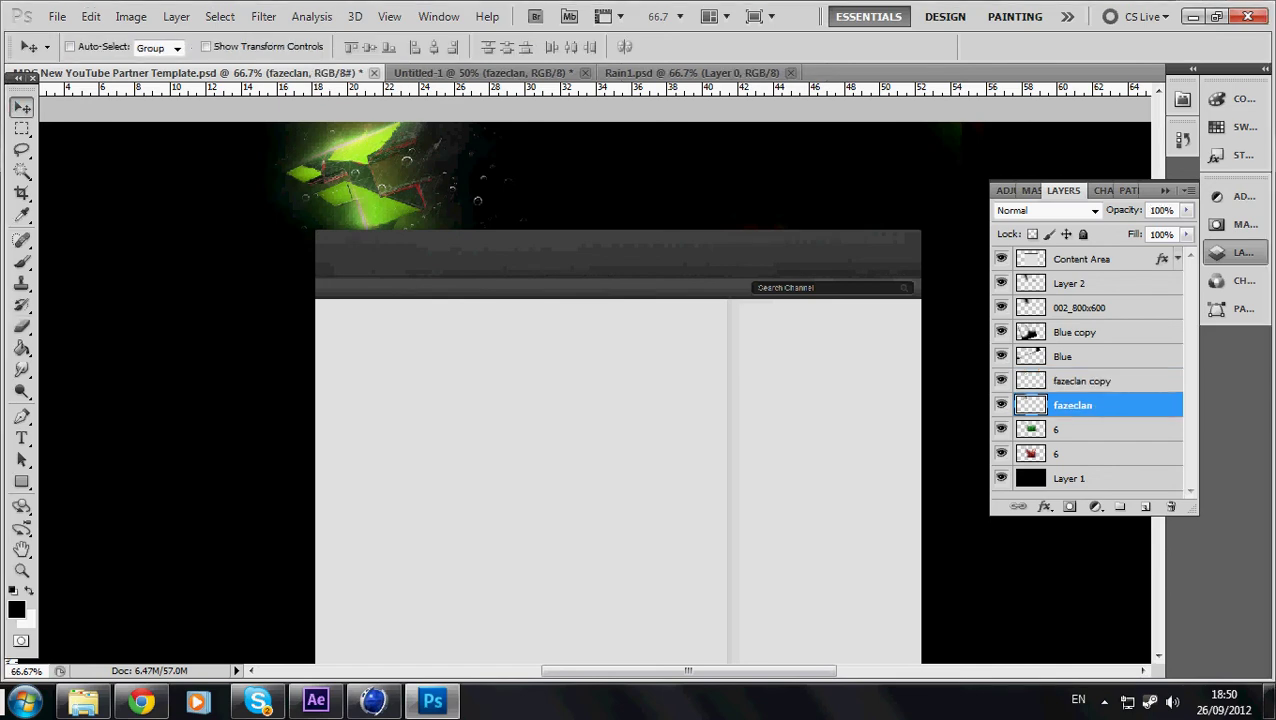
- Duplicate the fazeclan layer, enlarge the copy around its centre and move it beneath the fazeclan layer
key(ctrl+j)
key(ctrl+t)
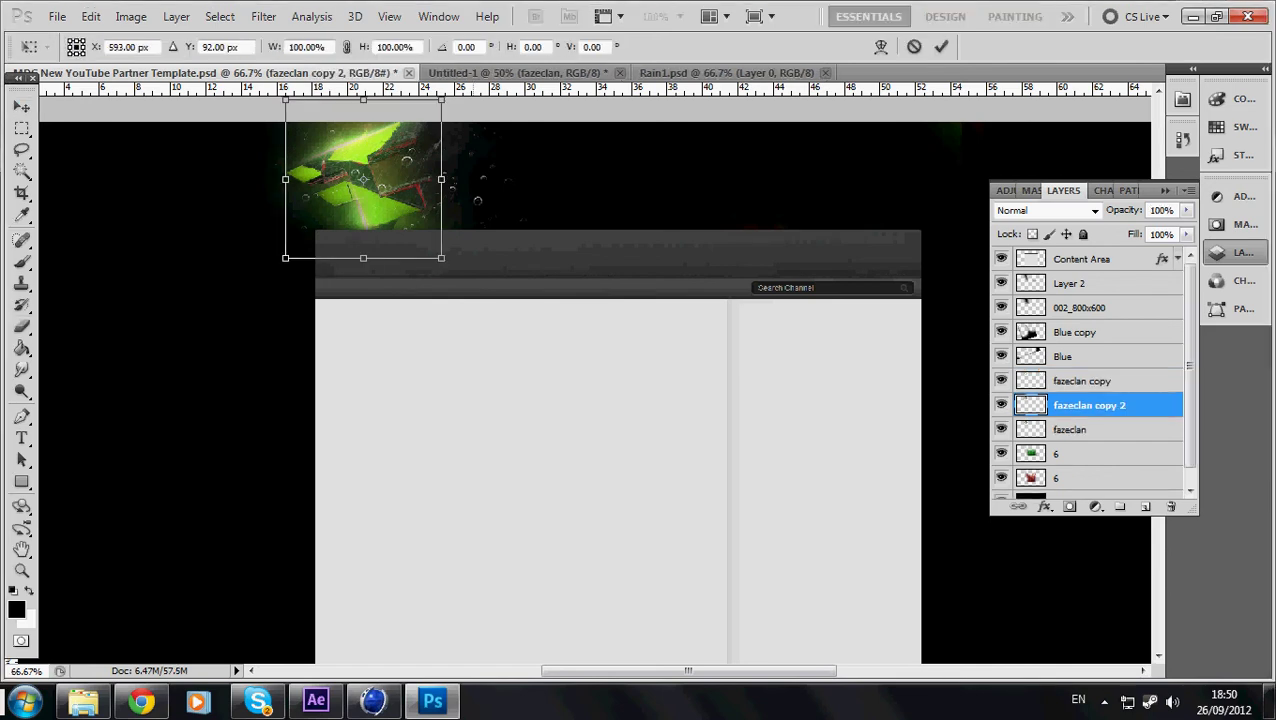
drag(441, 258, 519, 337)
drag(410, 225, 373, 178)
key(Return)
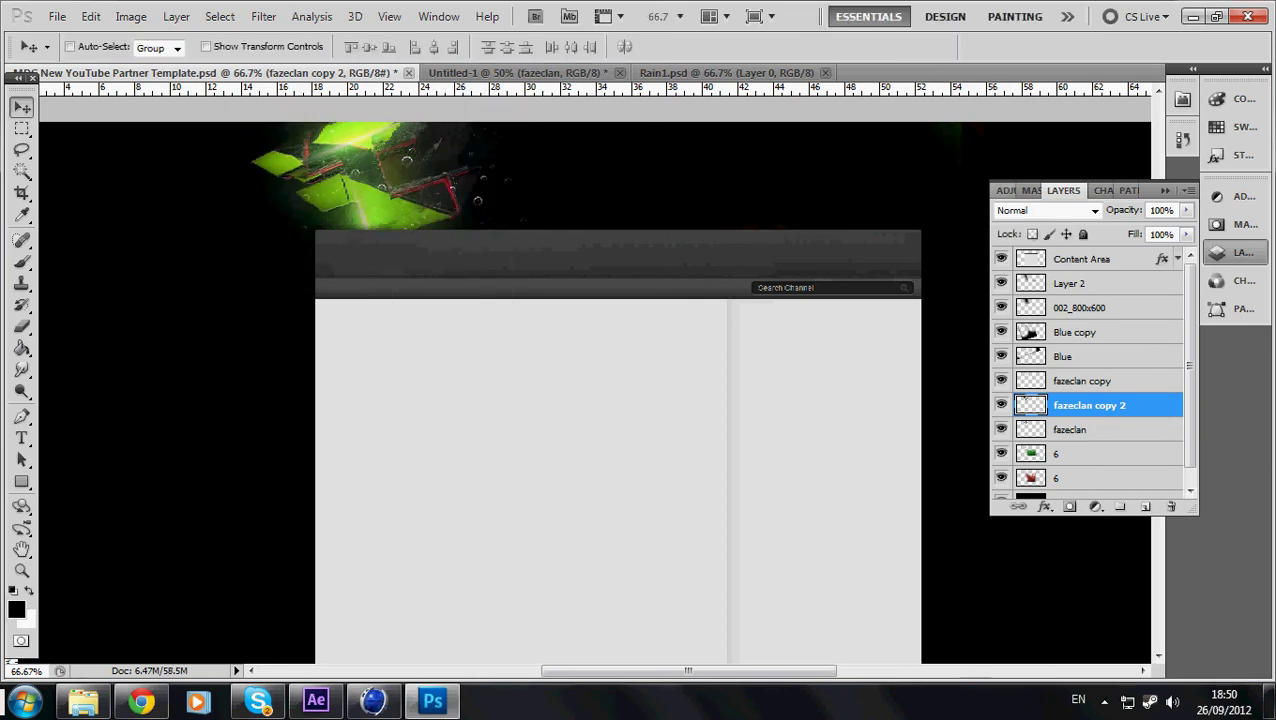
key(ctrl+bracketleft)
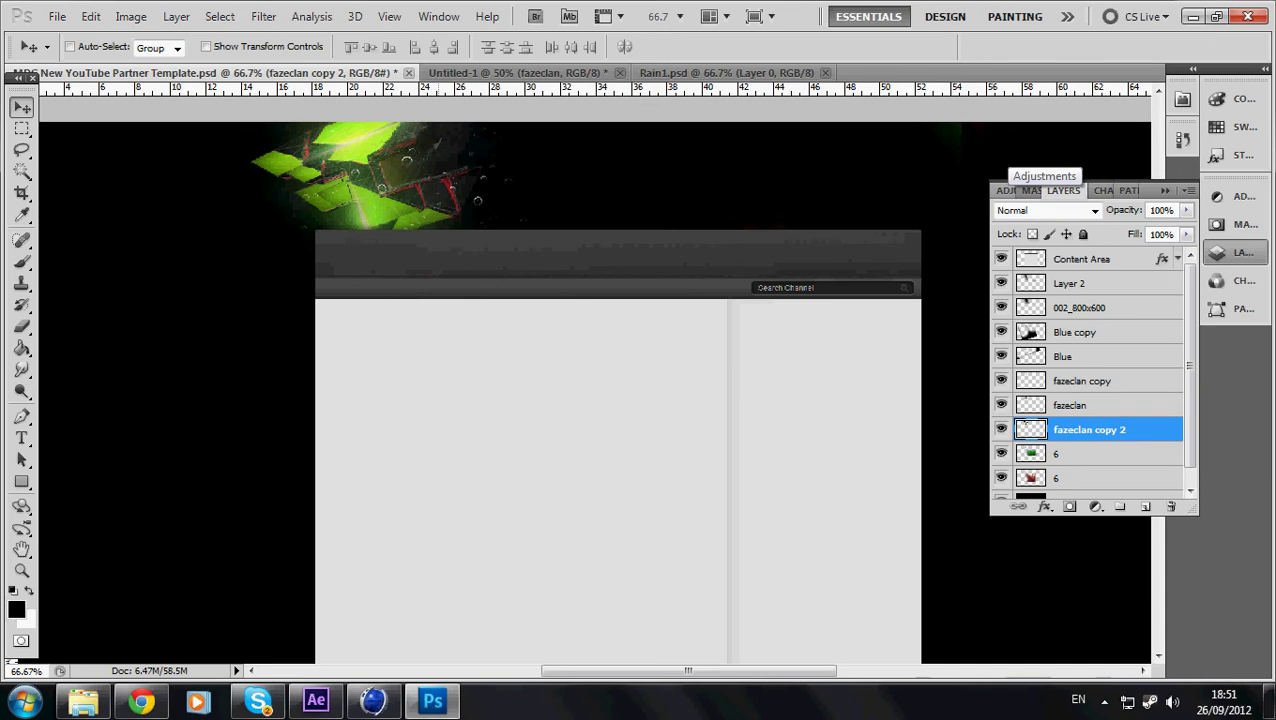
- Scale the fazeclan copy 2 layer down to about 82% and set its opacity to 25%
key(ctrl+t)
drag(477, 283, 435, 241)
drag(400, 205, 425, 231)
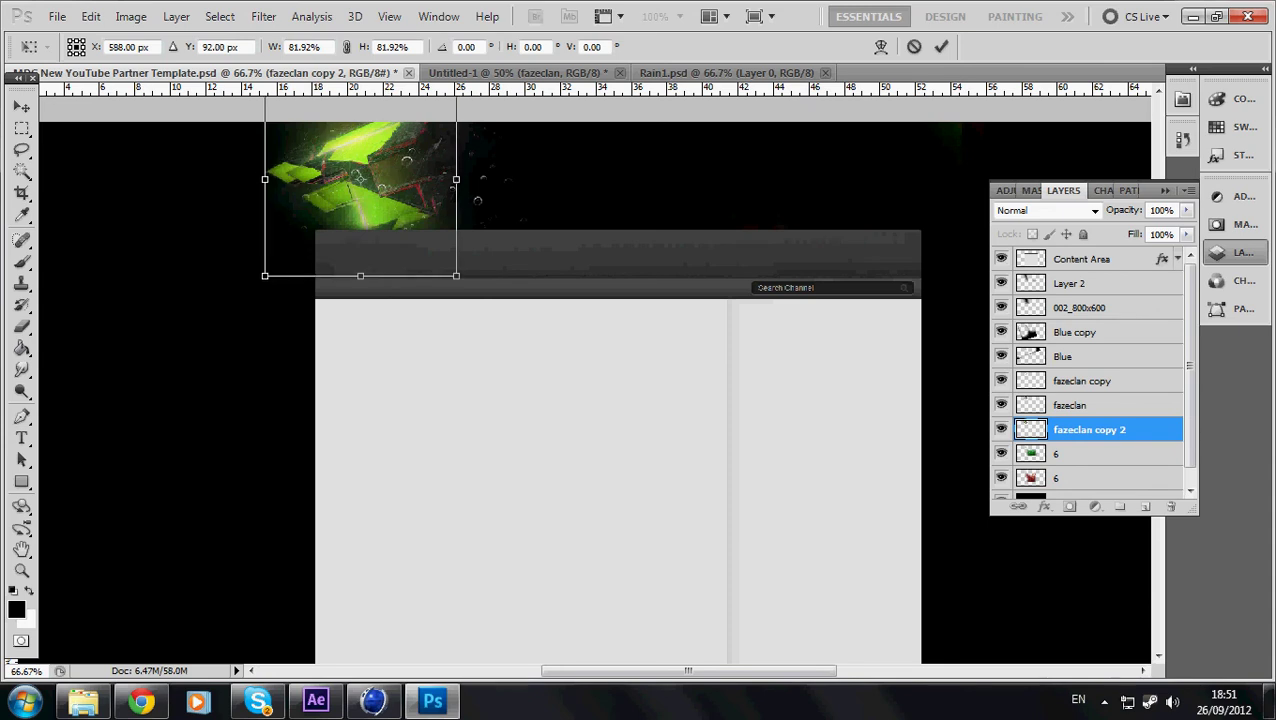
click(941, 46)
drag(1173, 210, 1147, 210)
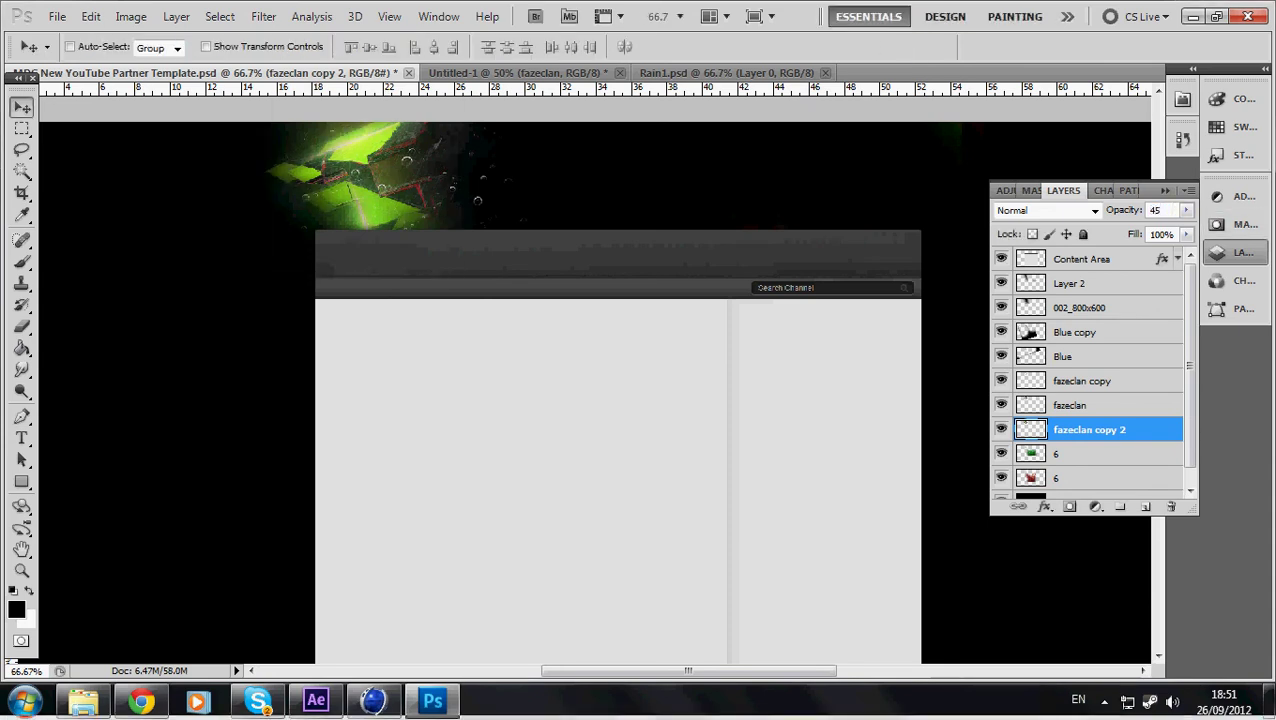
key(BackSpace)
text(25)
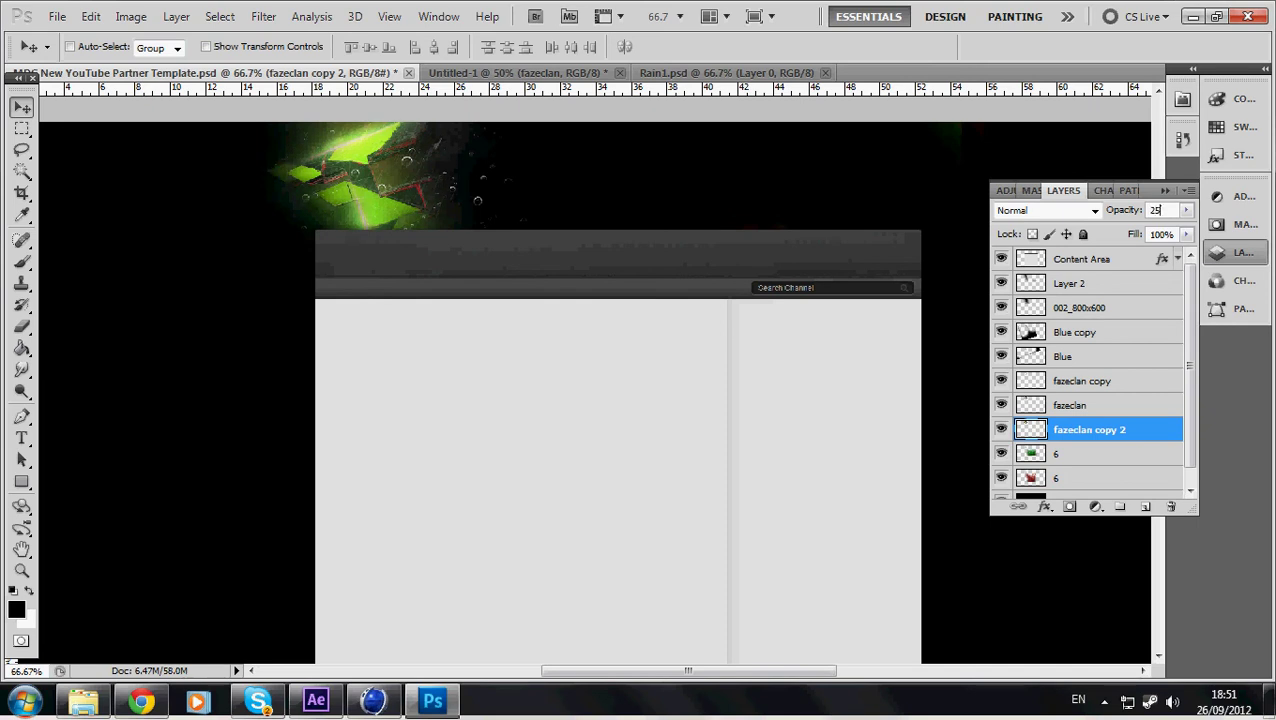
- Place srp_bonus_simplestarfield from the cosmos textures folder over the logo area, scaled to about 37.6%
click(83, 700)
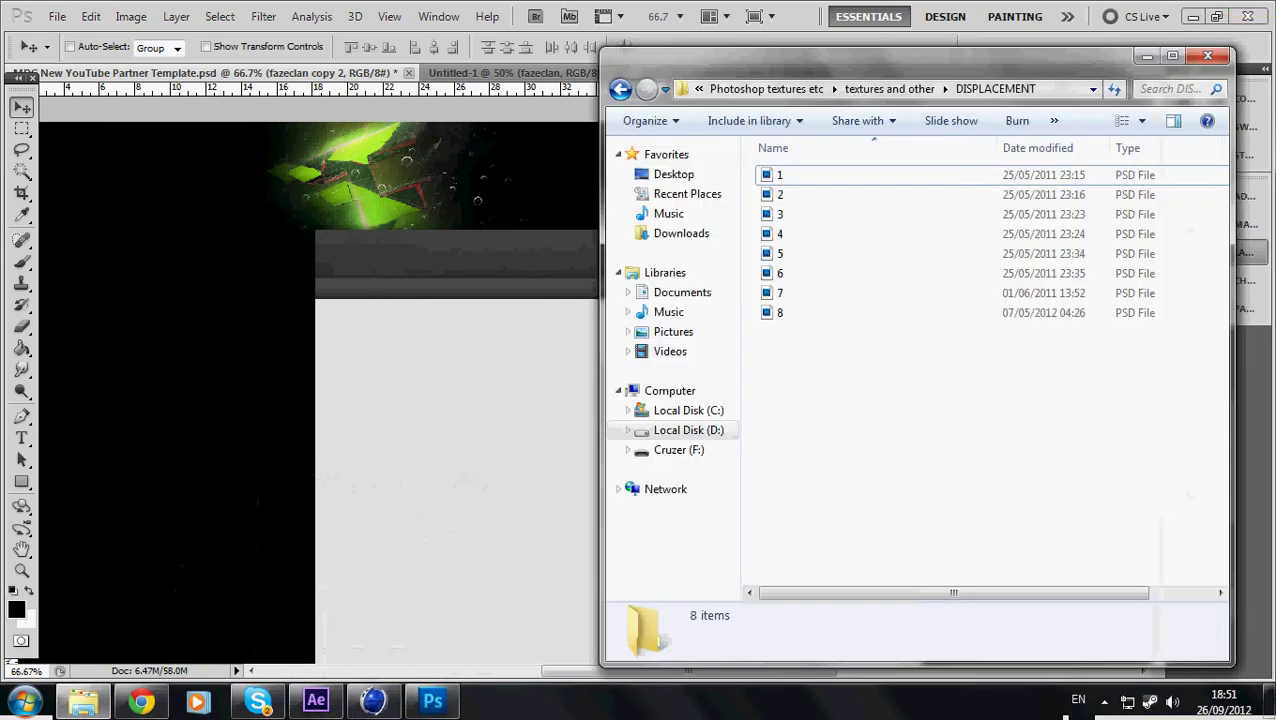
key(BackSpace)
double_click(797, 273)
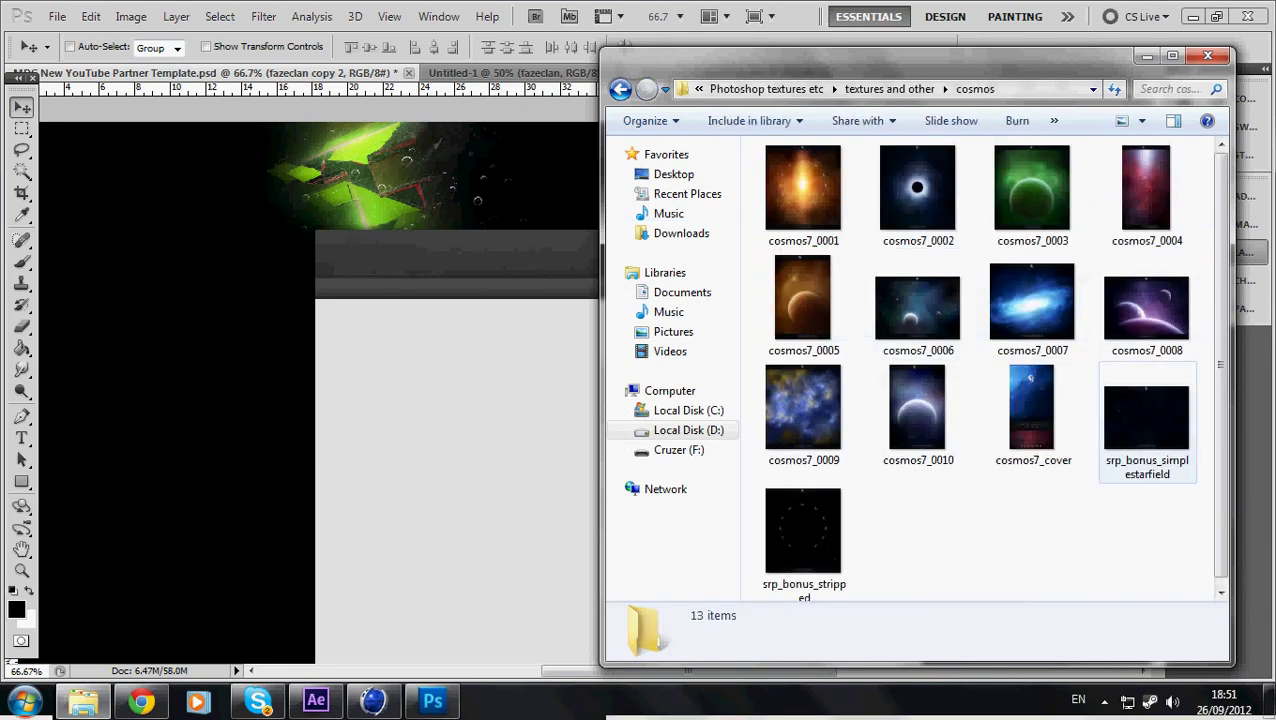
click(1147, 420)
drag(1147, 420, 423, 142)
drag(943, 524, 442, 142)
drag(350, 125, 640, 355)
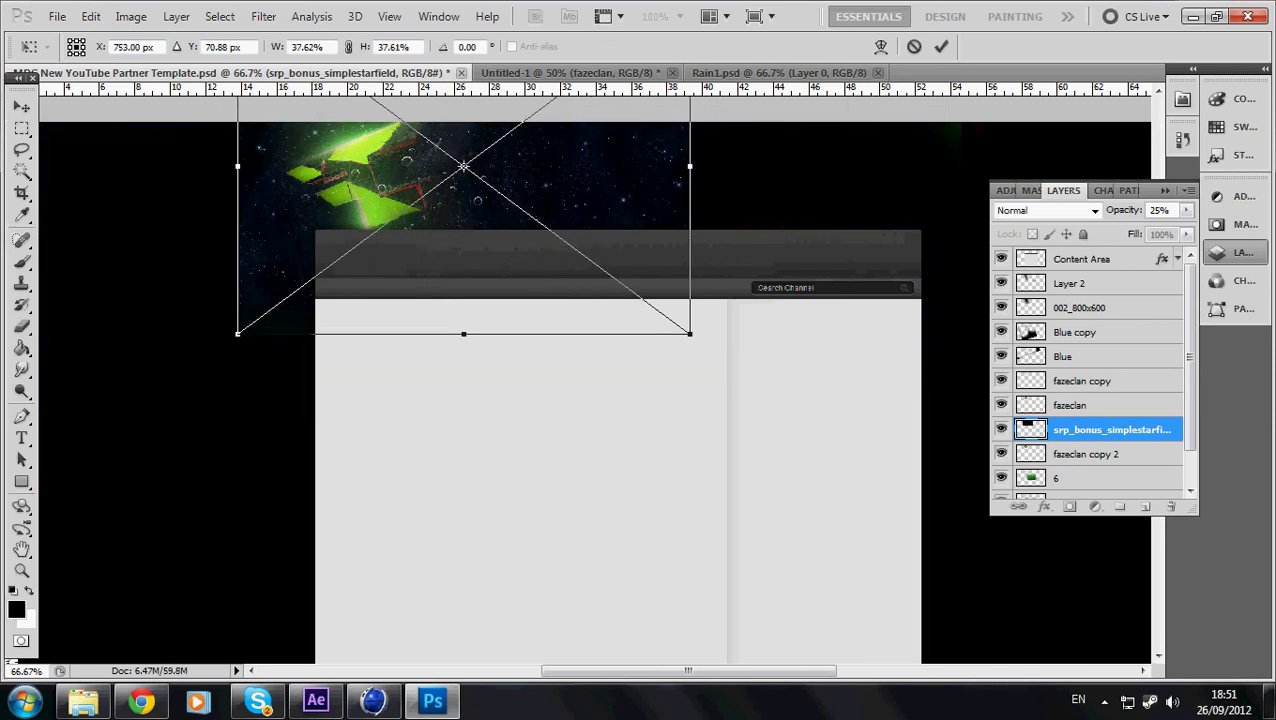
click(941, 46)
- Move the starfield layer above Layer 2, set its blend mode to Screen and shift it slightly left
drag(1110, 429, 1100, 272)
click(1047, 210)
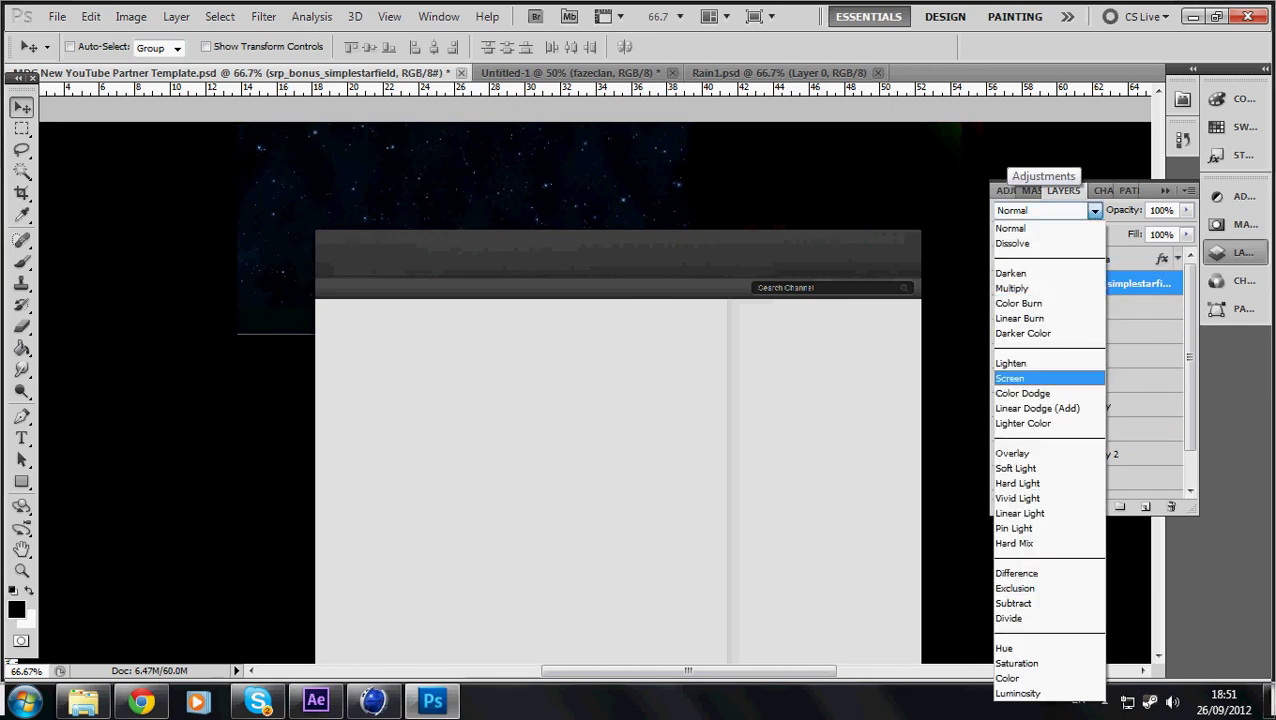
click(1010, 378)
drag(450, 180, 422, 179)
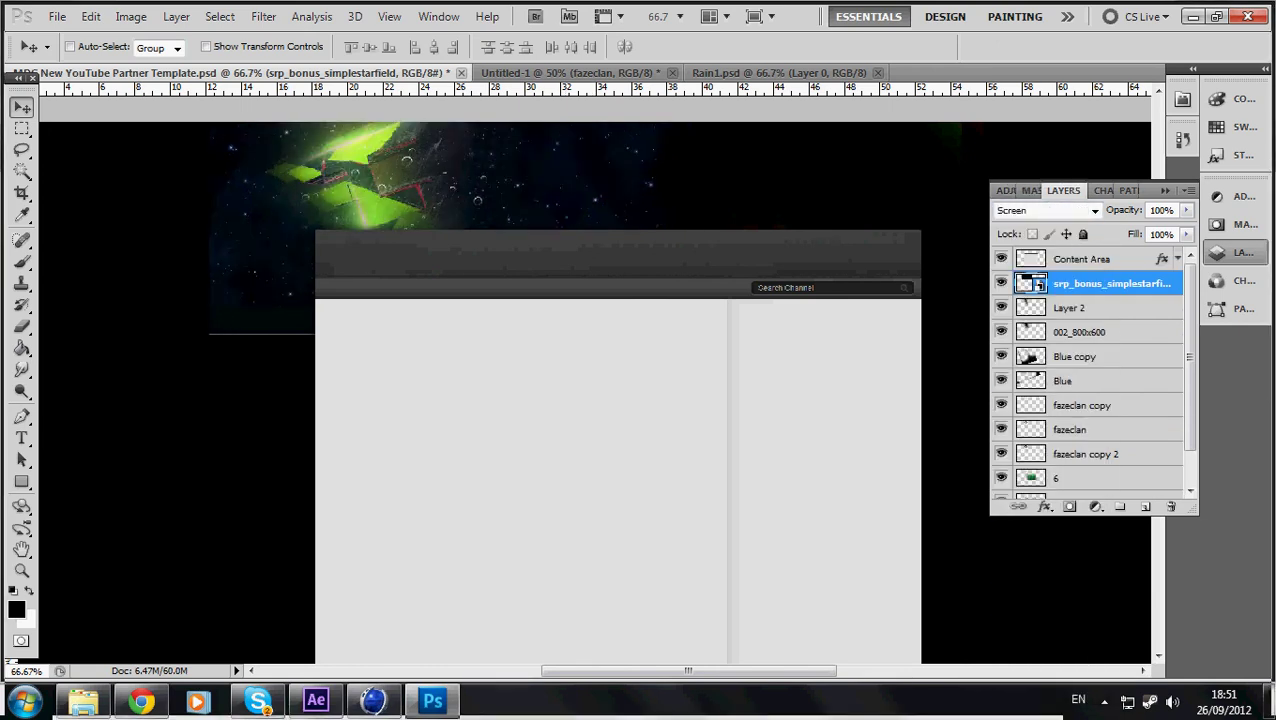
- Rasterize the starfield layer and erase its edges around the logo with a soft 380 px eraser
key(e)
click(657, 200)
key(Return)
right_click(786, 303)
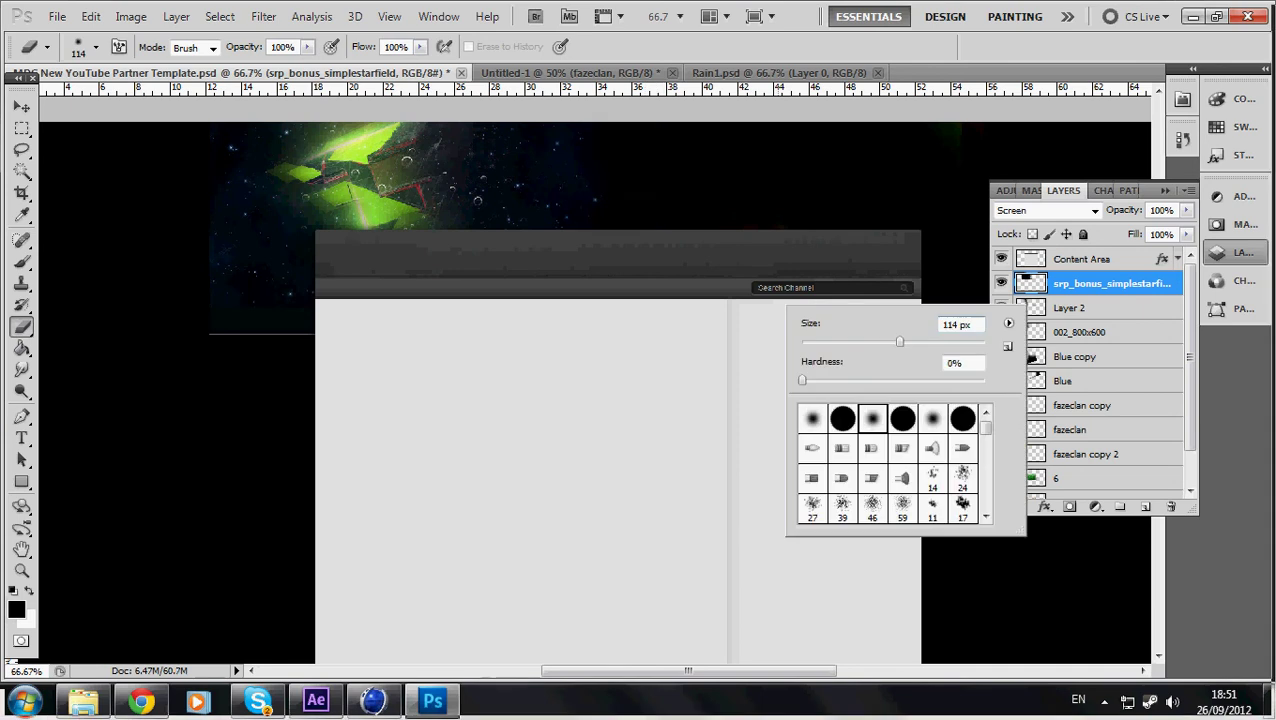
text(380)
key(Return)
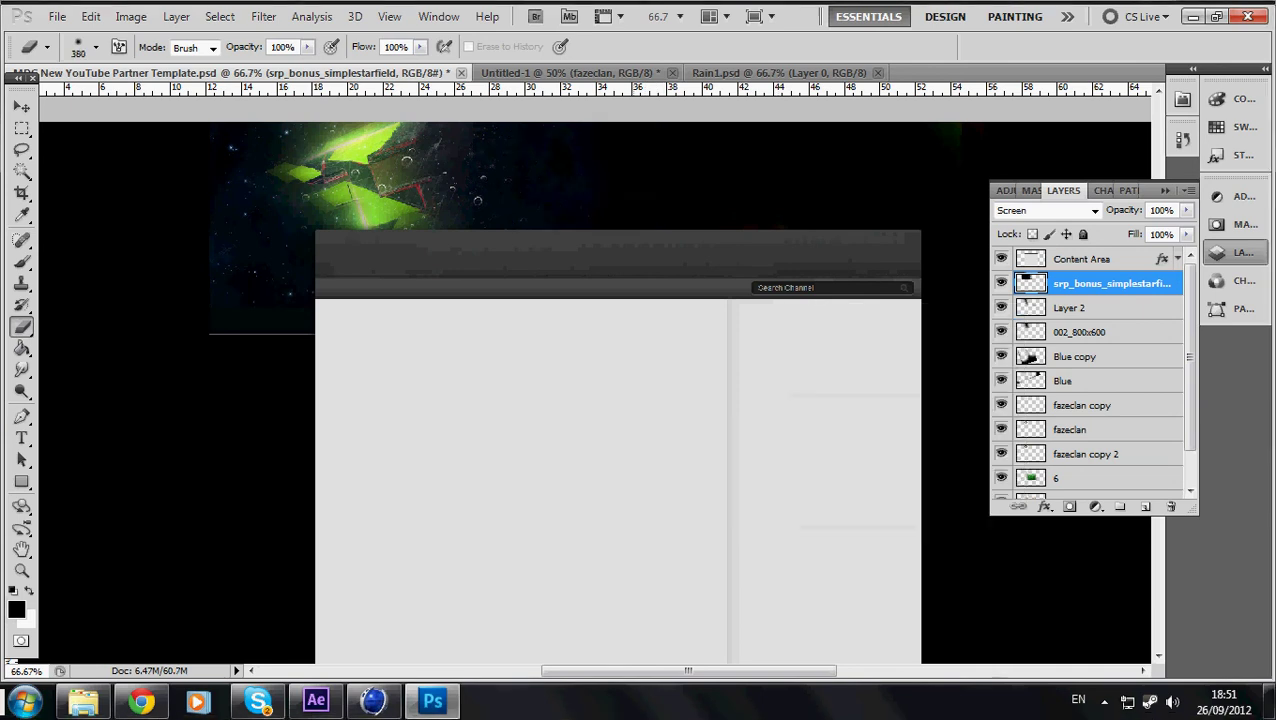
drag(230, 375, 585, 260)
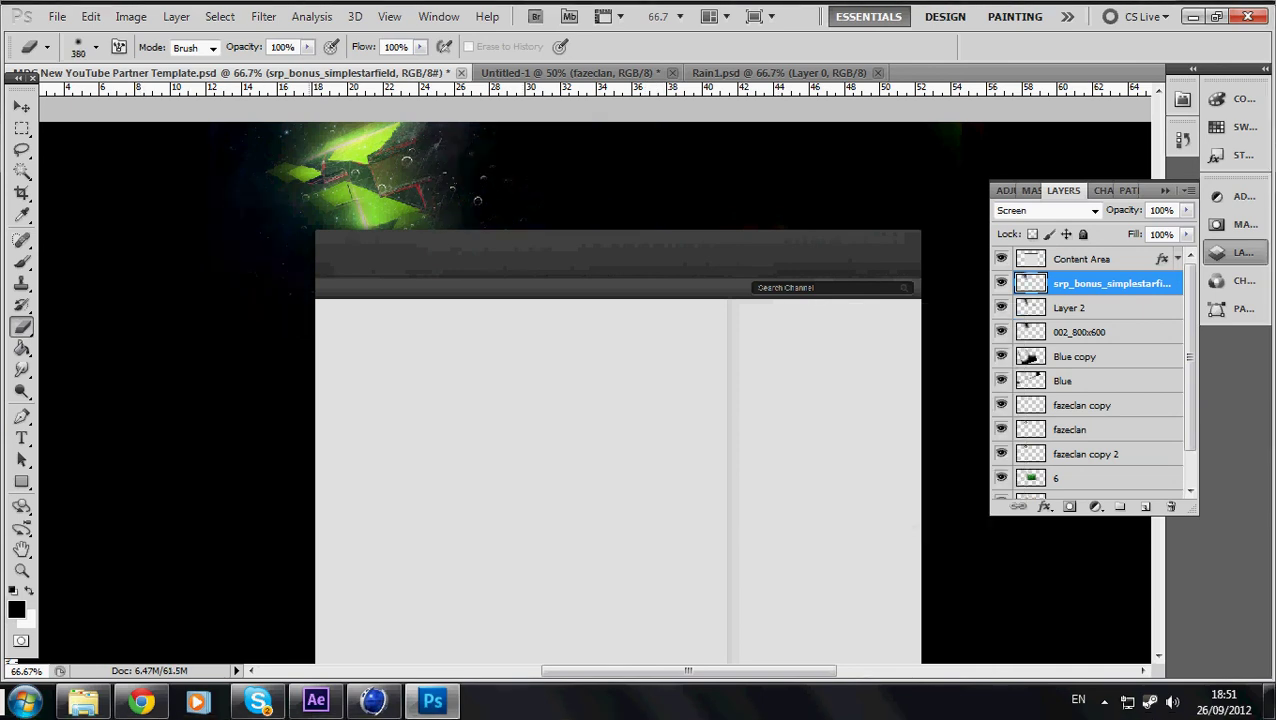
key(v)
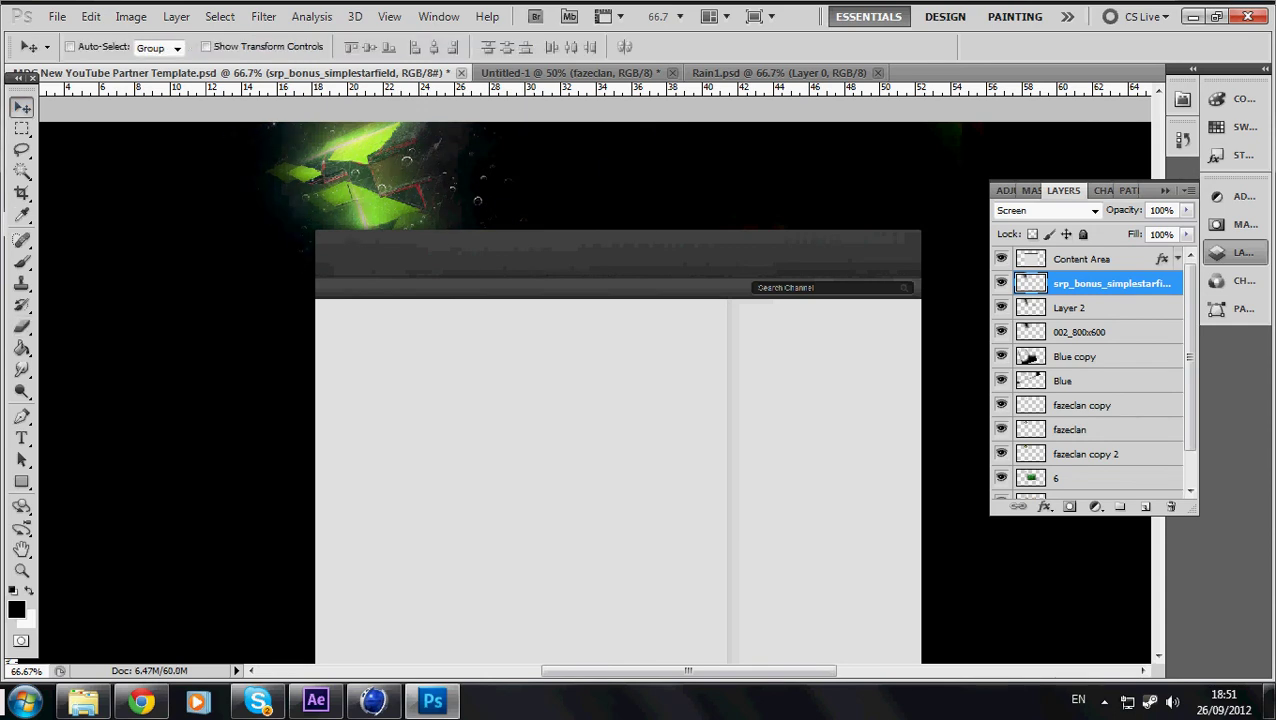
key(e)
key(v)
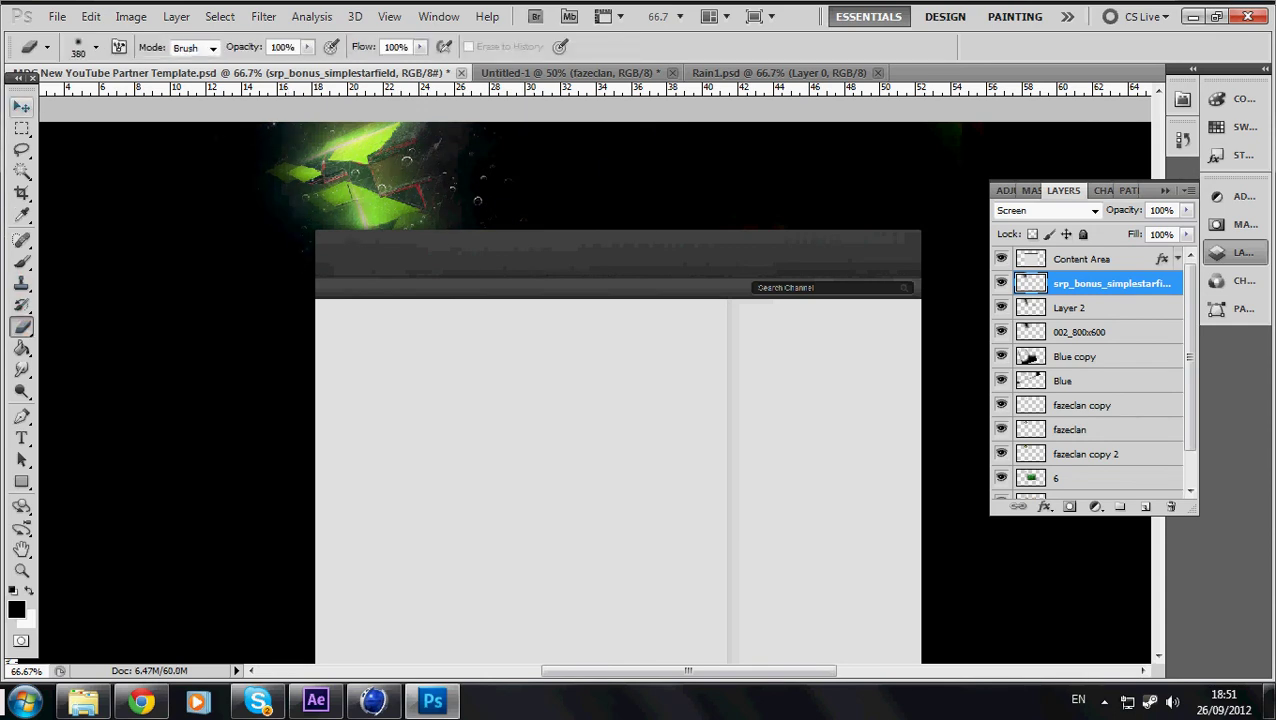
- Draw a long black rounded rectangle from the logo to the channel header's right end and place its layer directly above Layer 1
drag(22, 481, 110, 498)
drag(384, 198, 924, 167)
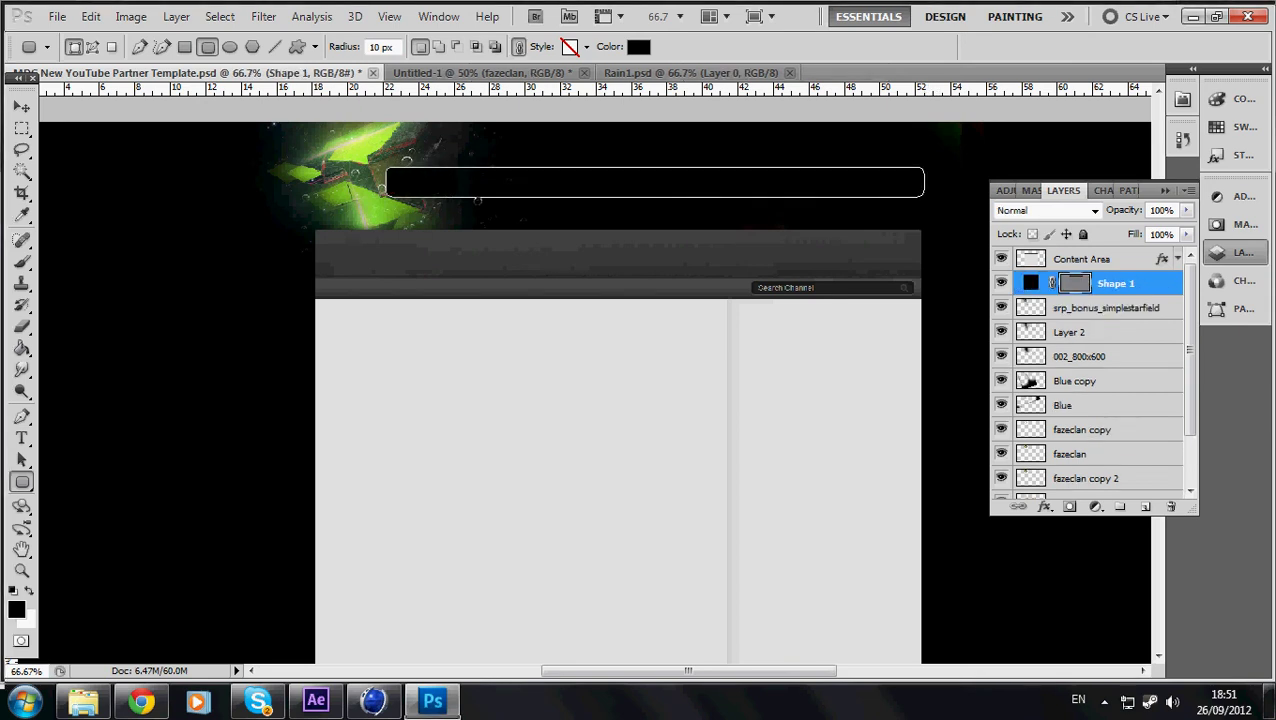
key(v)
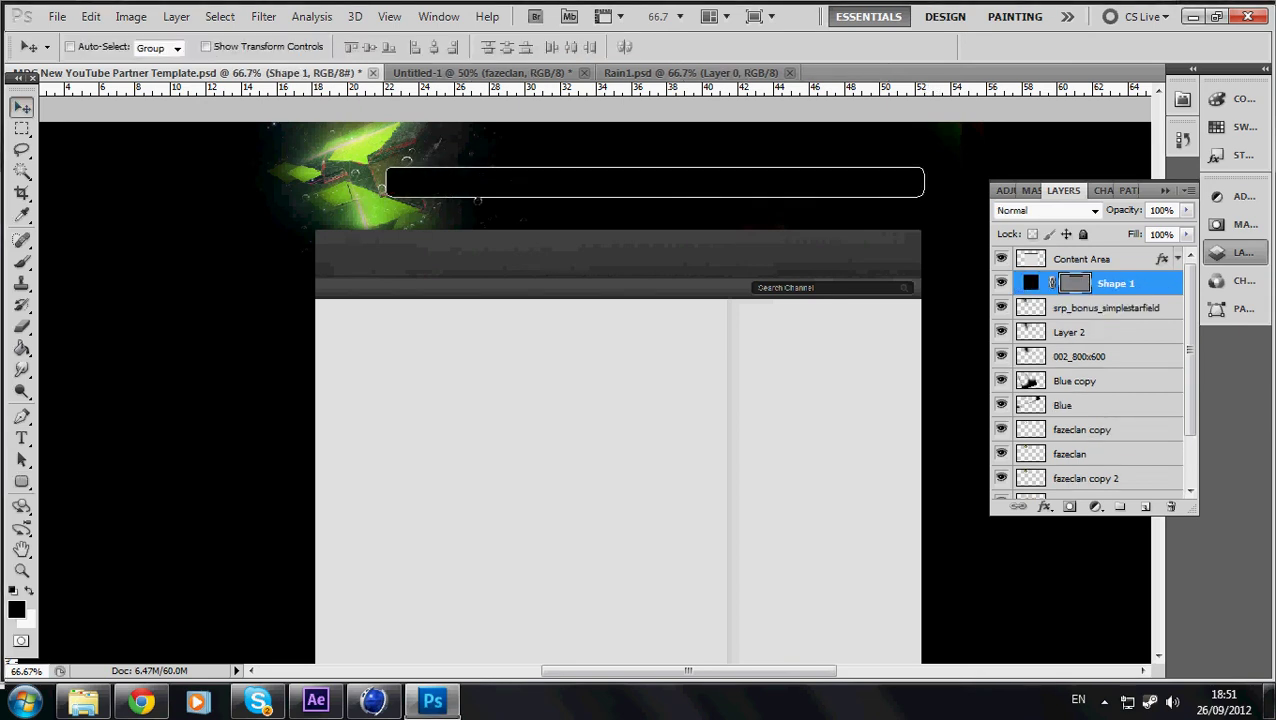
drag(1100, 284, 1085, 441)
drag(1110, 365, 1110, 474)
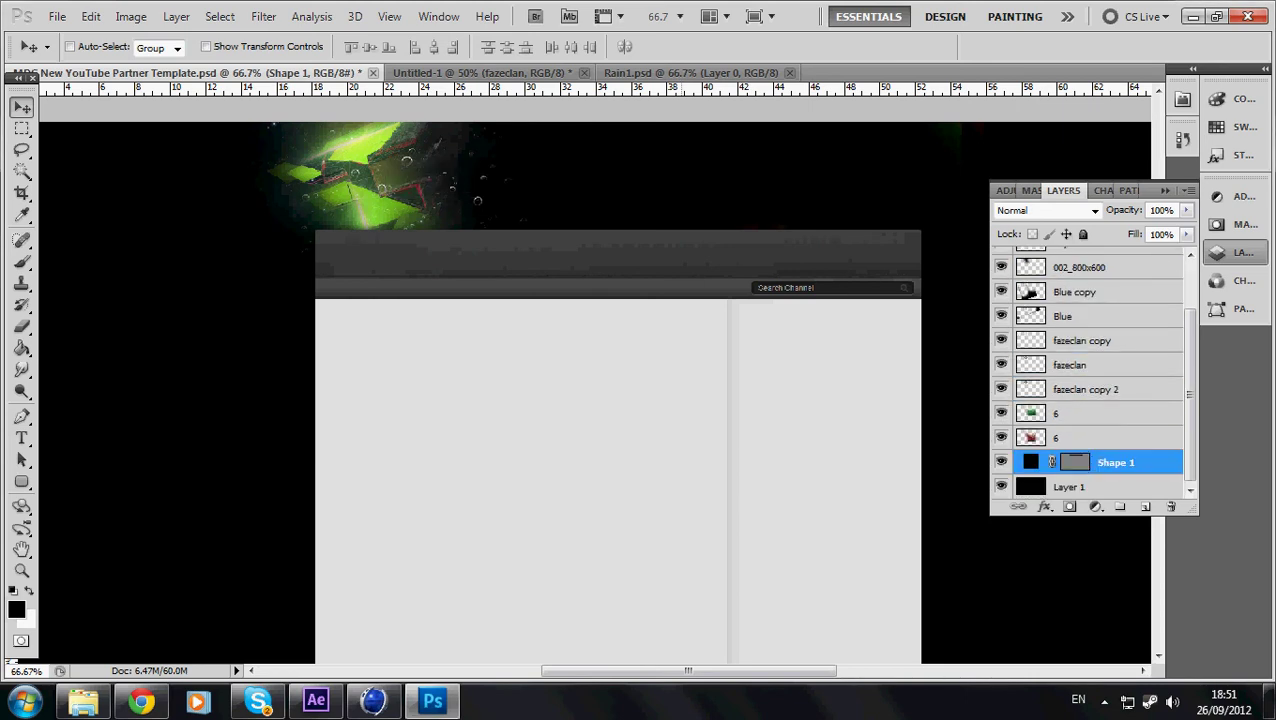
- Rasterize the Shape 1 layer and set its fill to 0%
right_click(1130, 462)
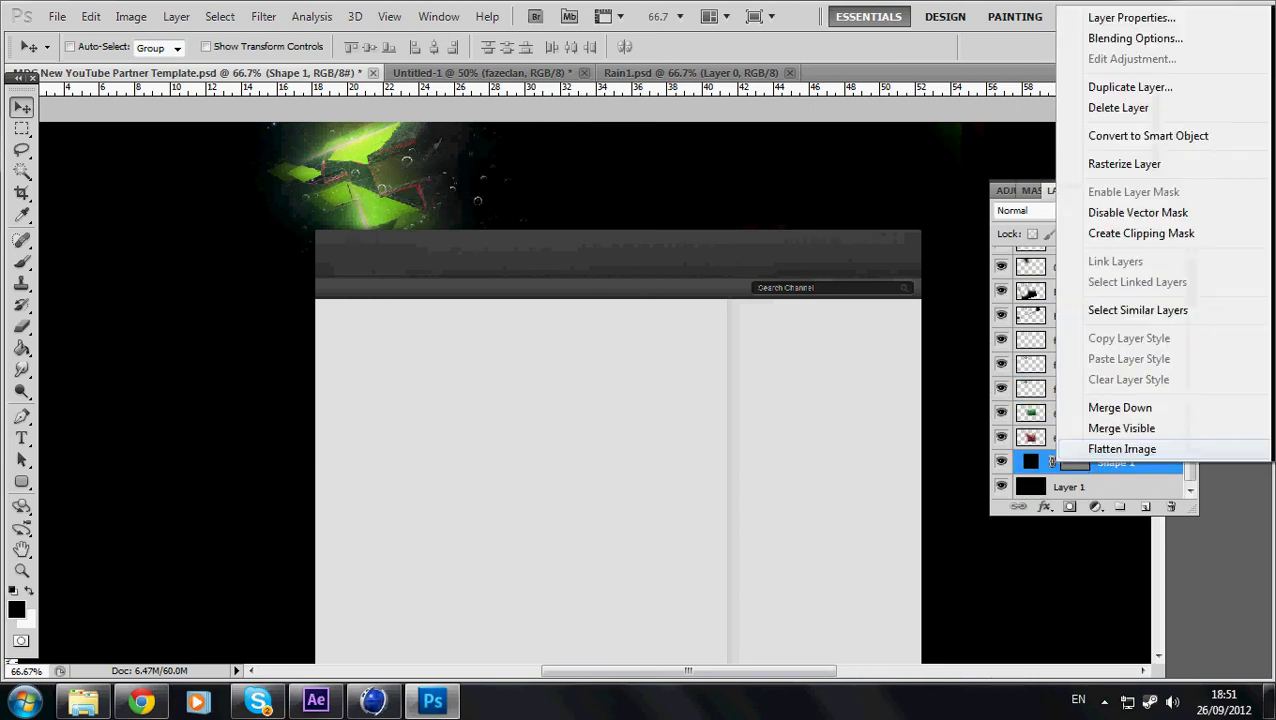
click(1260, 164)
click(1160, 234)
text(0)
- Add a white 2 px outside stroke to Shape 1 and shift the outlined bar slightly up and to the left
right_click(1110, 462)
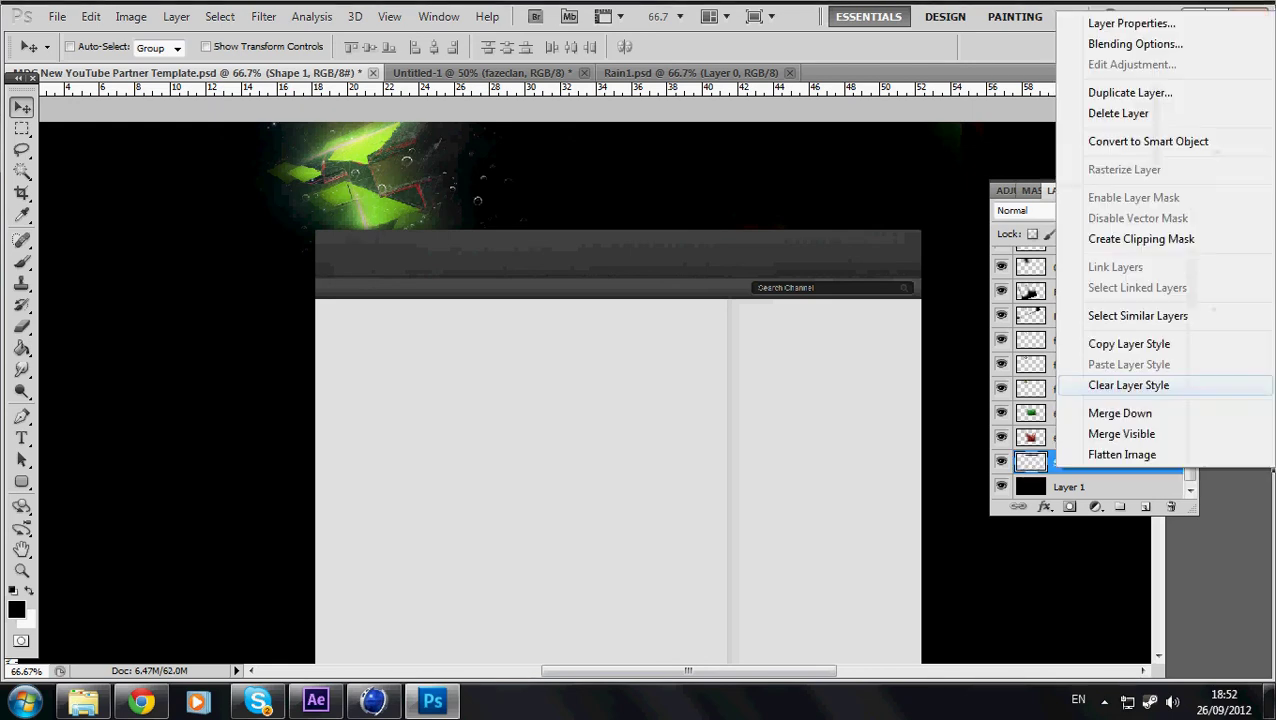
click(1130, 26)
click(763, 496)
click(816, 496)
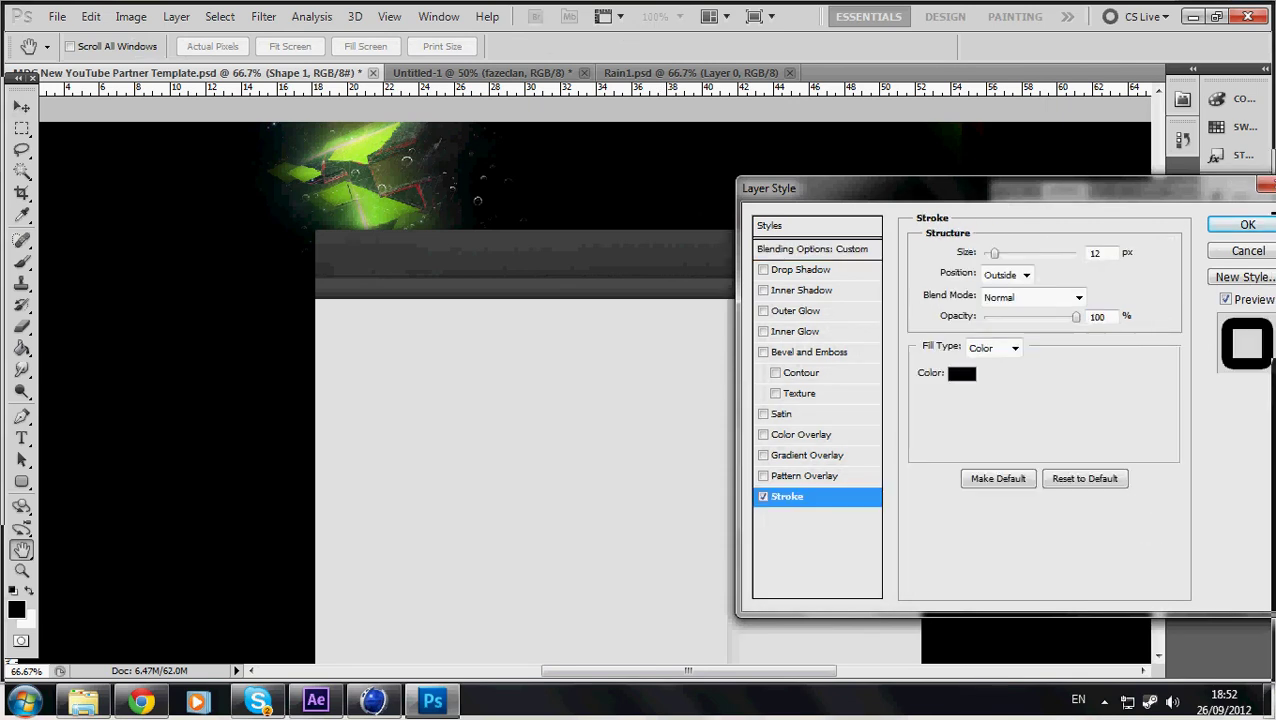
click(961, 373)
click(746, 322)
mouse_move(746, 322)
mouse_down()
mouse_move(755, 441)
mouse_move(746, 322)
mouse_up()
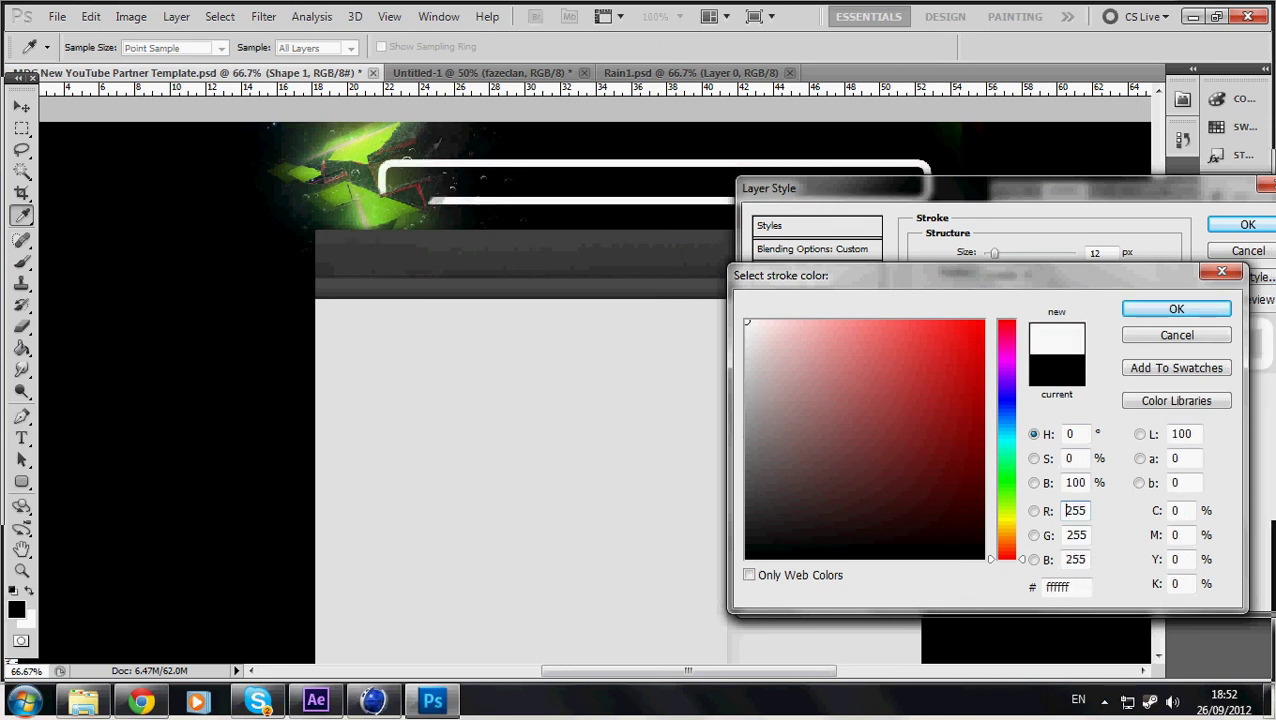
key(Return)
text(3)
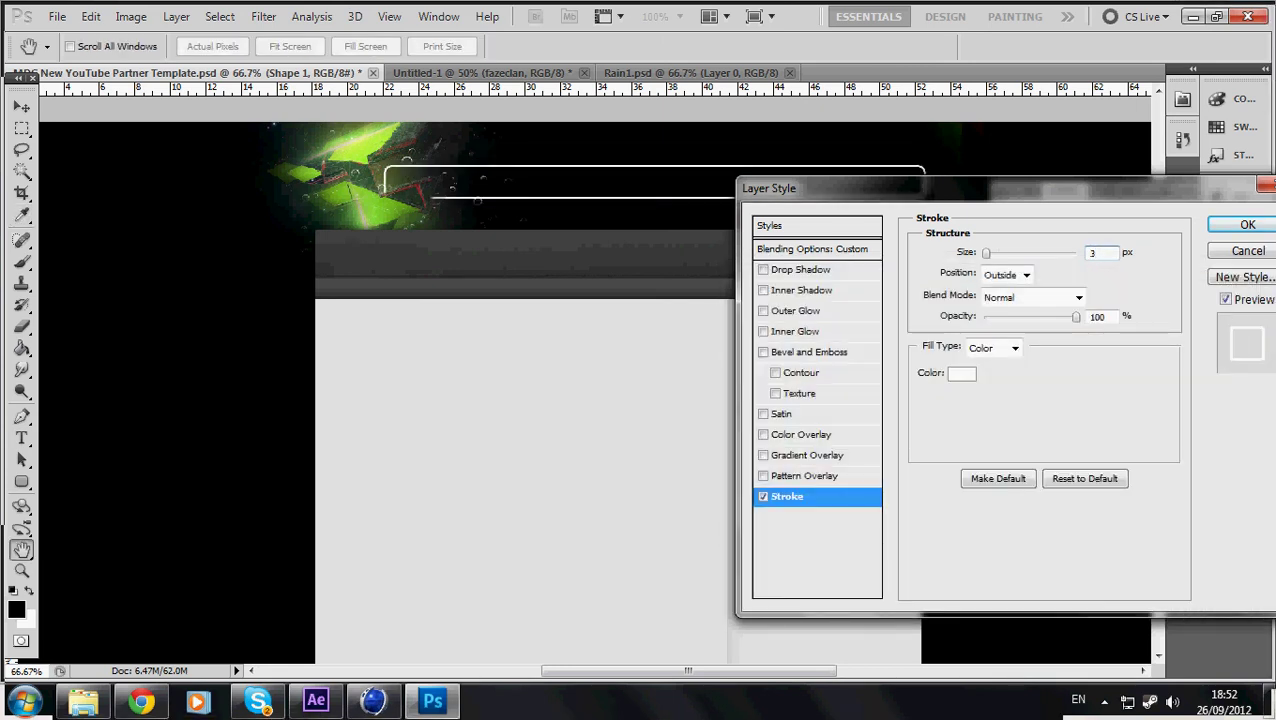
text(2)
click(1247, 224)
drag(551, 190, 535, 179)
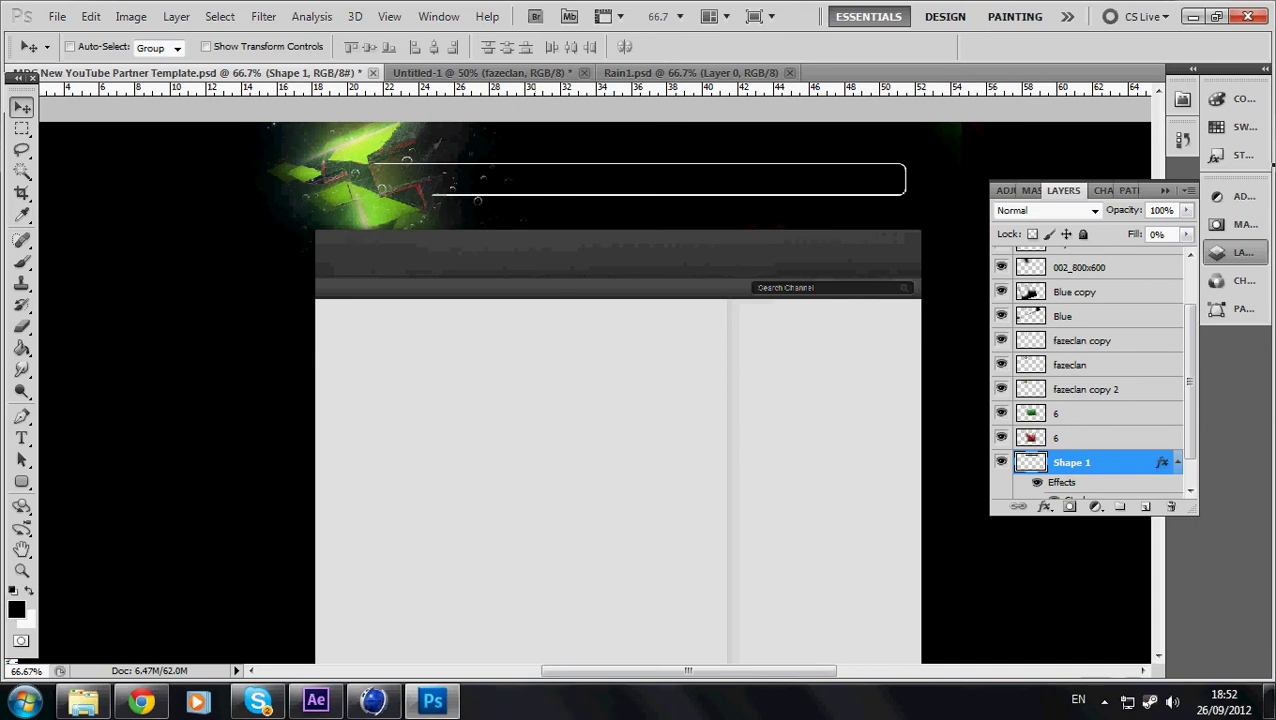
- Add the text "MAHINIMA" in white at 25 pt inside the outlined bar, just right of the logo
scroll(1087, 372, down, 1)
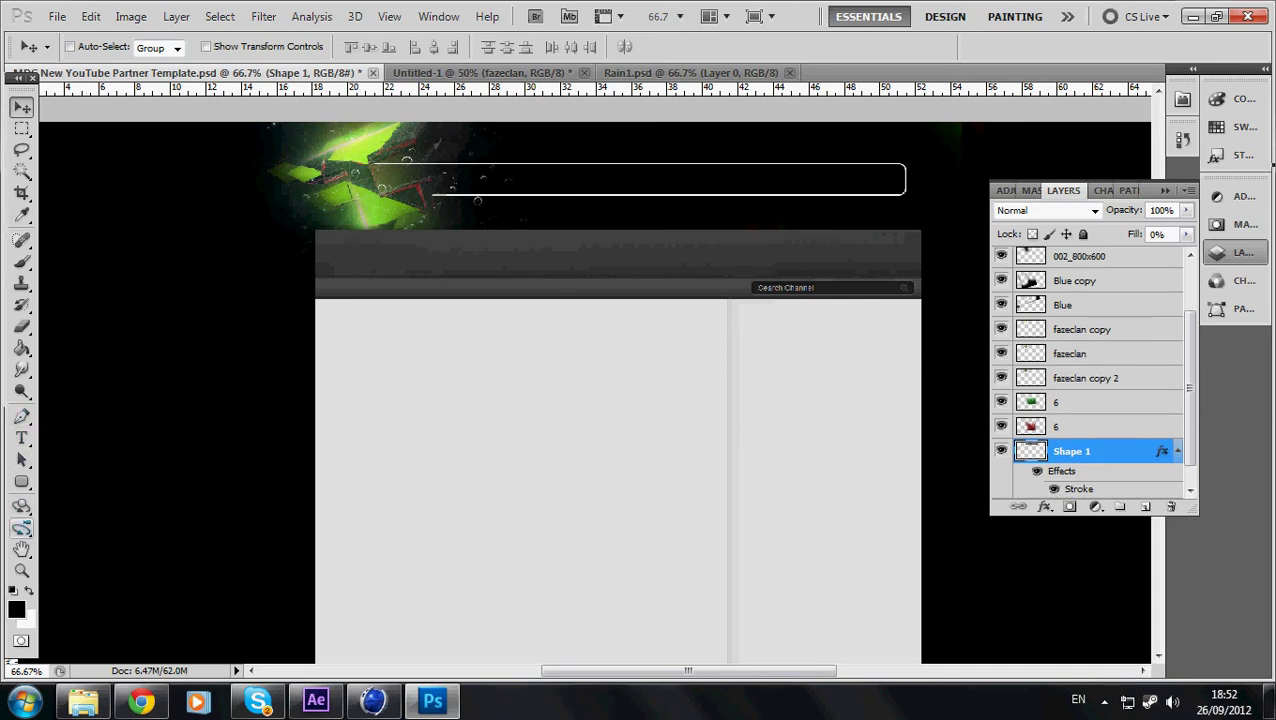
click(22, 481)
click(118, 497)
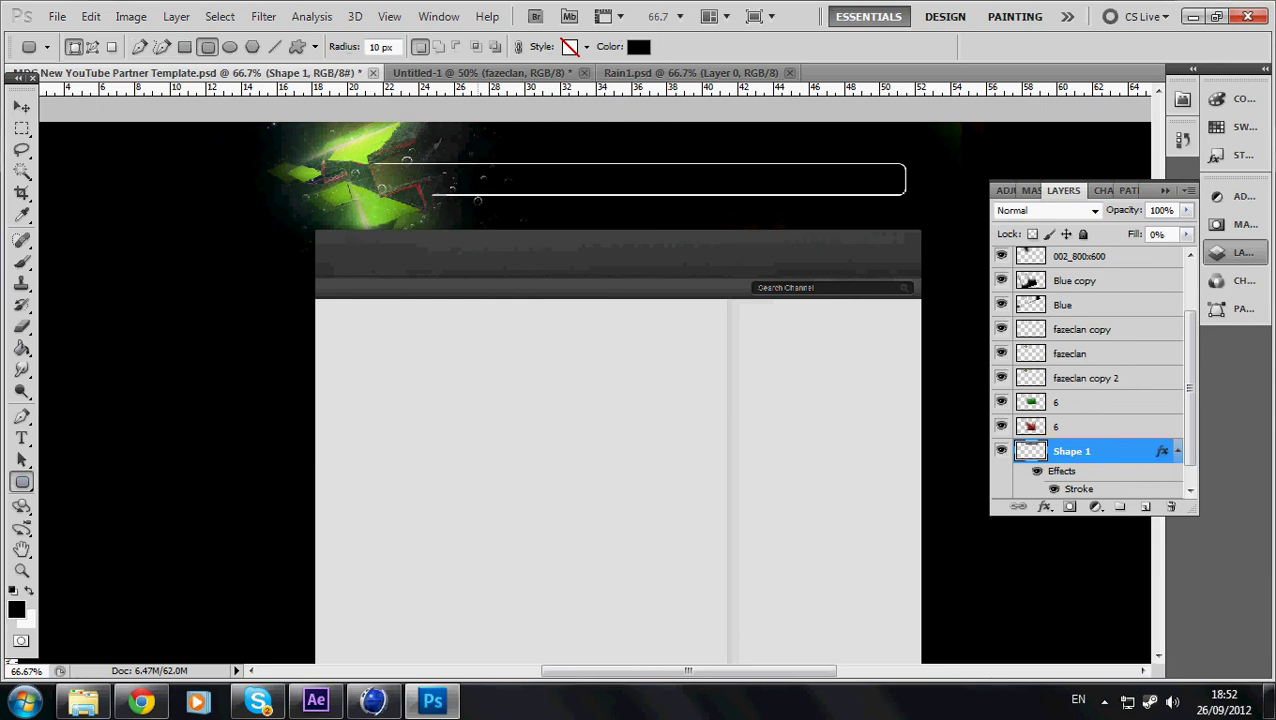
click(22, 437)
click(452, 183)
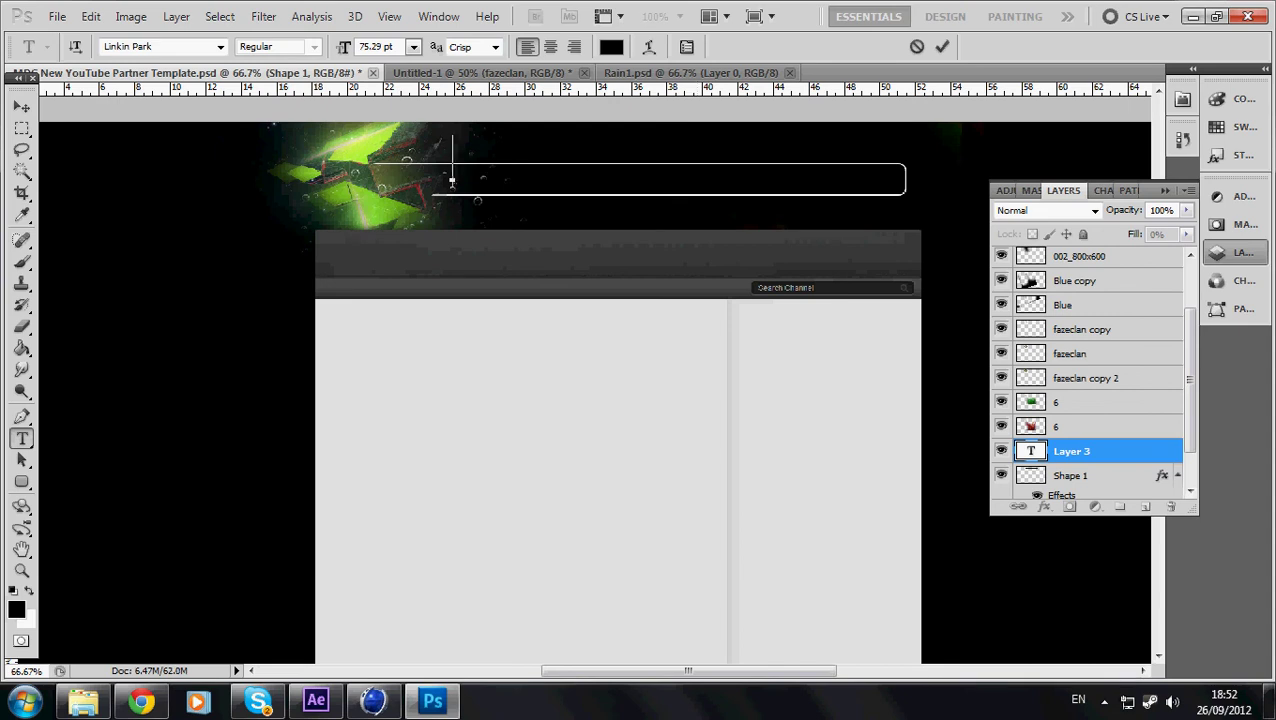
click(611, 46)
click(746, 321)
click(1176, 308)
click(392, 46)
text(25)
key(Return)
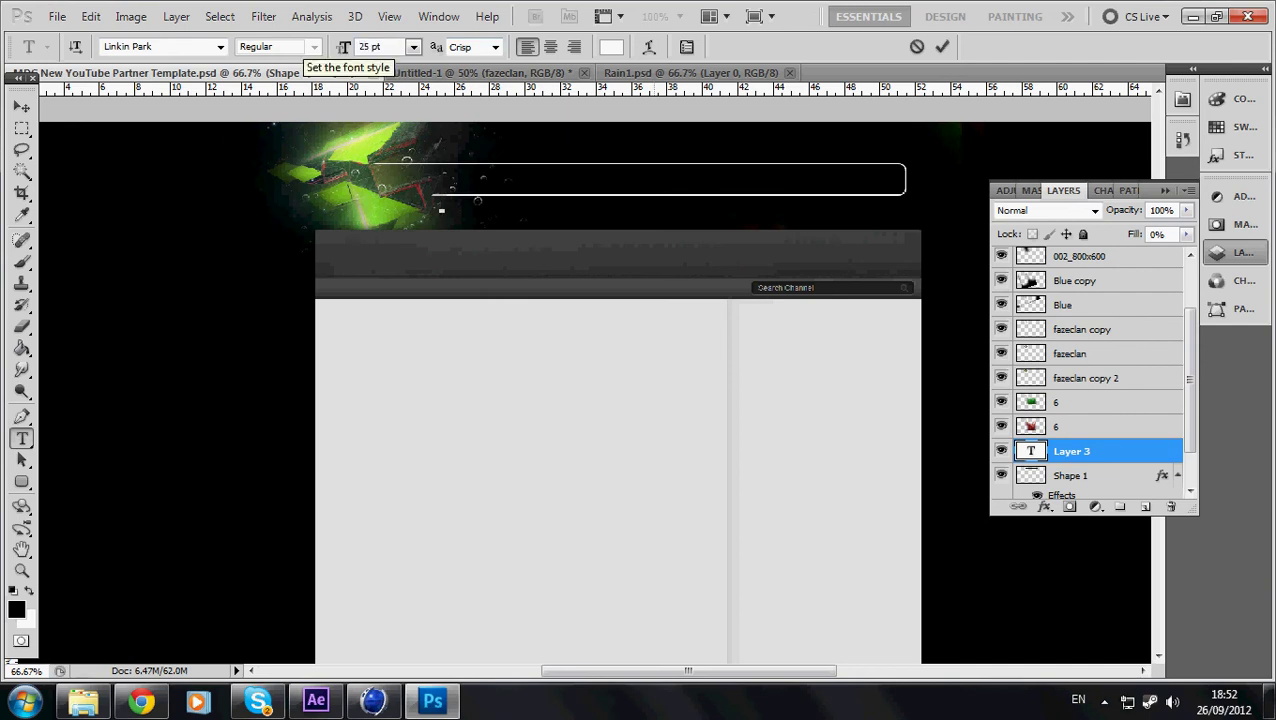
text(MACHINIMA)
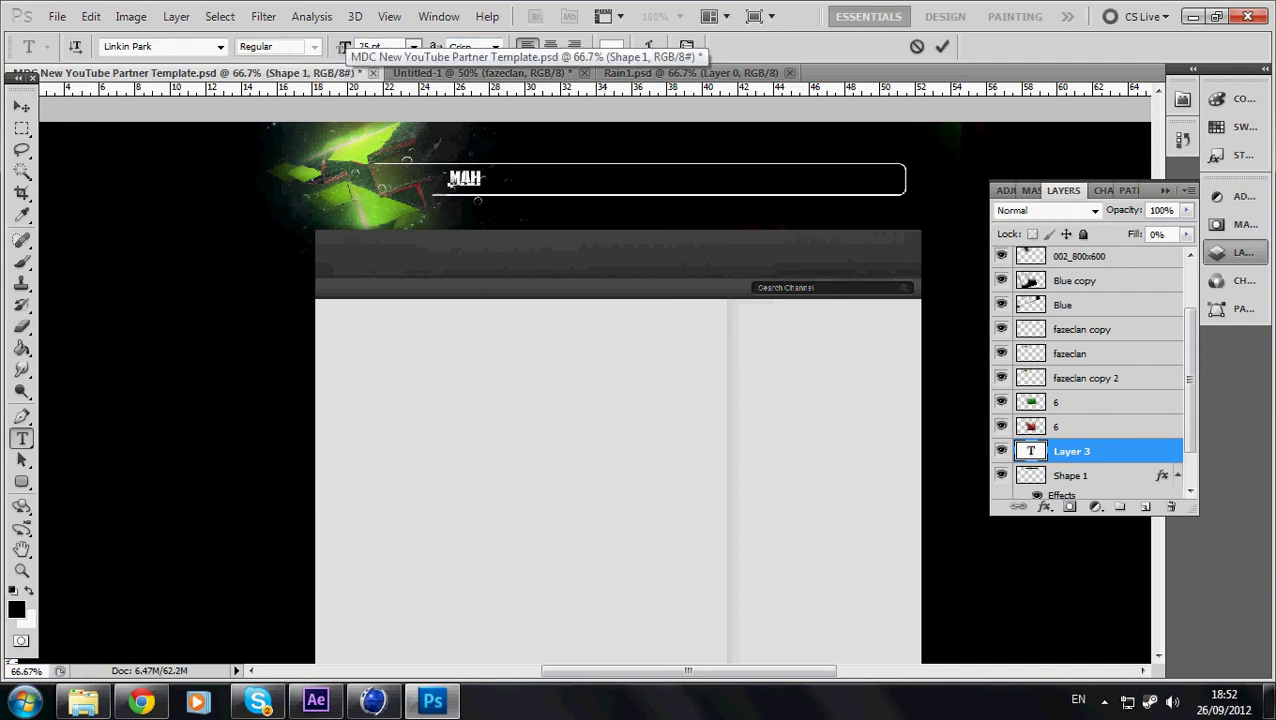
- Set the font of the whole MAHINIMA text to Arial Bold
key(ctrl+a)
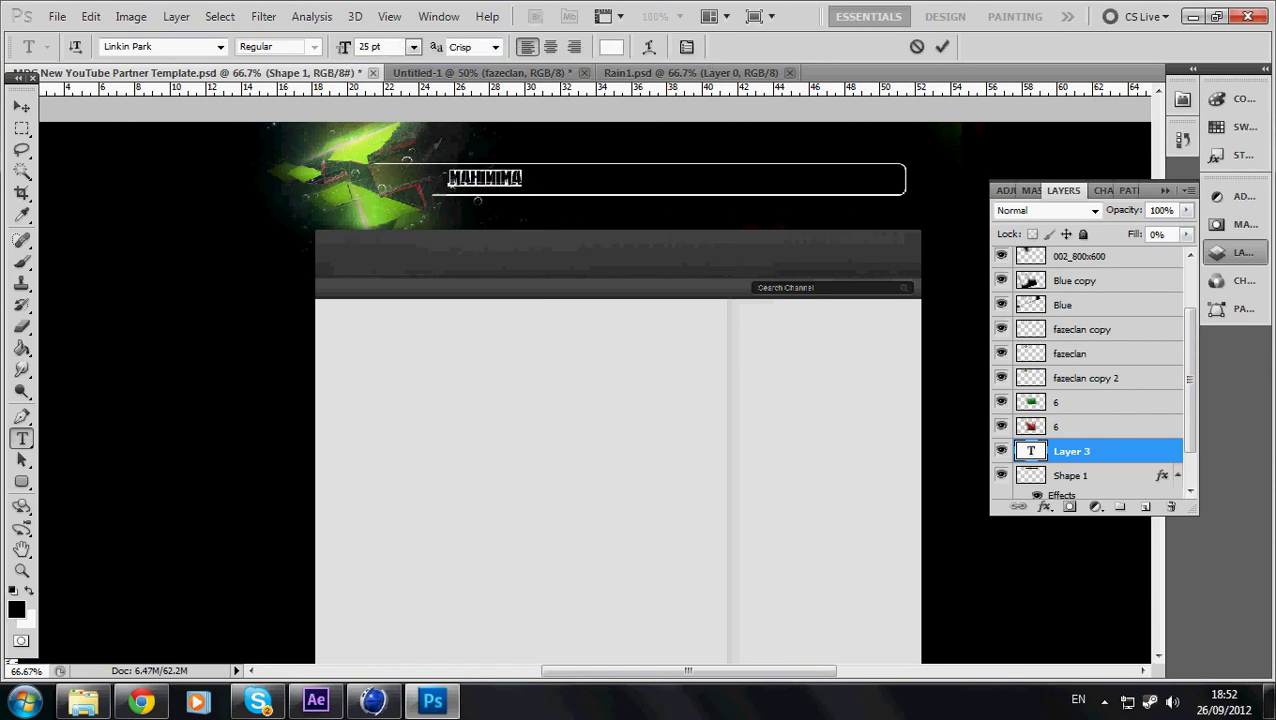
click(220, 46)
drag(418, 424, 418, 205)
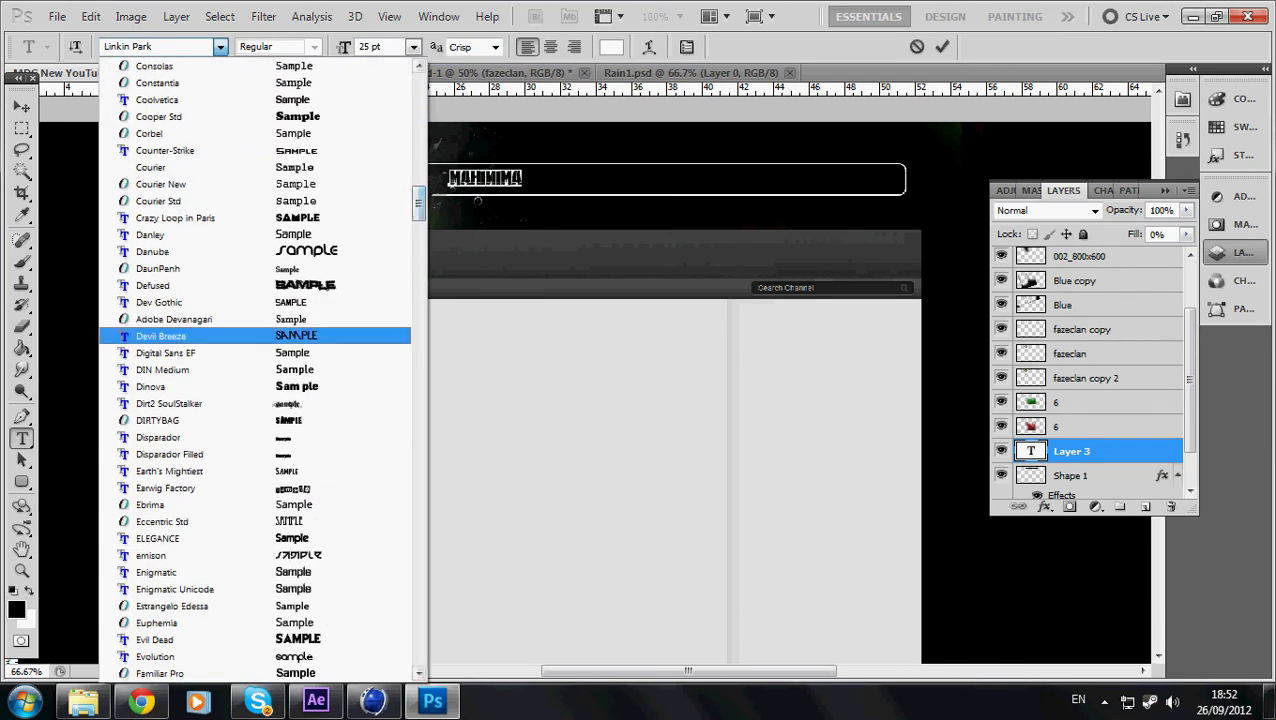
click(160, 336)
click(220, 46)
click(150, 46)
click(150, 46)
text(Arial)
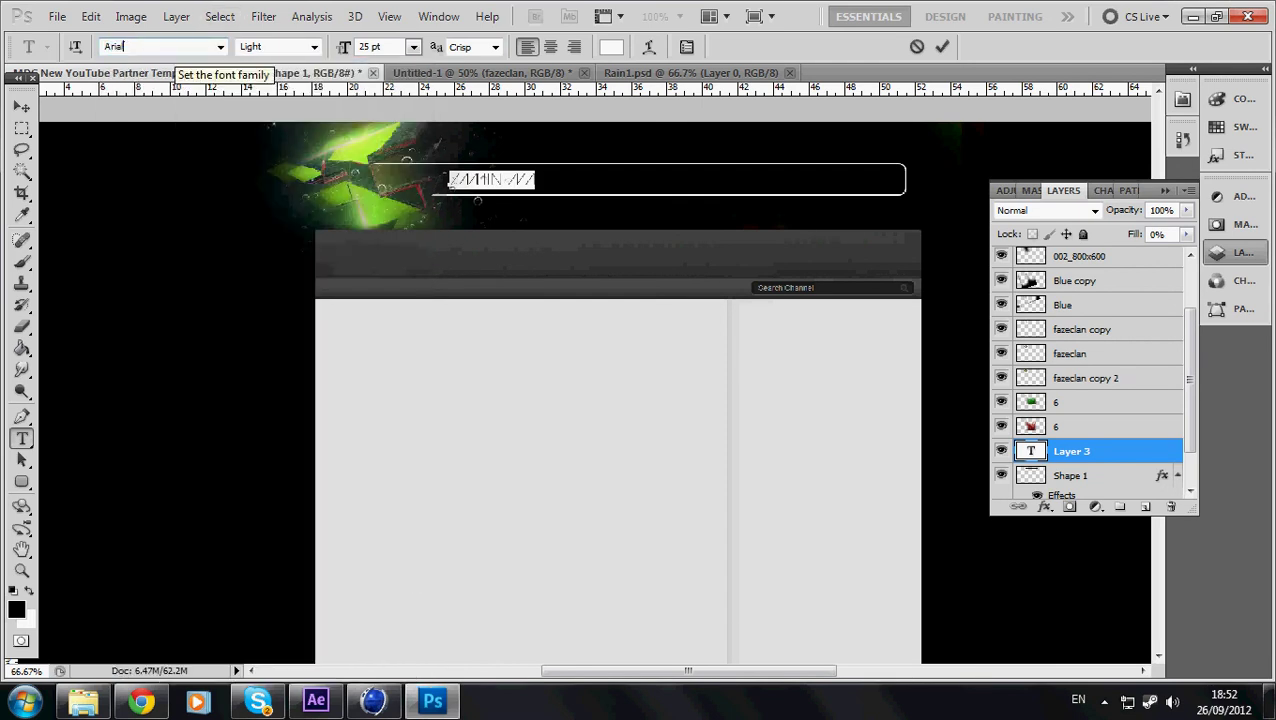
key(Tab)
click(314, 46)
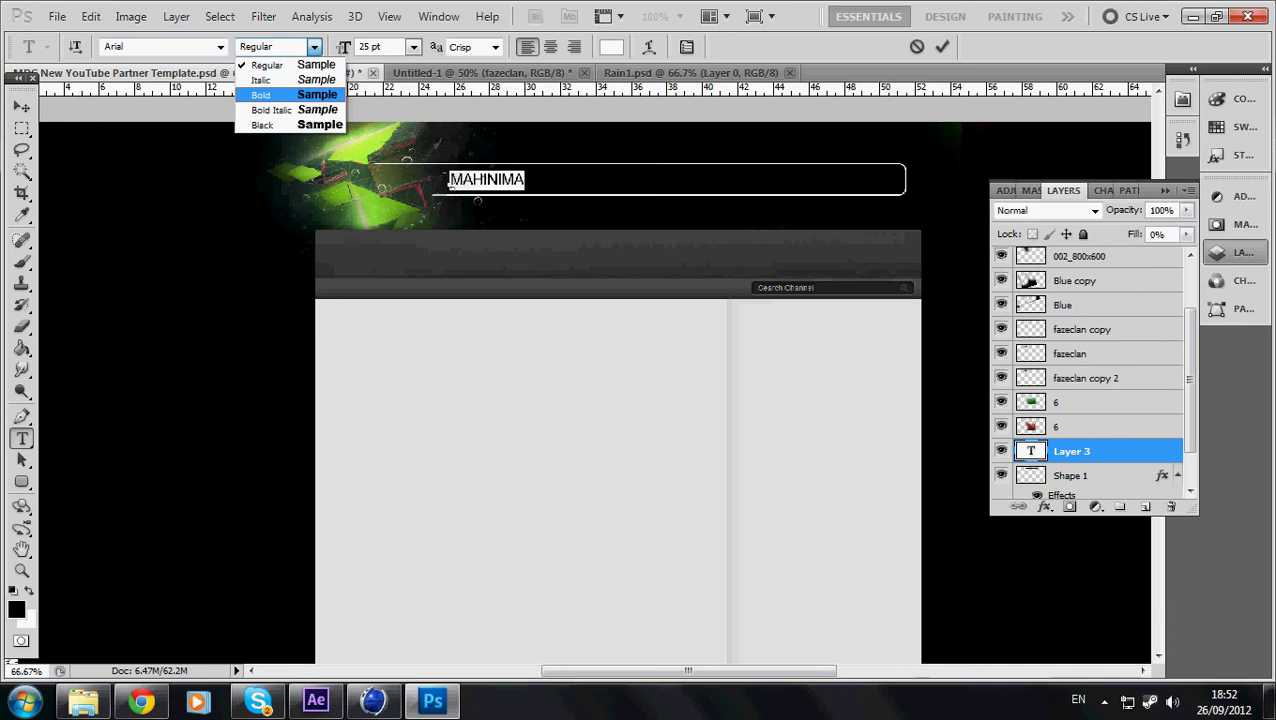
click(262, 94)
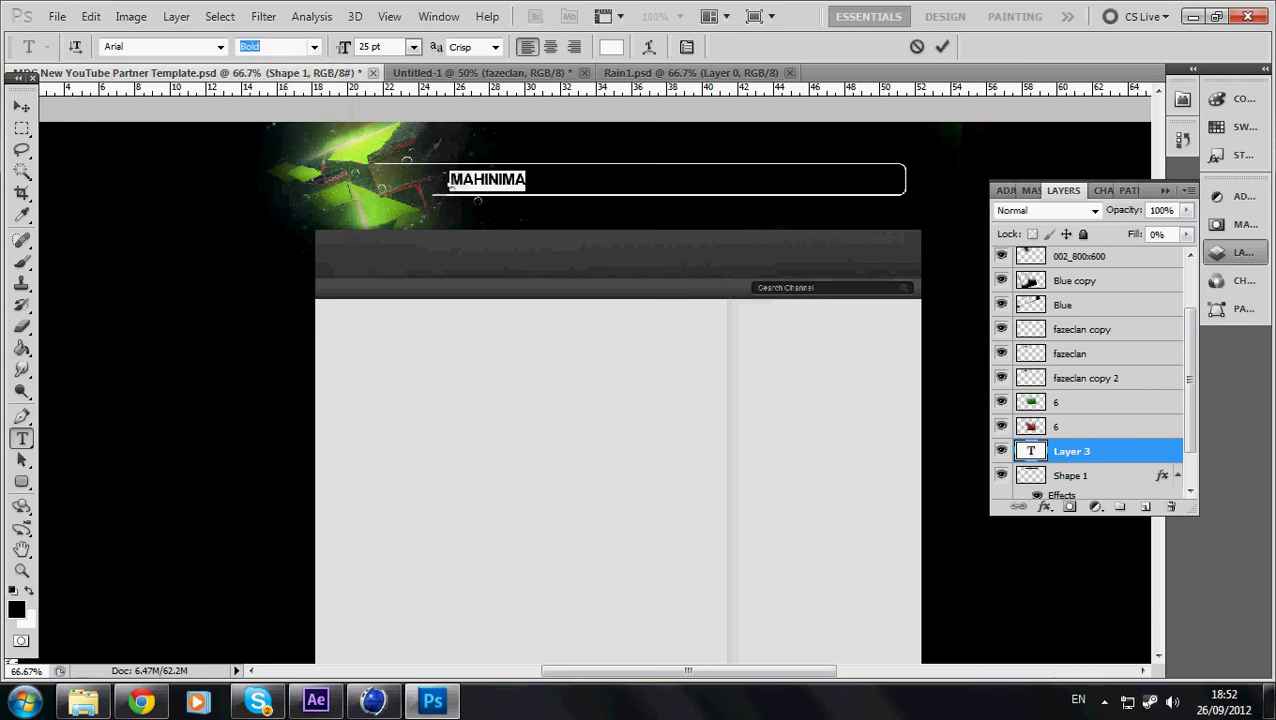
- Set the MAHINIMA text to Bold Italic at a size of 20 pt
click(314, 46)
click(262, 110)
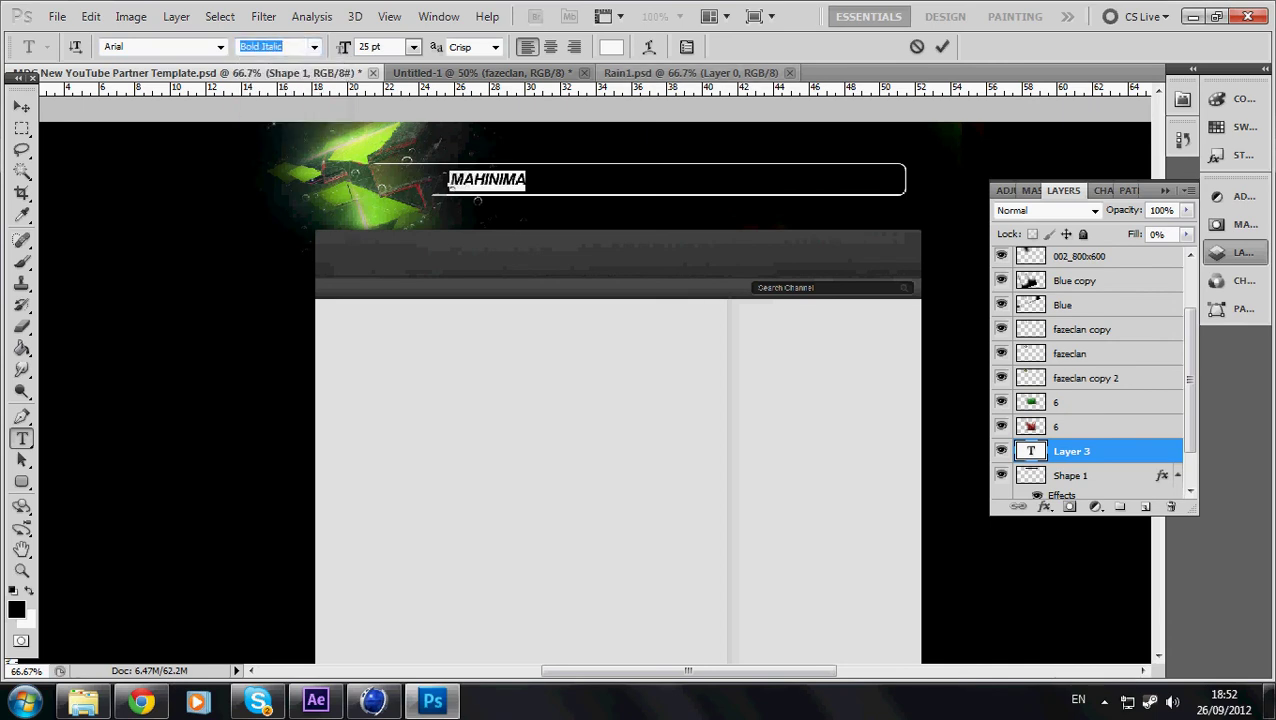
key(Tab)
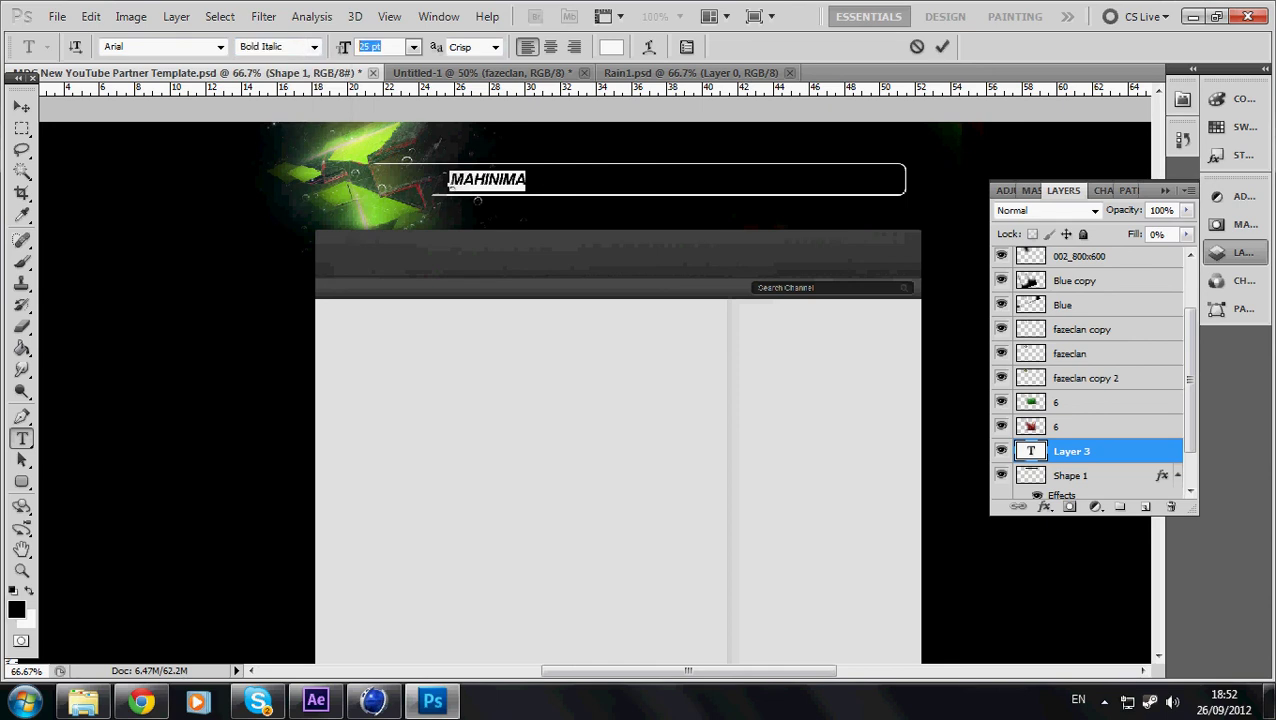
text(20)
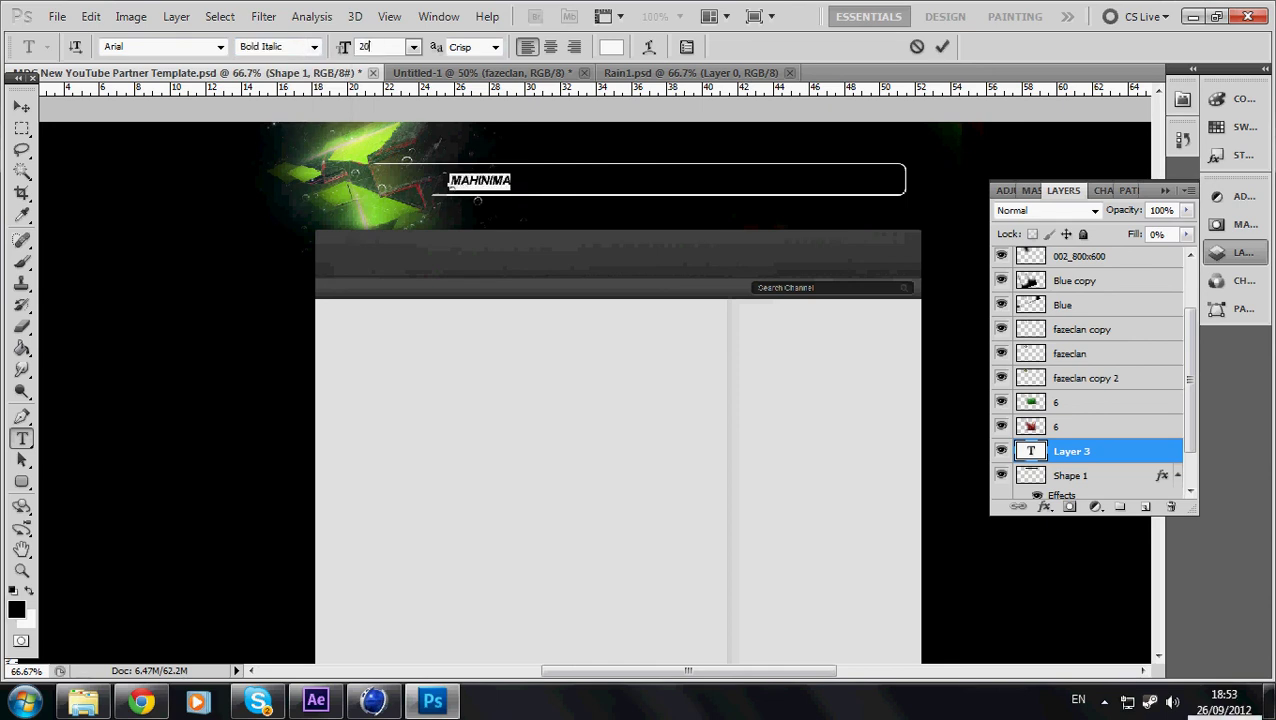
click(941, 47)
- Nudge the MAHINIMA text slightly to the left inside the outlined bar
key(v)
key(Left)
key(Left)
key(Left)
key(Left)
key(Left)
key(Left)
- Duplicate the MAHINIMA text layer and place the copy just right of the original on the same line
key(ctrl+j)
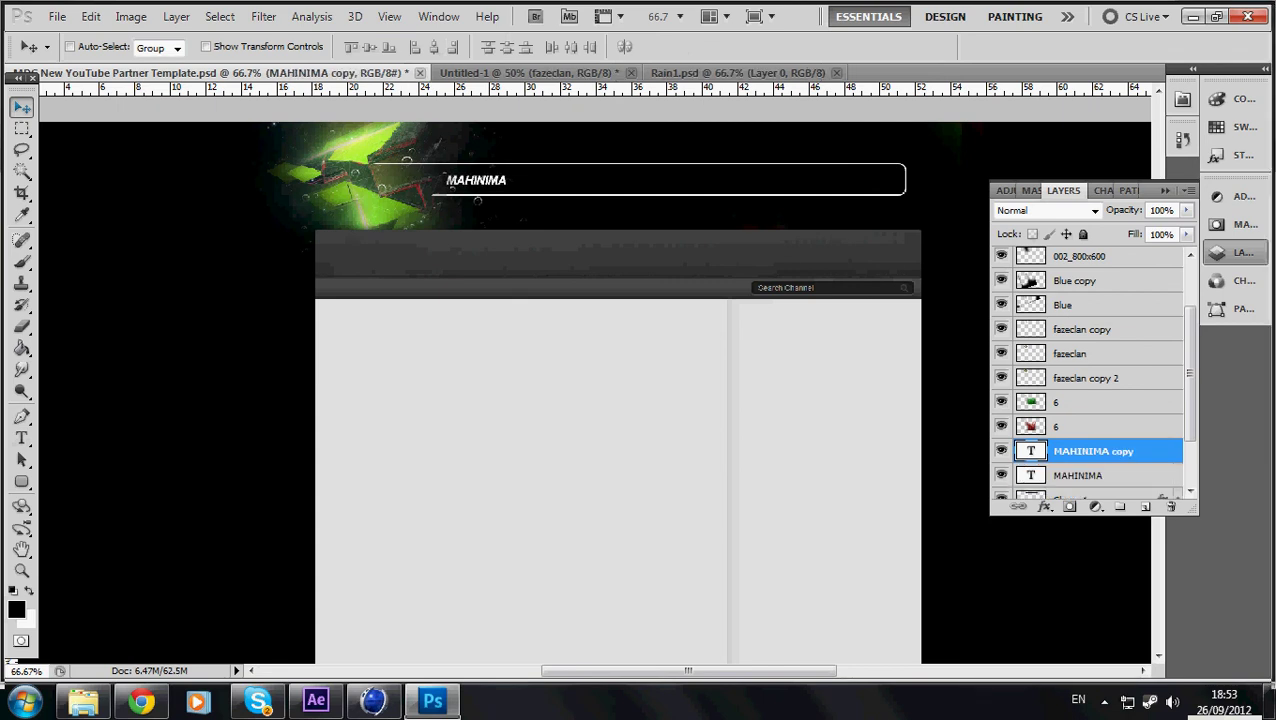
key(shift+Right)
key(shift+Right)
key(shift+Right)
key(shift+Right)
key(shift+Right)
key(shift+Right)
key(shift+Right)
key(shift+Right)
key(shift+Right)
key(shift+Right)
key(shift+Right)
- Replace the wording of the duplicated MAHINIMA text with "PLAYERS"
key(t)
click(548, 180)
key(ctrl+a)
key(BackSpace)
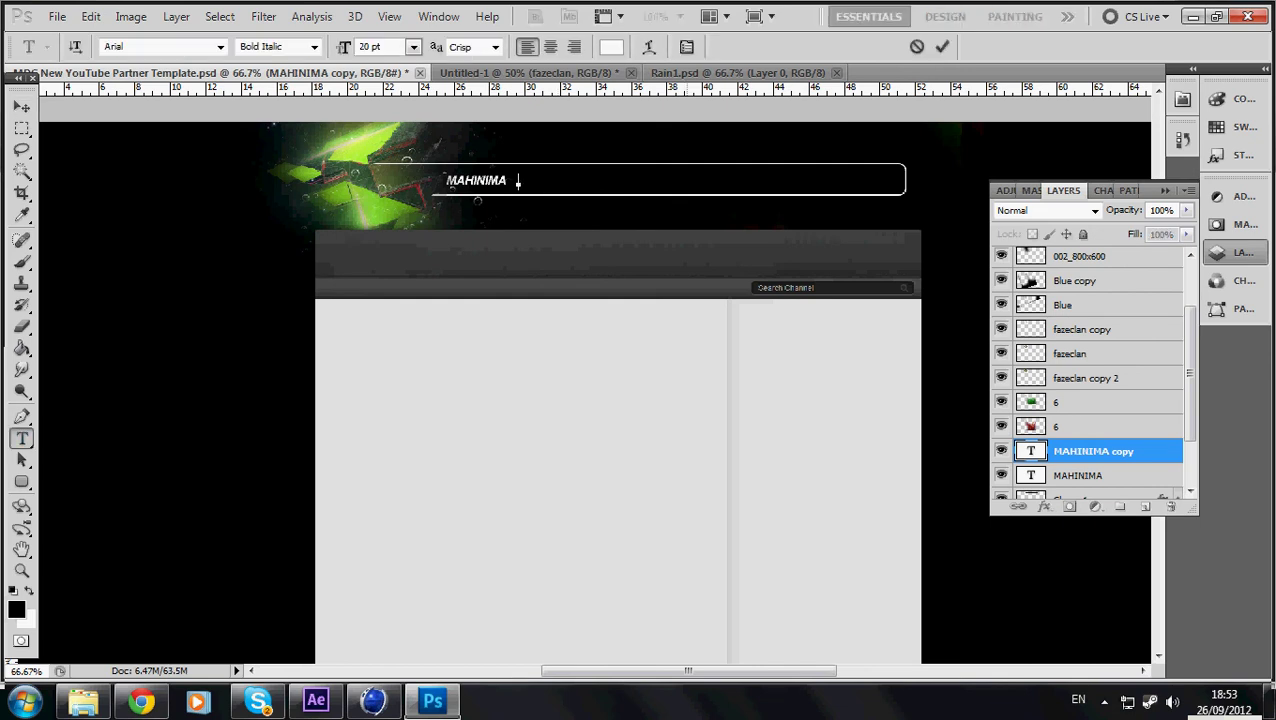
text(Players)
key(BackSpace)
key(BackSpace)
key(BackSpace)
key(BackSpace)
key(BackSpace)
key(BackSpace)
text(LAYERS)
click(942, 46)
- Duplicate the PLAYERS text, place the copy to its right, and change its wording to "FACEBOOK"
key(ctrl+j)
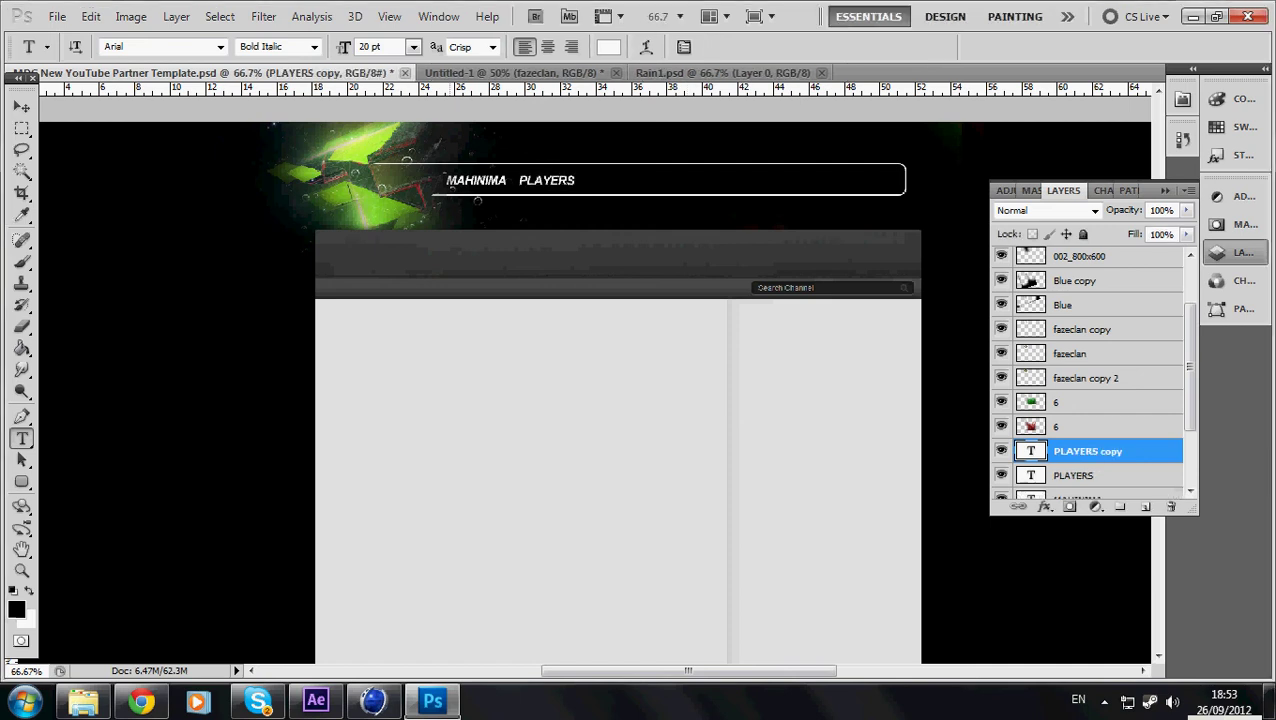
key(v)
drag(524, 181, 592, 181)
click(22, 438)
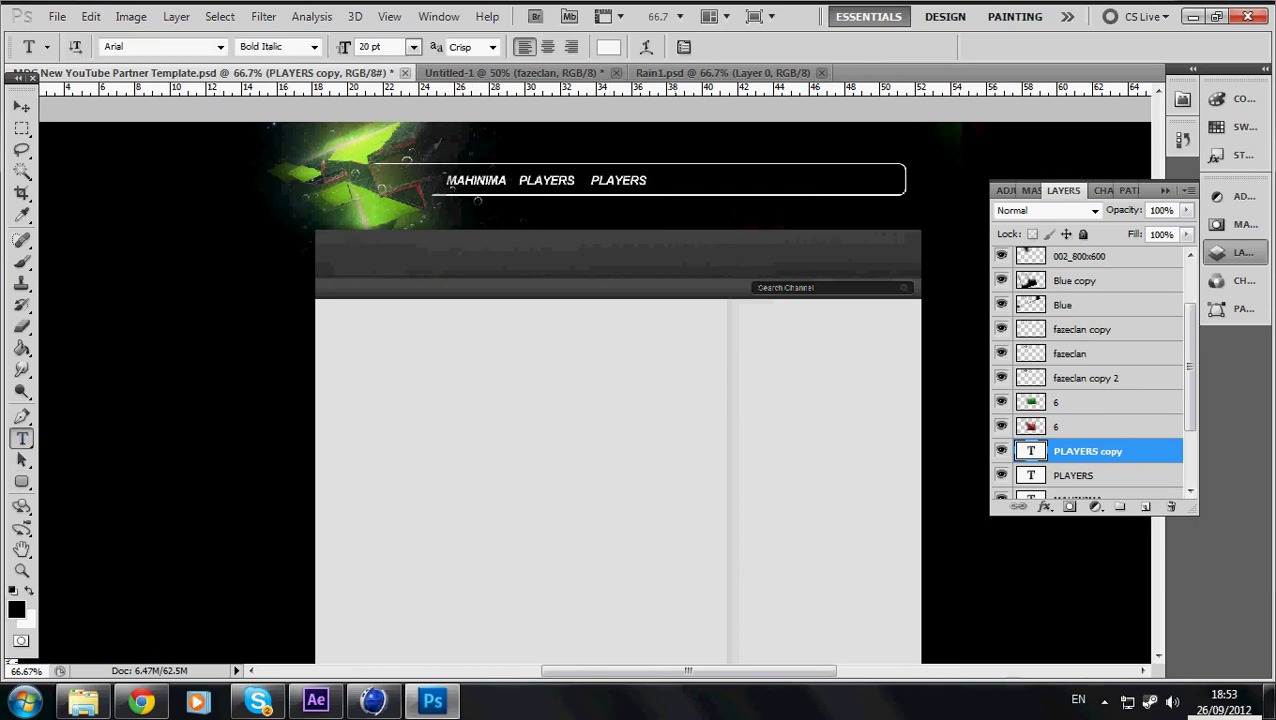
double_click(618, 180)
text(FACEBOOK)
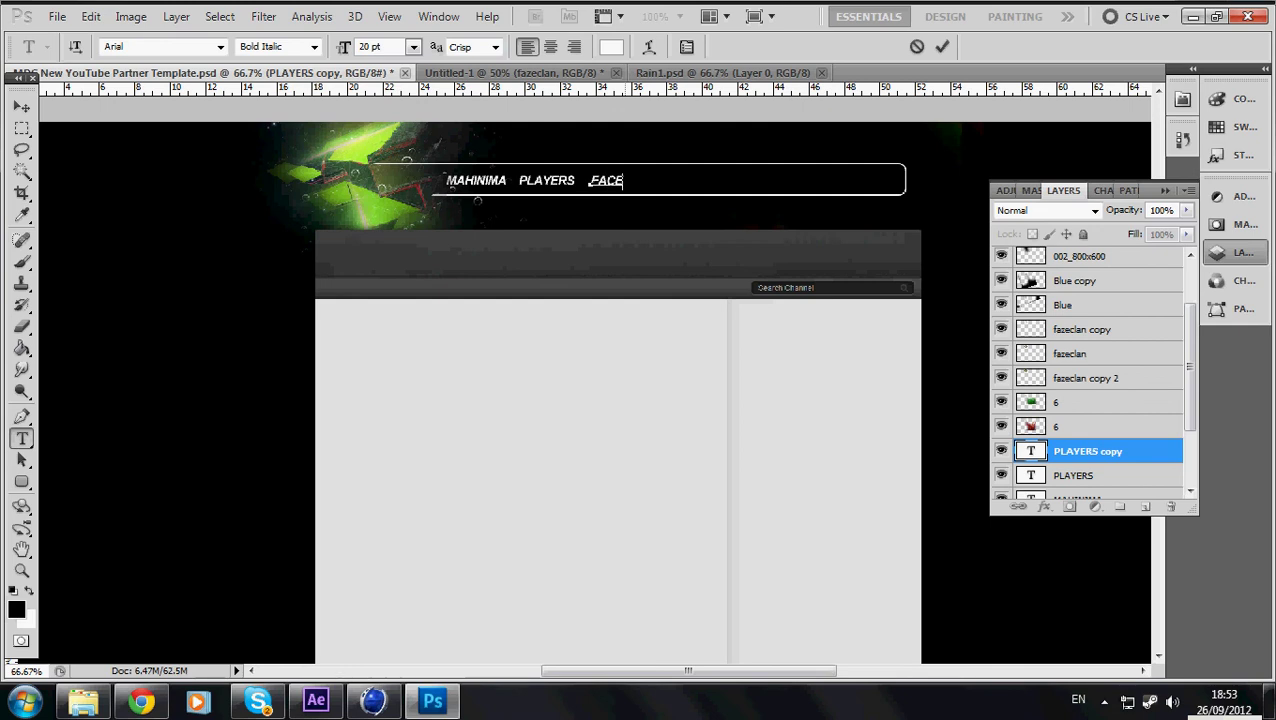
click(942, 46)
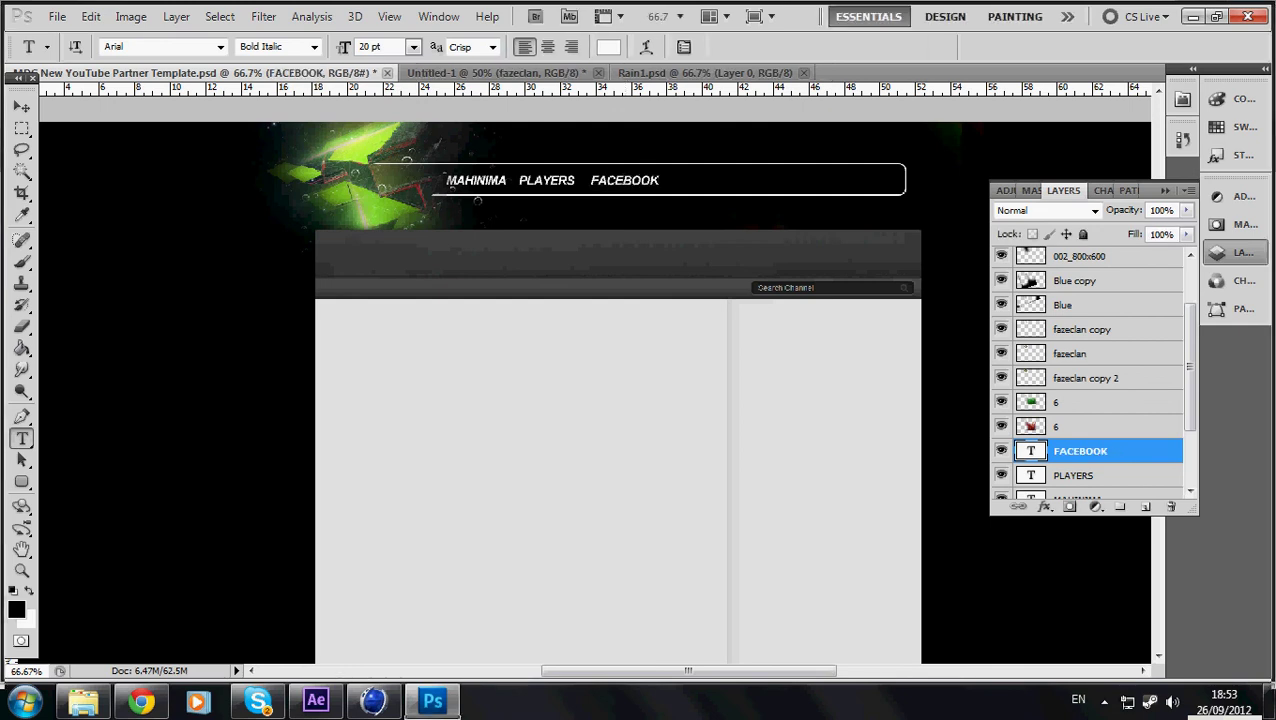
- Duplicate the FACEBOOK text, place the copy to its right, and change its wording to "TWITTER"
click(22, 107)
key(ctrl+j)
drag(625, 181, 704, 181)
key(t)
click(723, 173)
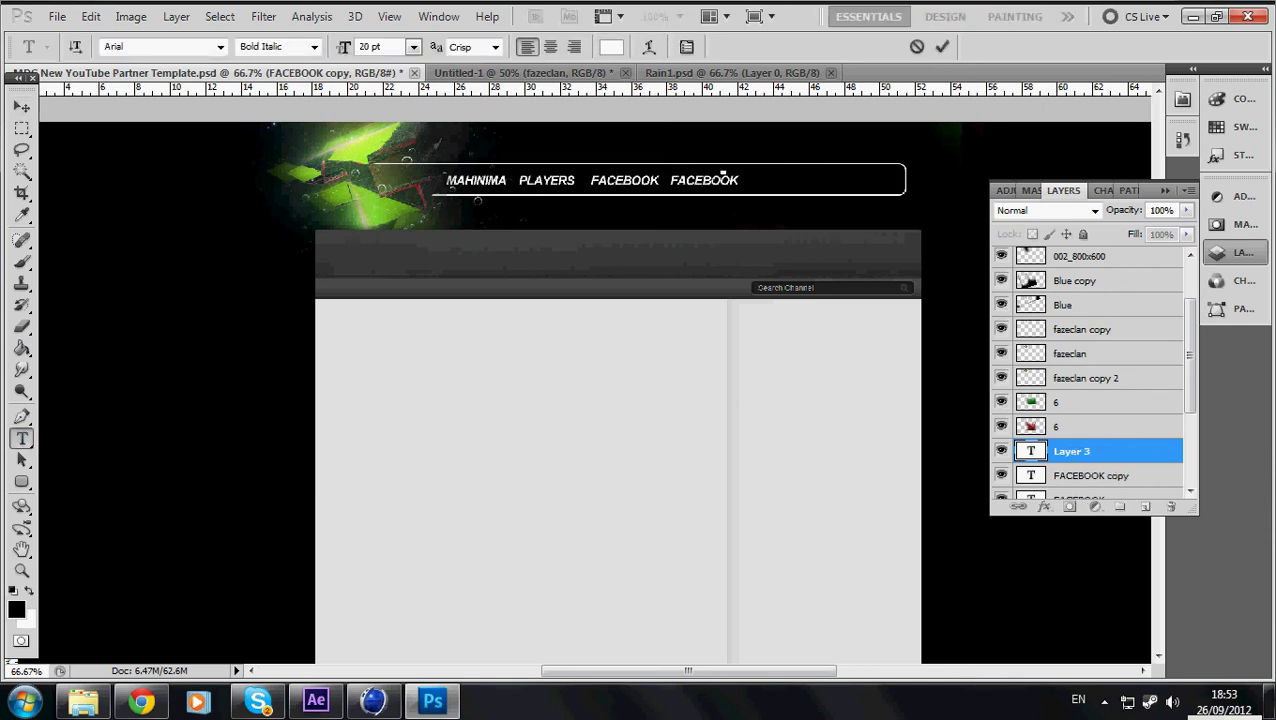
click(940, 47)
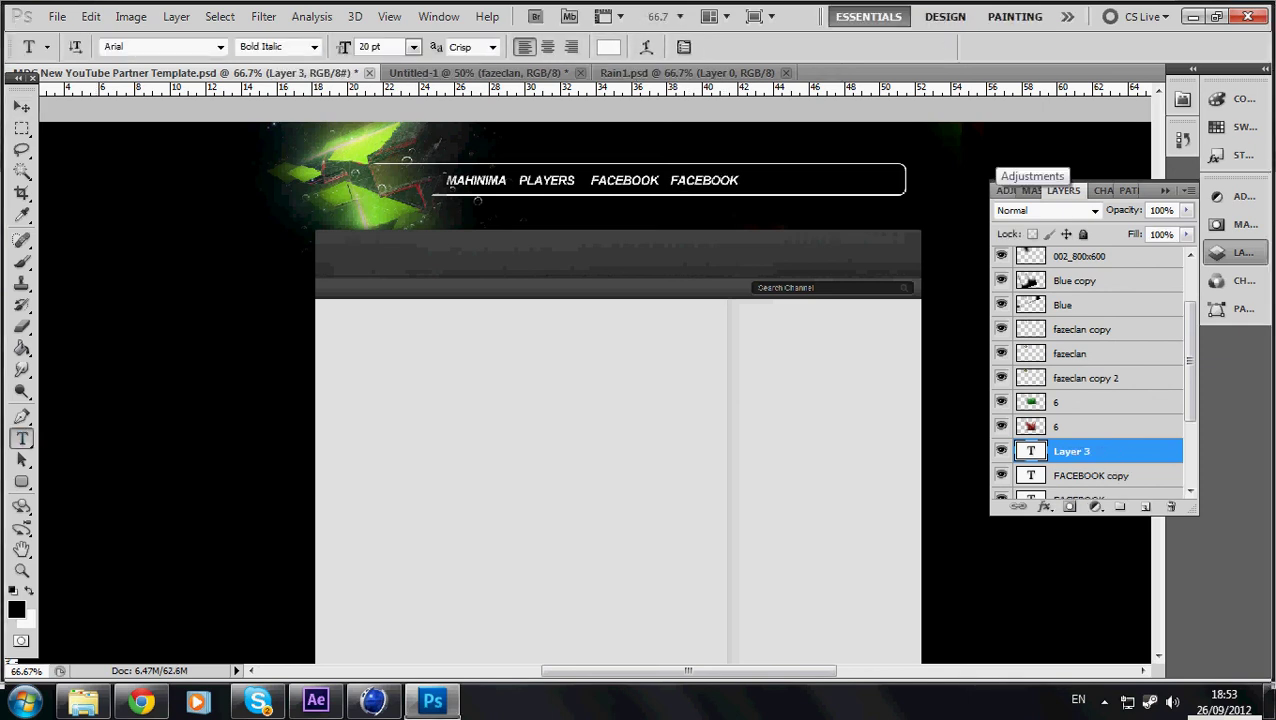
double_click(704, 181)
text(TWITTER)
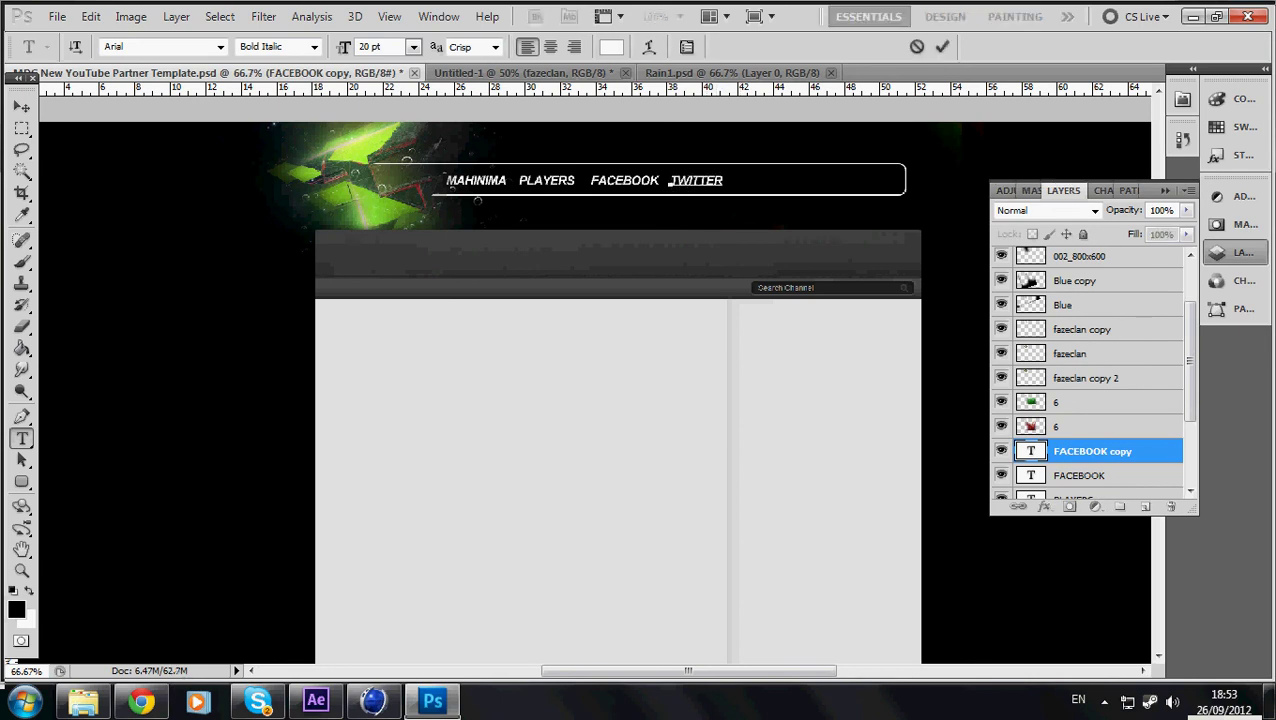
key(ctrl+Return)
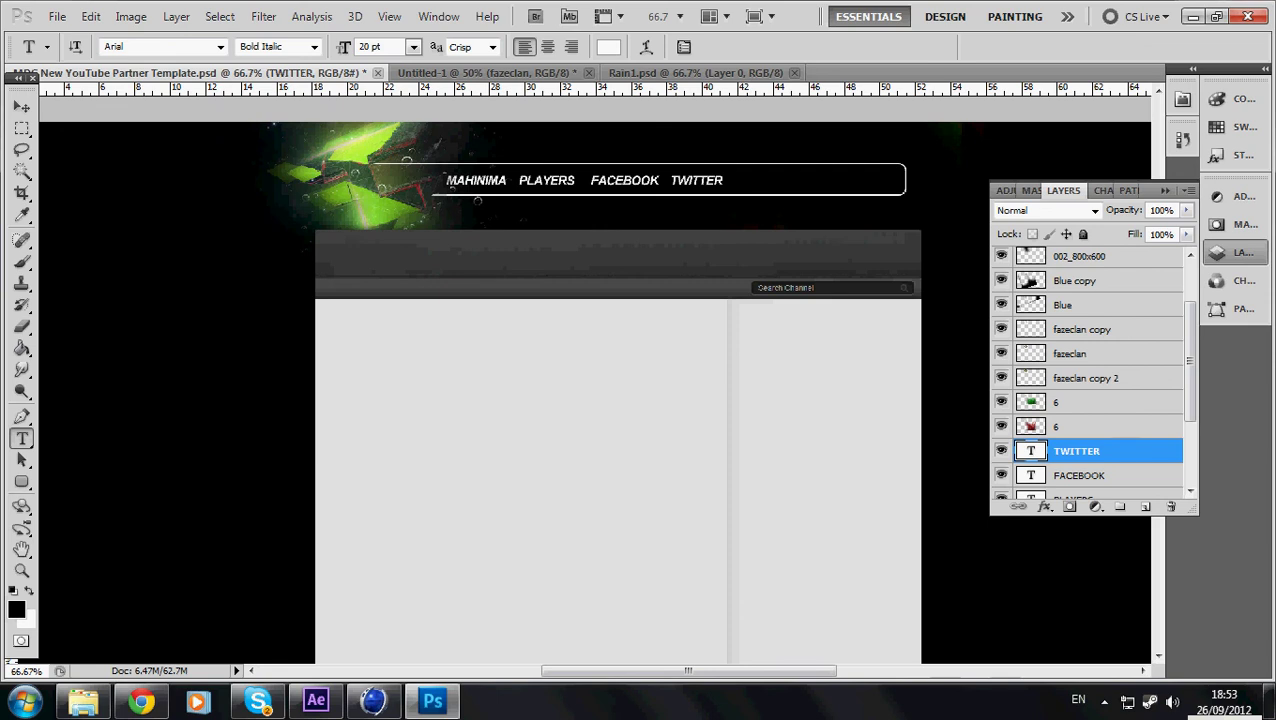
- Duplicate the TWITTER text layer and place the copy to its right on the same line
key(v)
key(ctrl+j)
key(shift+Right)
key(shift+Right)
key(shift+Right)
key(shift+Right)
key(shift+Right)
key(shift+Right)
key(shift+Right)
key(shift+Right)
key(shift+Right)
key(shift+Right)
key(shift+Right)
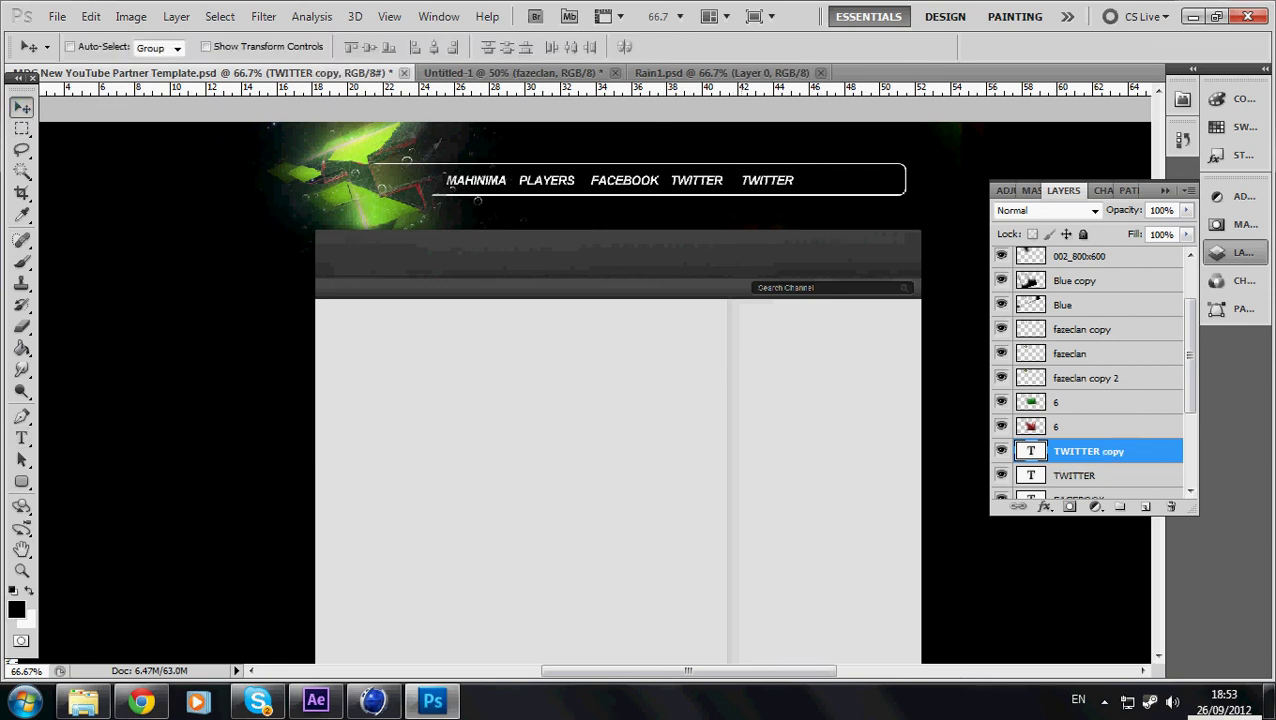
- Replace the wording of the duplicated TWITTER text with "CAMZ"
key(t)
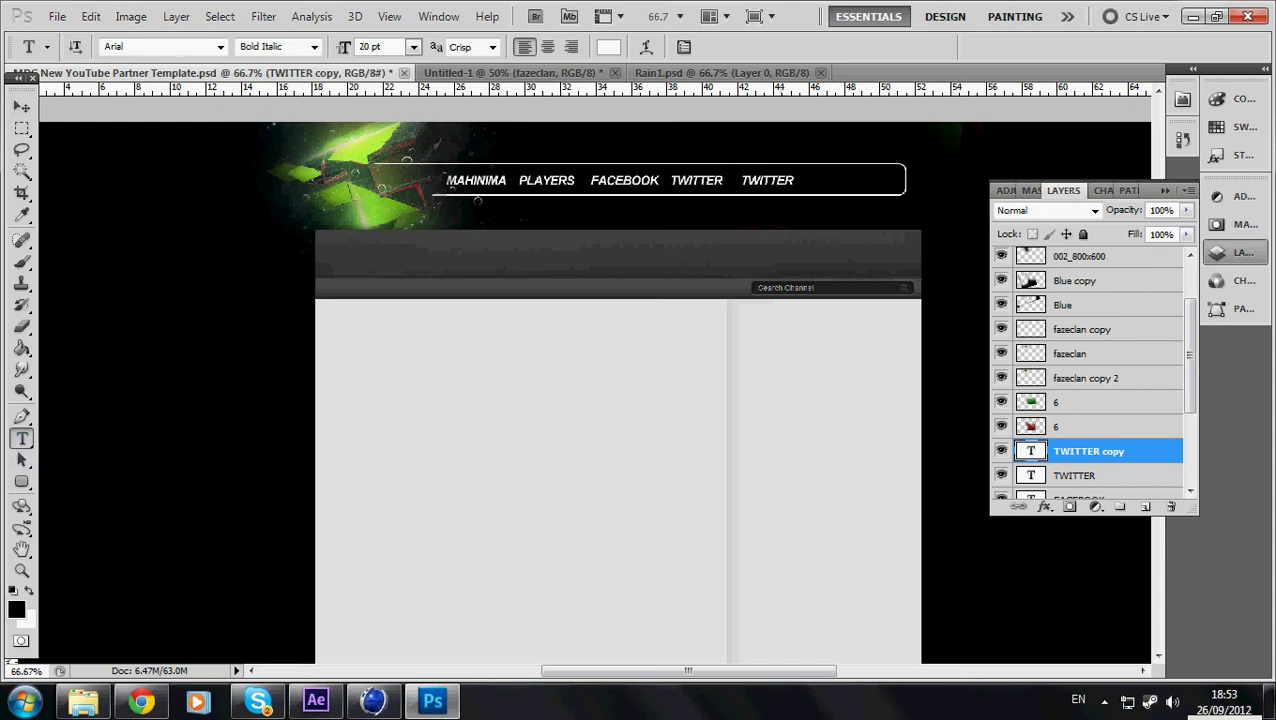
double_click(767, 180)
key(BackSpace)
text(CAMZ)
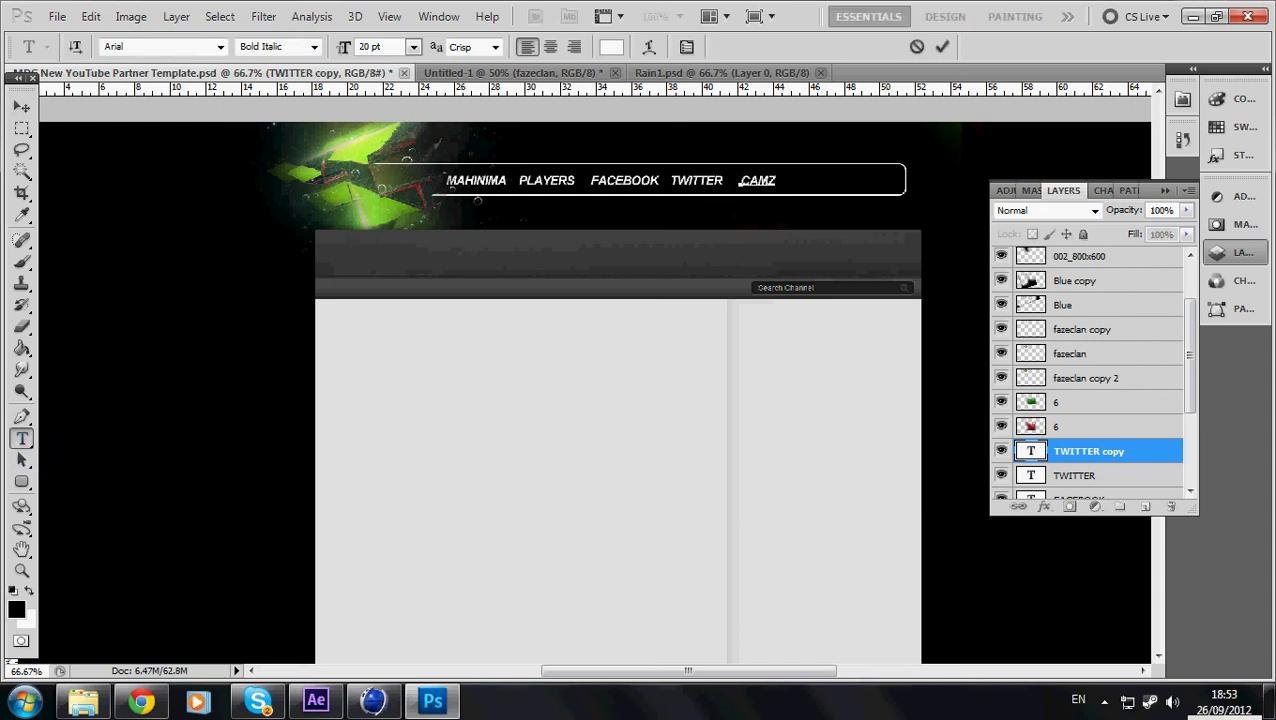
click(942, 47)
- Draw a tiny ellipse shape between MAHINIMA and PLAYERS as a separator and fill it with white (ffffff)
click(22, 481)
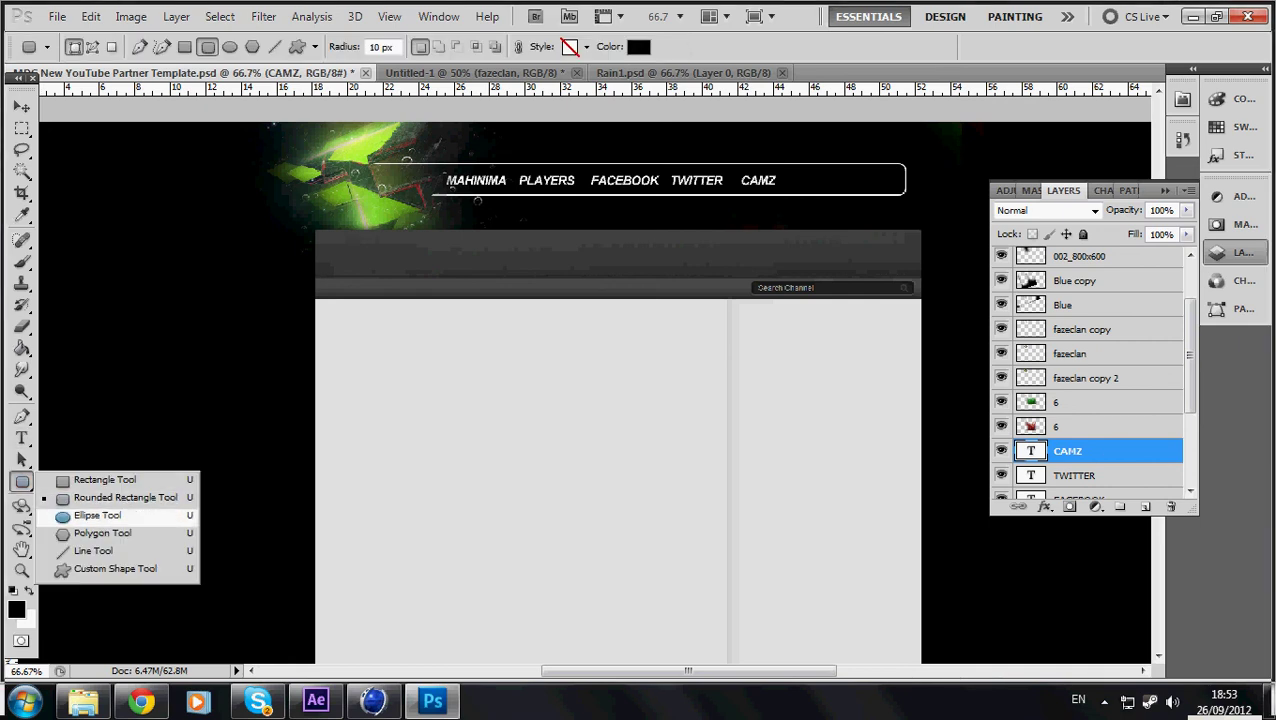
click(97, 515)
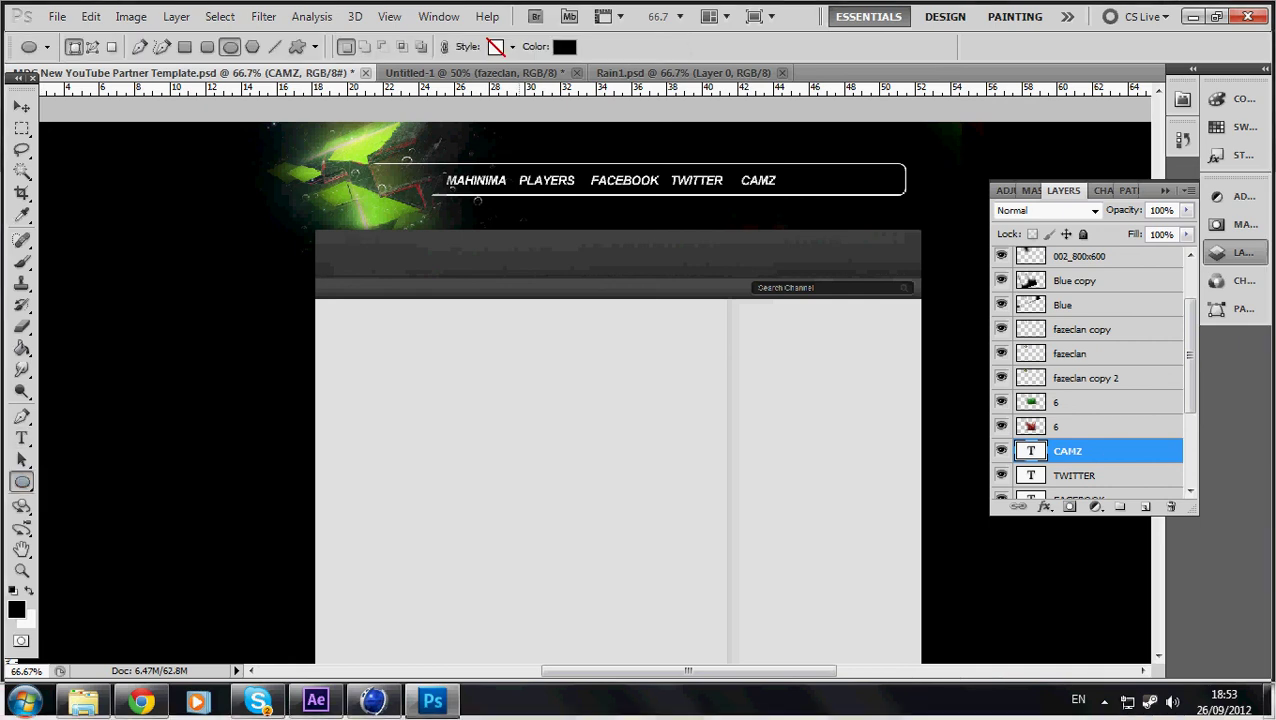
drag(509, 176, 515, 181)
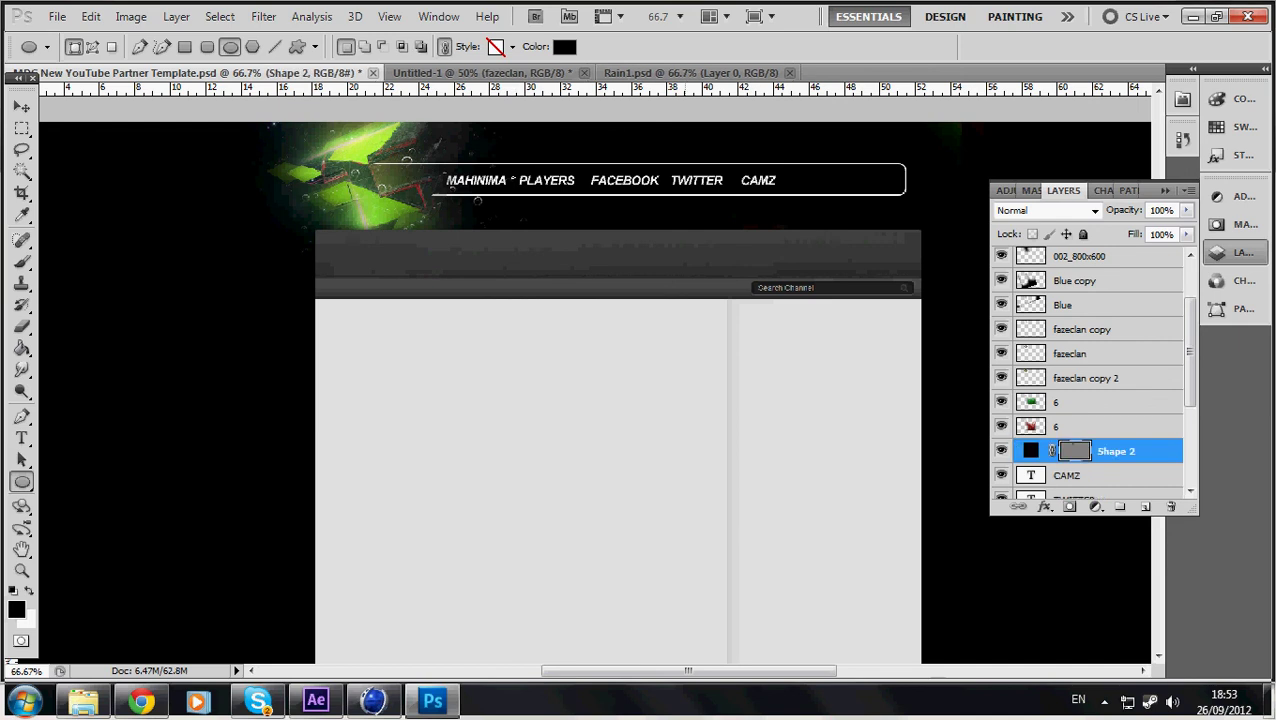
double_click(1031, 450)
click(752, 325)
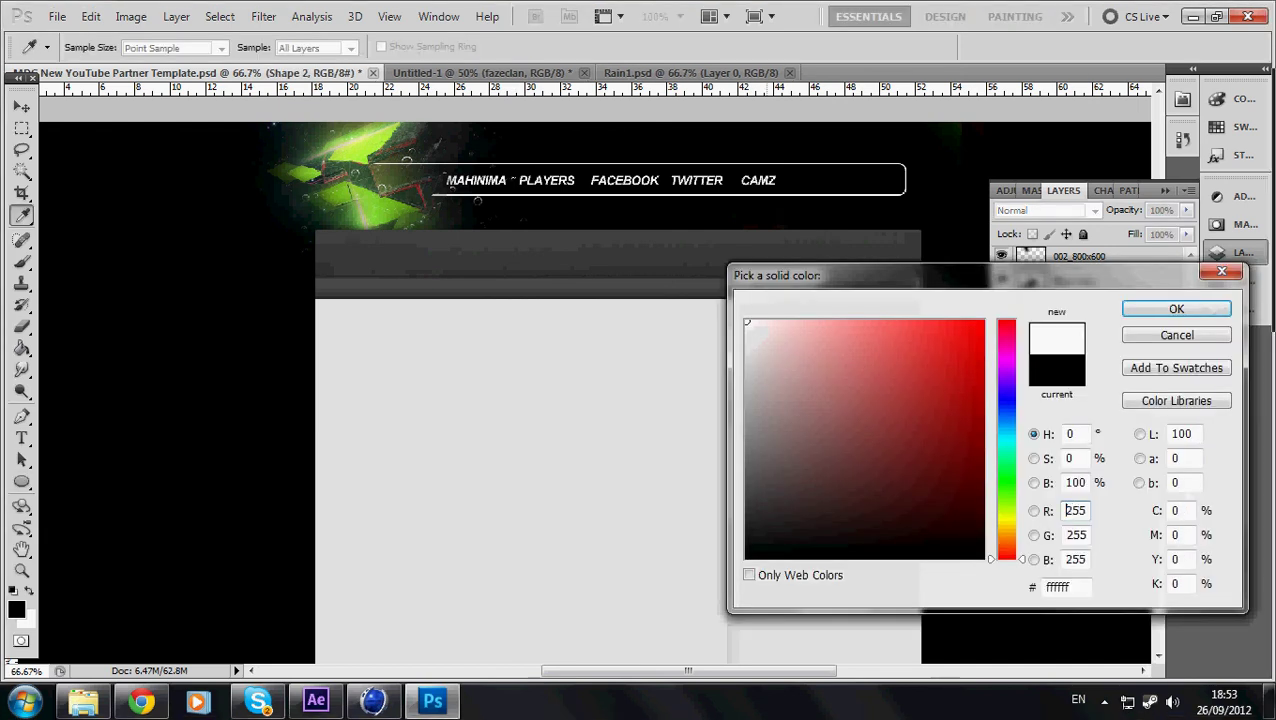
key(Return)
key(Return)
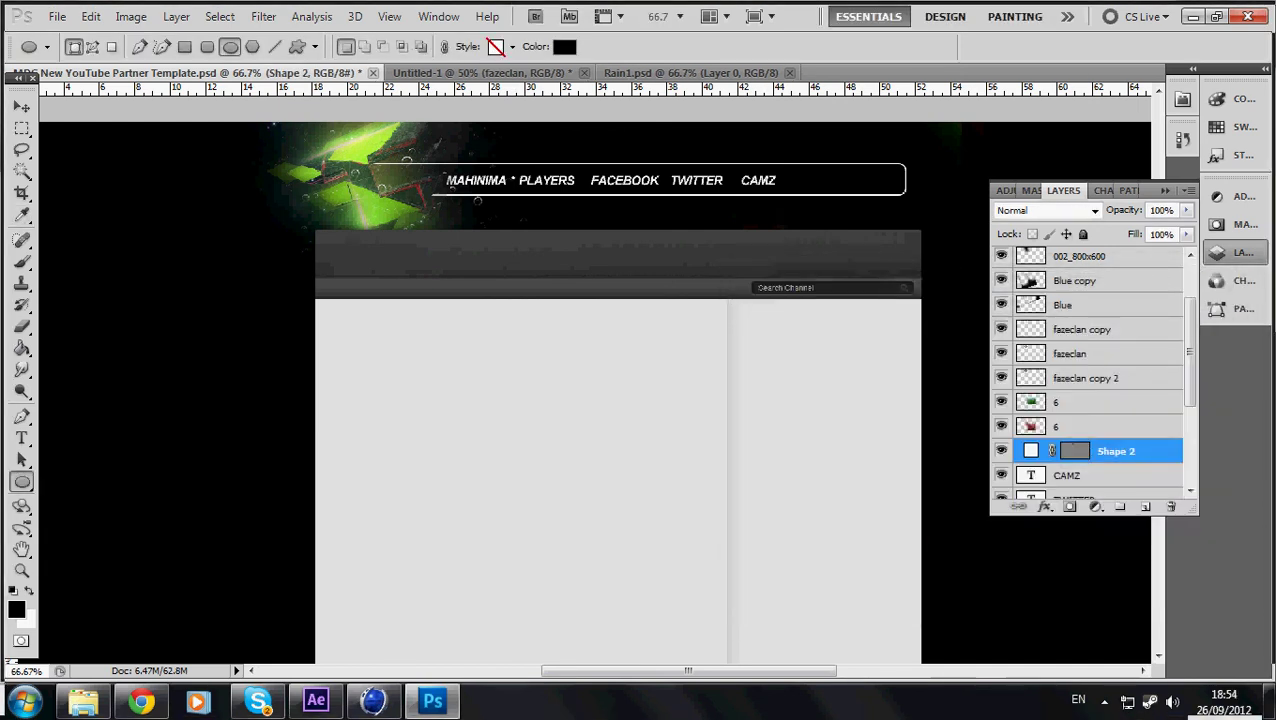
- Duplicate the white separator dot and place the copy between PLAYERS and FACEBOOK
key(v)
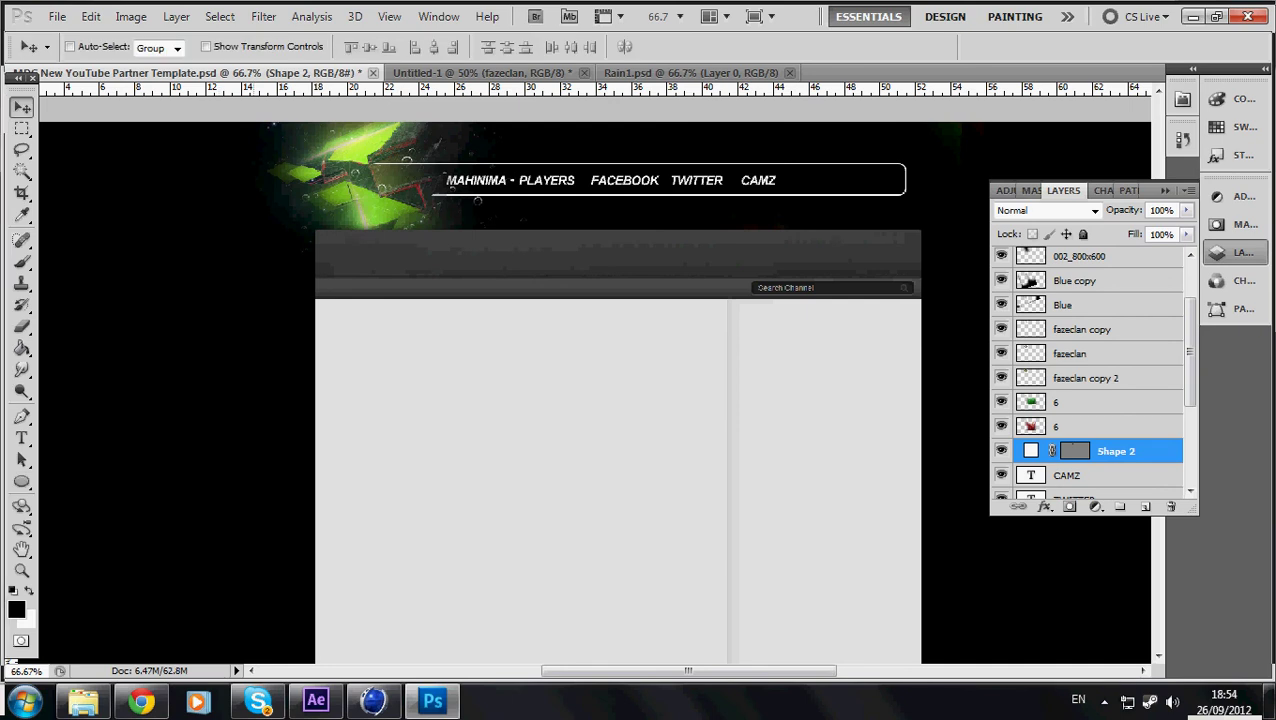
key(ctrl+j)
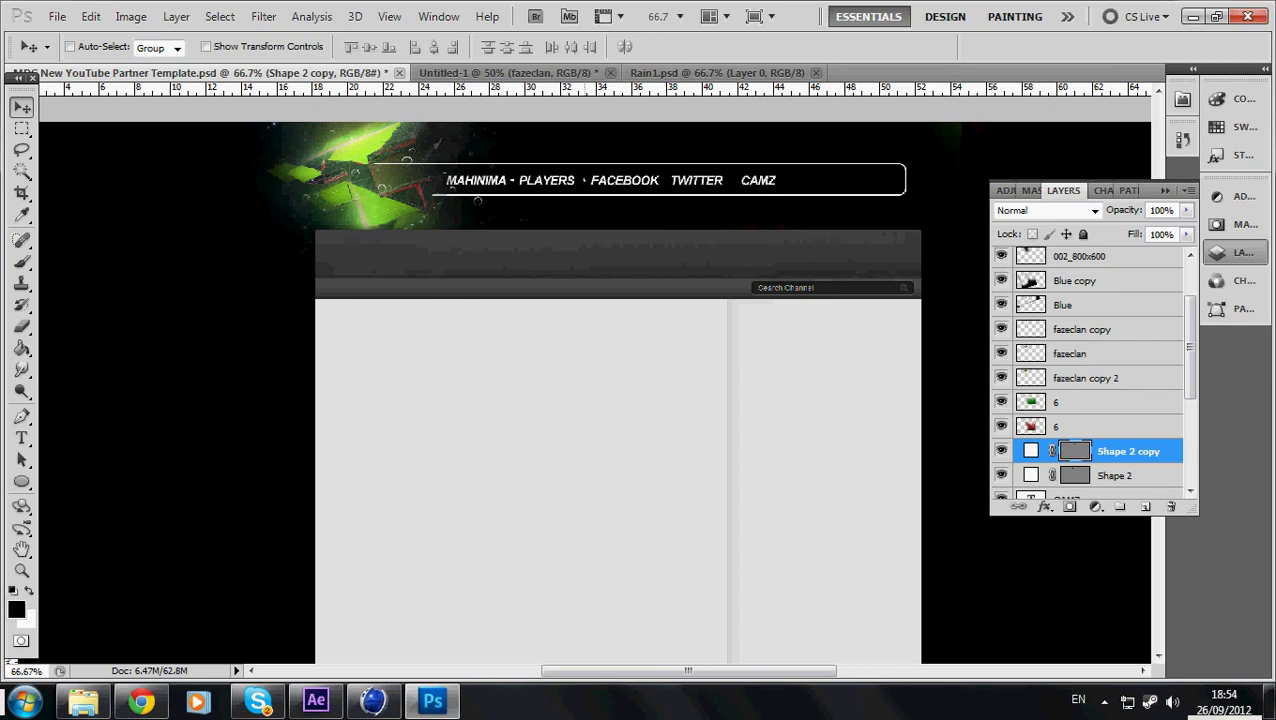
key(Return)
- Nudge the FACEBOOK text and its separator dot slightly left to even out the spacing after PLAYERS
scroll(1090, 375, up, 1)
scroll(1090, 375, down, 3)
click(1100, 451)
key(Left)
key(Left)
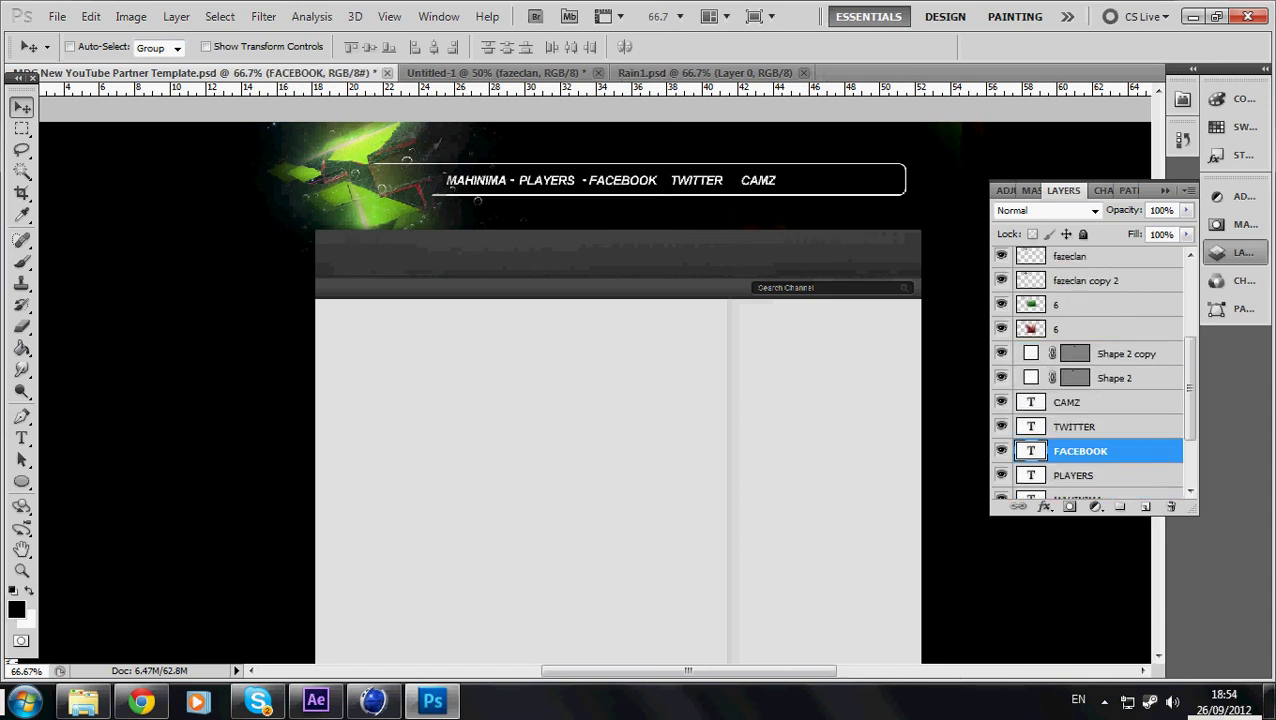
click(1128, 353)
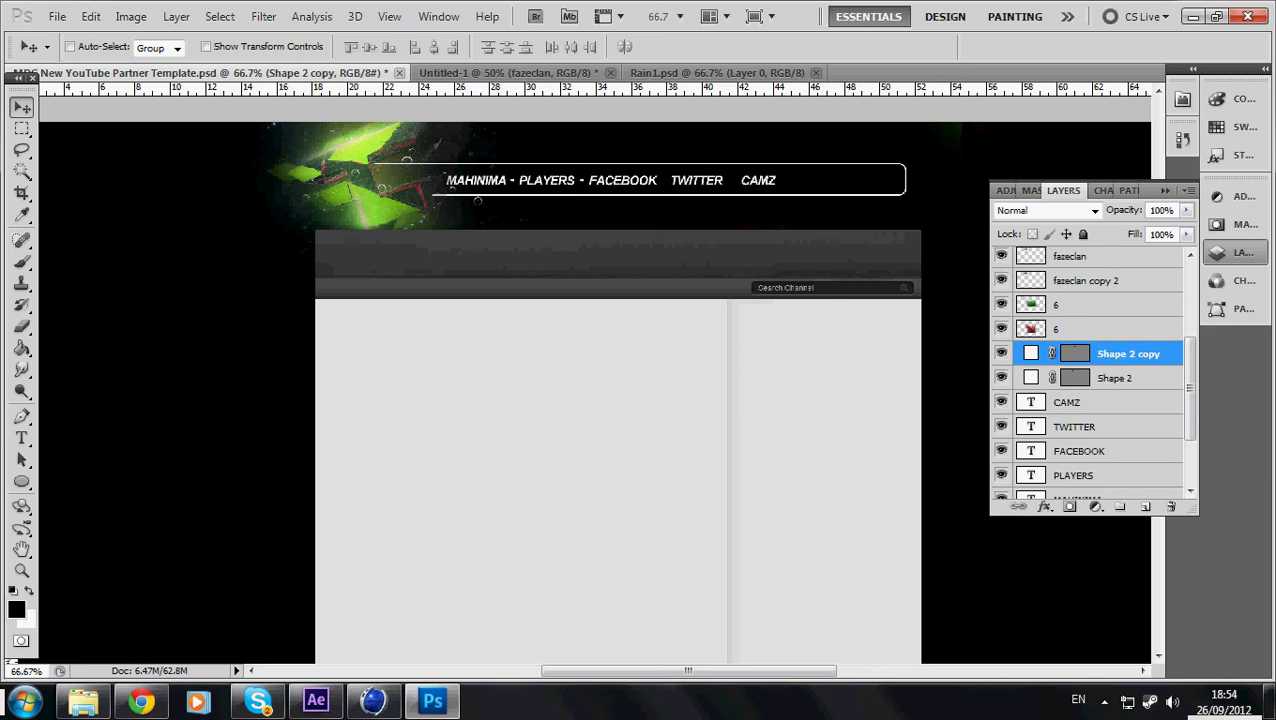
click(1100, 426)
click(1100, 450)
key(Left)
key(Left)
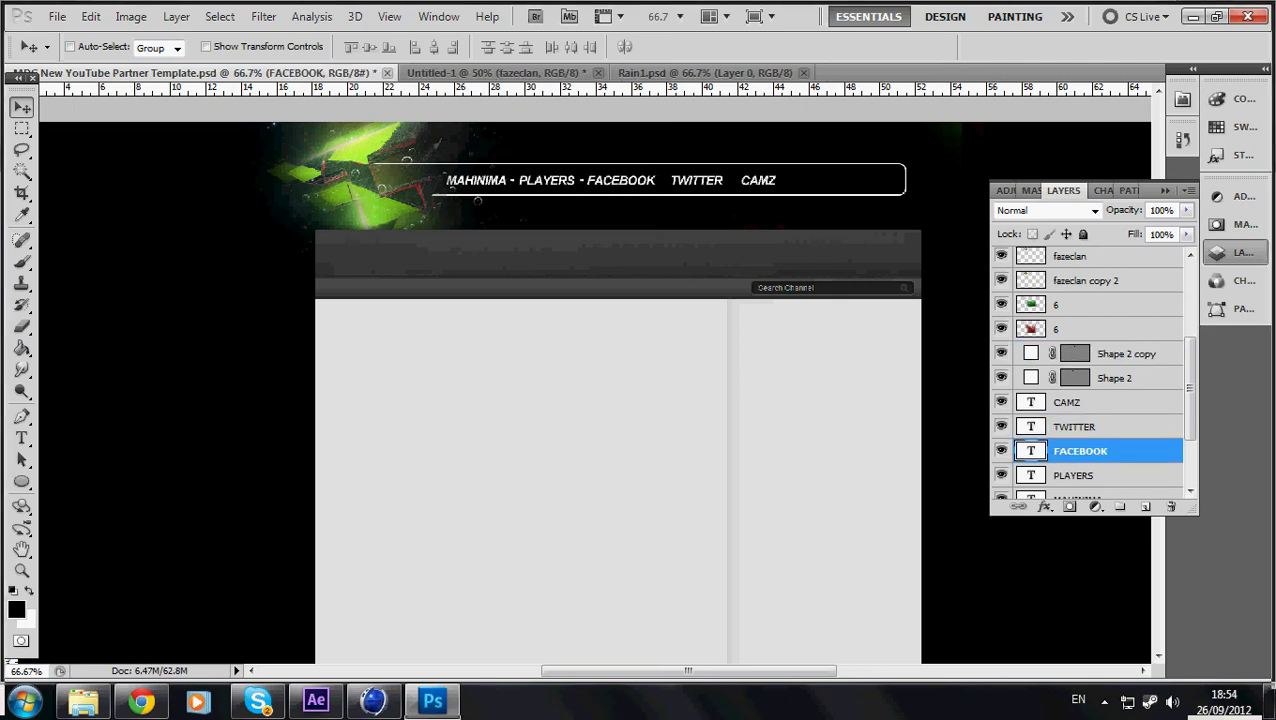
- Duplicate the separator dot between FACEBOOK and TWITTER, and nudge the TWITTER text slightly left
click(1128, 353)
key(ctrl+j)
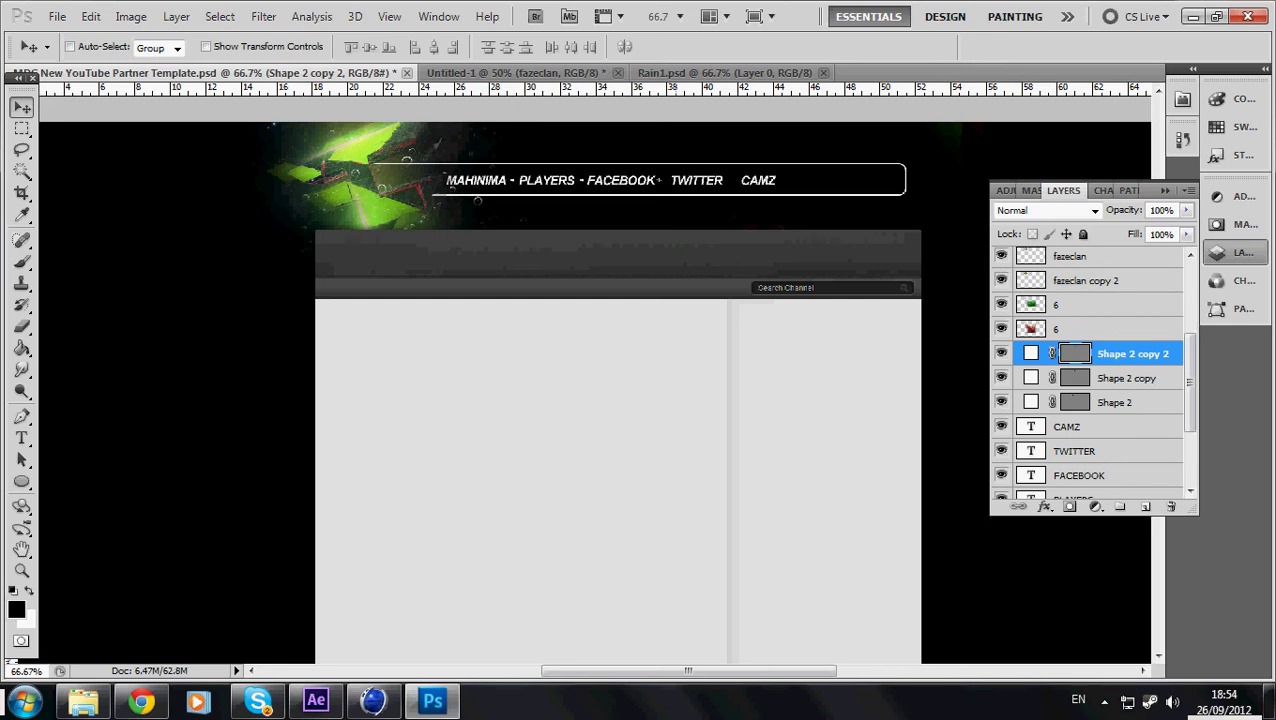
click(1100, 451)
key(Left)
key(Left)
key(Left)
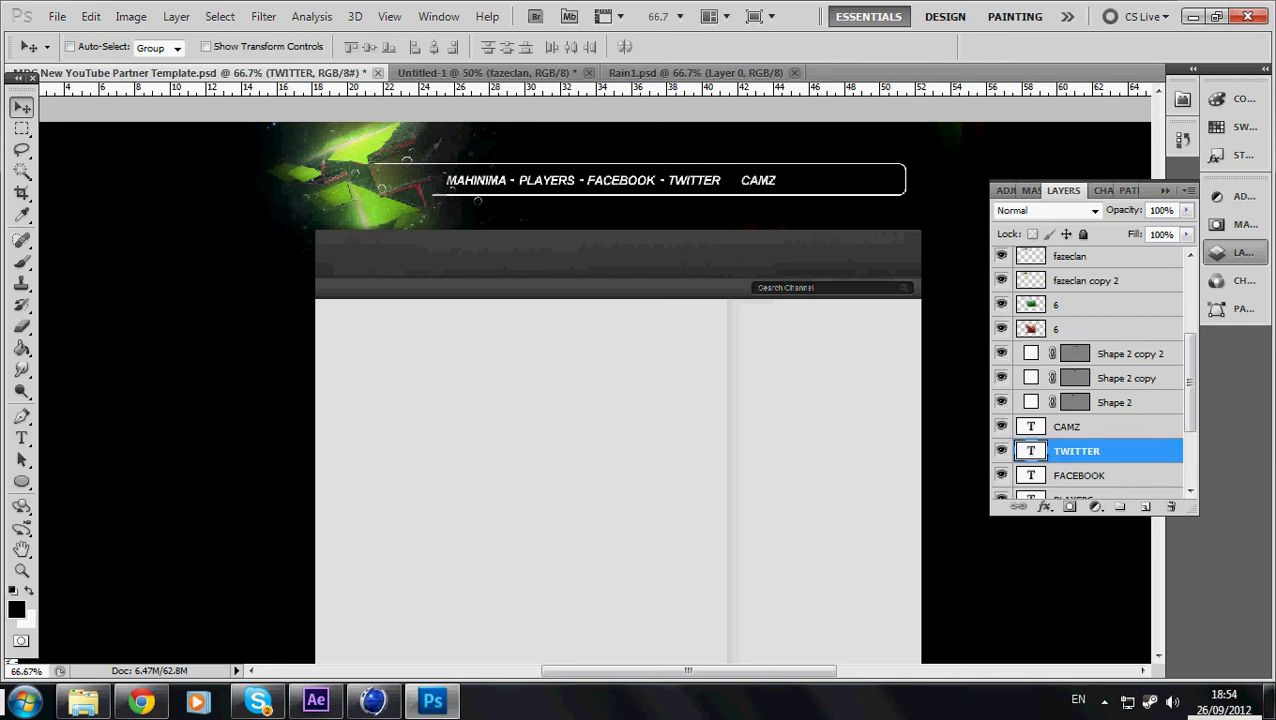
- Duplicate the separator dot between TWITTER and CAMZ, and nudge the CAMZ text slightly left
click(1130, 353)
key(ctrl+j)
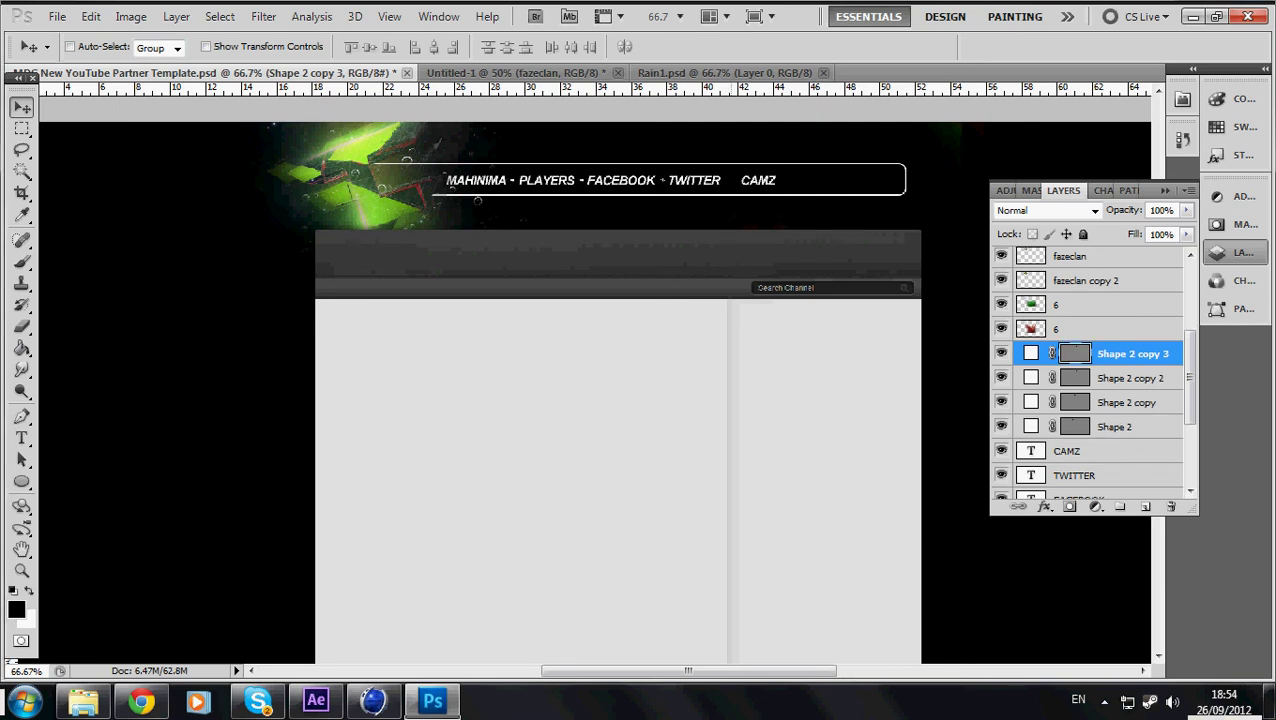
drag(730, 181, 723, 181)
ctrl+click(756, 180)
key(Left)
key(Left)
key(Left)
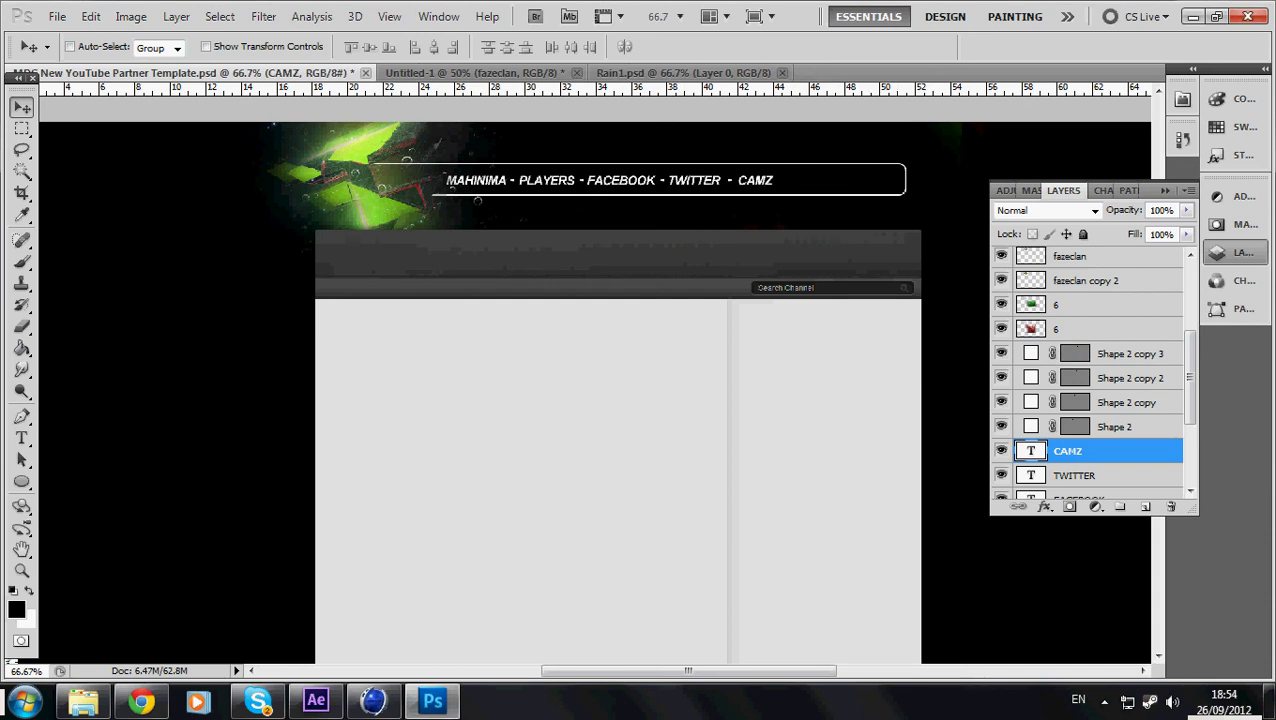
- Narrow the outlined bar on the Shape 1 layer to 79.63% width so its right end sits just past CAMZ
drag(1189, 377, 1189, 435)
click(1100, 427)
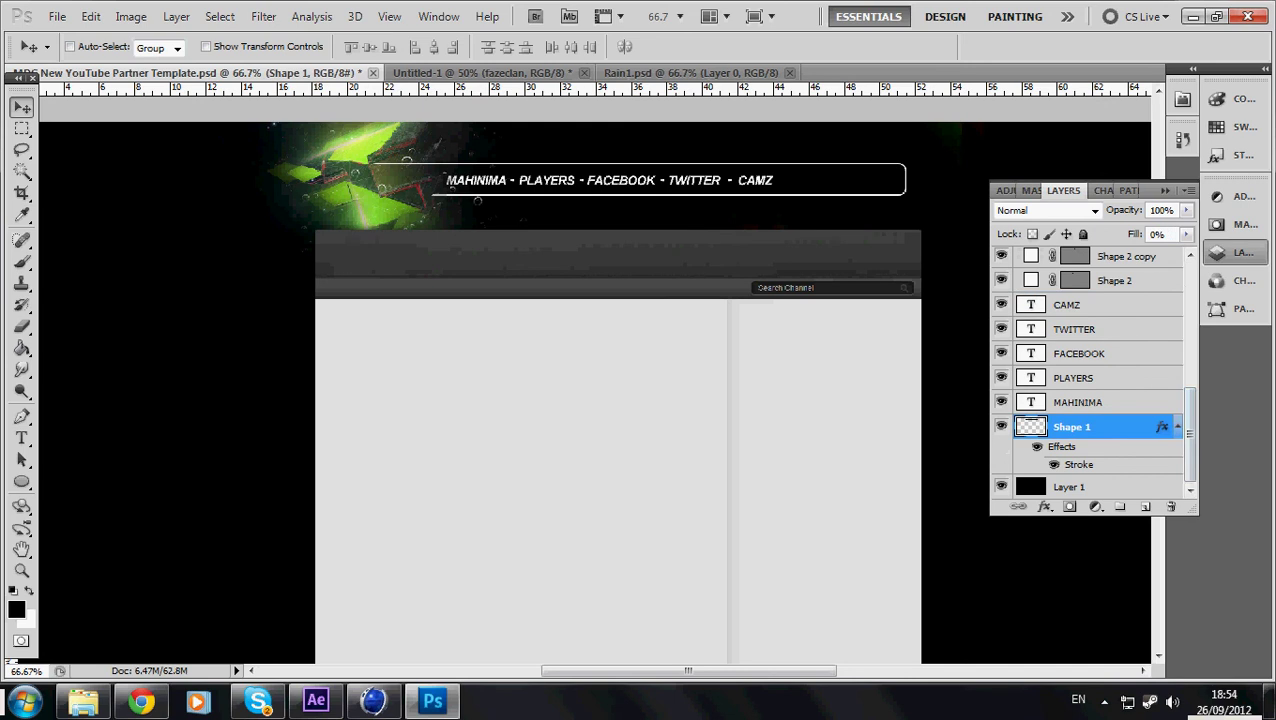
key(ctrl+t)
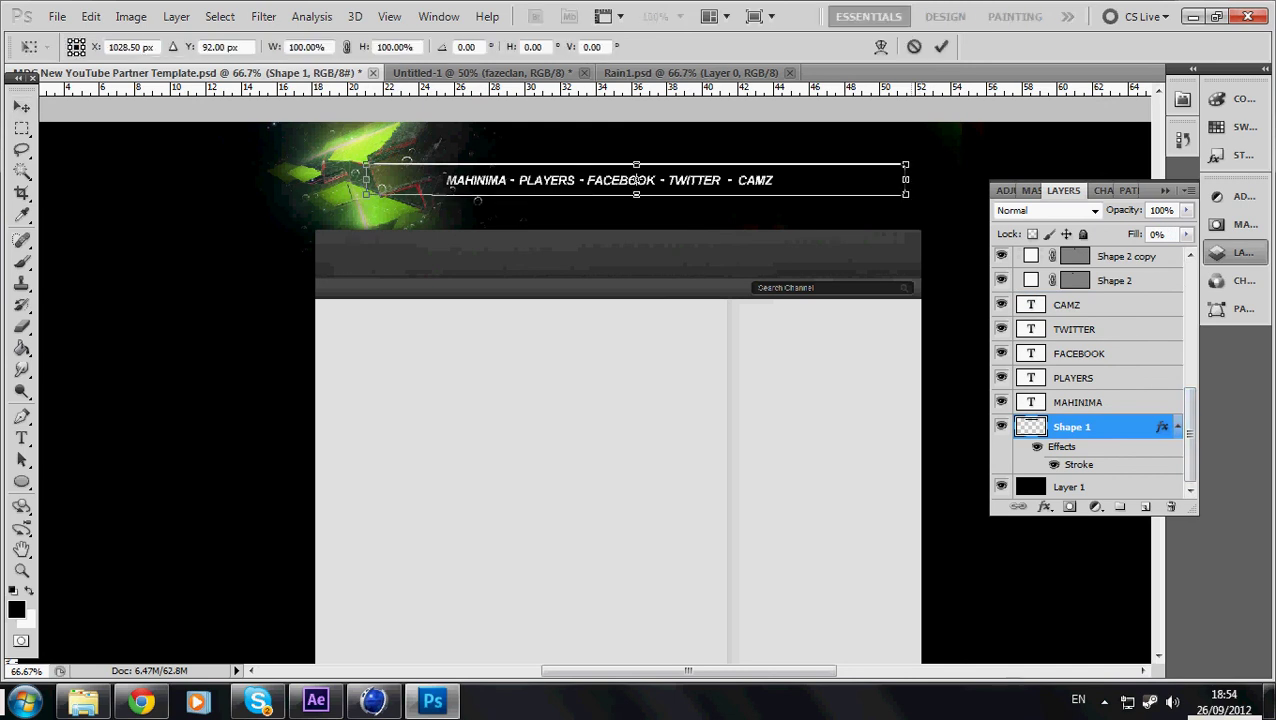
drag(905, 179, 836, 179)
drag(601, 178, 581, 180)
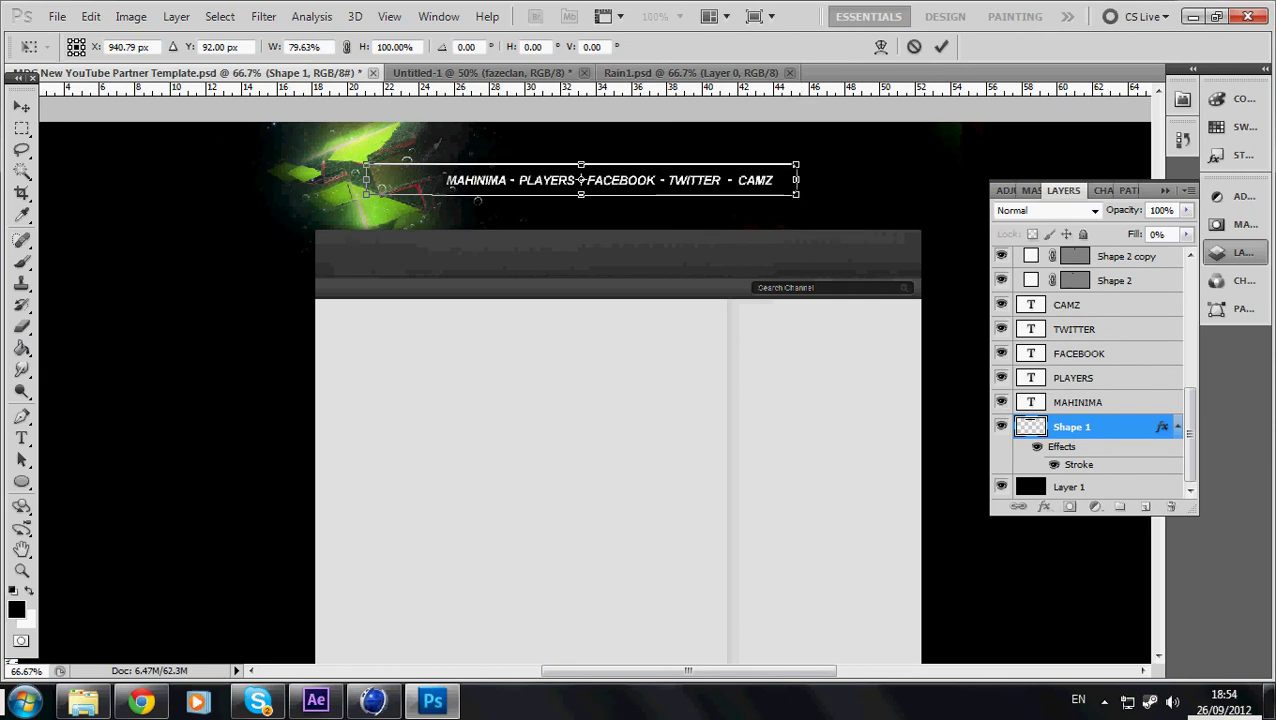
key(Return)
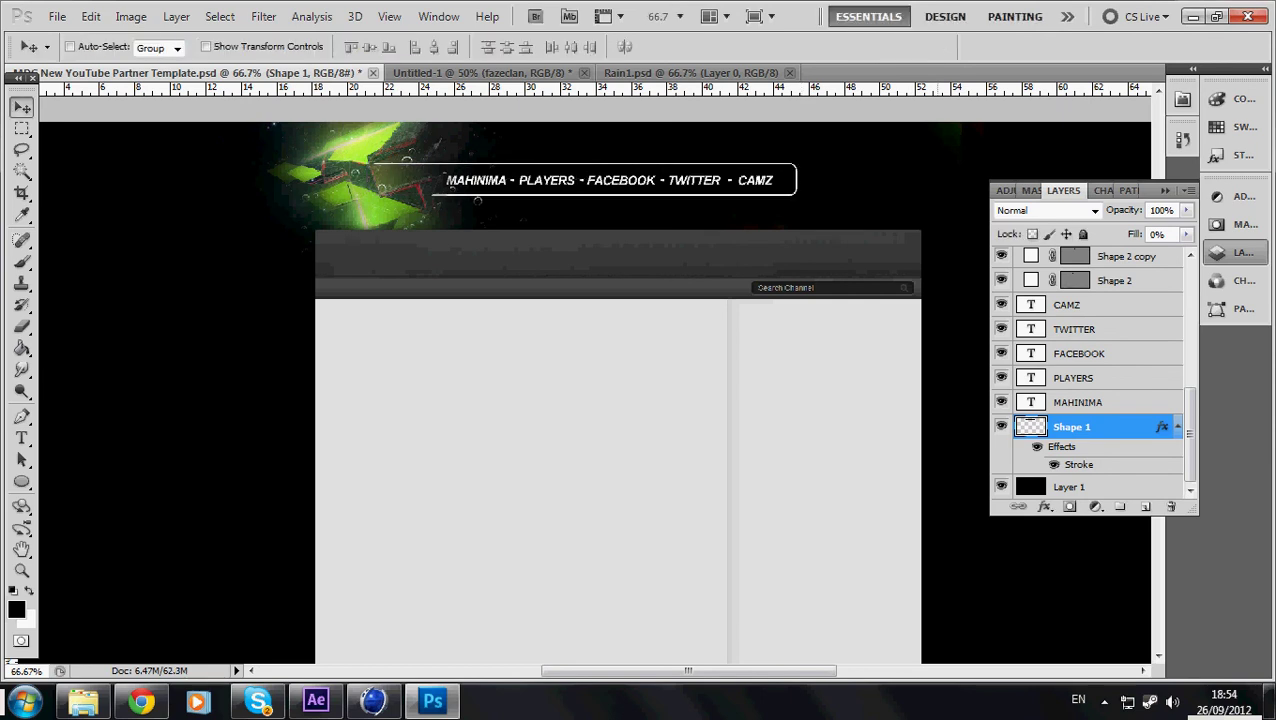
scroll(1090, 375, up, 5)
scroll(1090, 375, up, 2)
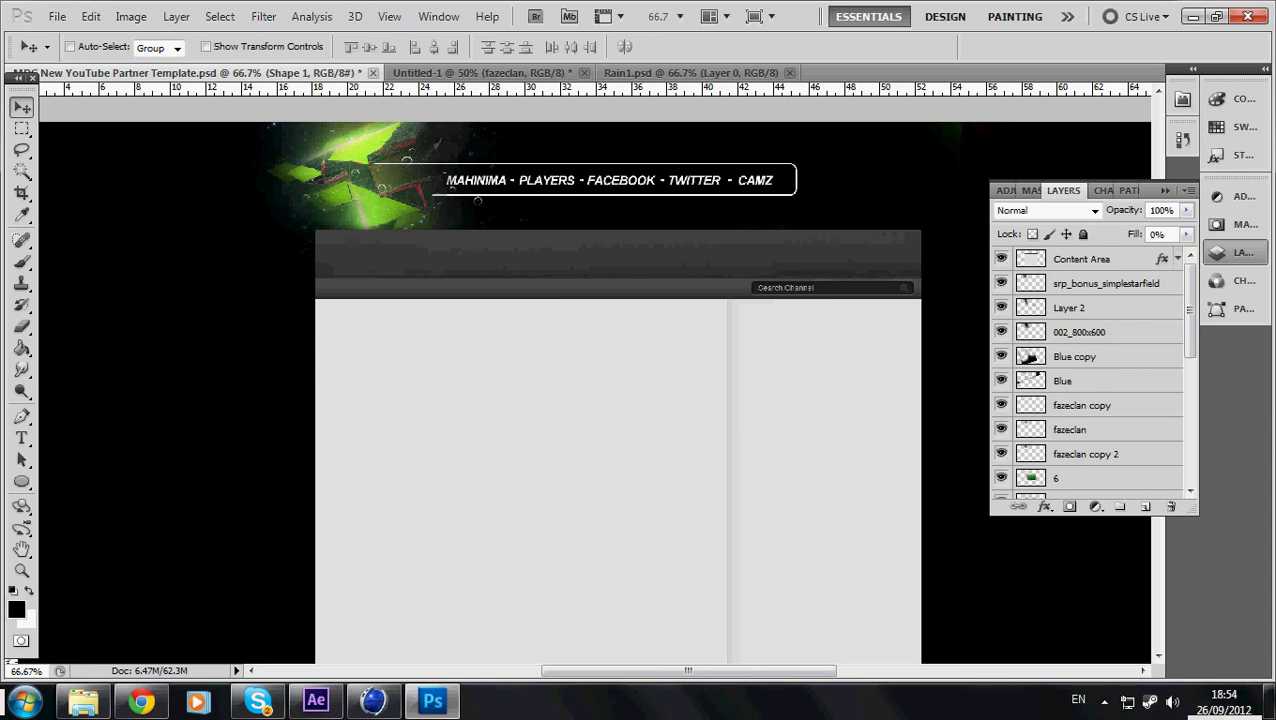
- Create a layer group named CC directly above the Content Area layer
click(1085, 259)
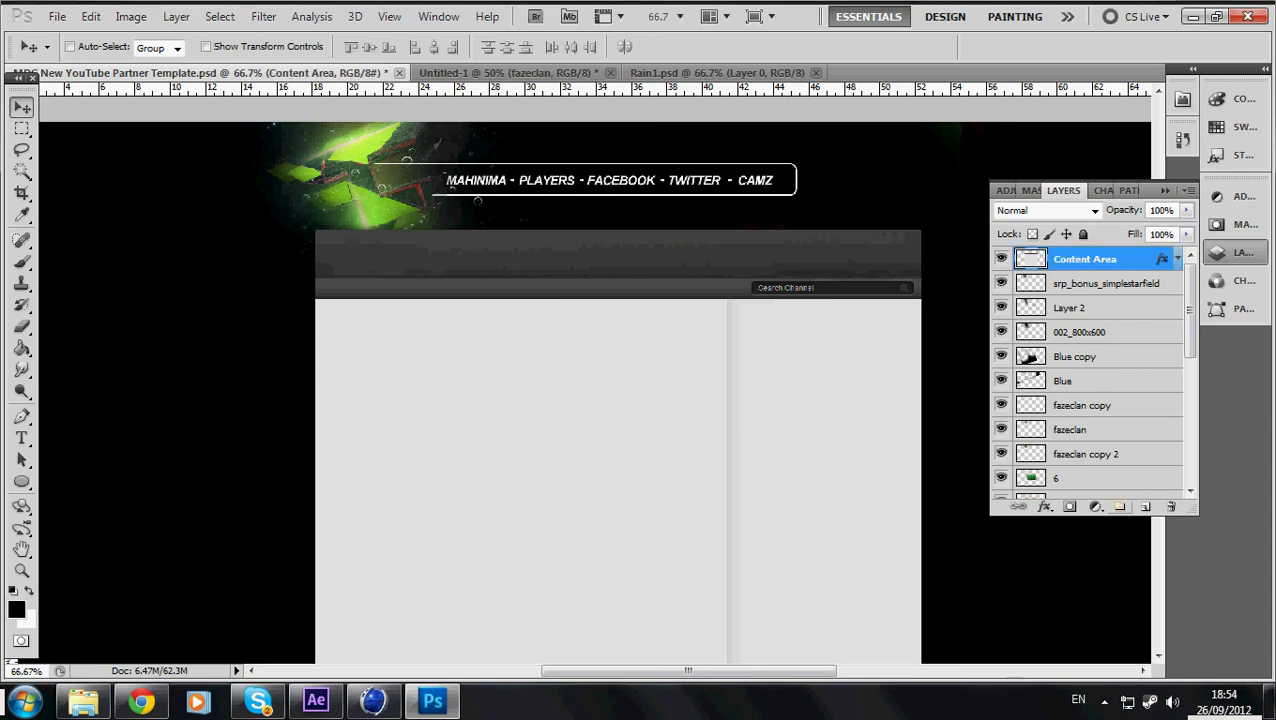
click(1120, 506)
double_click(1075, 258)
text(CC)
key(Return)
click(1021, 257)
- Add a black-to-white Gradient Map adjustment layer inside the CC group, keeping its blend mode at Normal
click(1095, 506)
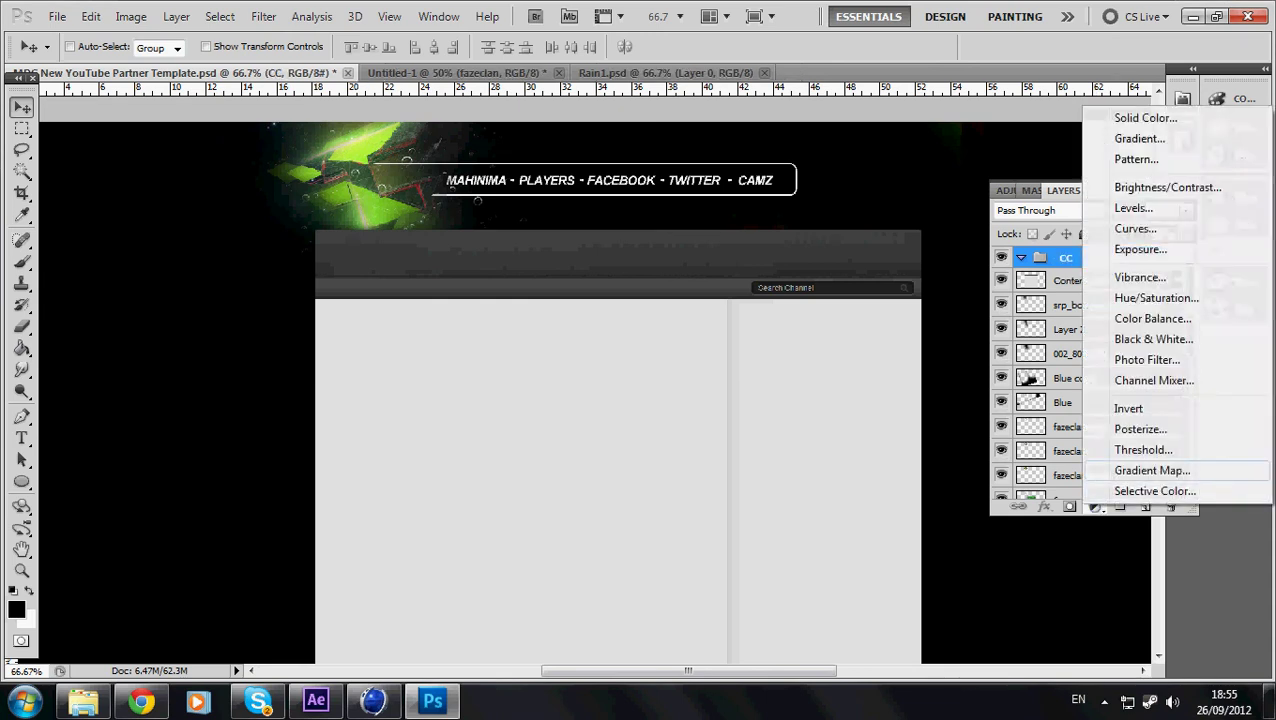
click(1138, 470)
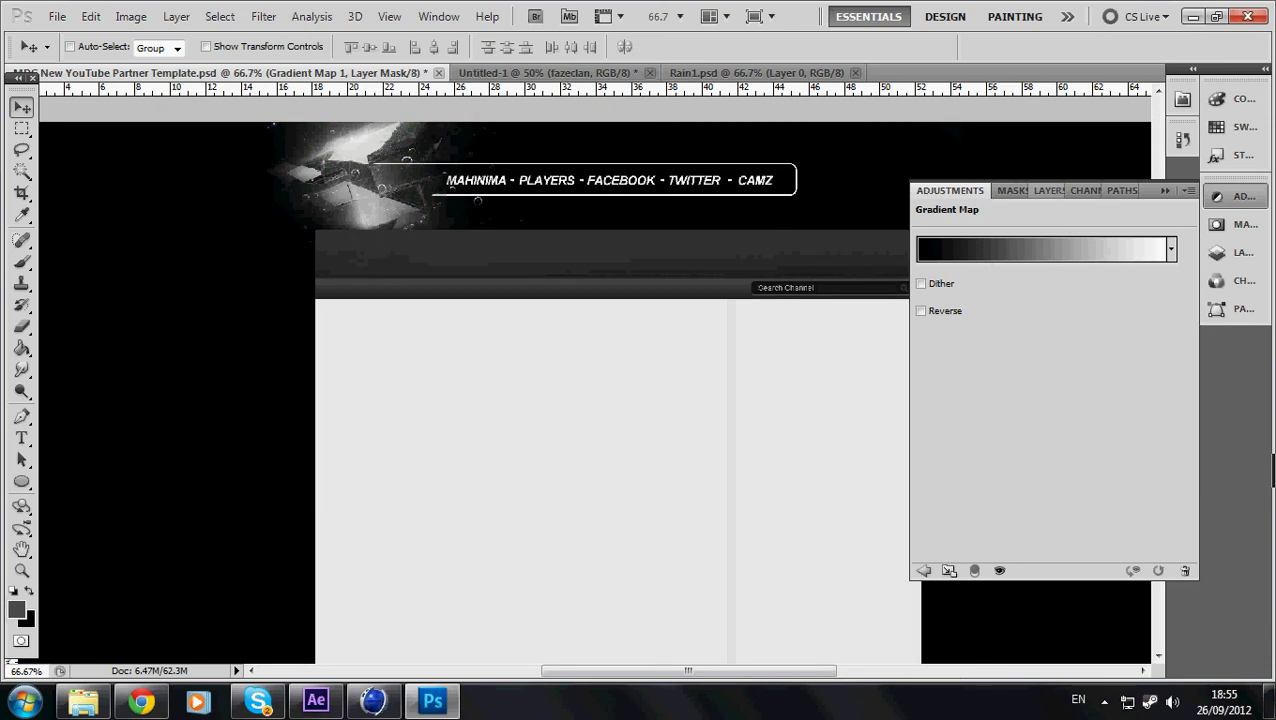
click(1048, 190)
click(1045, 210)
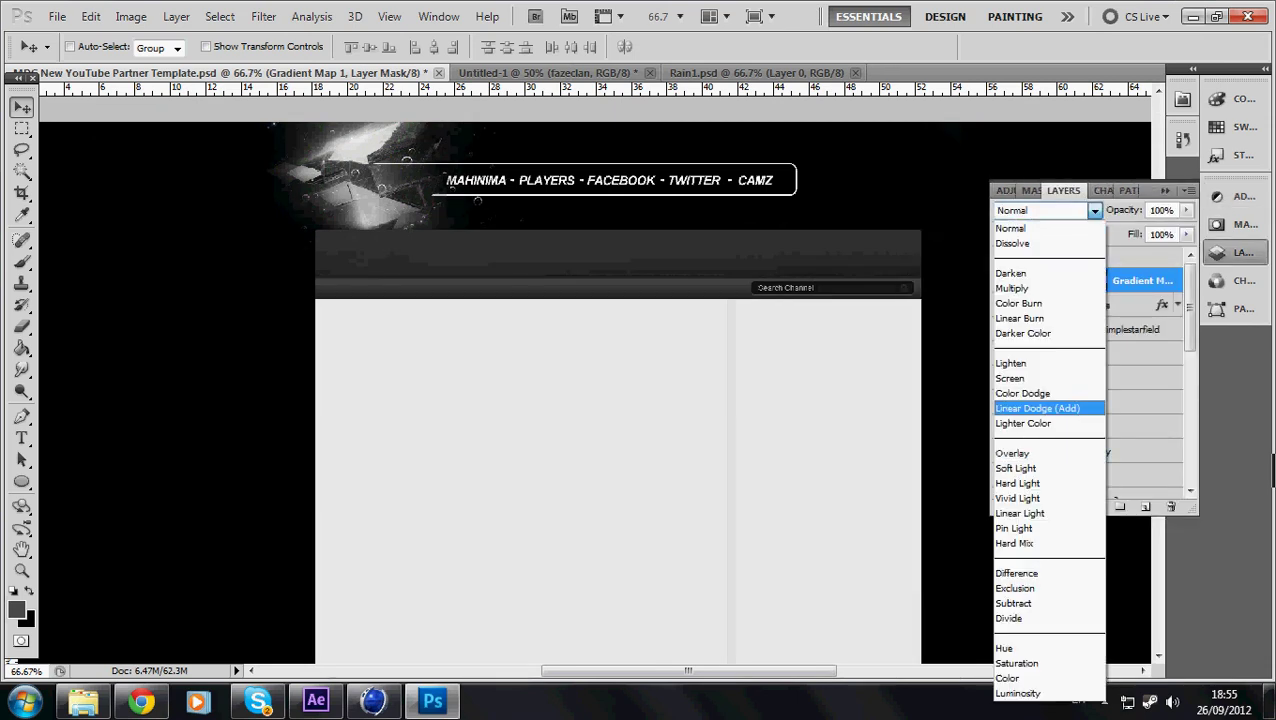
click(1030, 228)
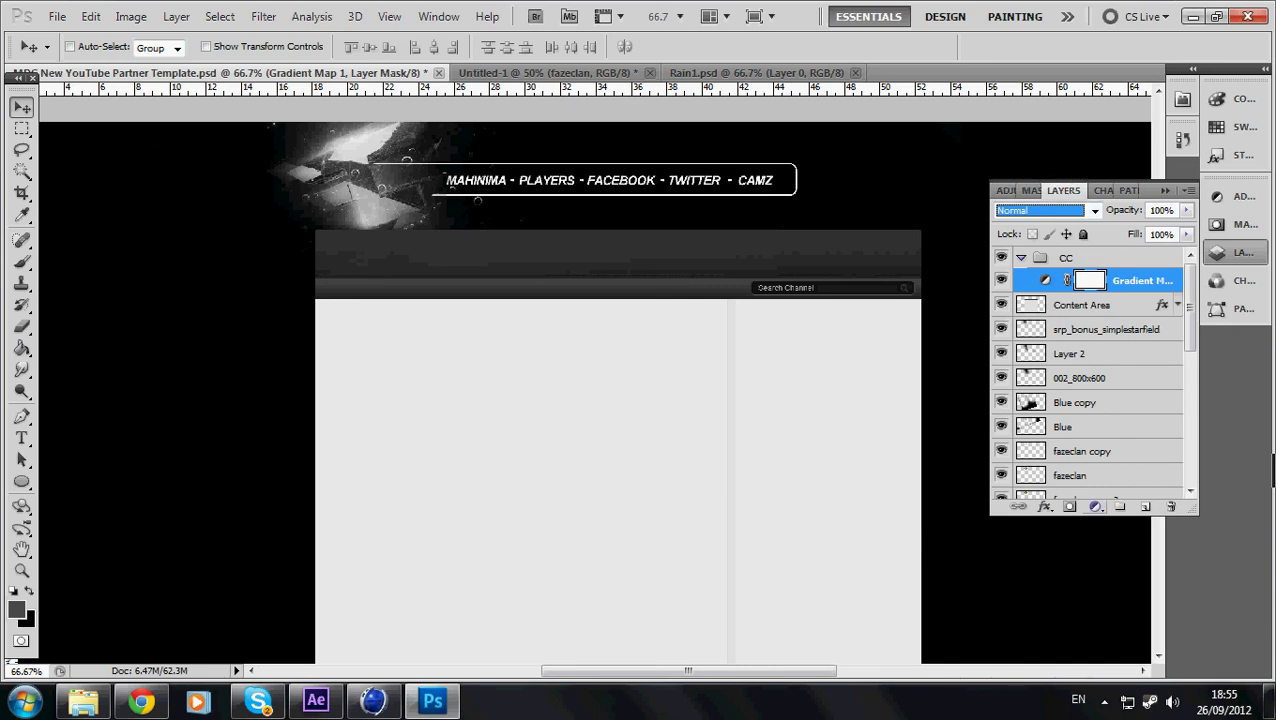
click(1096, 507)
click(1096, 507)
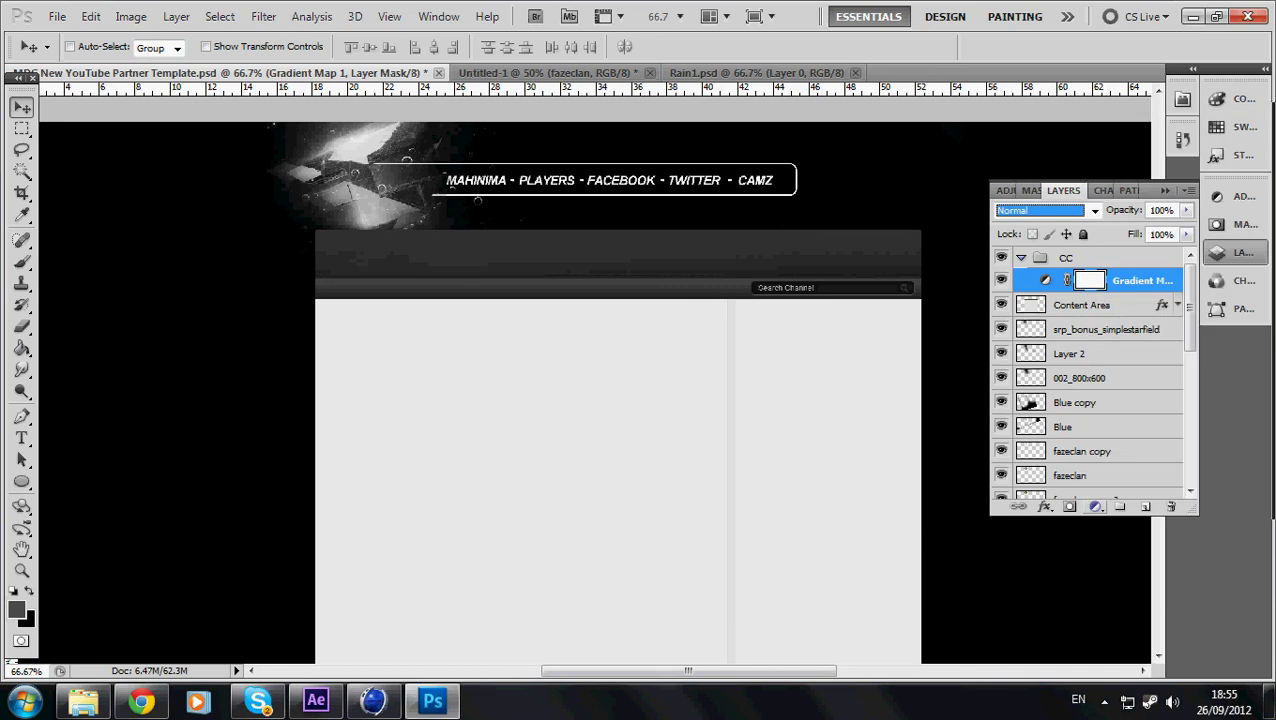
click(1095, 506)
key(Escape)
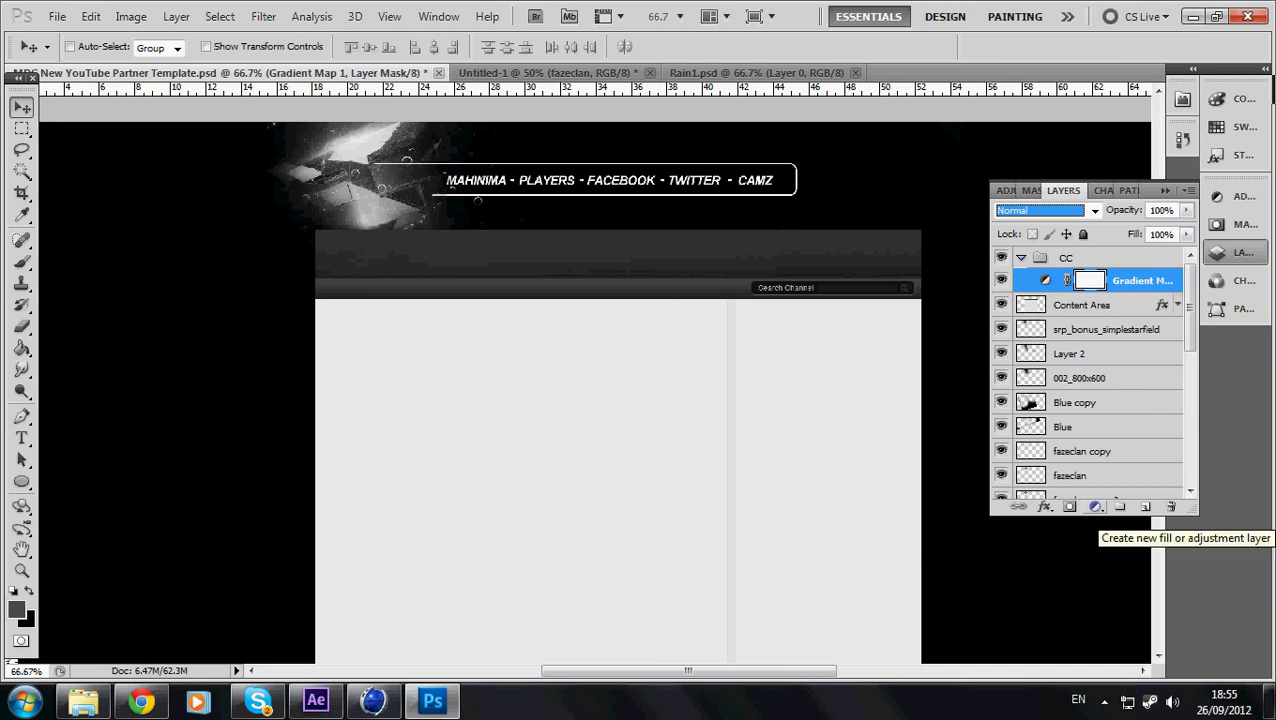
click(1004, 190)
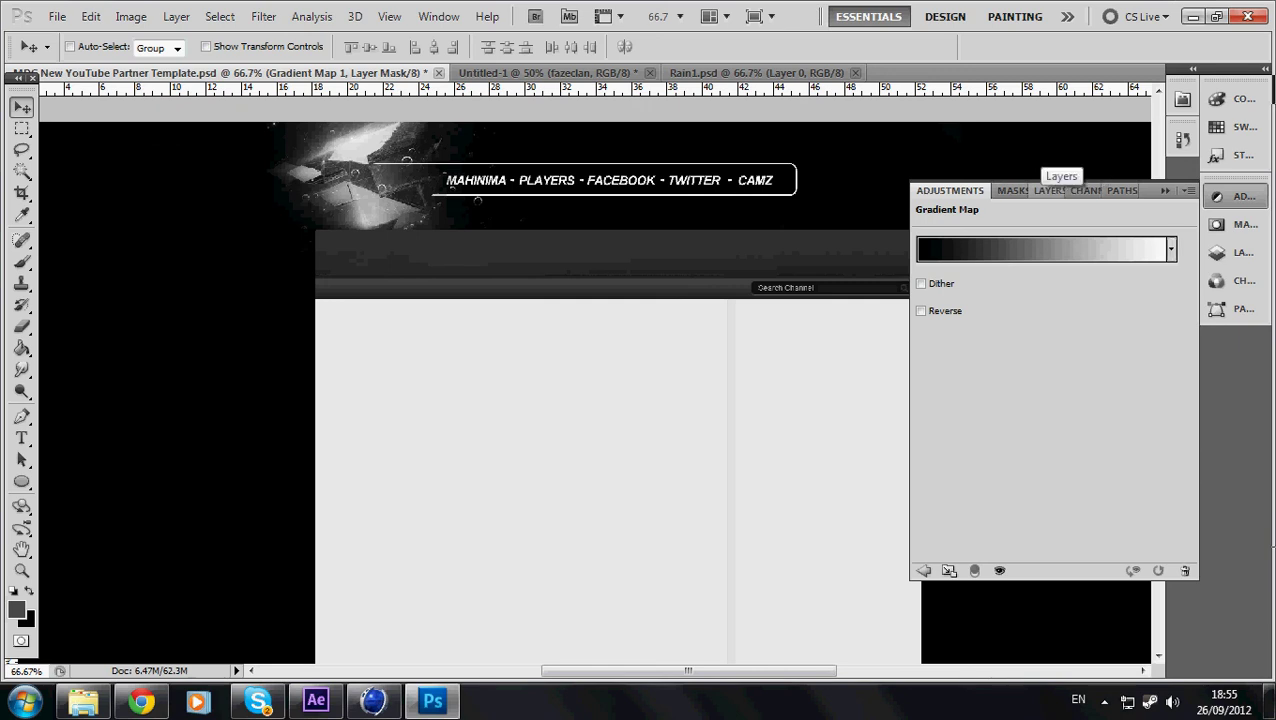
click(1049, 190)
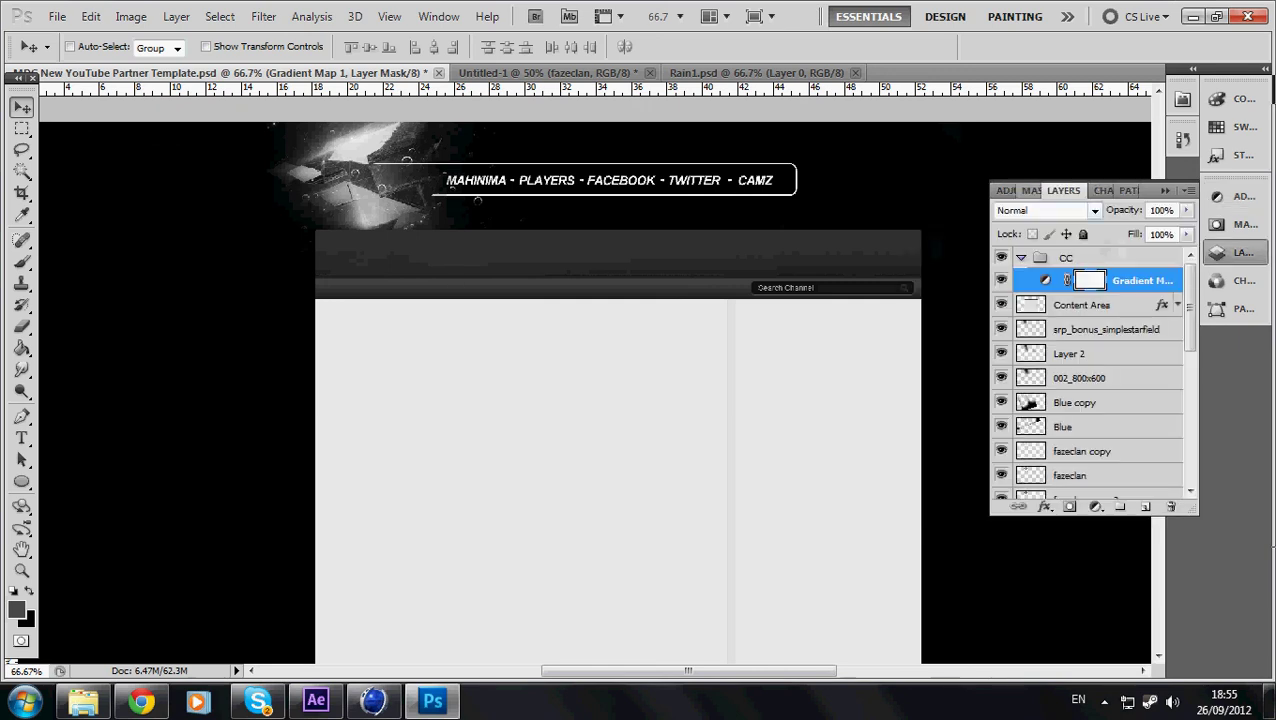
- Set the gradient map layer's blend mode to Soft Light and its opacity to 45%
click(1045, 210)
click(1020, 313)
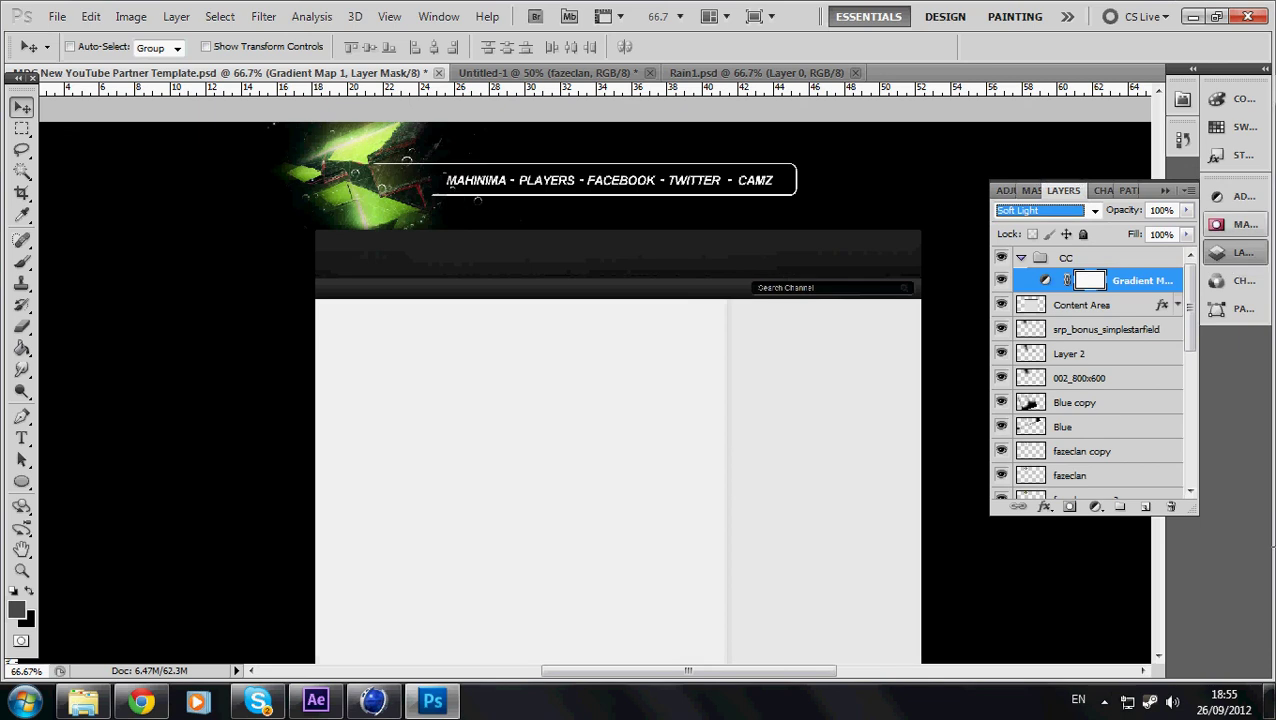
click(1165, 210)
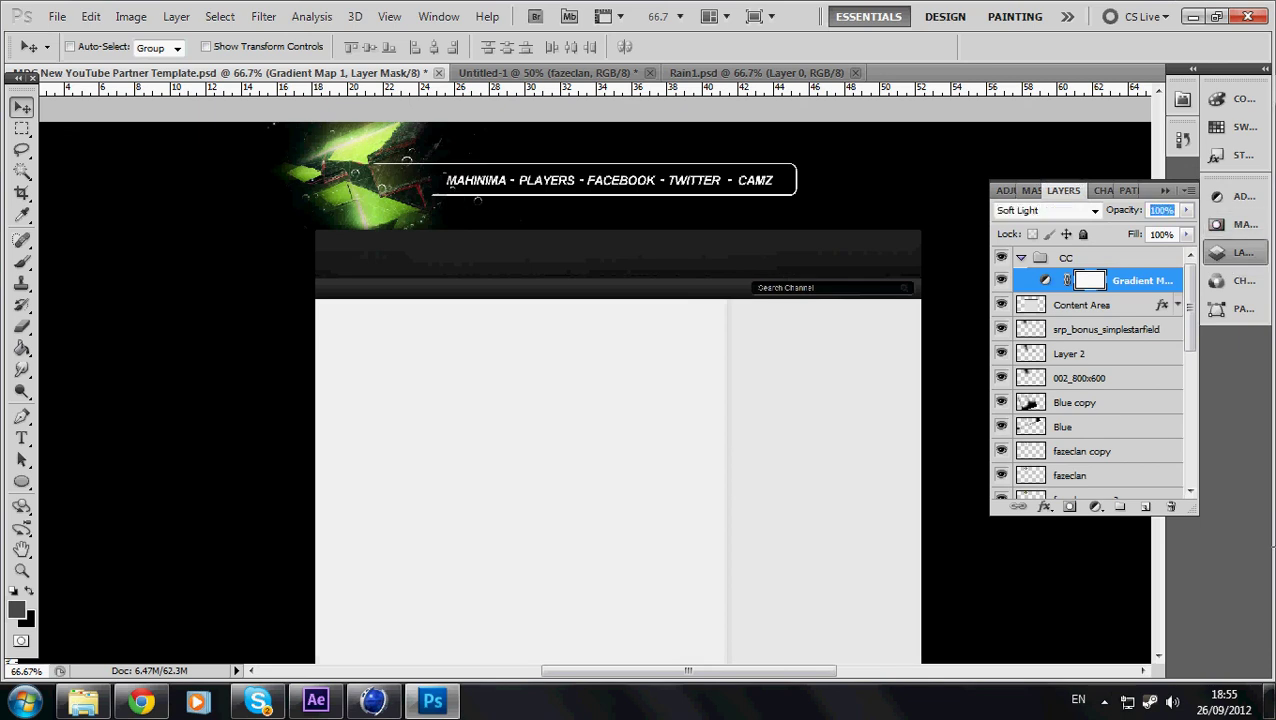
text(45)
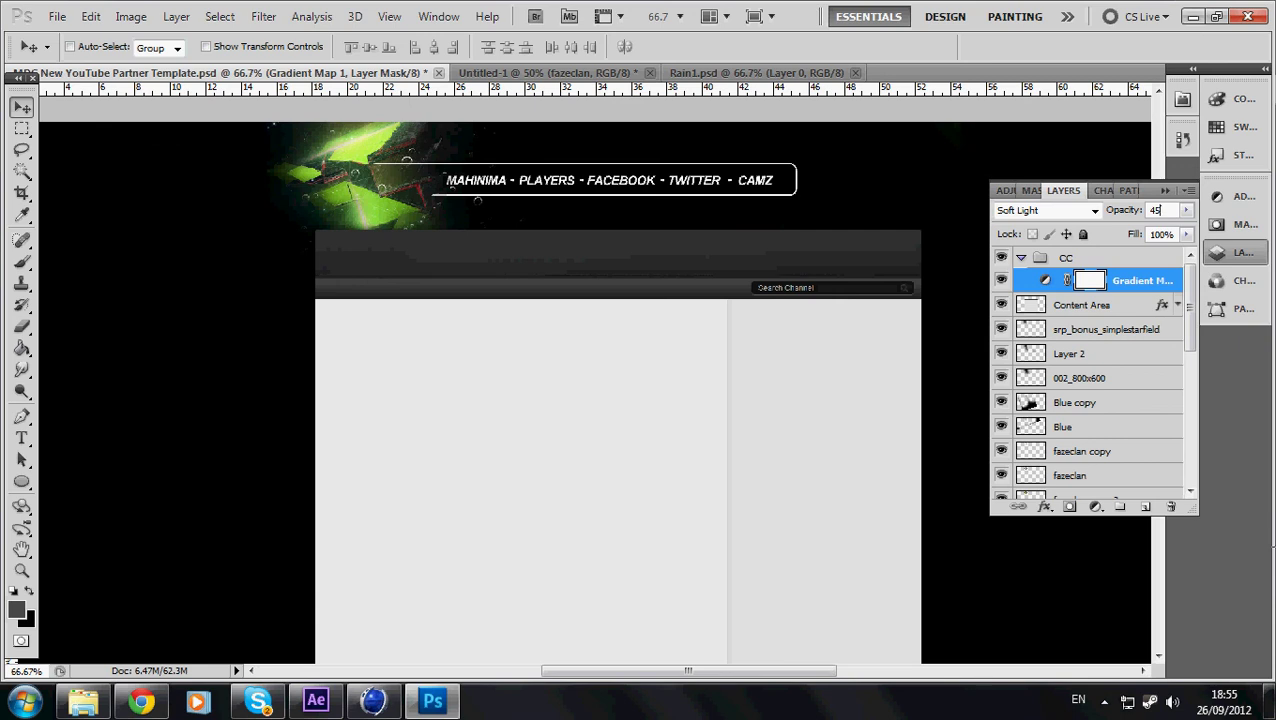
scroll(1090, 370, down, 5)
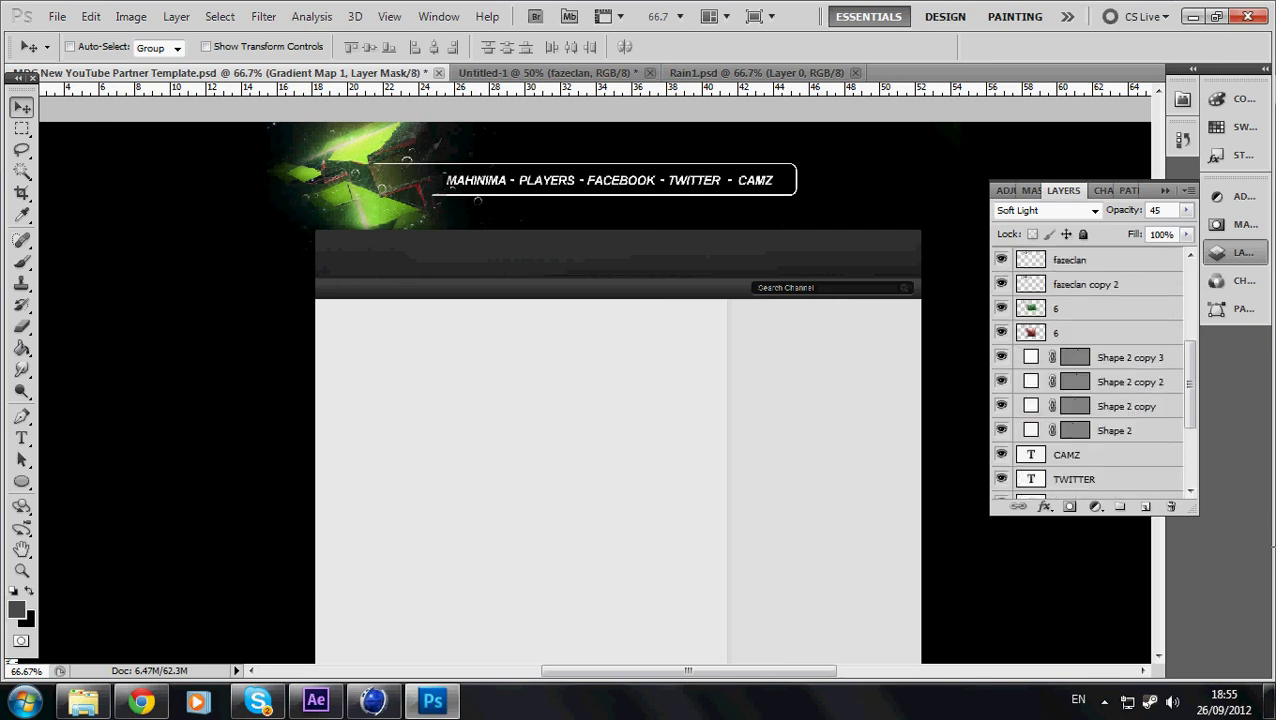
click(1001, 308)
click(1001, 308)
click(1100, 308)
key(e)
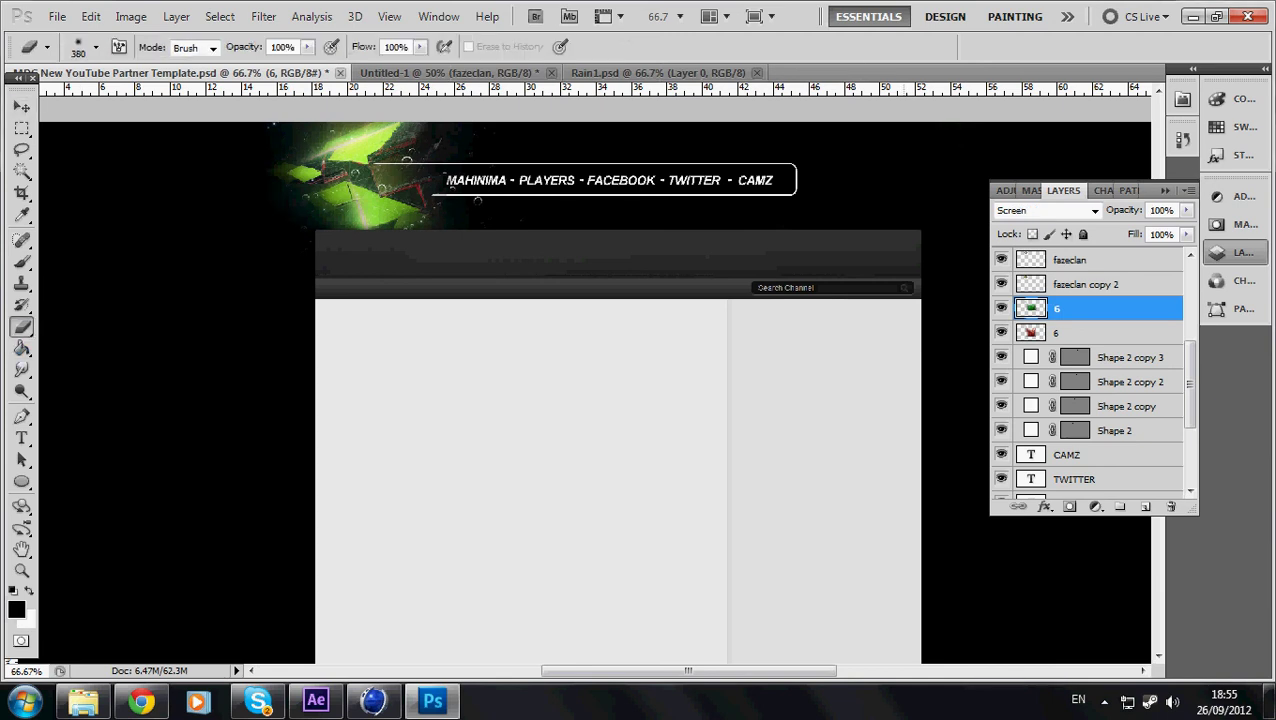
click(1080, 333)
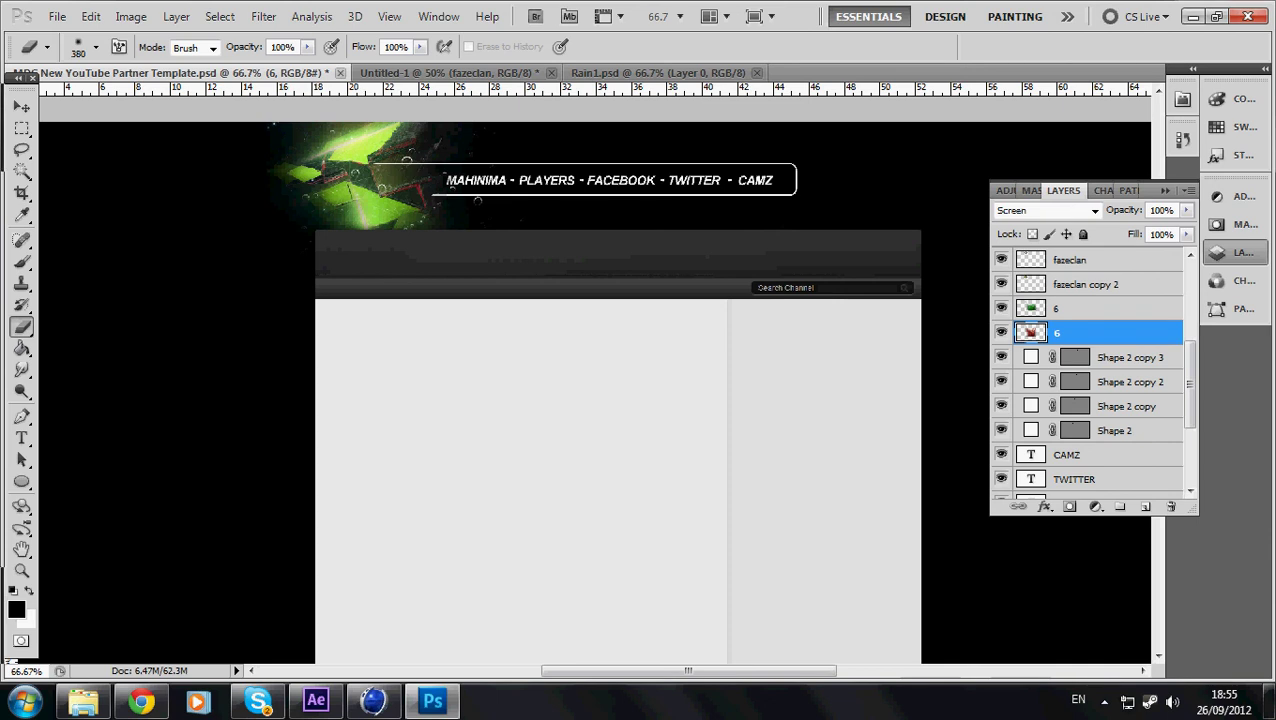
drag(540, 440, 680, 560)
key(ctrl+z)
key(v)
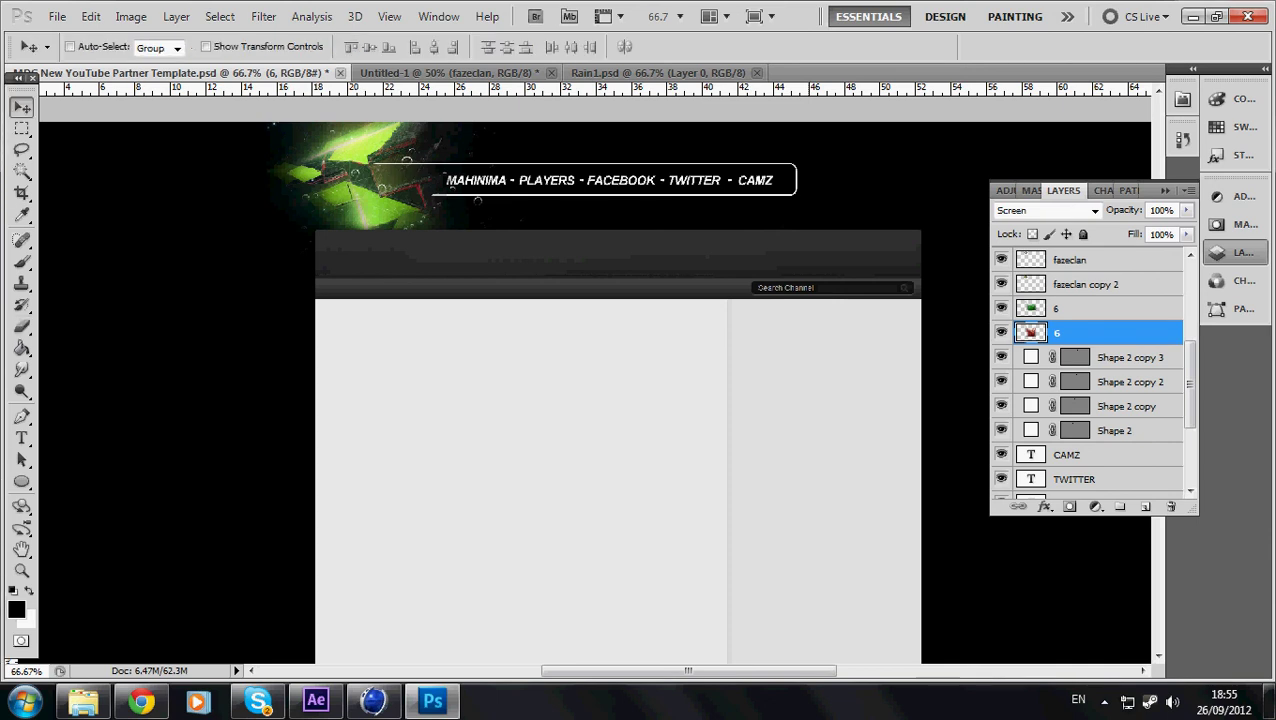
- Add a second black-to-white Gradient Map adjustment layer in the CC group and set its opacity to 15%
scroll(1092, 372, up, 5)
click(1070, 258)
click(1130, 280)
click(1095, 507)
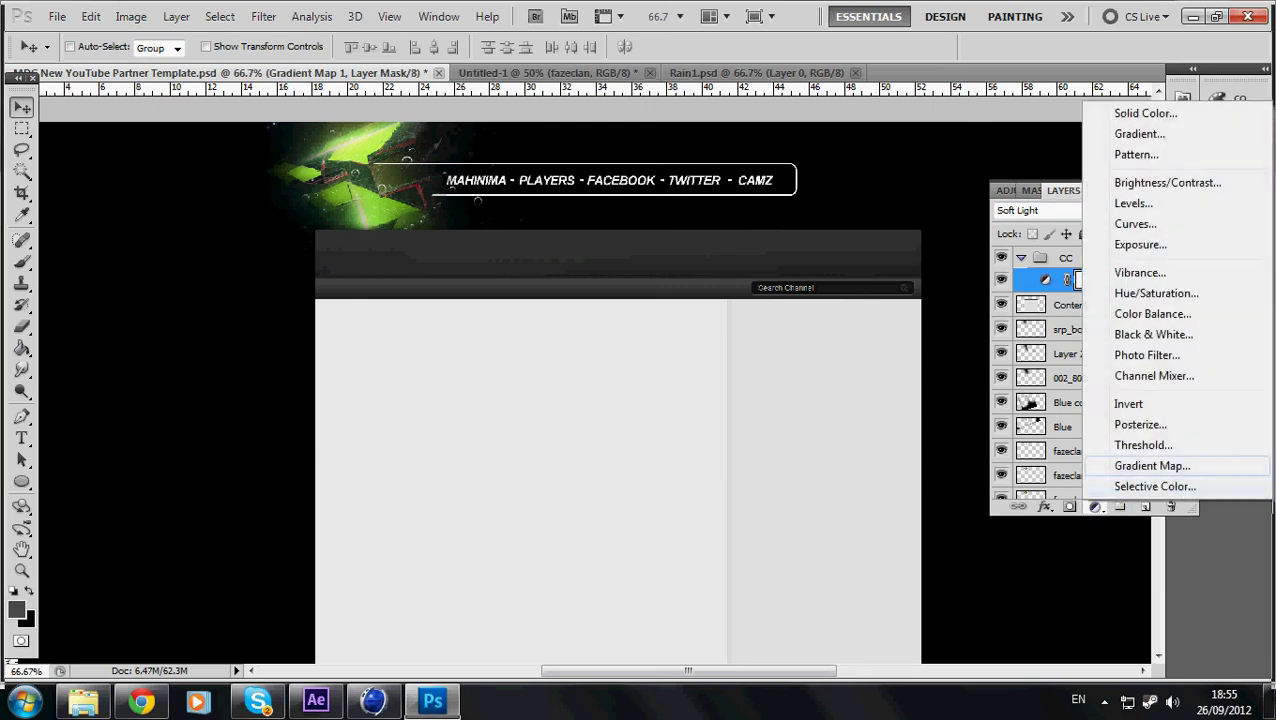
click(1152, 466)
click(1049, 190)
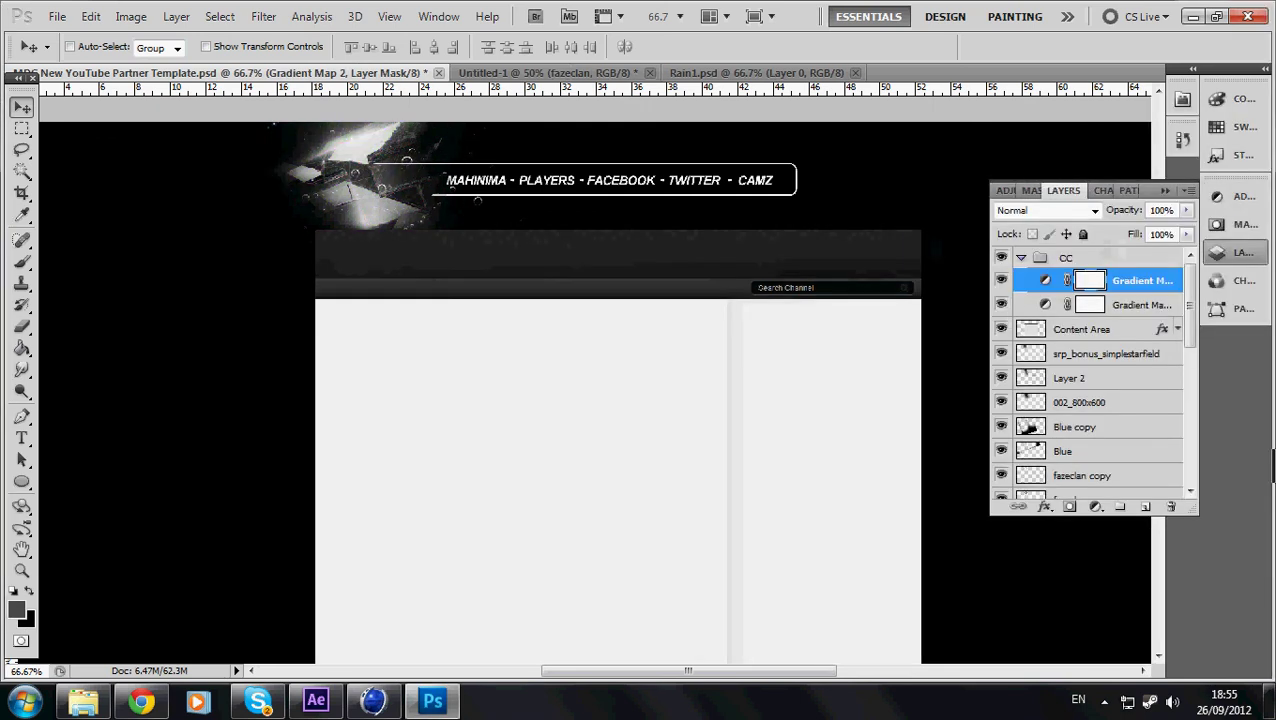
click(1124, 210)
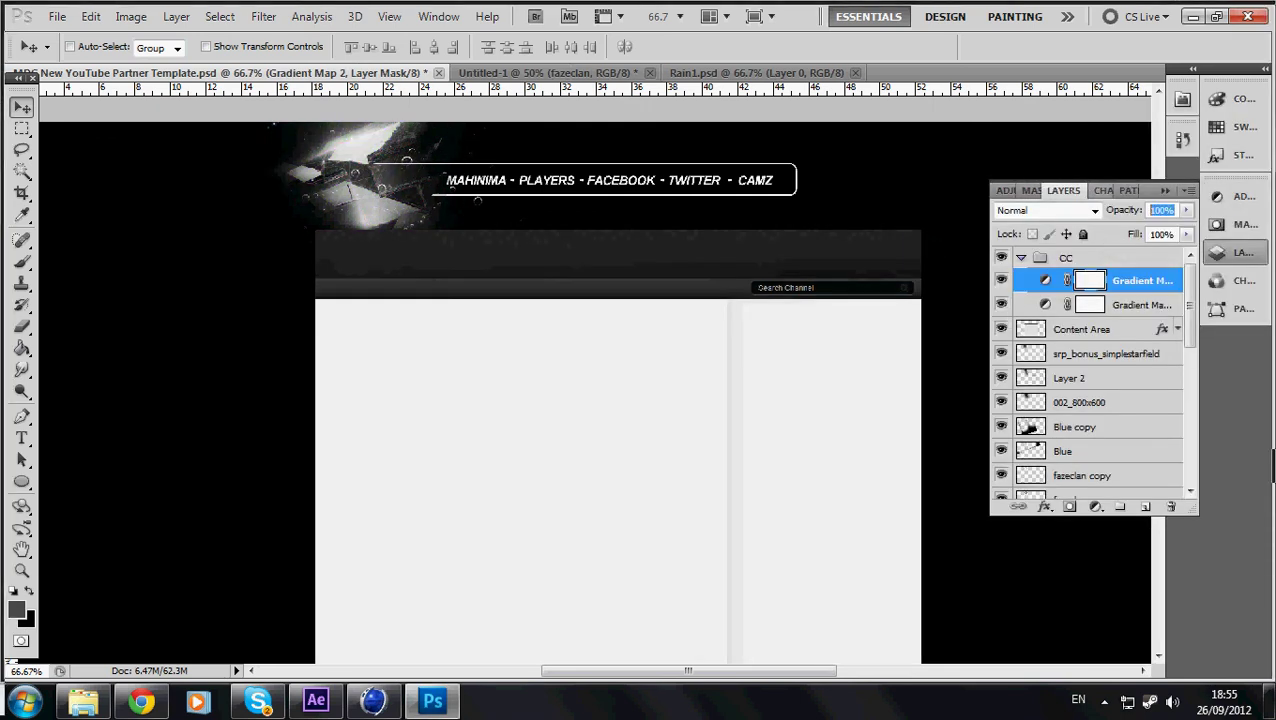
text(15)
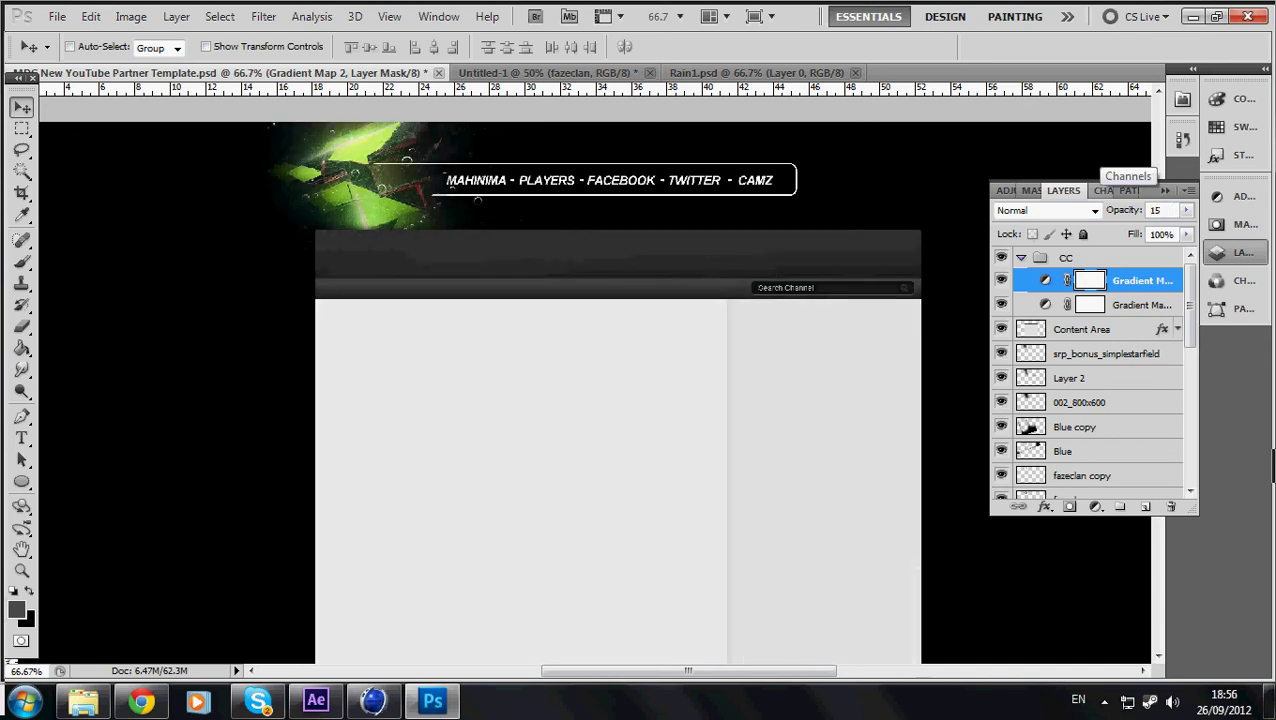
- Add a third Gradient Map adjustment layer to the CC group using the violet-to-orange gradient preset
click(1095, 506)
click(1152, 472)
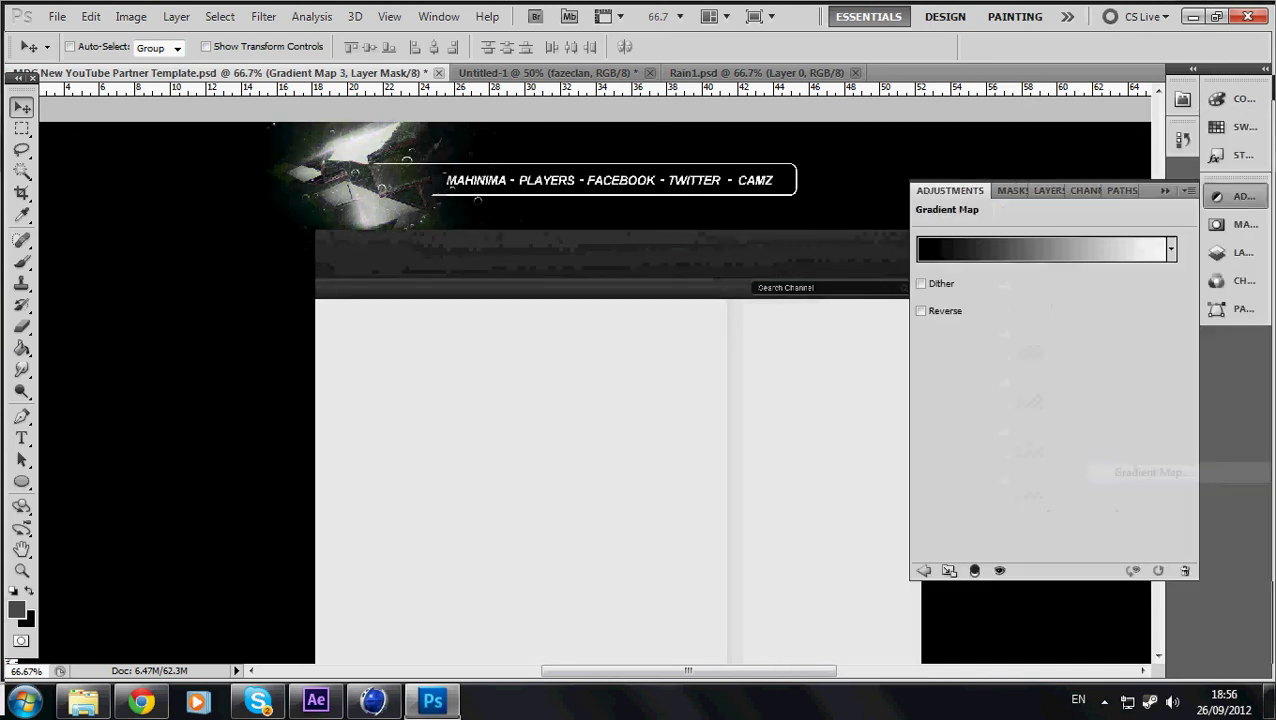
click(1171, 249)
click(1073, 290)
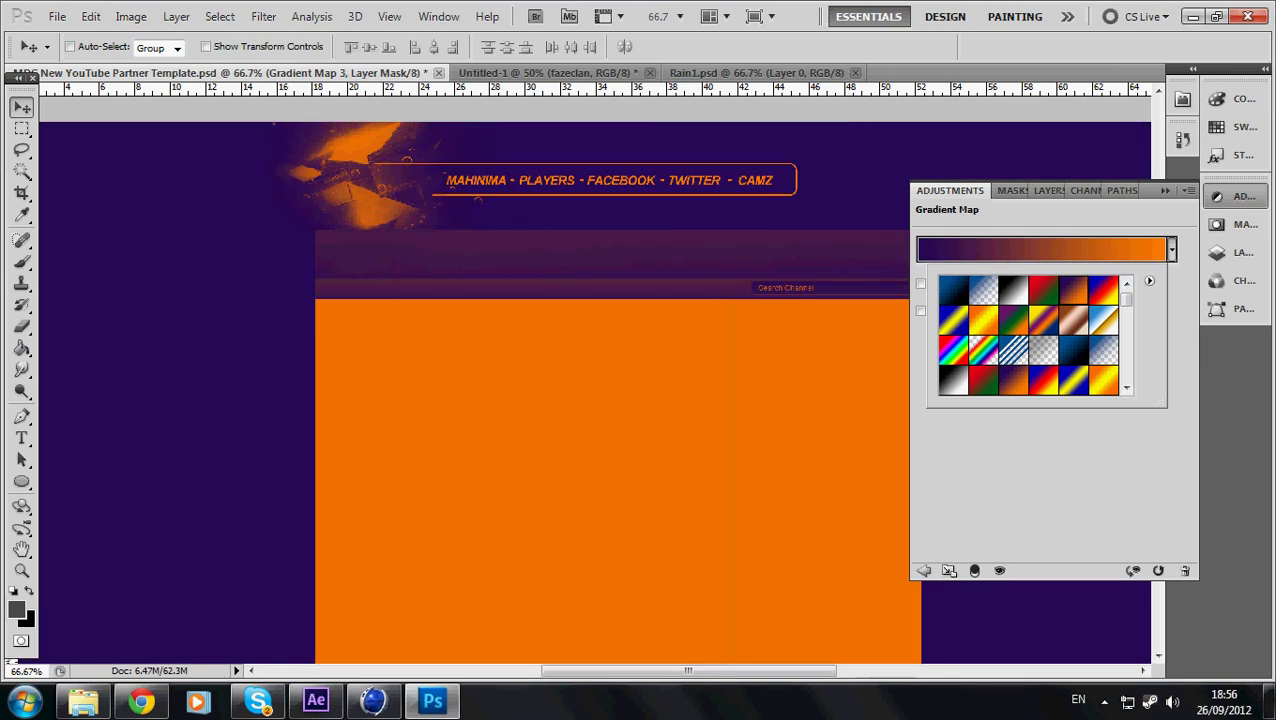
drag(1126, 298, 1126, 372)
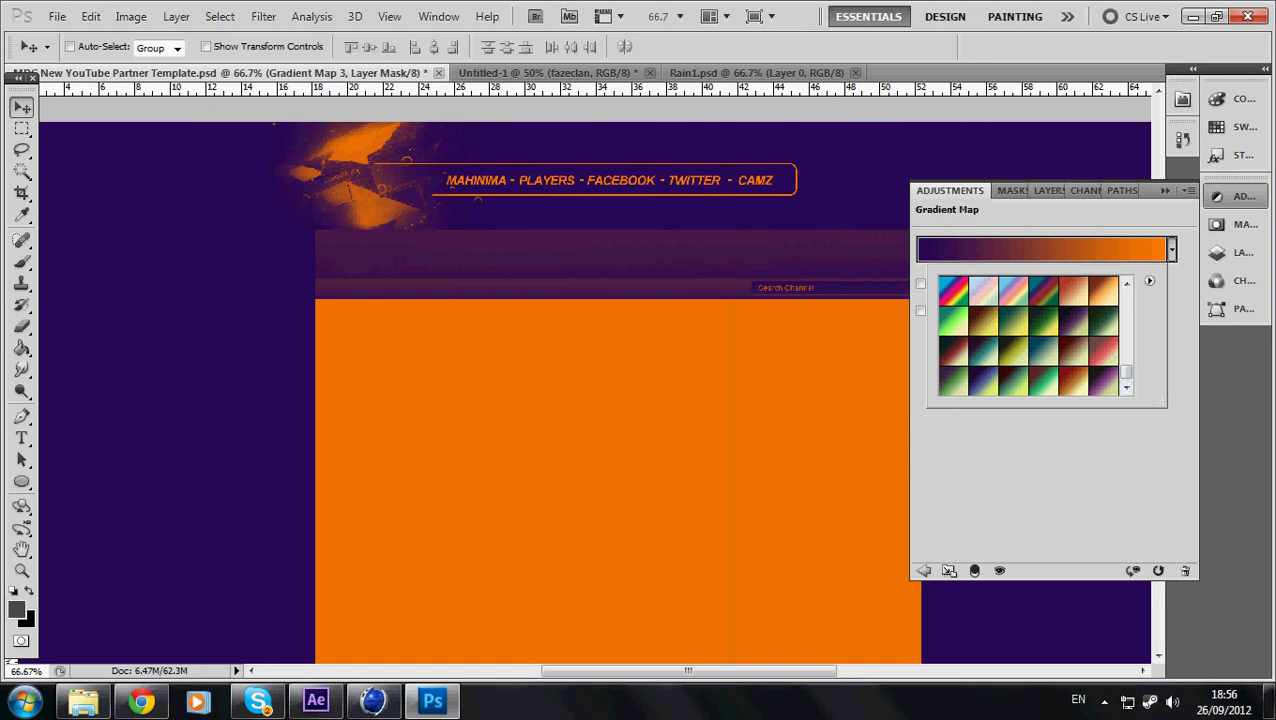
drag(1126, 372, 1126, 298)
click(1243, 252)
click(1243, 252)
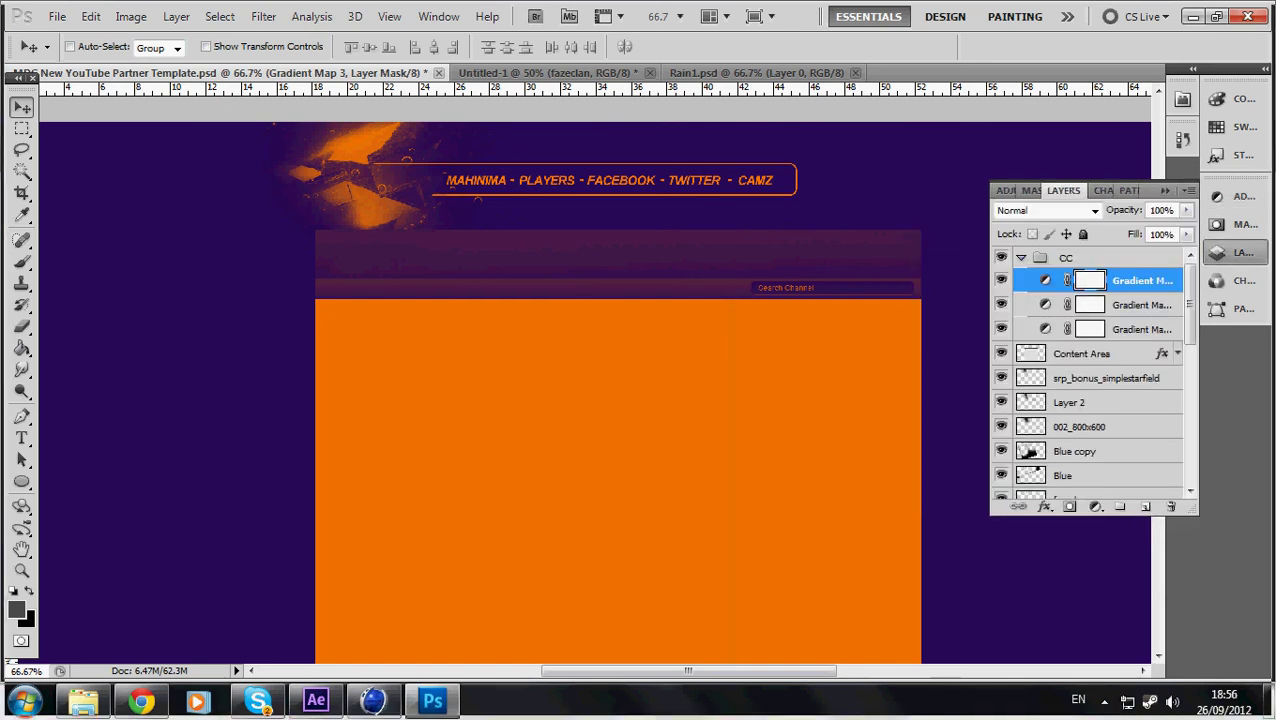
- Try the Screen blend mode on the violet-to-orange gradient map layer
click(1045, 210)
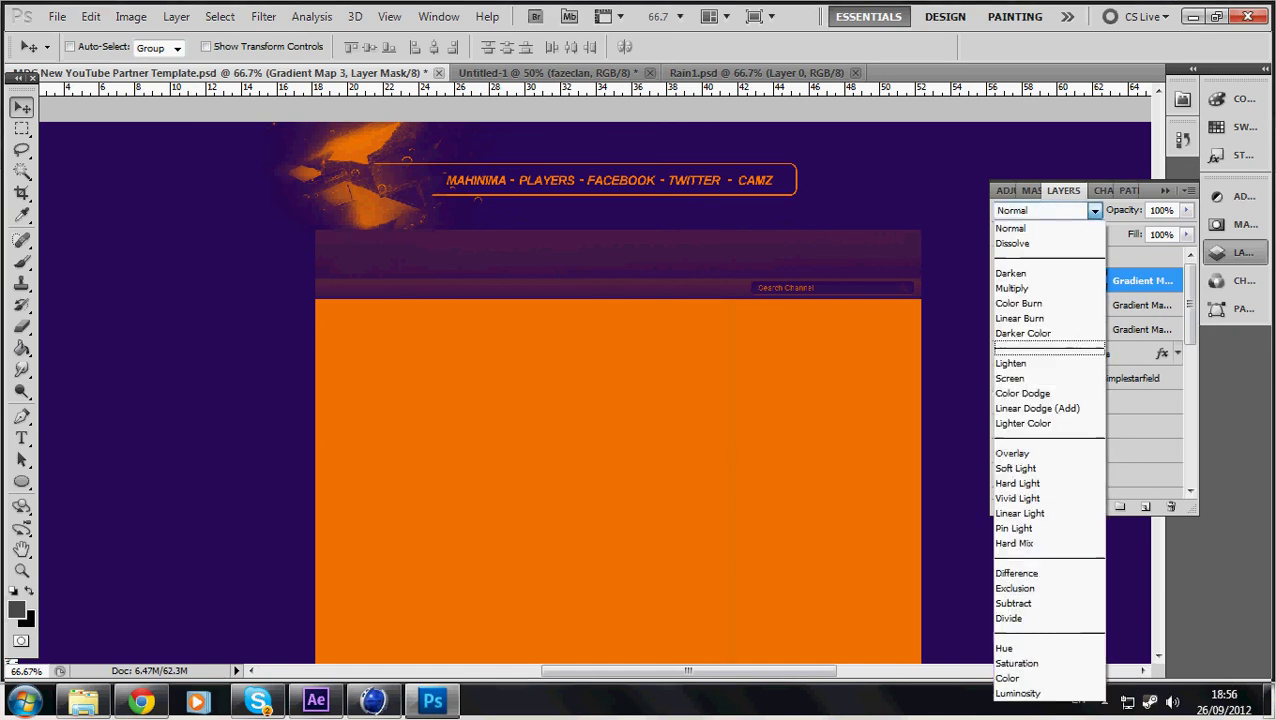
key(Escape)
click(1045, 280)
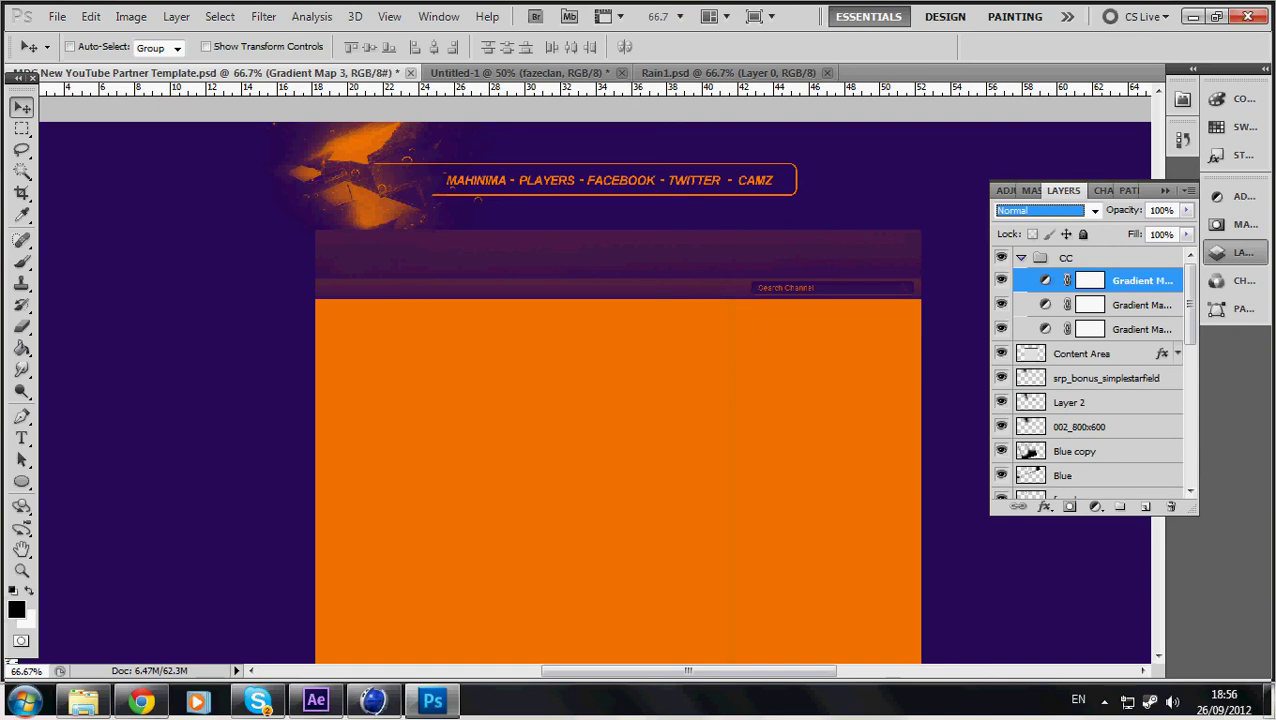
click(1095, 211)
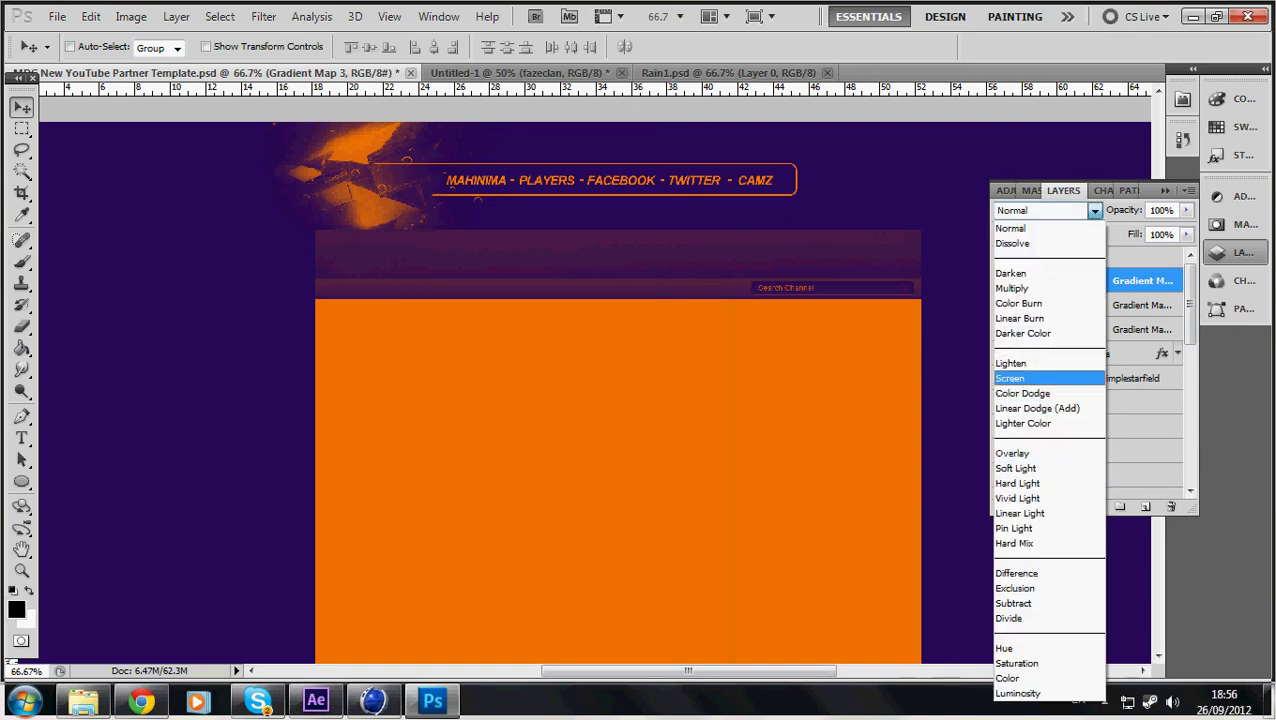
click(1048, 378)
- Return the violet-to-orange gradient map layer to Normal blend mode and set its opacity to 15%
click(1095, 211)
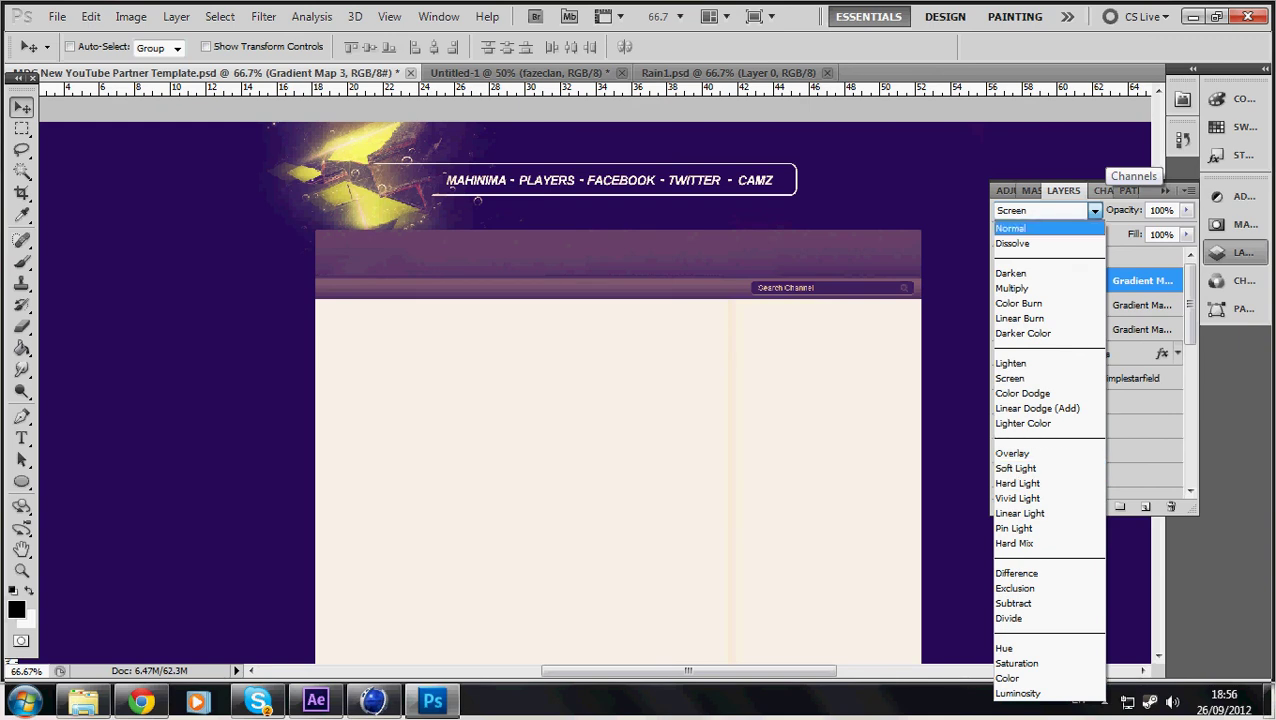
click(1048, 228)
double_click(1161, 210)
text(25)
key(Return)
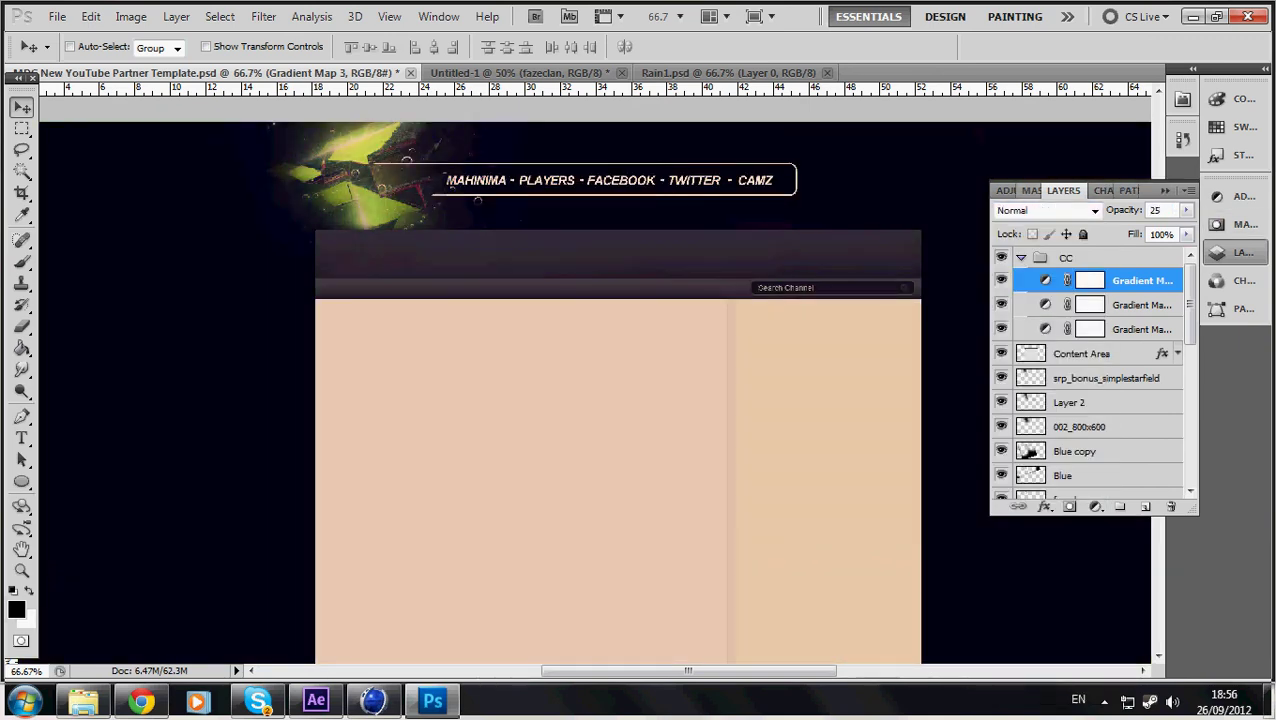
text(15)
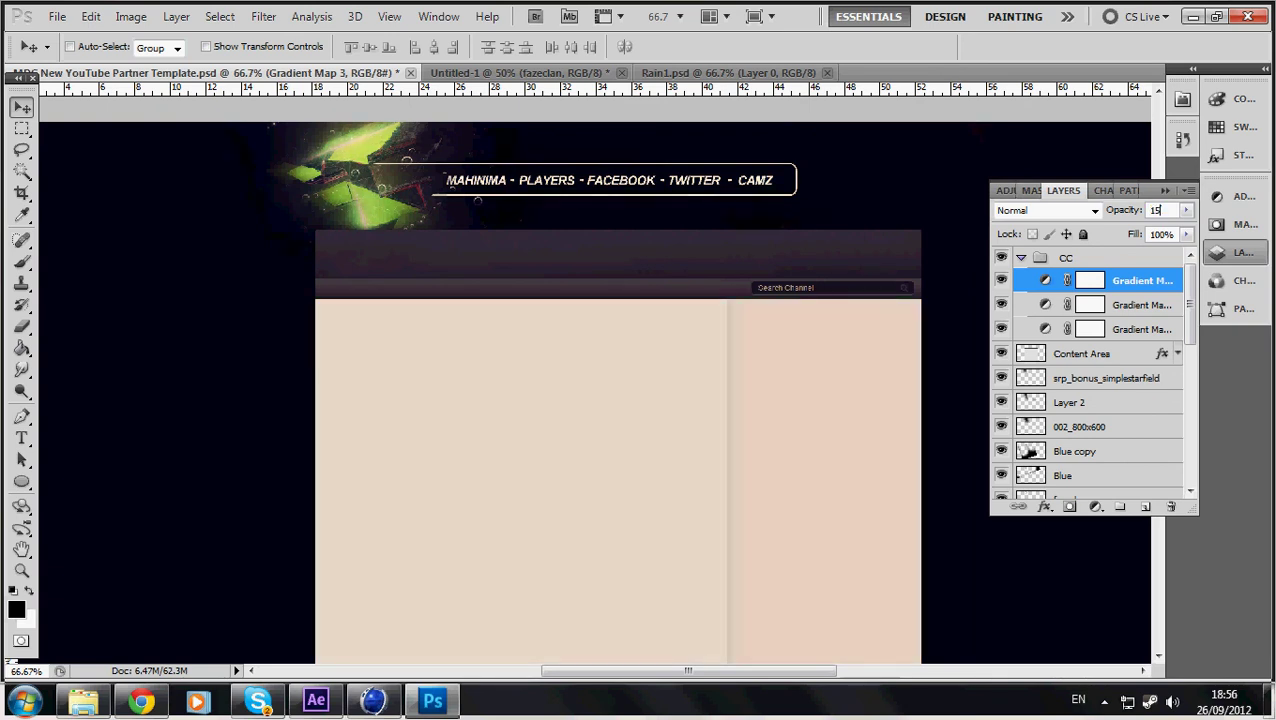
key(Return)
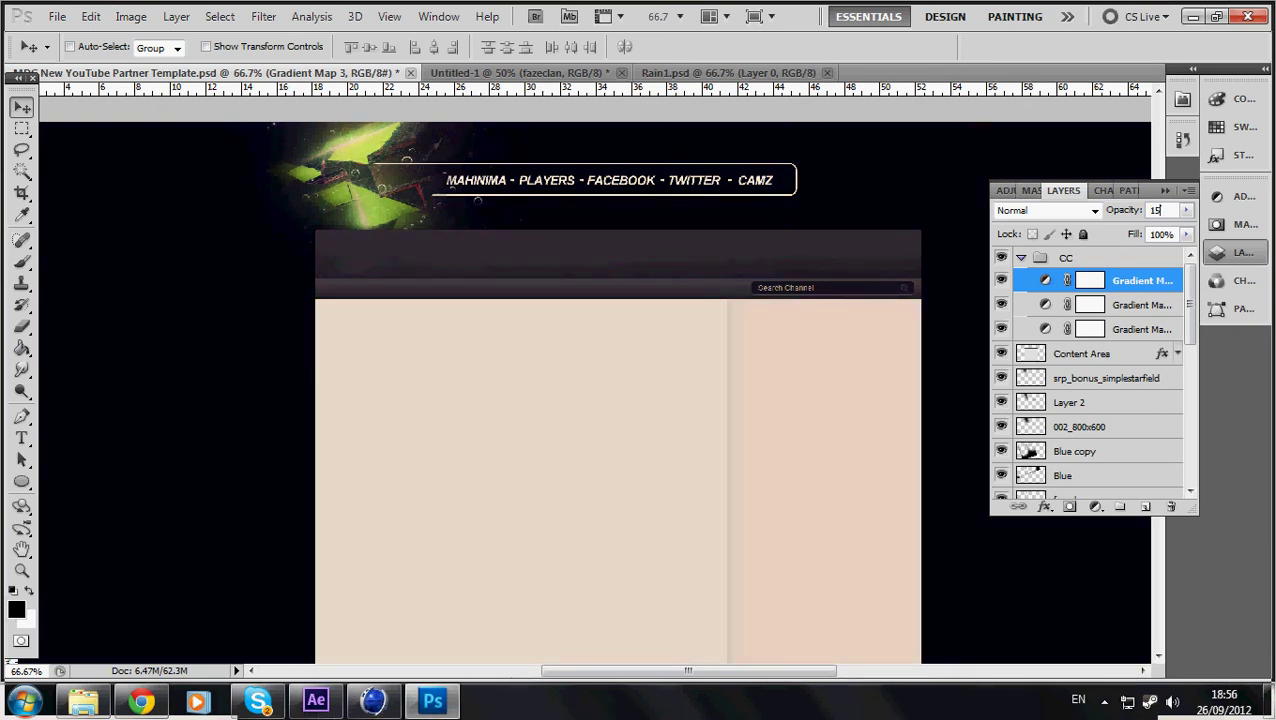
- Add a Curves adjustment layer above the gradient maps, raising the highlights and lowering the shadows into an S-curve
click(1095, 507)
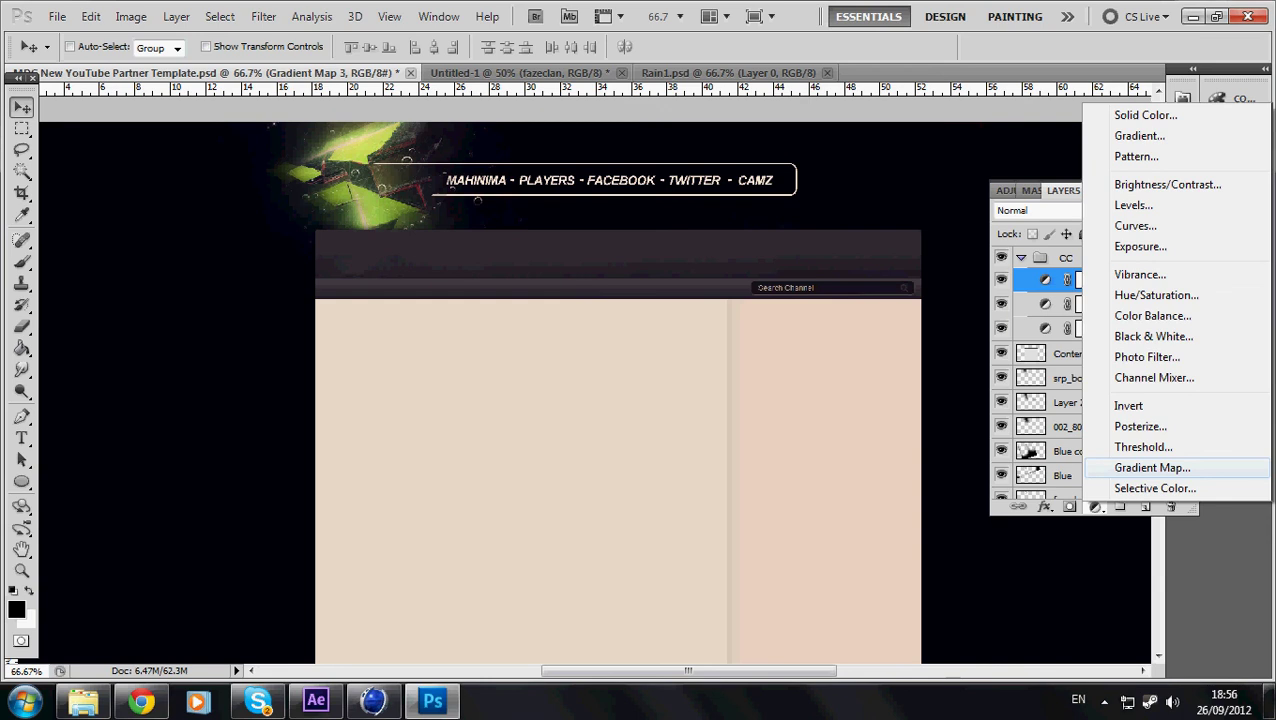
click(1135, 225)
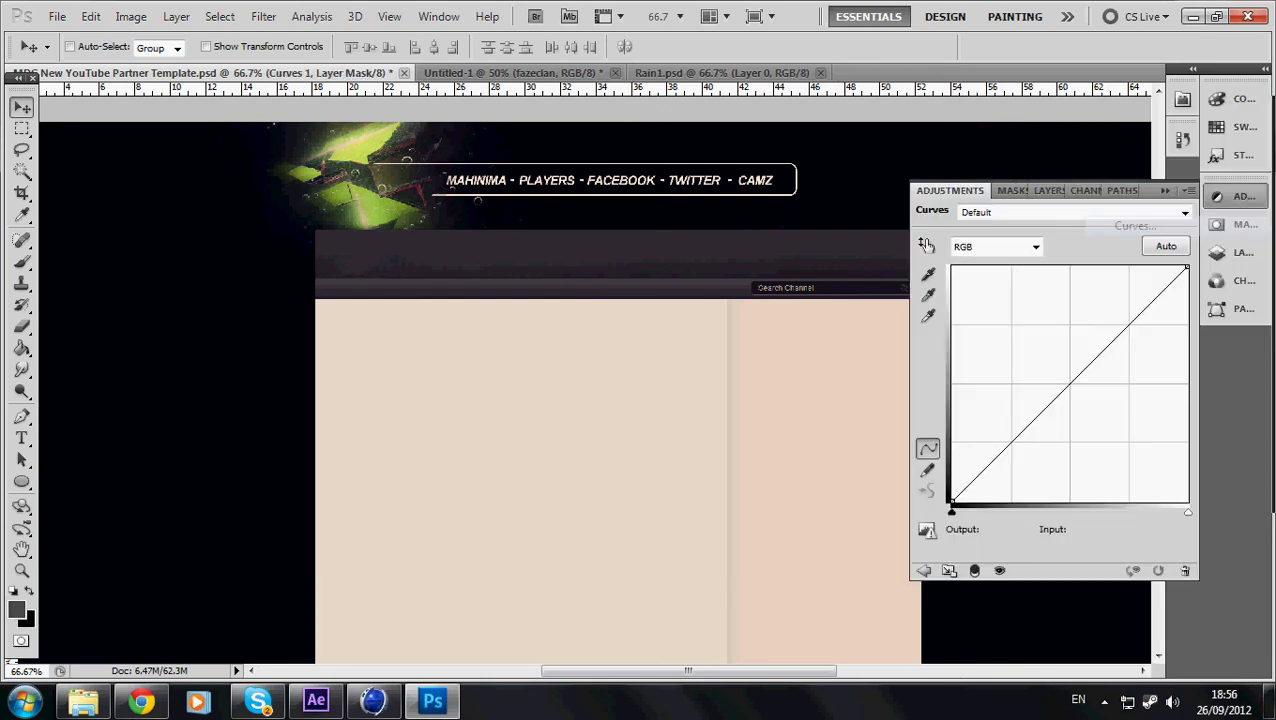
drag(1122, 334, 1118, 317)
drag(1015, 428, 1039, 428)
key(F7)
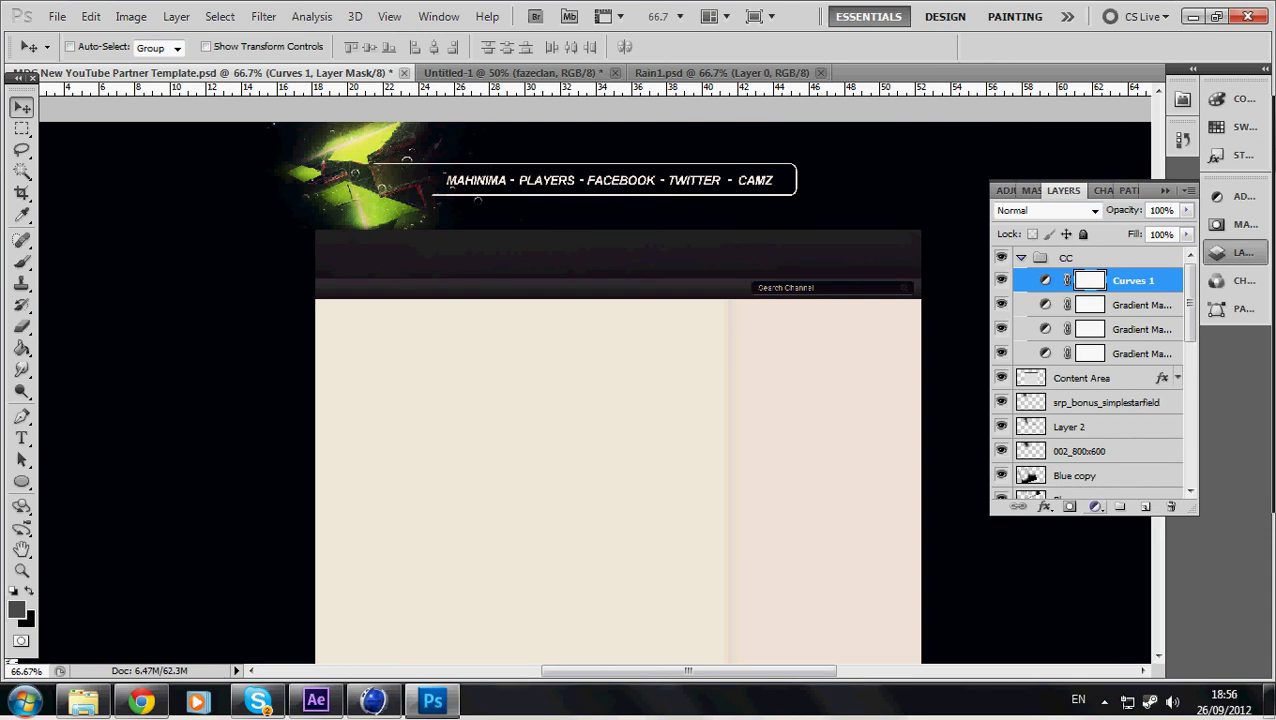
- Add a Black & White adjustment layer above the Curves layer with Reds at 221 and Greens at 237, and adjust the blue and cyan tones
click(1095, 507)
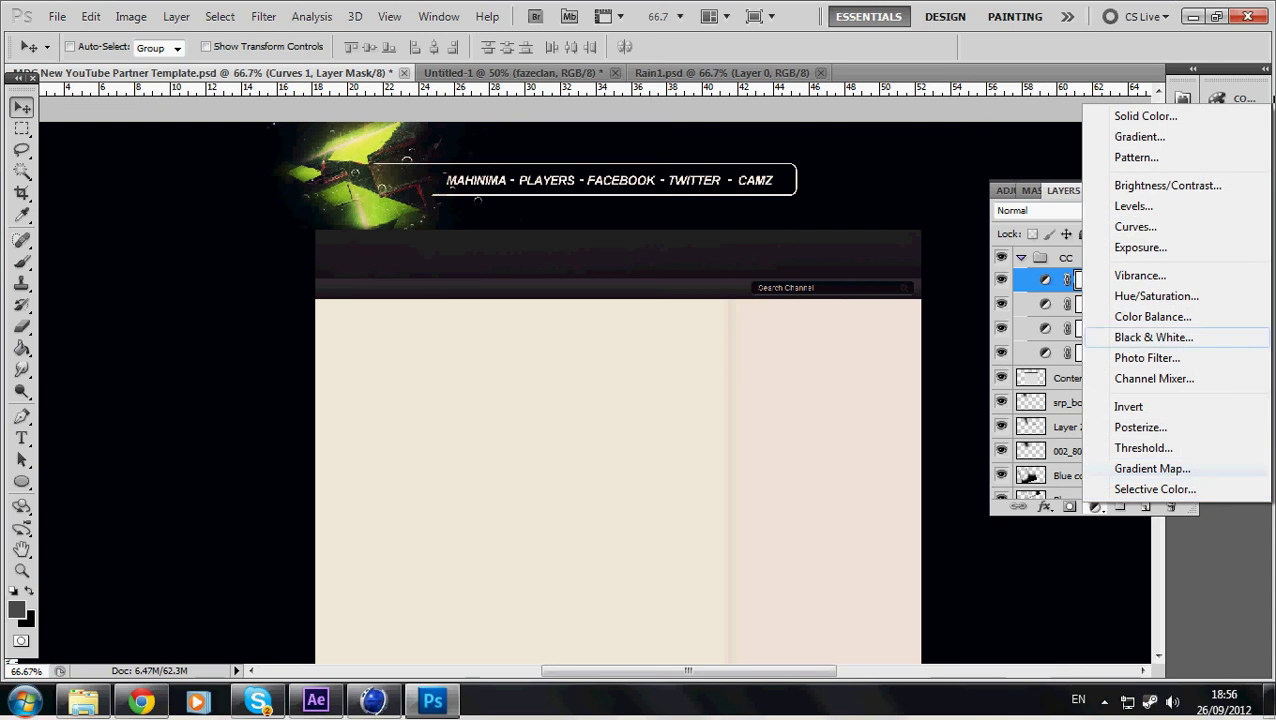
click(1153, 337)
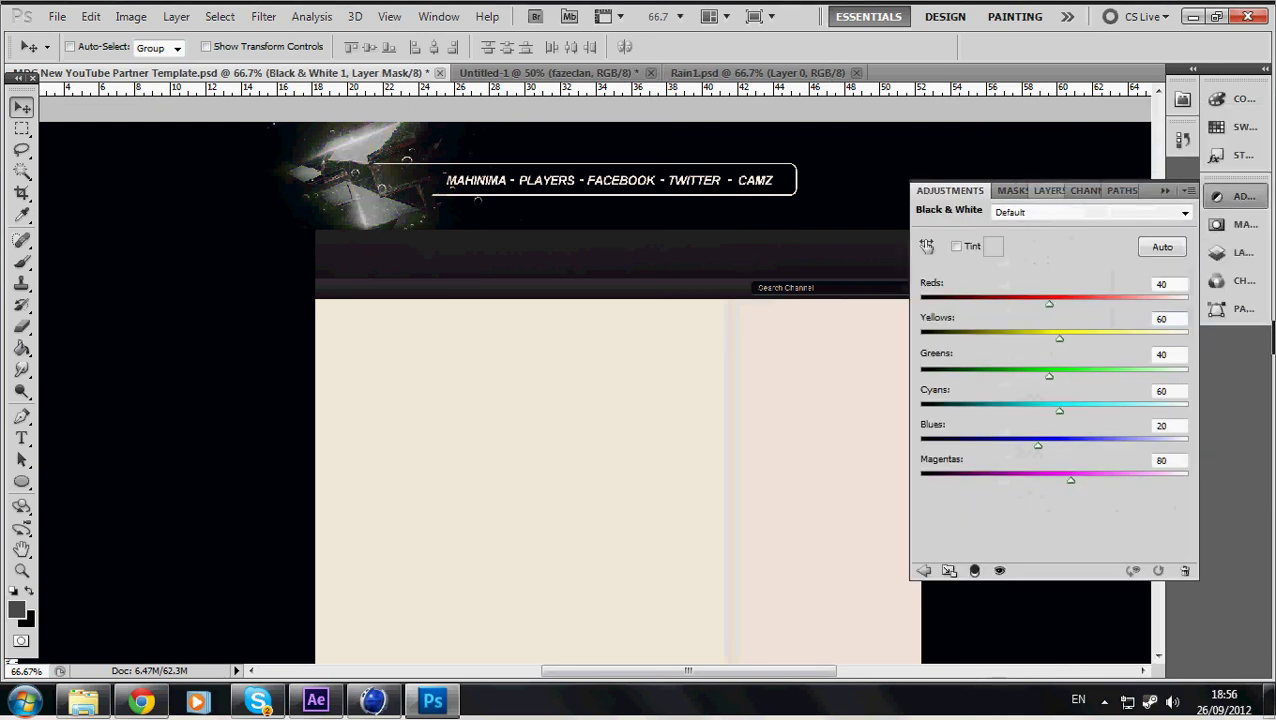
drag(1049, 303, 1148, 303)
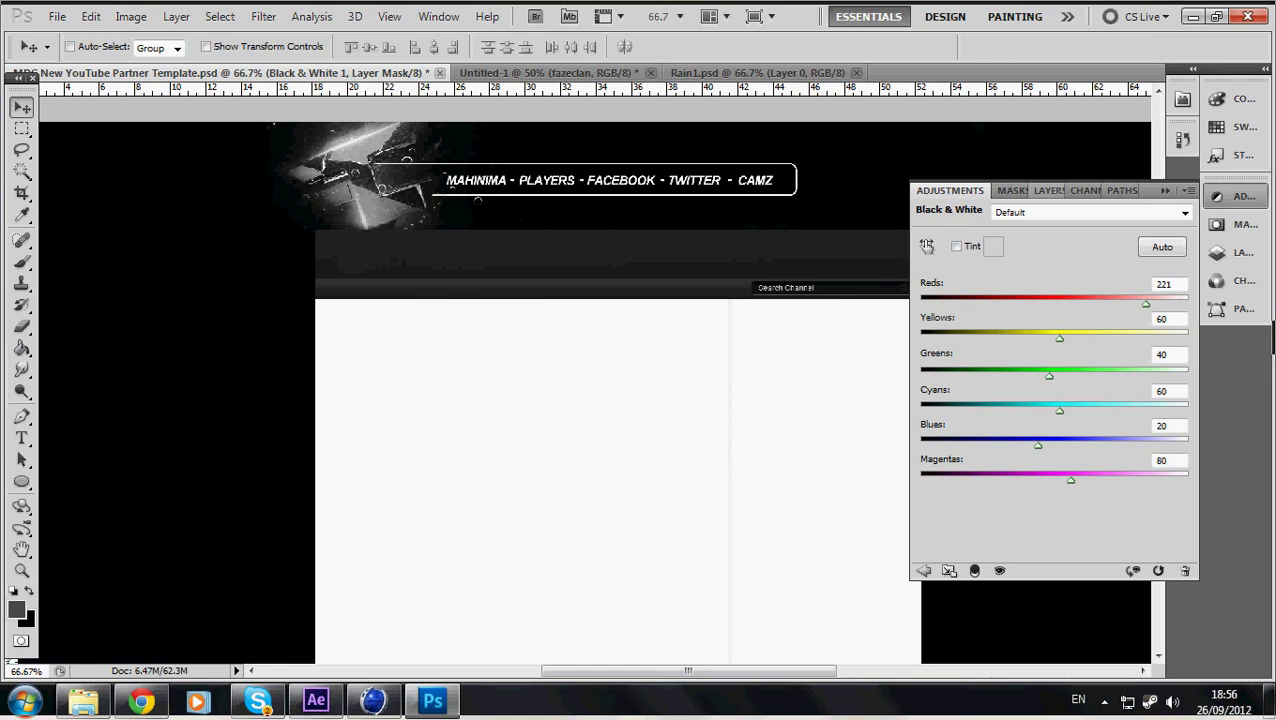
drag(1049, 376, 1152, 376)
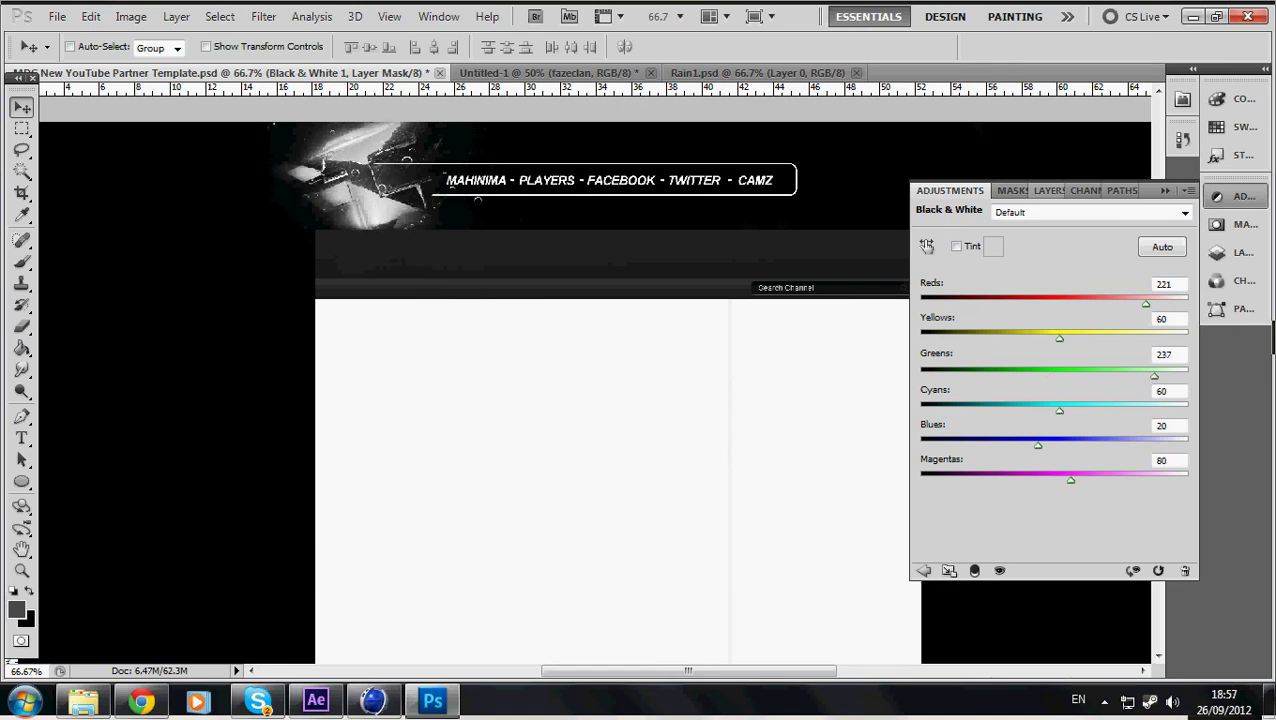
drag(1038, 445, 1048, 481)
drag(1059, 410, 1086, 410)
key(F7)
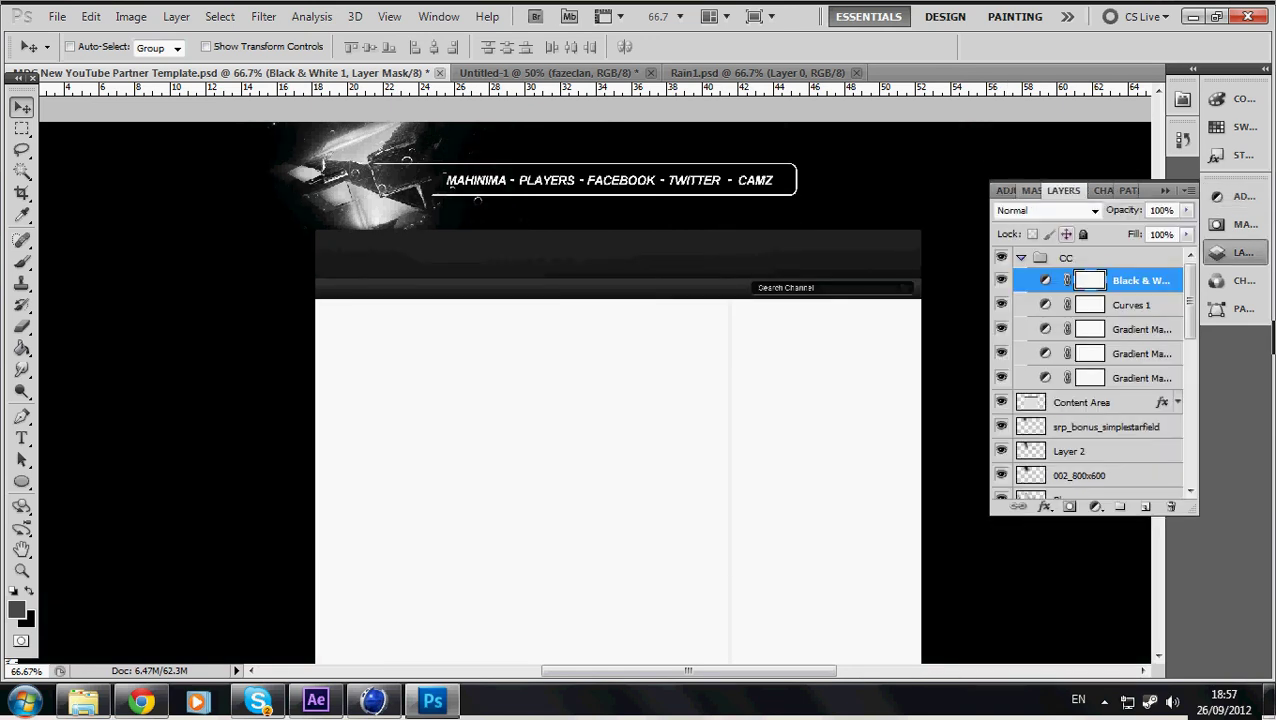
- Set the Black & White adjustment layer to Soft Light blend mode at 25% opacity
click(1047, 210)
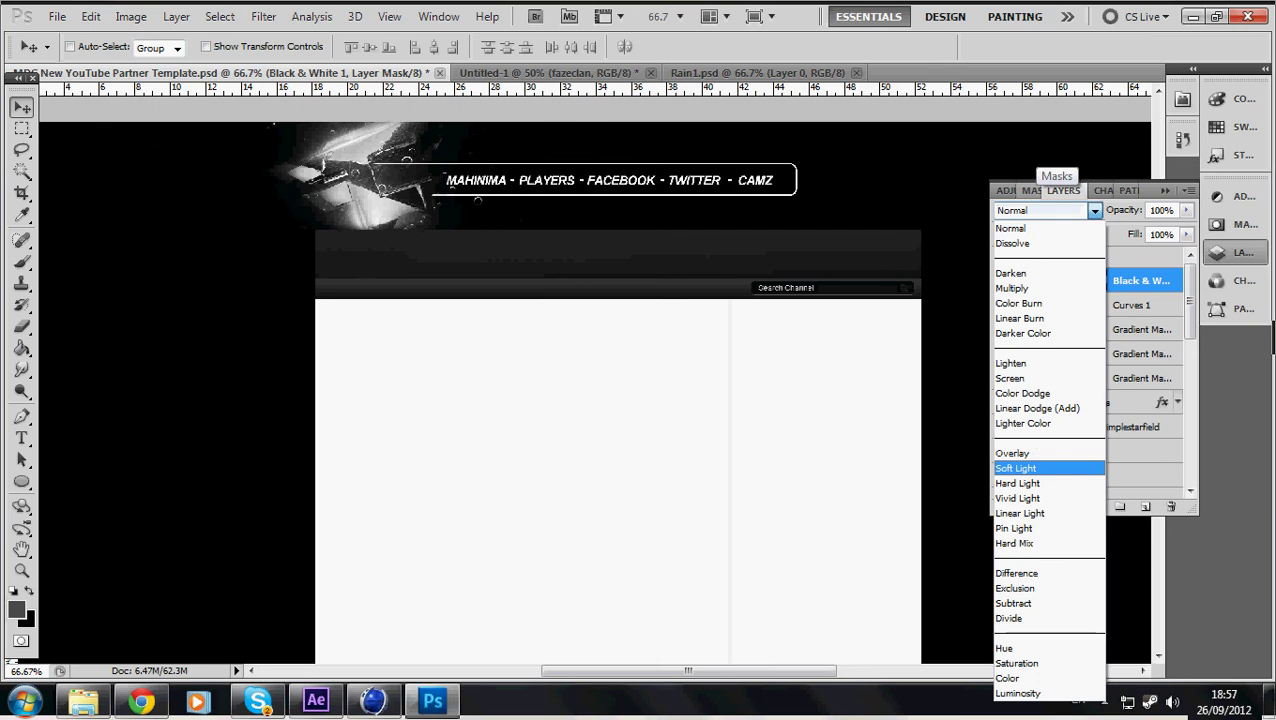
click(1015, 310)
drag(1172, 210, 1146, 210)
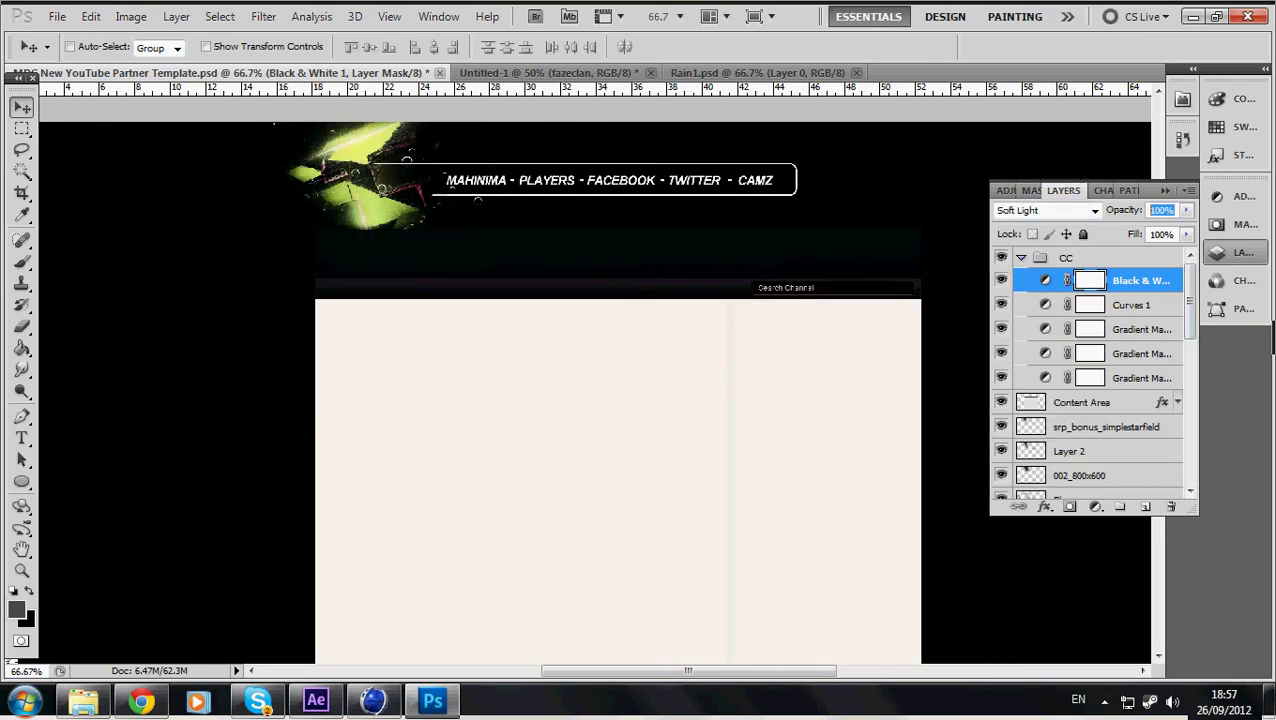
text(25)
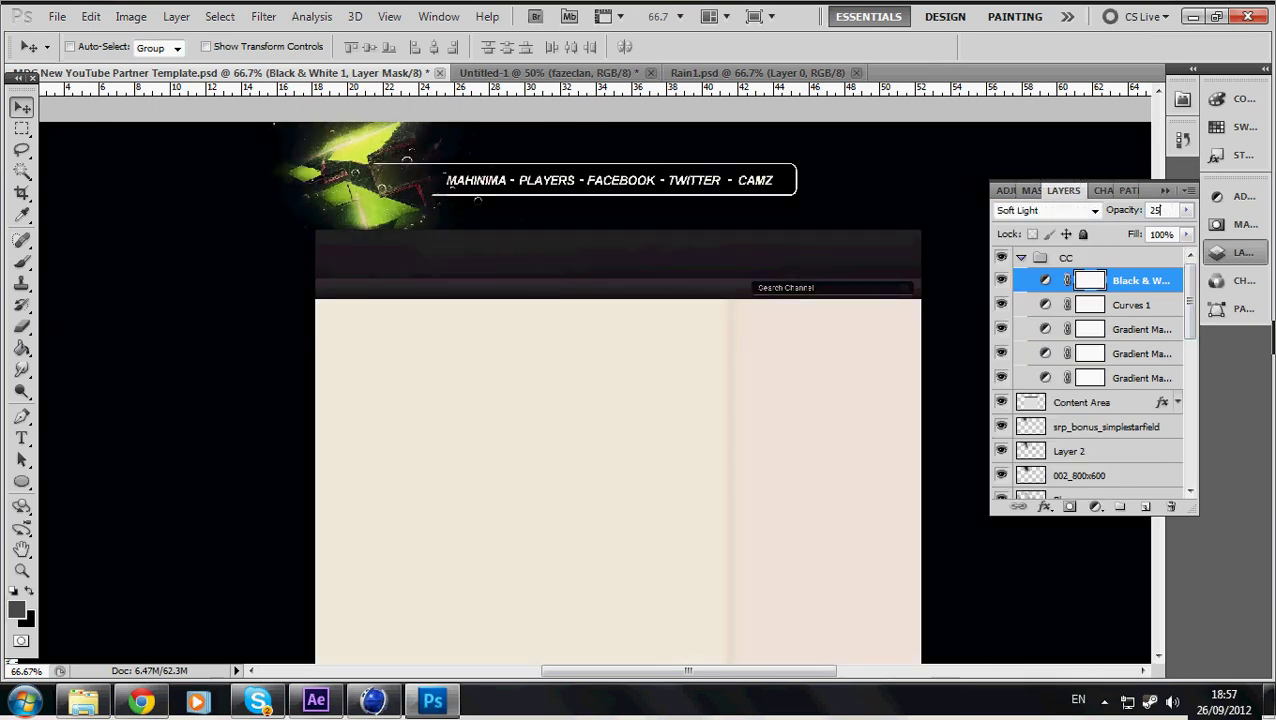
- Give the CAMZ text layer a black-to-white Gradient Overlay in Multiply blend mode with reduced opacity
scroll(1100, 337, down, 10)
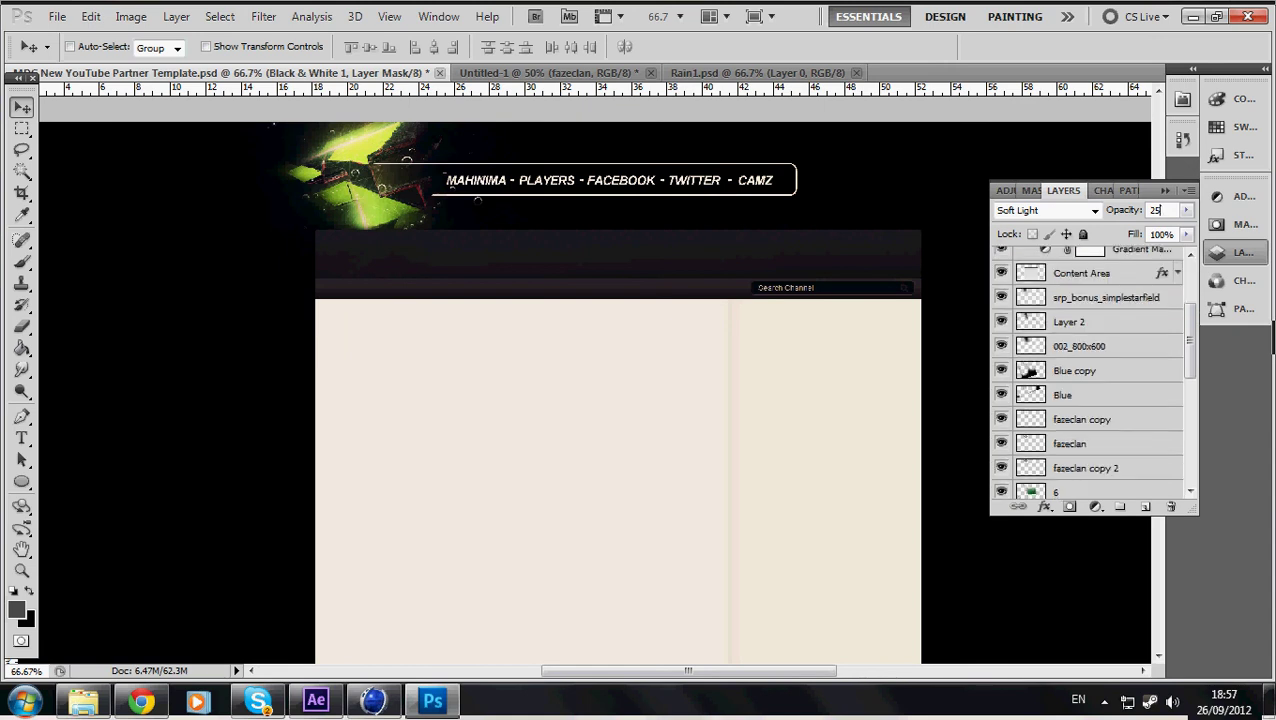
click(1100, 337)
right_click(1060, 337)
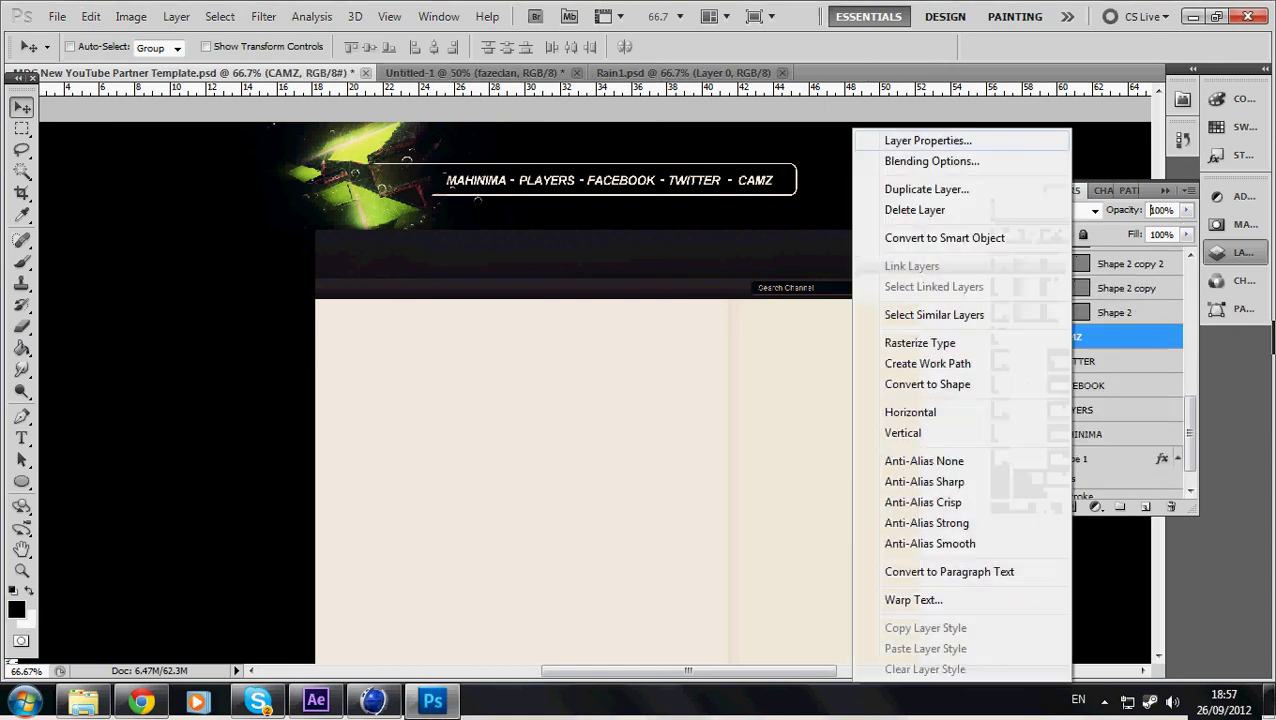
click(1140, 162)
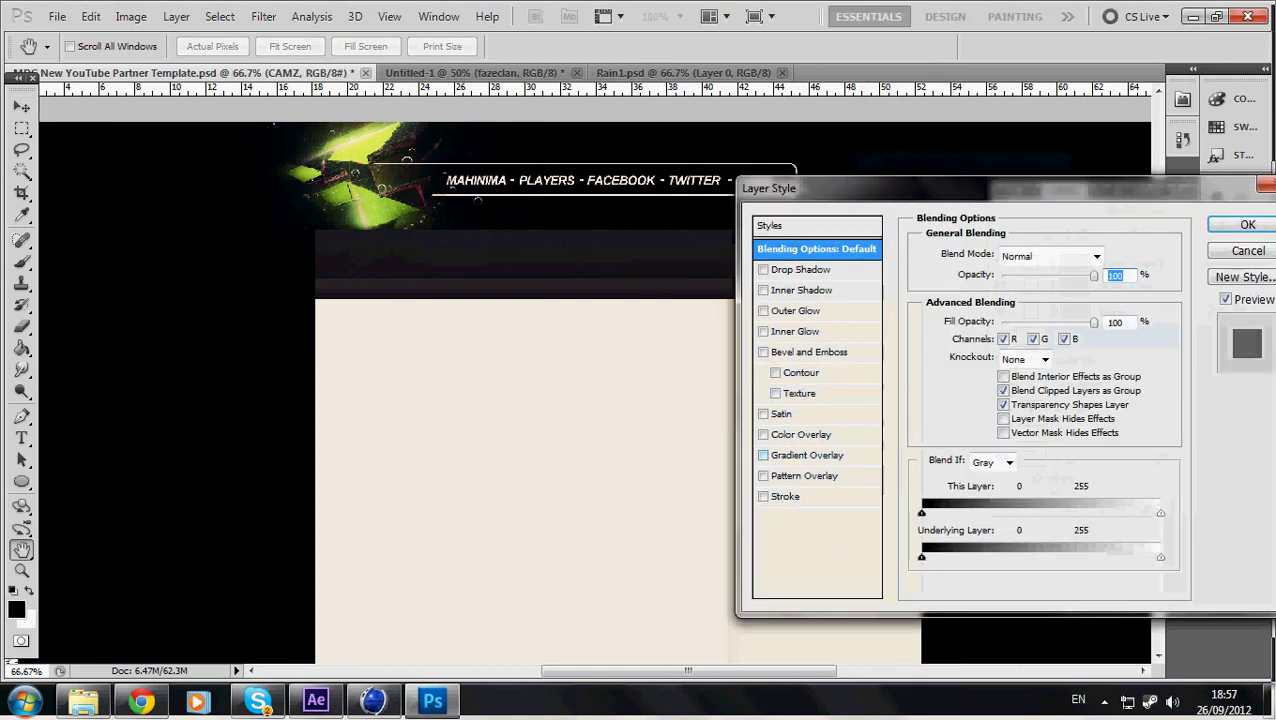
click(763, 455)
click(807, 455)
drag(800, 188, 559, 278)
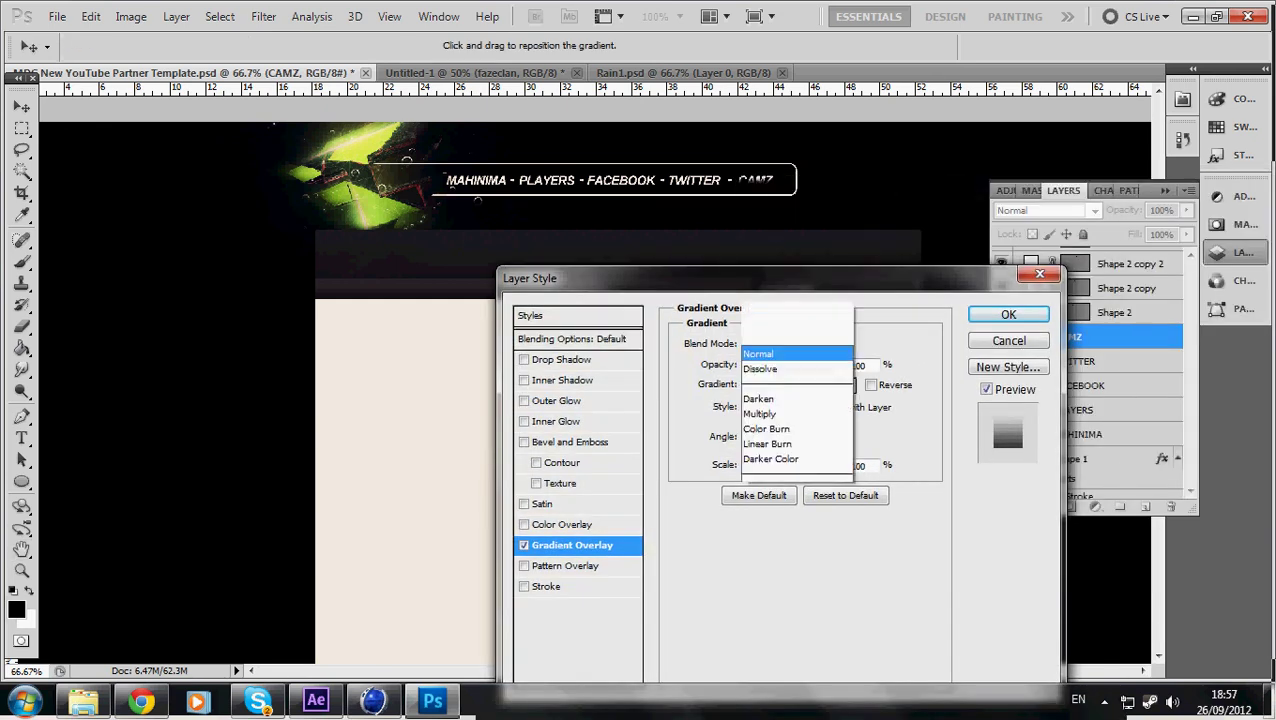
click(794, 346)
click(759, 68)
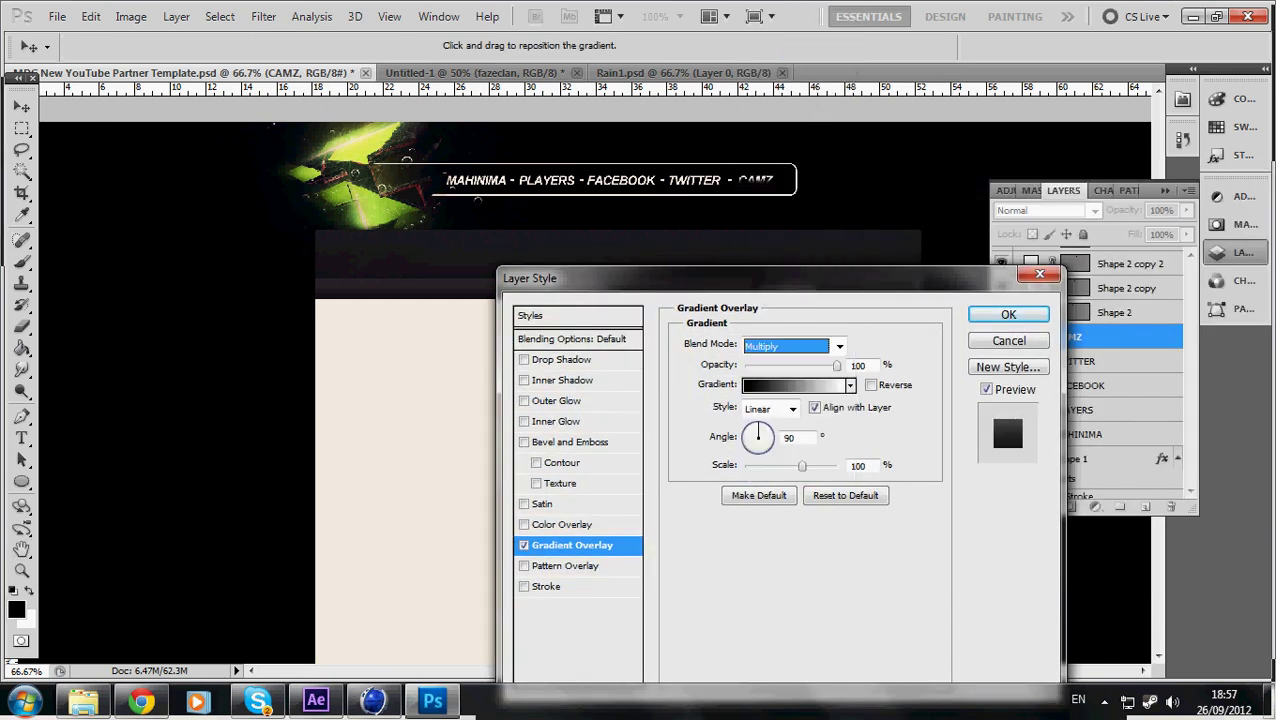
drag(840, 366, 809, 366)
key(Return)
- Copy the CAMZ layer style to the TWITTER, FACEBOOK, PLAYERS and MAHINIMA text layers
right_click(1090, 337)
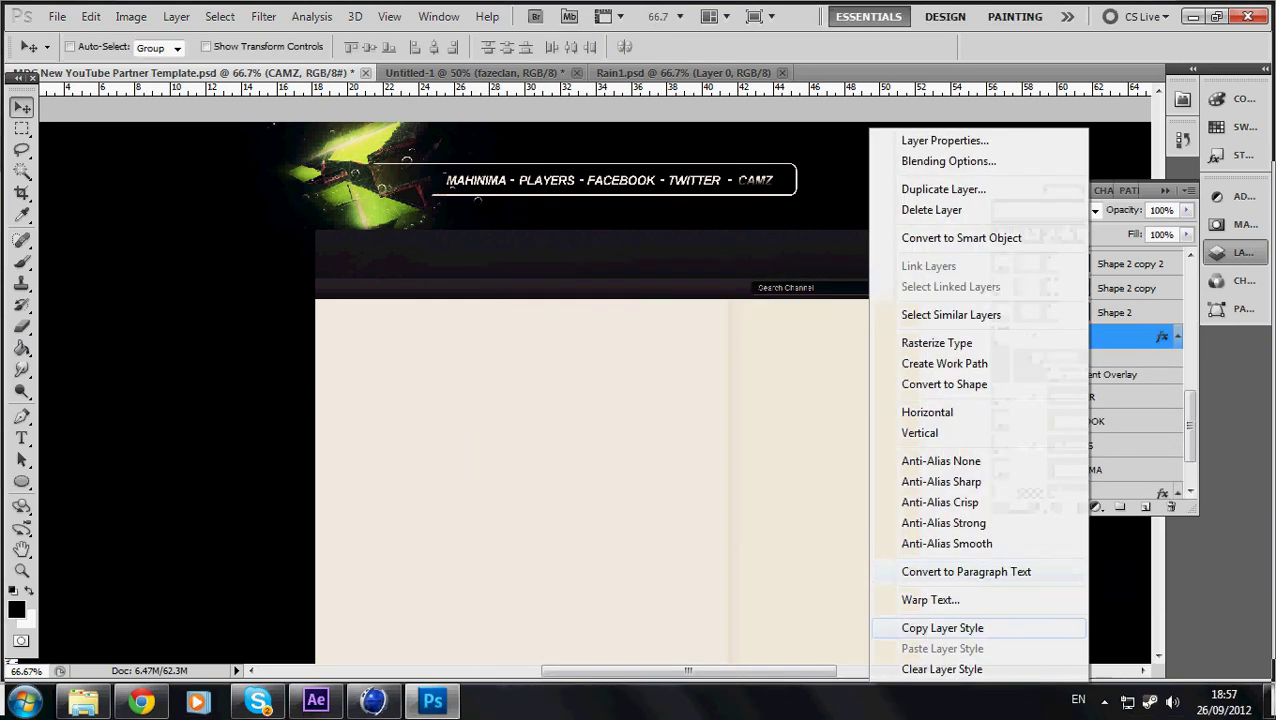
click(942, 627)
right_click(1090, 396)
click(900, 648)
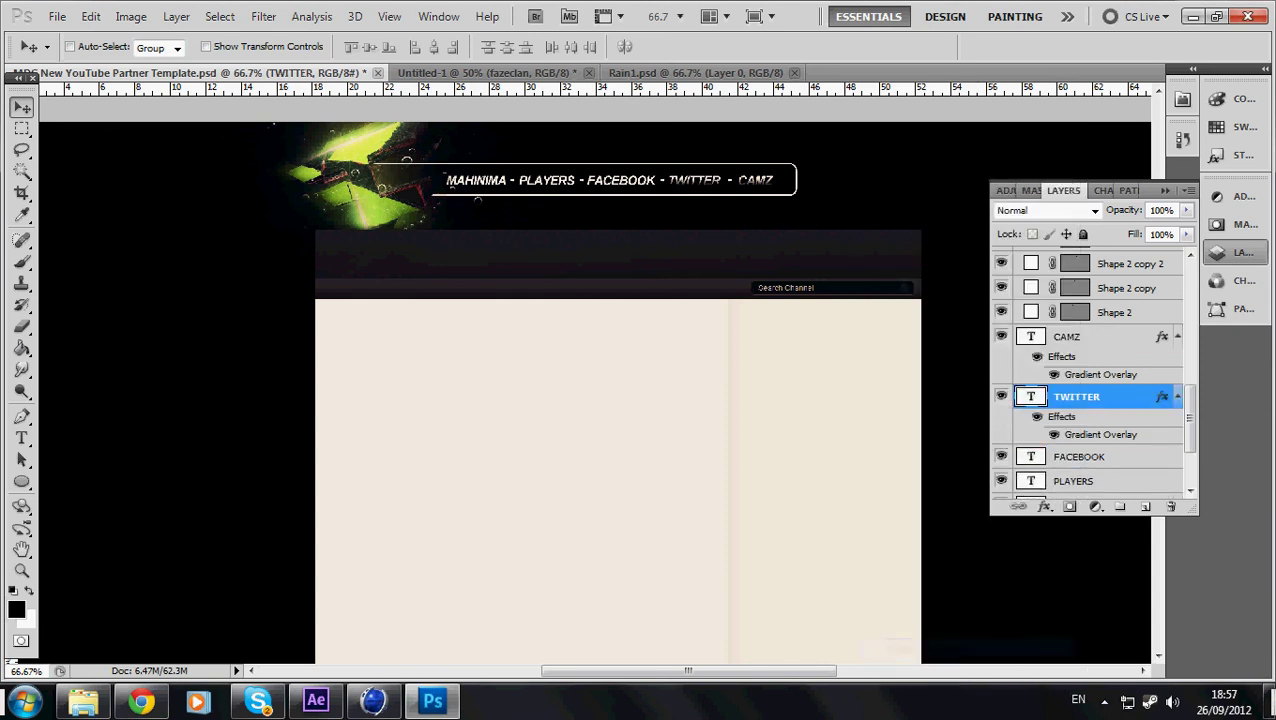
right_click(1085, 456)
click(900, 646)
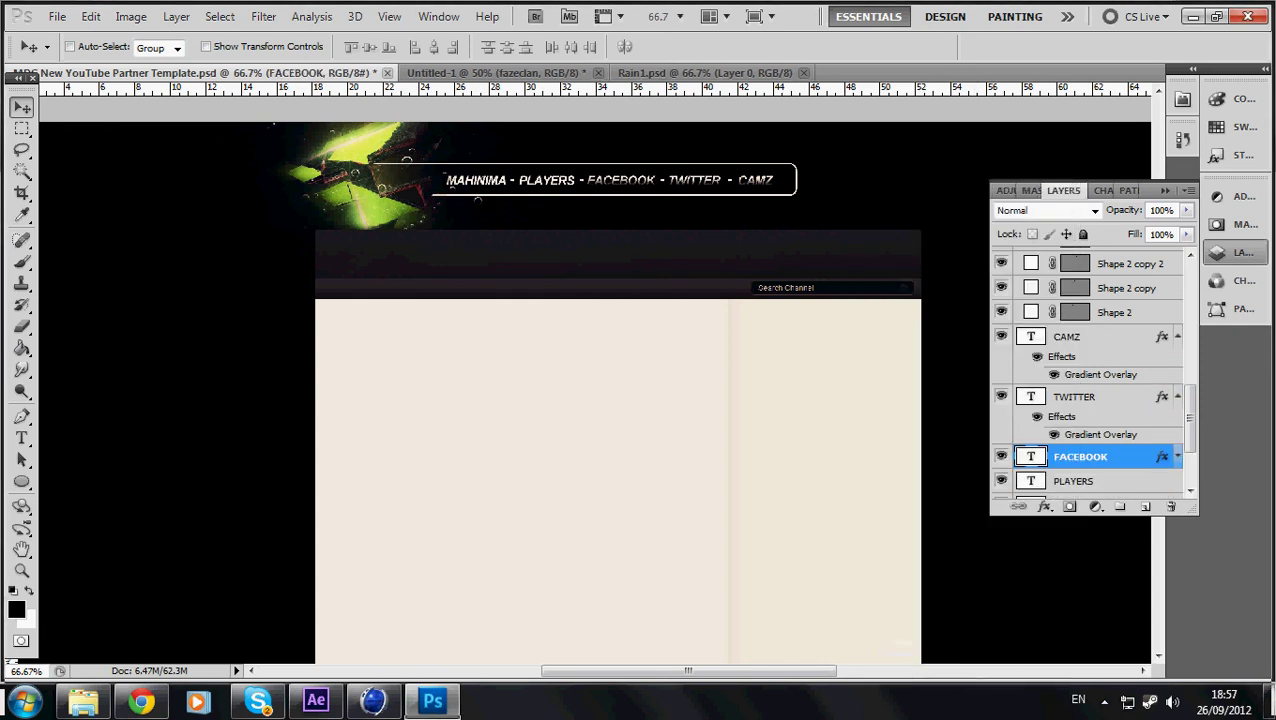
right_click(1090, 409)
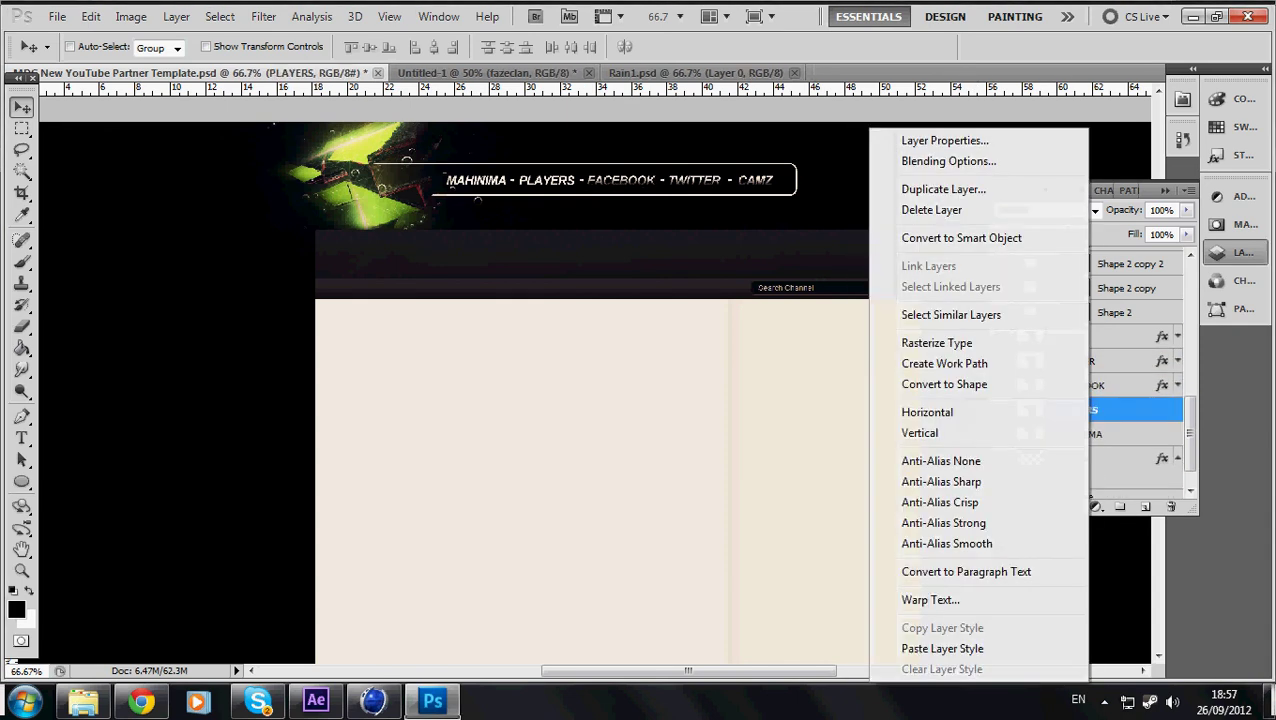
click(930, 648)
right_click(1085, 469)
click(930, 648)
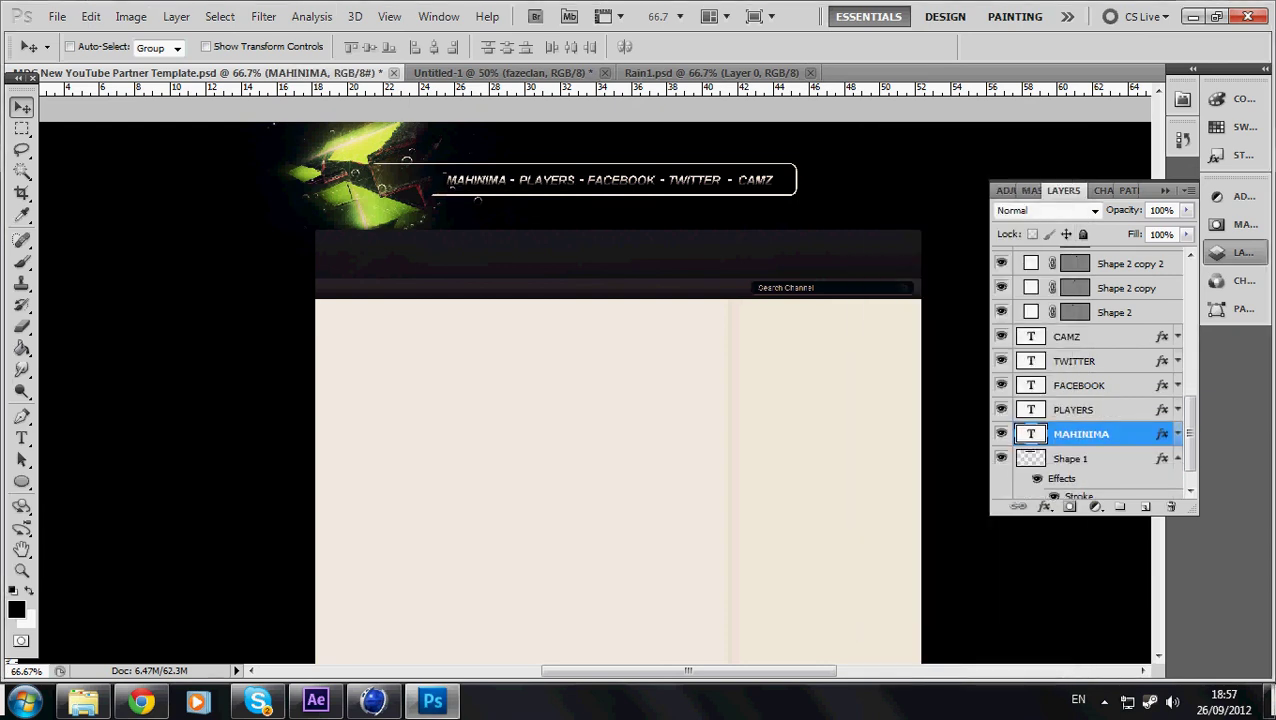
- Add a Gradient Map adjustment layer above the Black & White layer in the CC group, using the dark blue-to-pale yellow preset
drag(1189, 432, 1189, 300)
click(1100, 258)
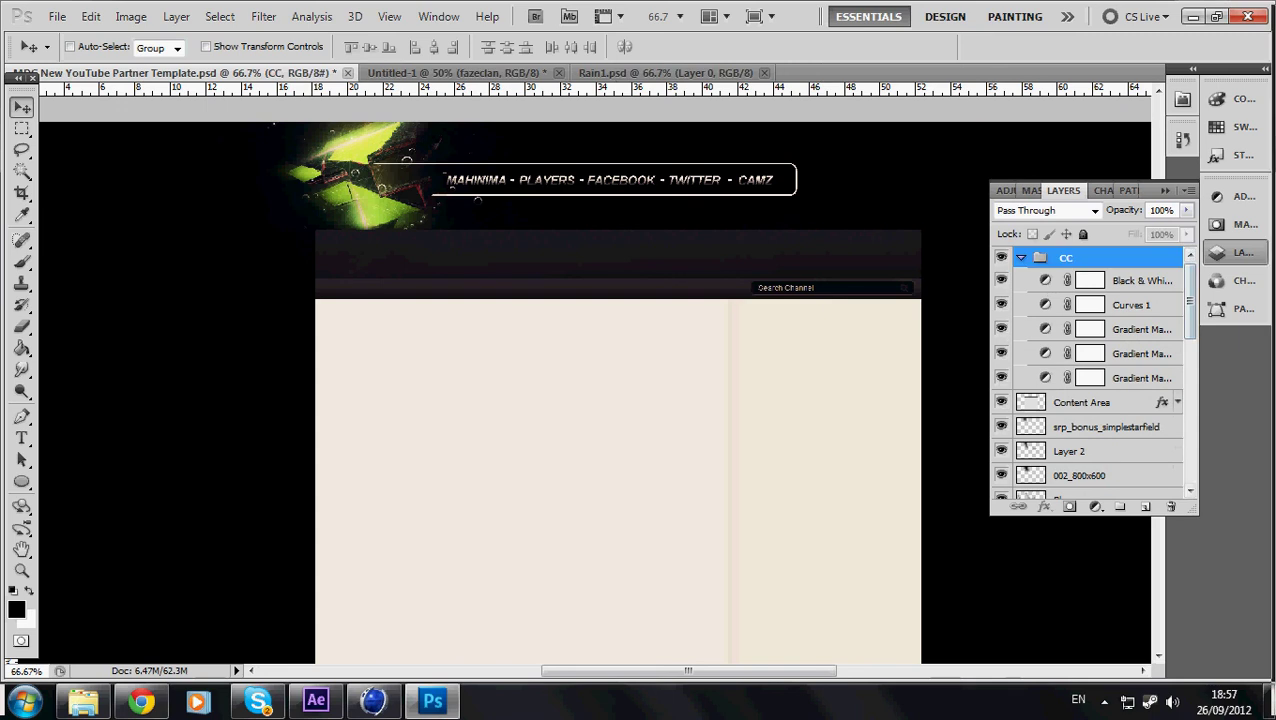
click(1140, 280)
click(1095, 506)
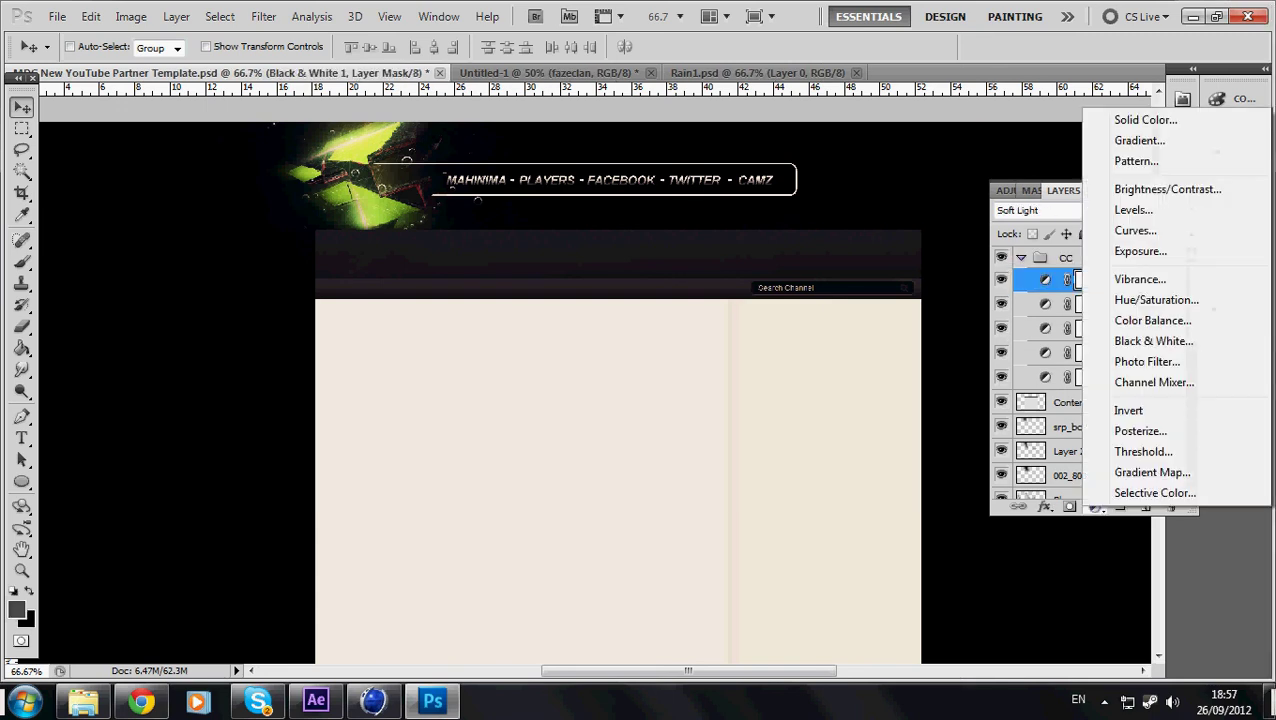
click(1125, 474)
click(1171, 249)
drag(1126, 298, 1126, 373)
click(953, 290)
click(1126, 350)
click(1013, 351)
click(1043, 321)
click(1043, 351)
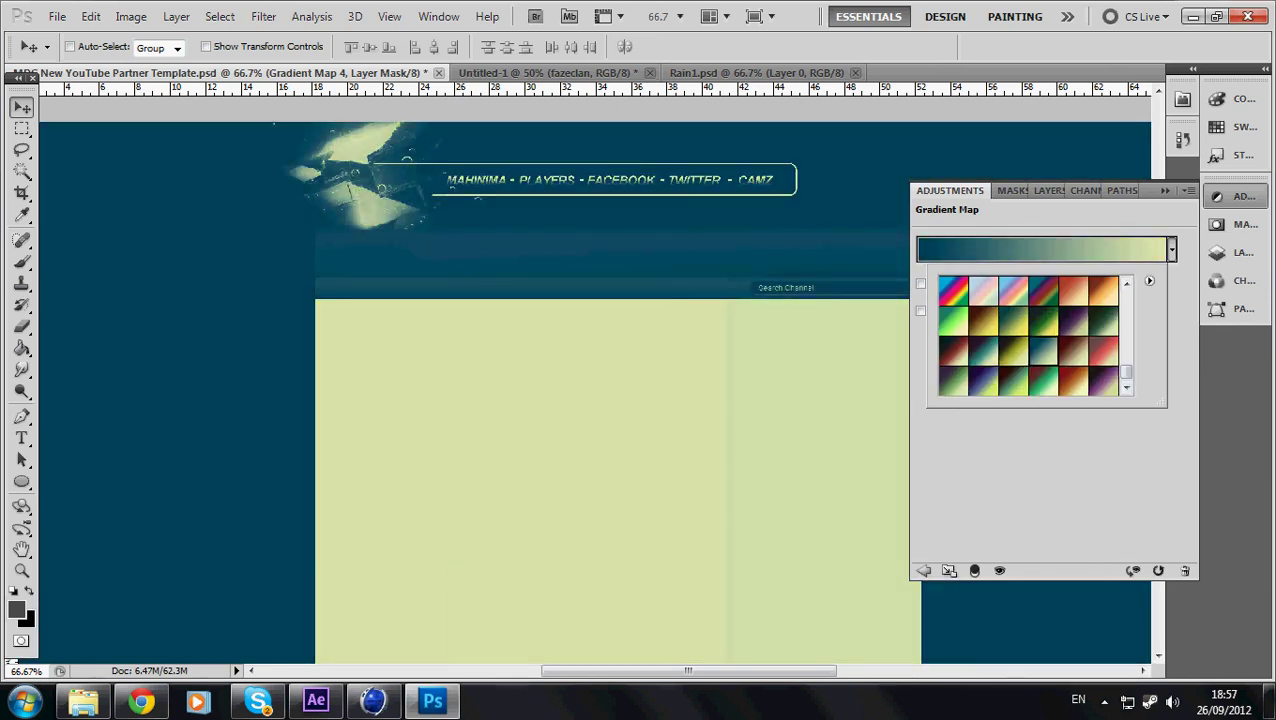
- Set the dark blue-to-pale yellow gradient map layer to Screen blend mode at 10% opacity
click(1048, 190)
click(1045, 210)
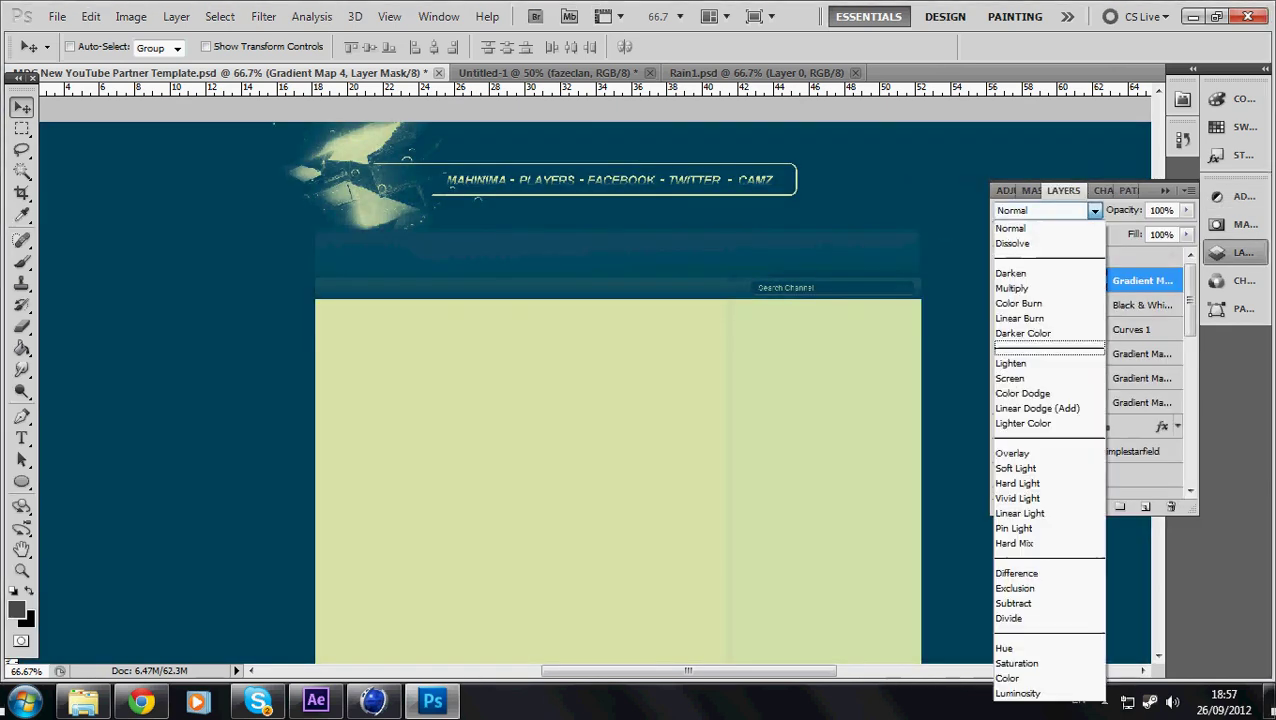
click(1015, 468)
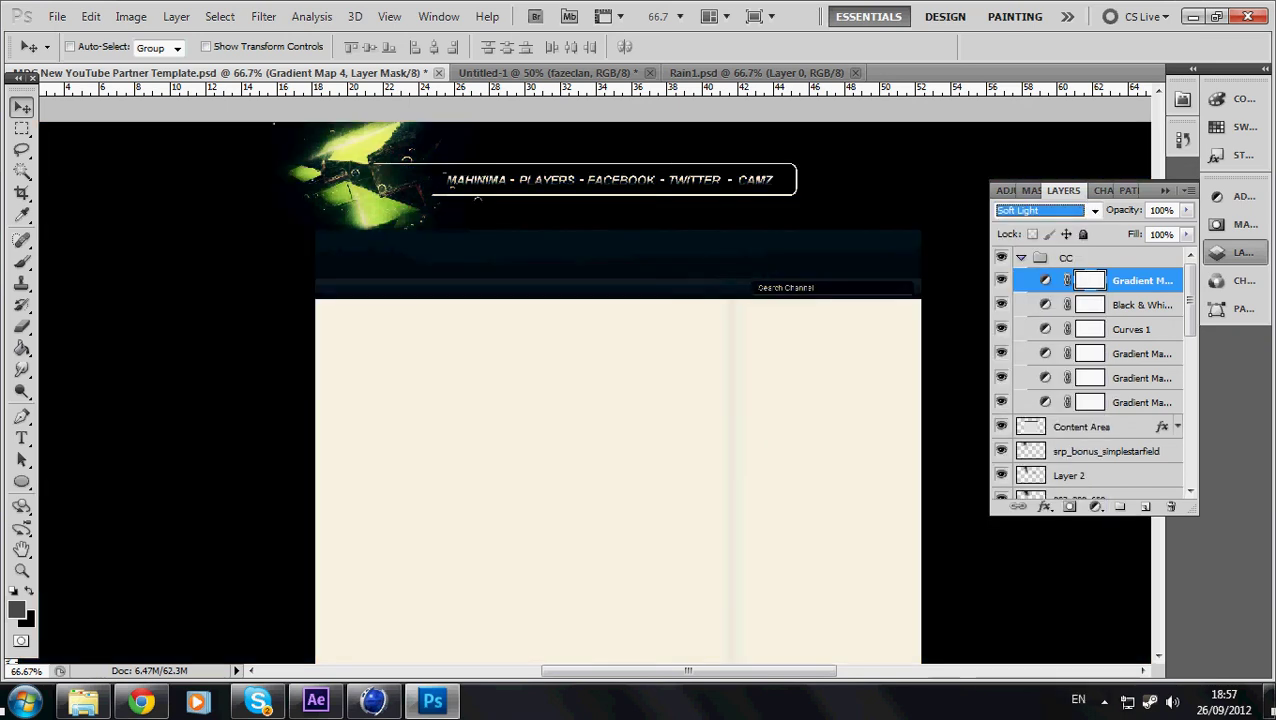
click(1045, 210)
click(1020, 378)
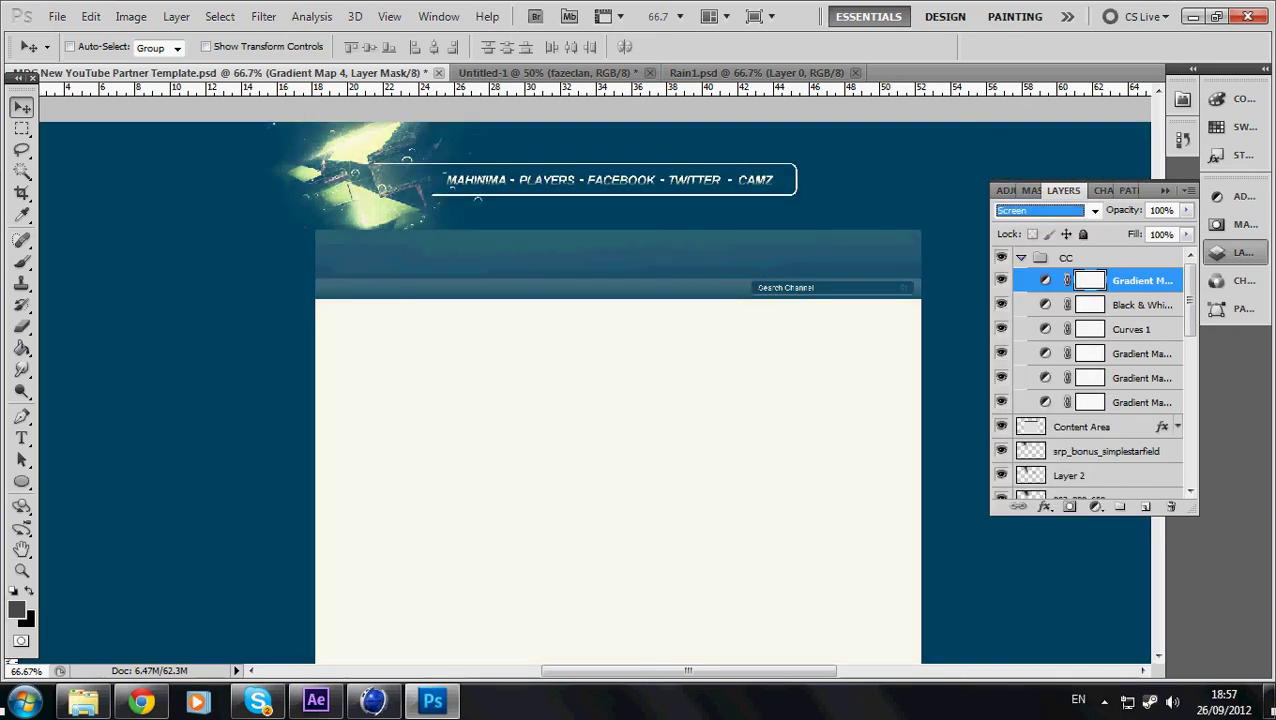
drag(1174, 210, 1100, 192)
text(10)
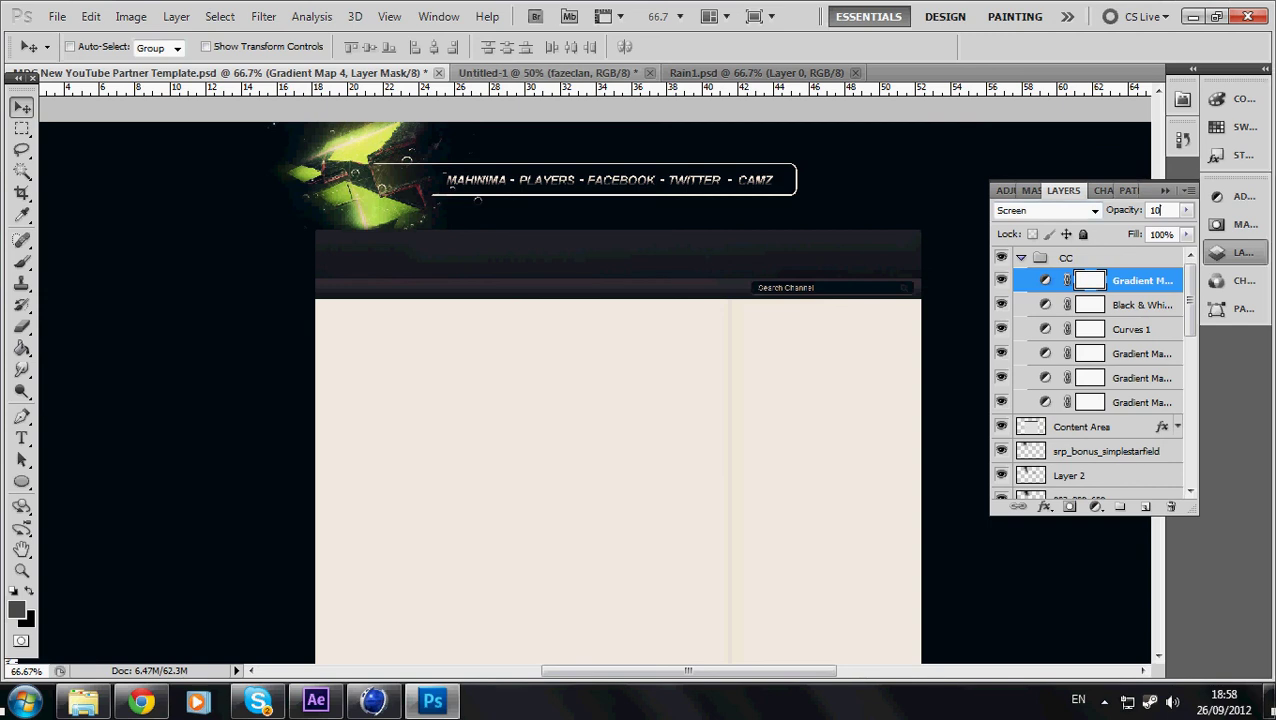
- Set up a soft round black brush with a size of 226 px and 0% hardness
click(1164, 190)
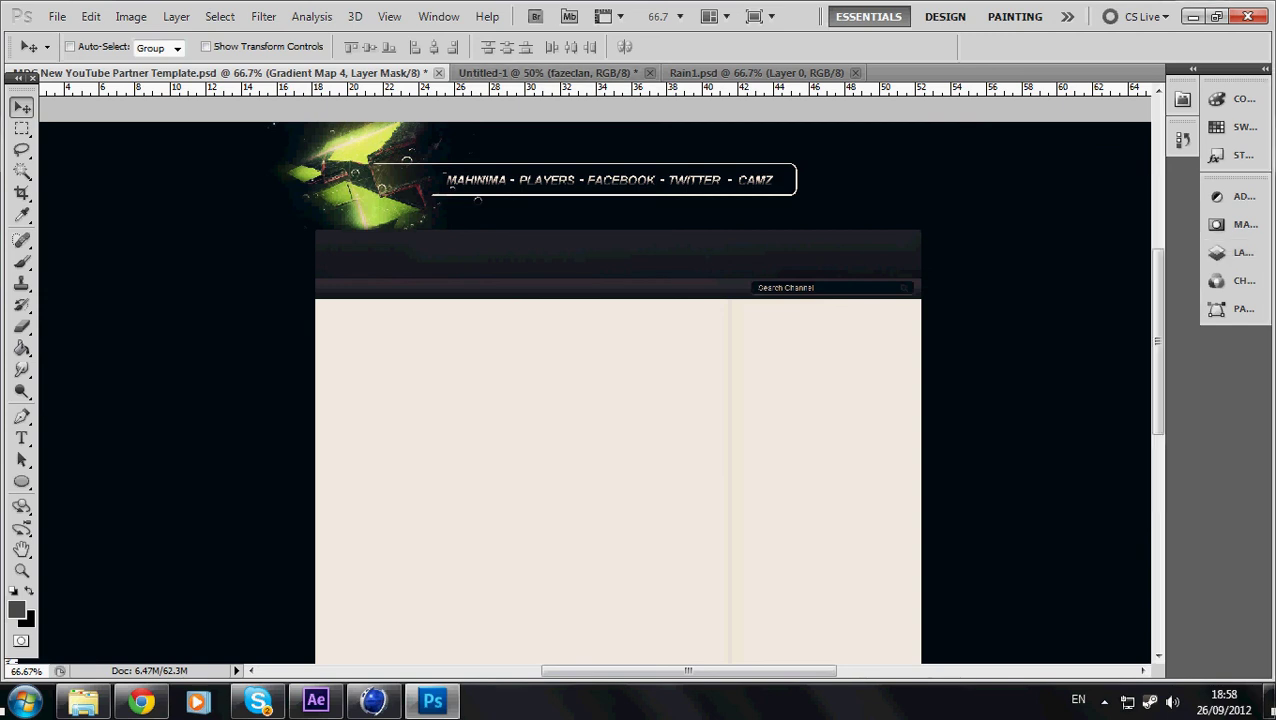
drag(1157, 340, 1157, 442)
scroll(600, 400, up, 2)
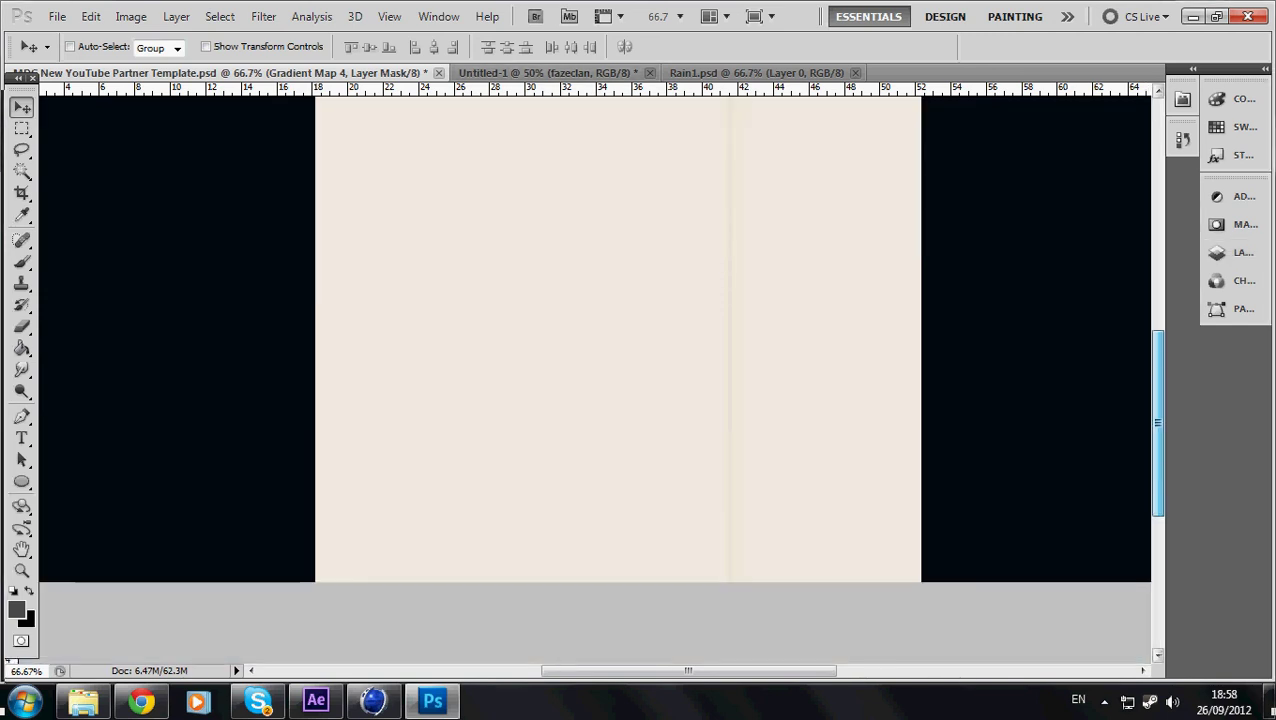
key(x)
right_click(466, 443)
mouse_move(548, 481)
mouse_down()
mouse_move(641, 481)
mouse_move(621, 481)
mouse_up()
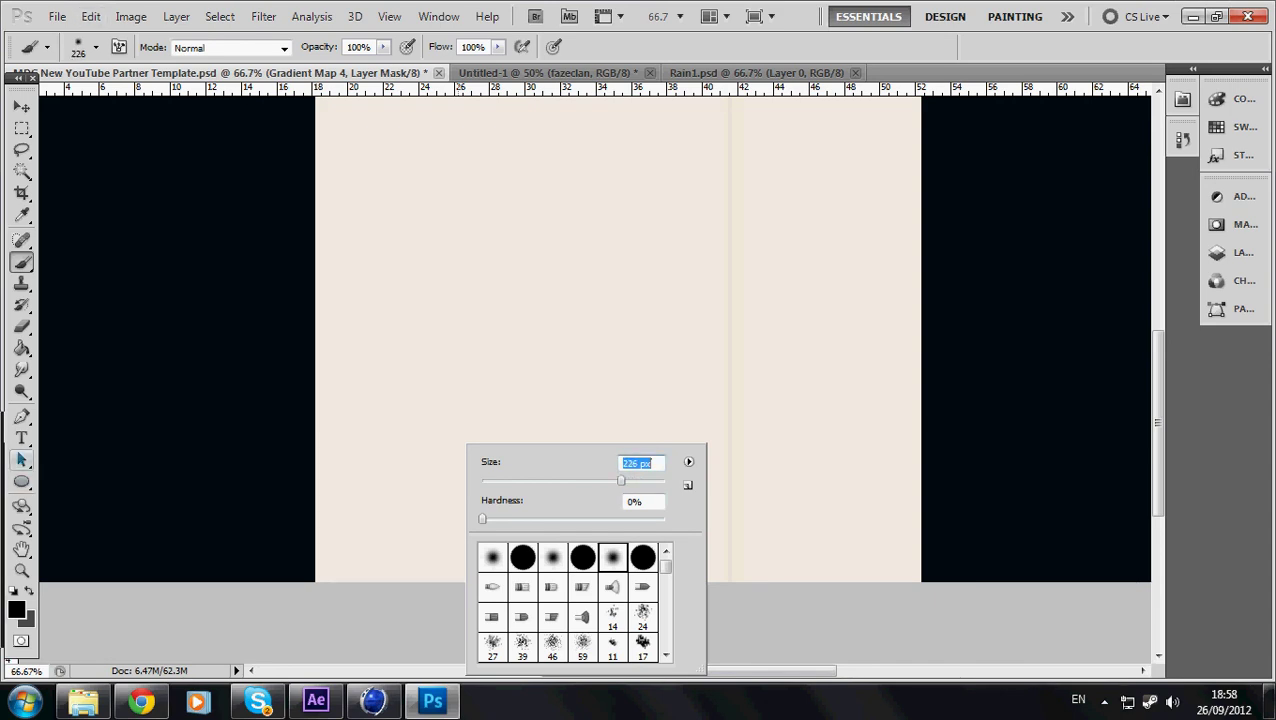
click(21, 571)
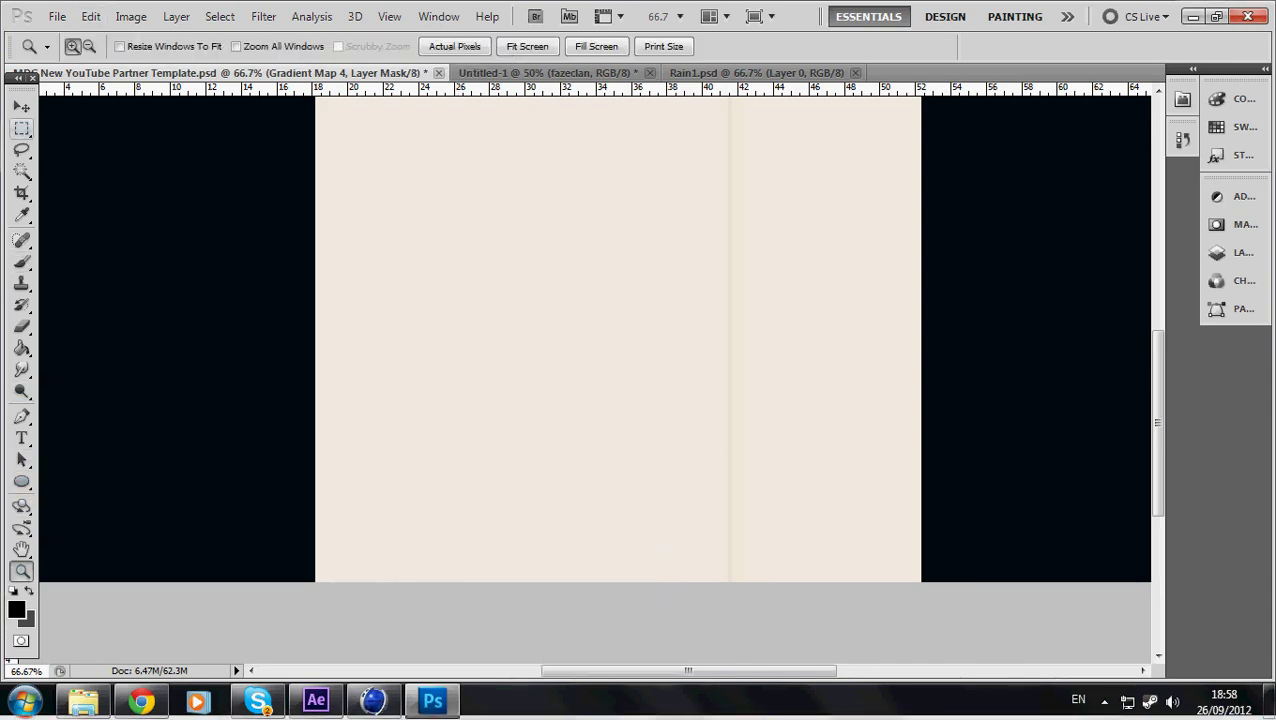
click(89, 46)
key(ctrl+minus)
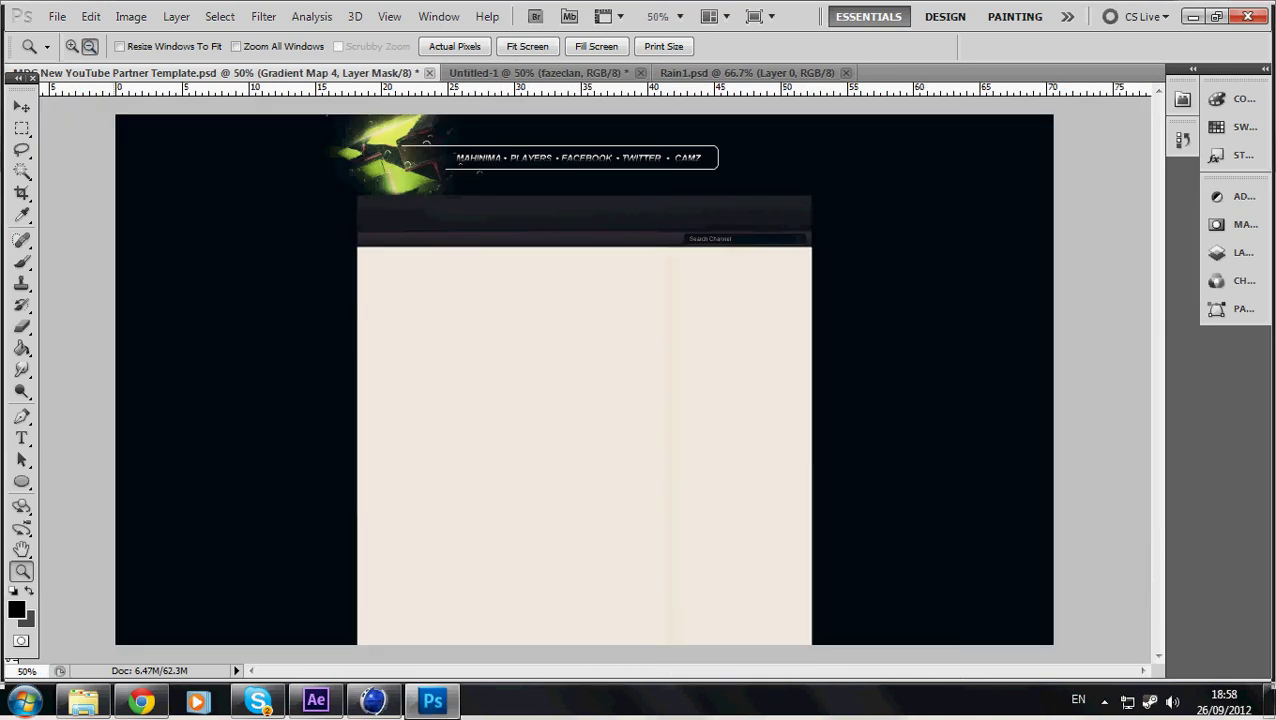
click(21, 107)
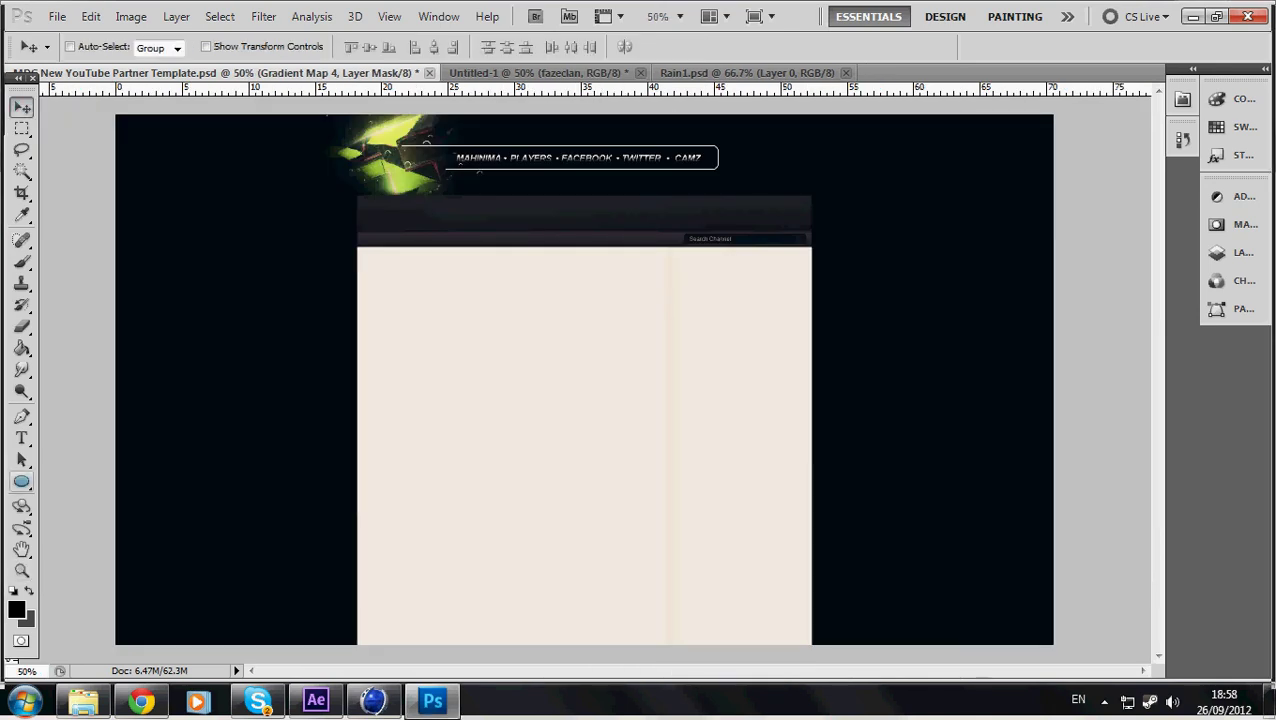
click(22, 261)
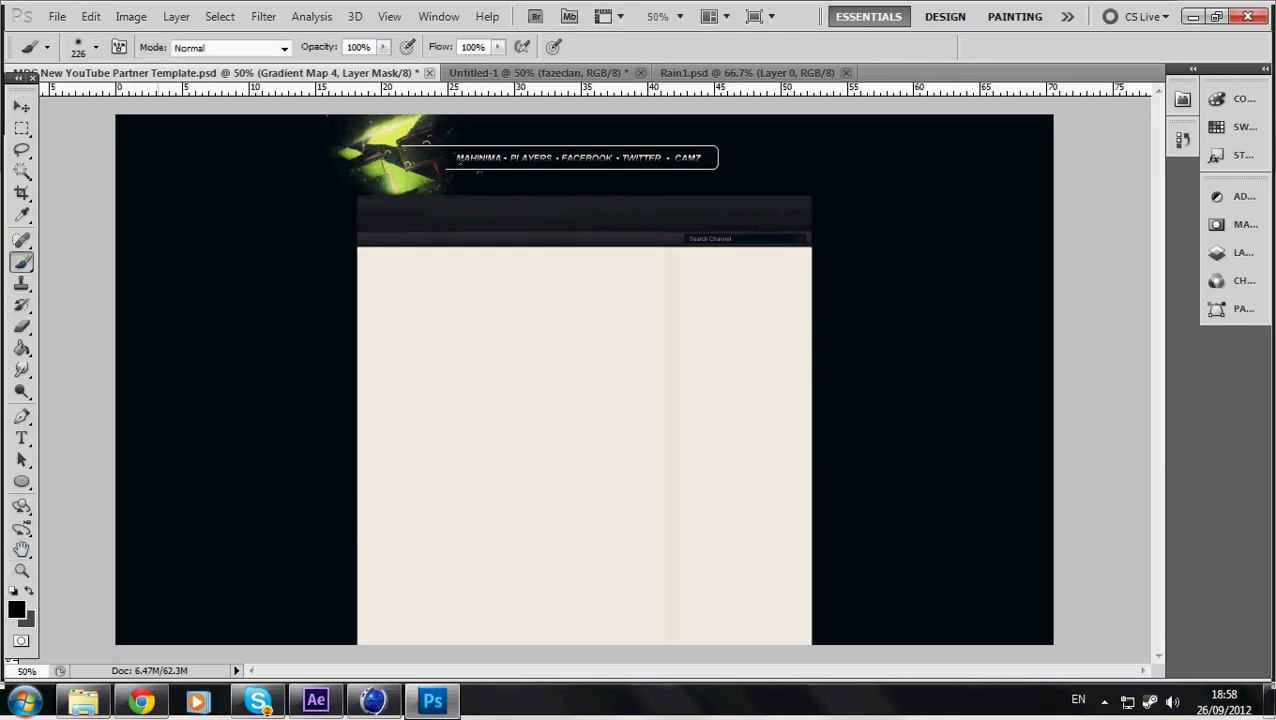
right_click(448, 360)
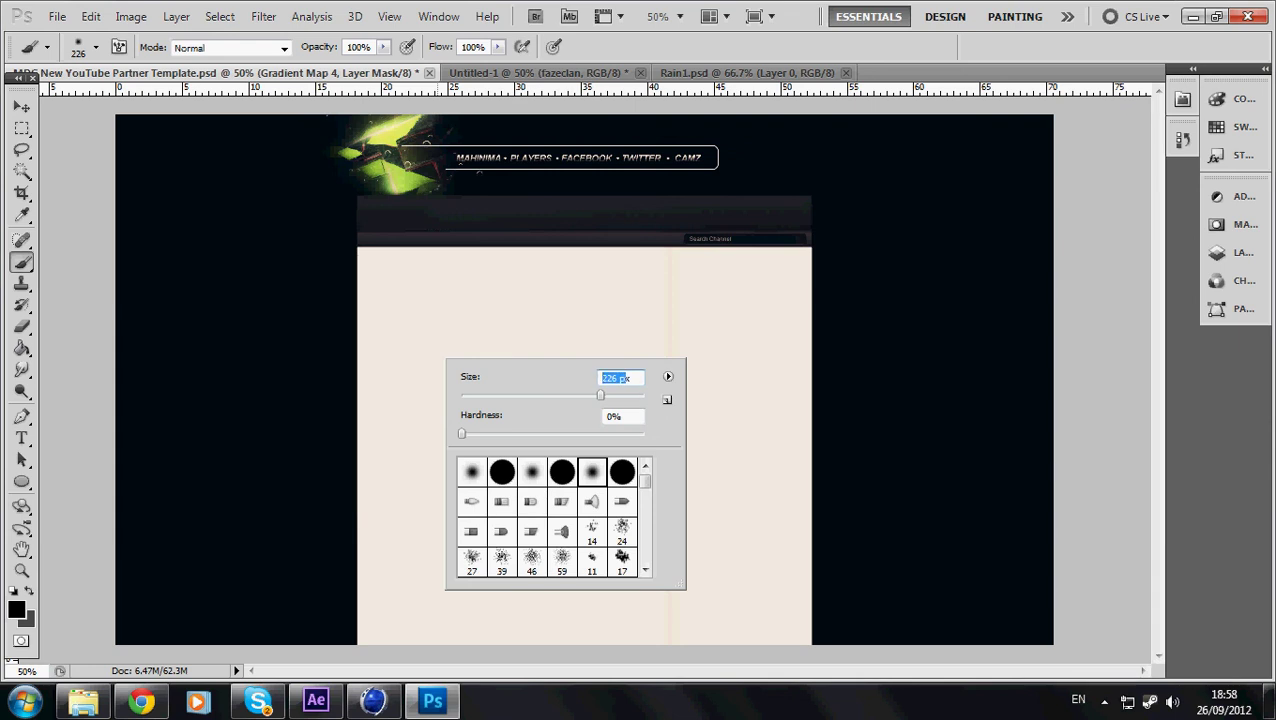
- Select the CC group and collapse it
click(1232, 252)
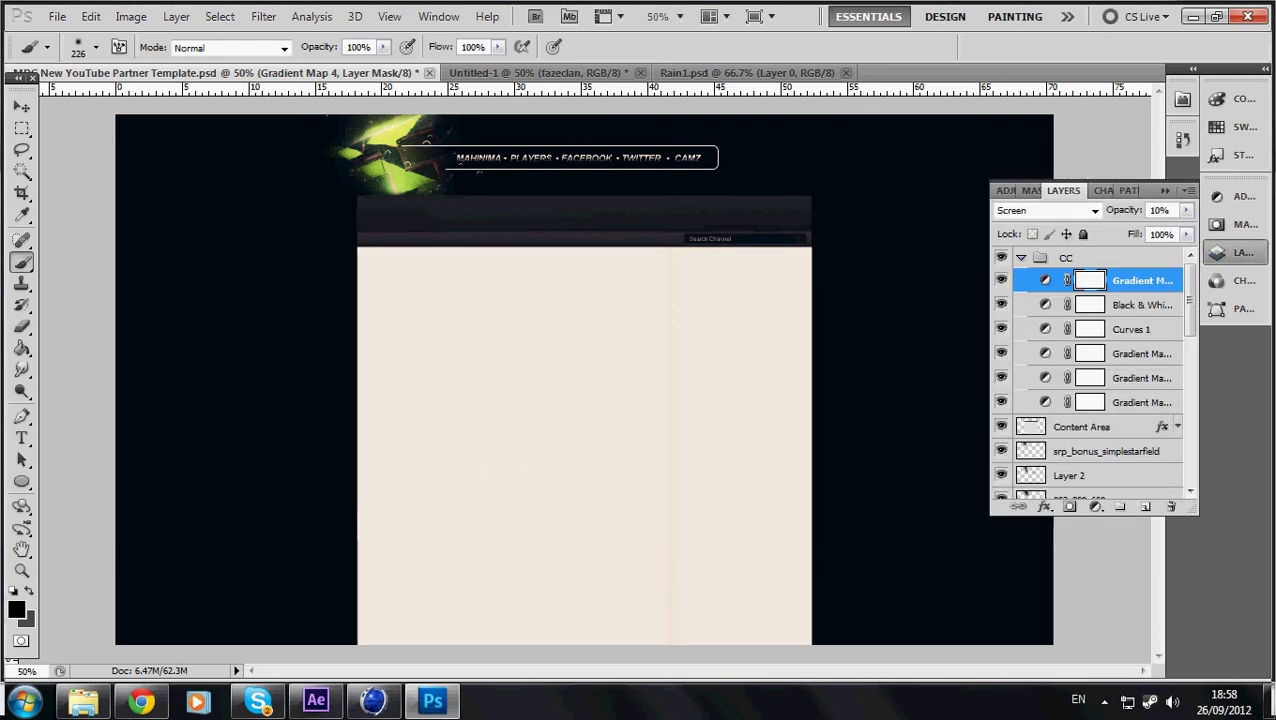
click(1066, 257)
click(1021, 257)
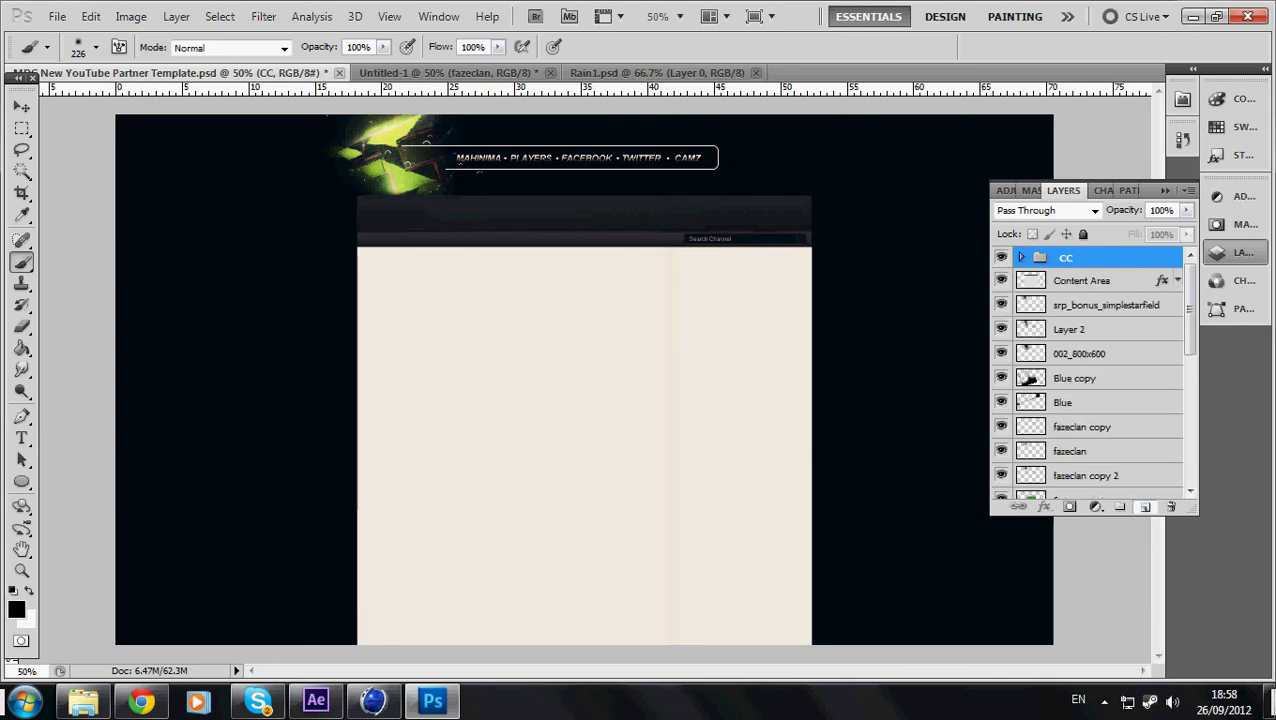
- Add a new layer above the CC group and brush a soft black fade across the full width of the canvas's bottom edge
key(ctrl+shift+alt+n)
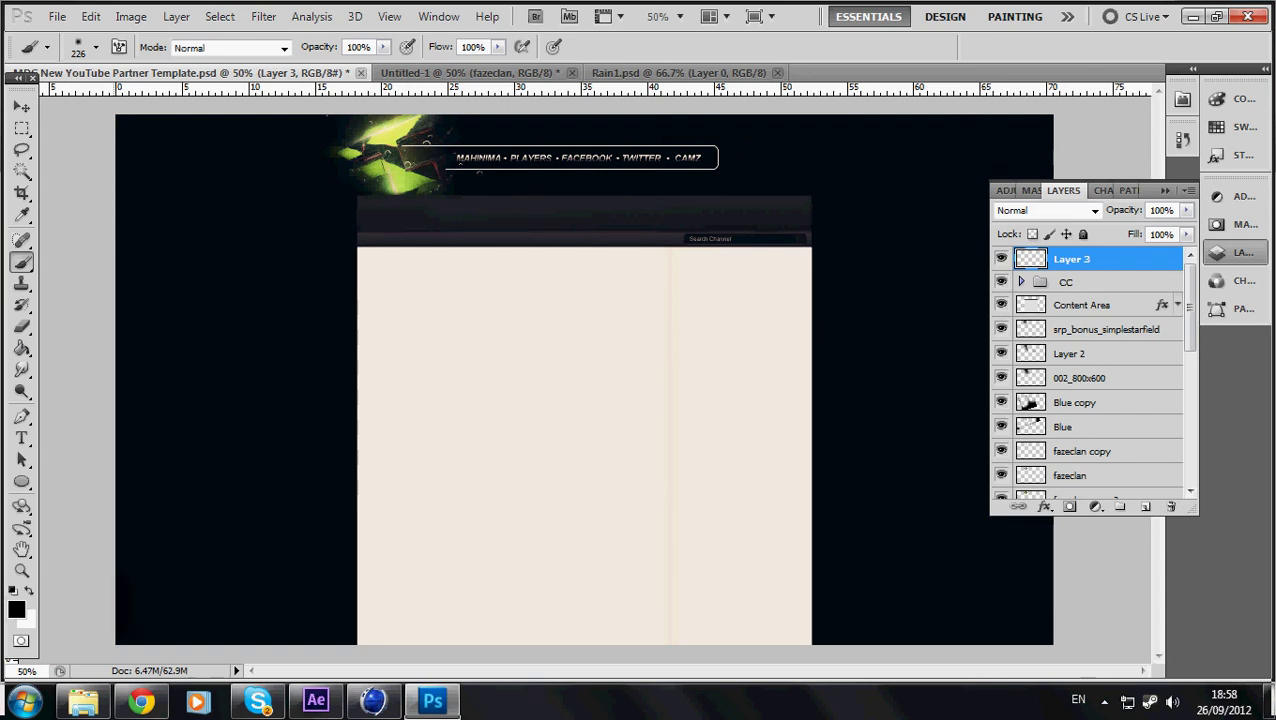
mouse_move(350, 620)
mouse_down()
mouse_move(790, 620)
mouse_move(700, 605)
mouse_move(380, 605)
mouse_move(790, 590)
mouse_move(770, 568)
mouse_move(360, 568)
mouse_up()
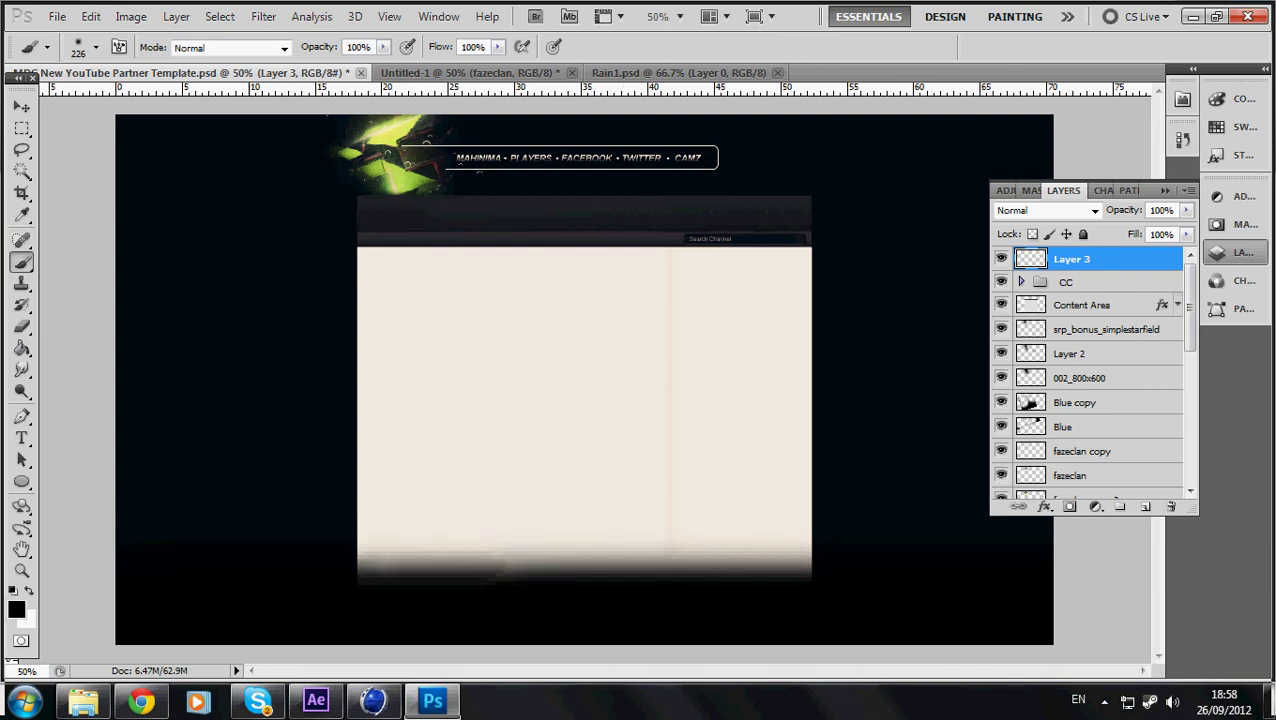
key(v)
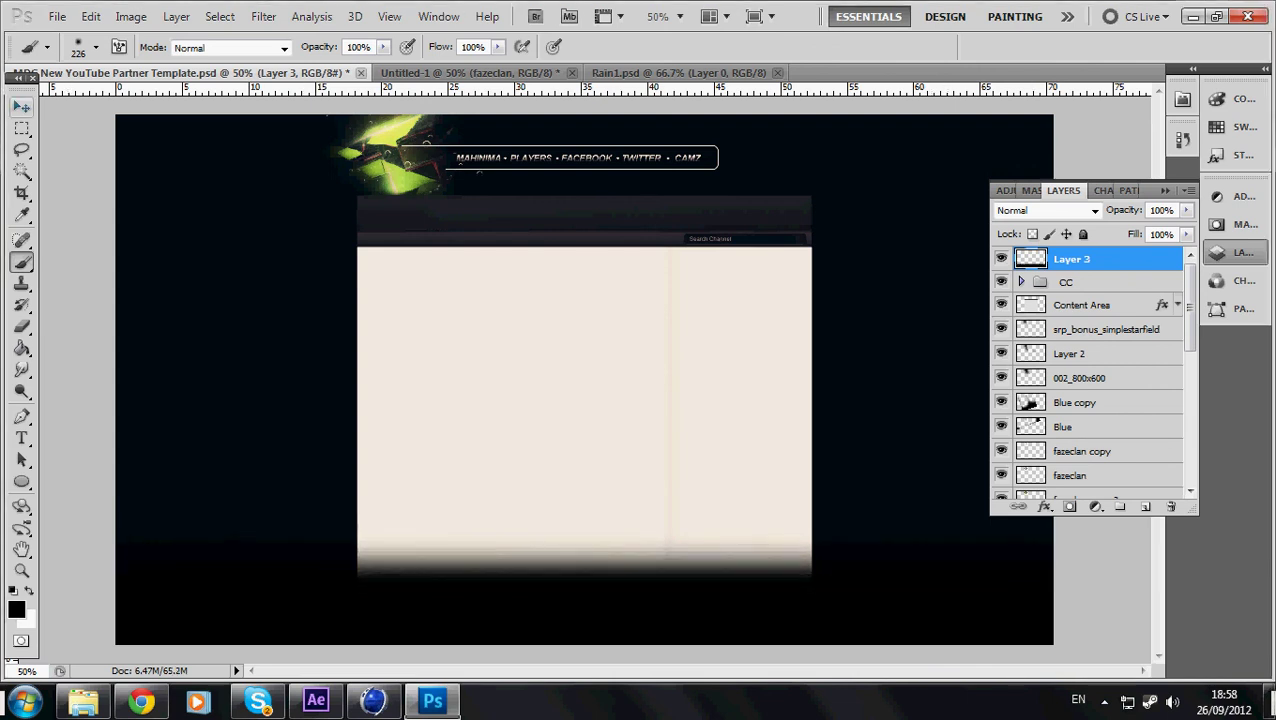
click(1163, 190)
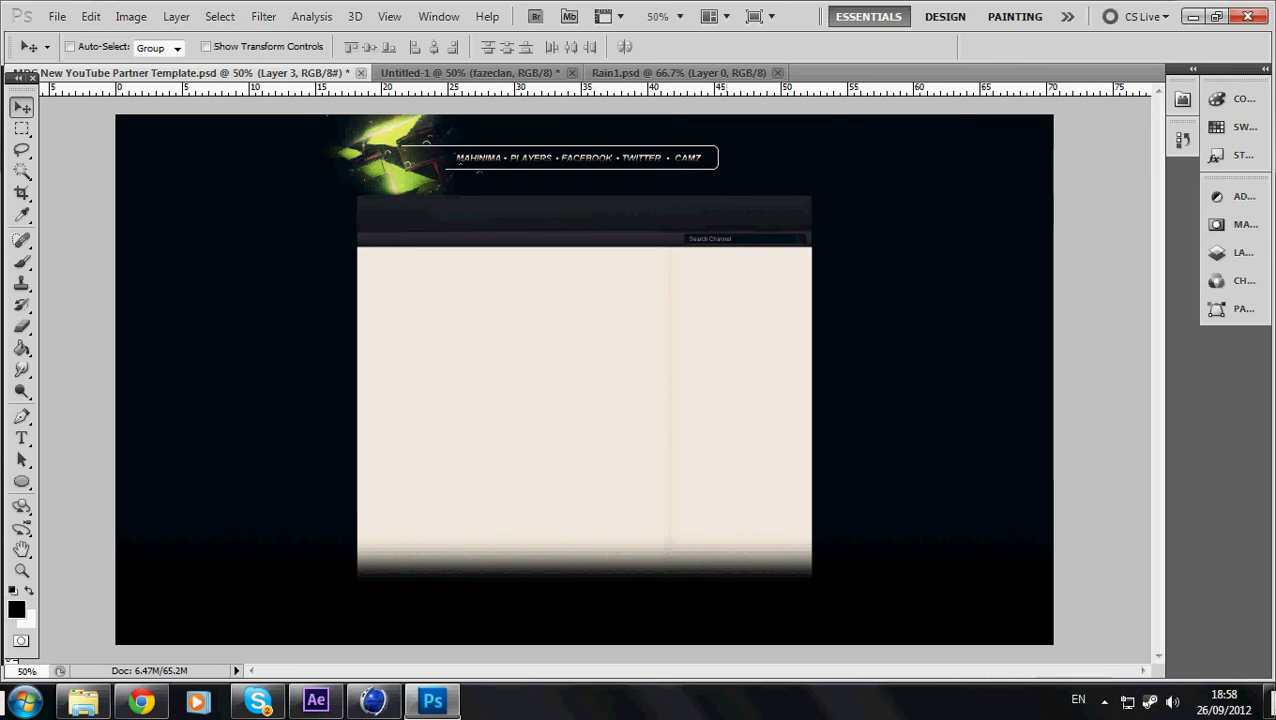
mouse_move(316, 700)
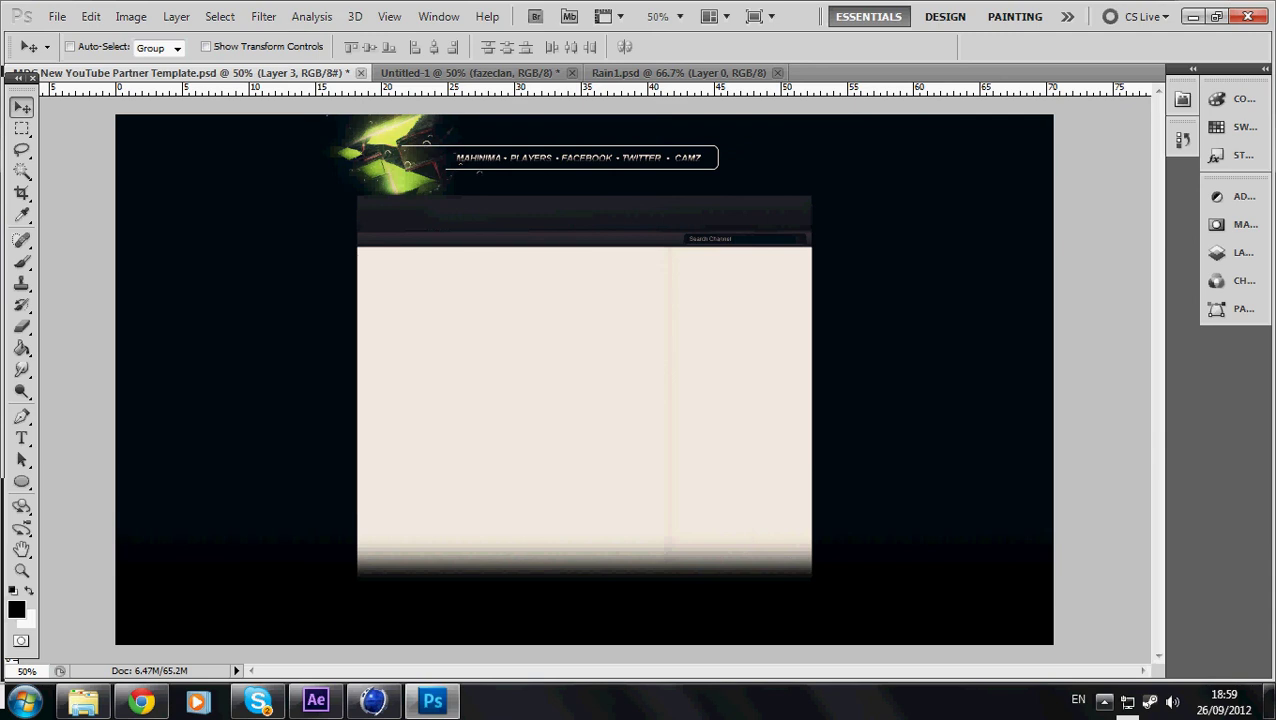
click(1104, 705)
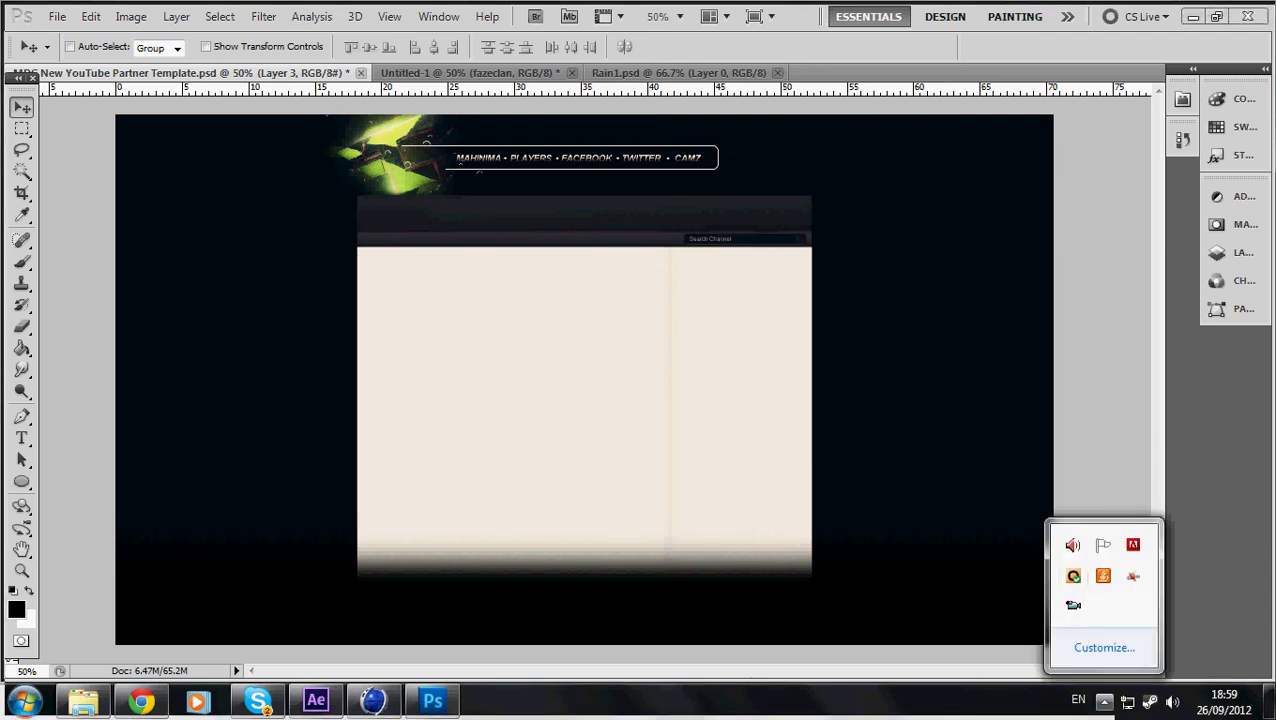